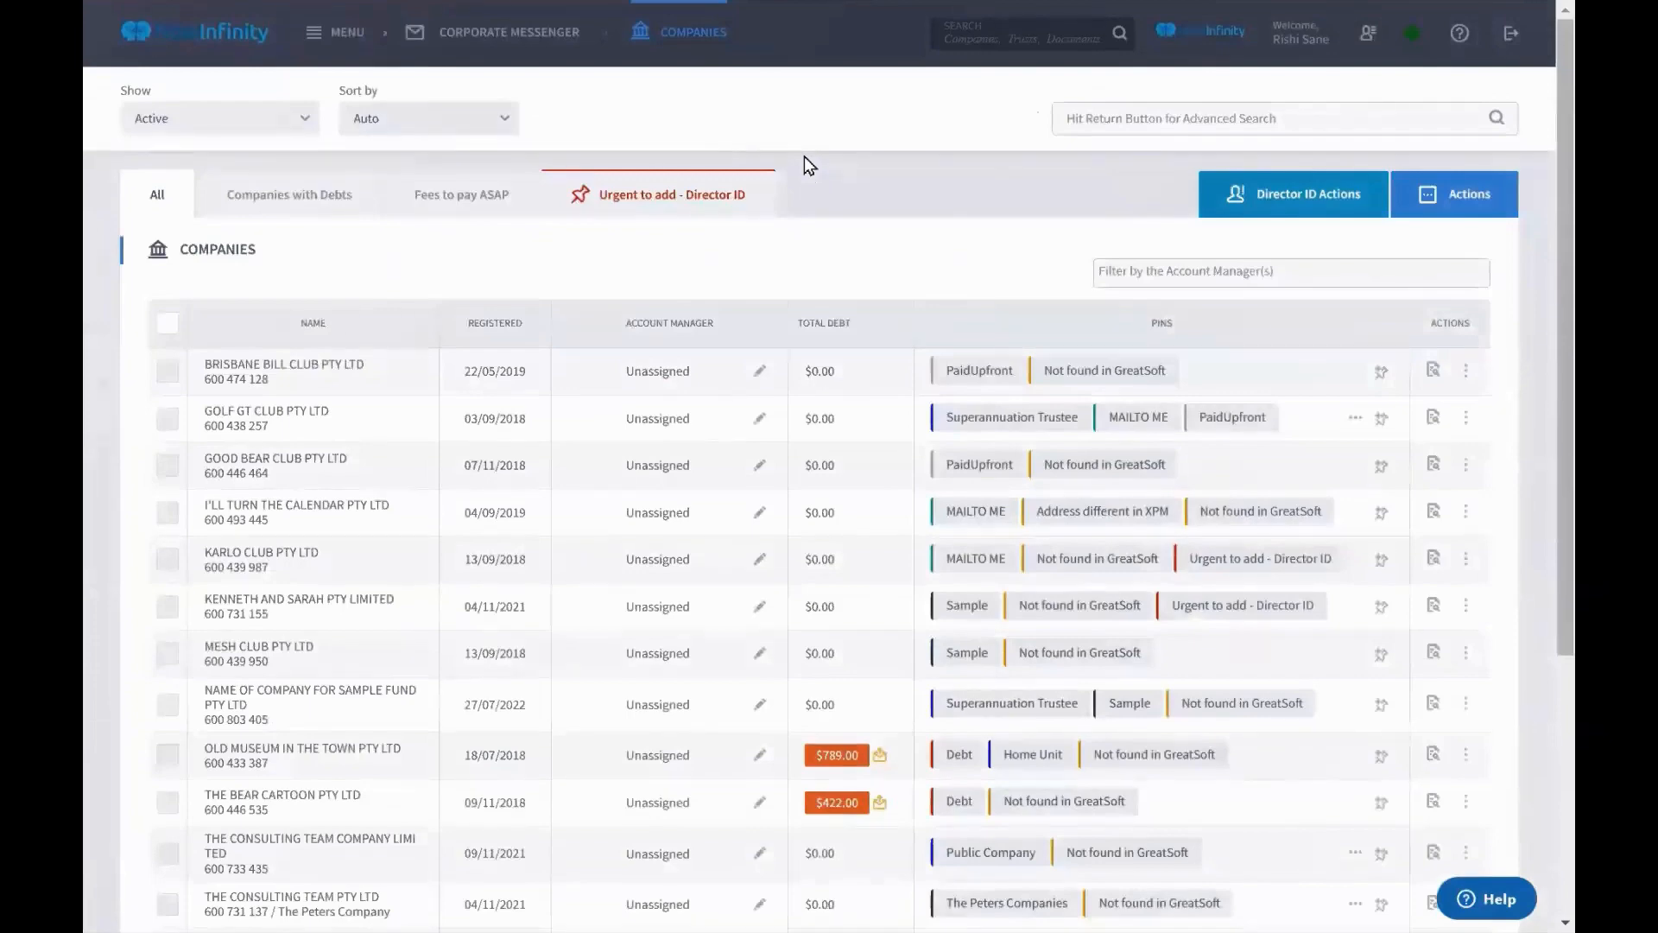
Cycle the company status filter through Archived and Deregistered, then back to Active
scroll(805, 158, down, 5)
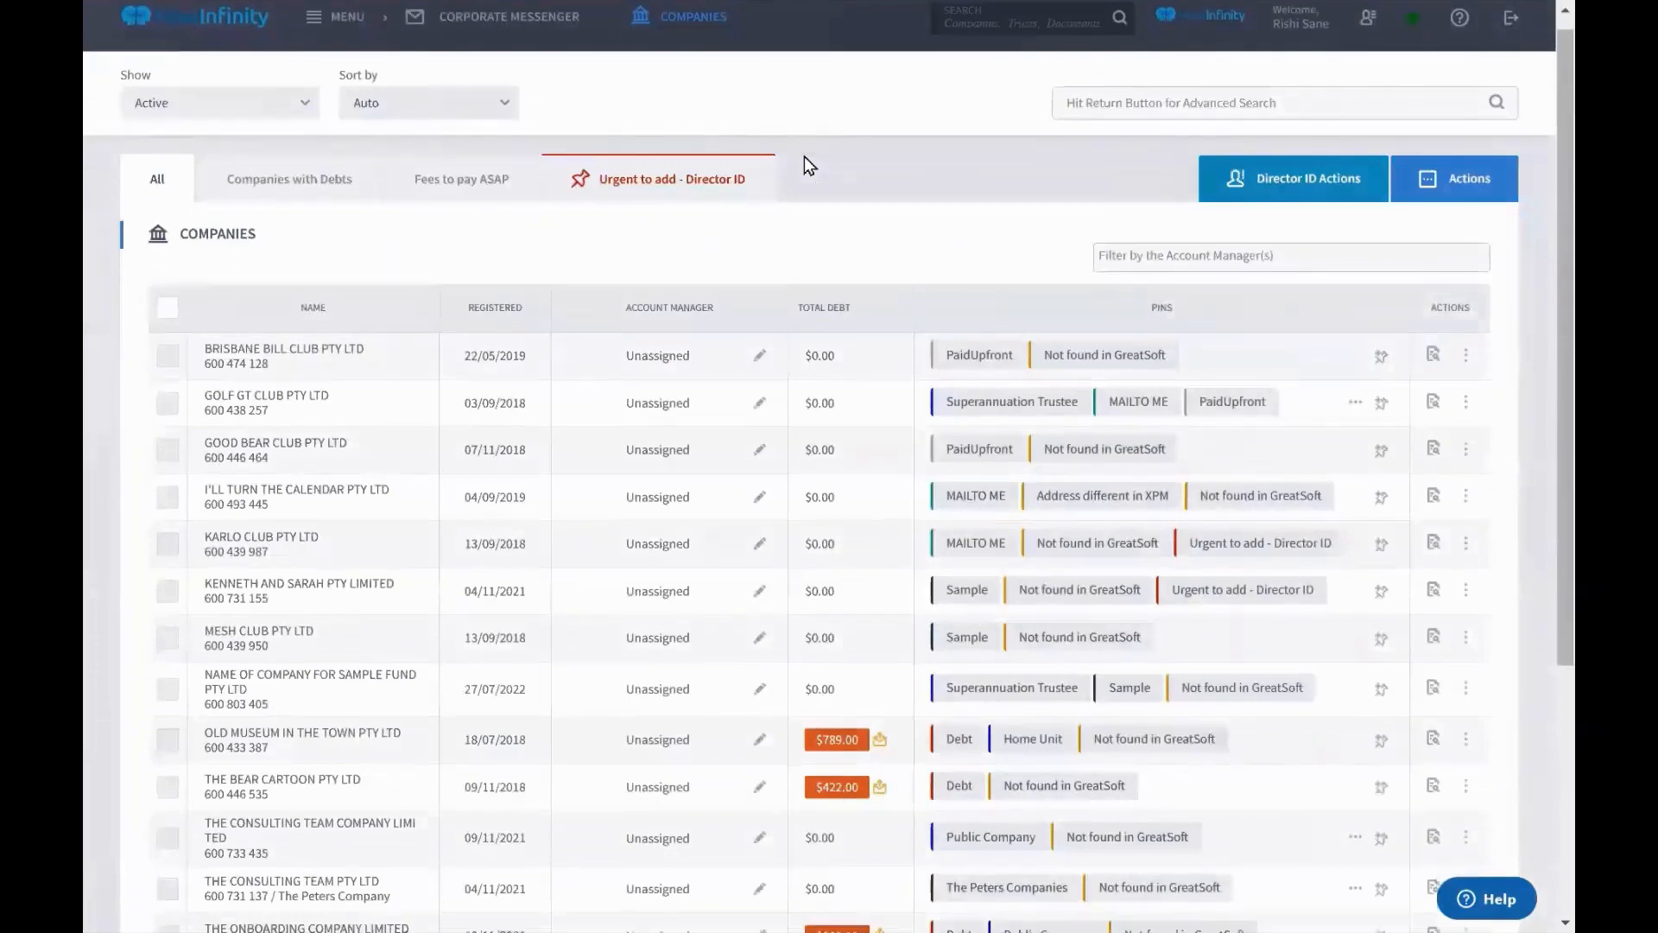
scroll(805, 164, up, 5)
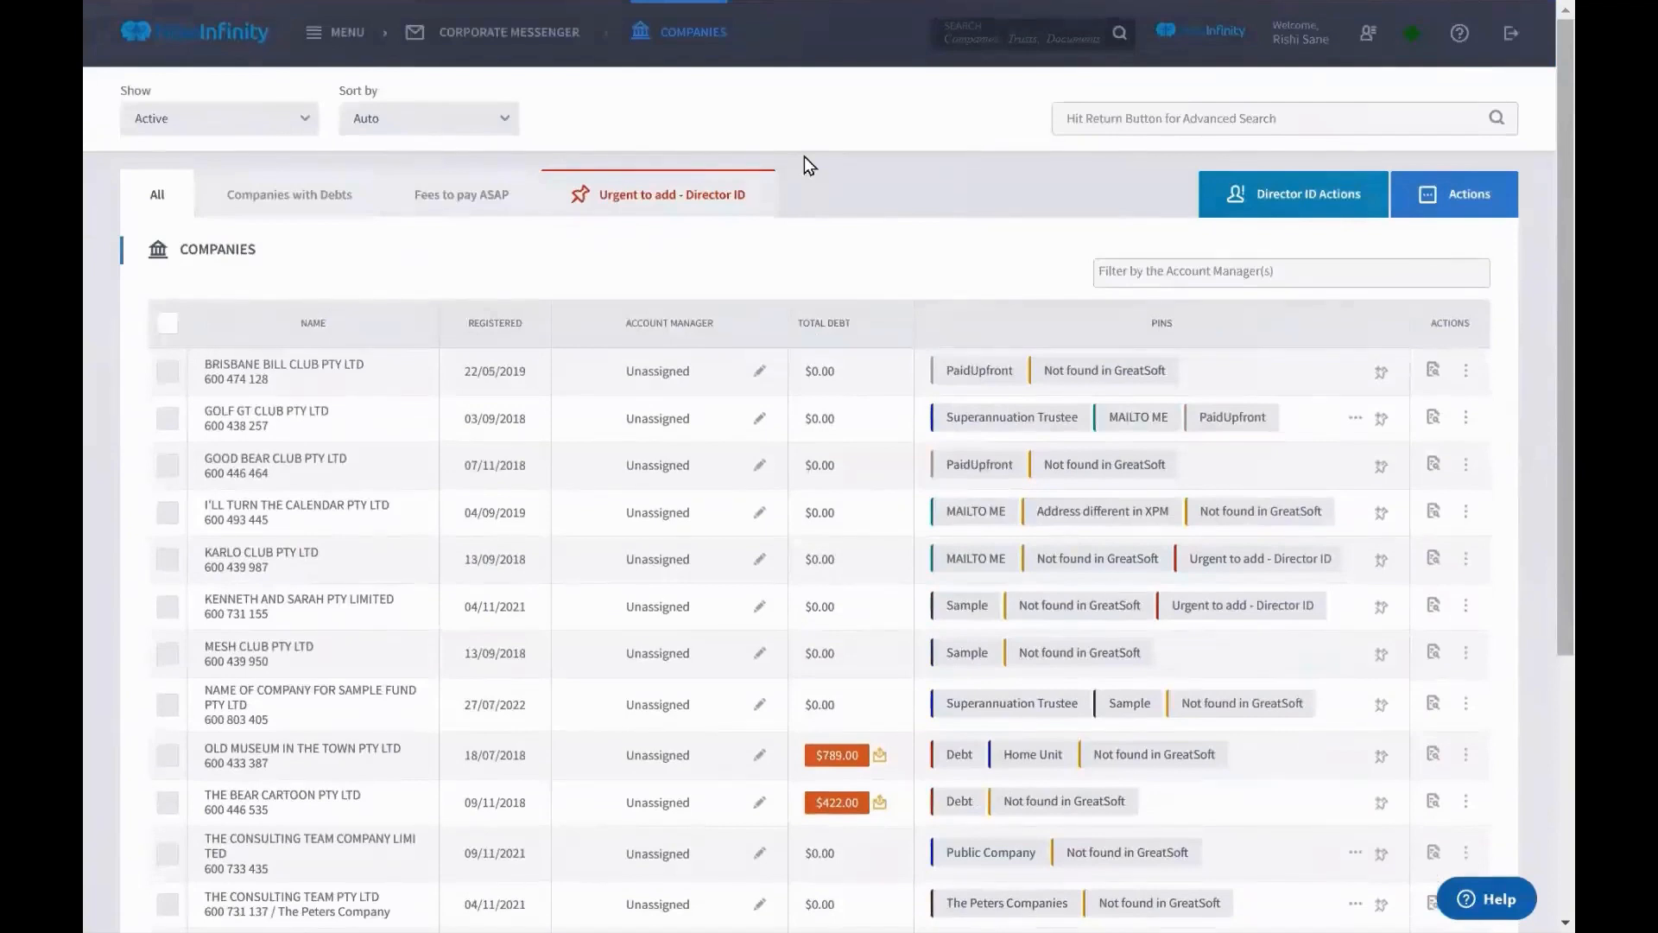
click(284, 135)
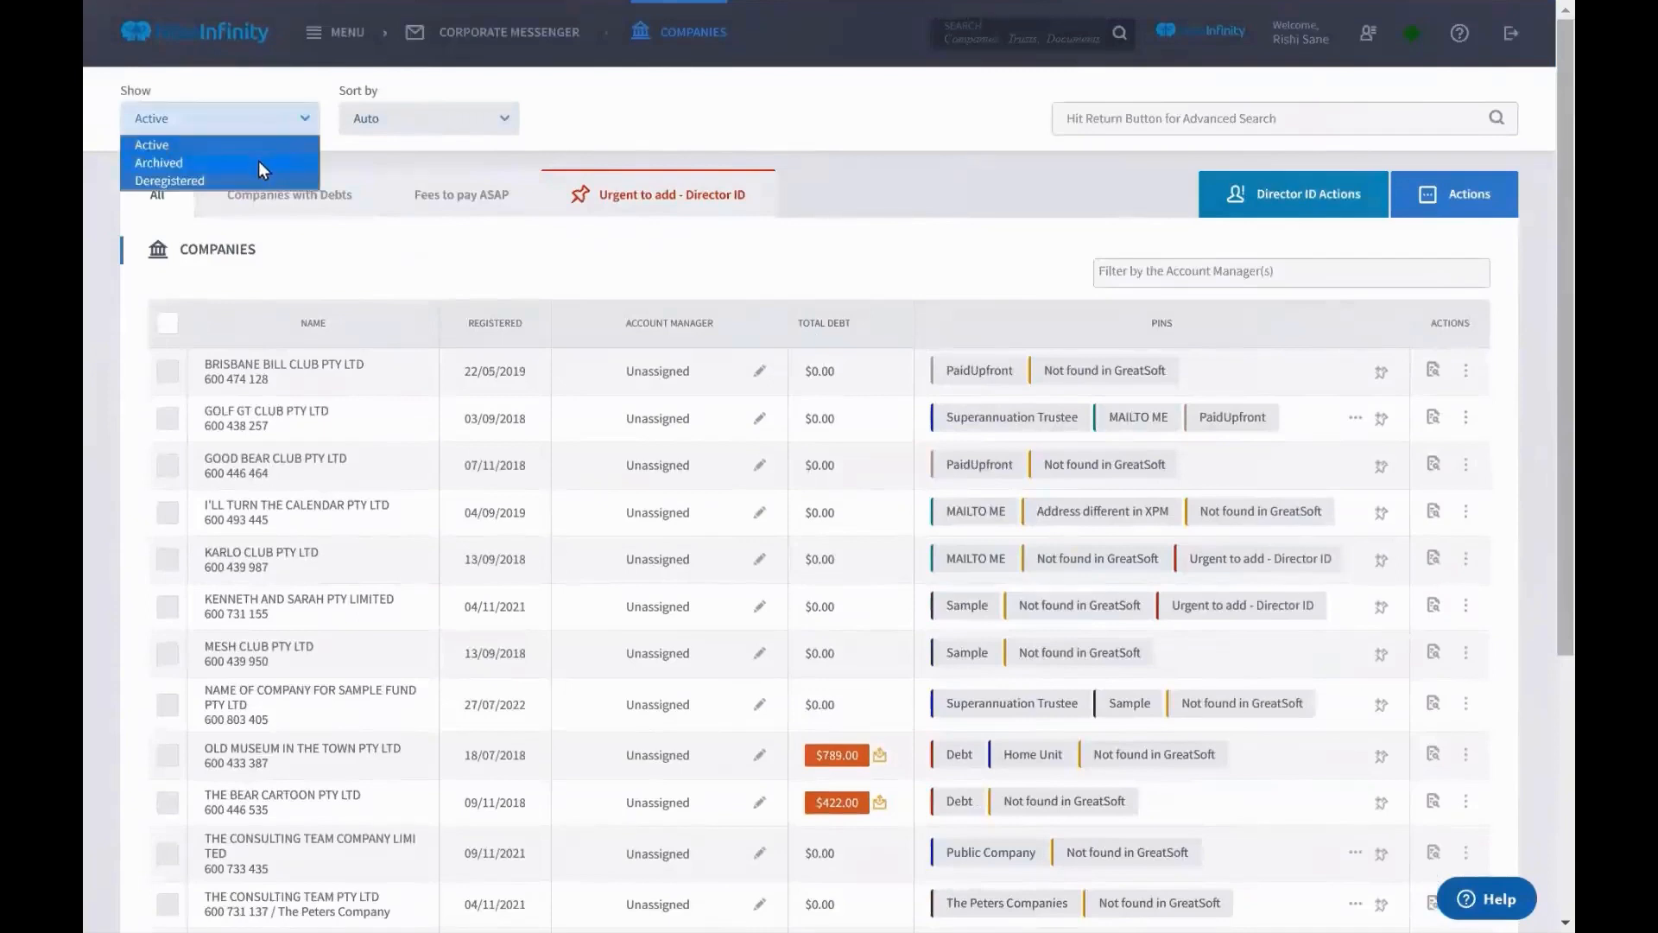
click(258, 162)
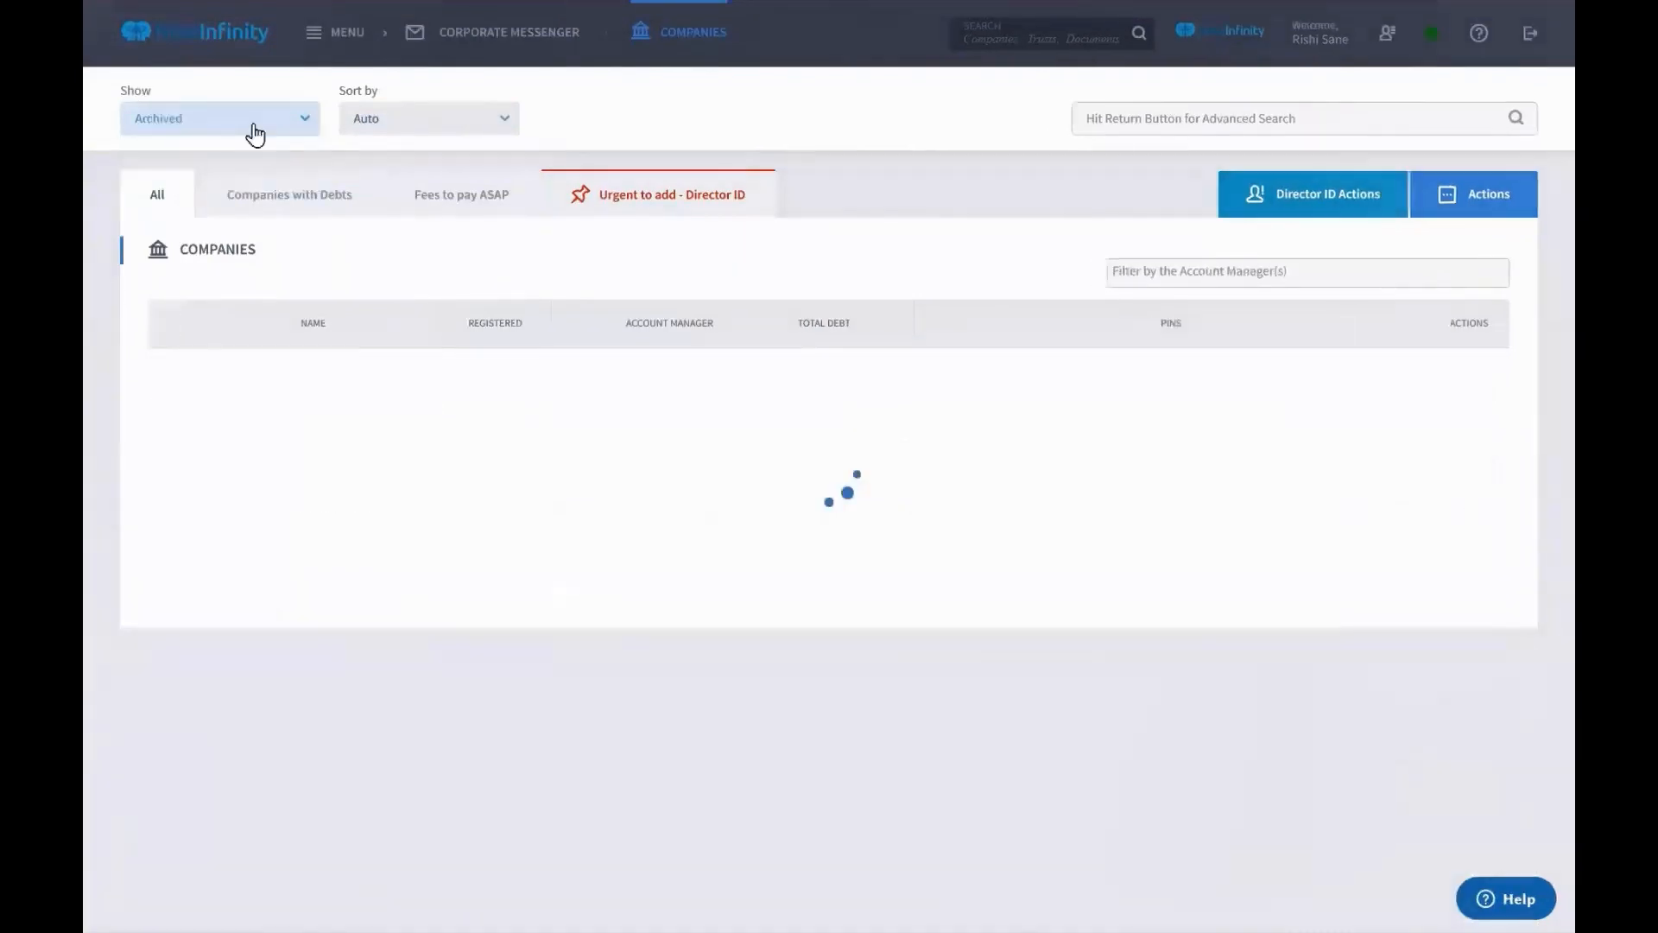
click(251, 125)
click(247, 179)
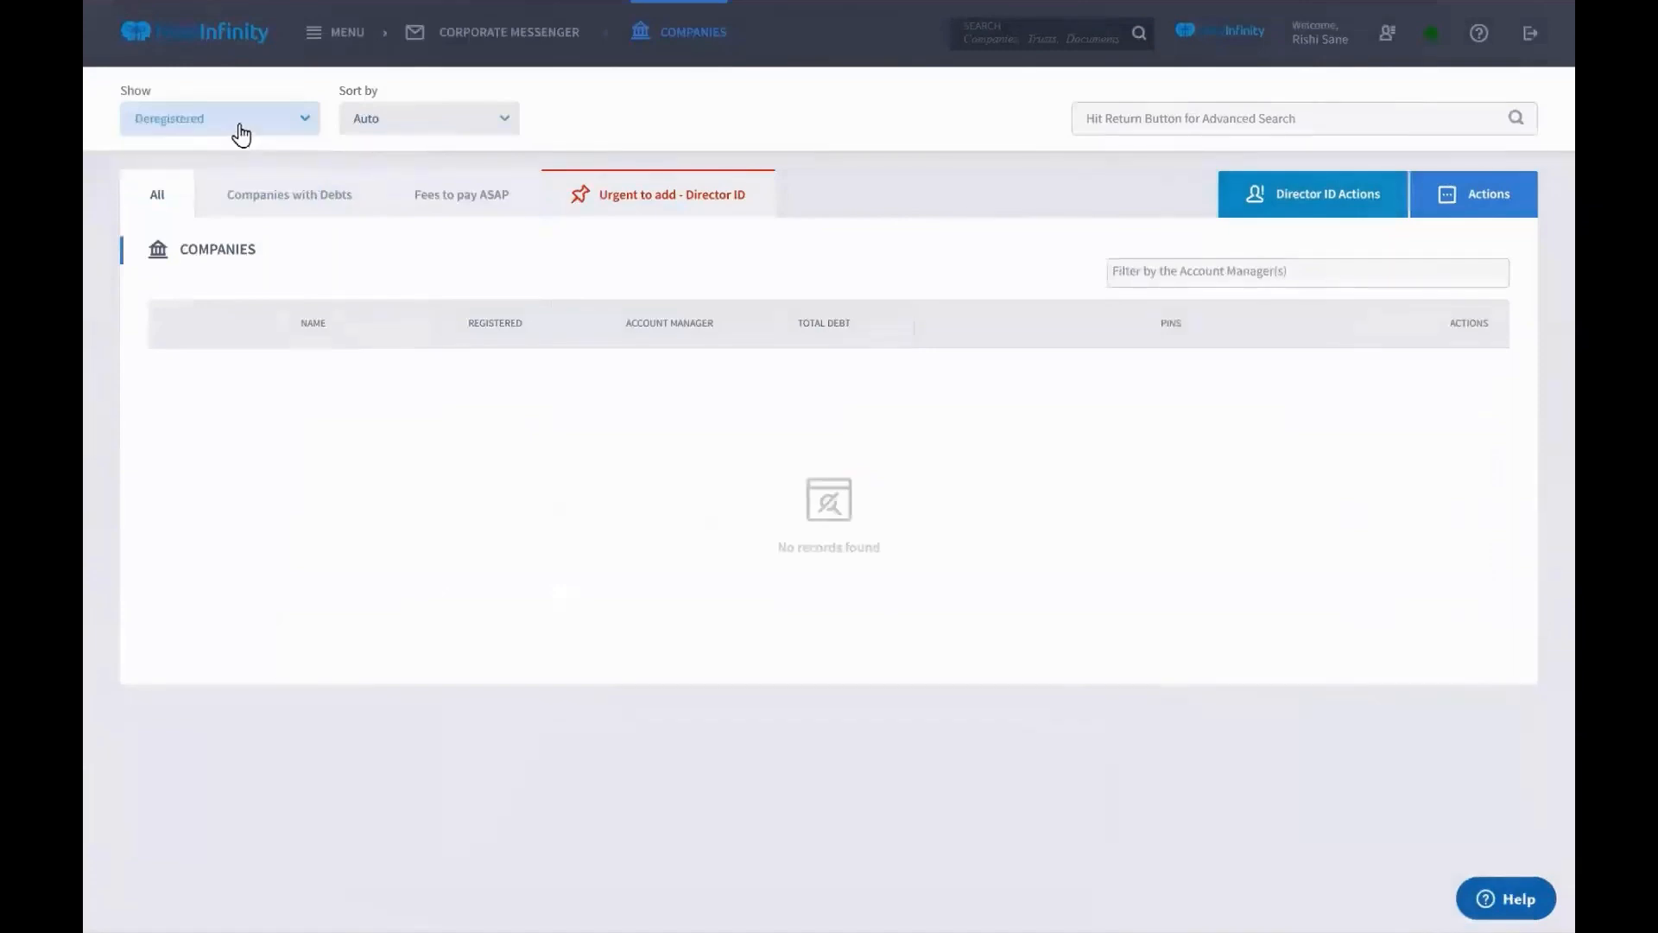
click(237, 132)
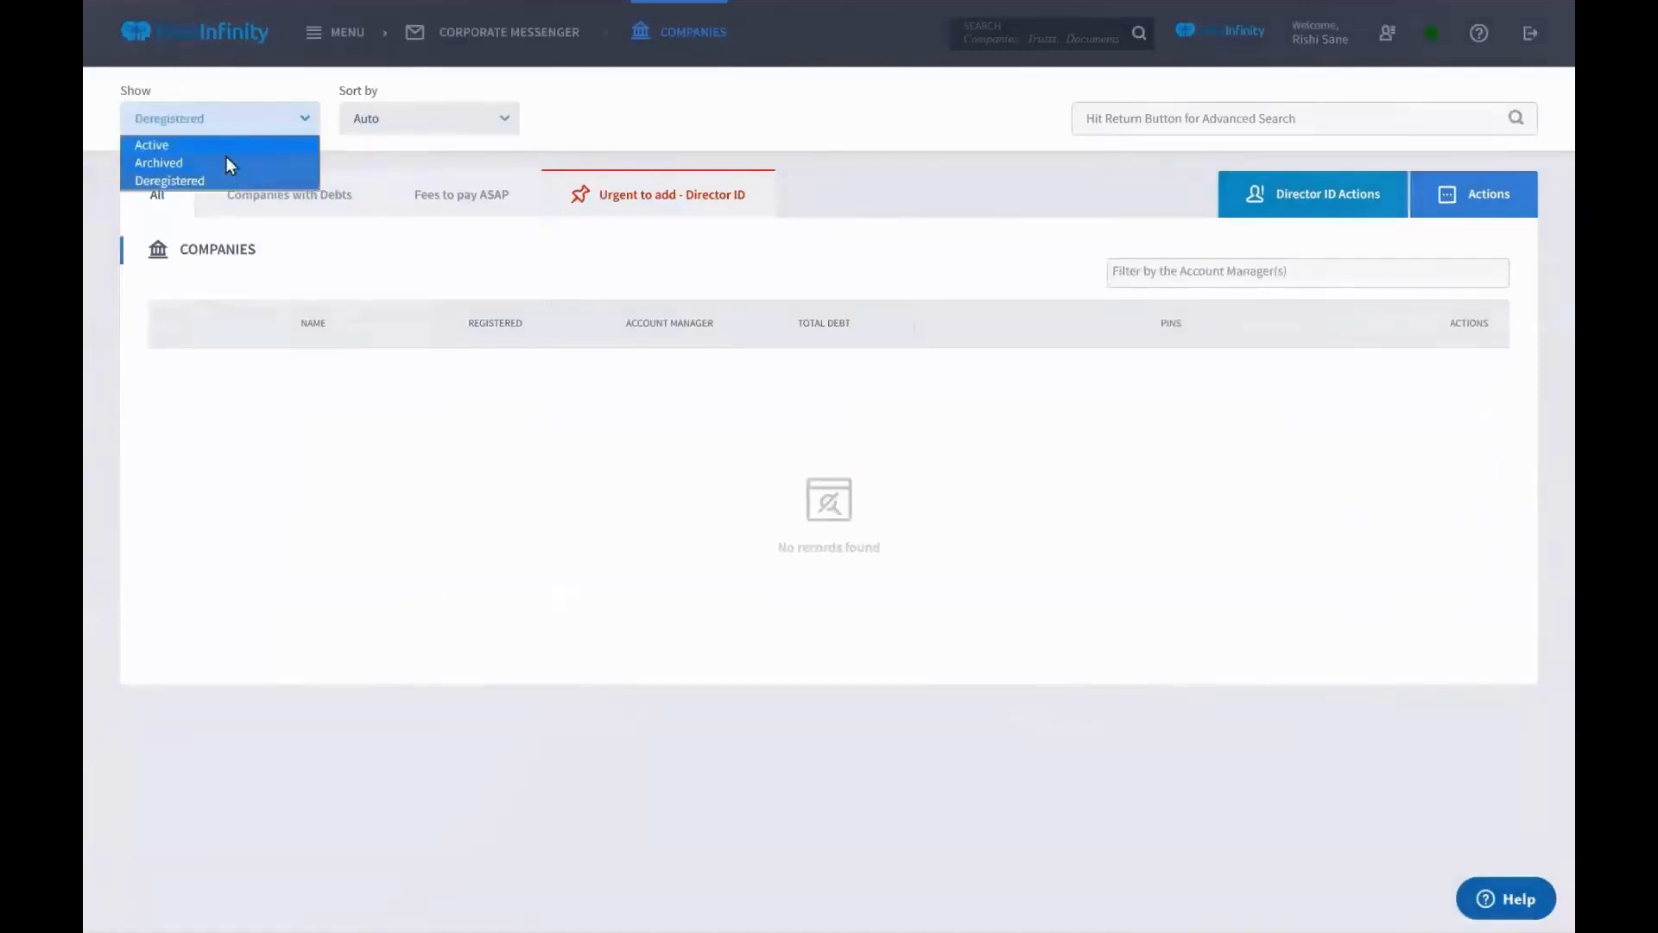
click(226, 153)
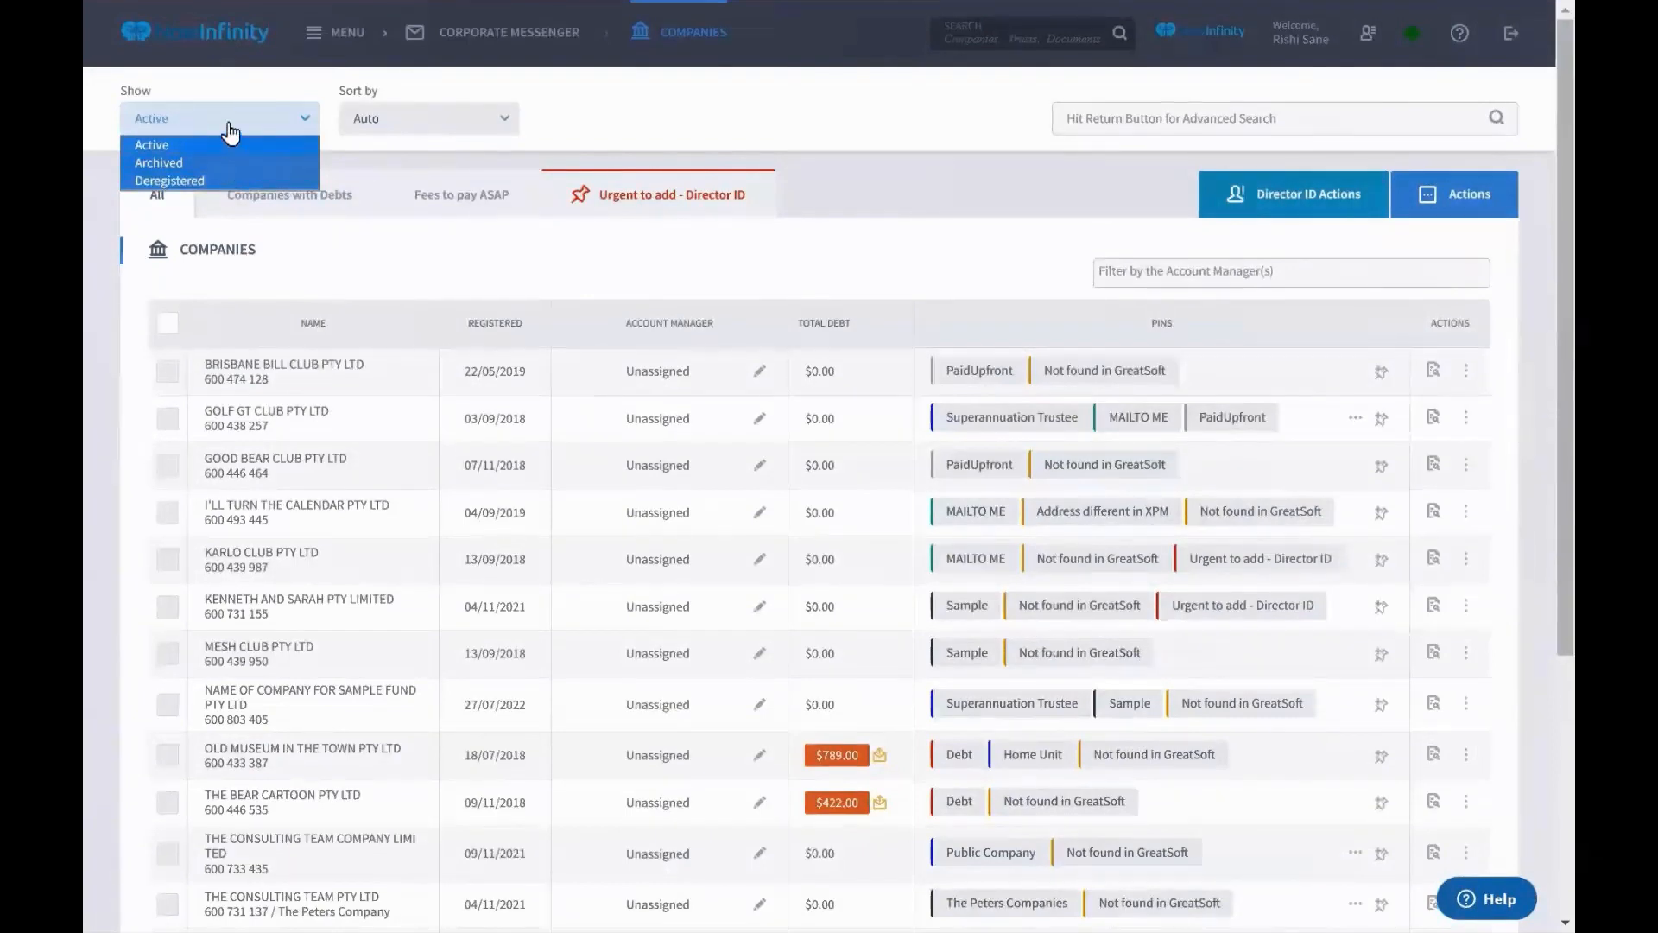
click(229, 133)
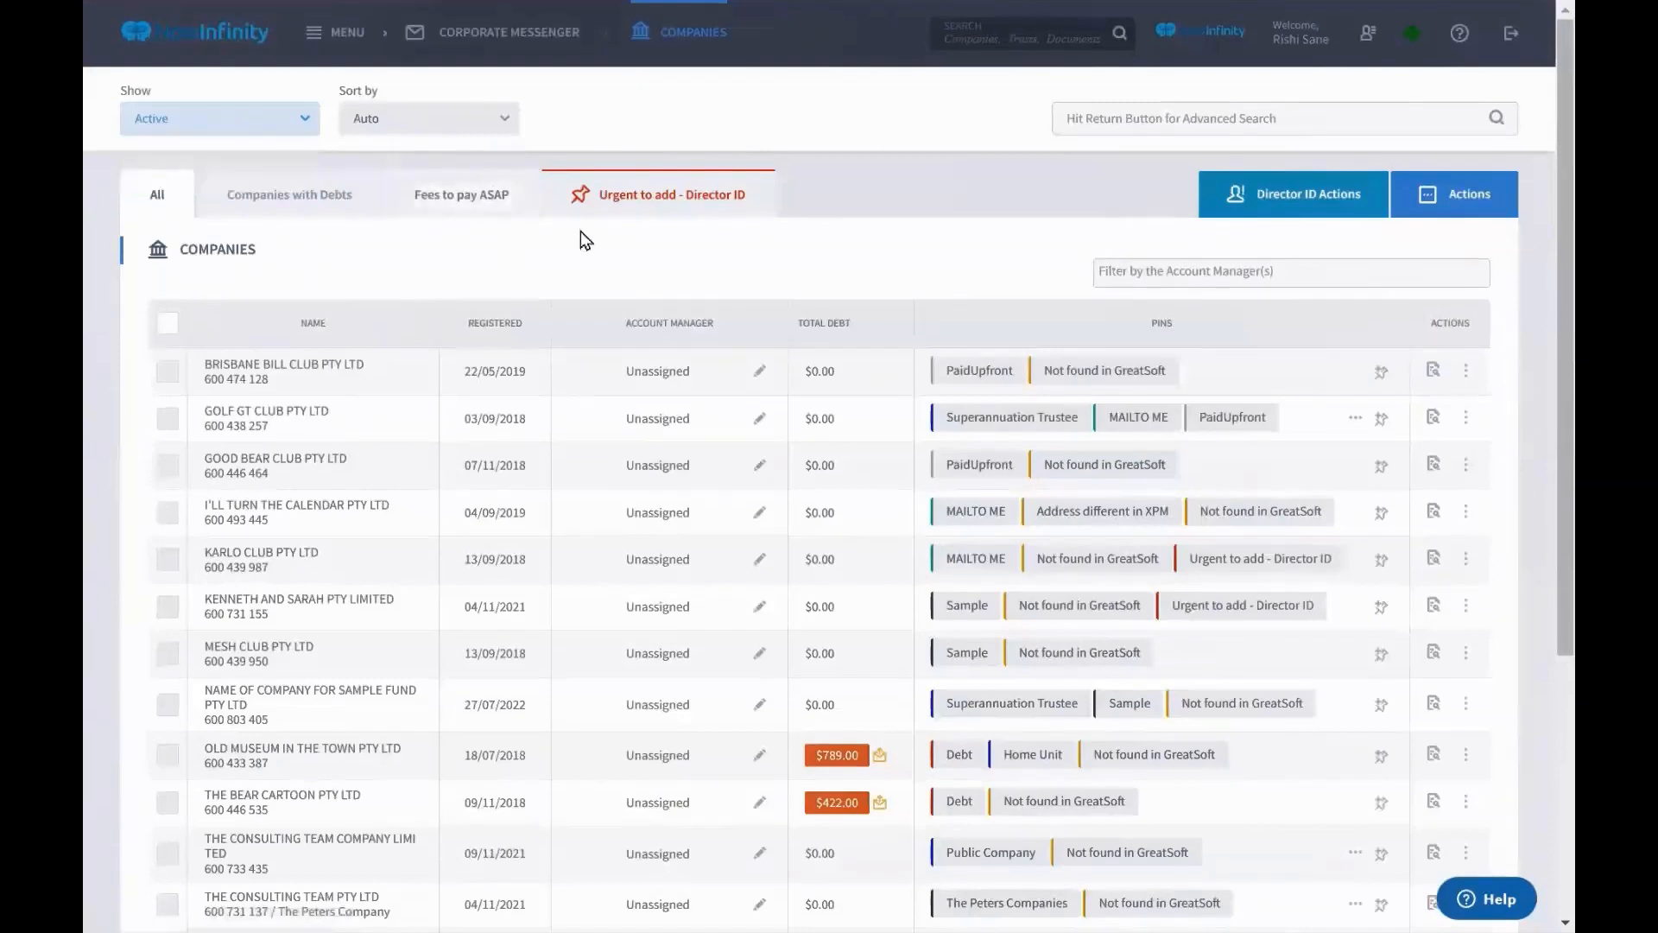
Review the company list export settings, untick Principal Address, then cancel the export
click(1435, 213)
click(1145, 315)
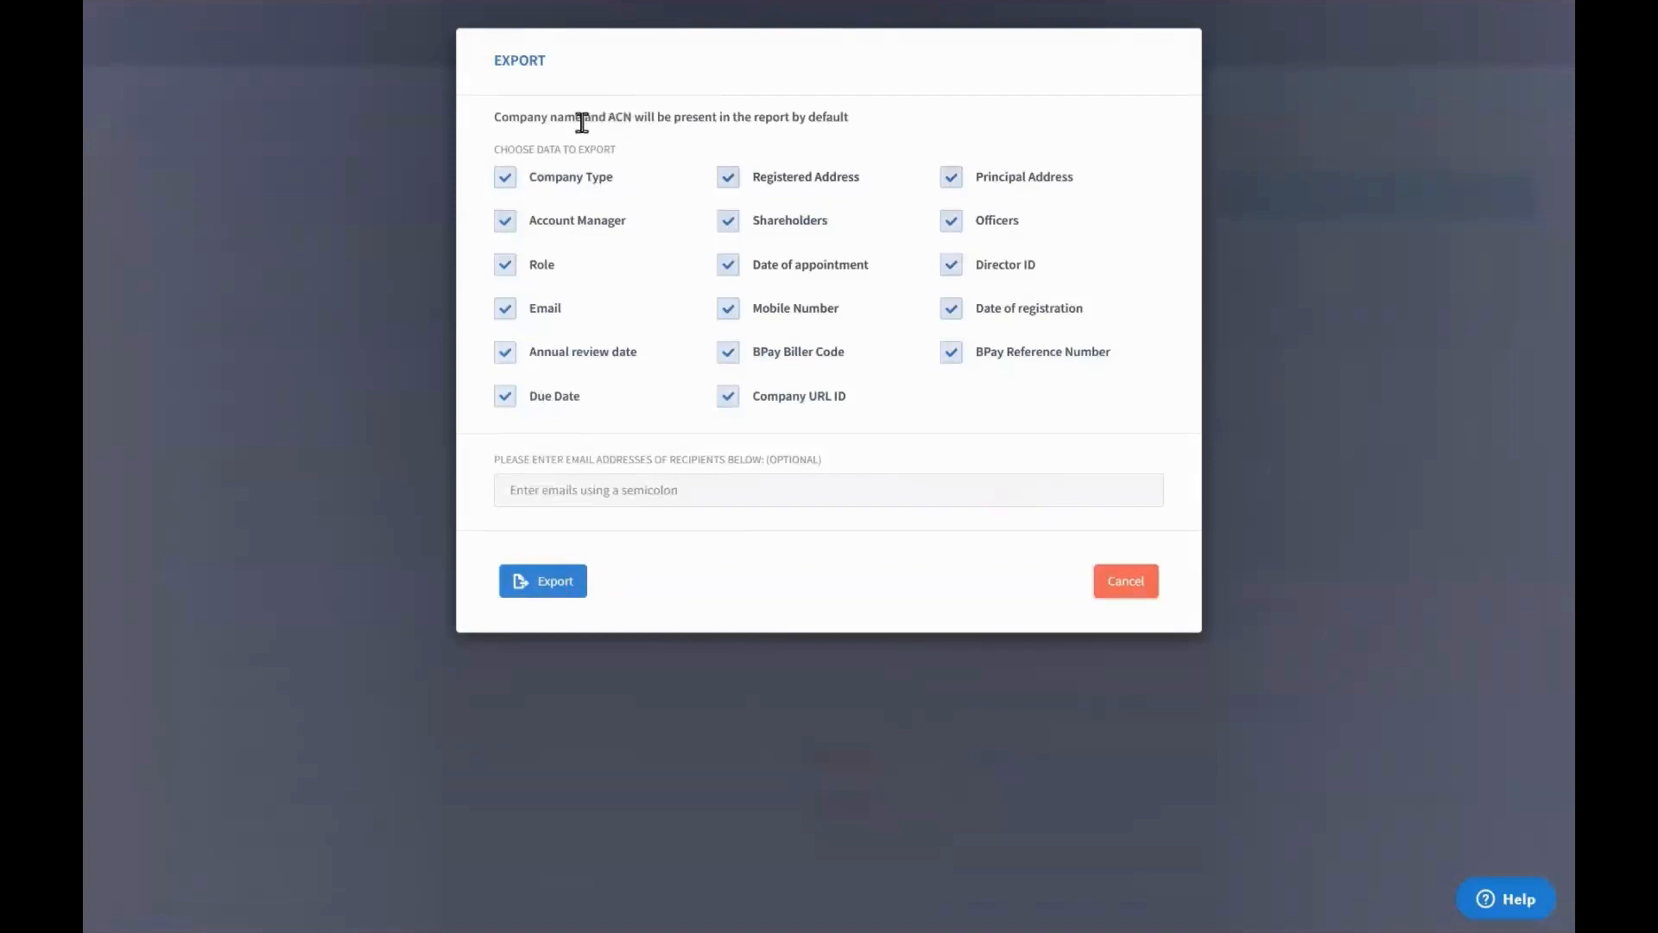
drag(575, 117, 852, 118)
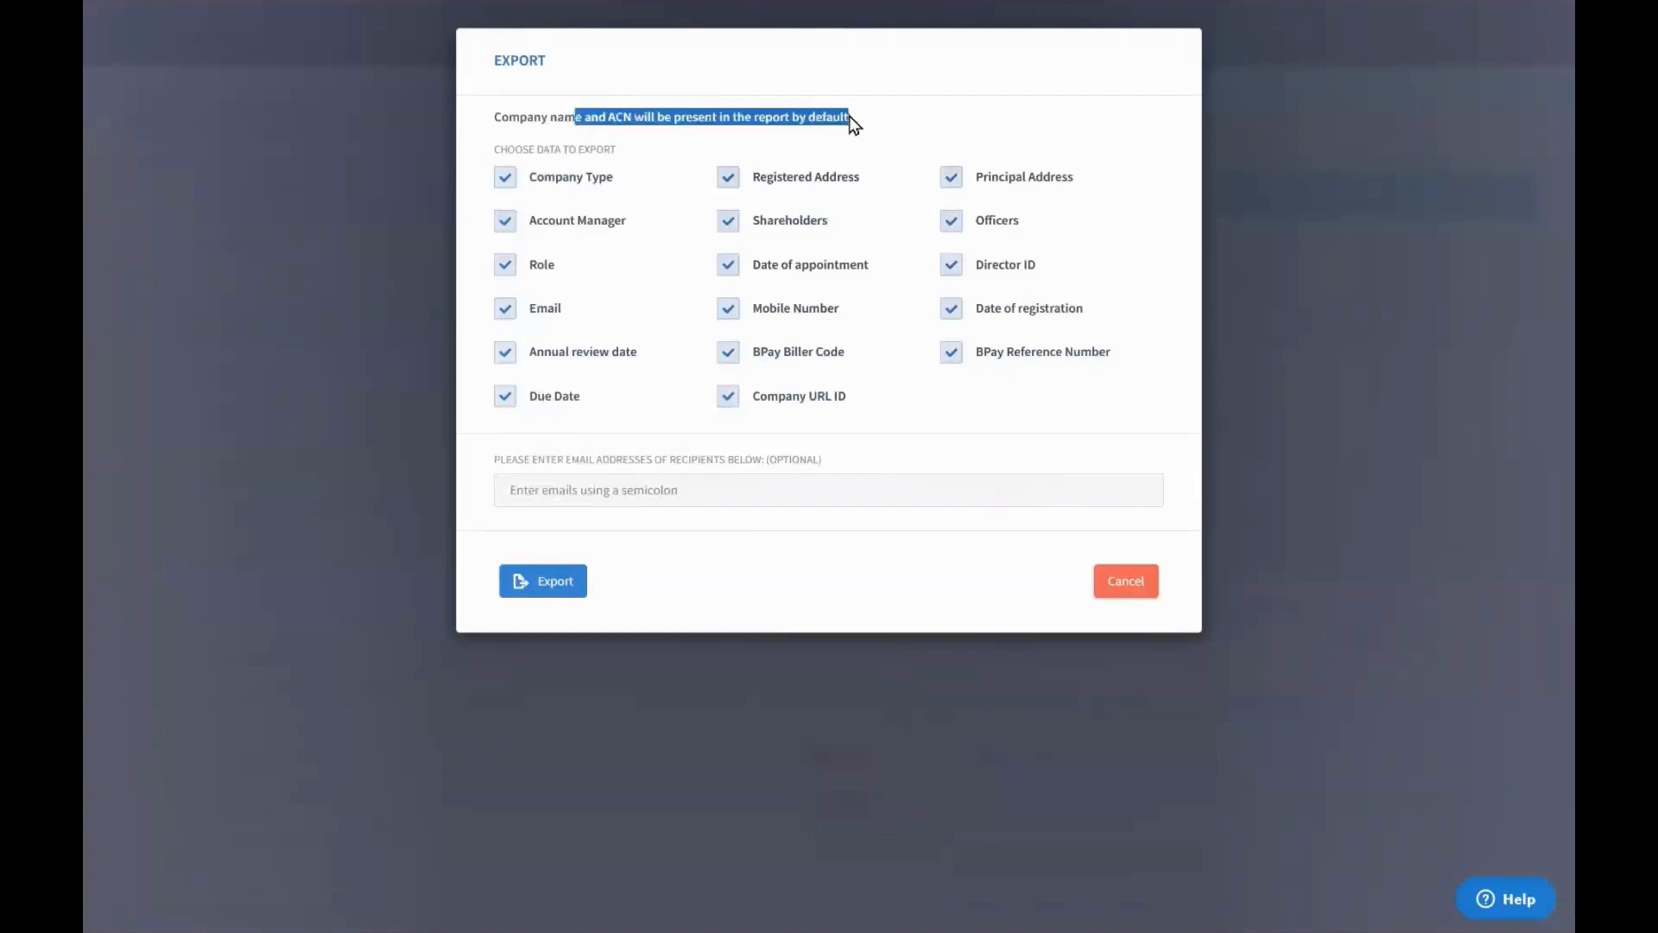
click(634, 160)
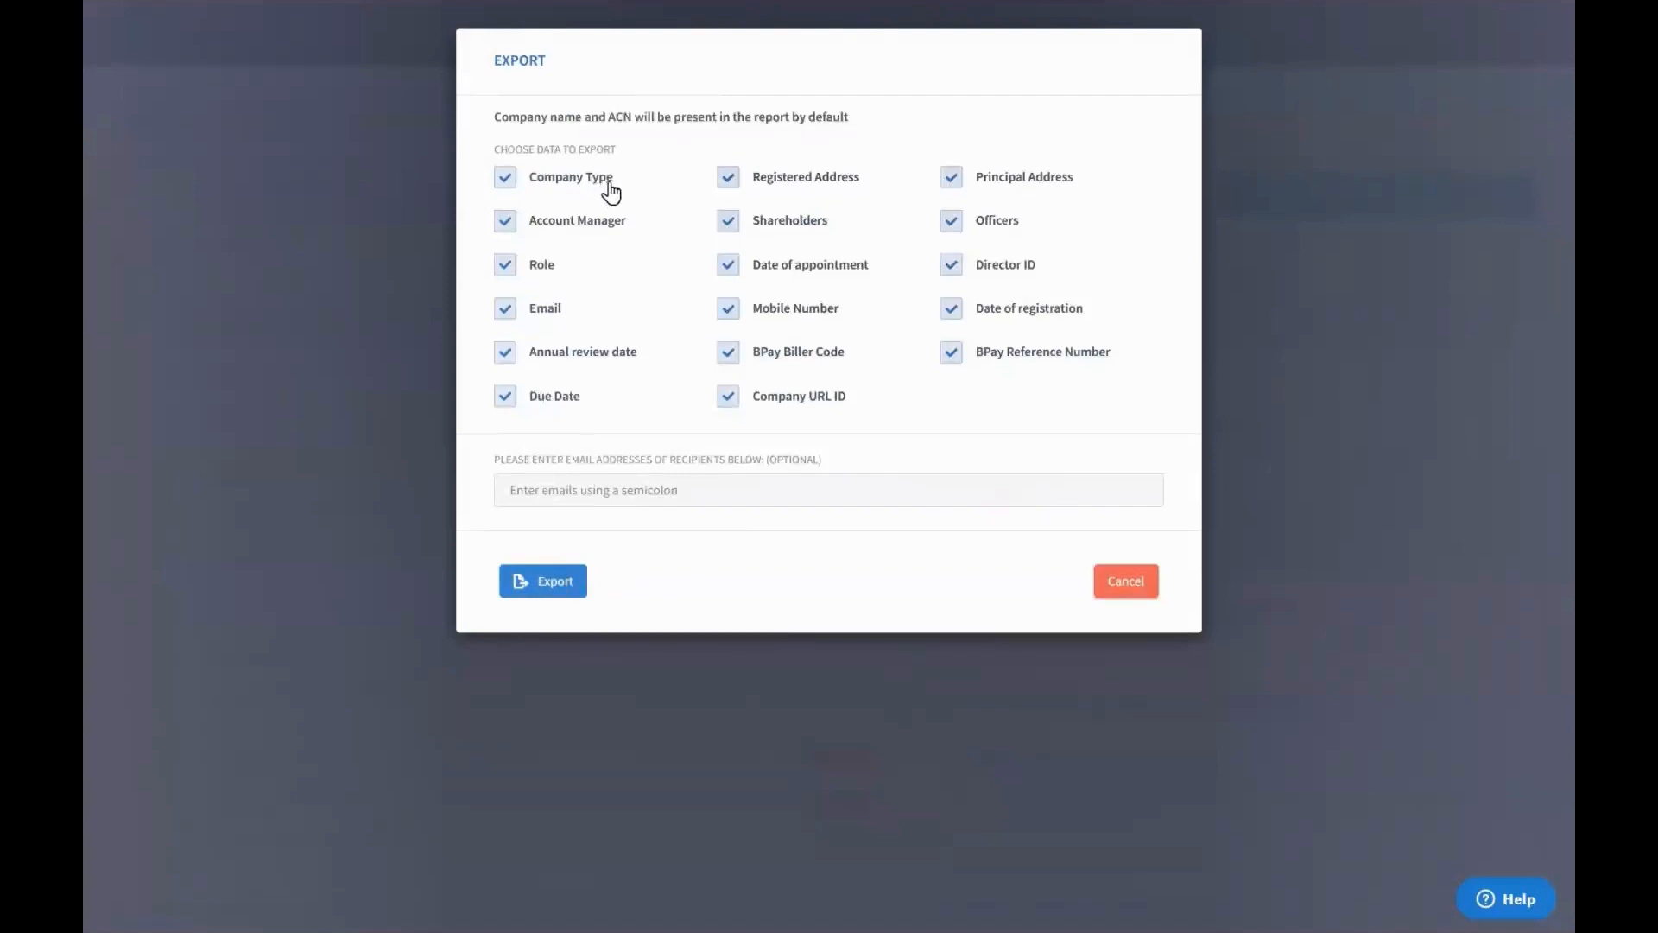
click(951, 177)
click(1112, 591)
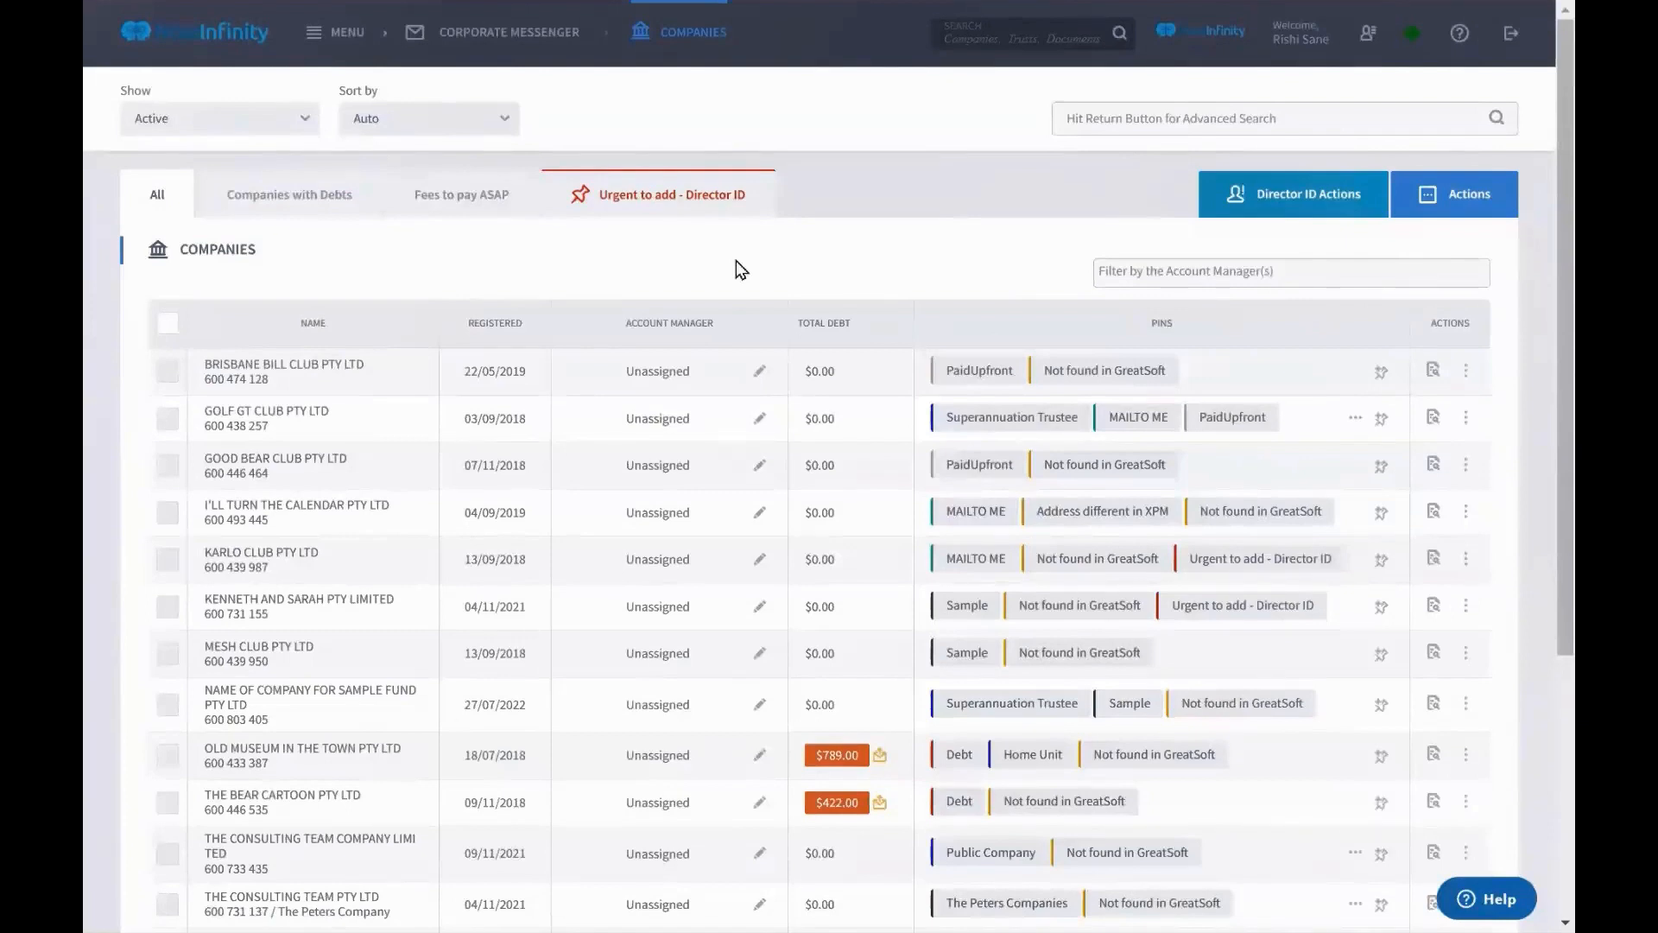
Run Refresh List of Companies from Actions and accept the ASIC privacy confirmation
scroll(739, 262, down, 1)
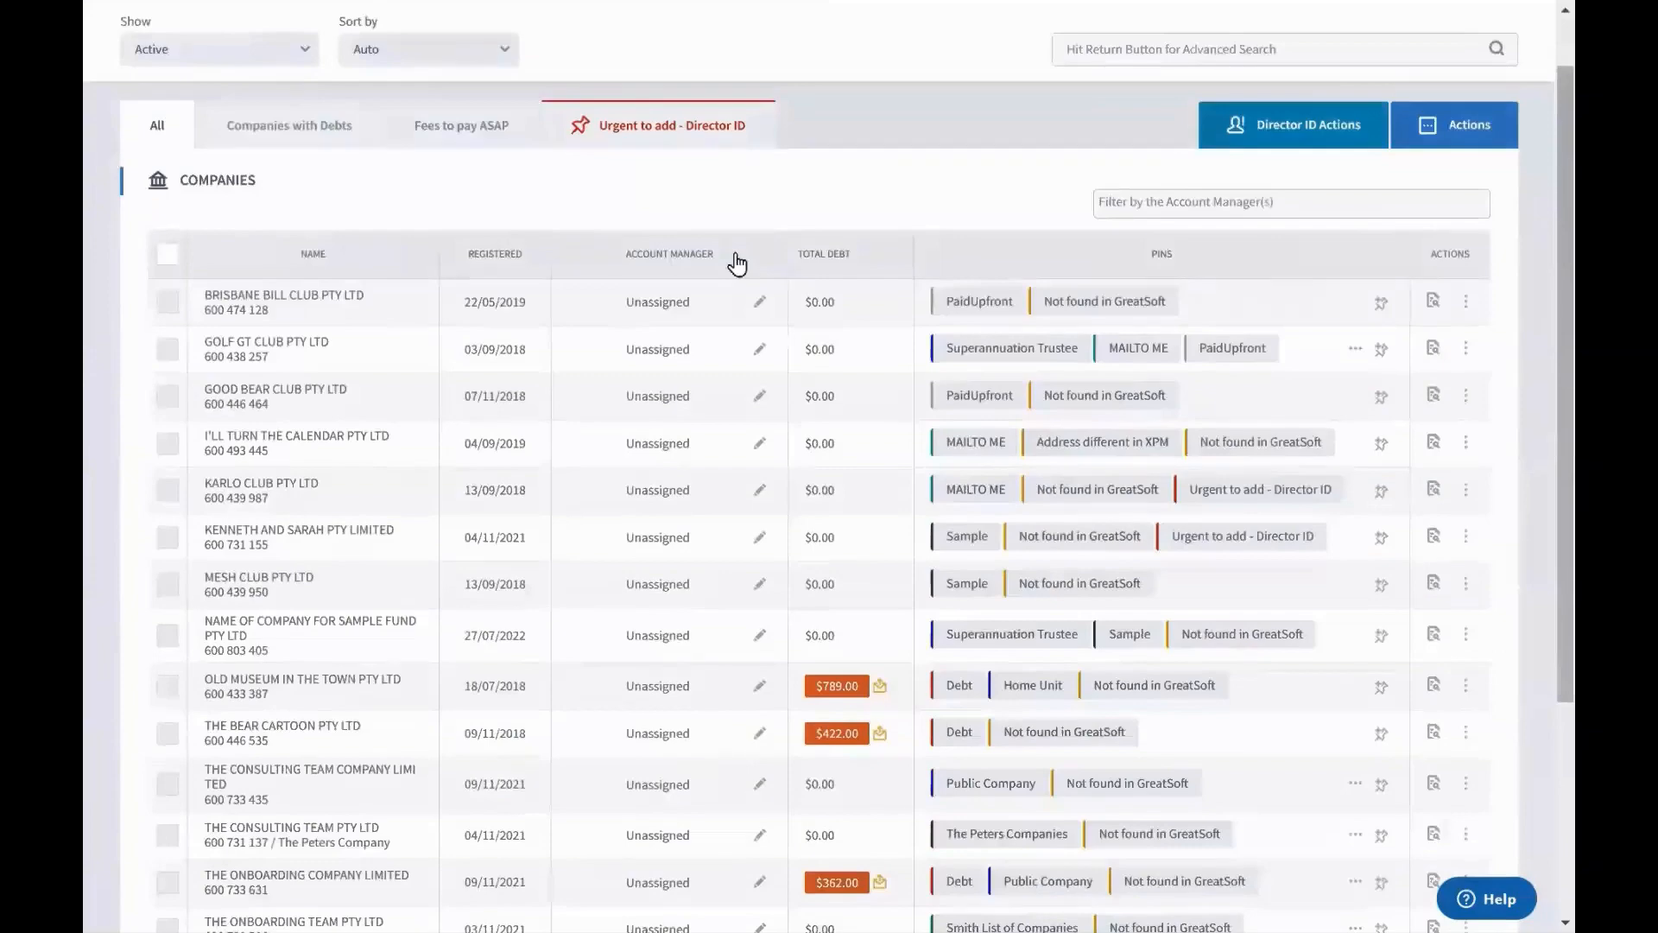
scroll(738, 262, down, 3)
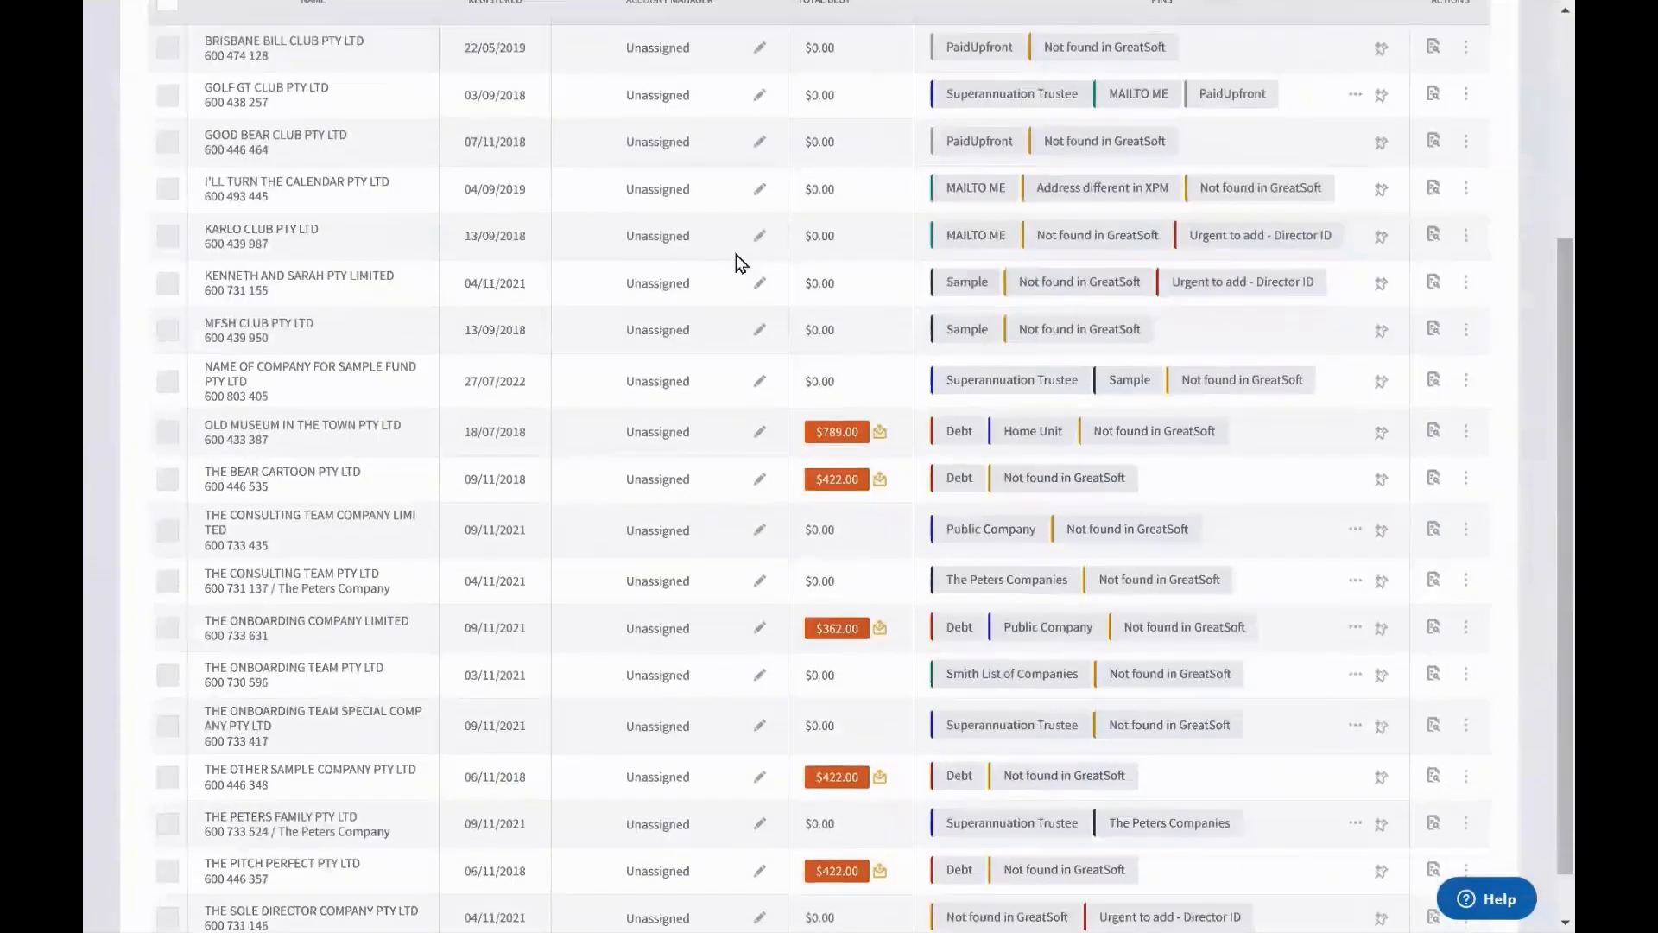
scroll(738, 262, up, 4)
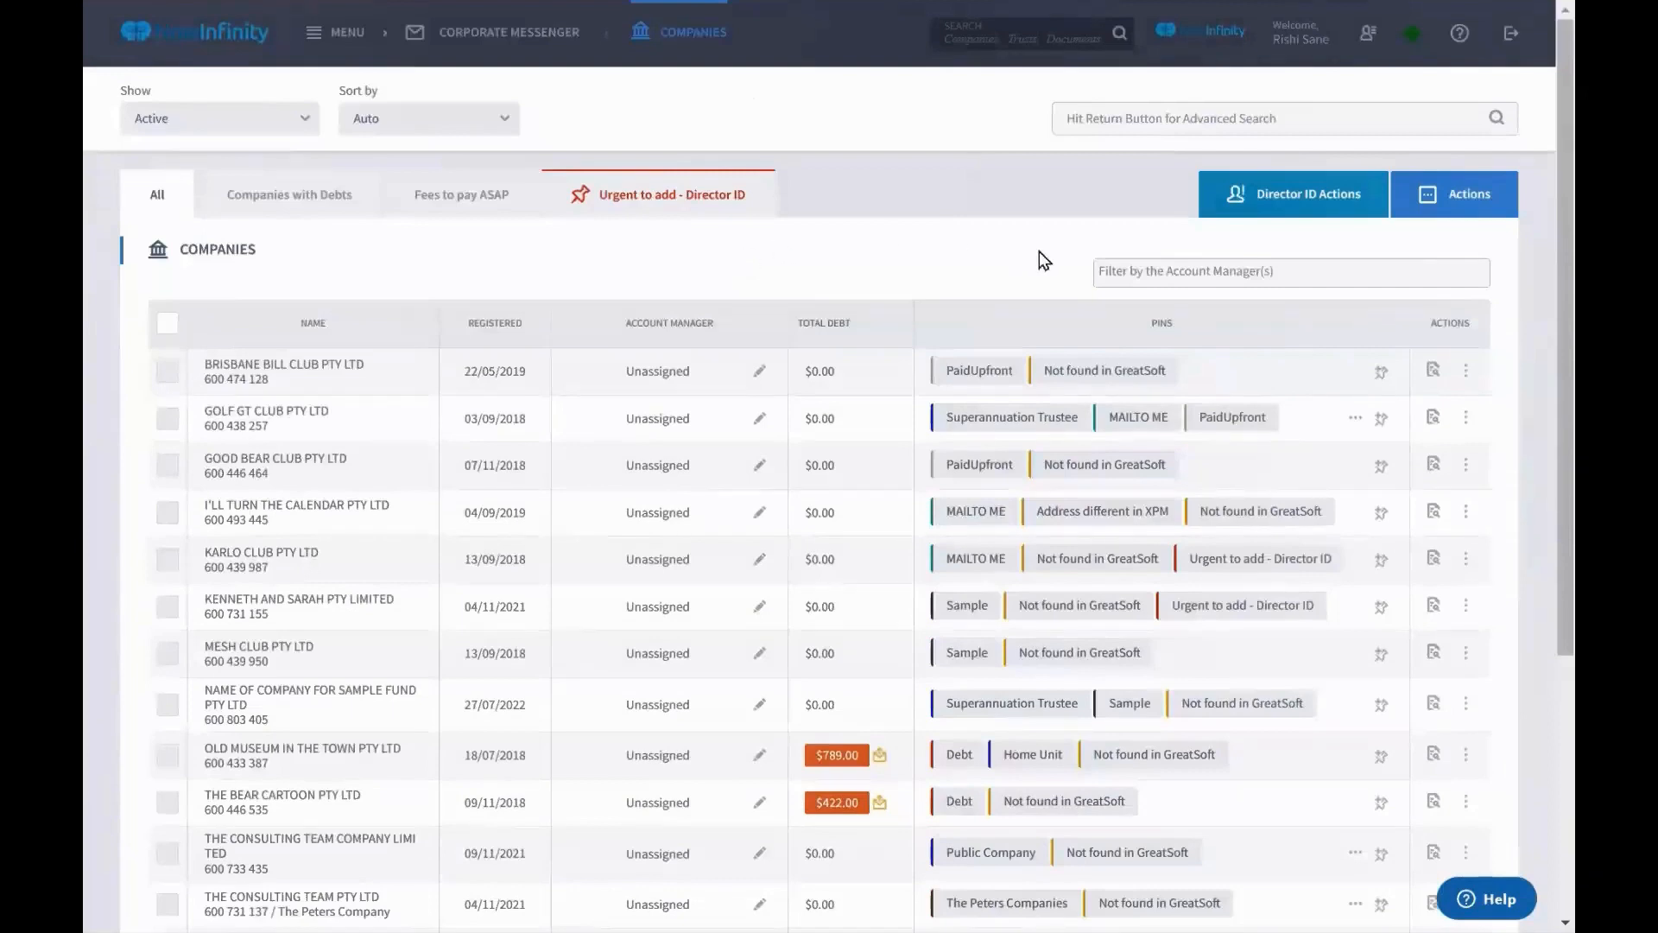
click(1449, 213)
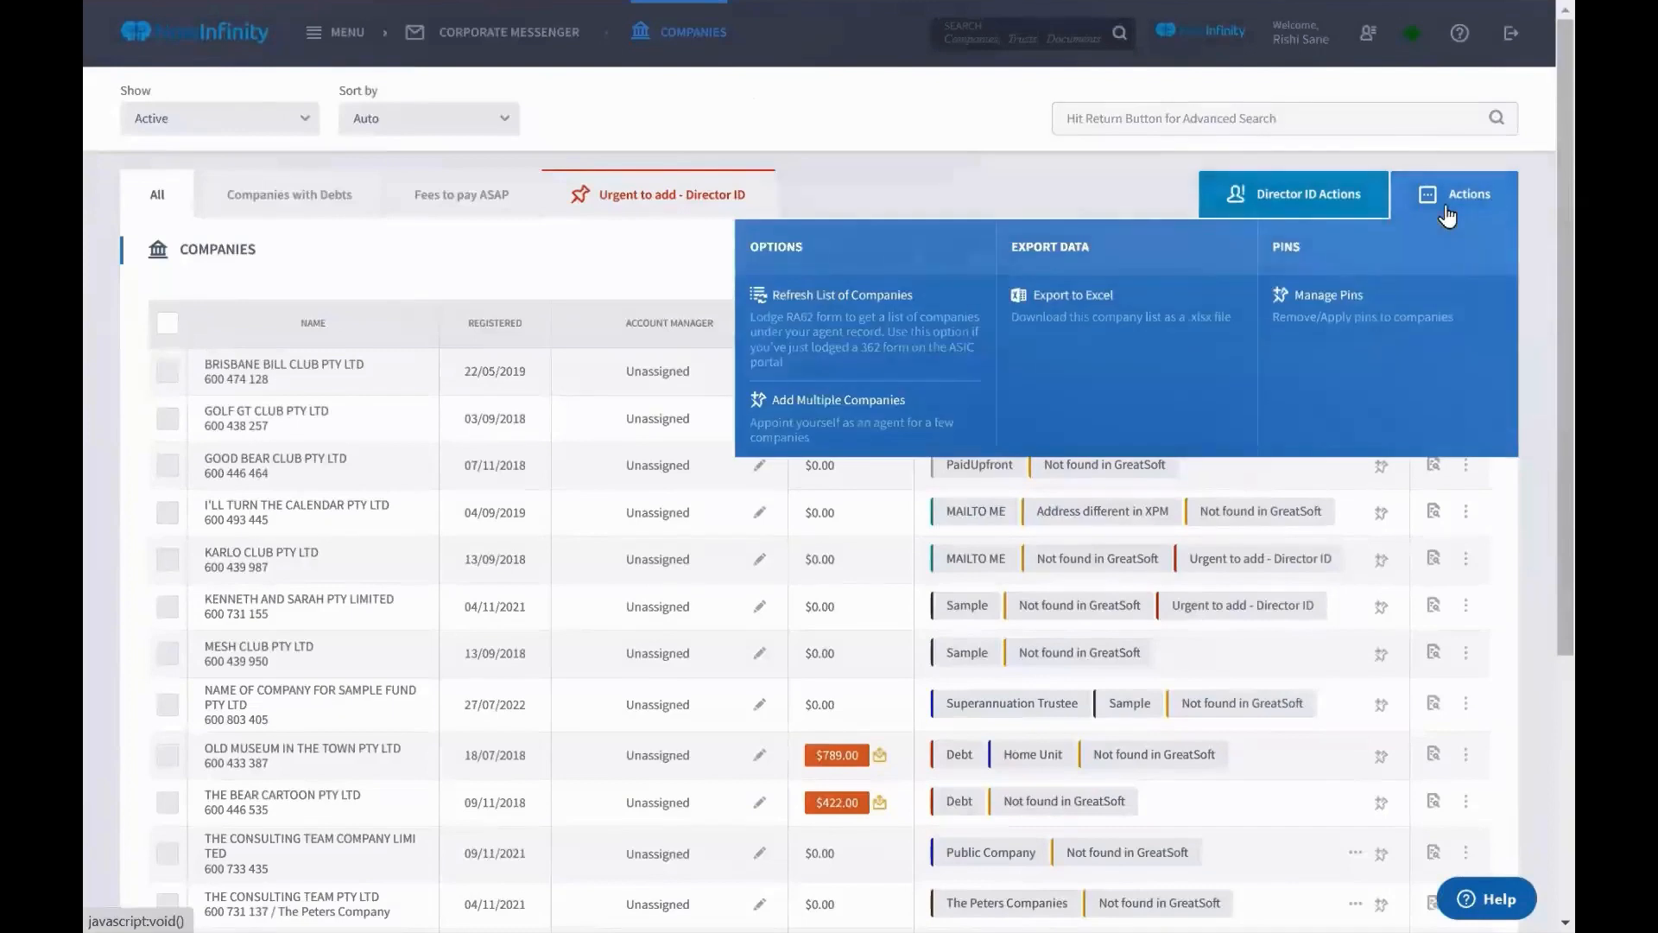
click(901, 363)
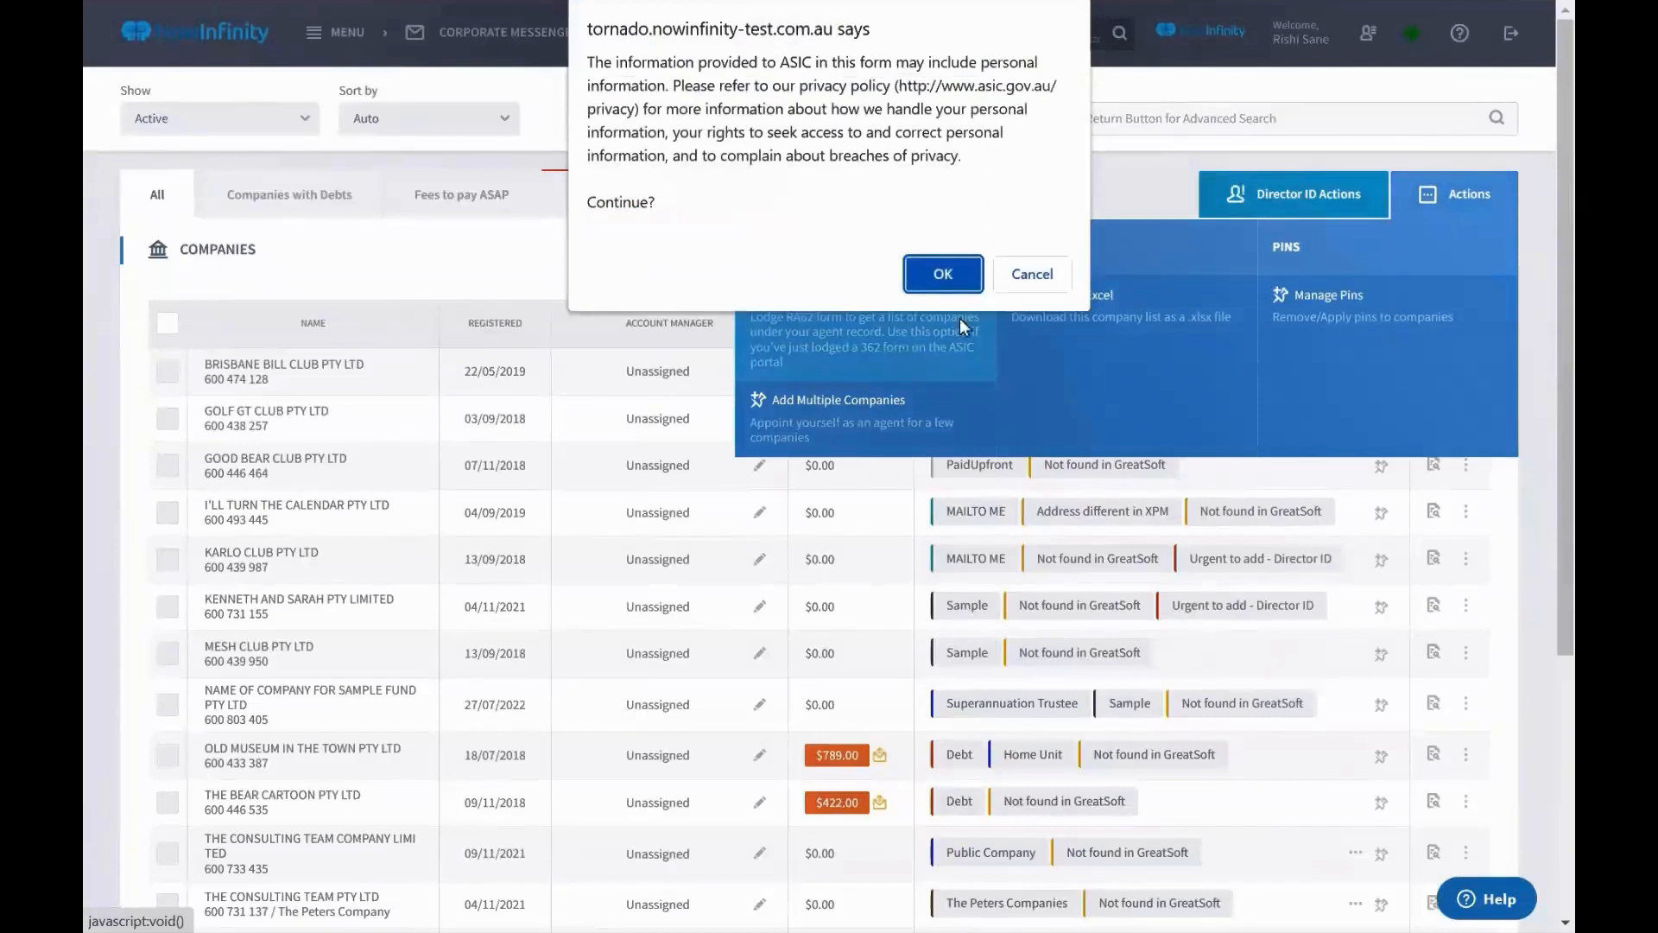
click(952, 276)
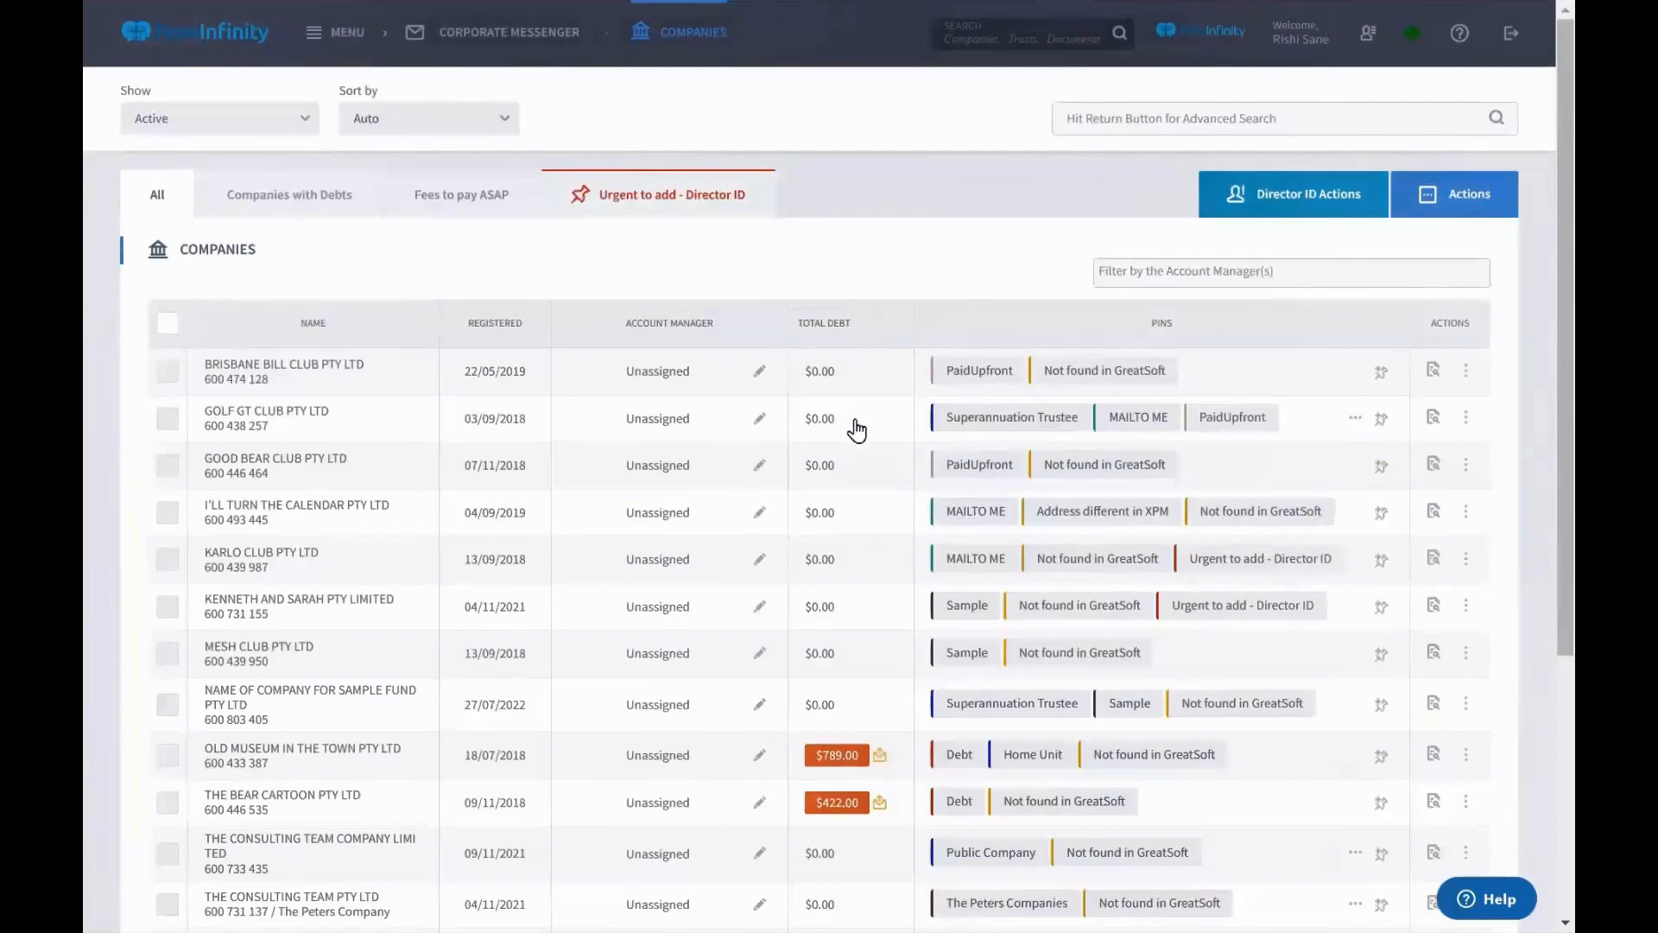
scroll(856, 428, down, 5)
scroll(855, 430, up, 5)
Search companies by the officer's name and select all six matching results
click(1085, 121)
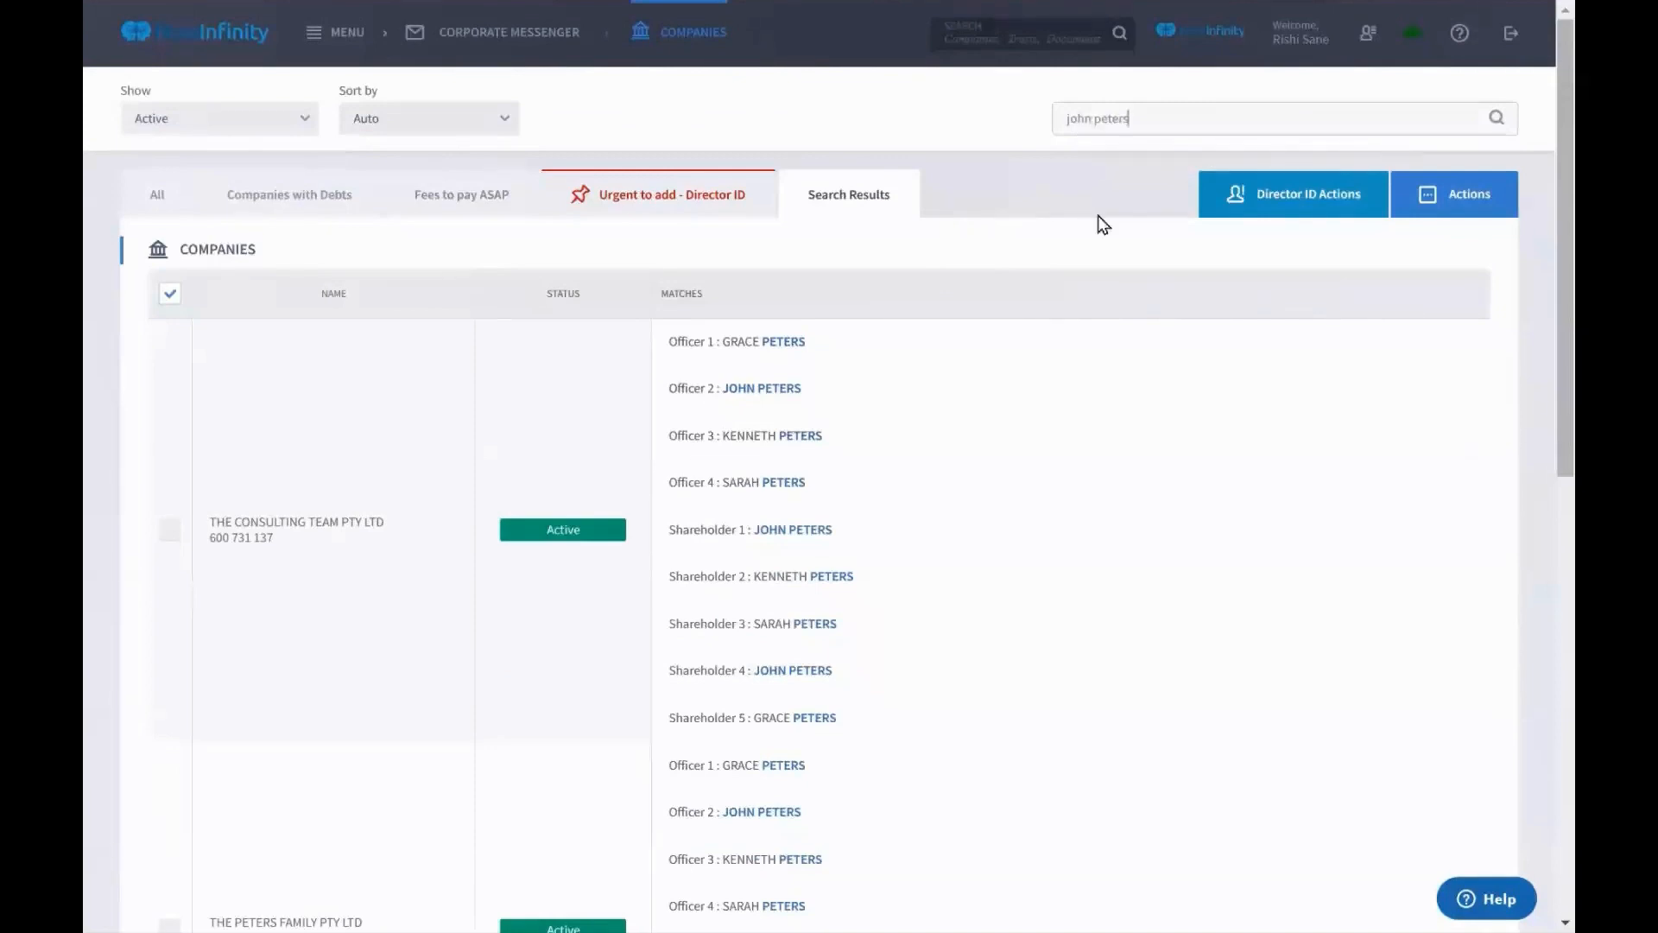
scroll(491, 359, down, 5)
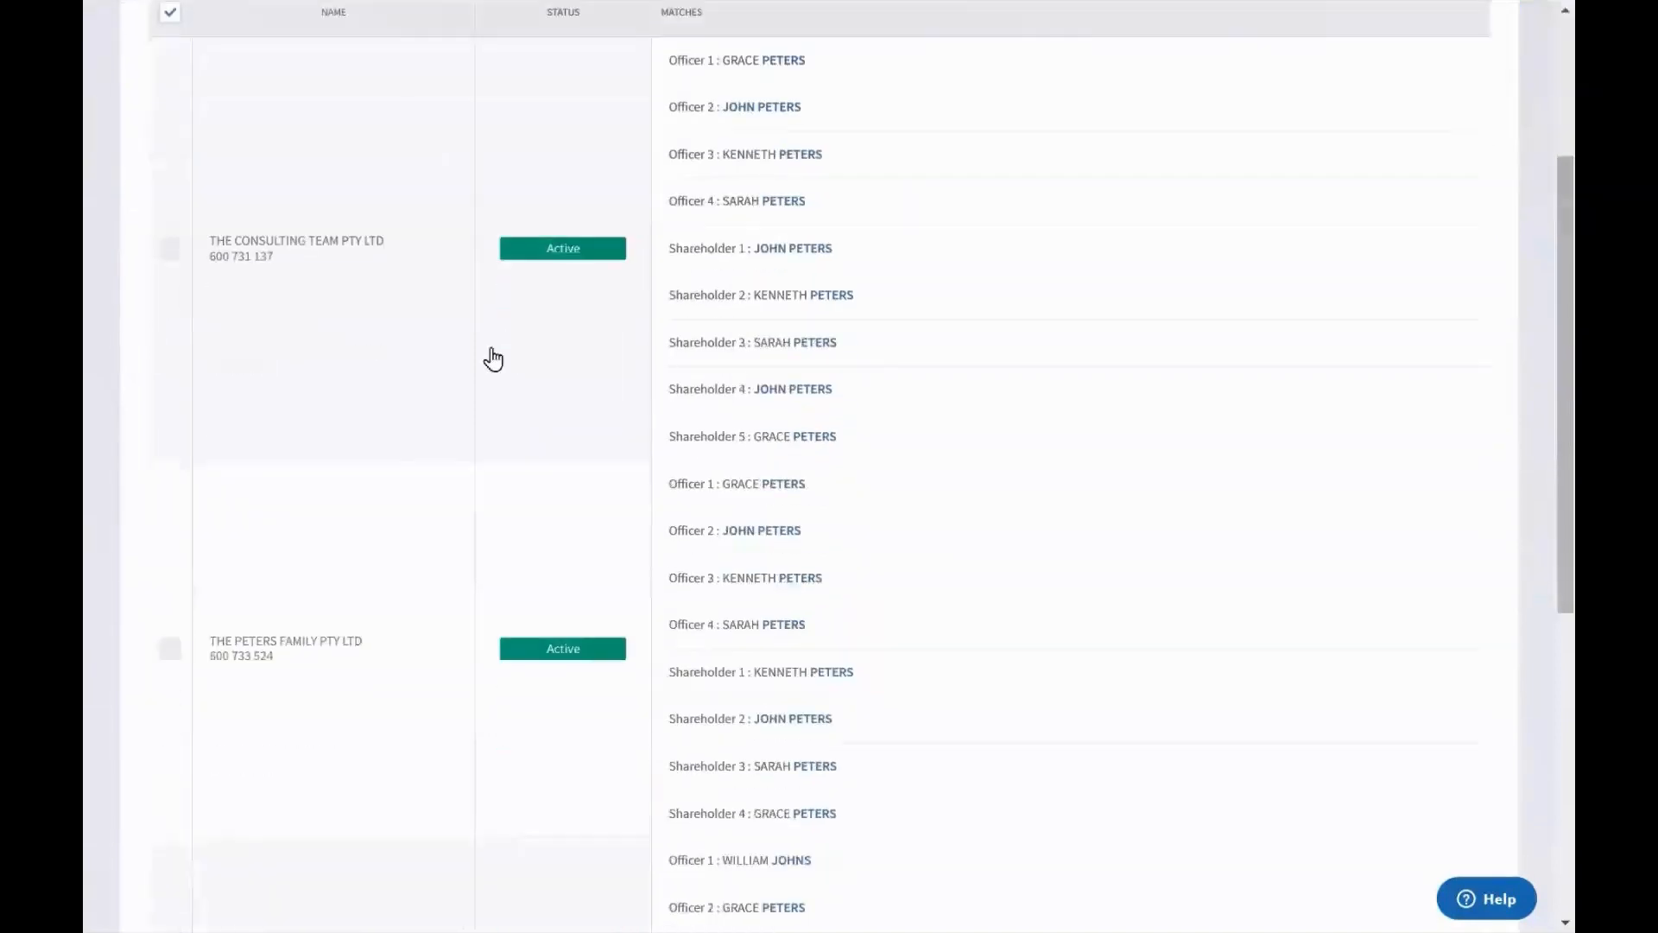
scroll(493, 358, down, 4)
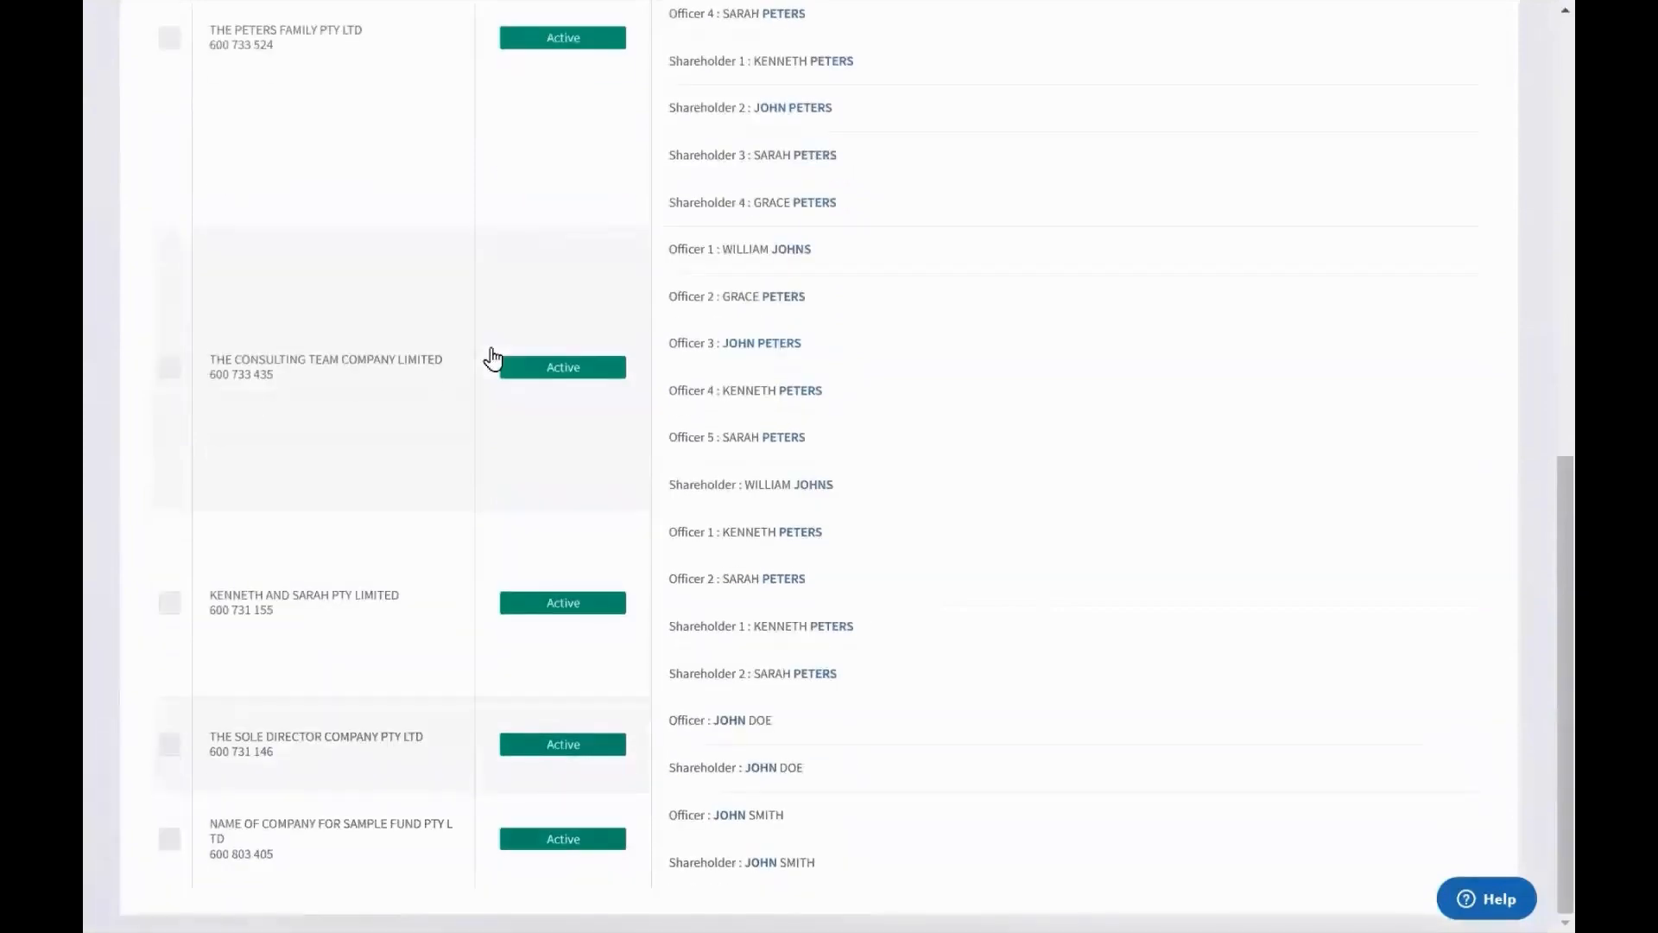
scroll(492, 359, up, 9)
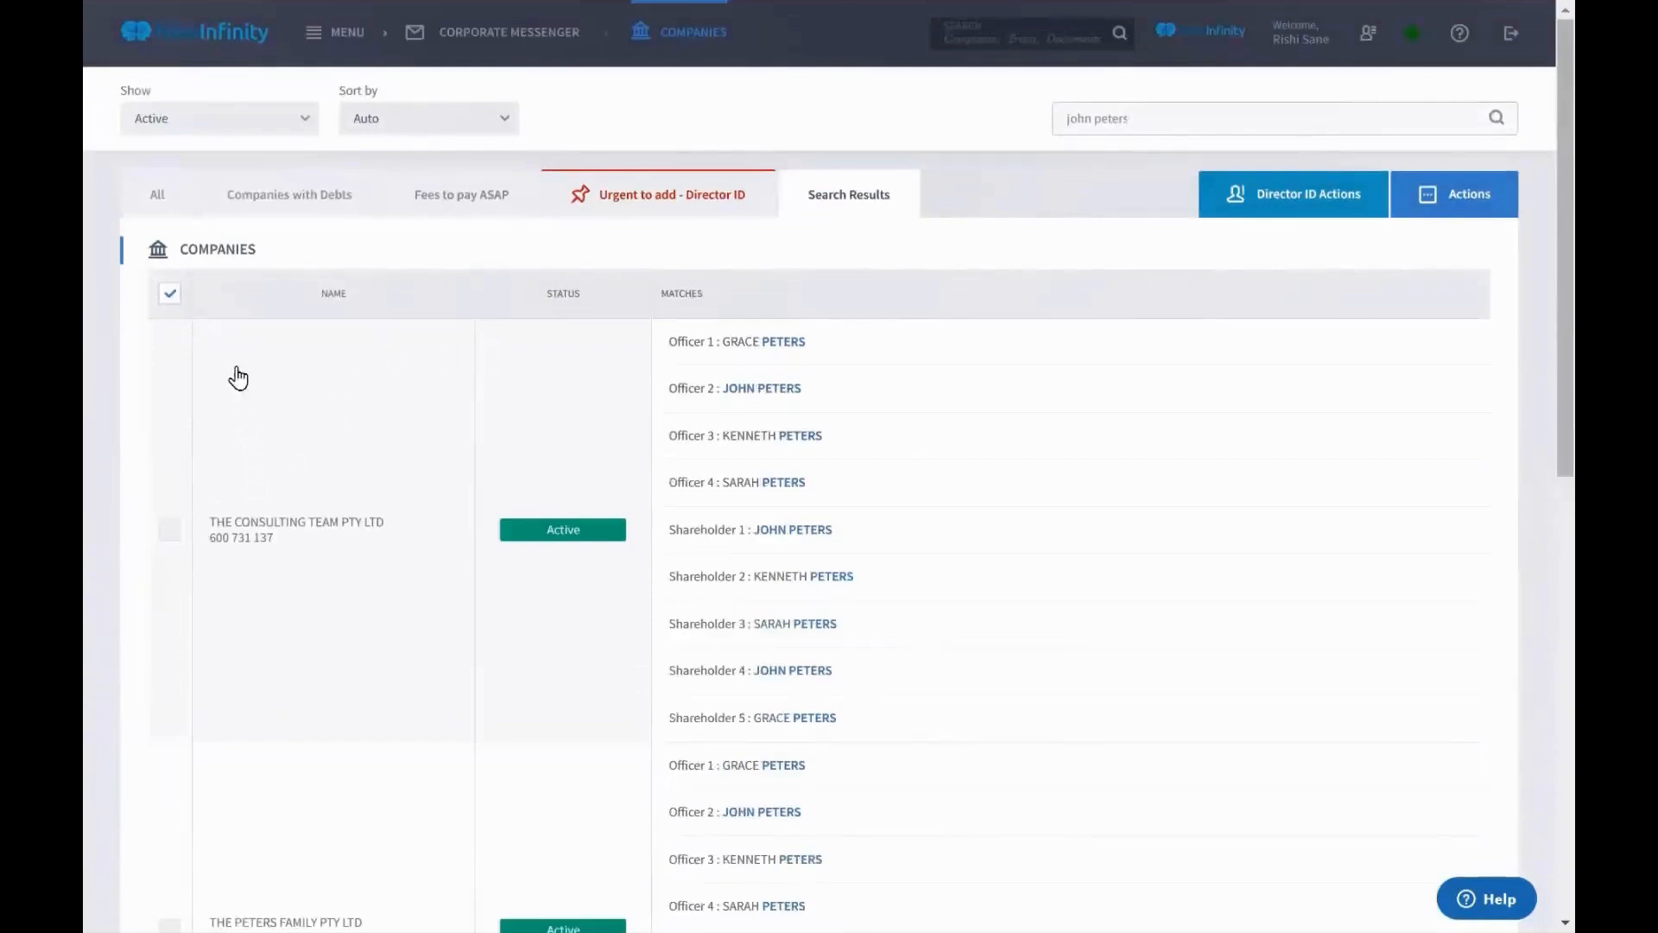
click(172, 297)
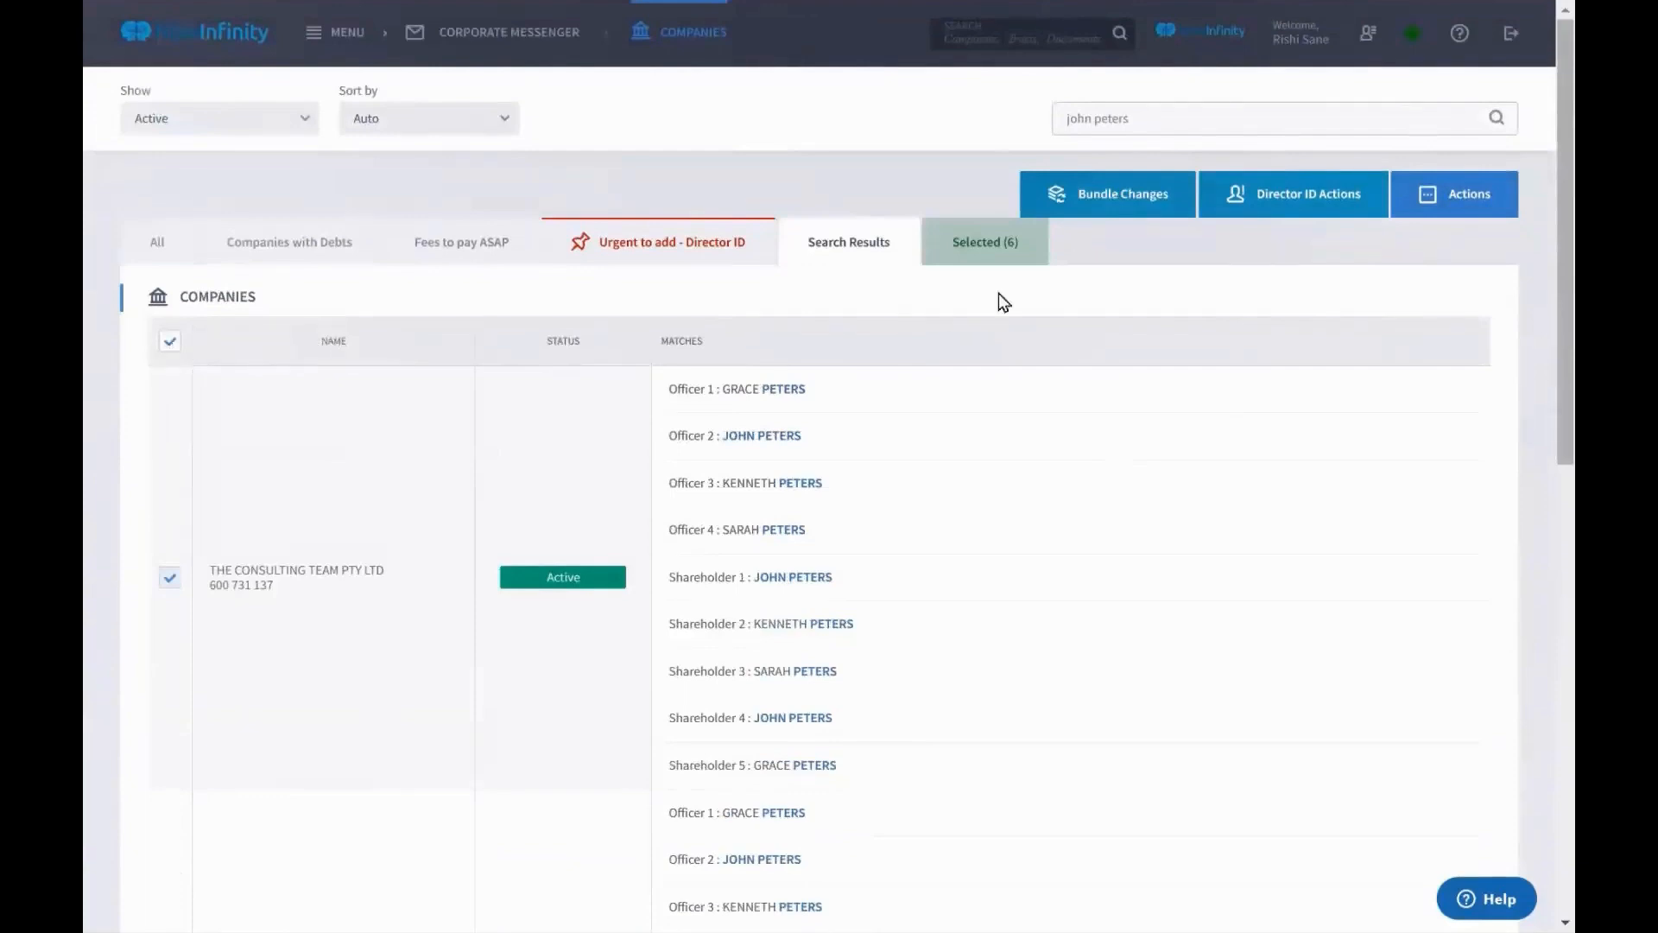
click(1097, 216)
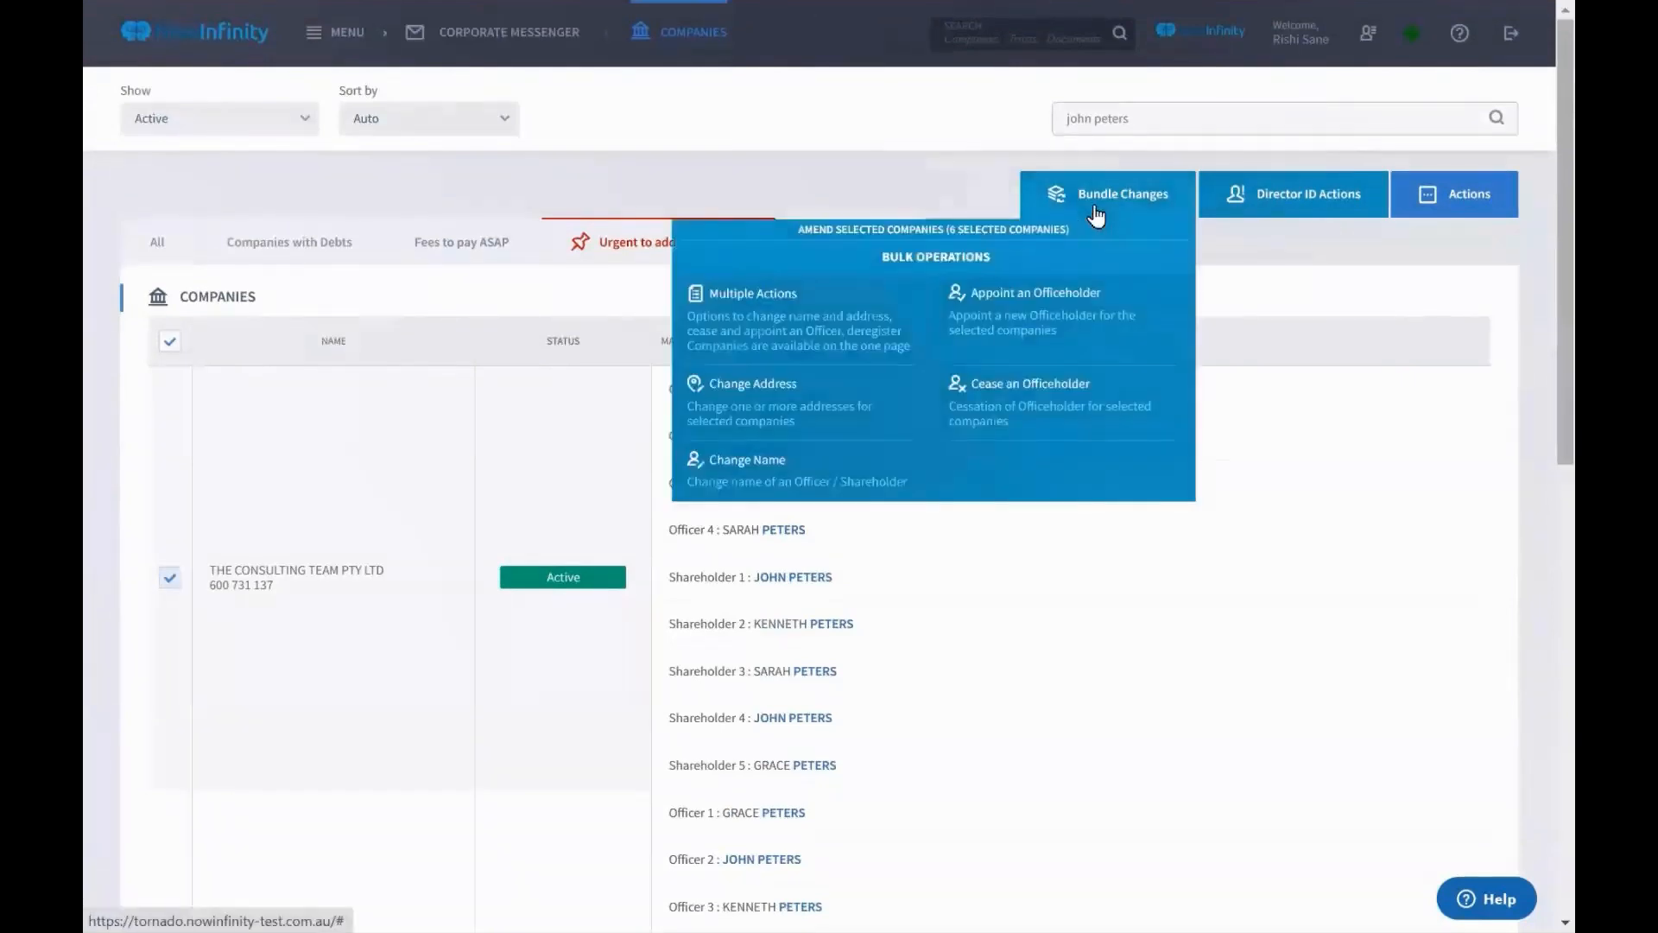
click(845, 413)
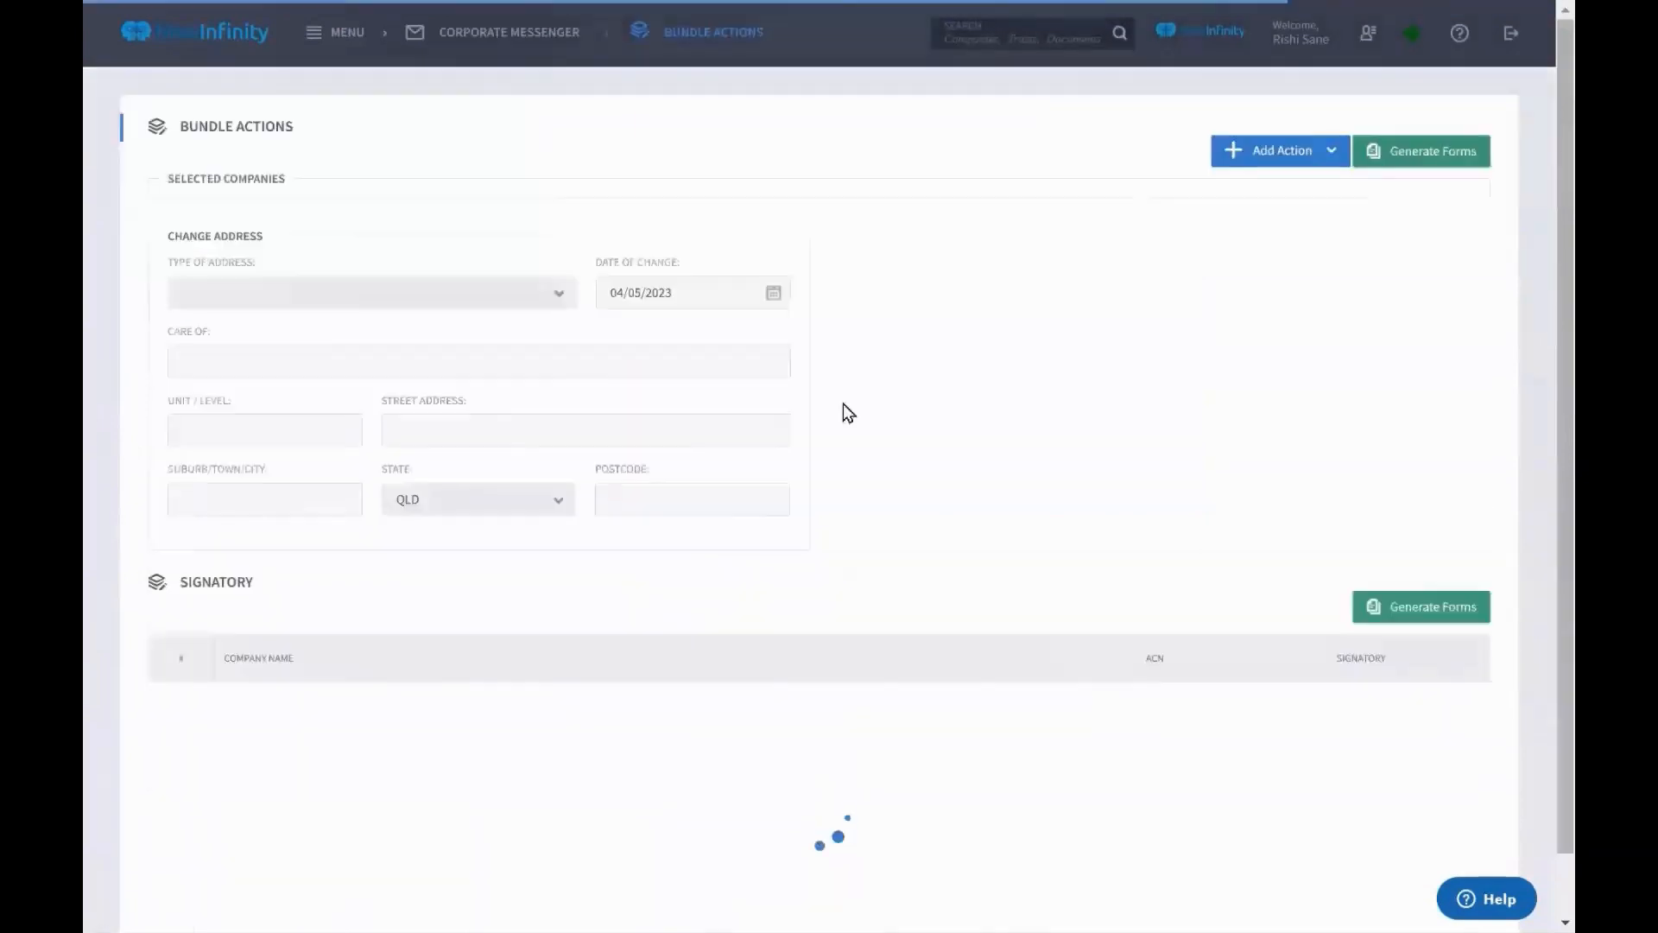
click(531, 309)
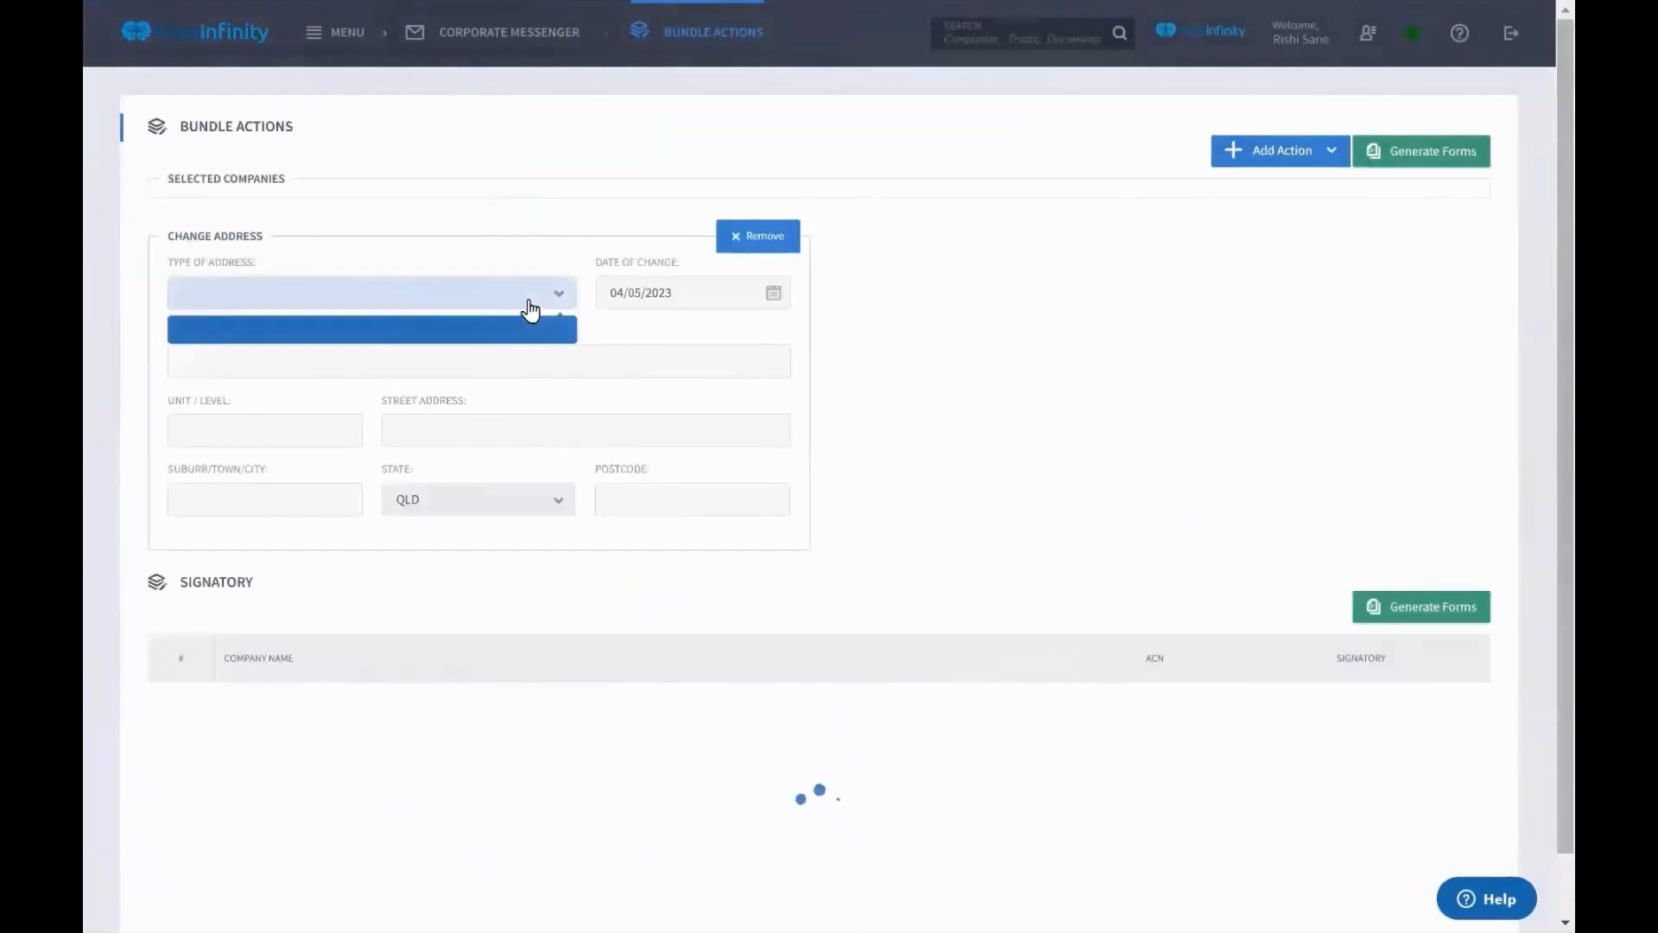
click(525, 330)
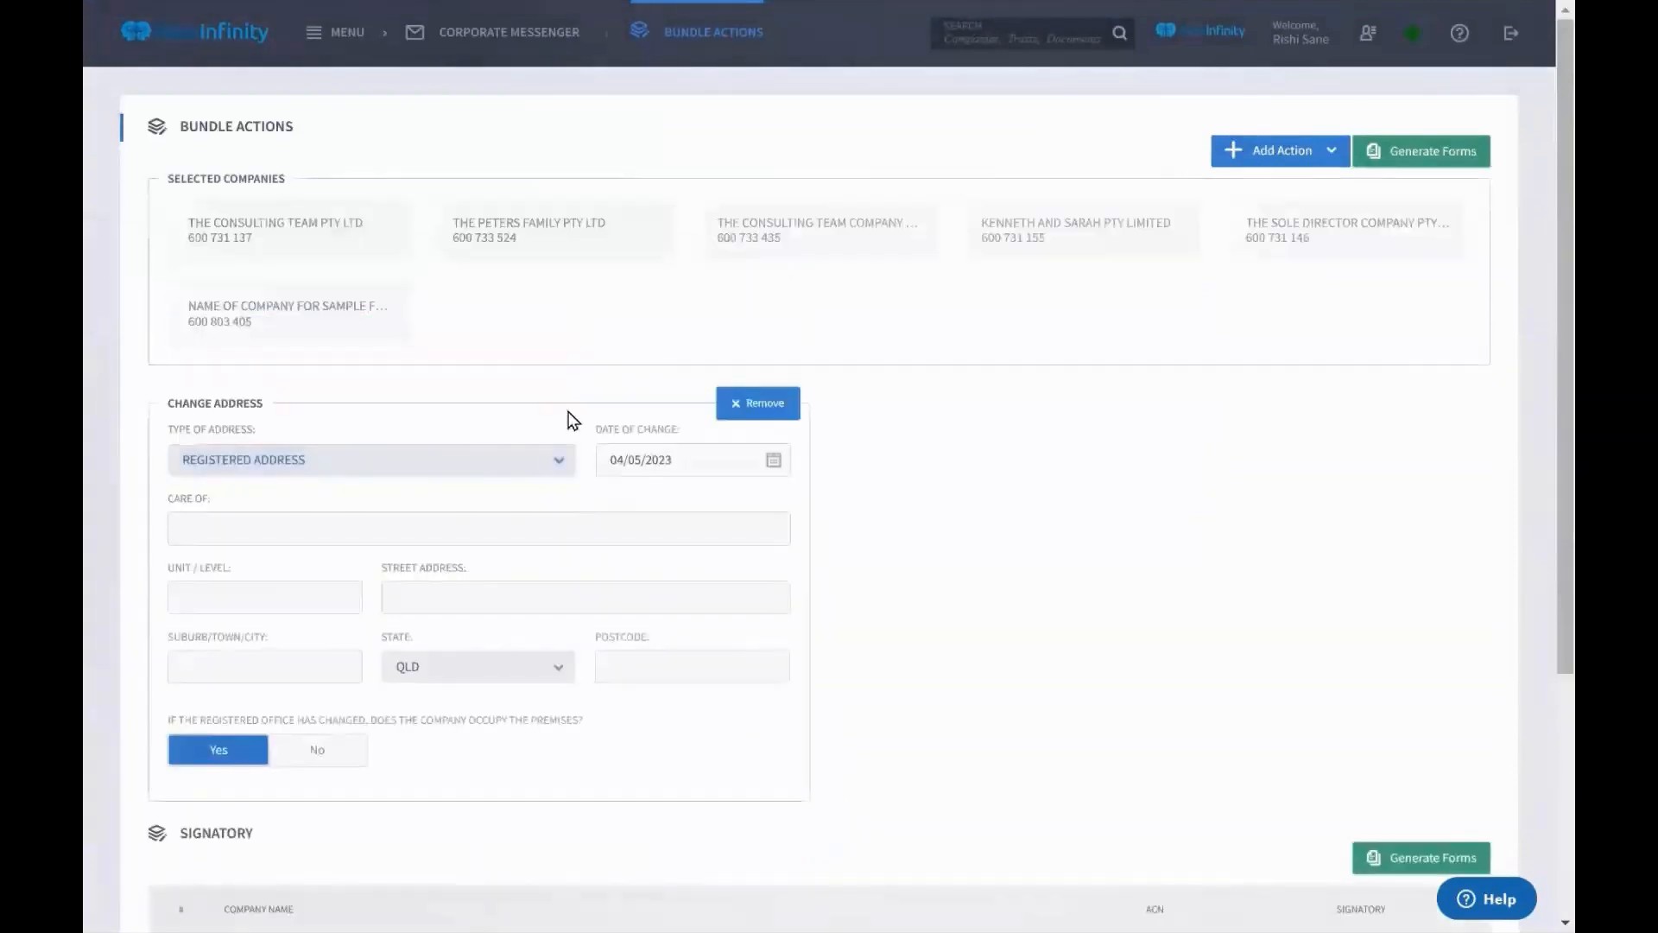
click(507, 465)
scroll(441, 599, down, 1)
scroll(441, 602, down, 2)
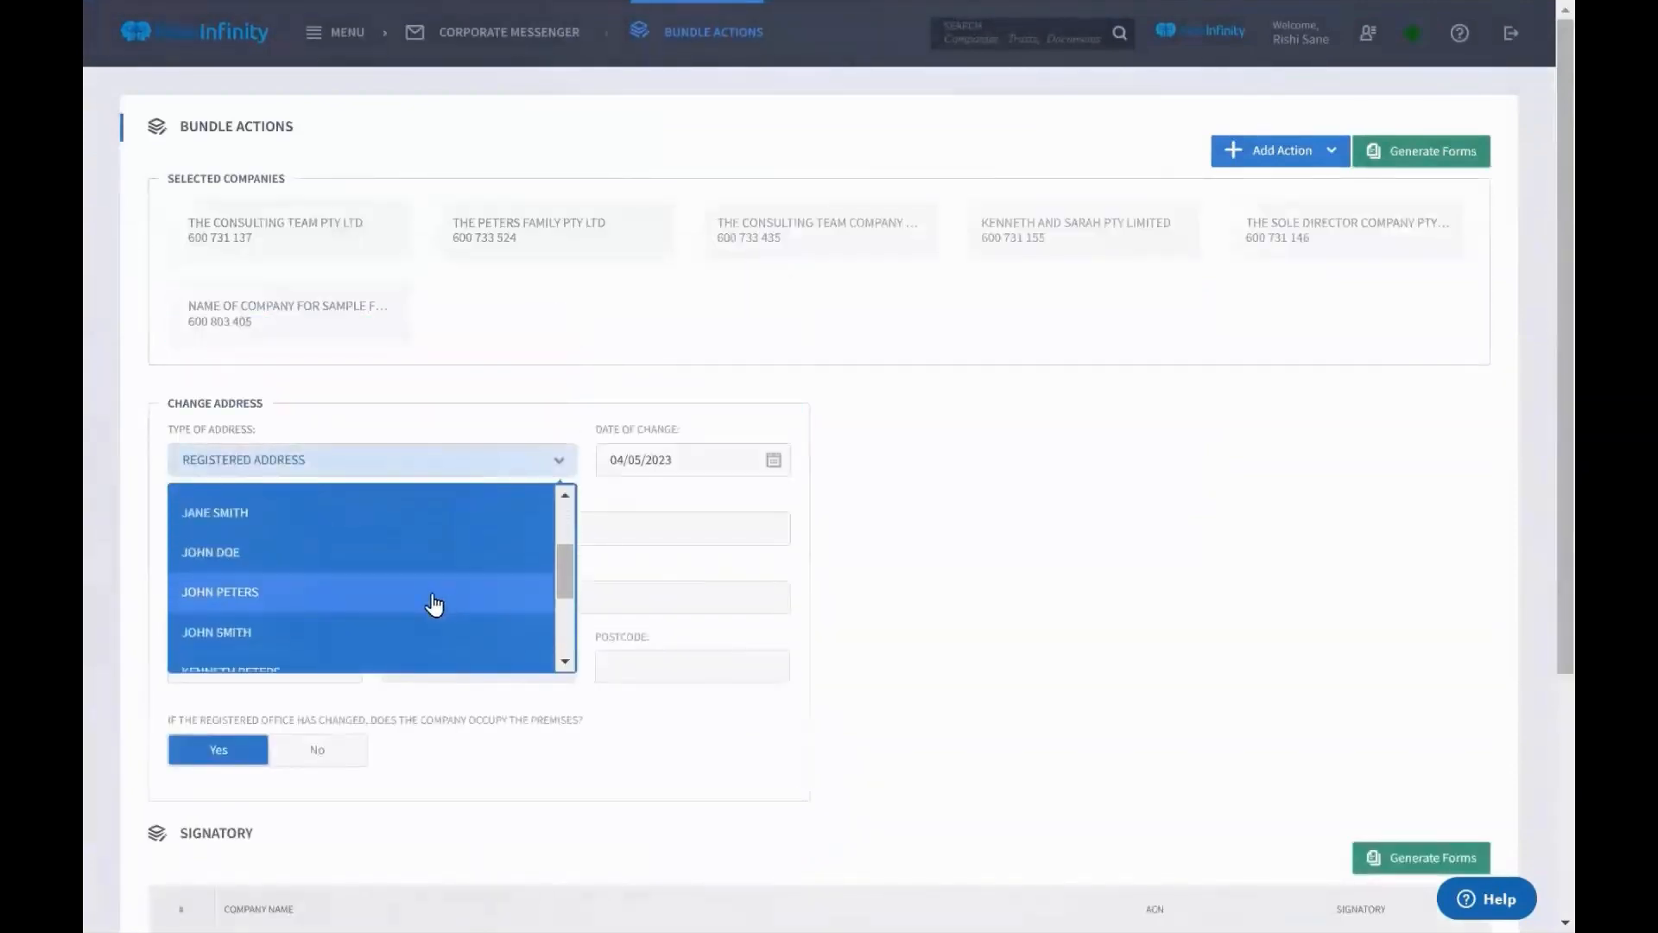
click(439, 602)
drag(152, 430, 271, 433)
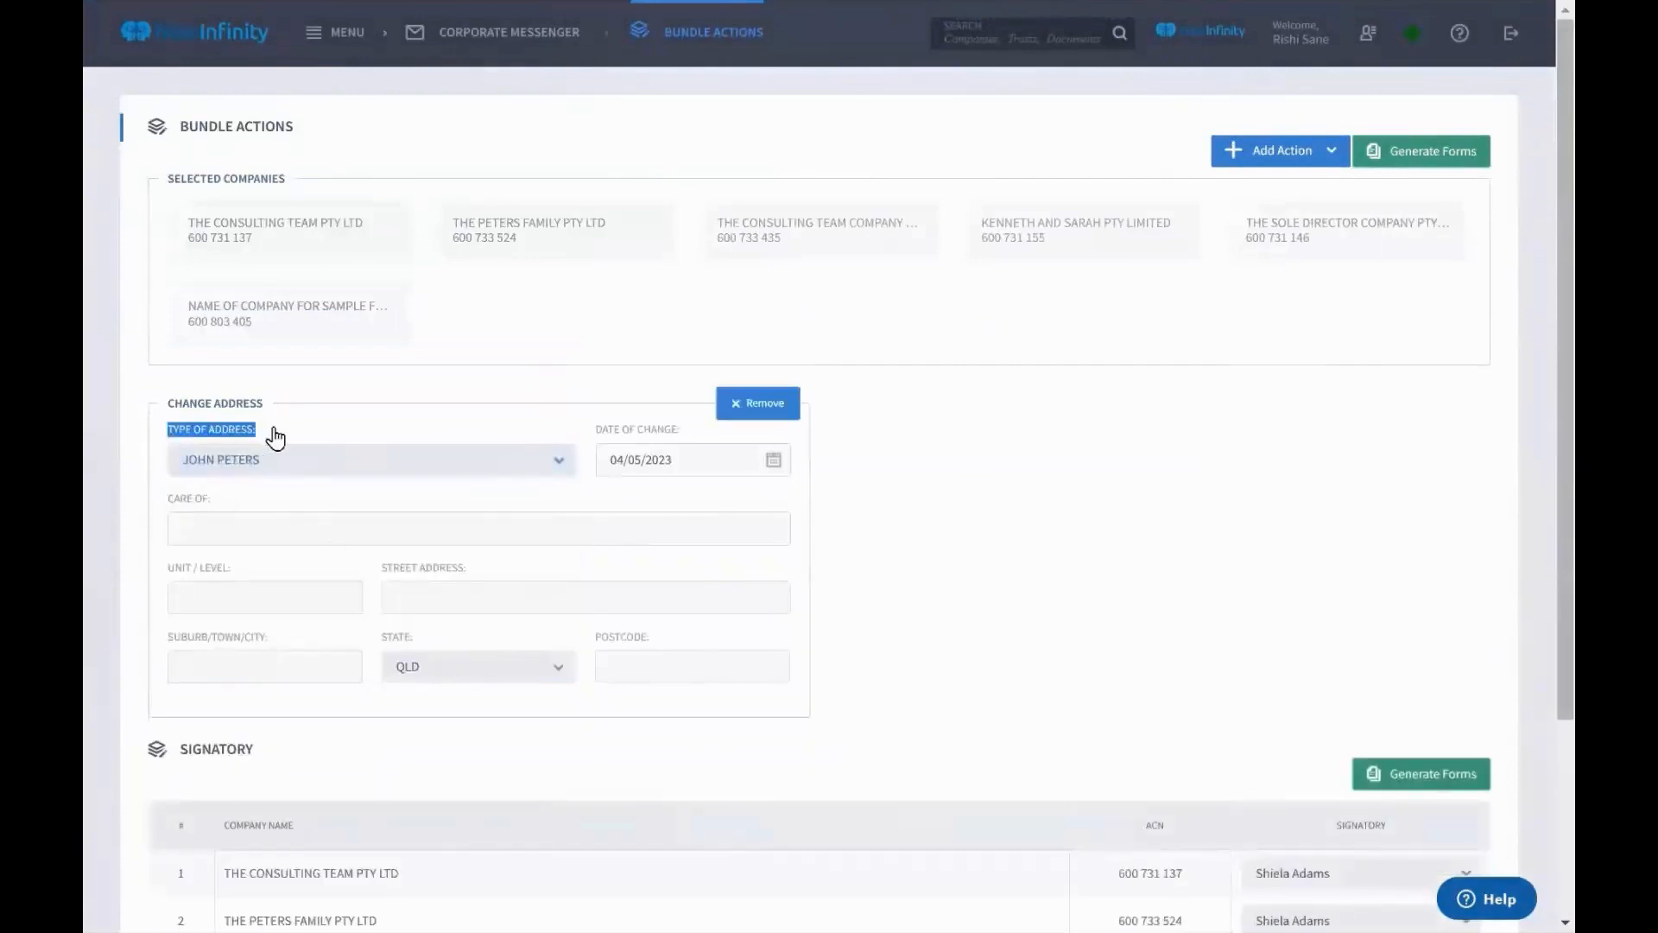
click(439, 592)
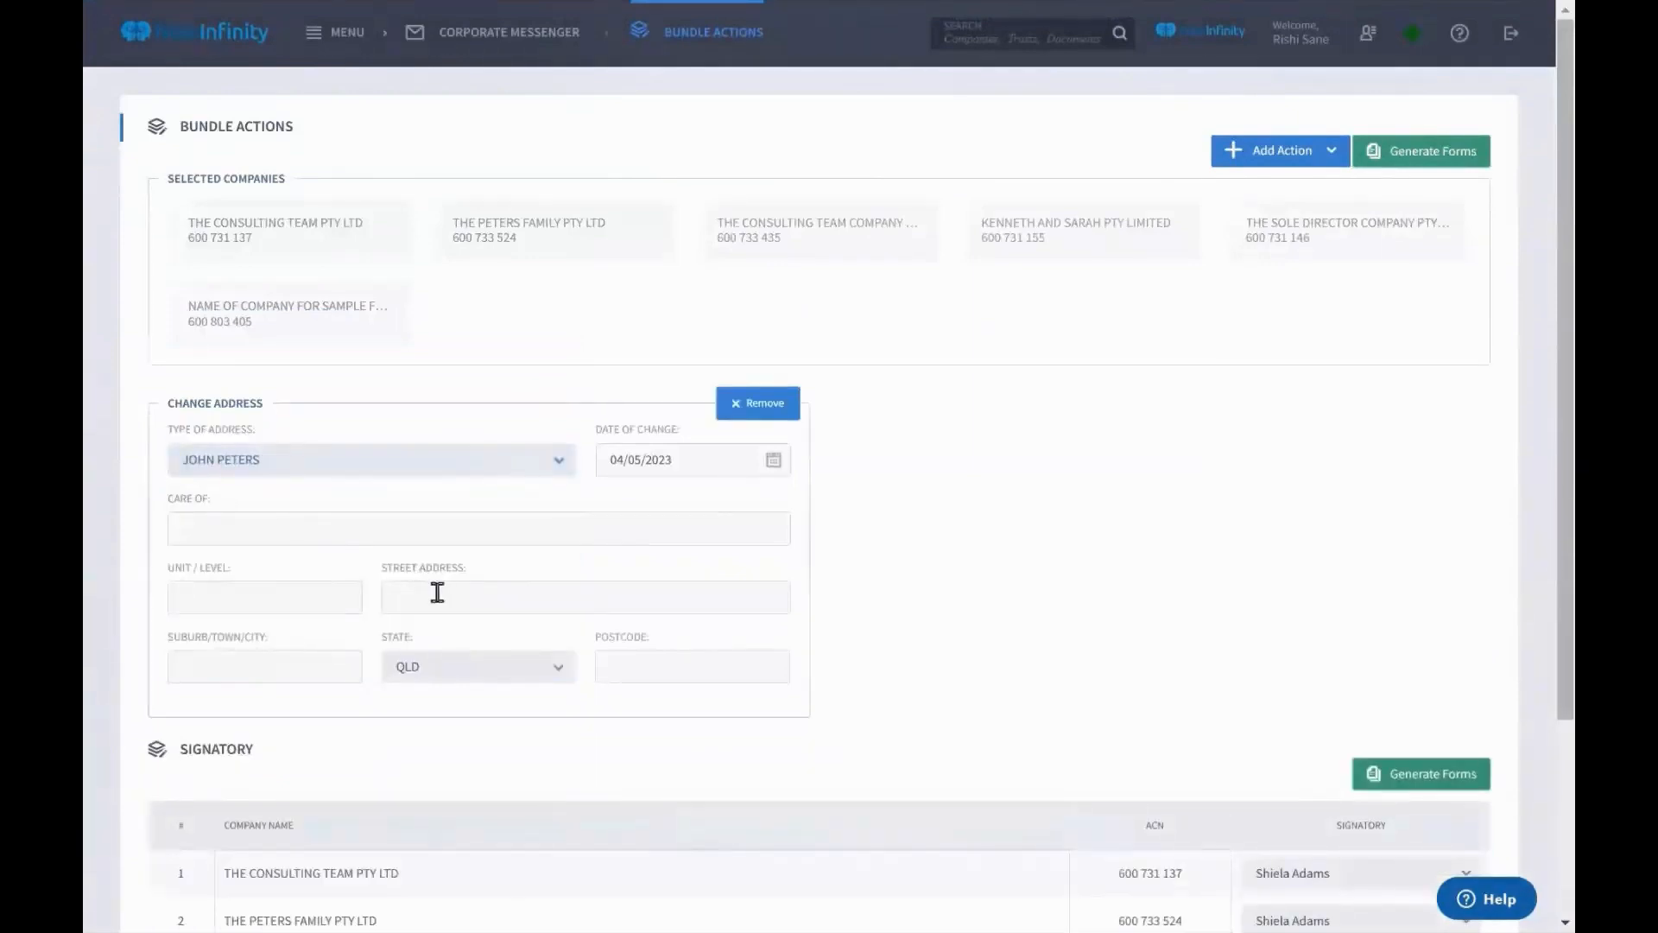
text(New Address)
scroll(1115, 556, down, 3)
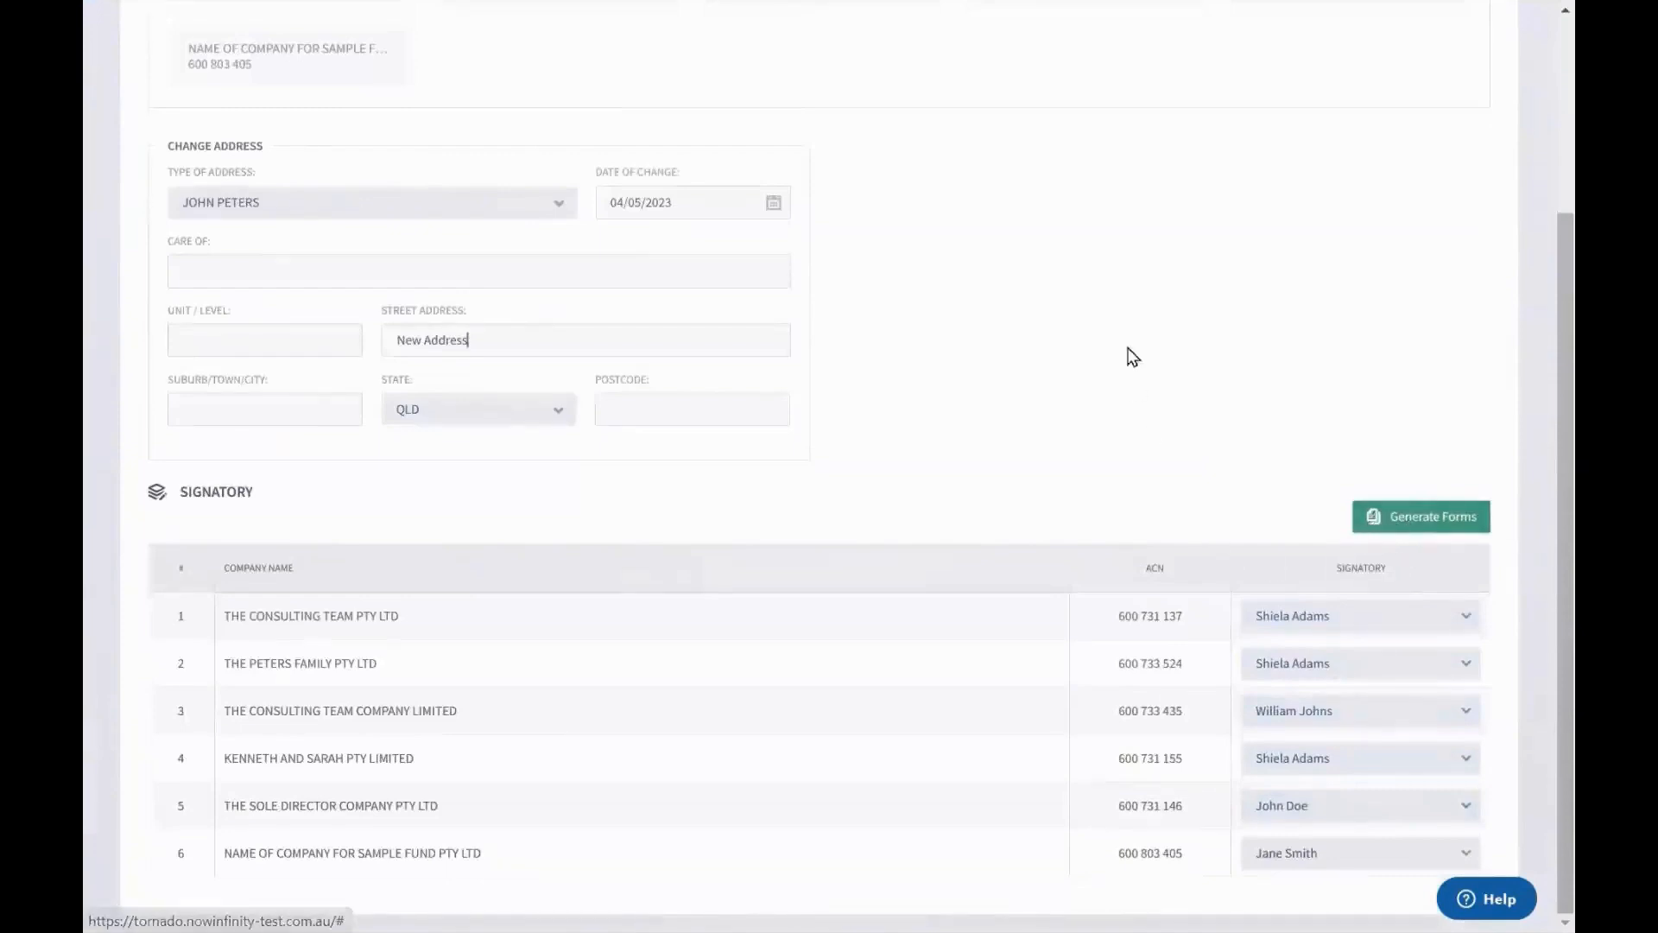
scroll(1207, 322, up, 3)
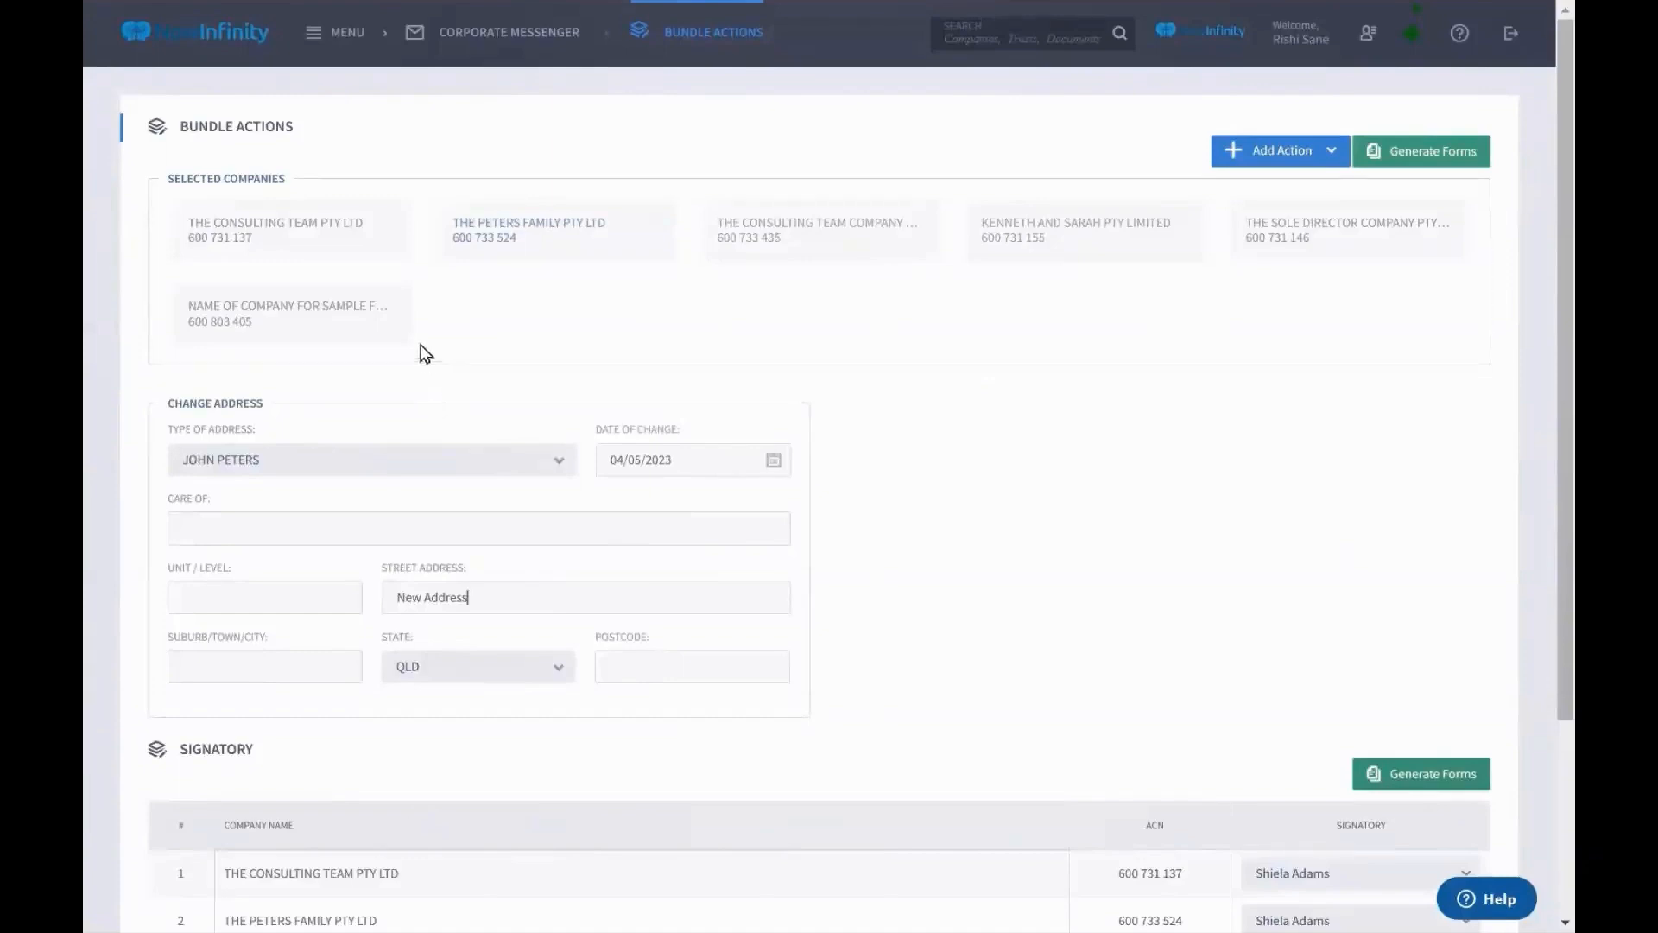
Go to the Companies register and search for 'bundall'
click(351, 51)
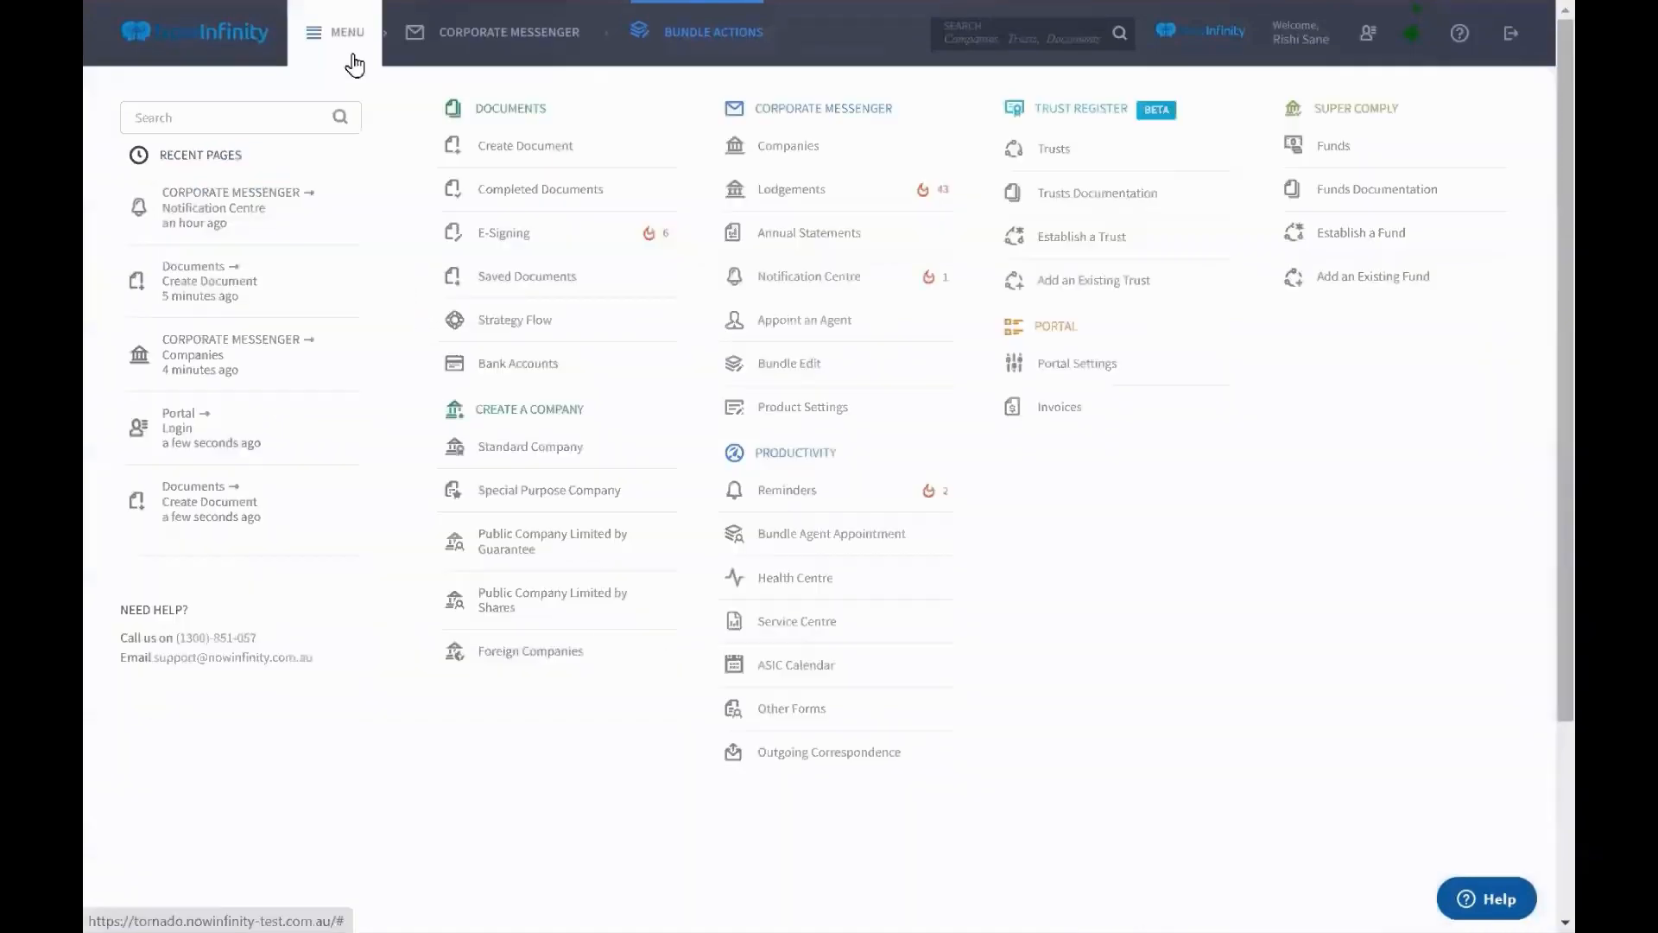
click(768, 145)
click(1137, 124)
text(bundall)
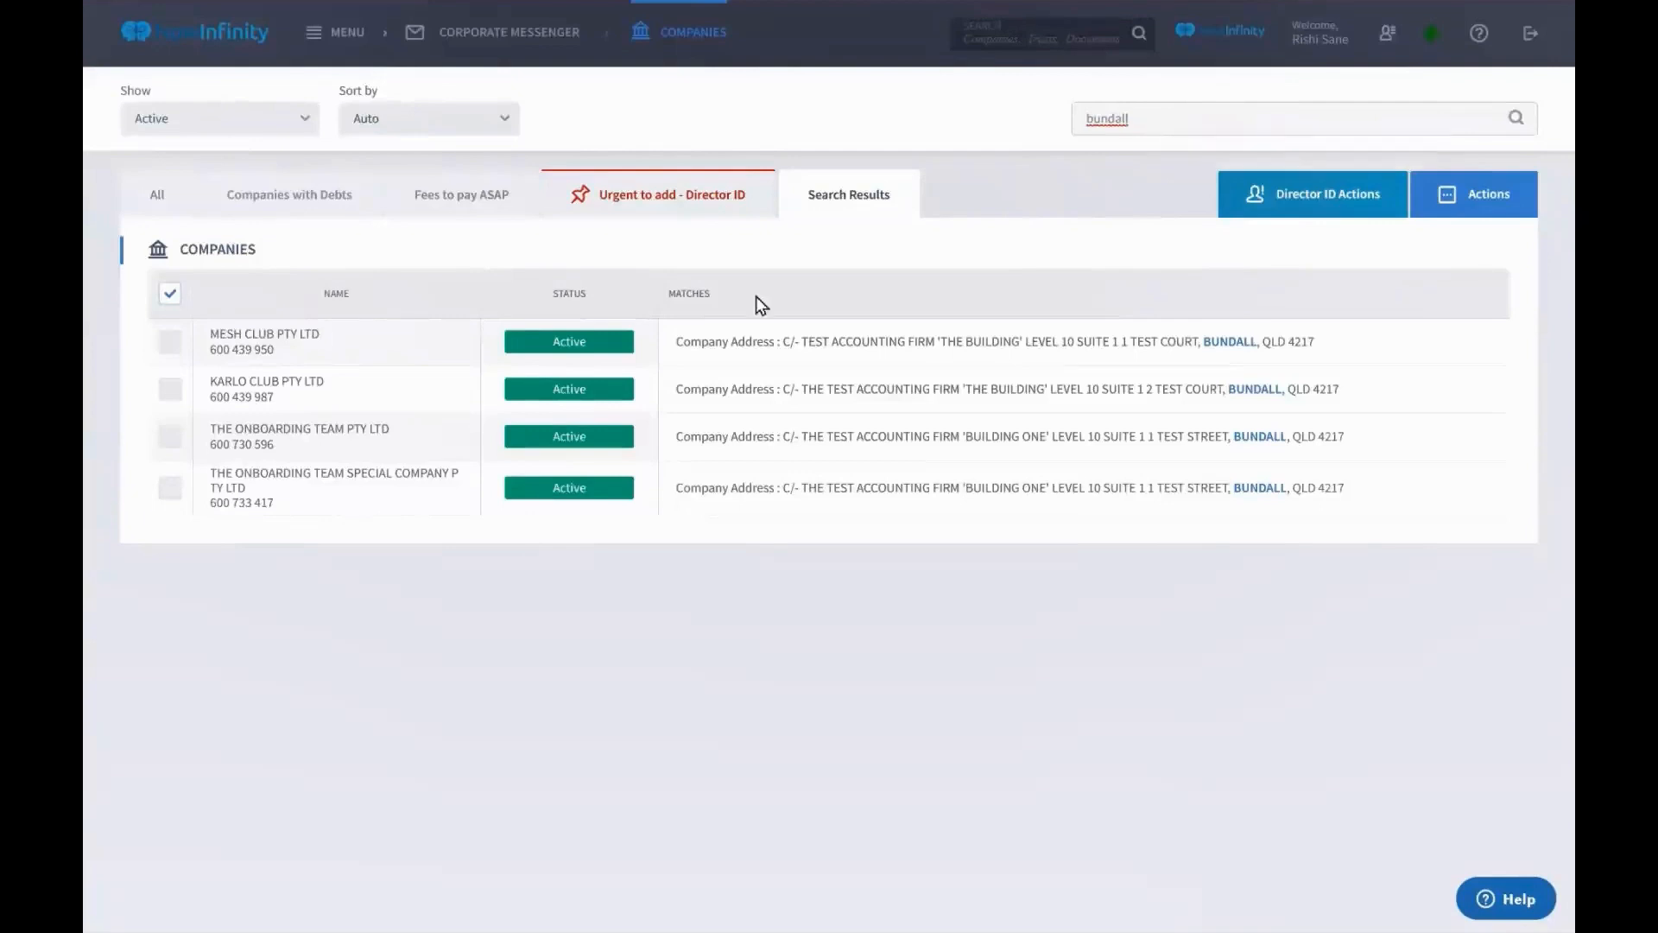
Select the four Bundall companies and bundle a Principal Address change to 'New Address'
click(170, 298)
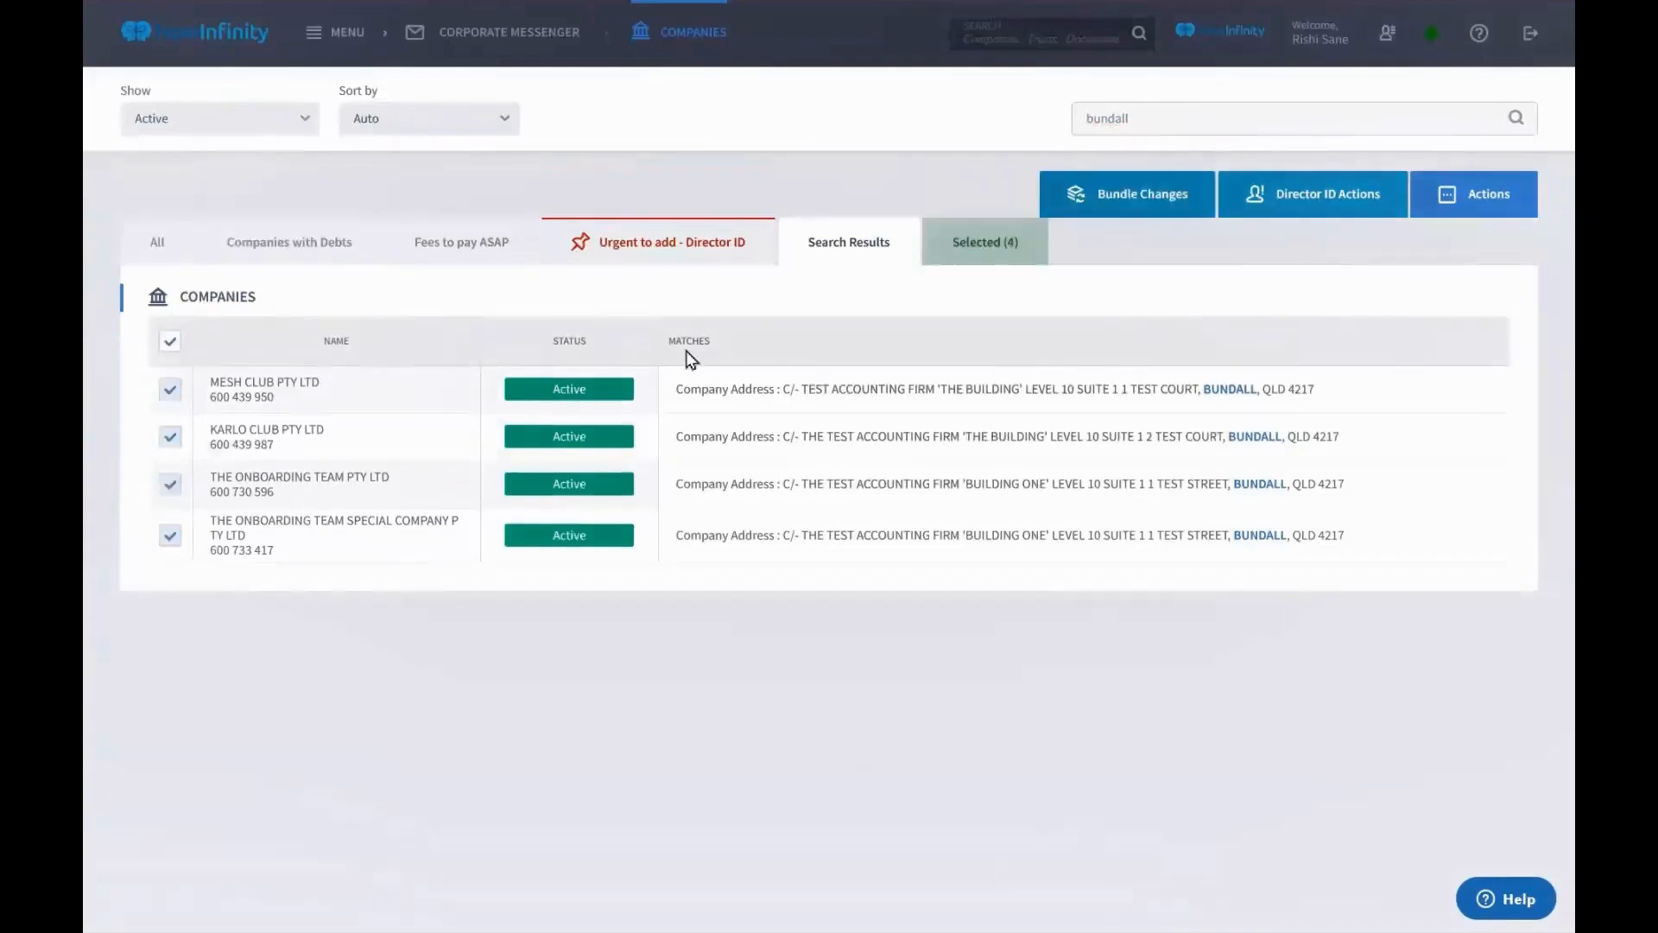
click(1110, 209)
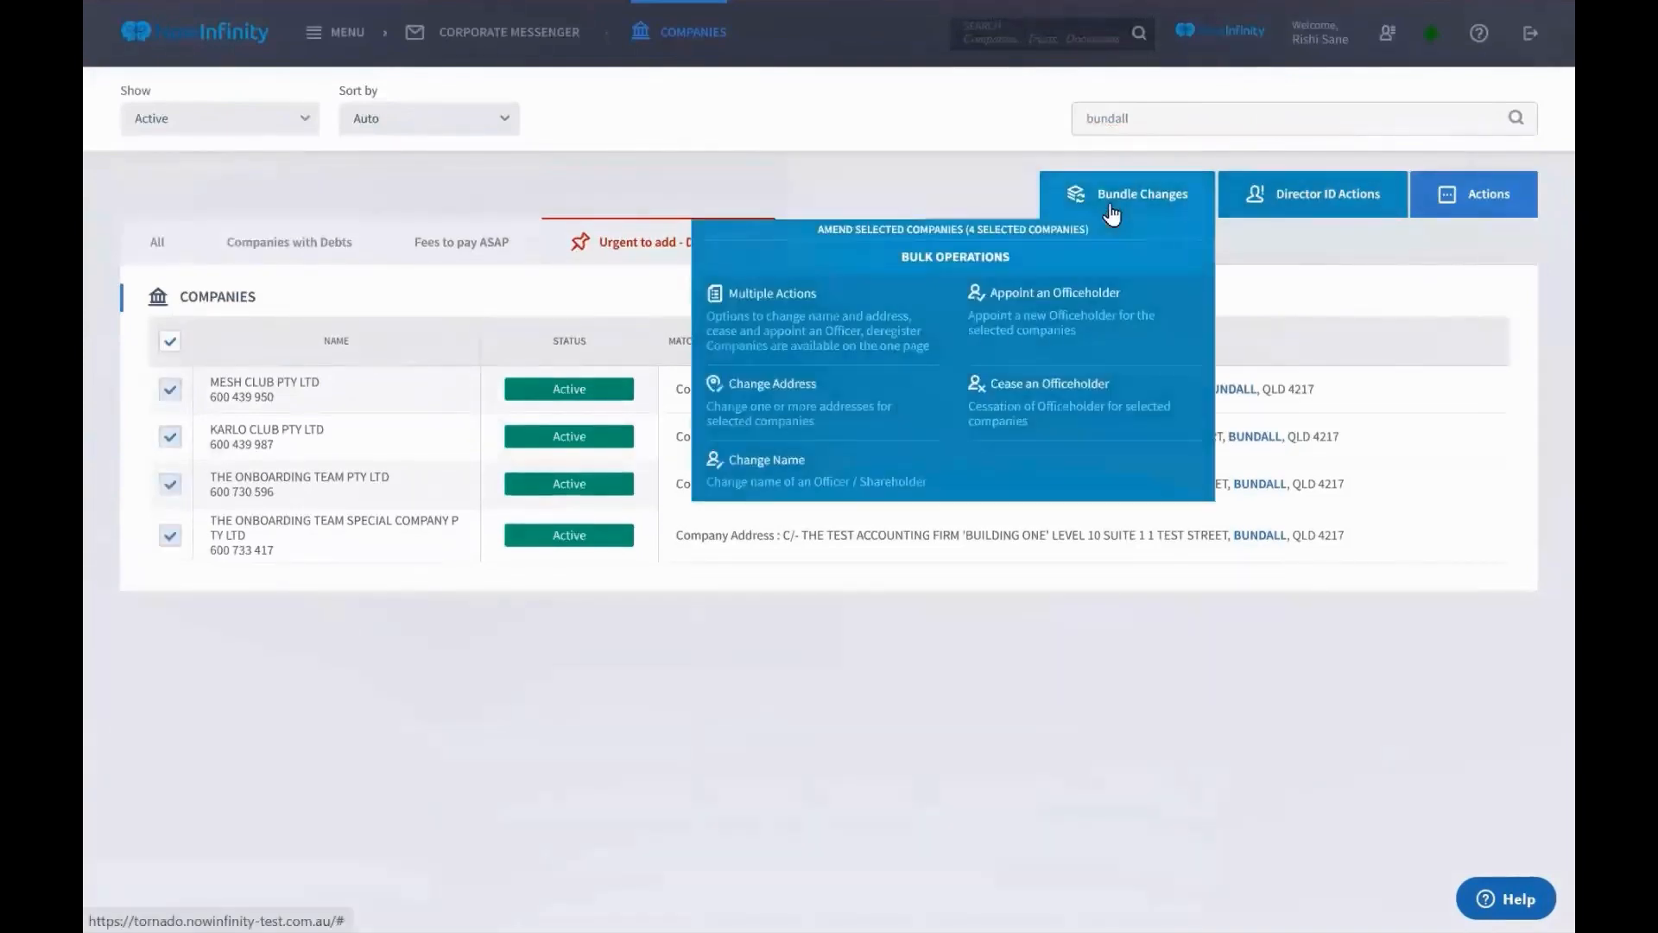
click(883, 399)
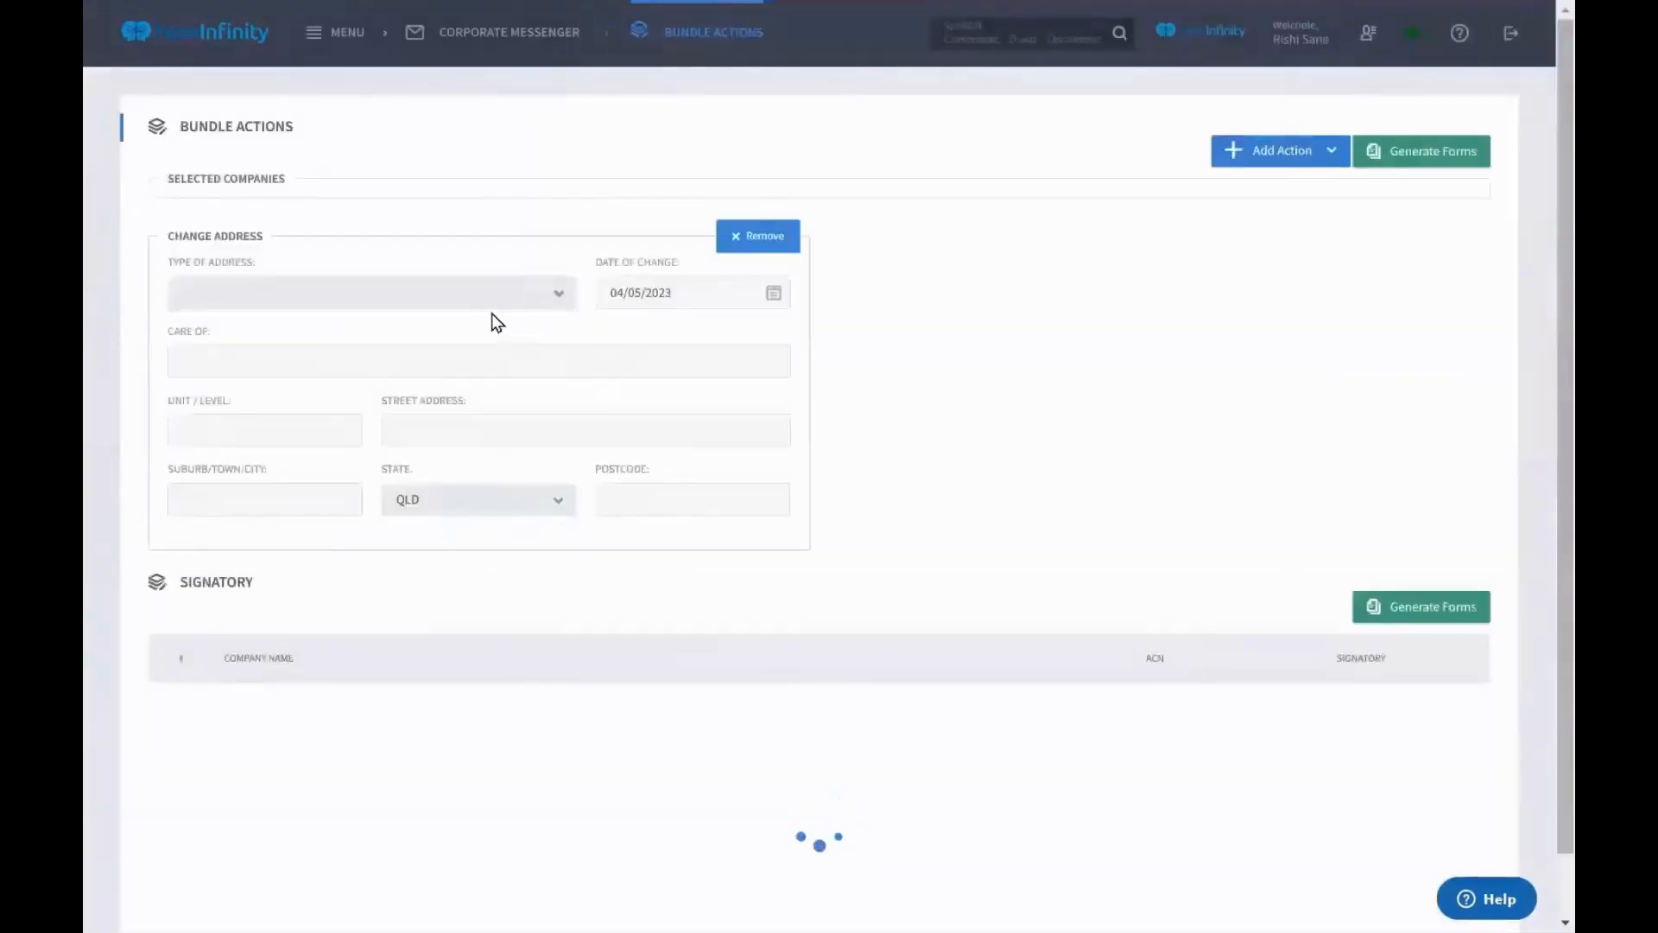
click(484, 376)
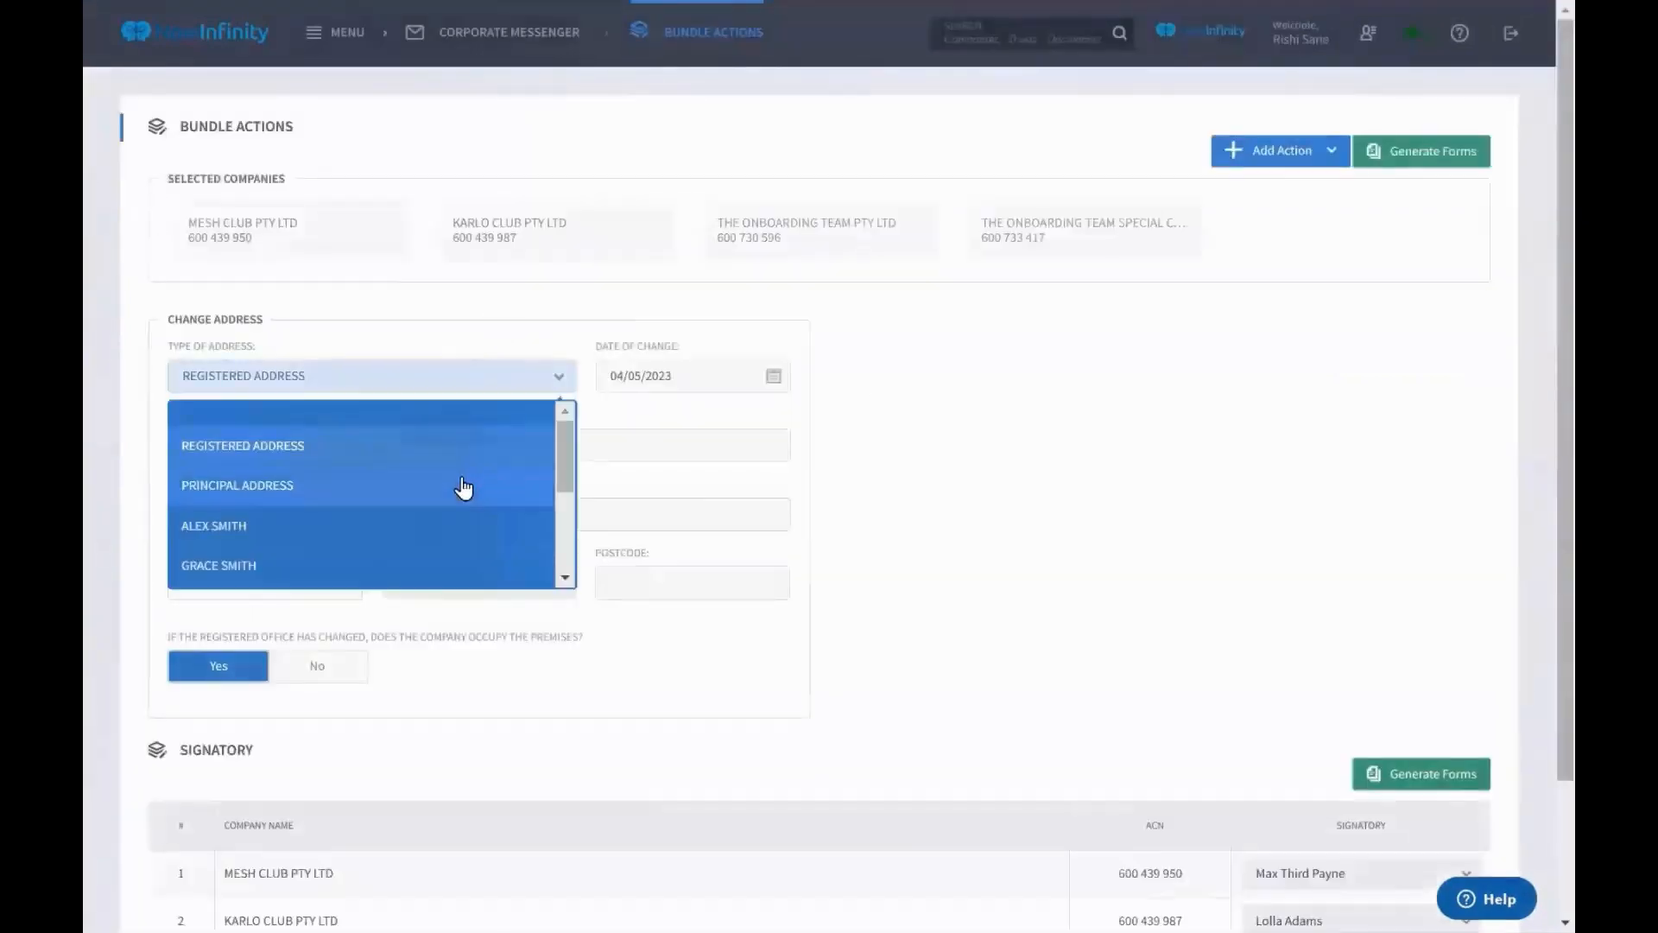
click(463, 484)
click(530, 513)
text(New)
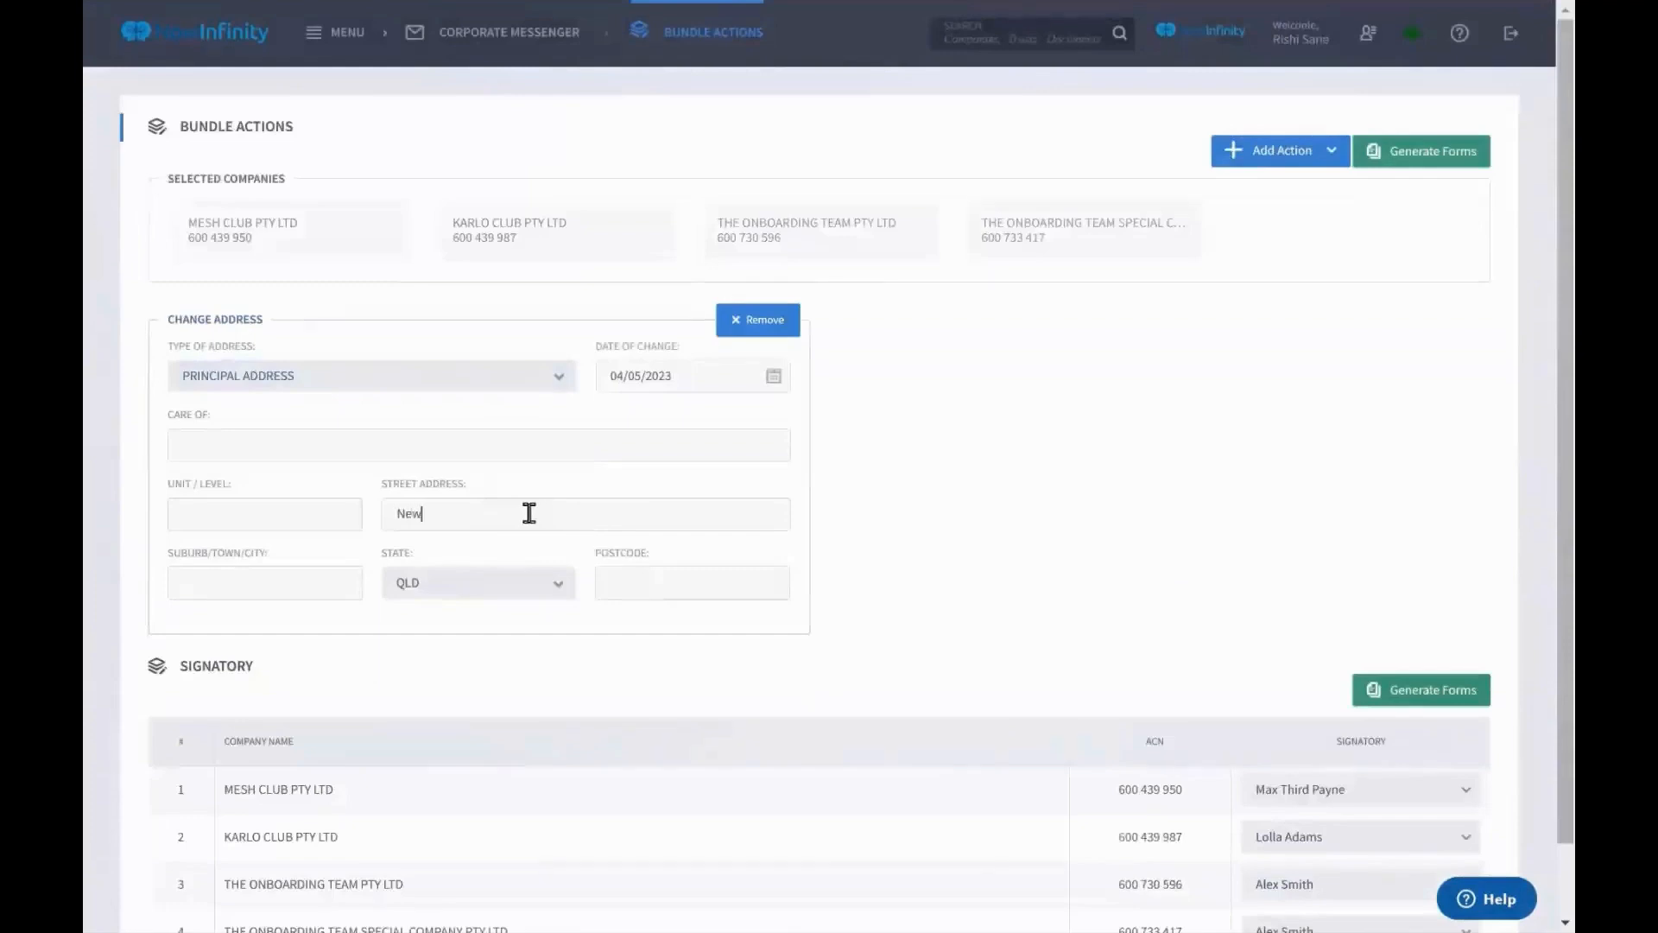
text( Address)
scroll(815, 566, down, 2)
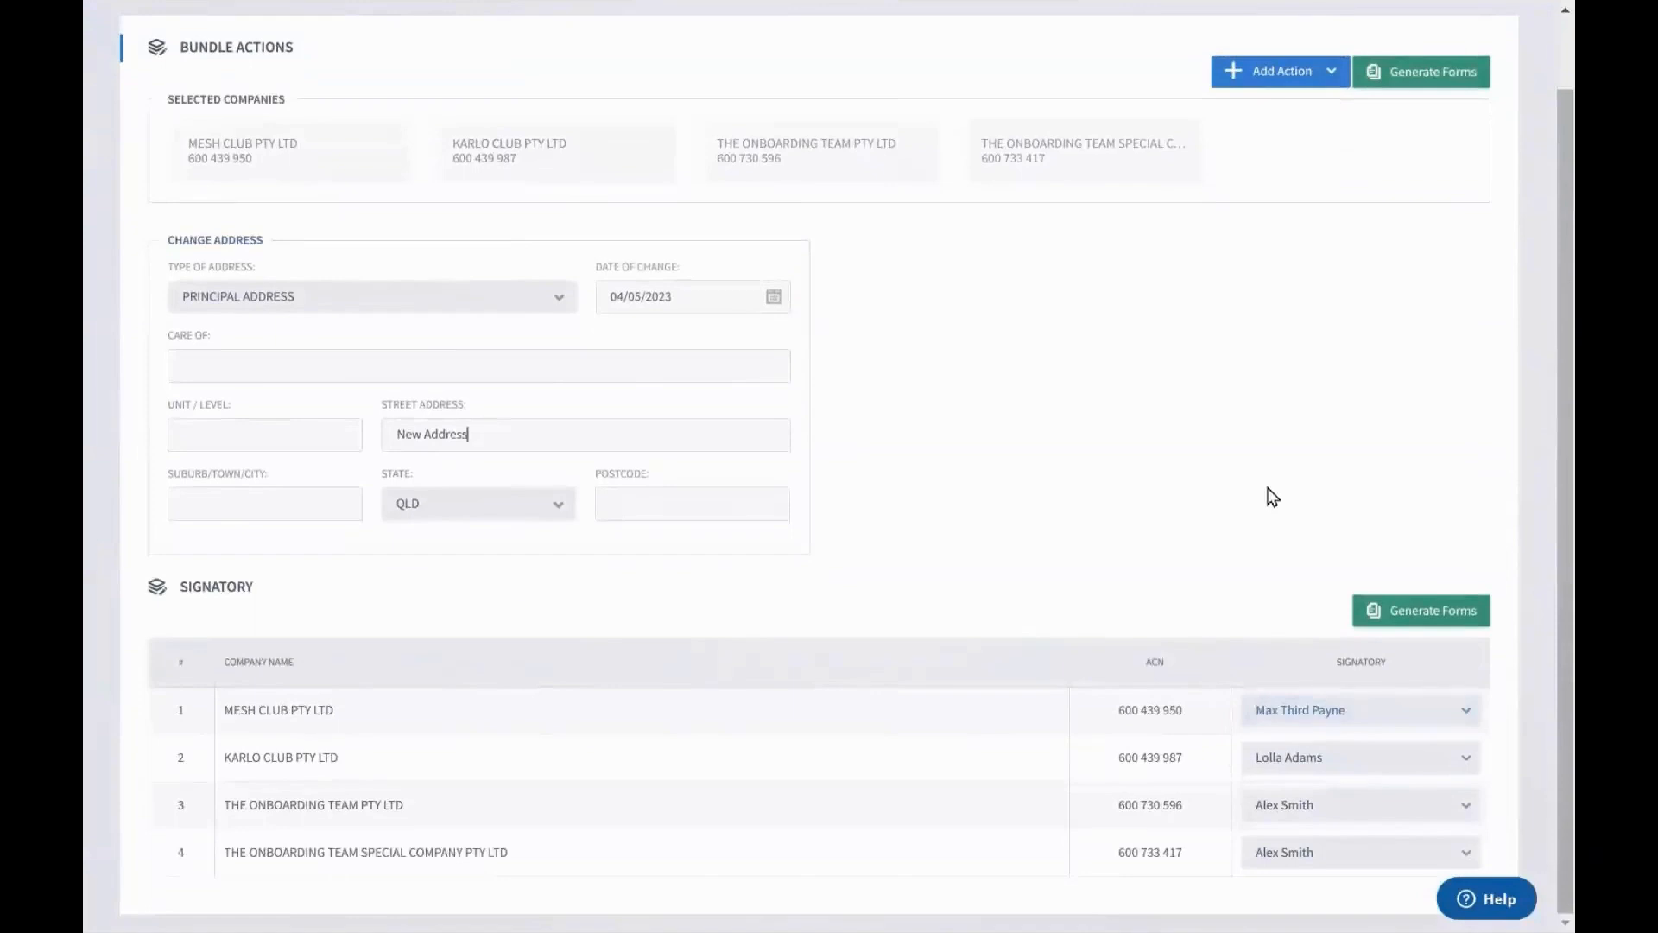
scroll(1274, 497, up, 2)
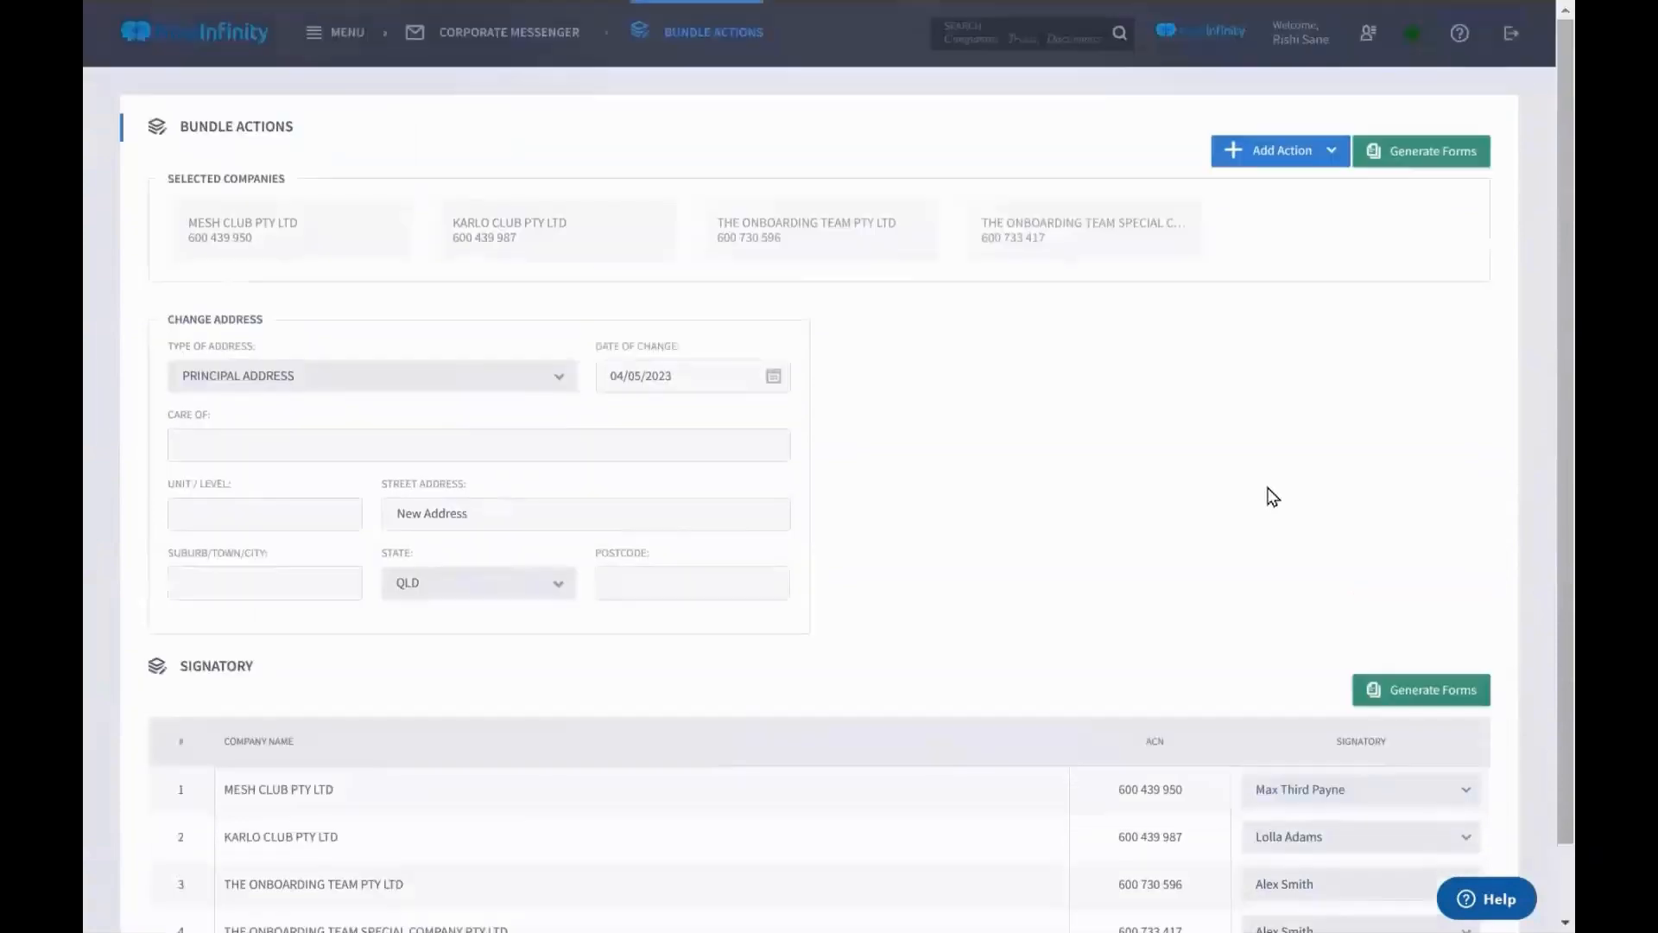
Add Change Of Name and Officer Appointment actions to the bundle
click(1279, 164)
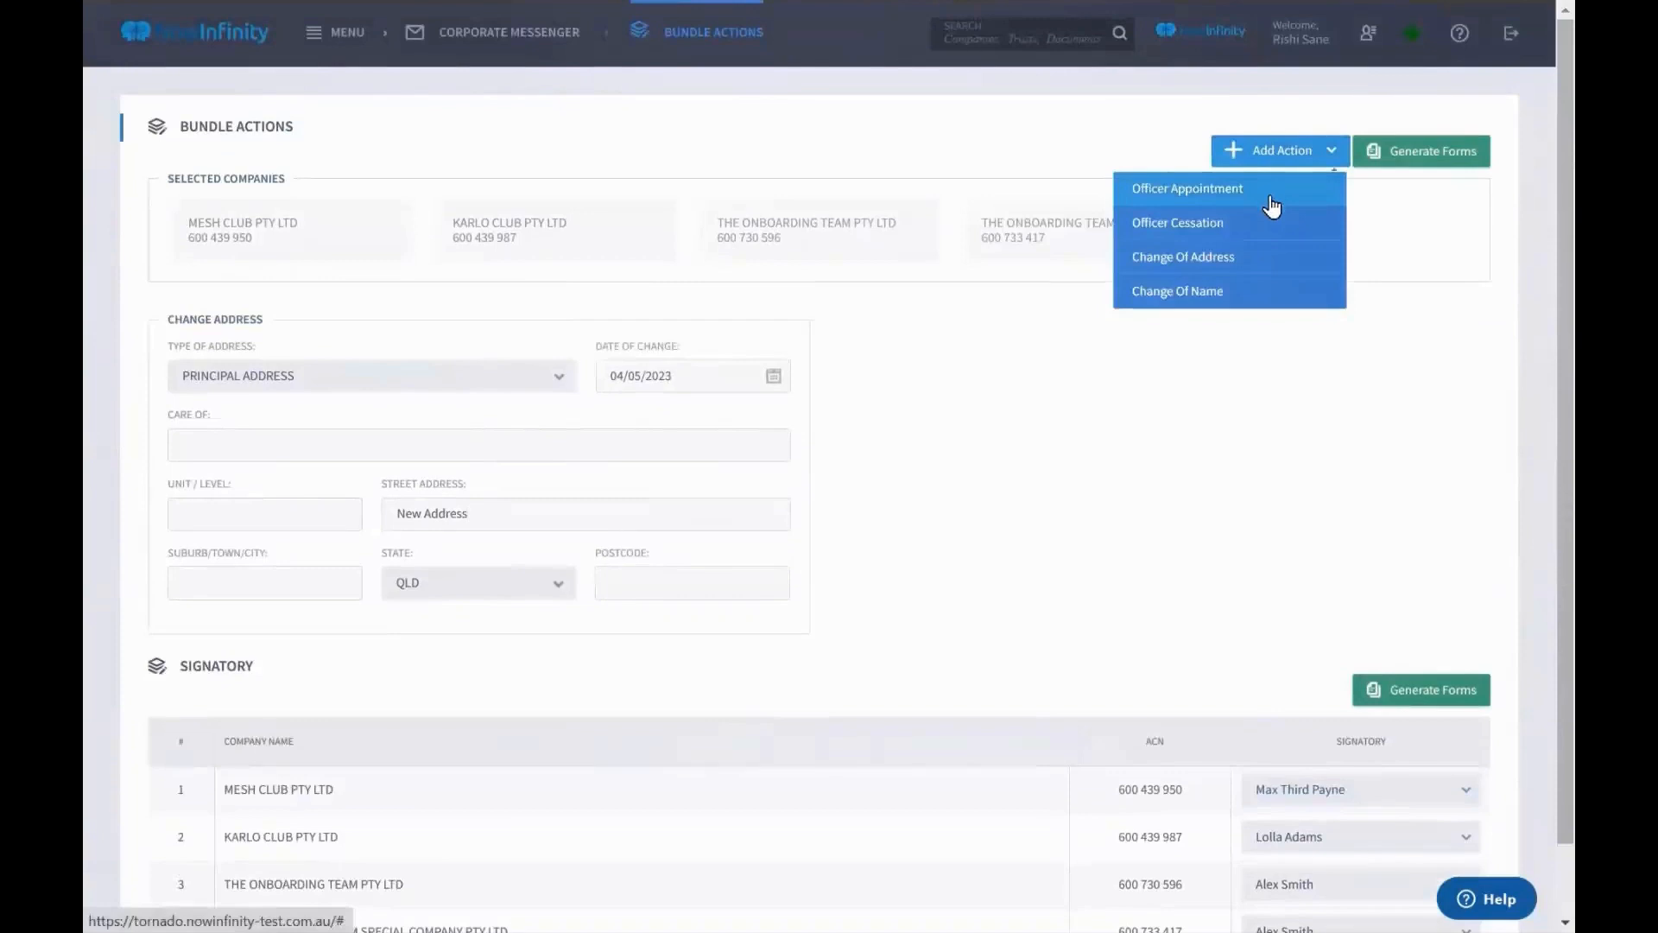
click(1250, 294)
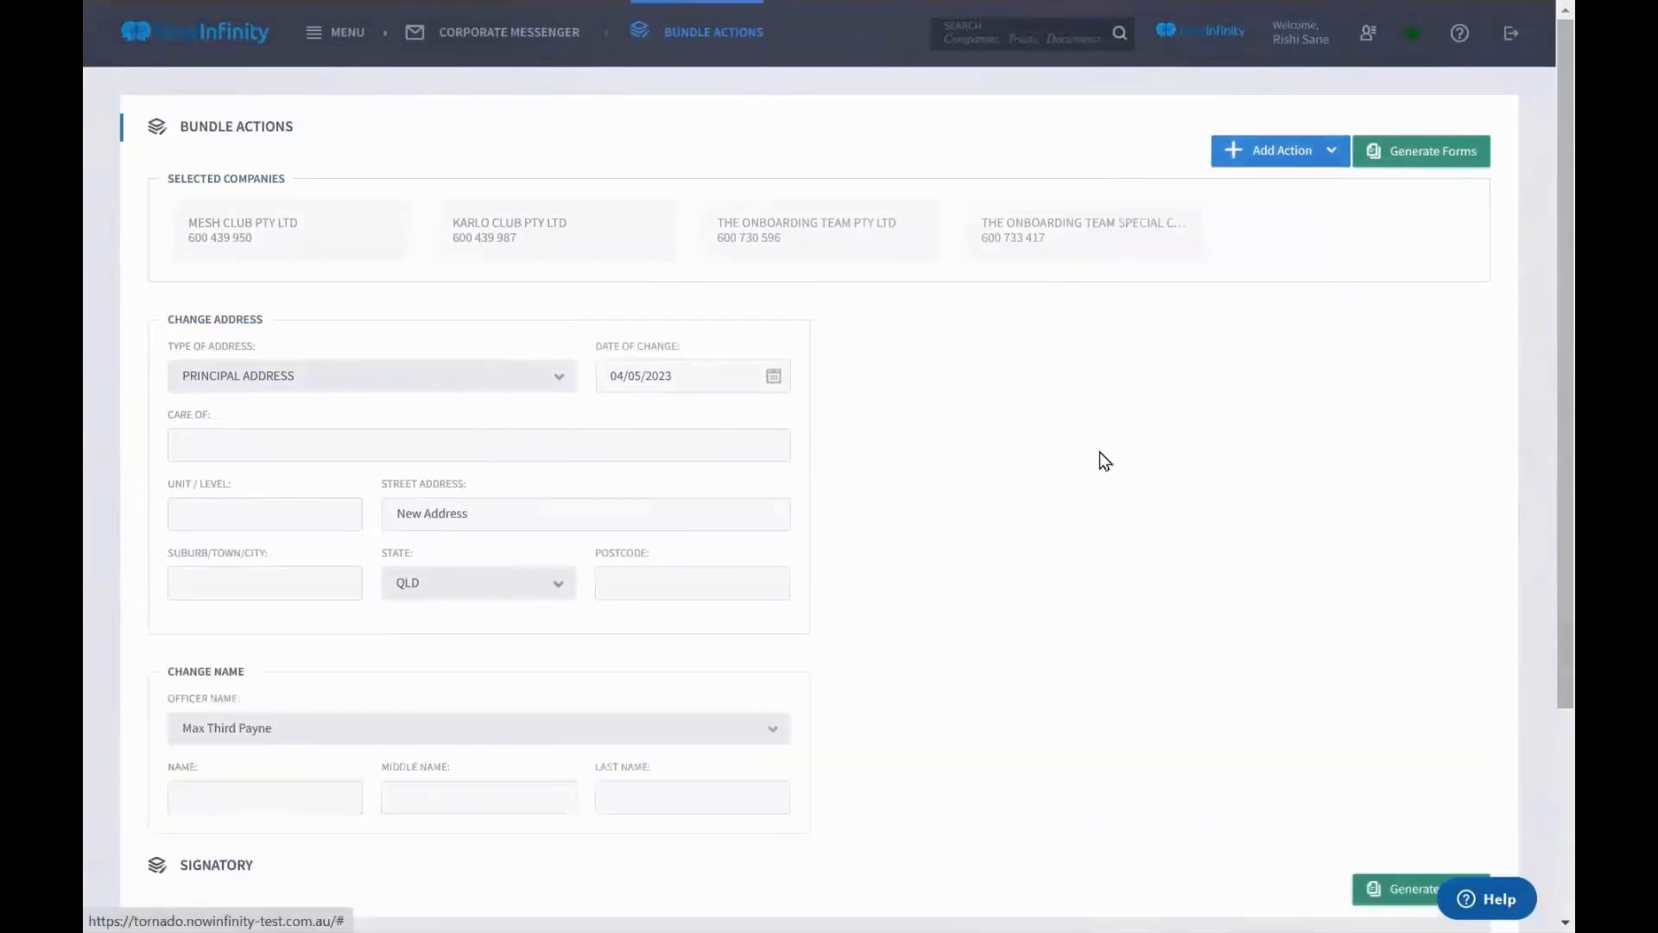
scroll(1101, 452, down, 3)
mouse_move(732, 463)
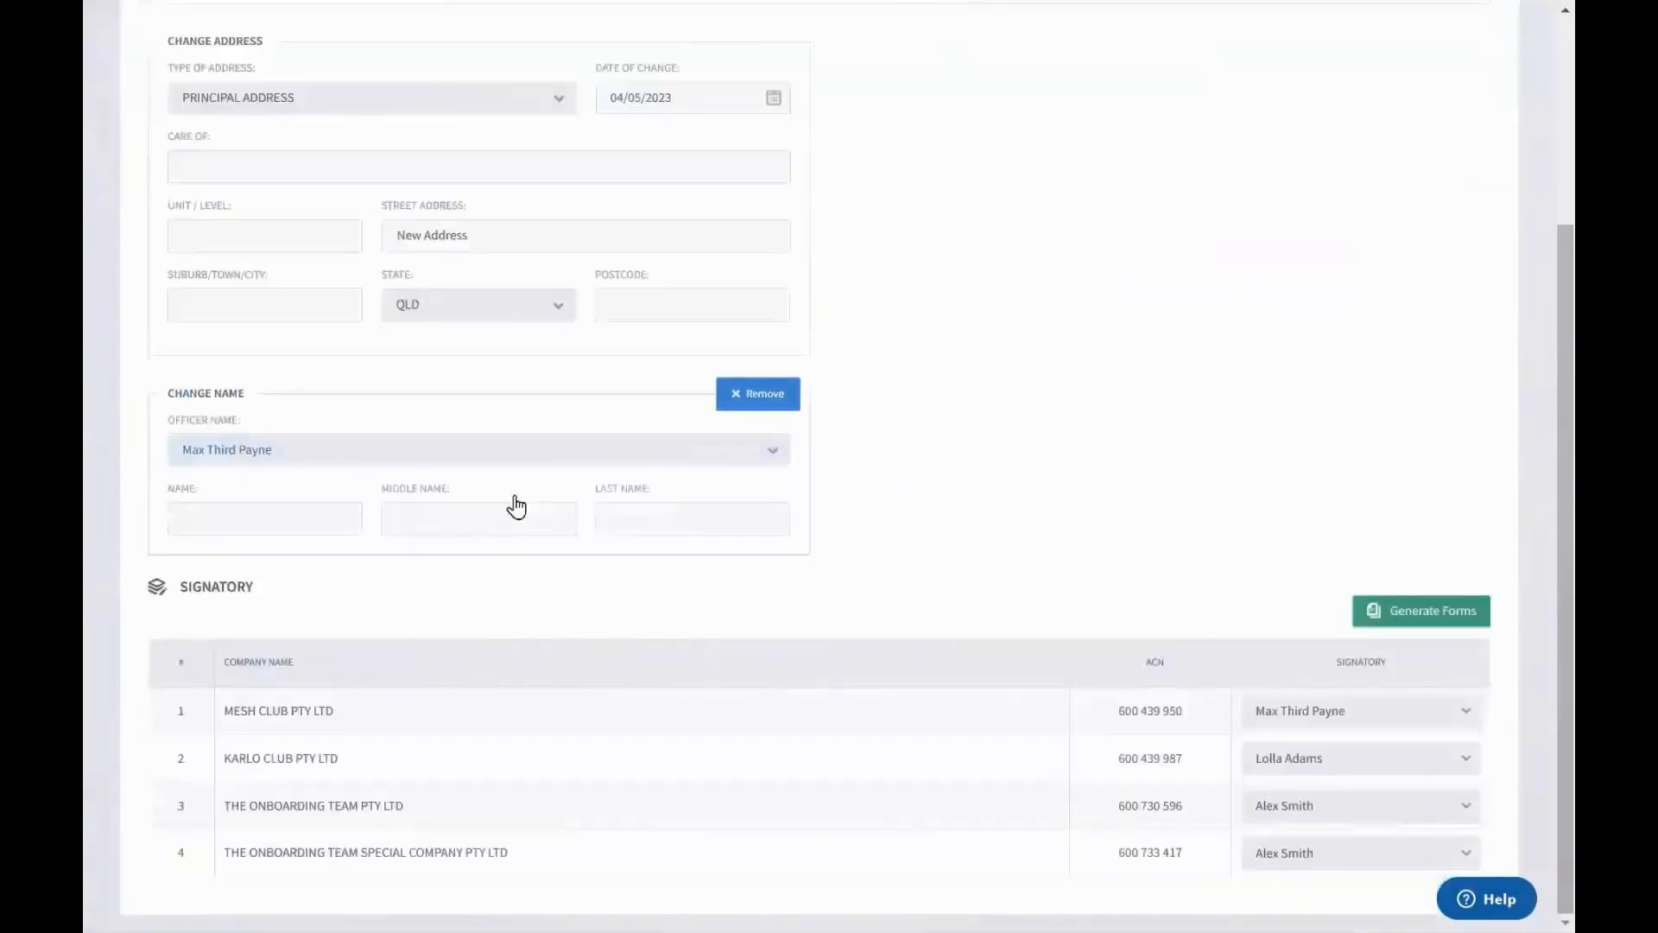
scroll(1259, 432, up, 3)
click(1276, 154)
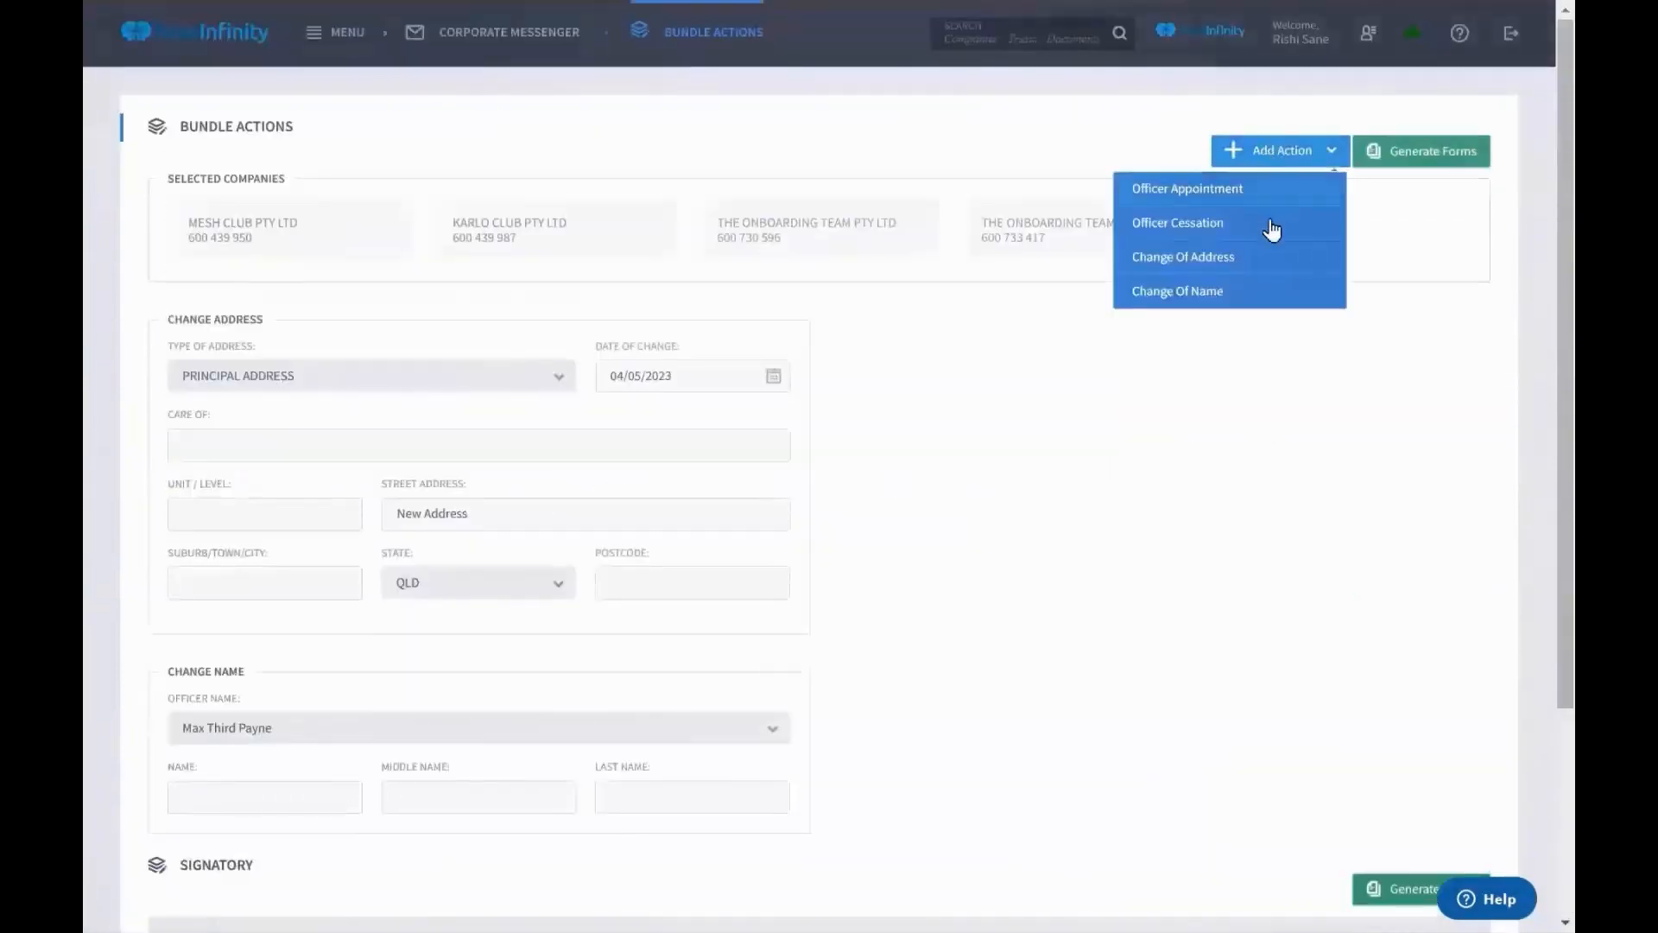
click(1257, 188)
scroll(1123, 442, down, 1)
scroll(1123, 442, down, 5)
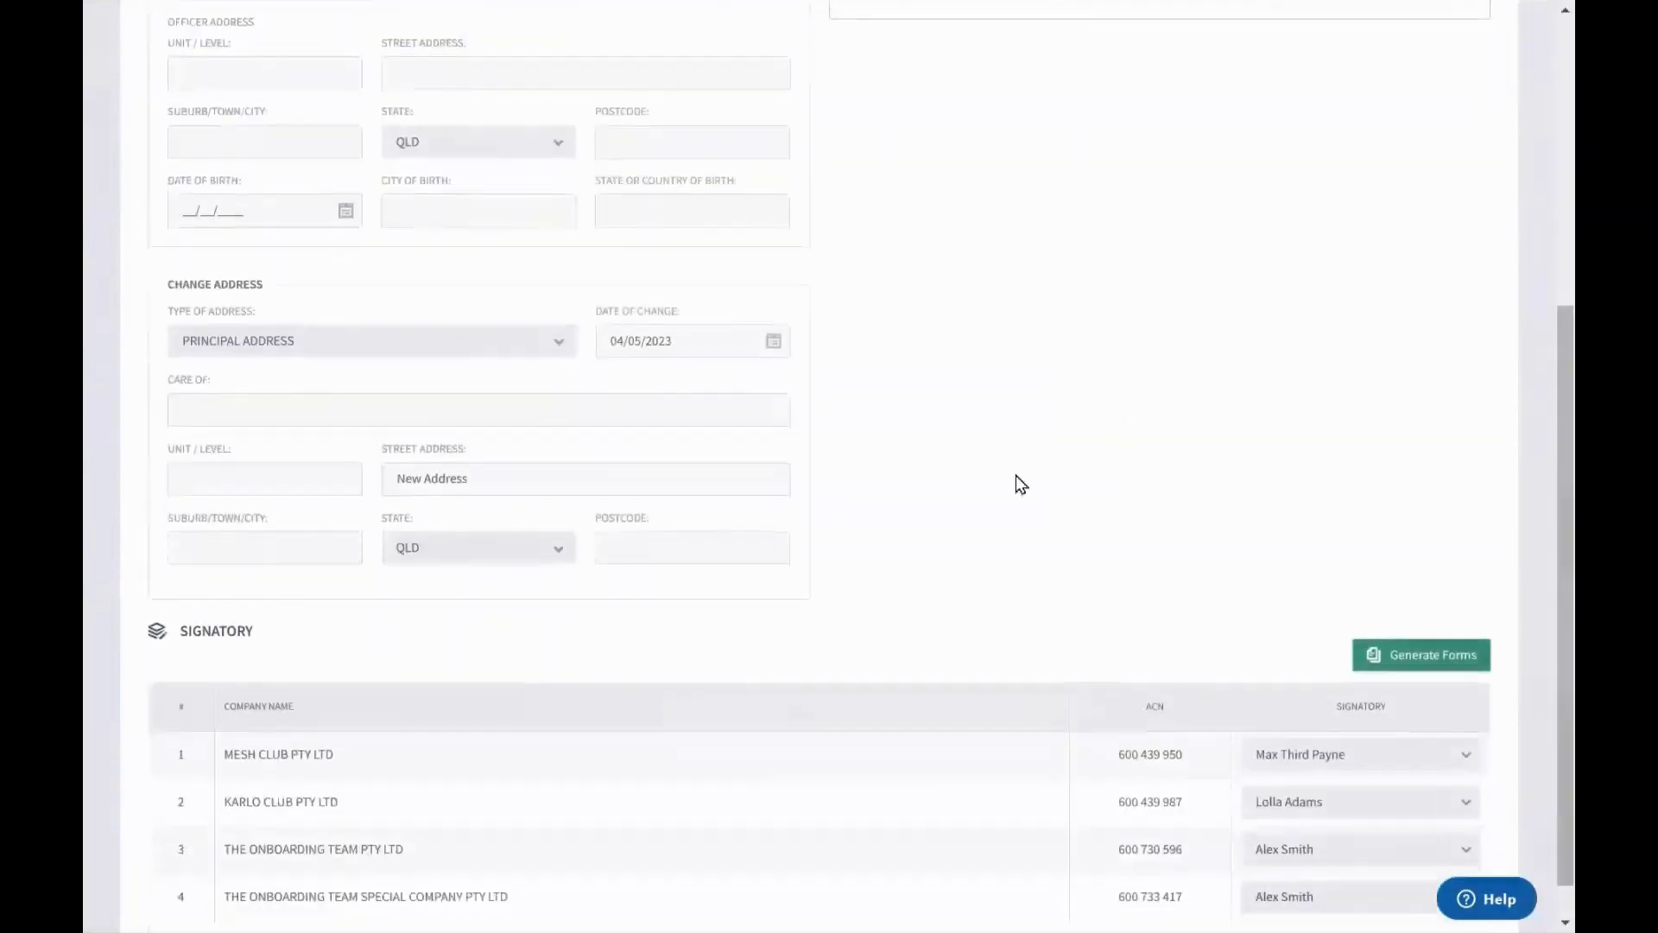
scroll(492, 363, up, 3)
scroll(501, 452, up, 2)
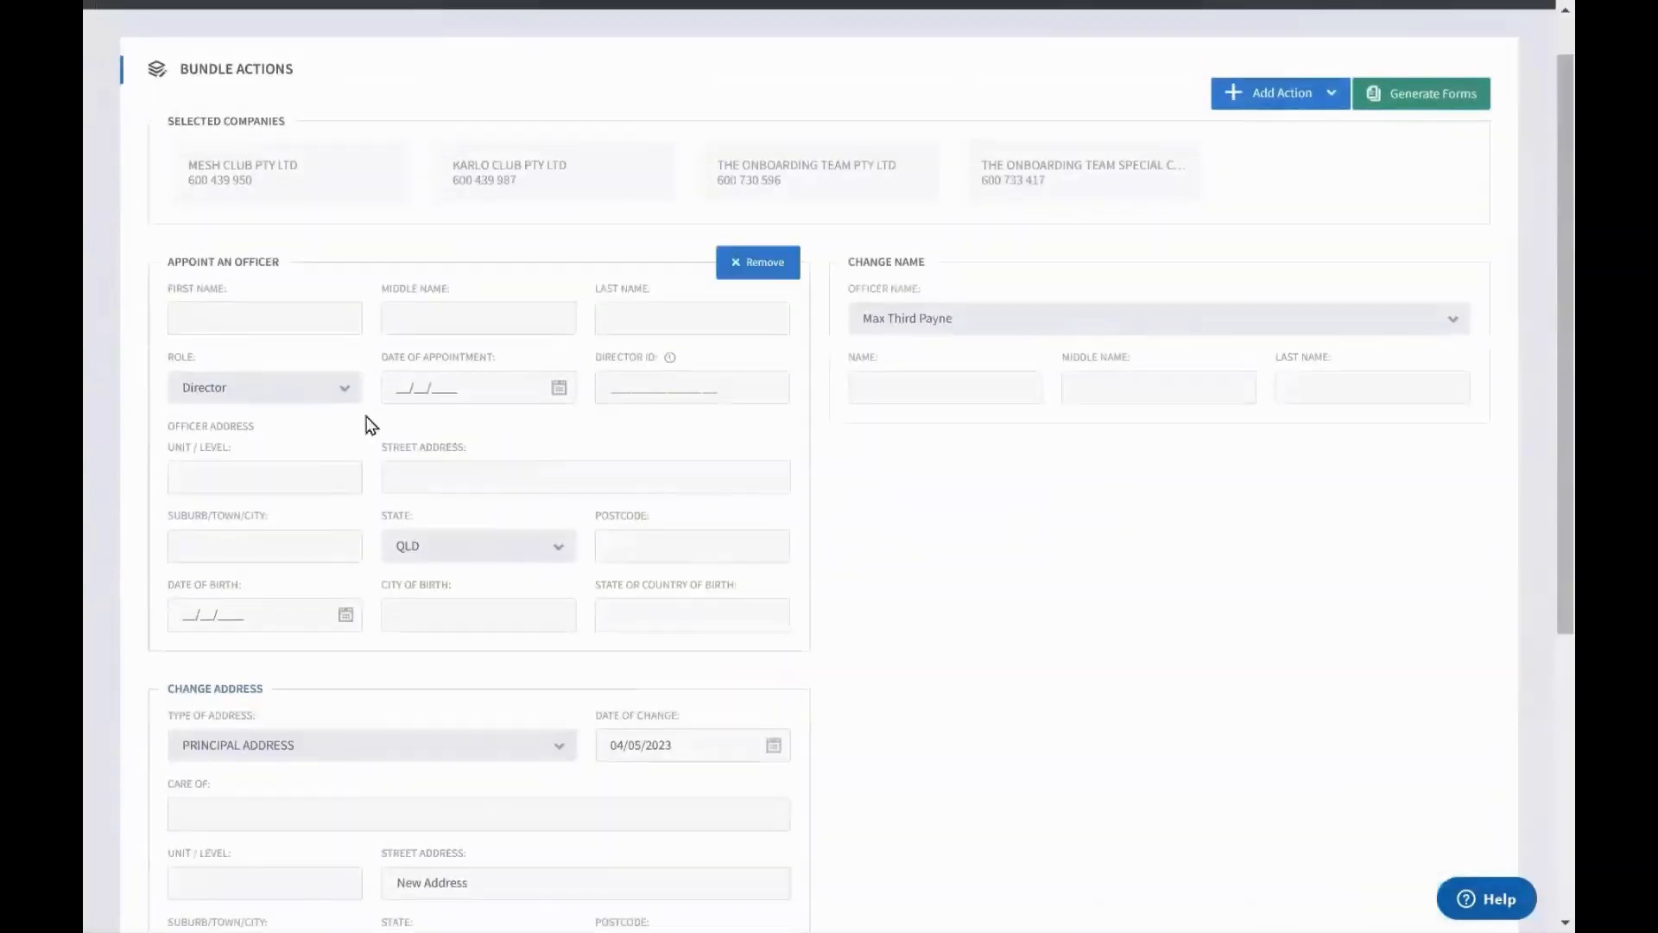
Remove Mesh Club Pty Ltd from the bundle's selected companies
drag(167, 259, 276, 285)
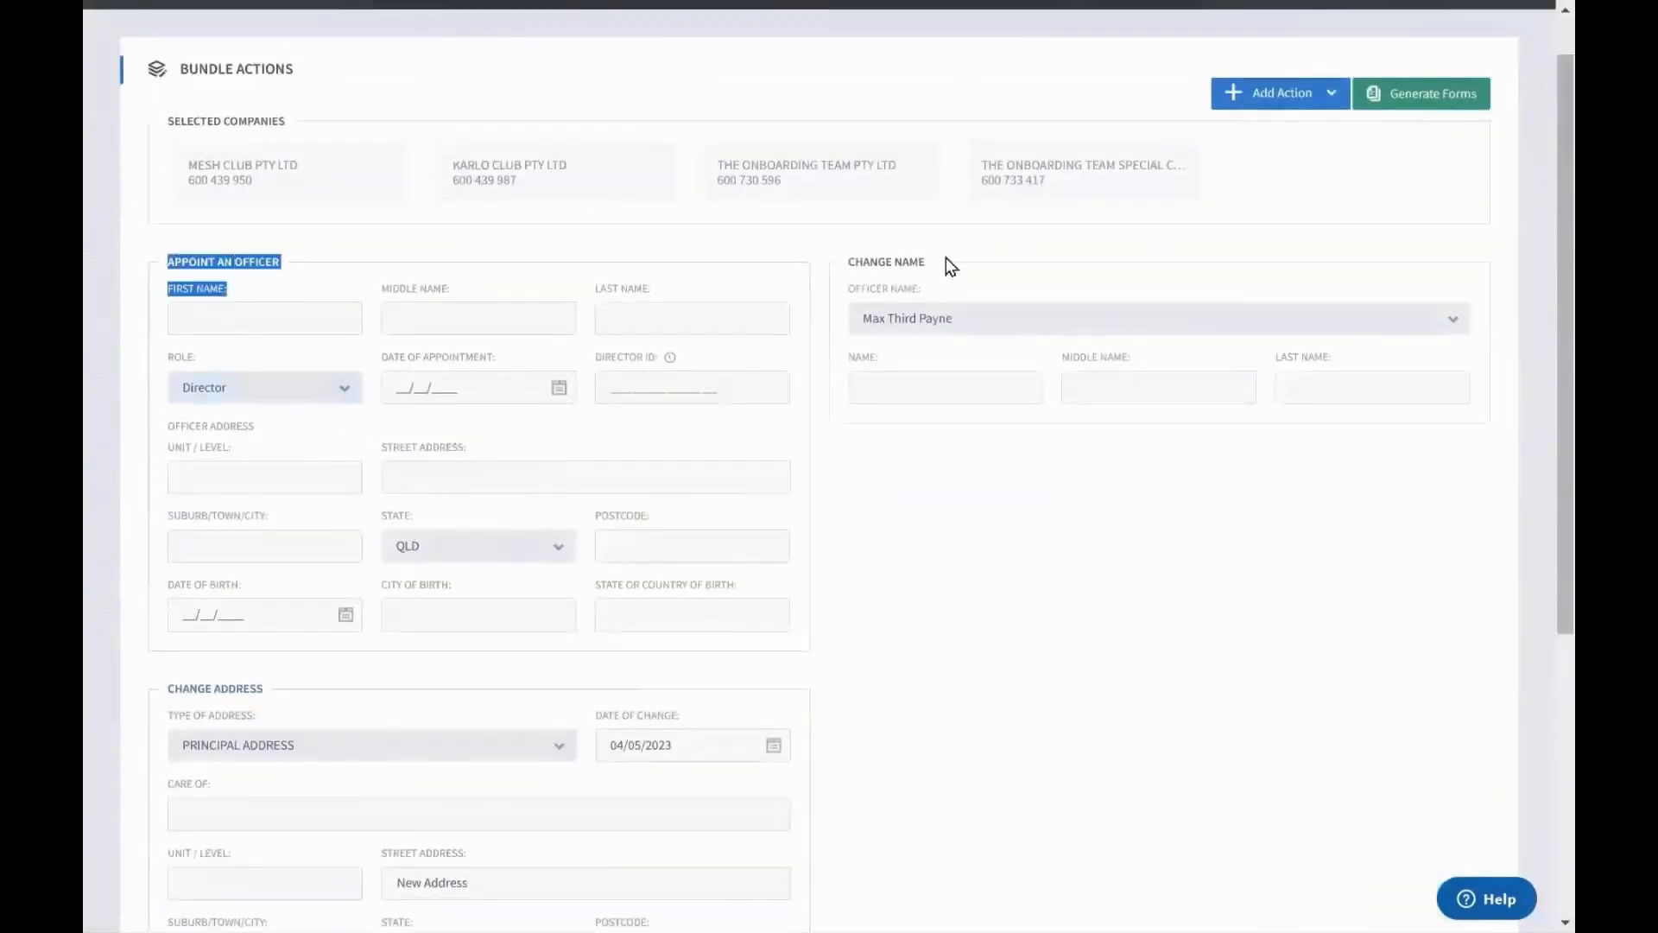
drag(842, 274, 945, 278)
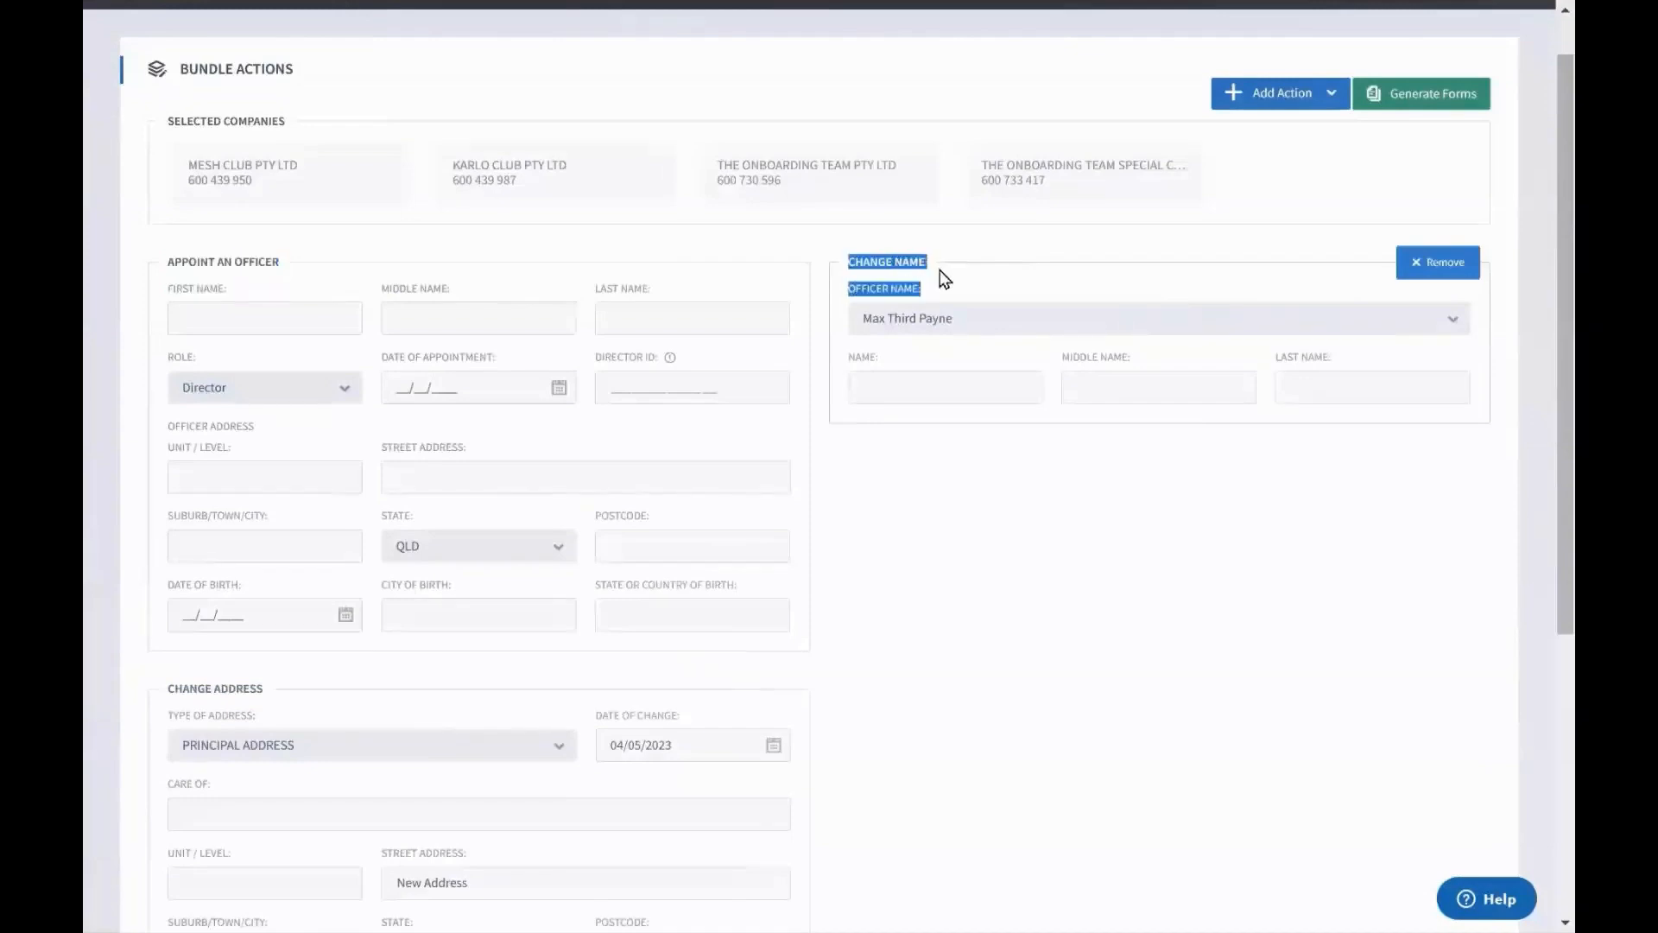
click(945, 279)
scroll(743, 508, up, 1)
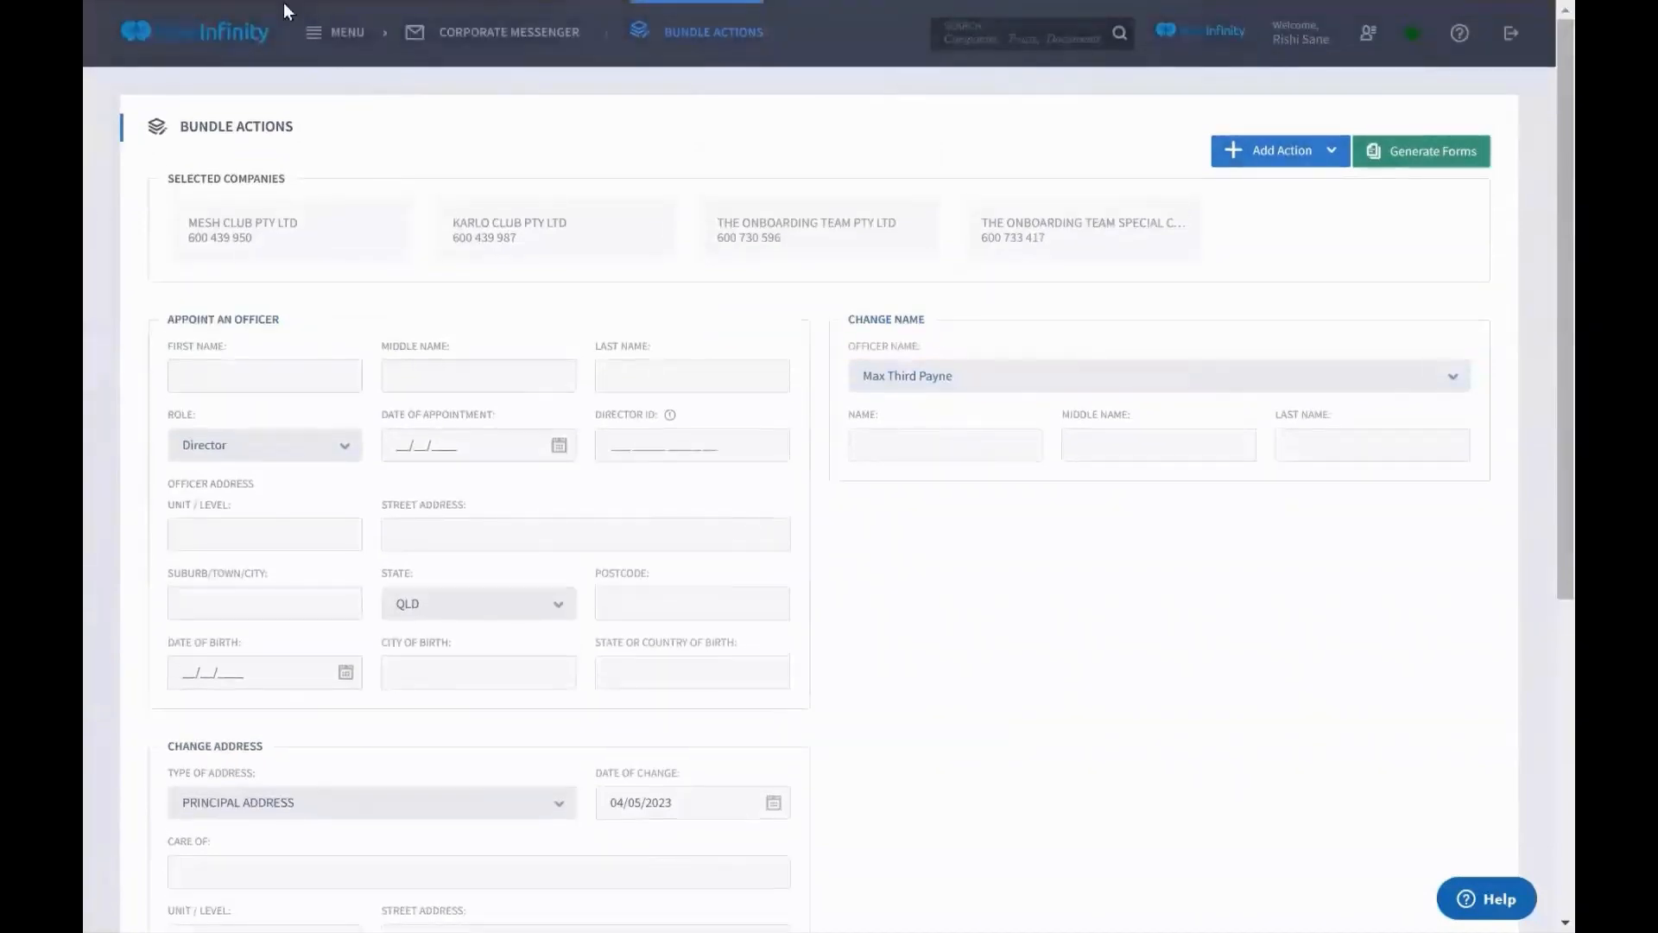
click(408, 231)
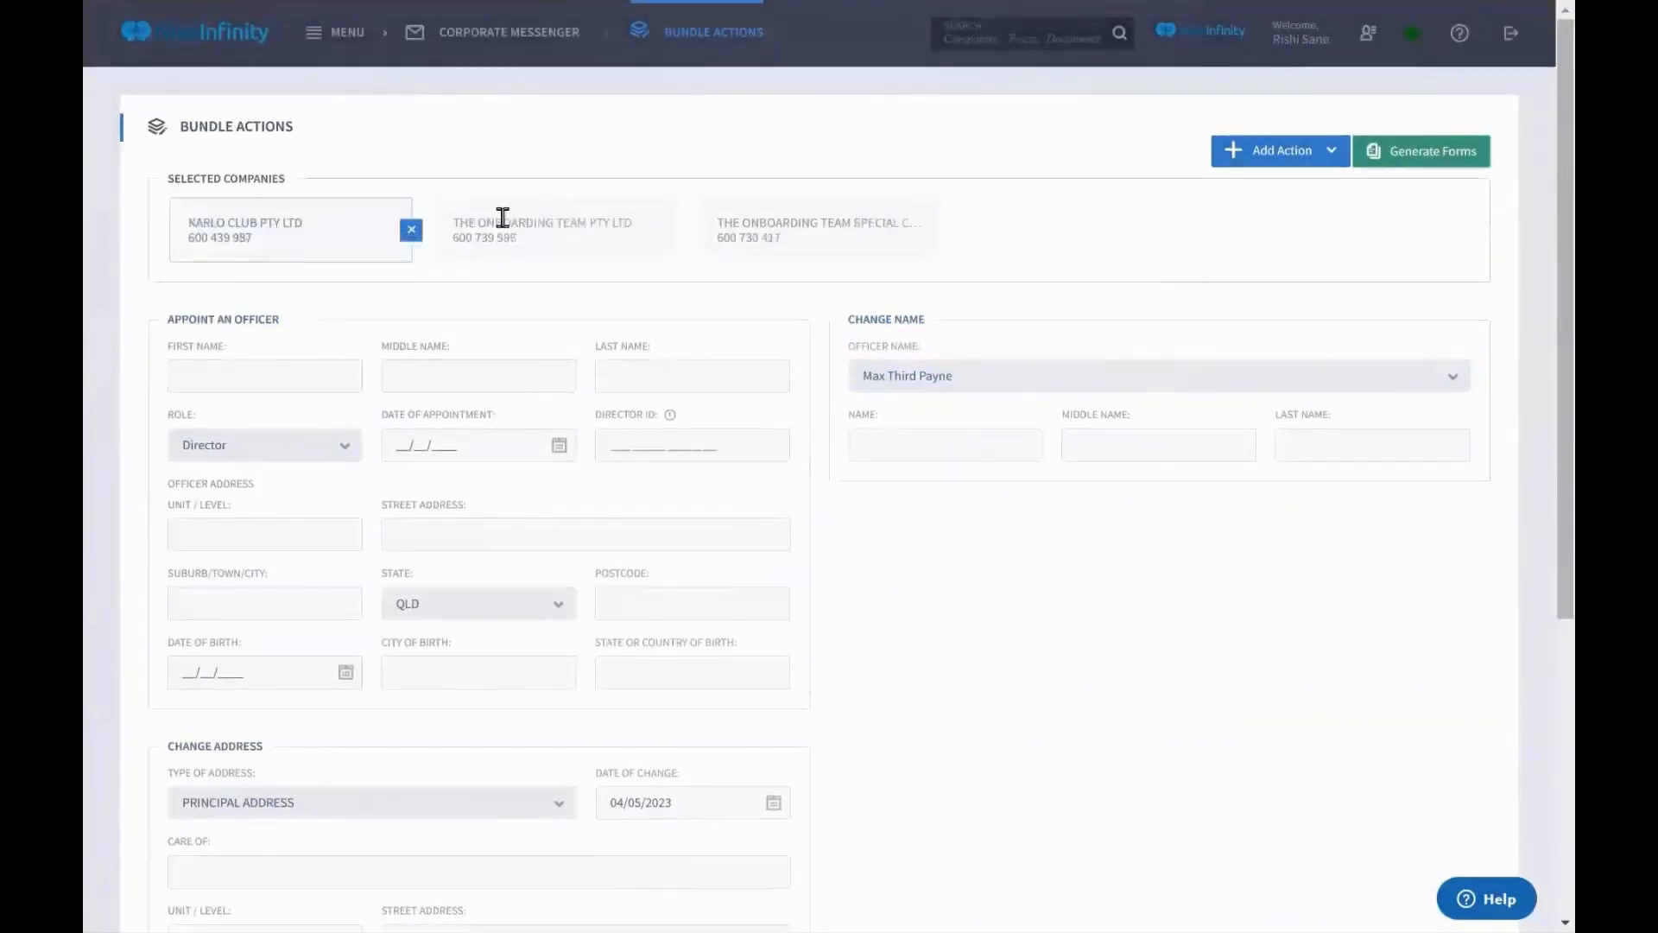
click(336, 29)
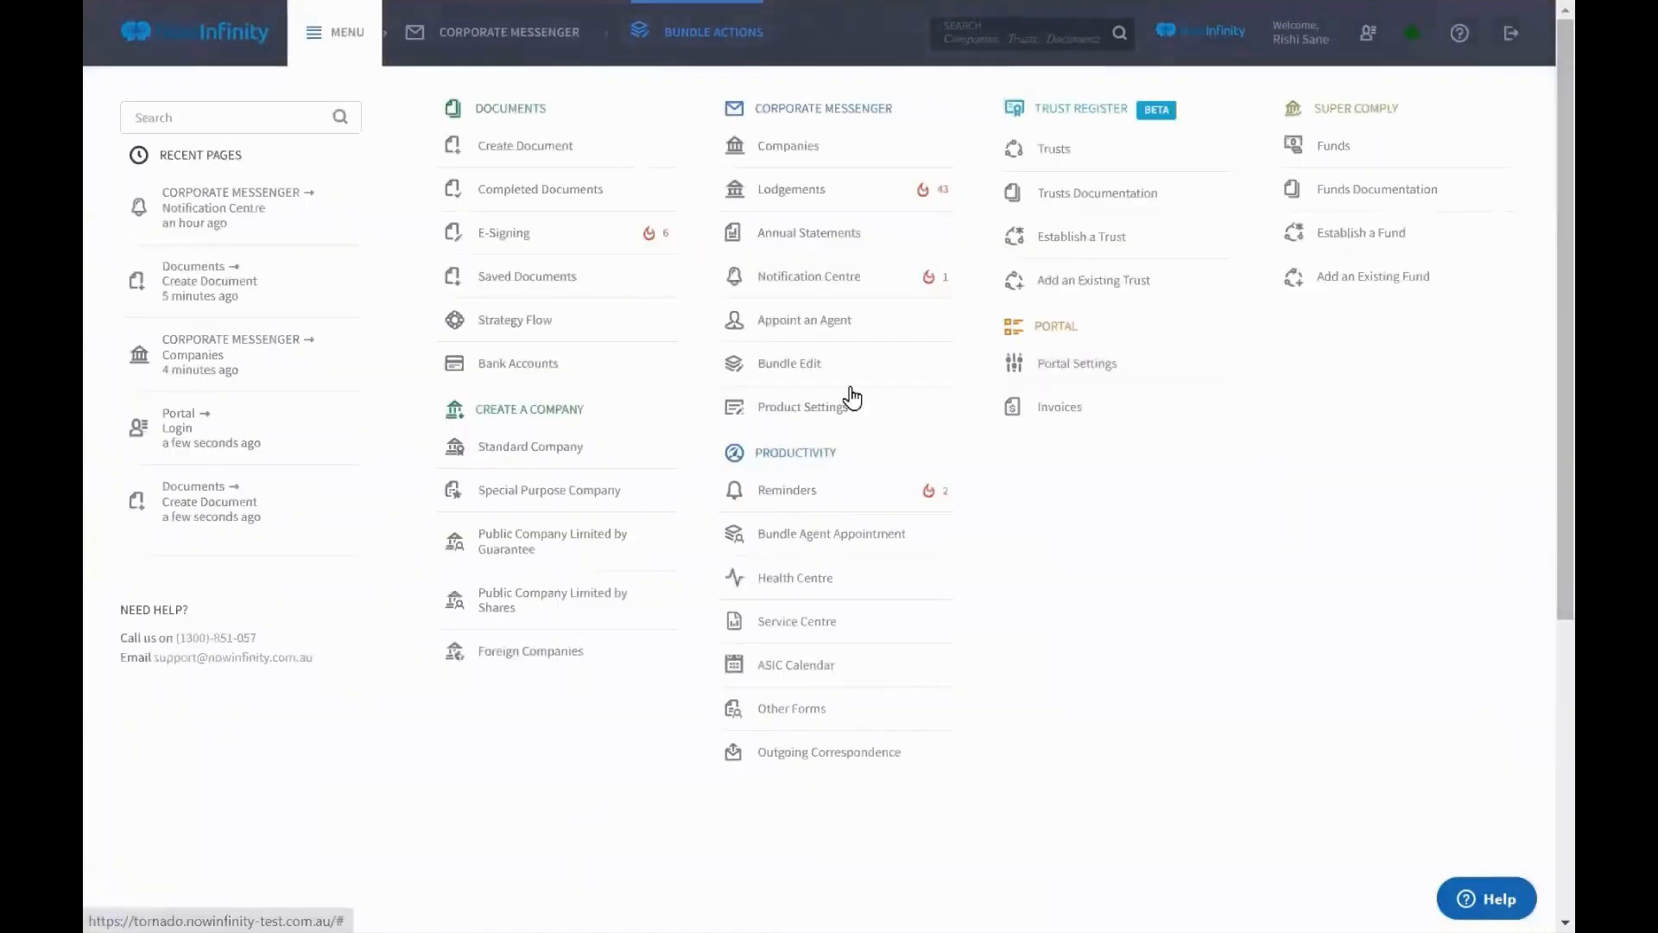
Run an officer-name search from Bundle Edit, then tick and untick all matching companies
click(843, 379)
click(755, 447)
text(job)
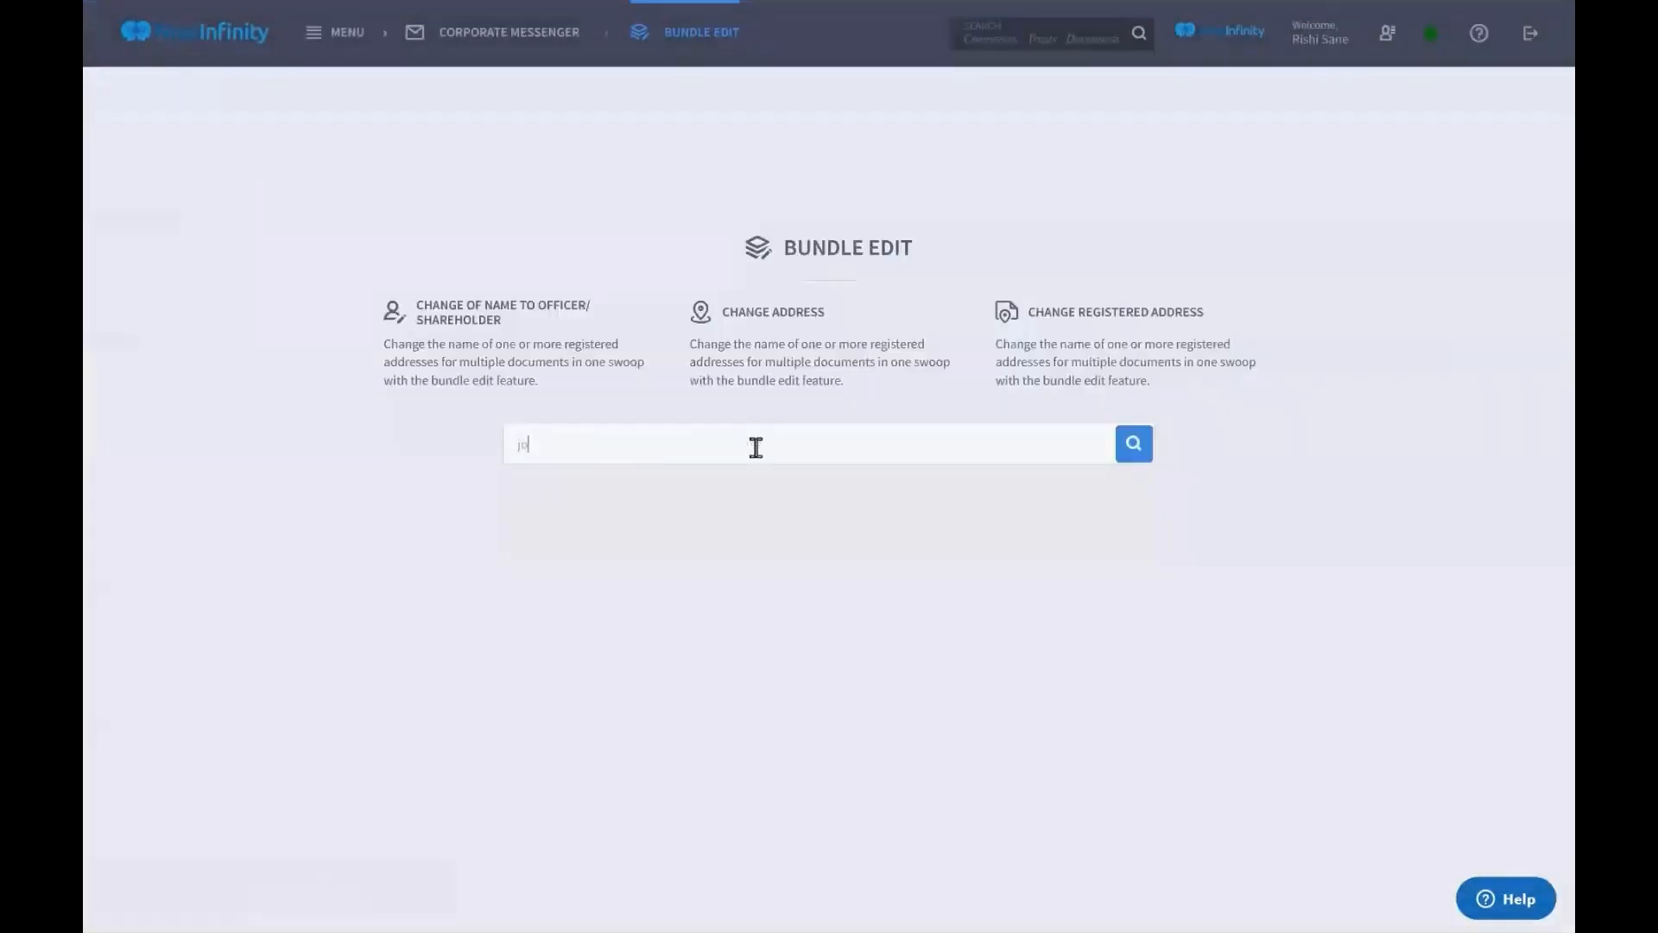
text(n)
text( citizen)
key(Return)
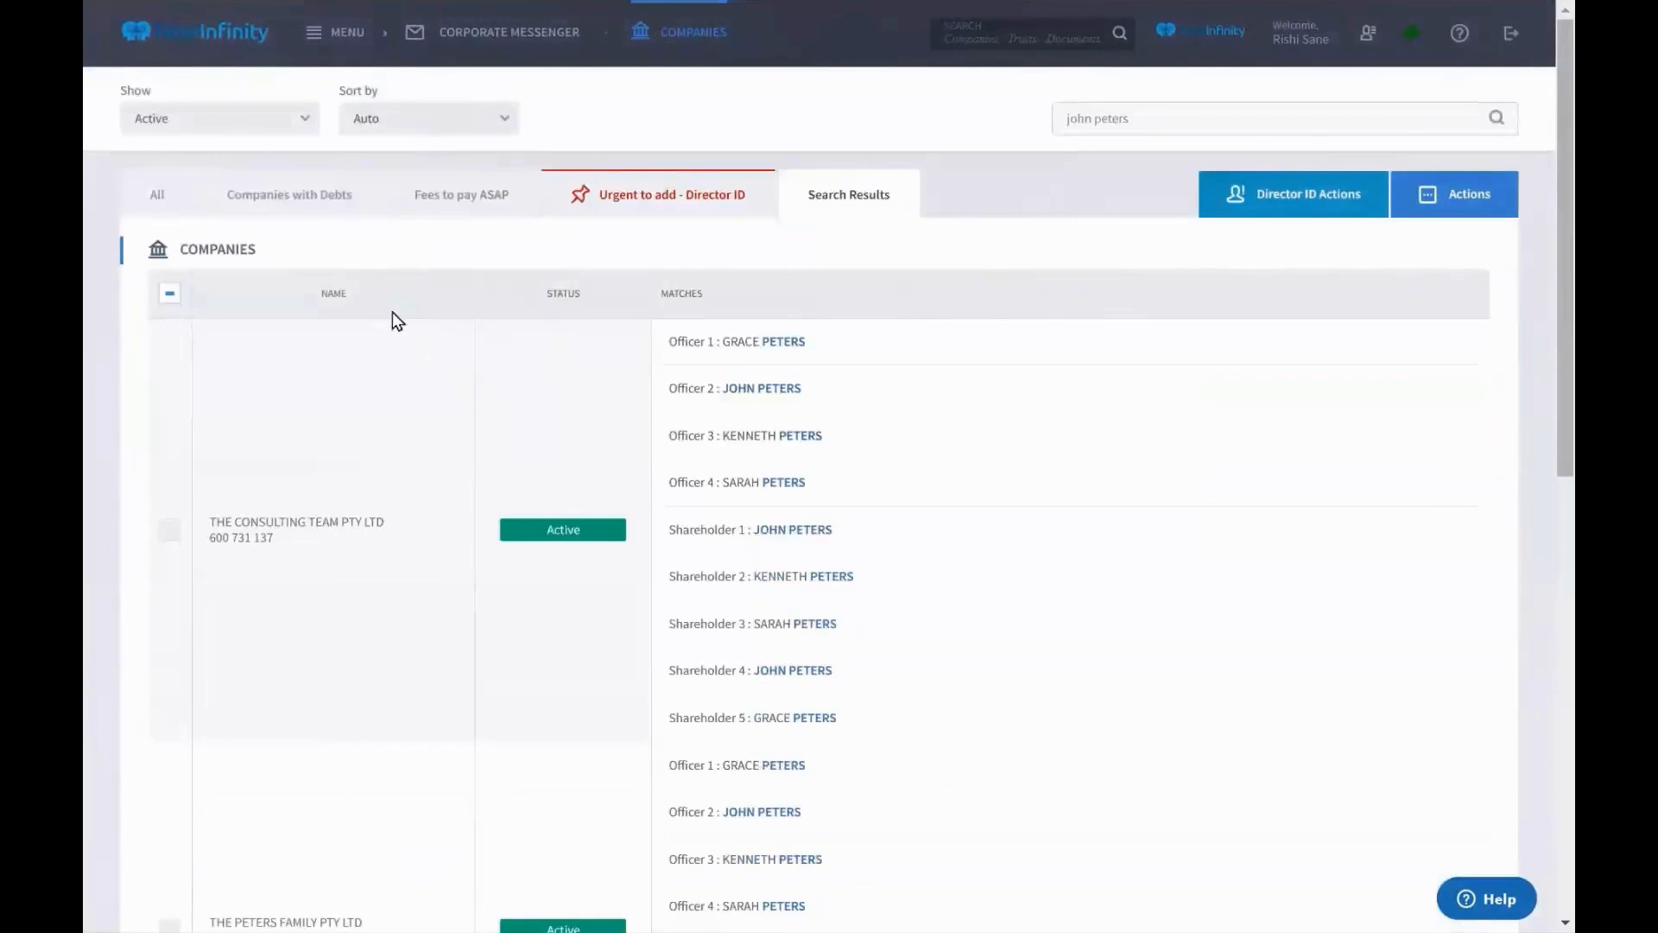
click(1150, 134)
click(170, 296)
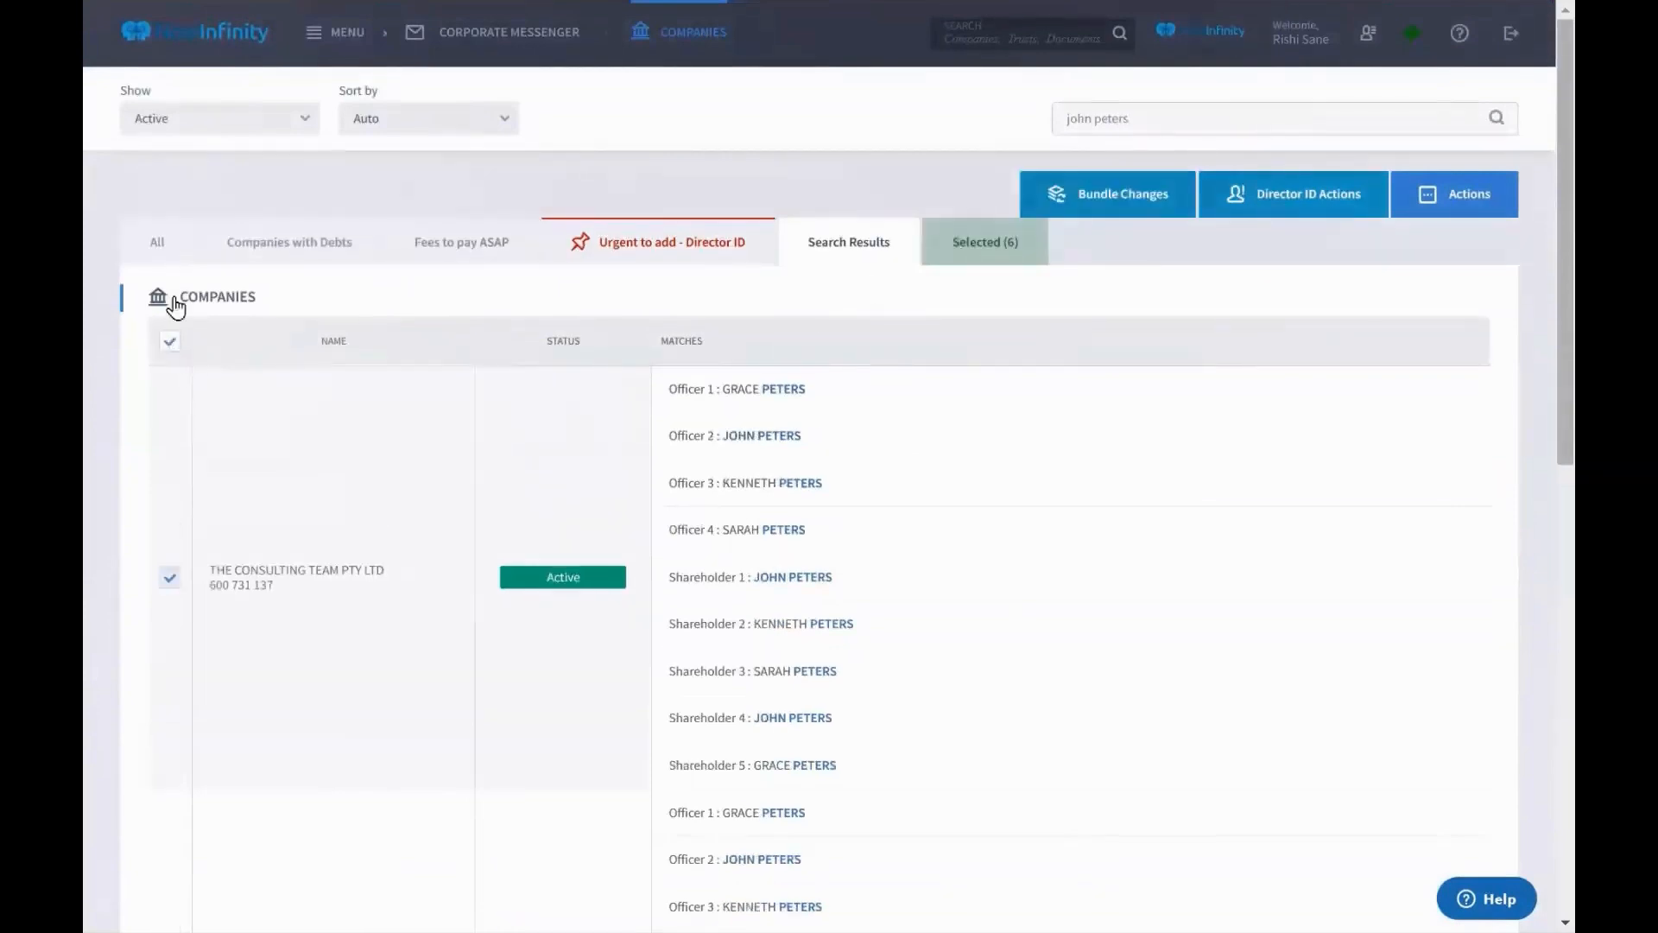
click(171, 346)
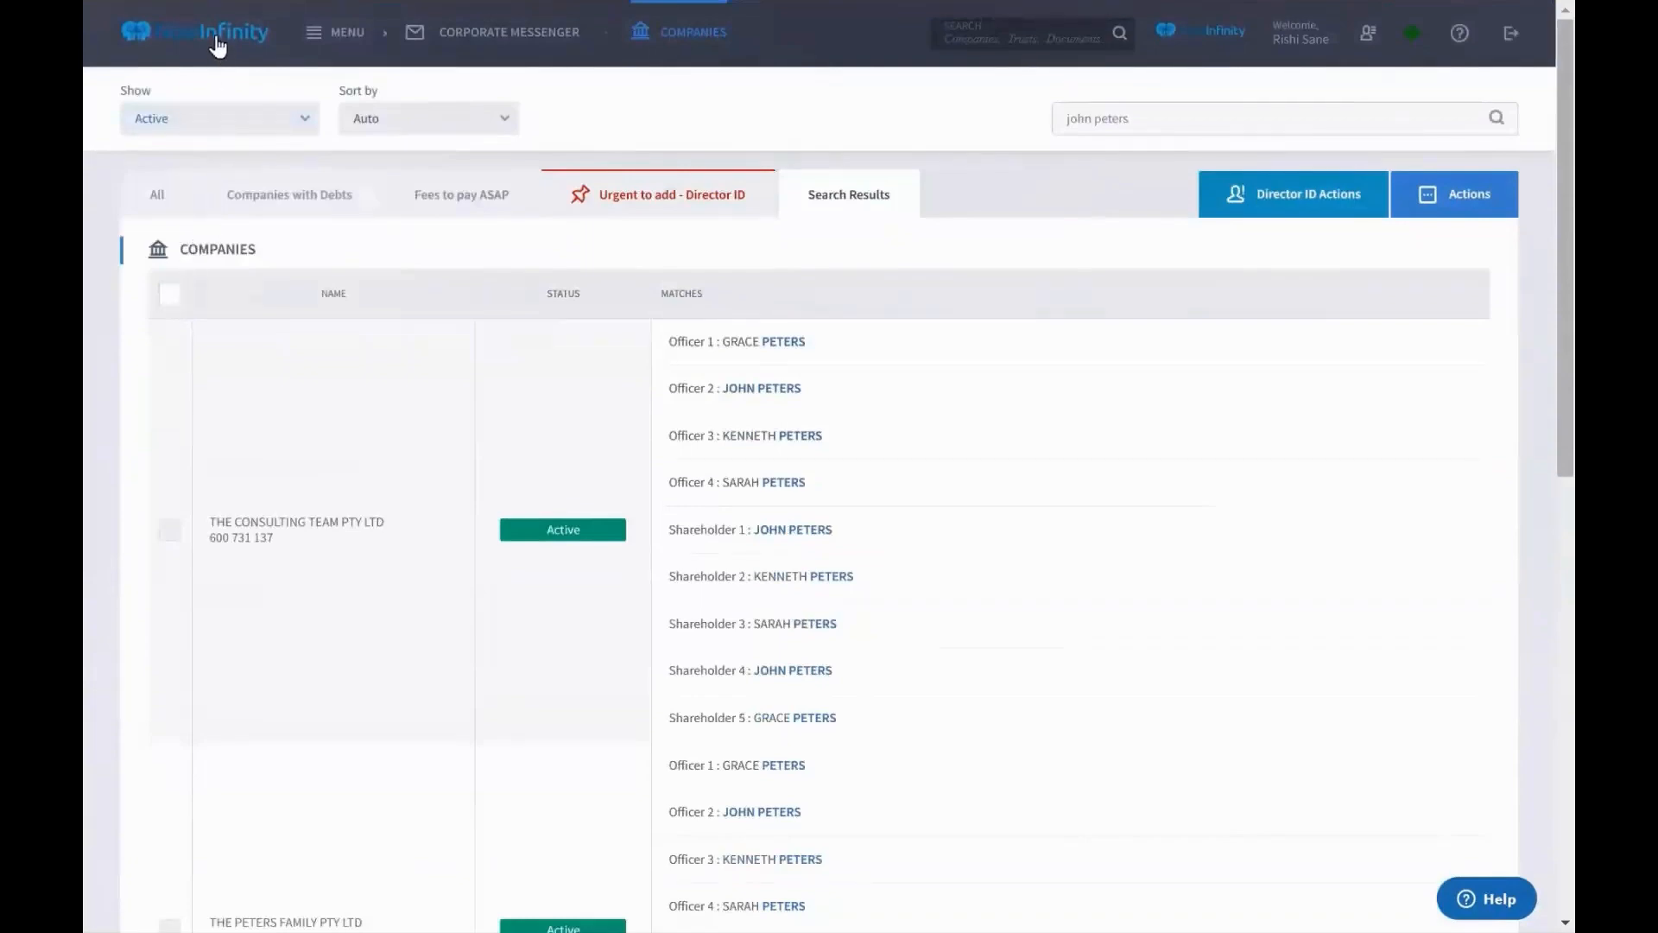
From the Companies register, open the Bundle Agent Appointment page for linking multiple companies
click(216, 45)
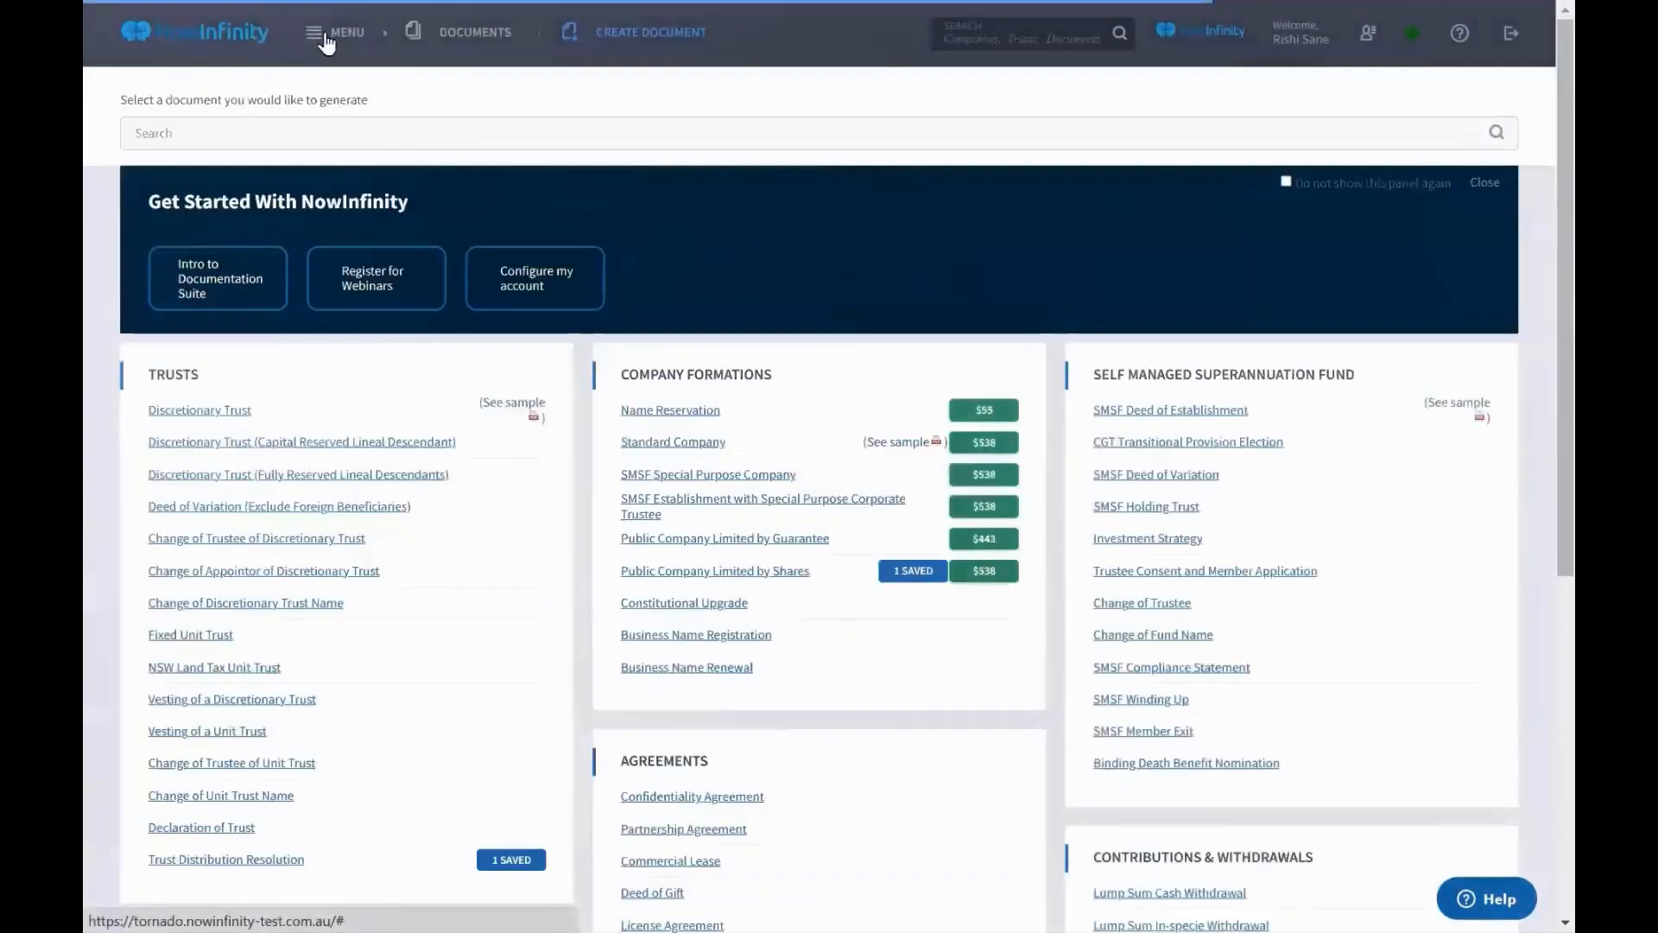
click(327, 38)
click(802, 166)
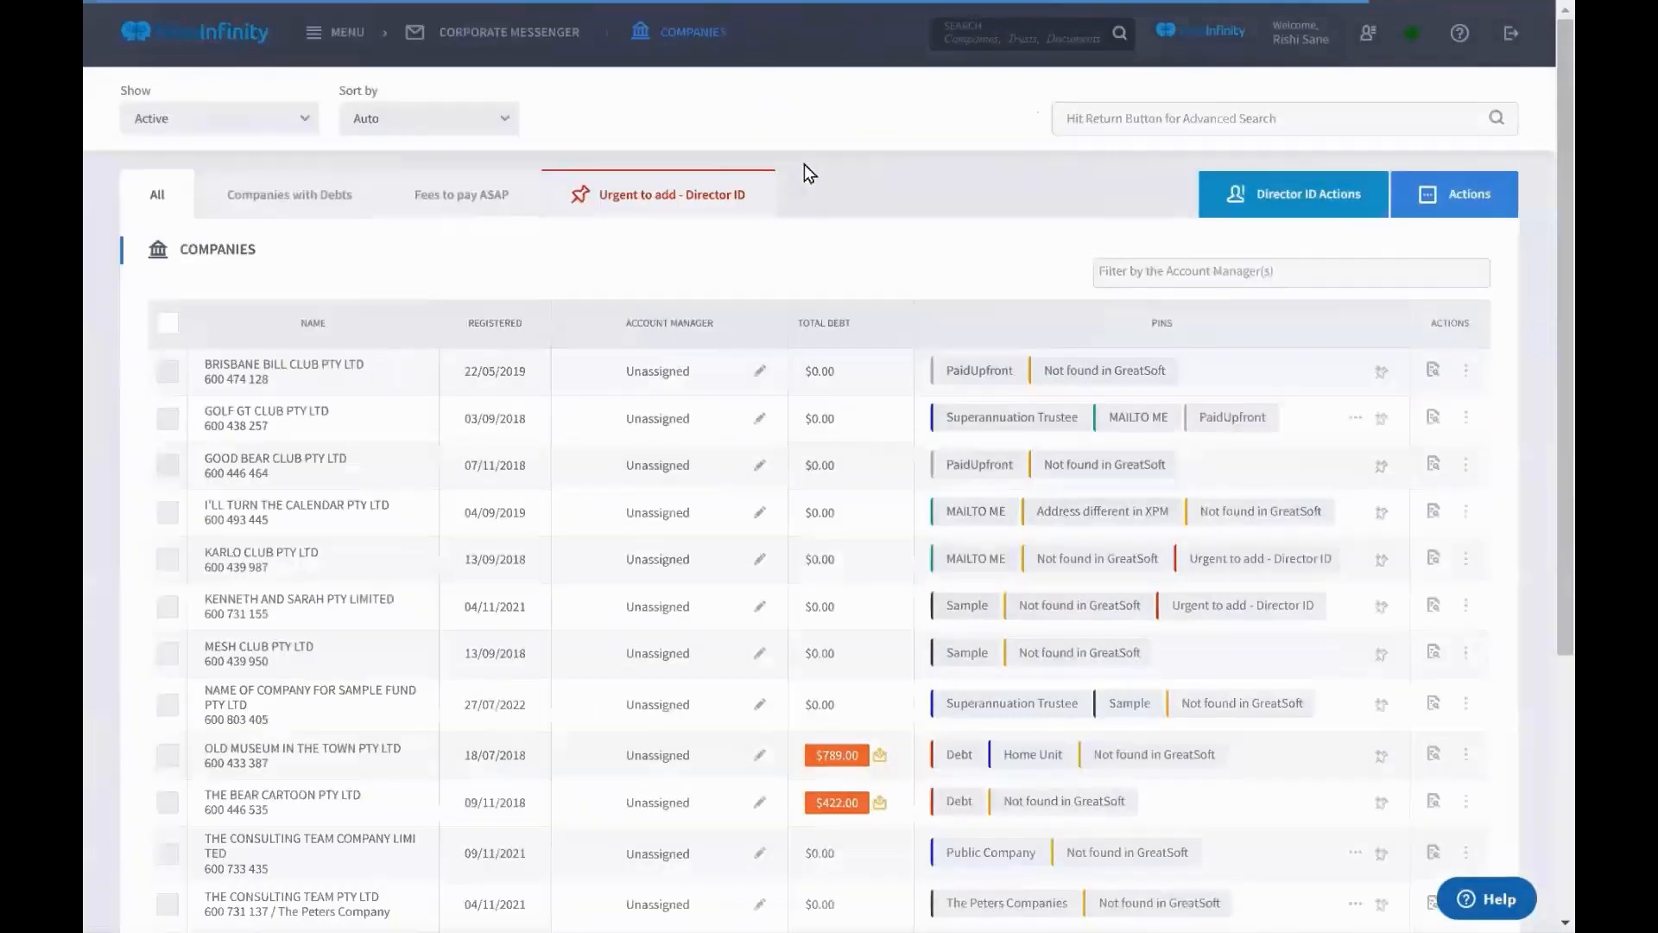
click(1407, 207)
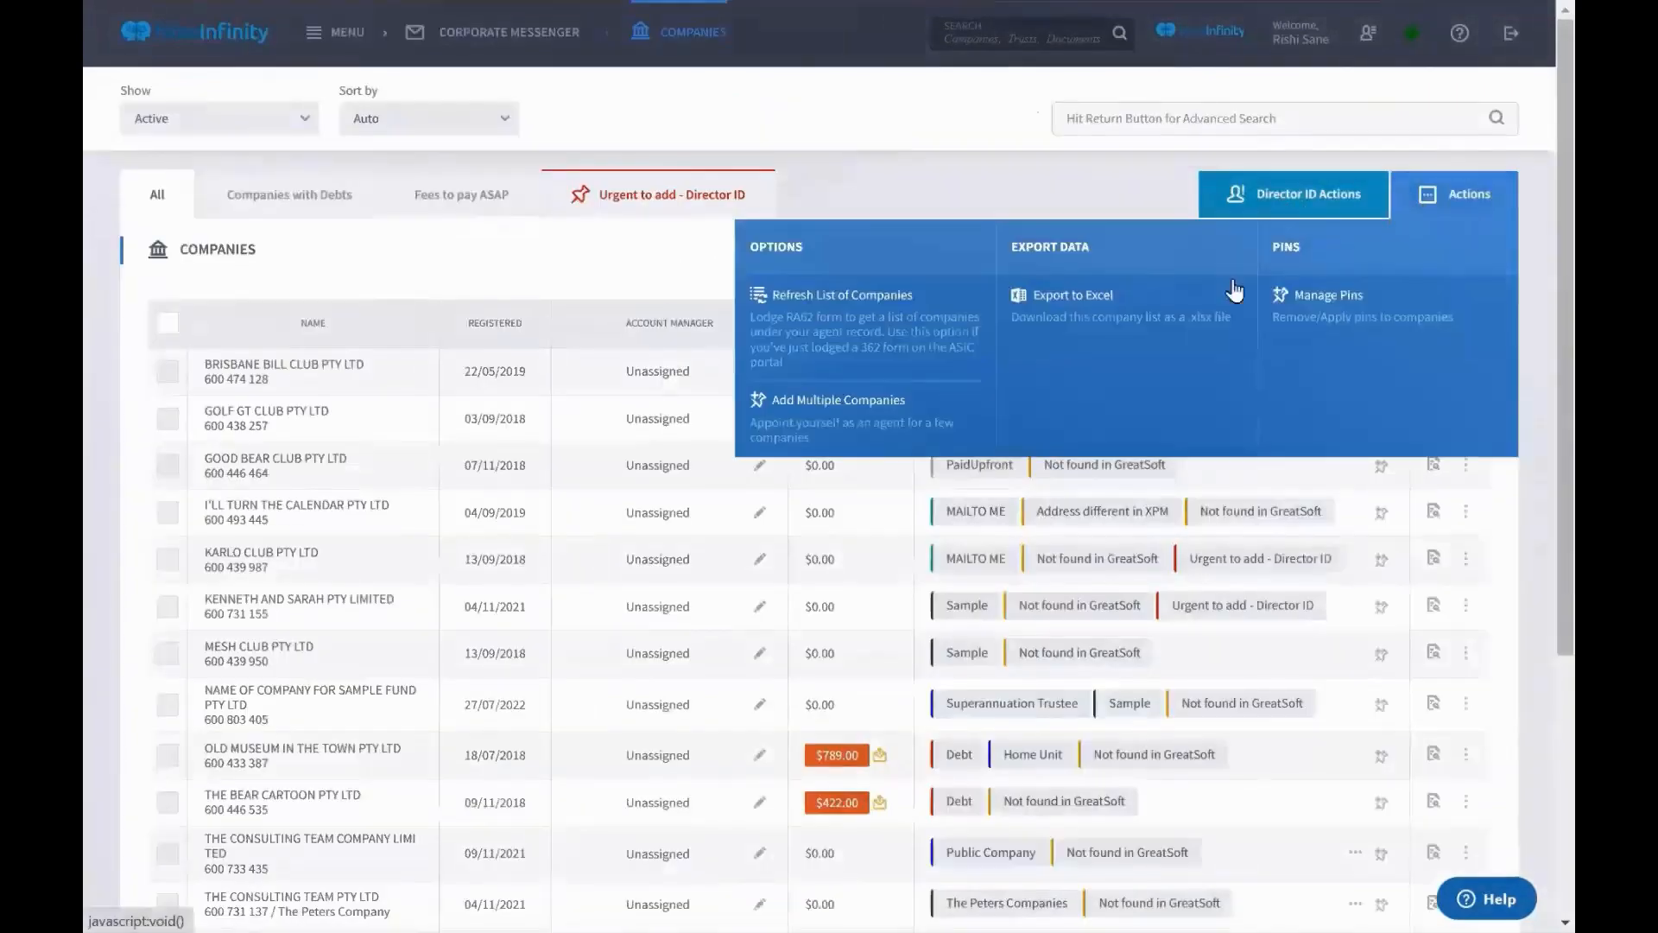
click(898, 415)
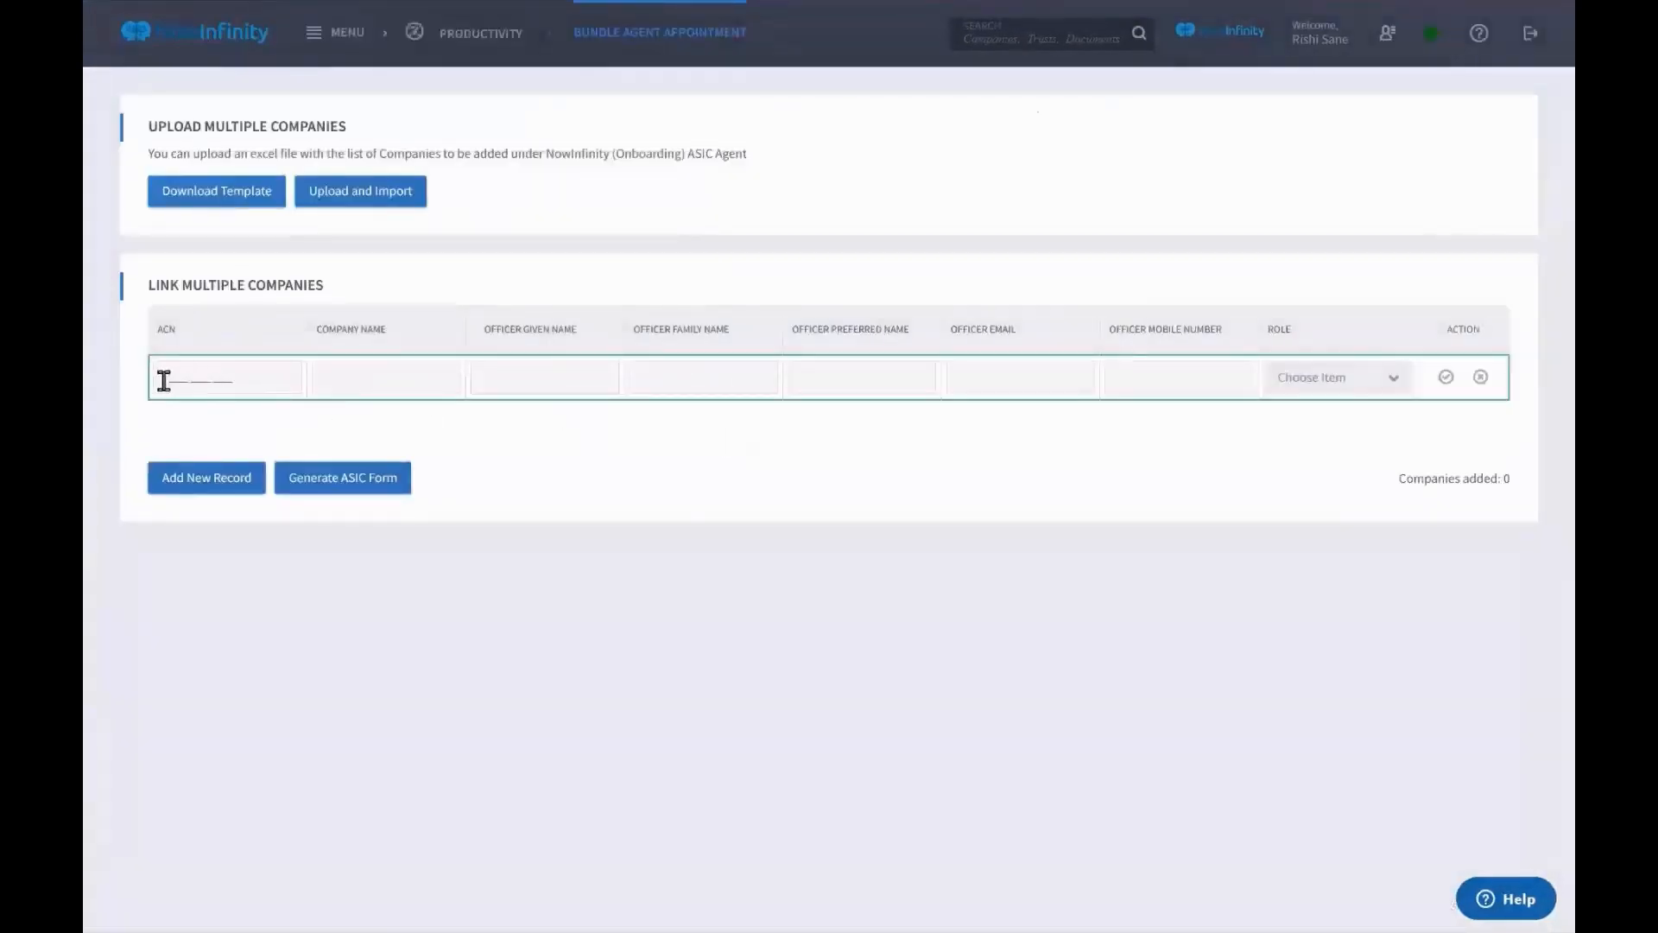
drag(170, 377, 285, 382)
drag(136, 292, 1123, 425)
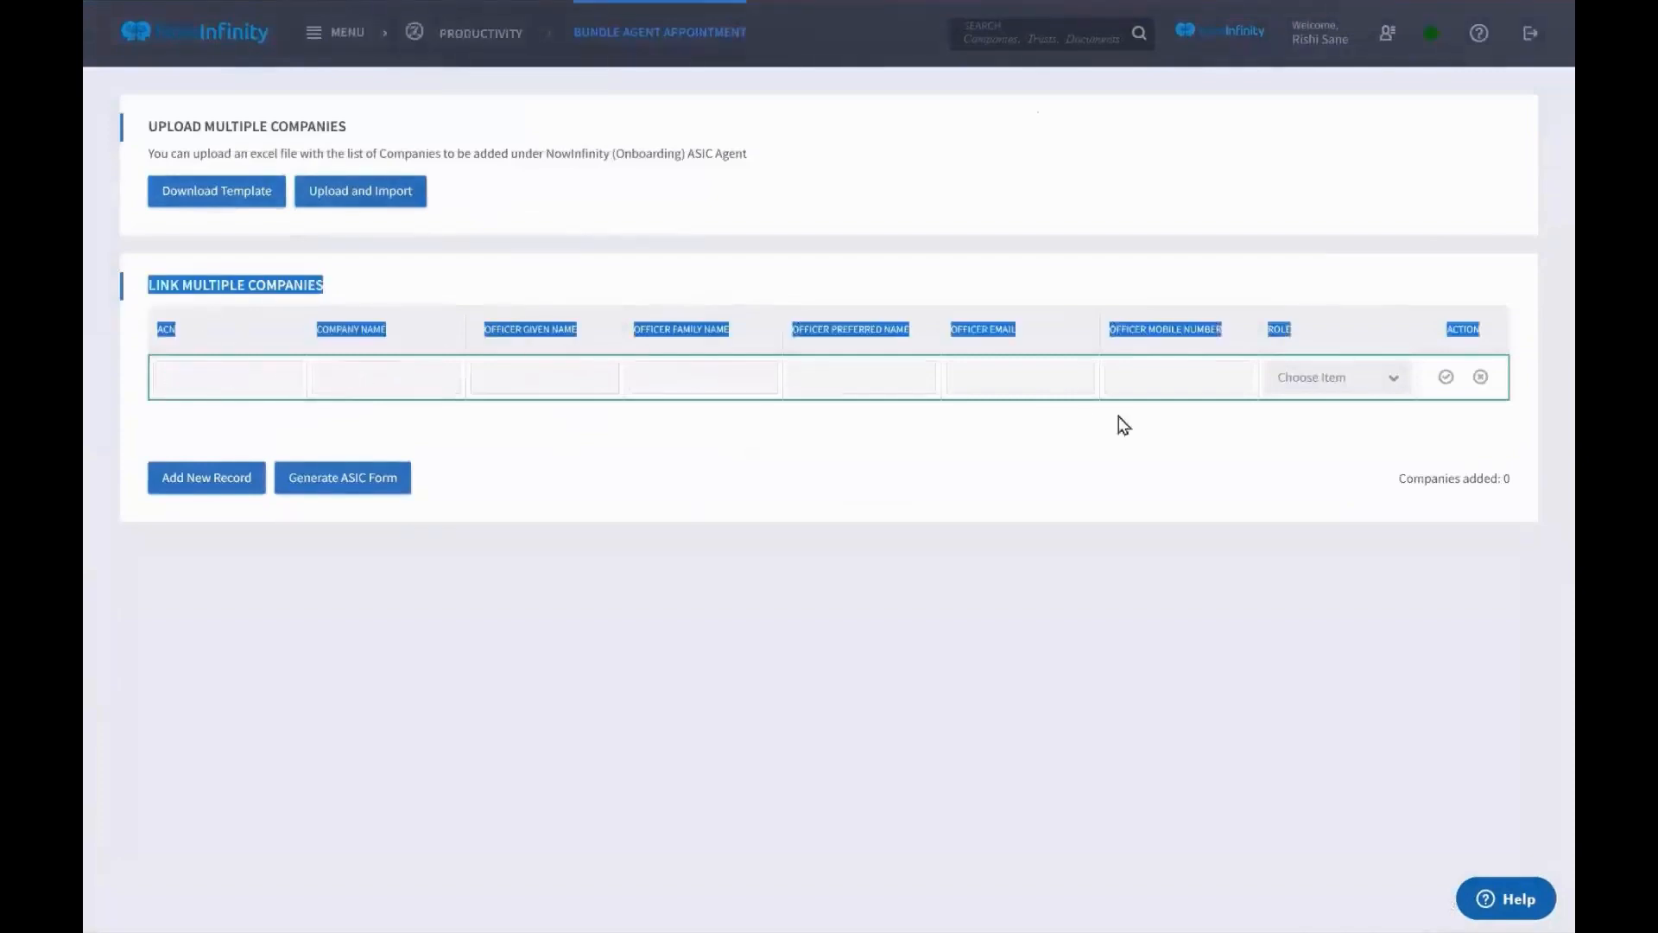
click(1319, 411)
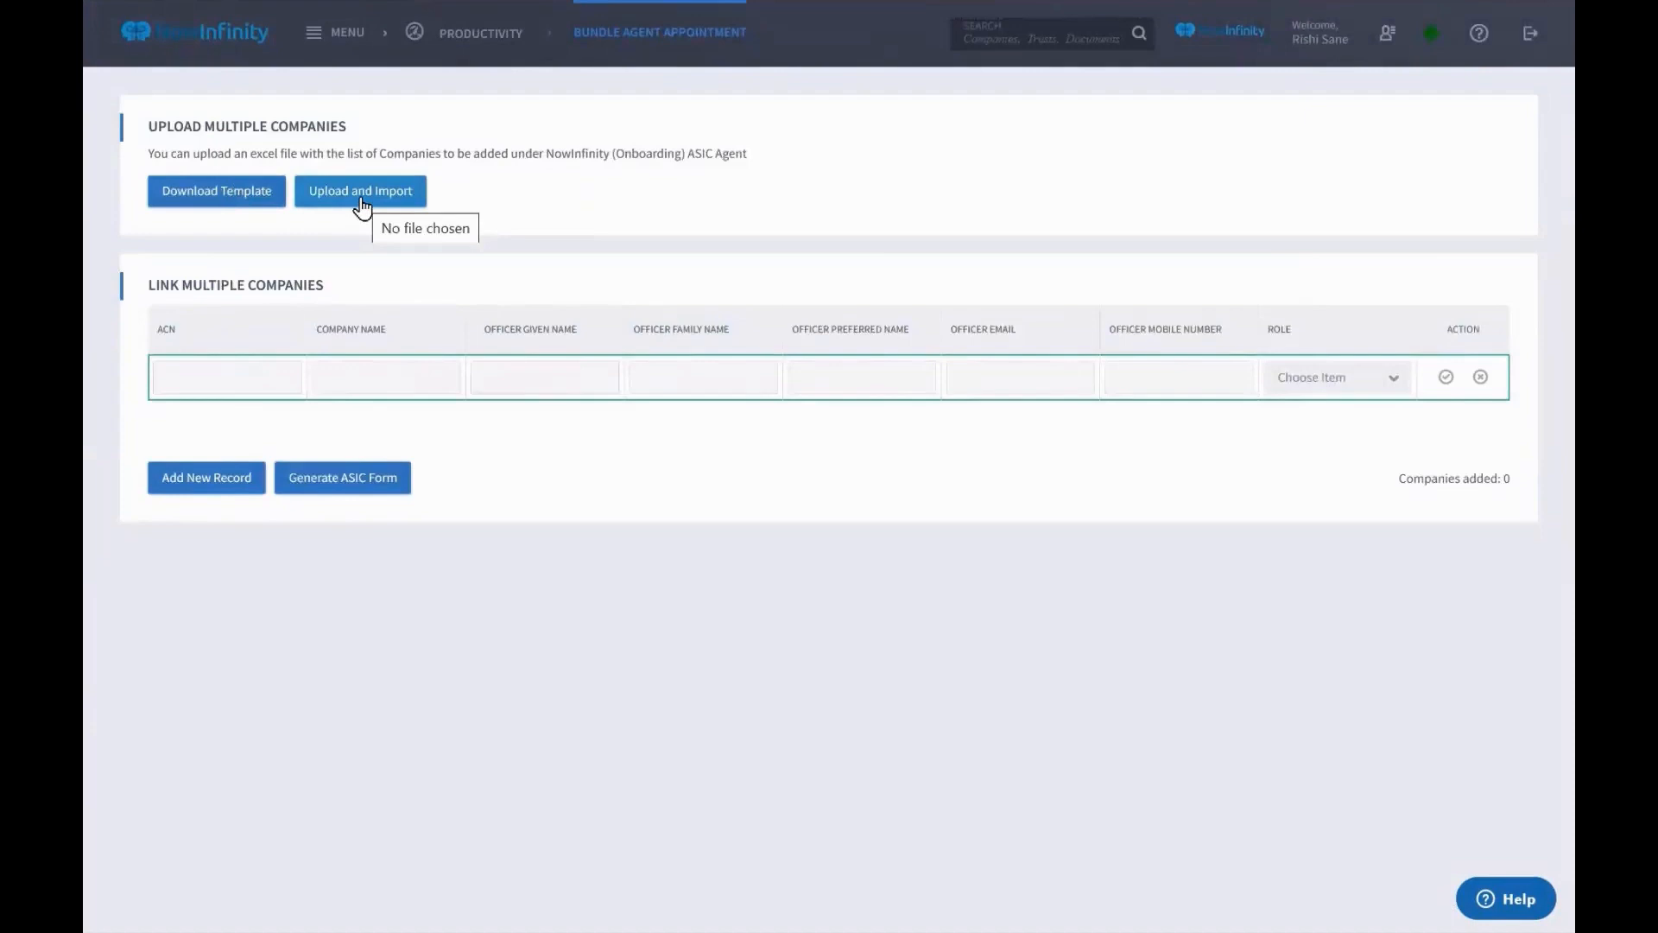
click(335, 39)
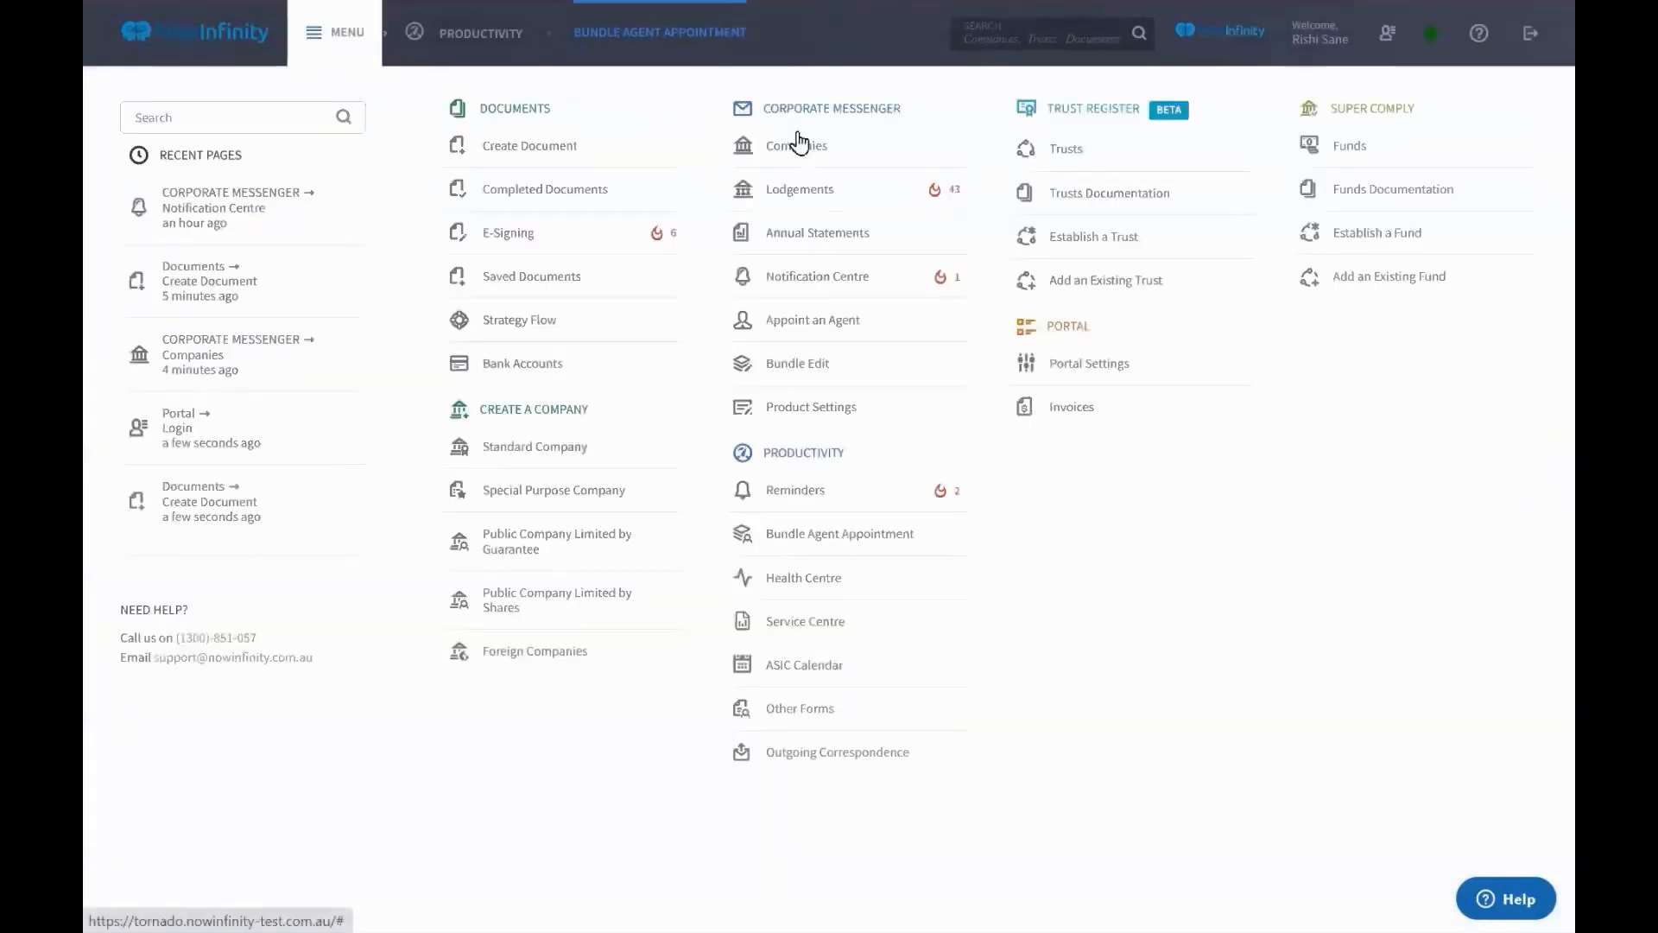
Start a new Form 362 agent appointment and go to its Company details step
click(810, 328)
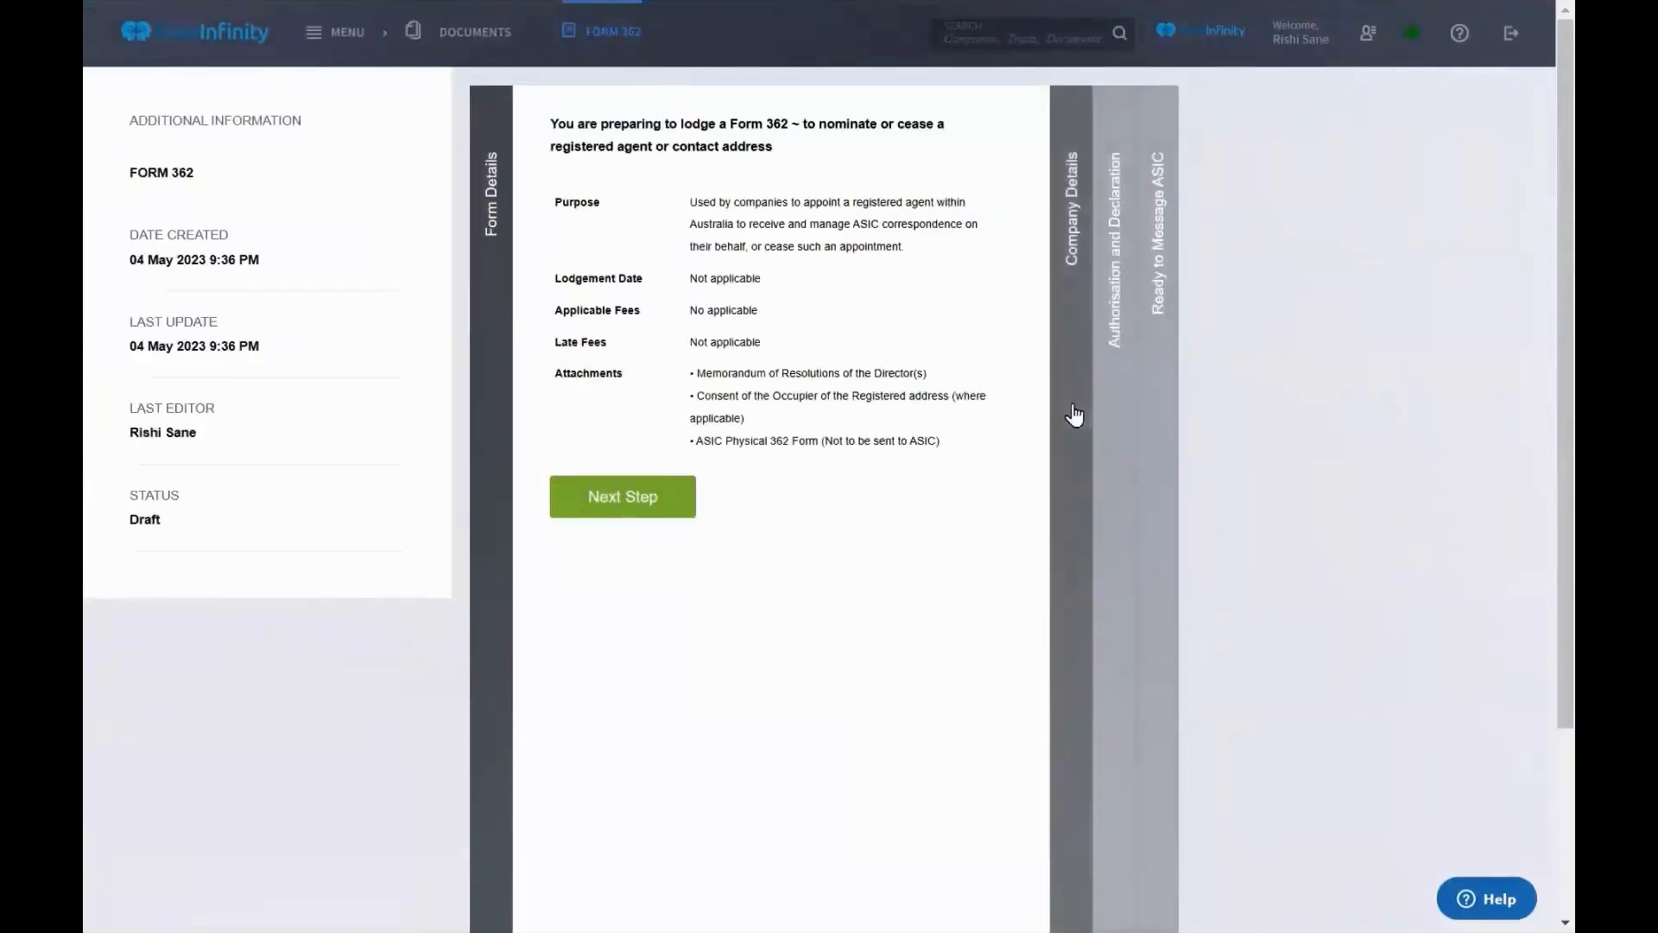
click(1075, 415)
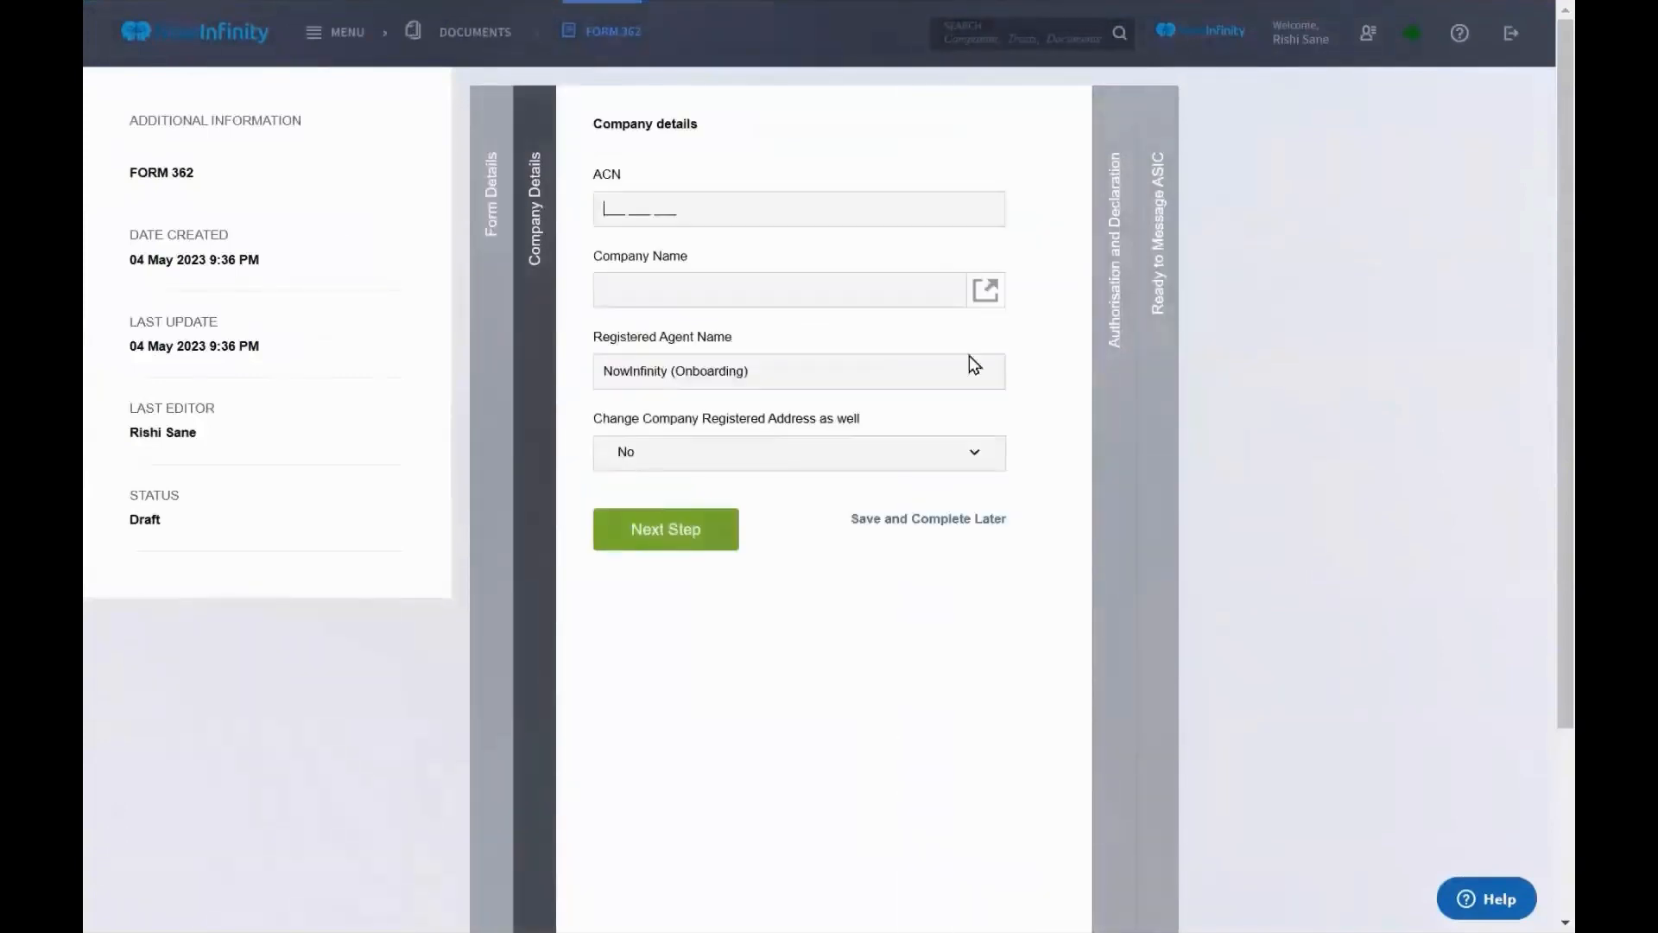
click(229, 44)
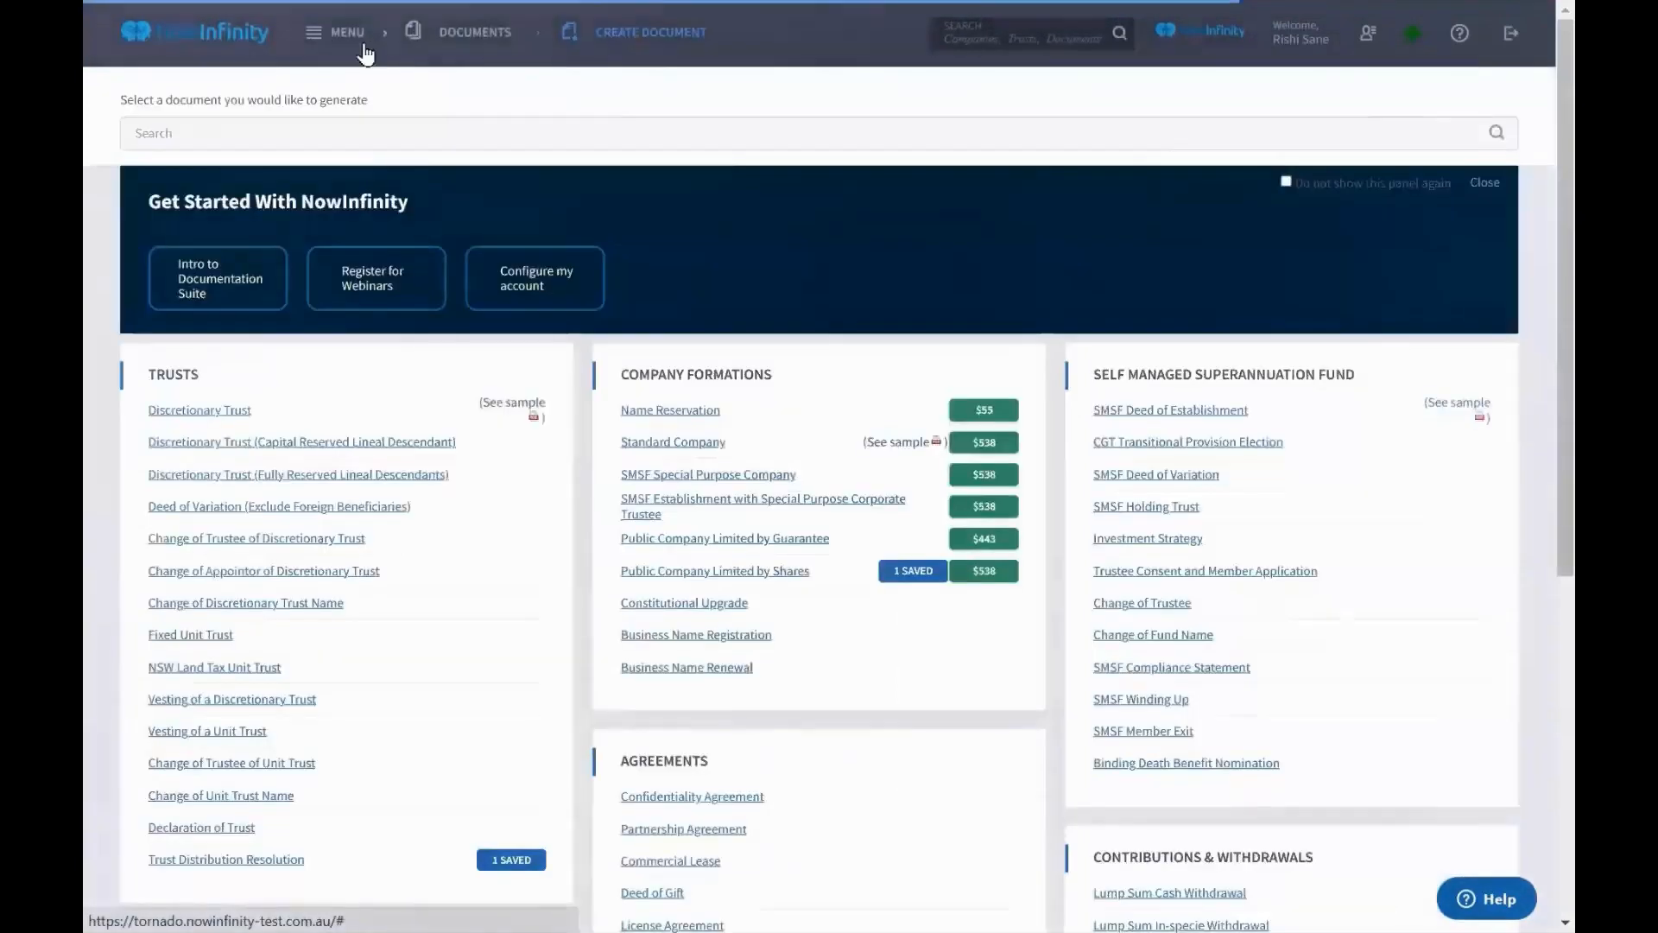
Pin KARLO CLUB as Urgent to add - Director ID, then list and select all nine pinned companies
click(350, 45)
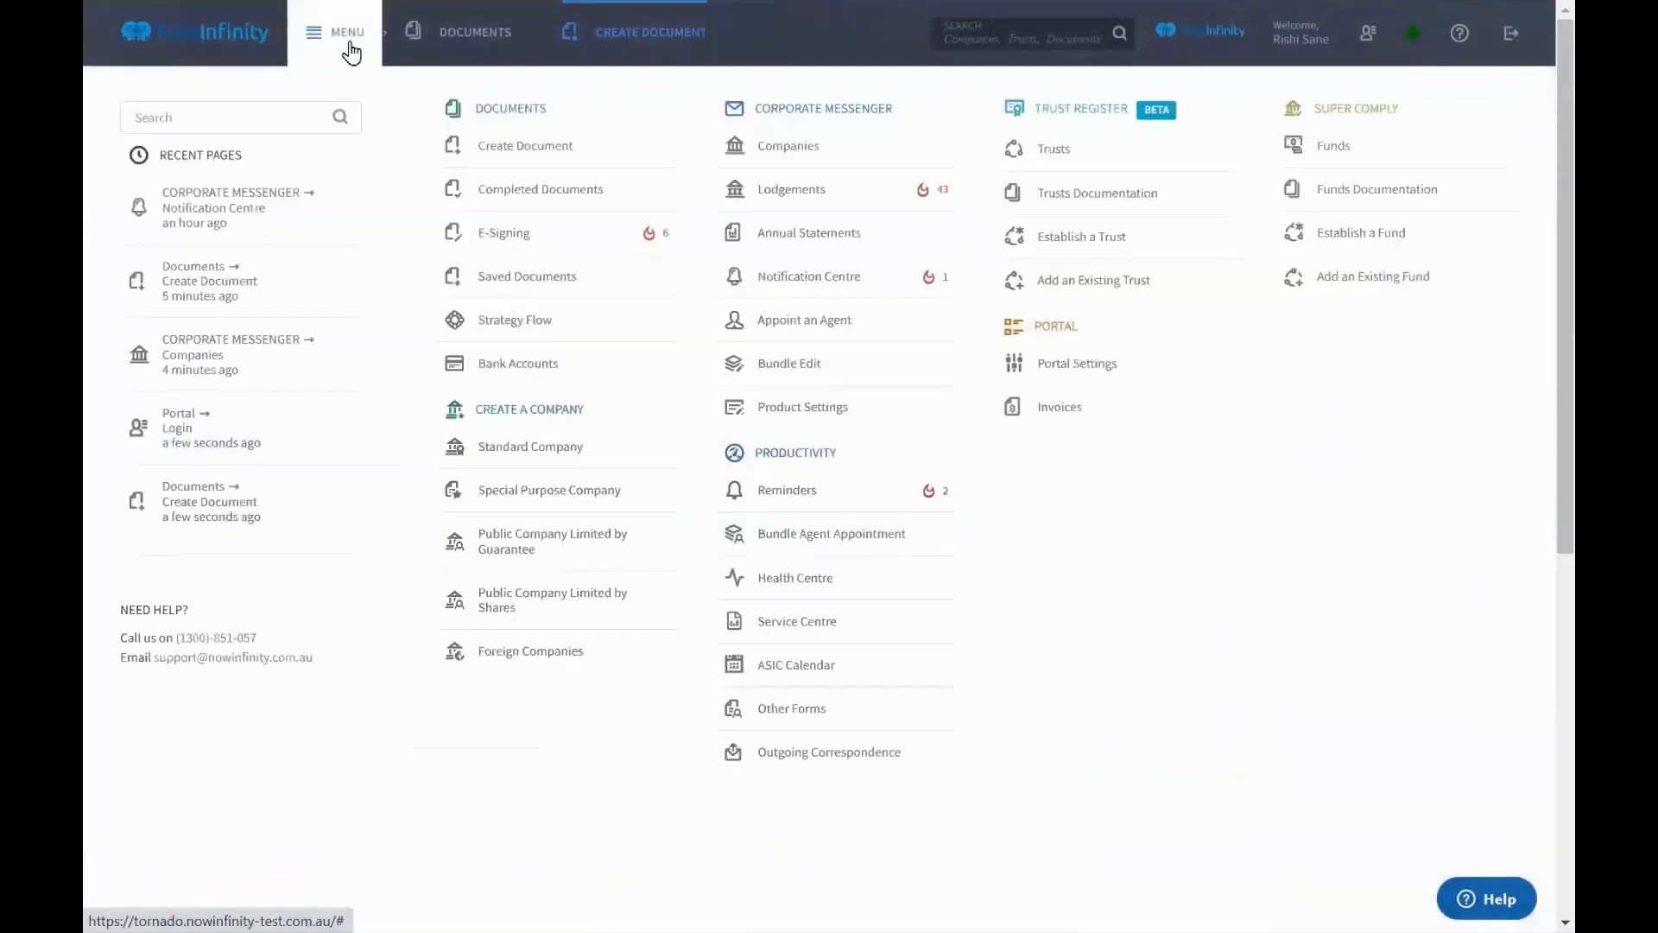
click(738, 145)
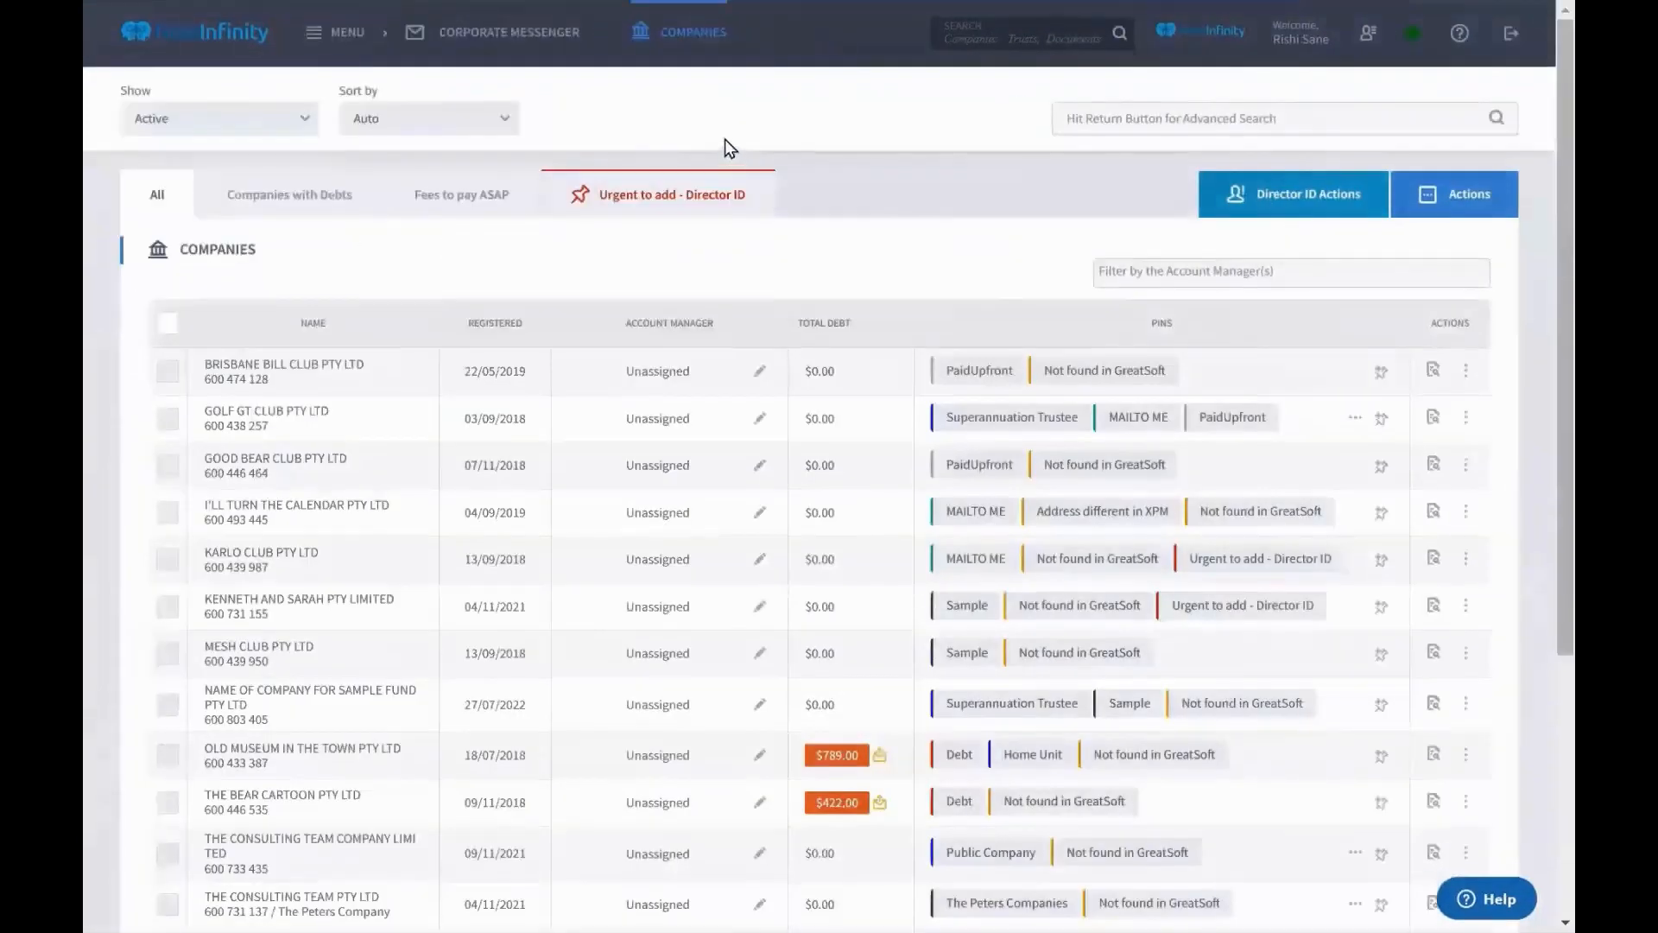
click(679, 204)
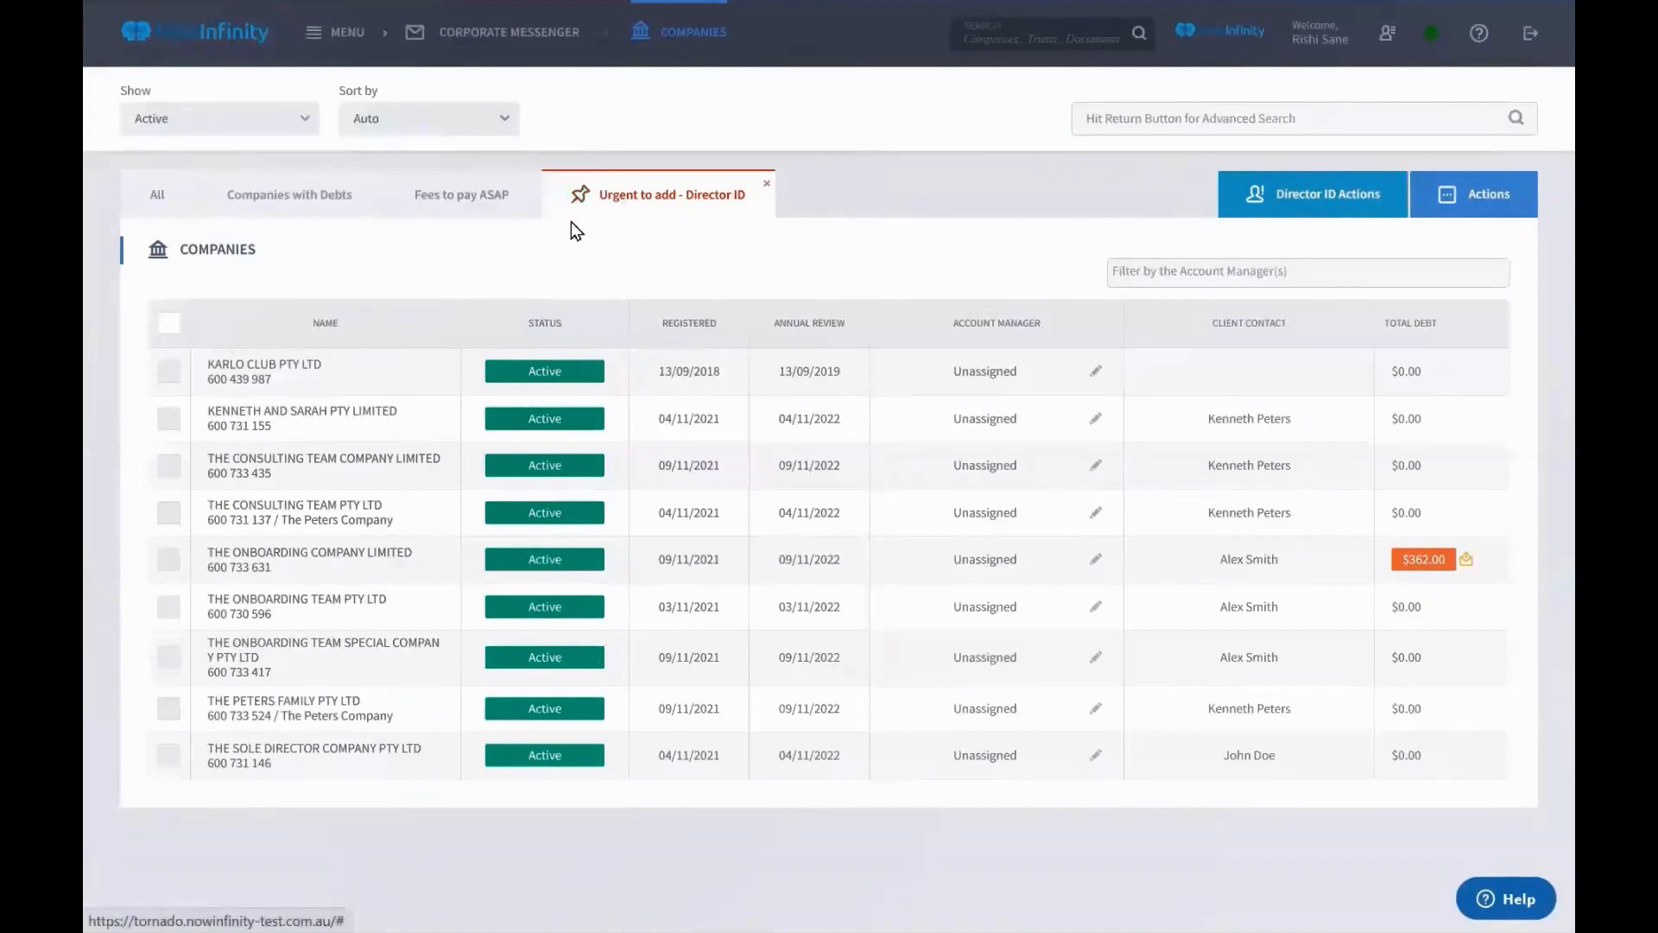
click(169, 209)
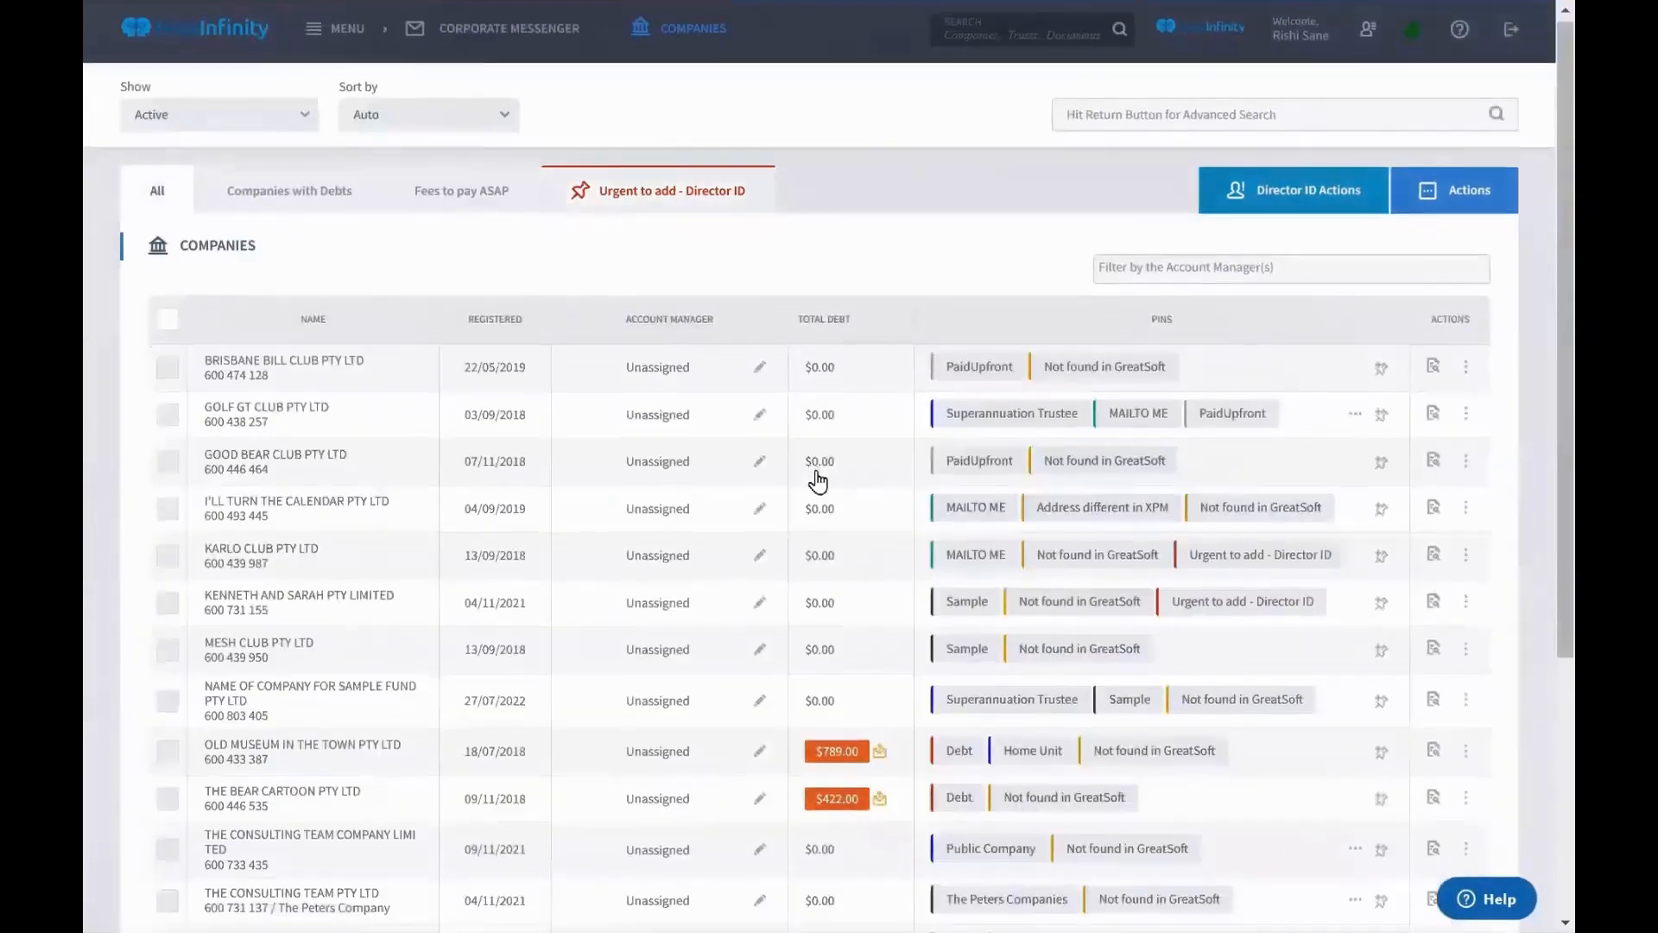
scroll(816, 475, down, 1)
click(1221, 445)
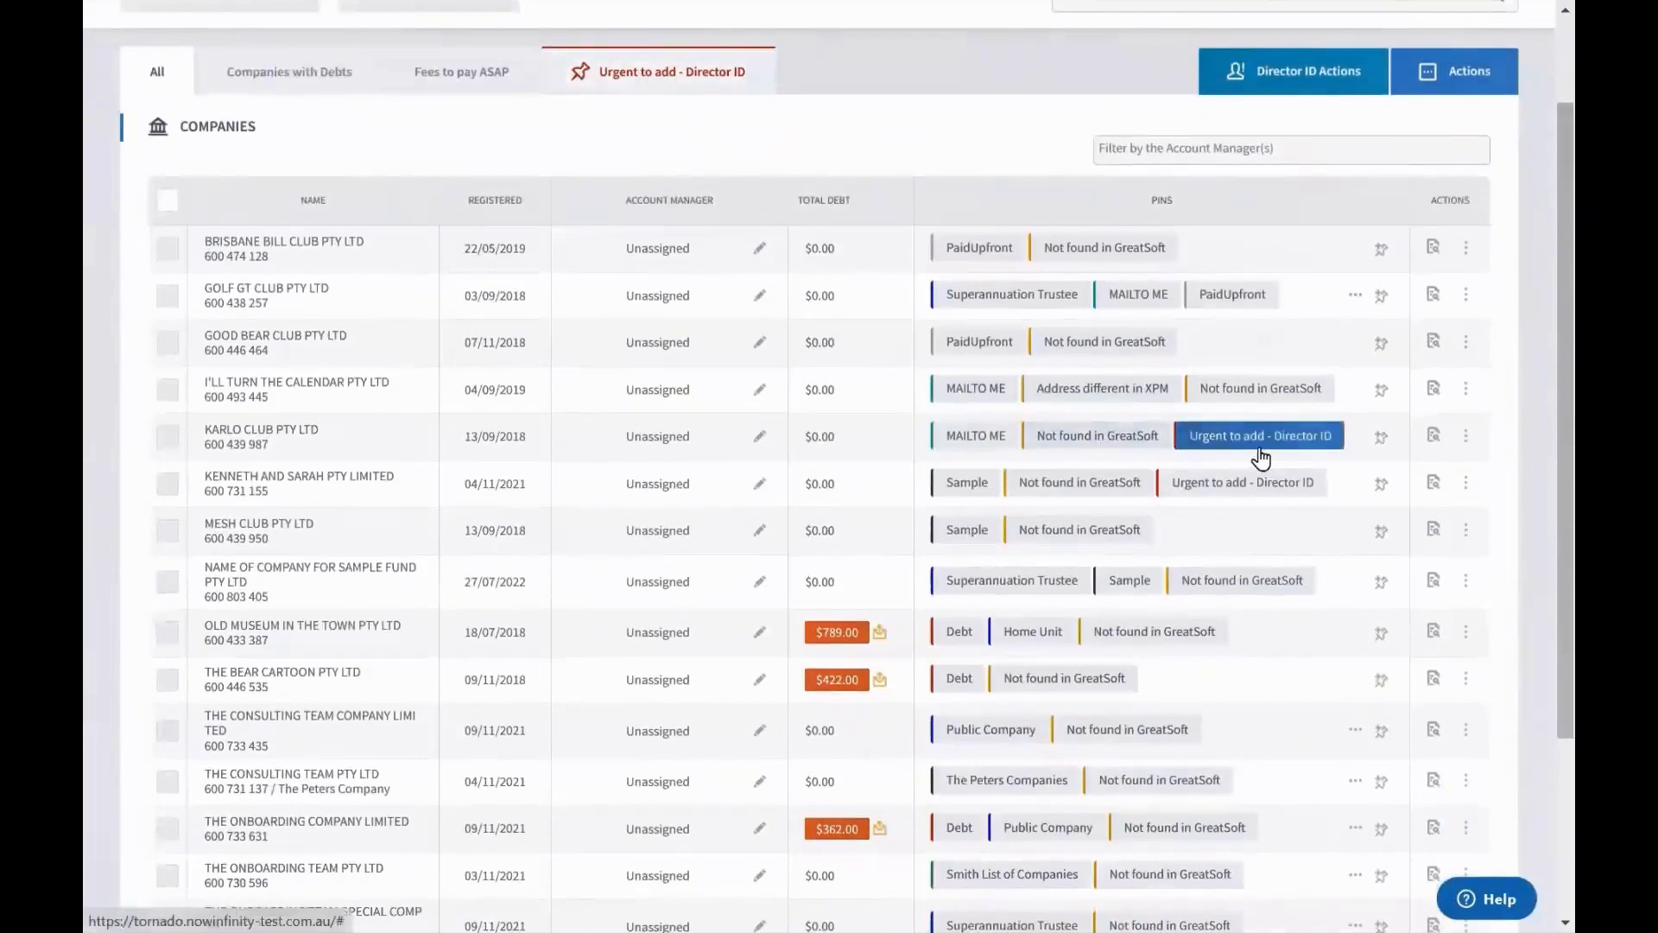
click(689, 82)
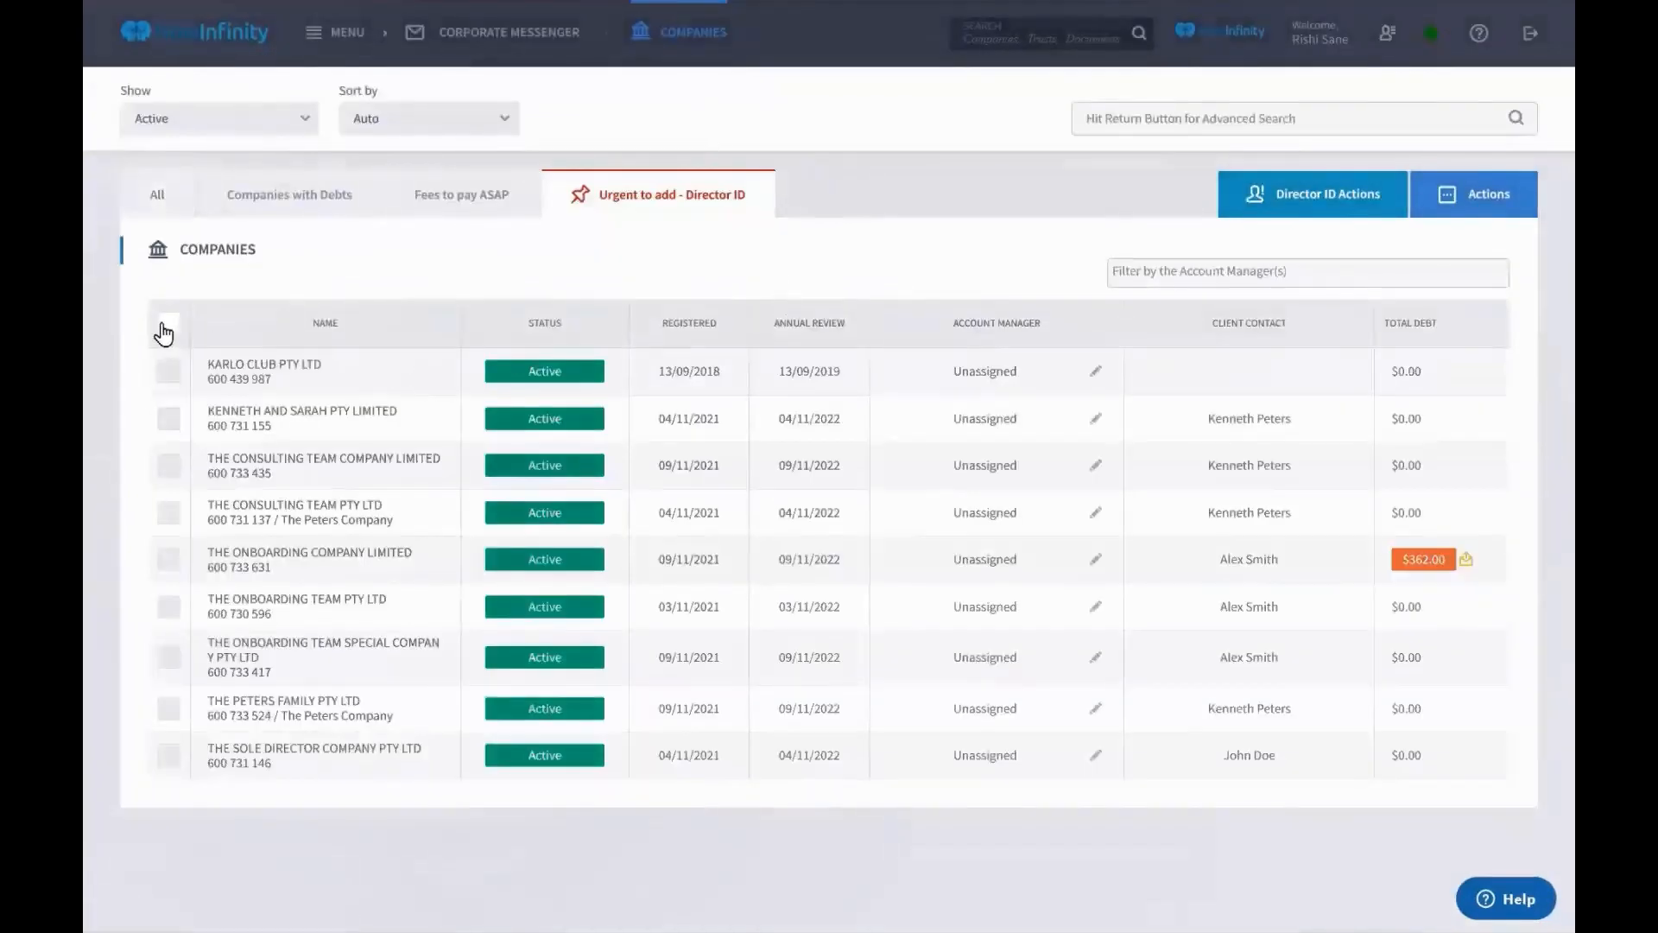
click(160, 335)
Open the Bulk Director ID Import page, then the Bulk Director Data Update page
click(1318, 210)
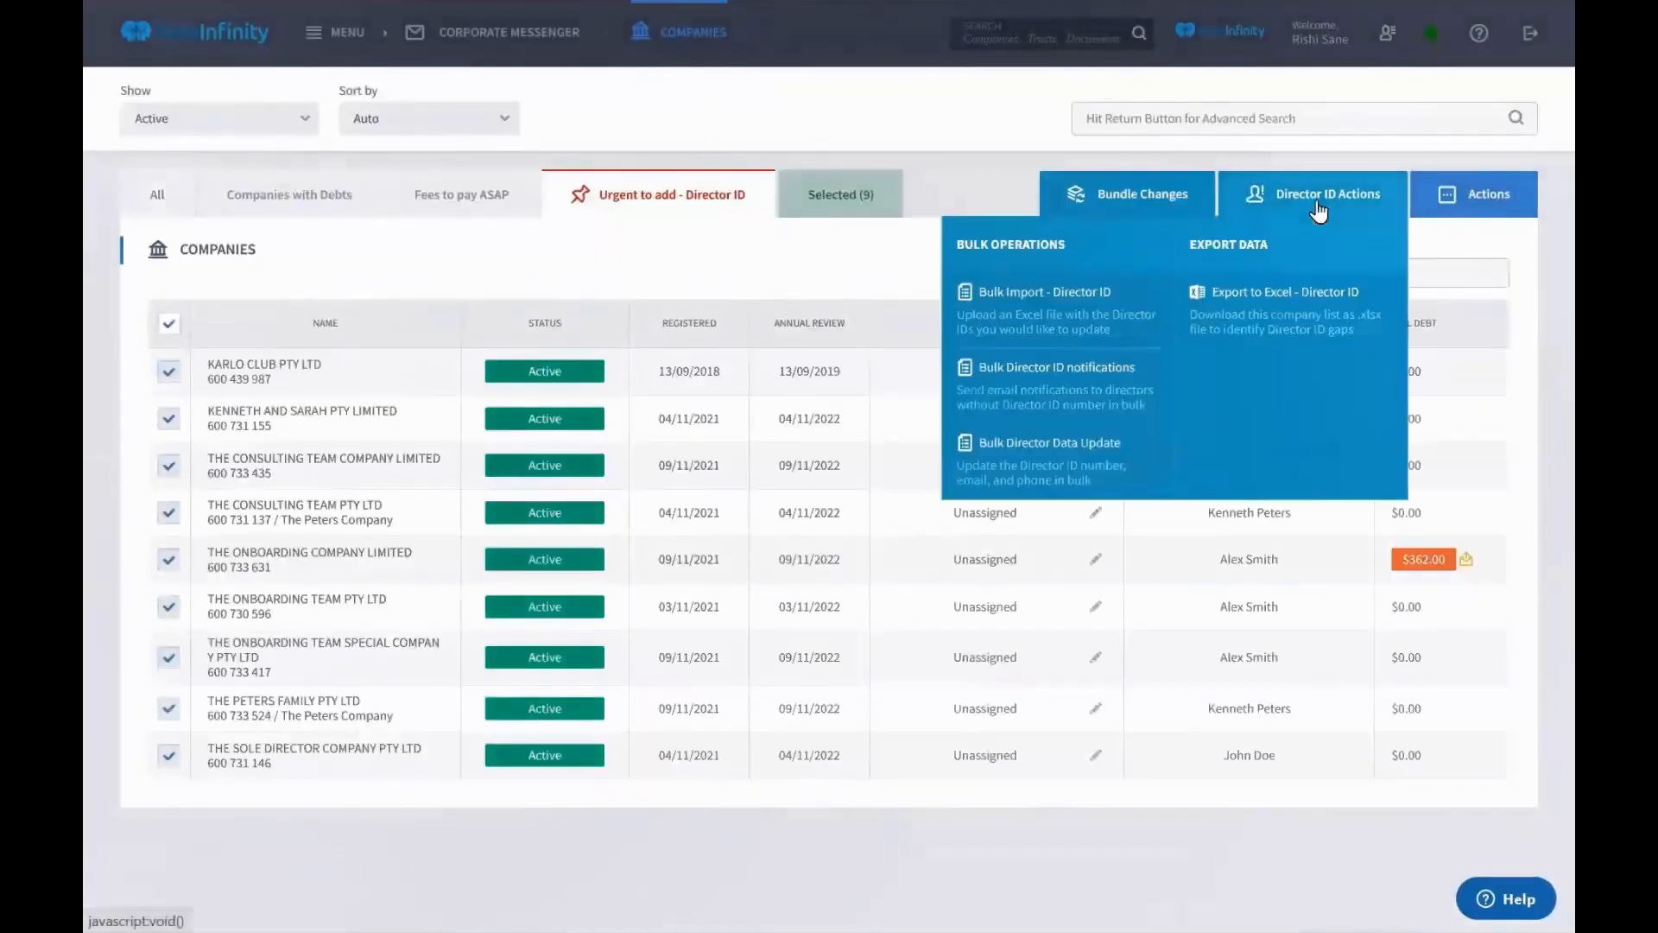
click(1085, 329)
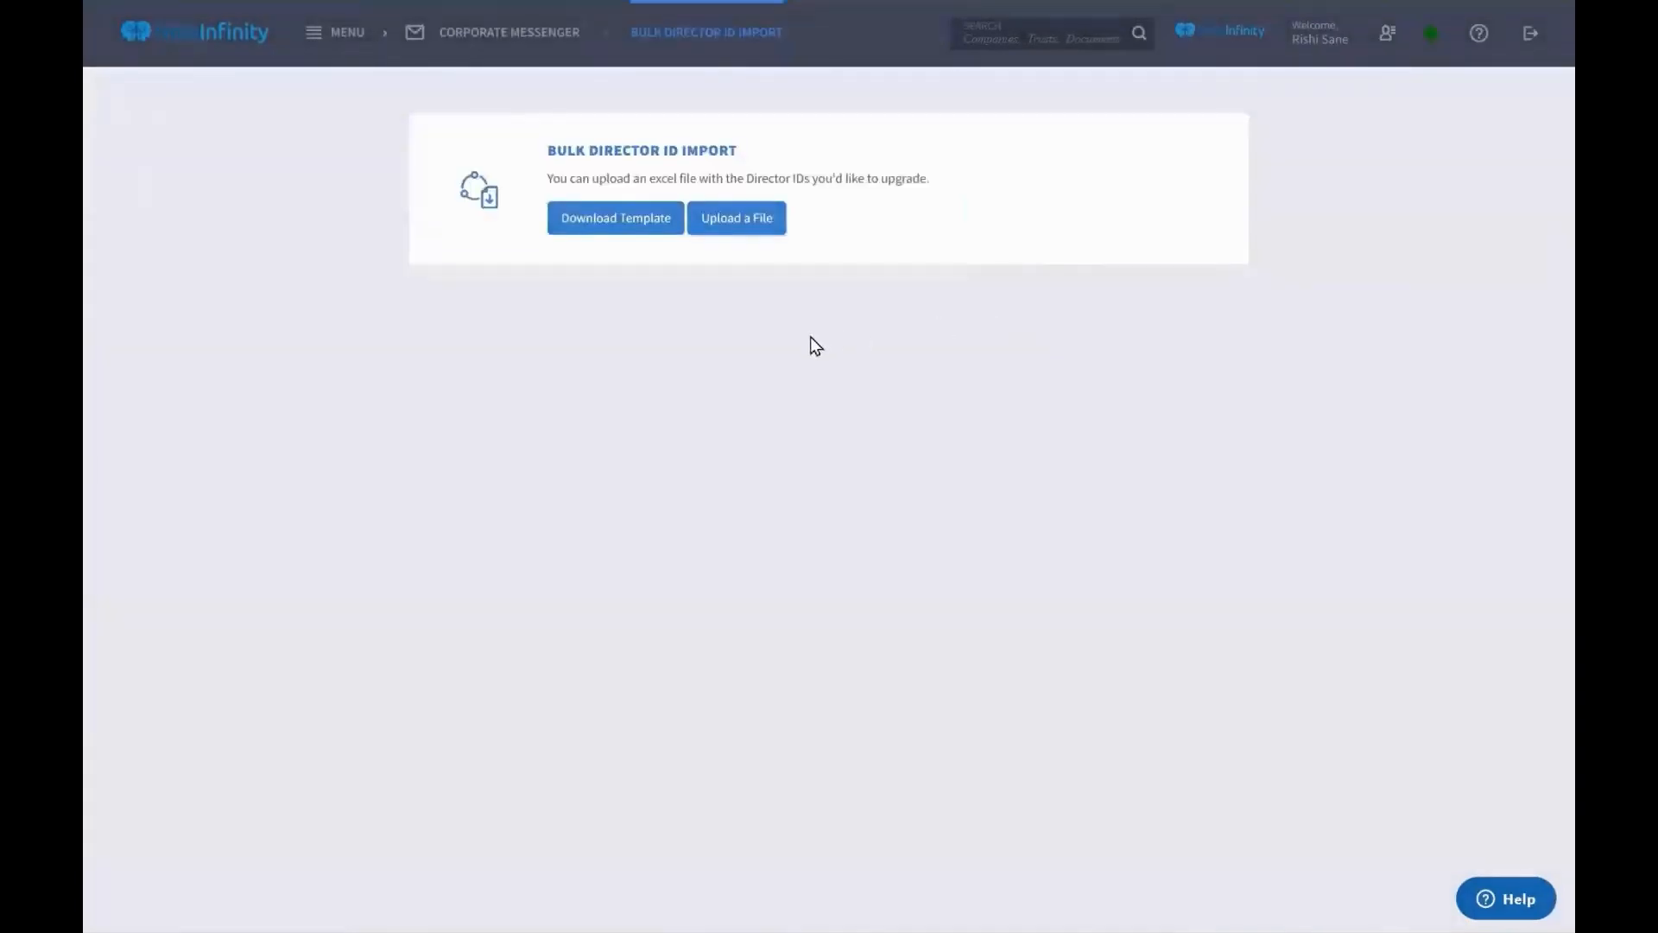
scroll(812, 345, left, 5)
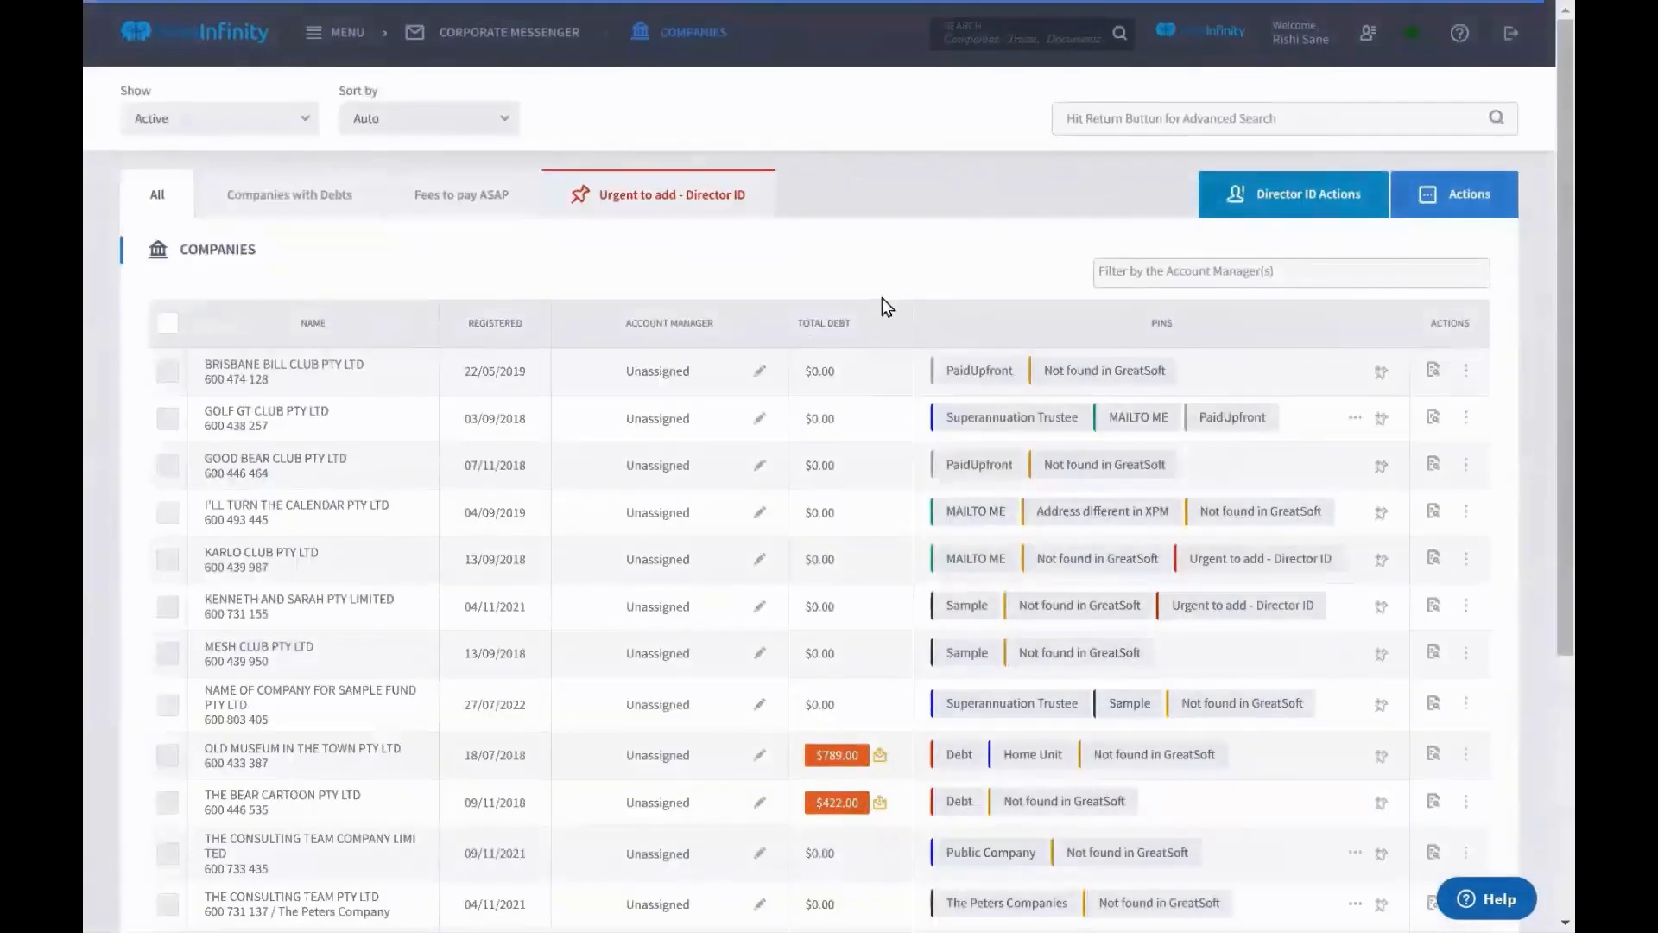
click(618, 201)
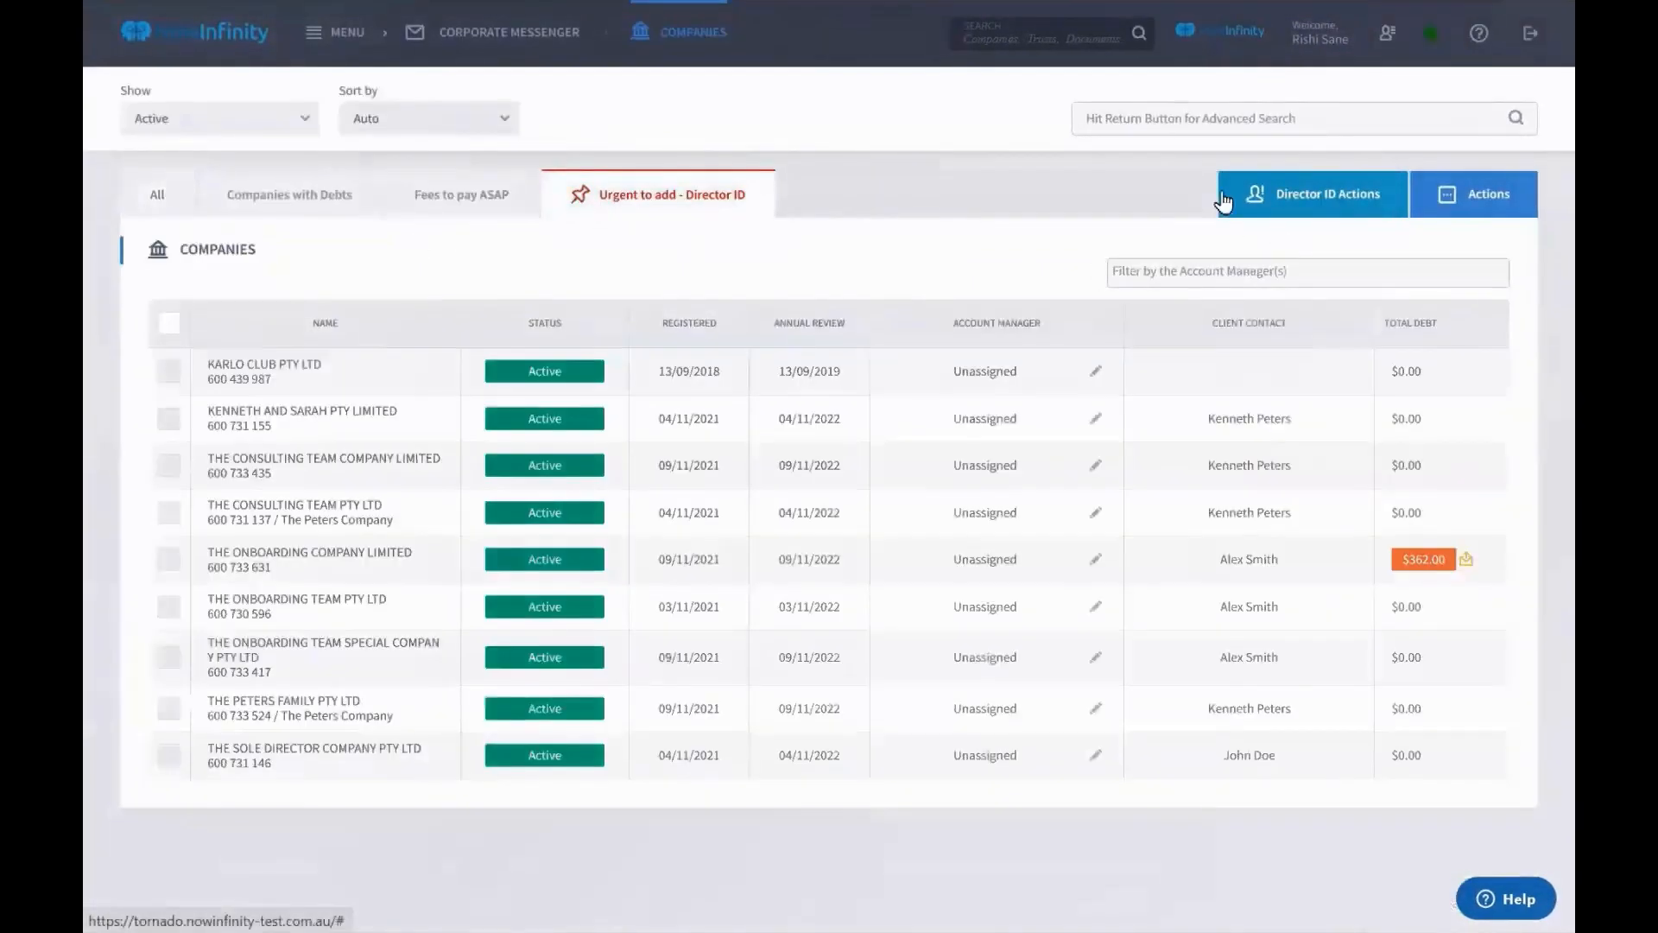
click(1391, 205)
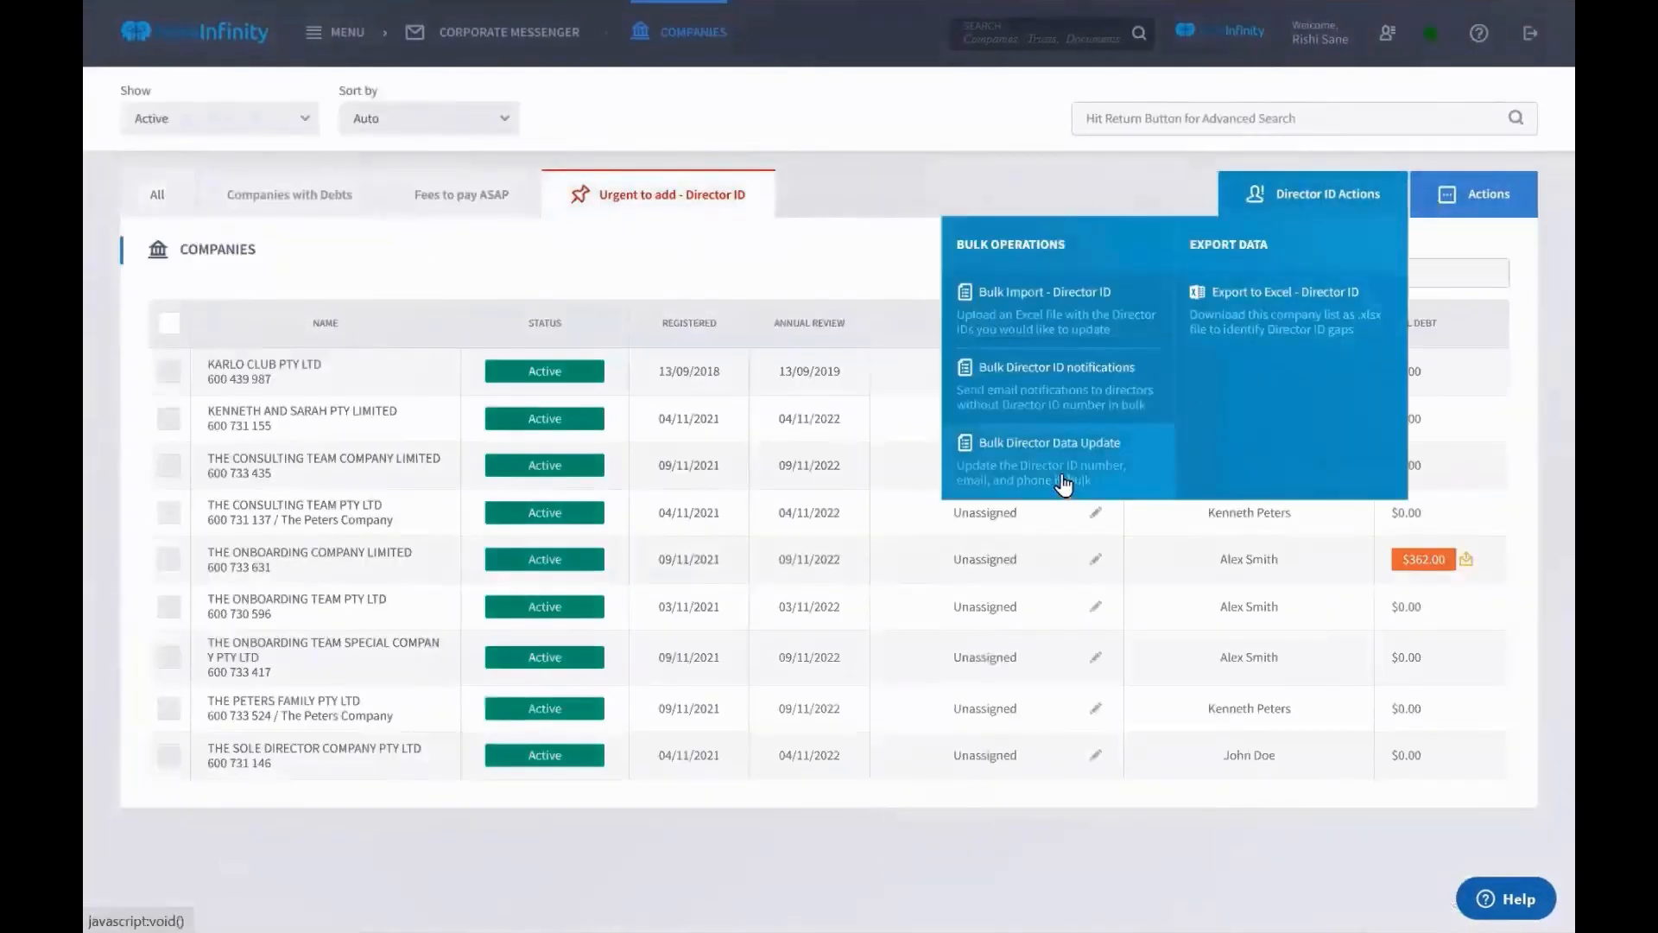
click(1068, 482)
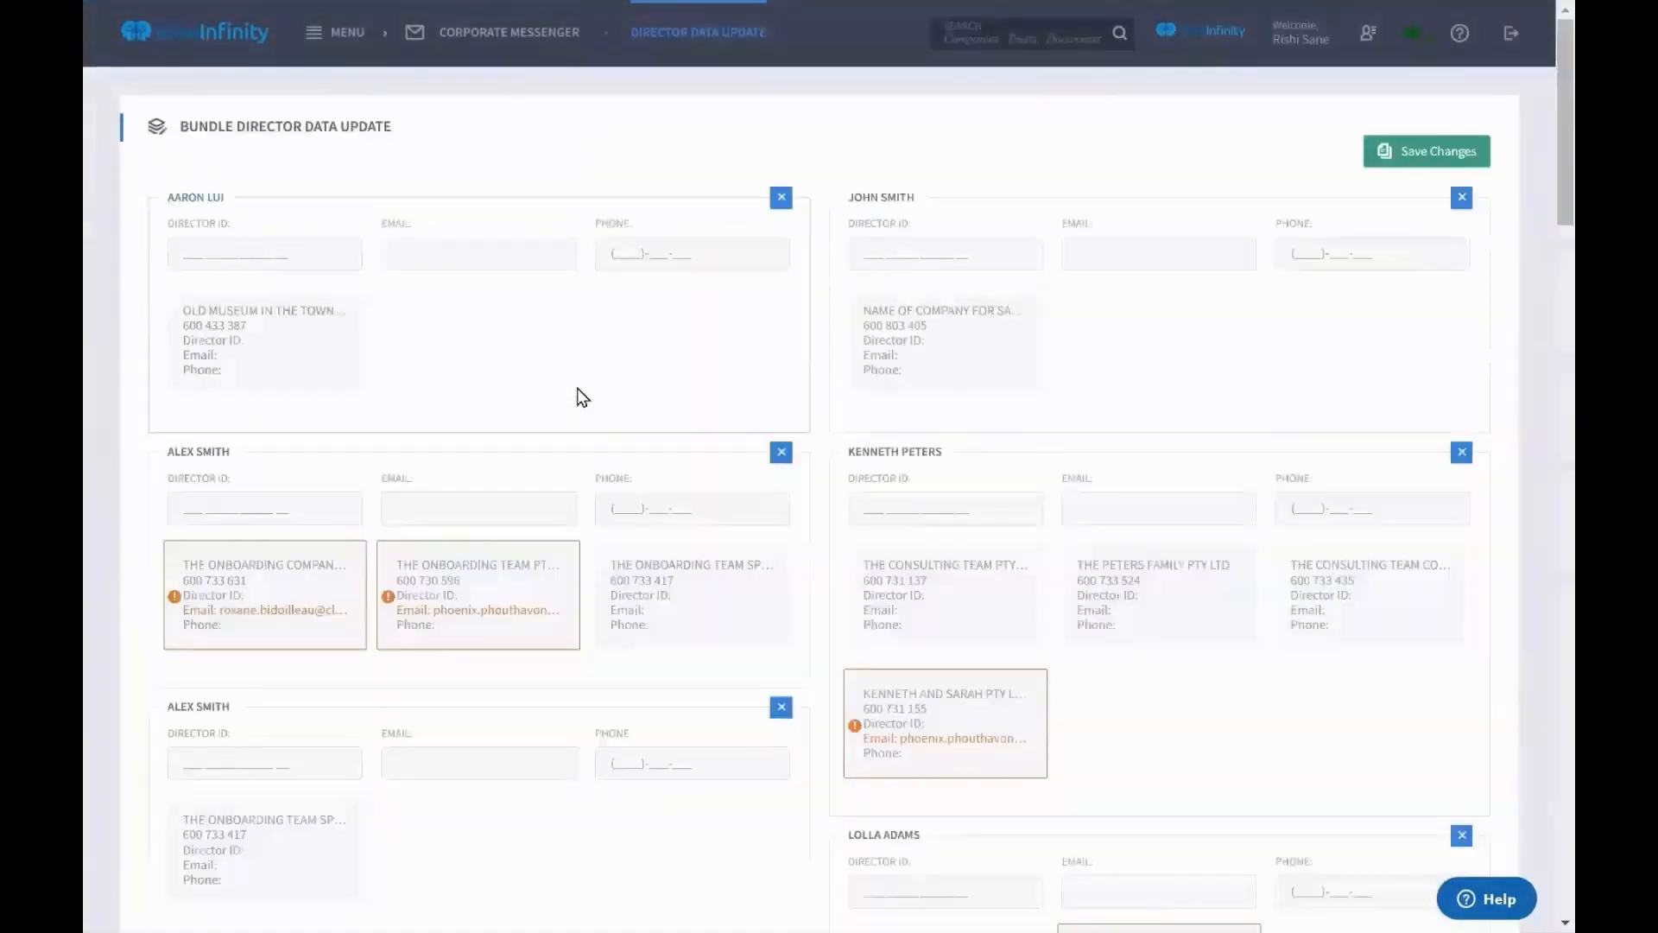
scroll(581, 396, down, 15)
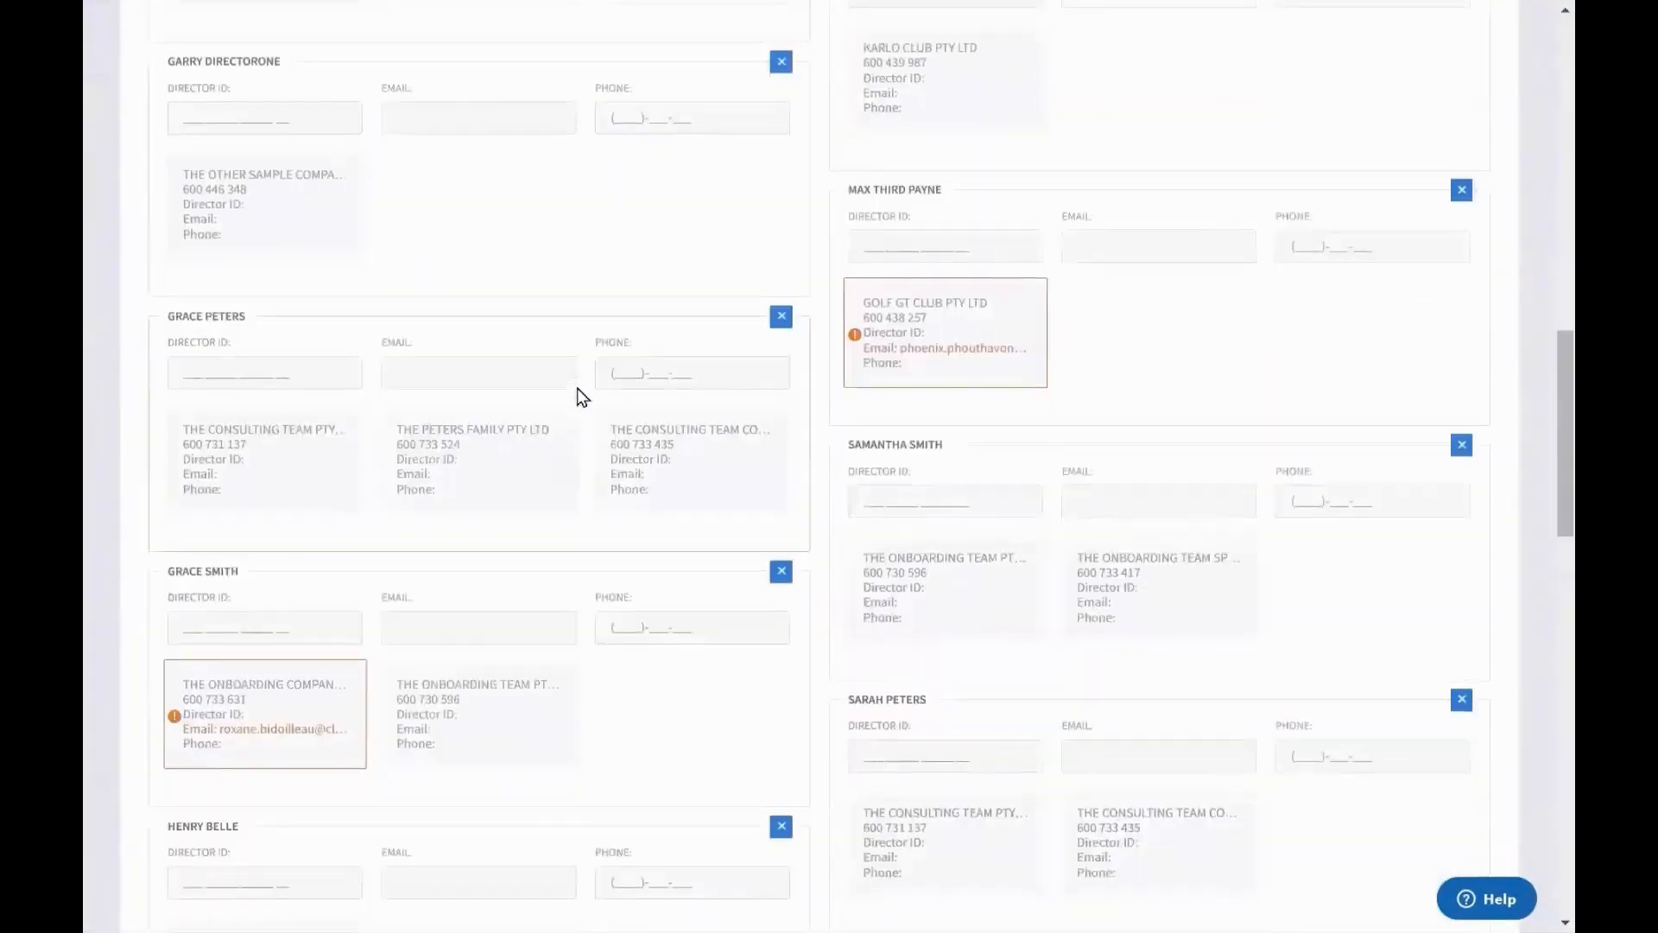
scroll(577, 394, up, 15)
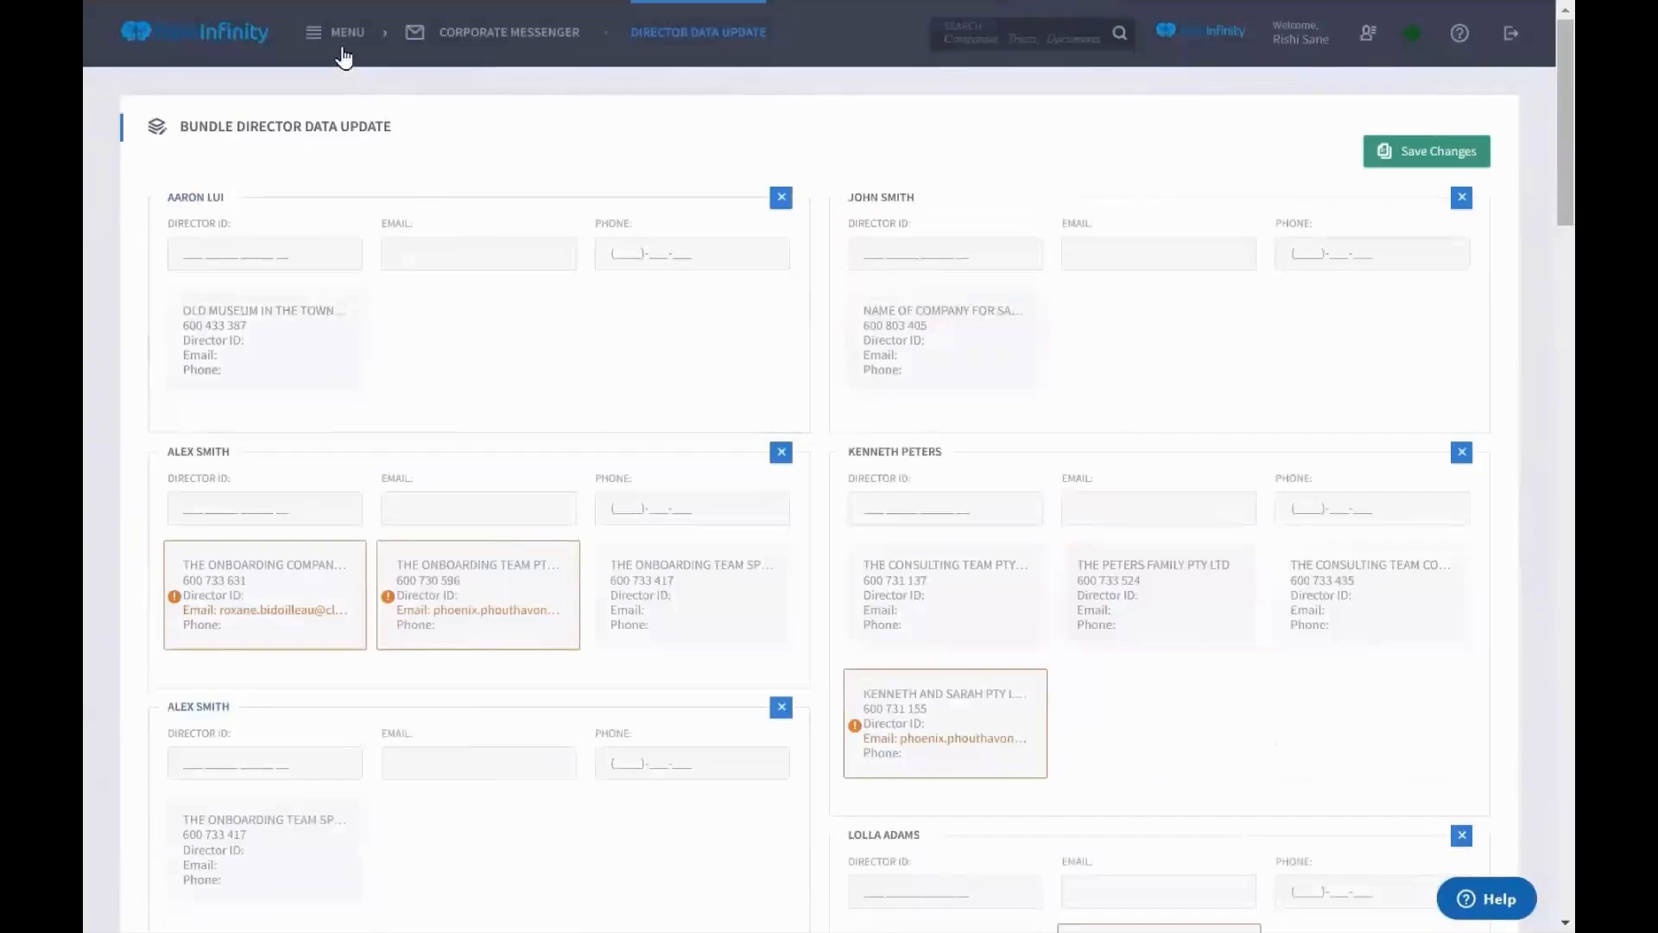
Reselect the nine Director ID companies and open the Bulk Director ID notifications page
click(338, 39)
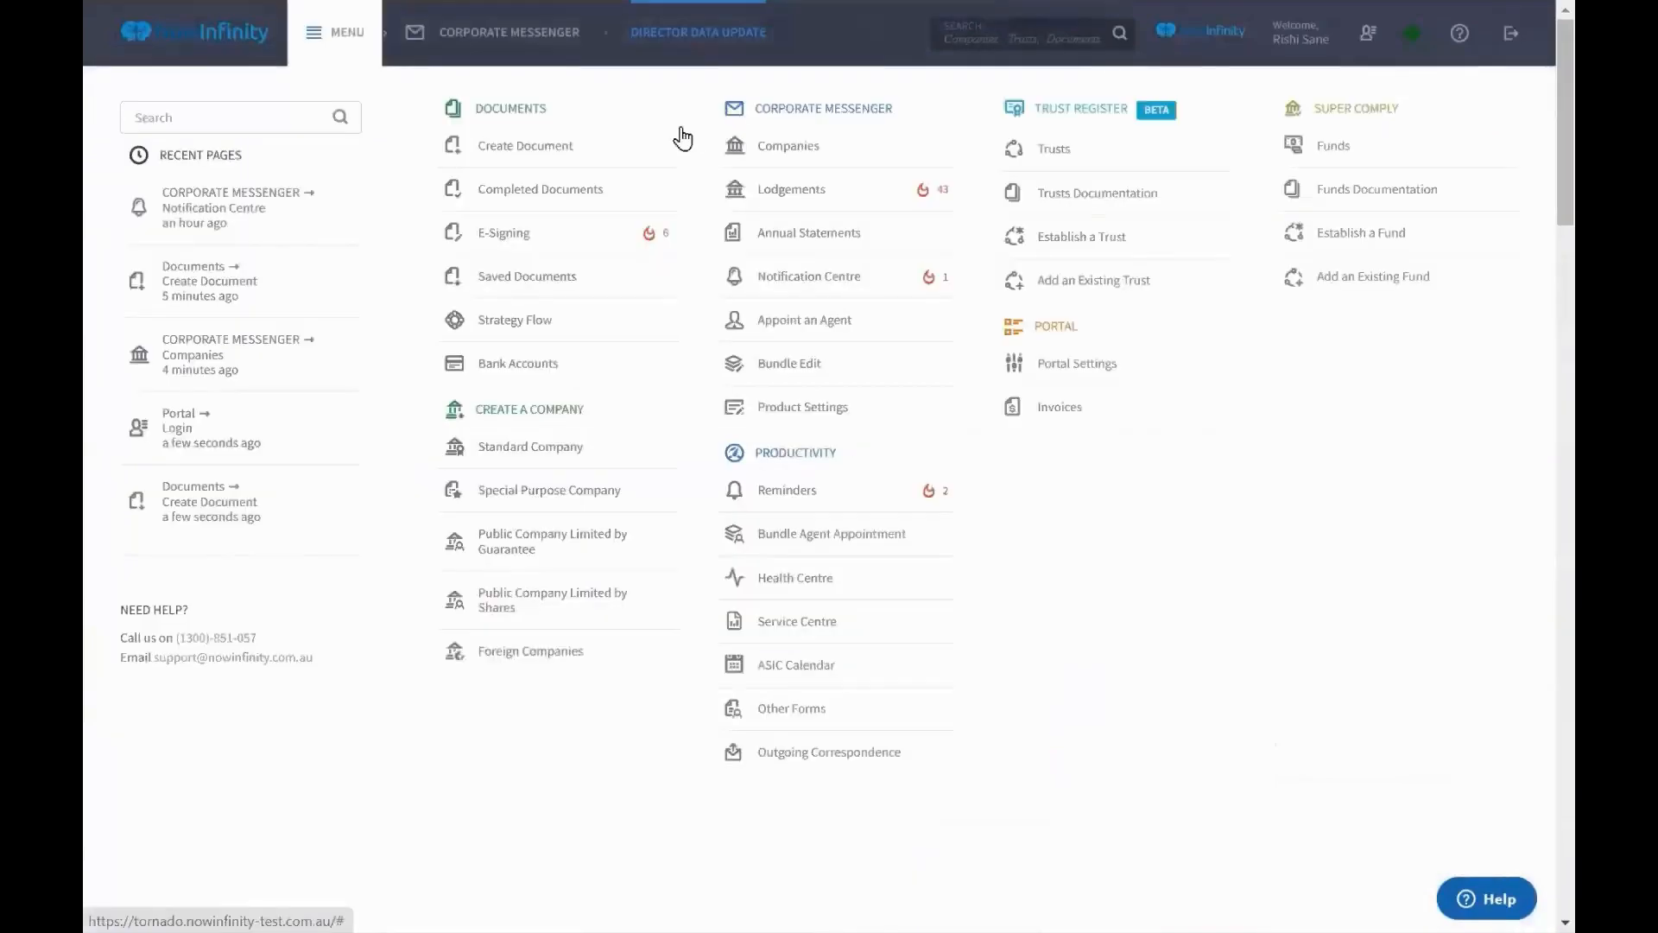
click(819, 148)
click(670, 207)
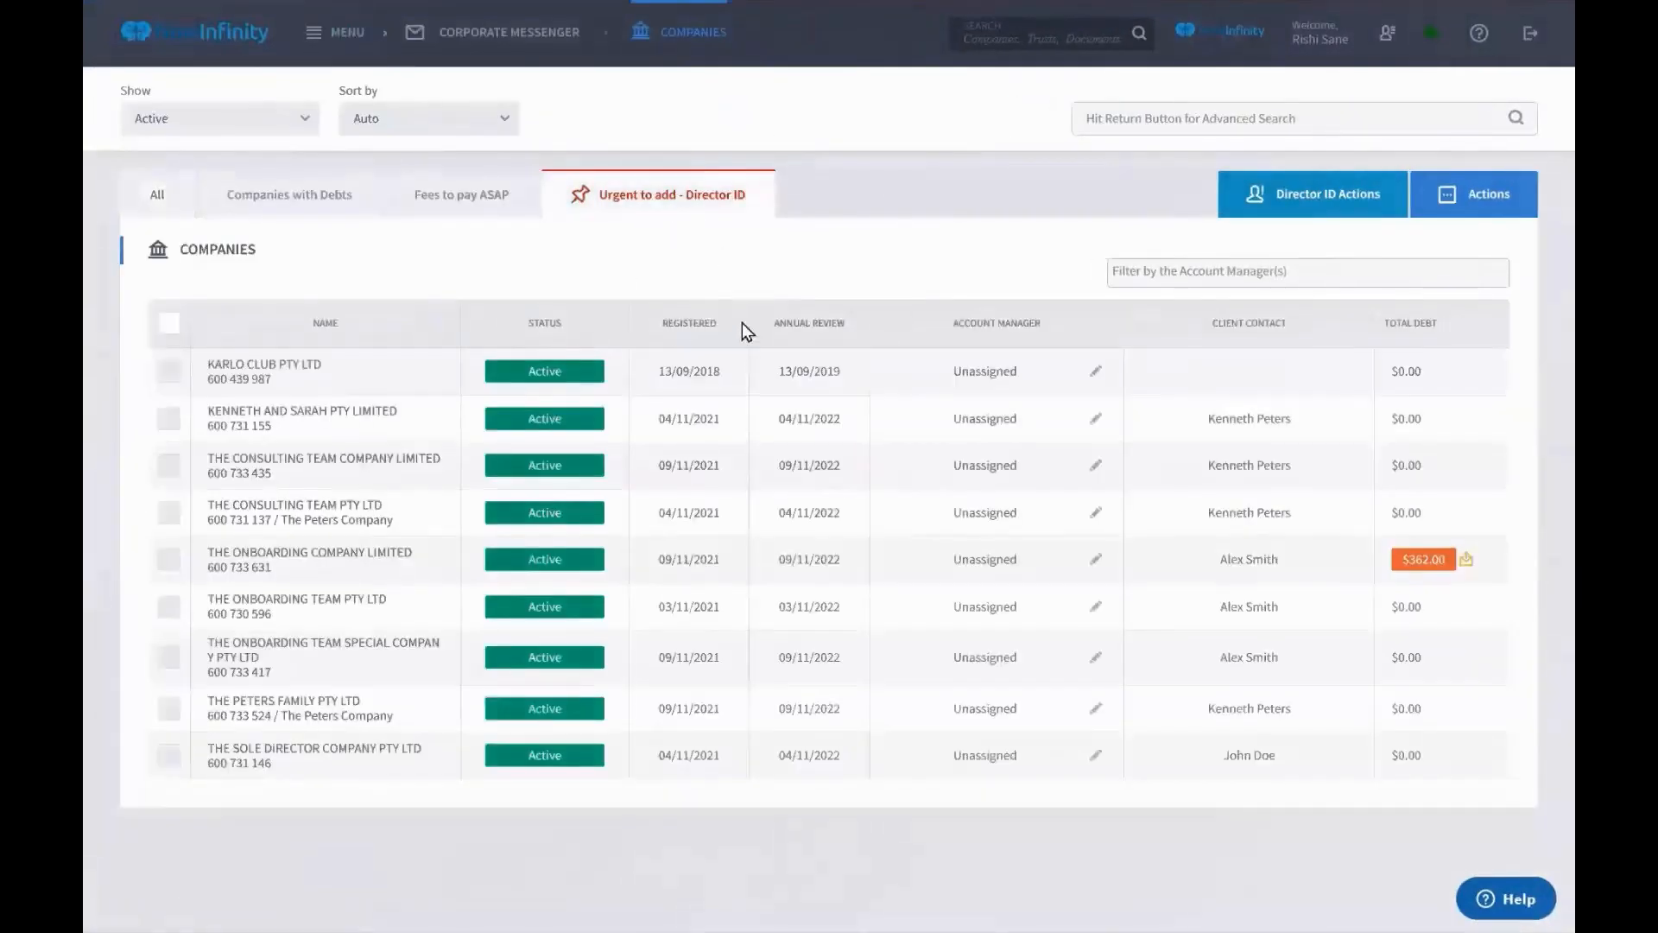
click(168, 324)
click(1296, 212)
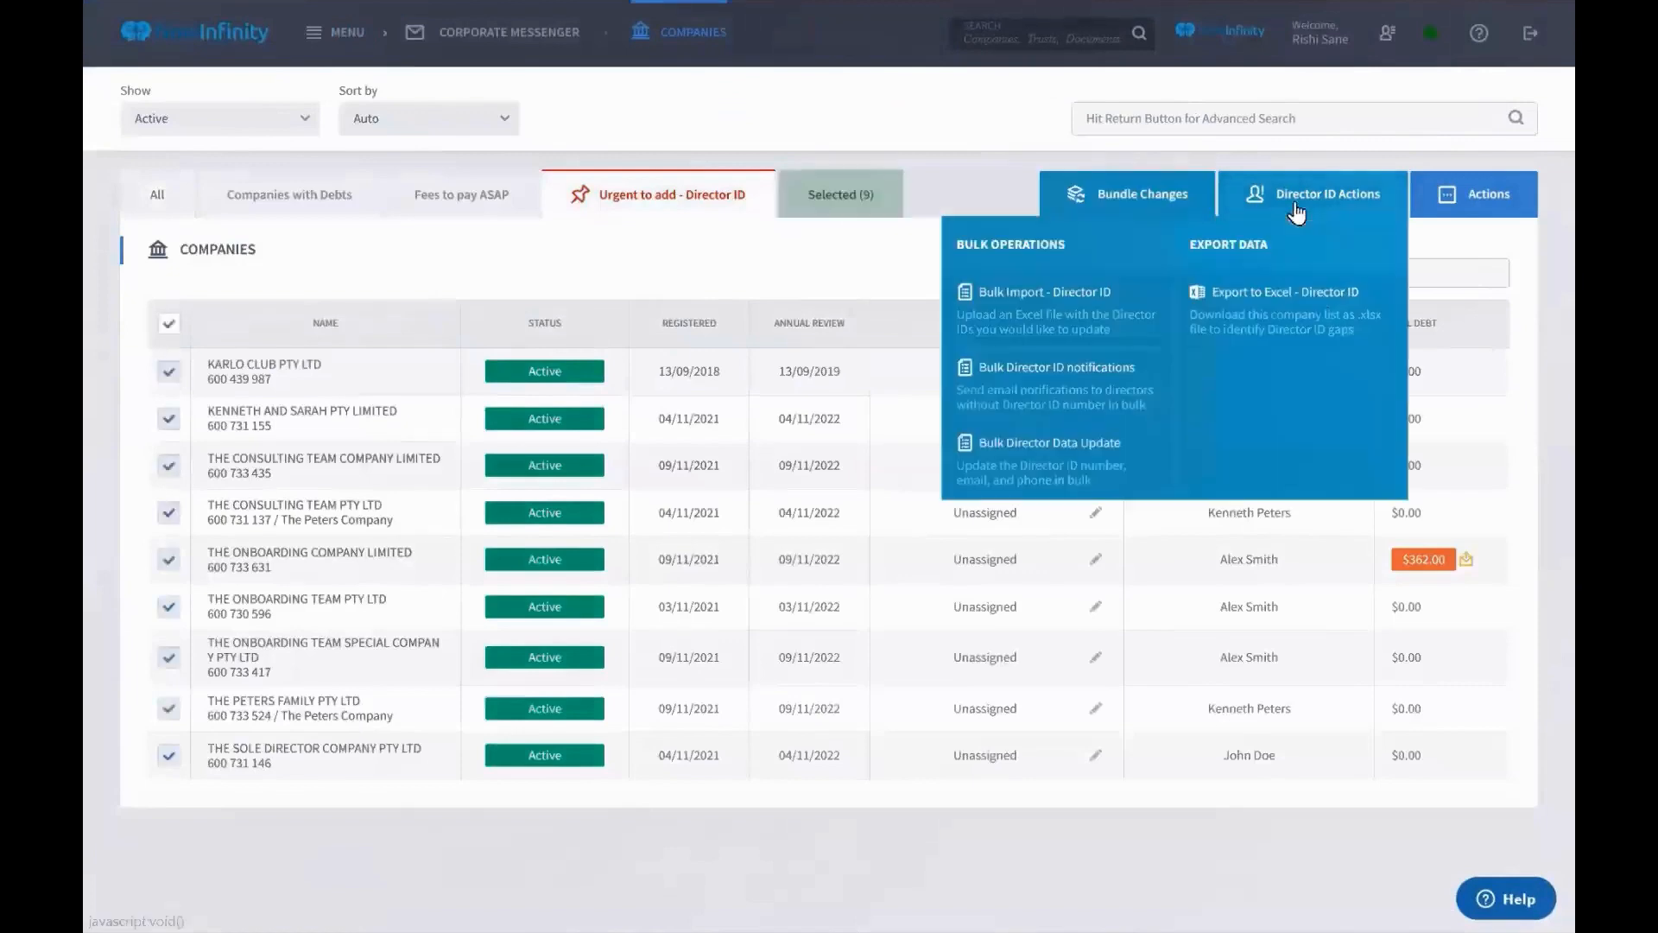
click(1048, 380)
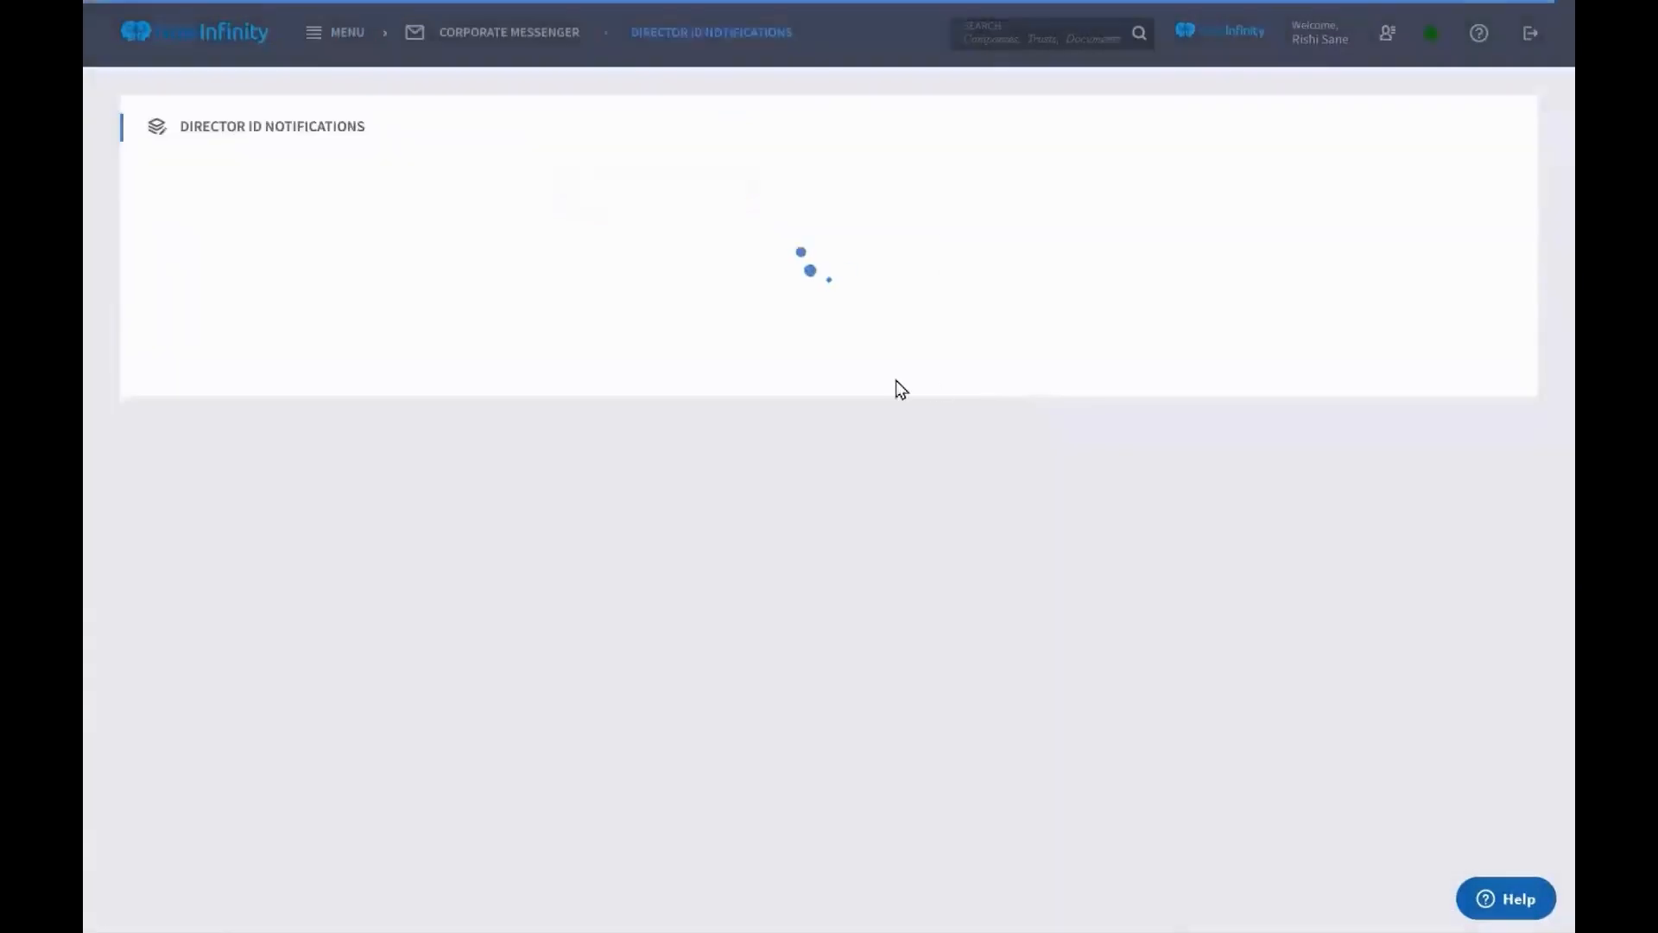
scroll(345, 511, down, 3)
scroll(345, 511, up, 3)
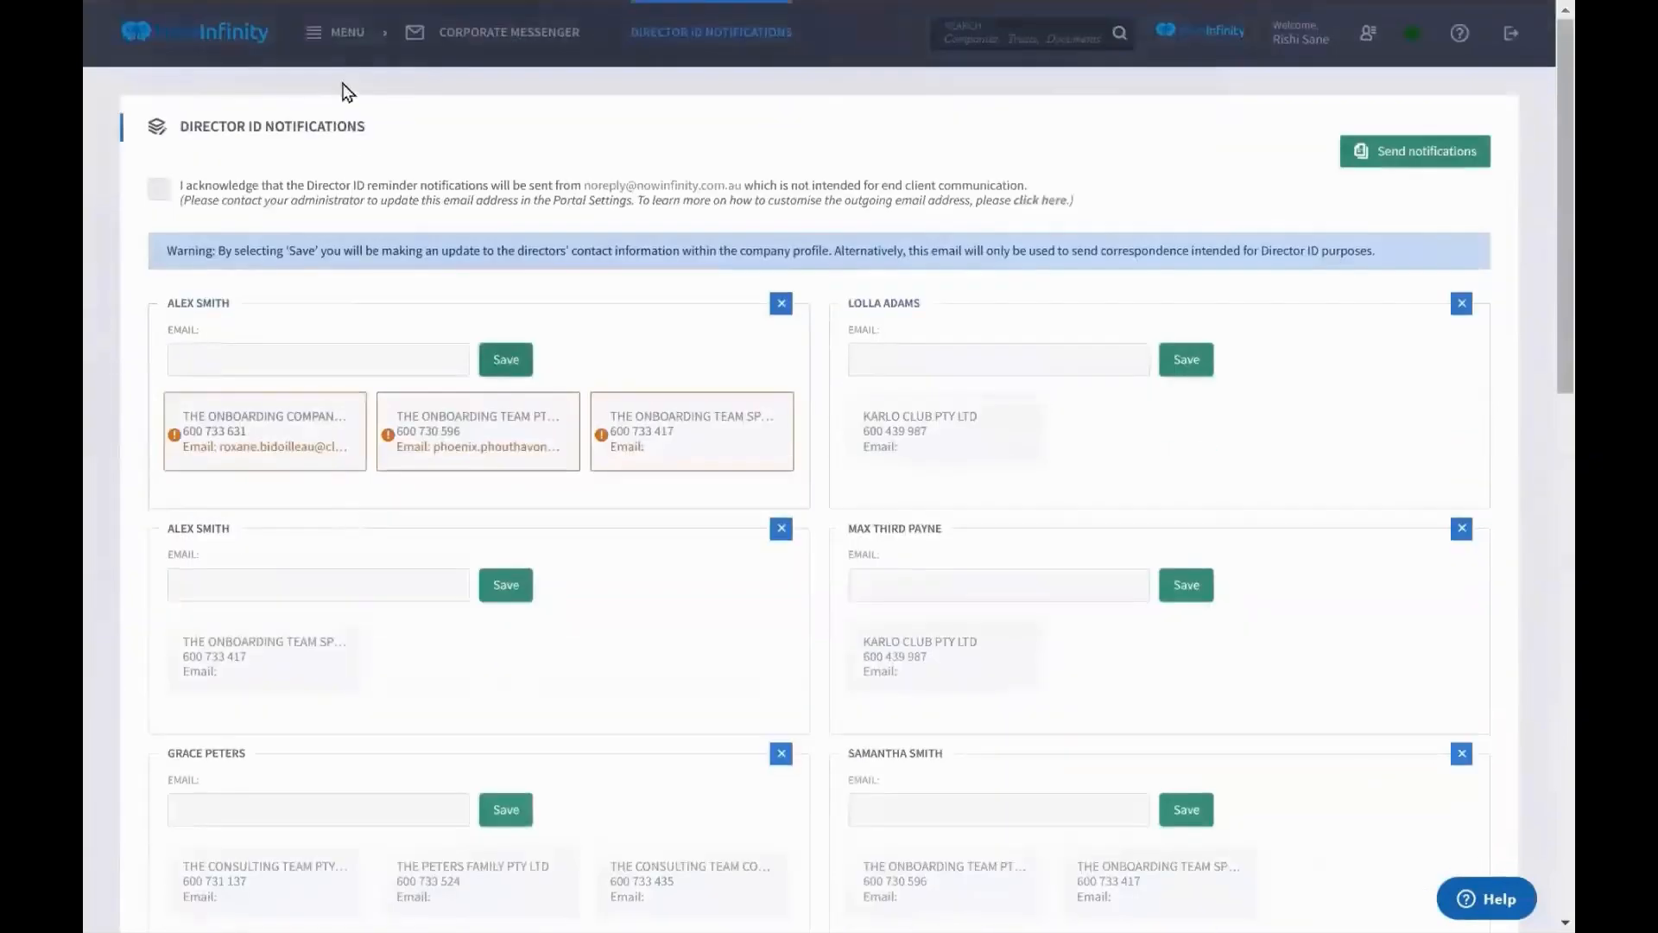
Open the email templates list in Product Settings
click(335, 37)
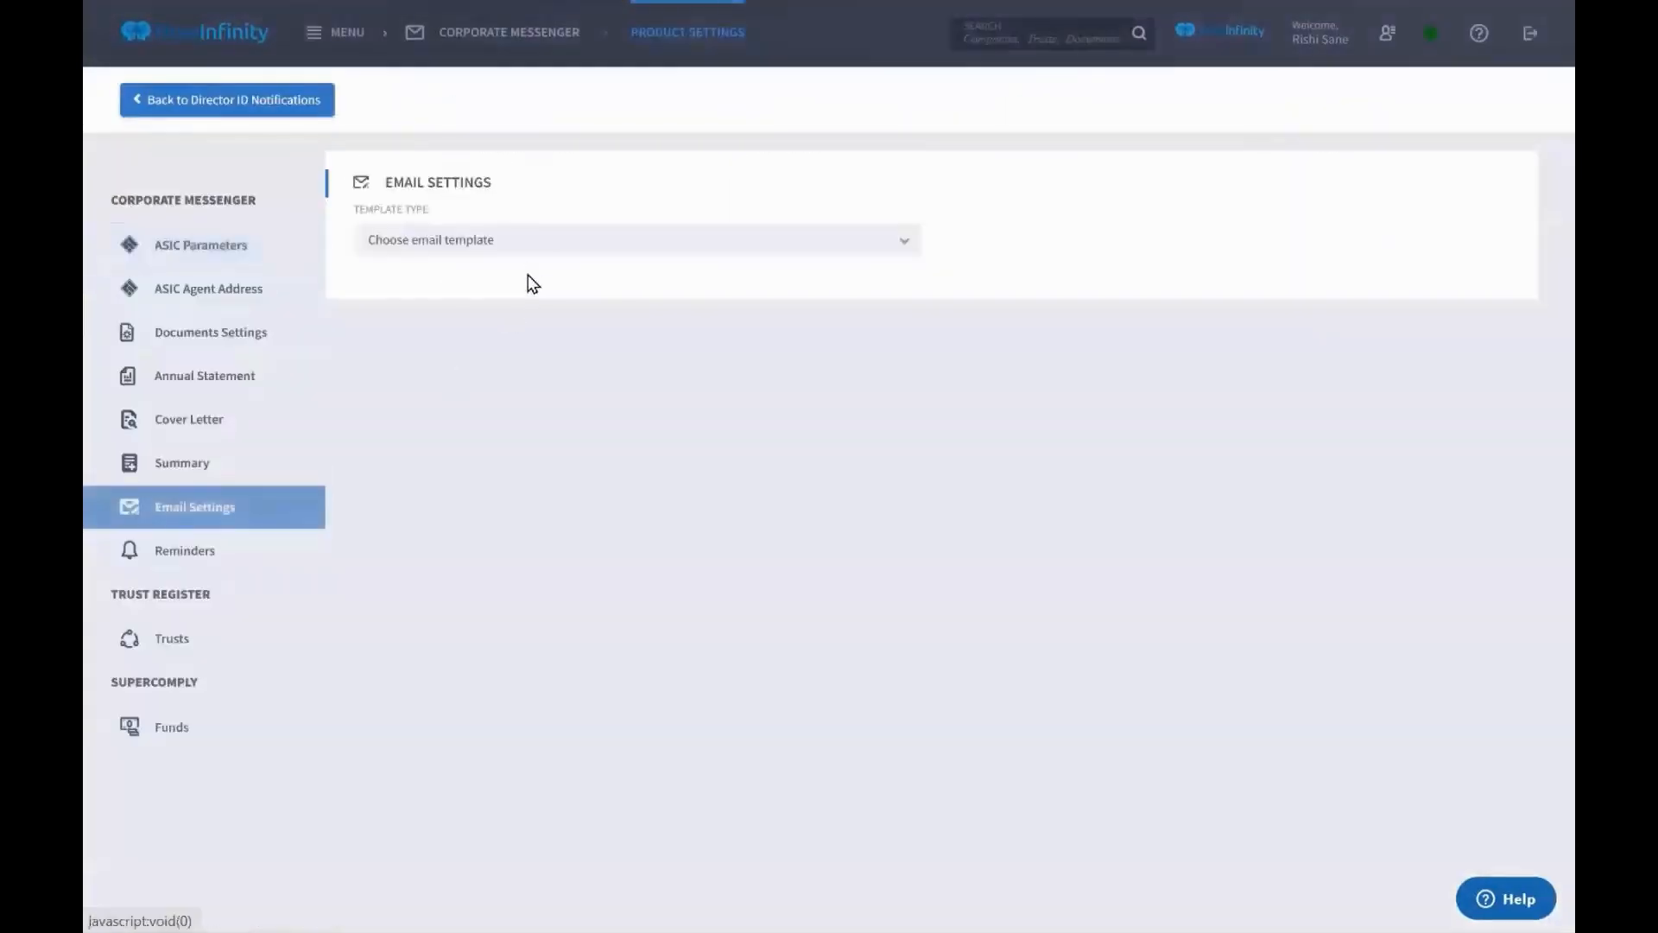
click(527, 246)
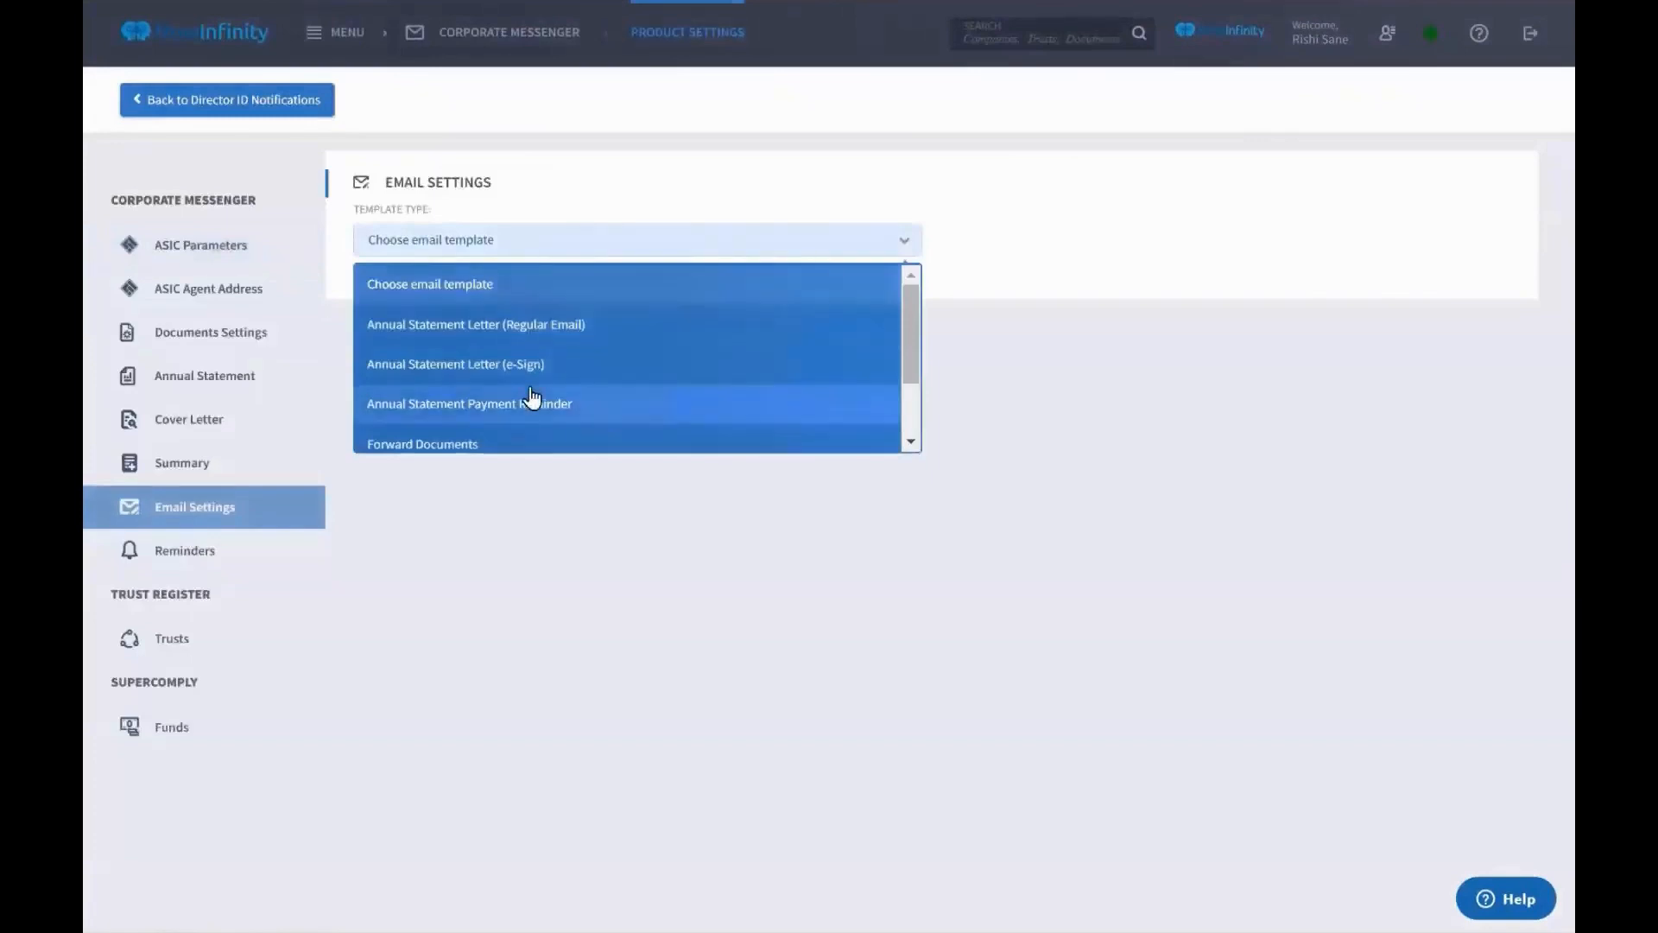
scroll(528, 395, down, 2)
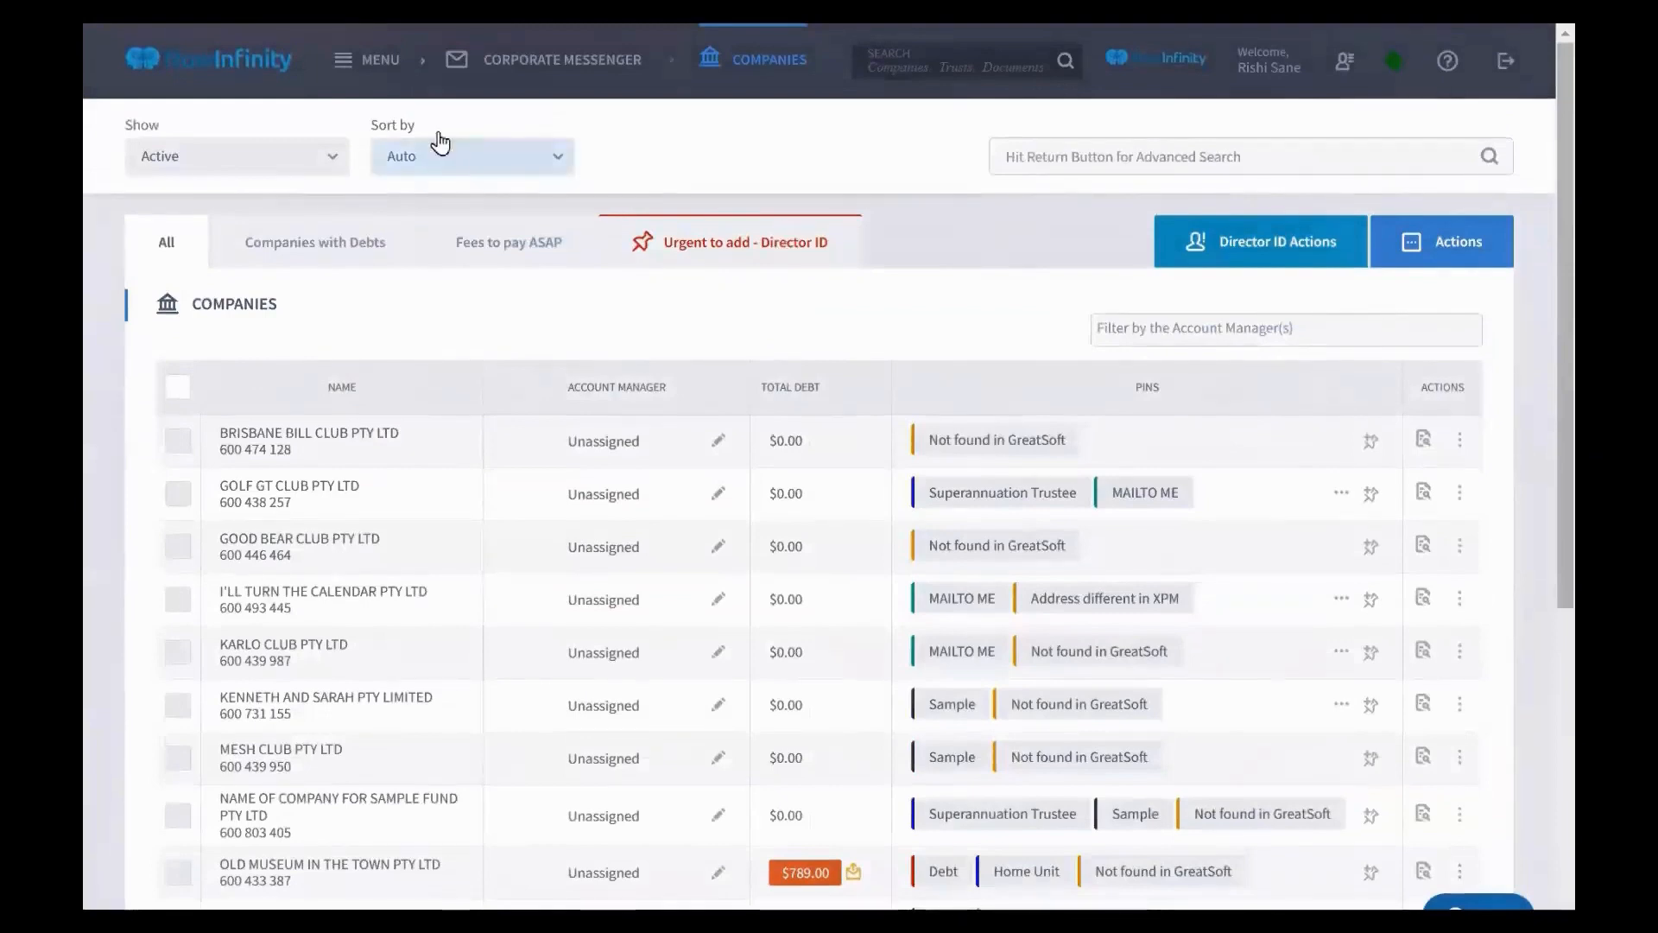
click(384, 71)
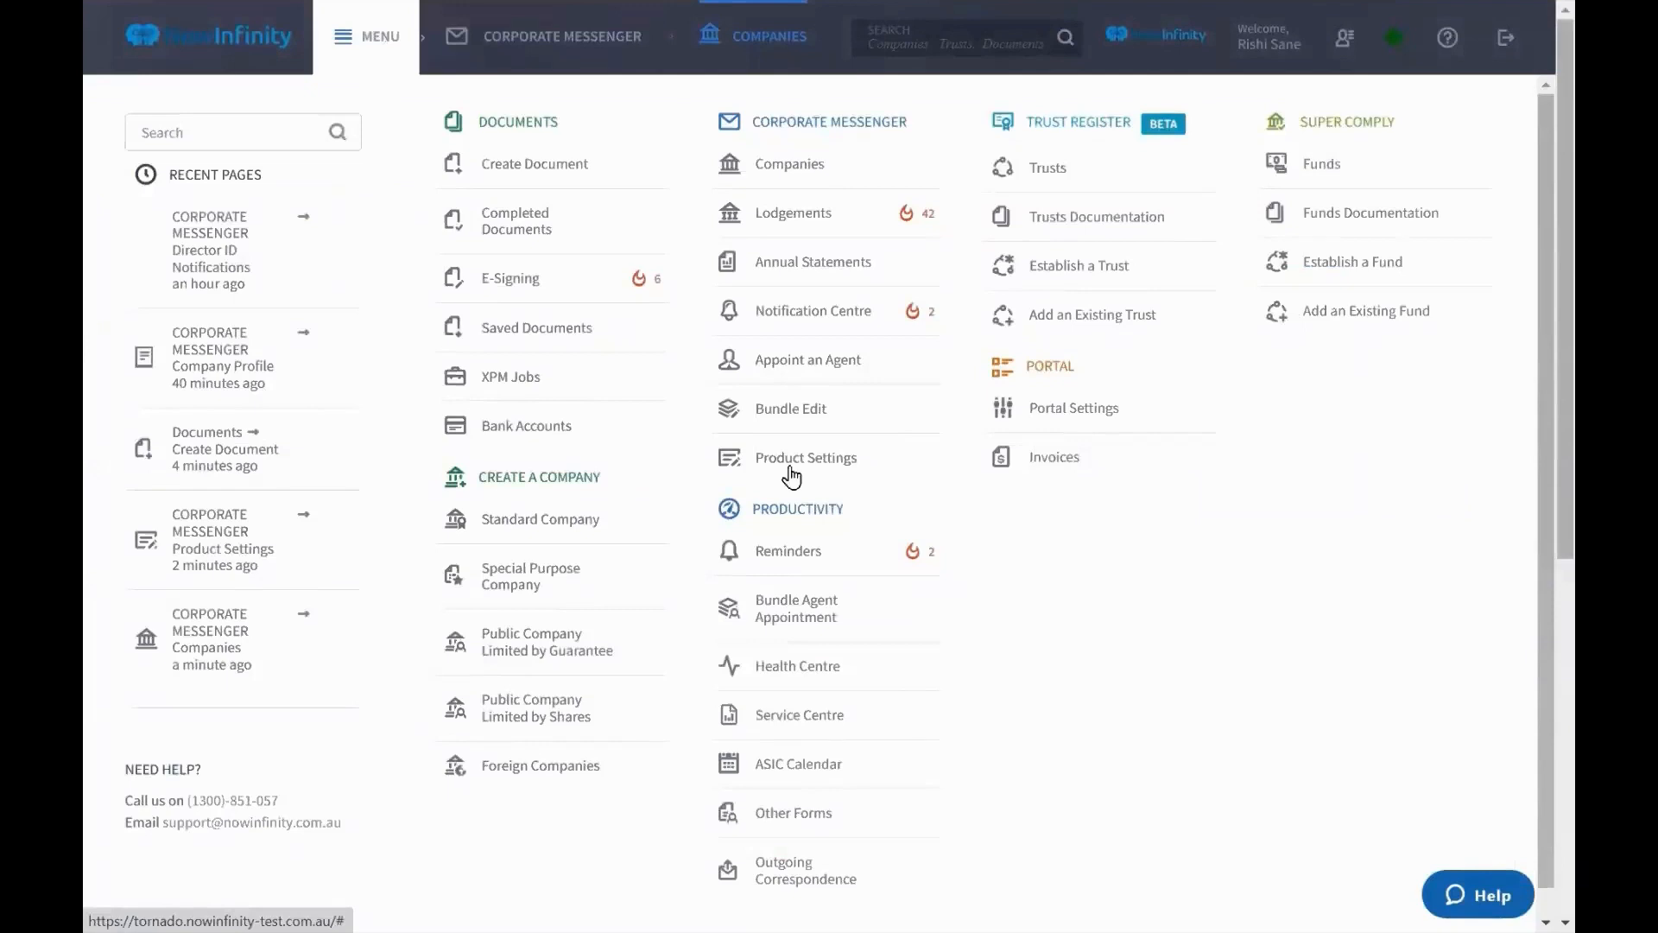
click(195, 496)
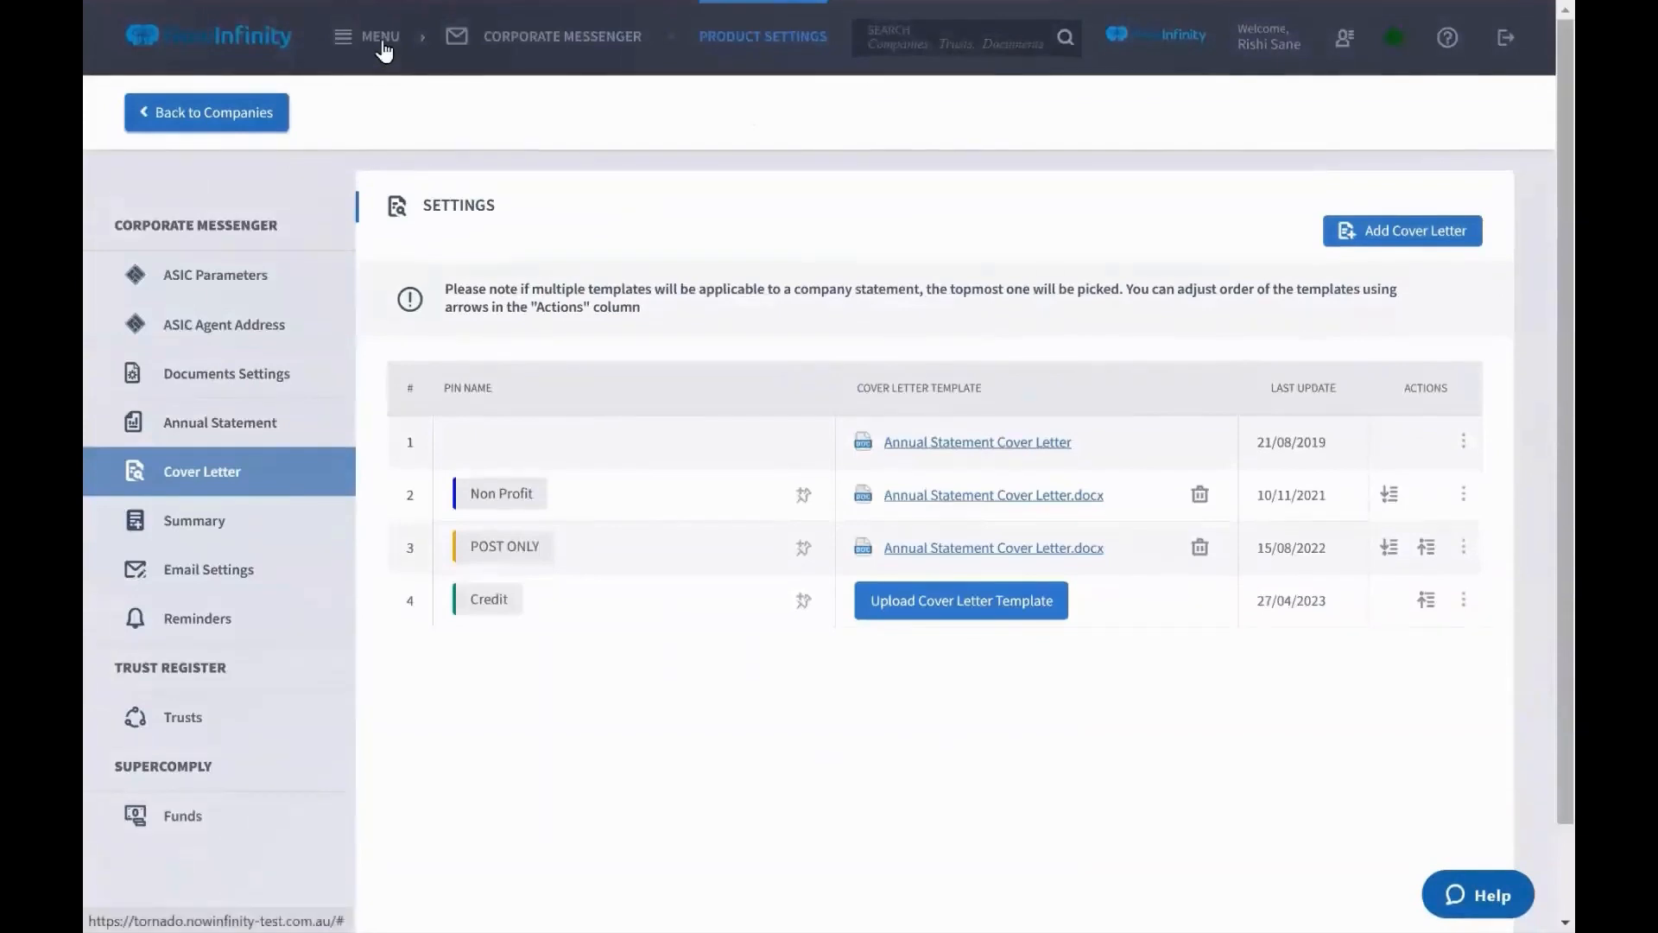
click(384, 50)
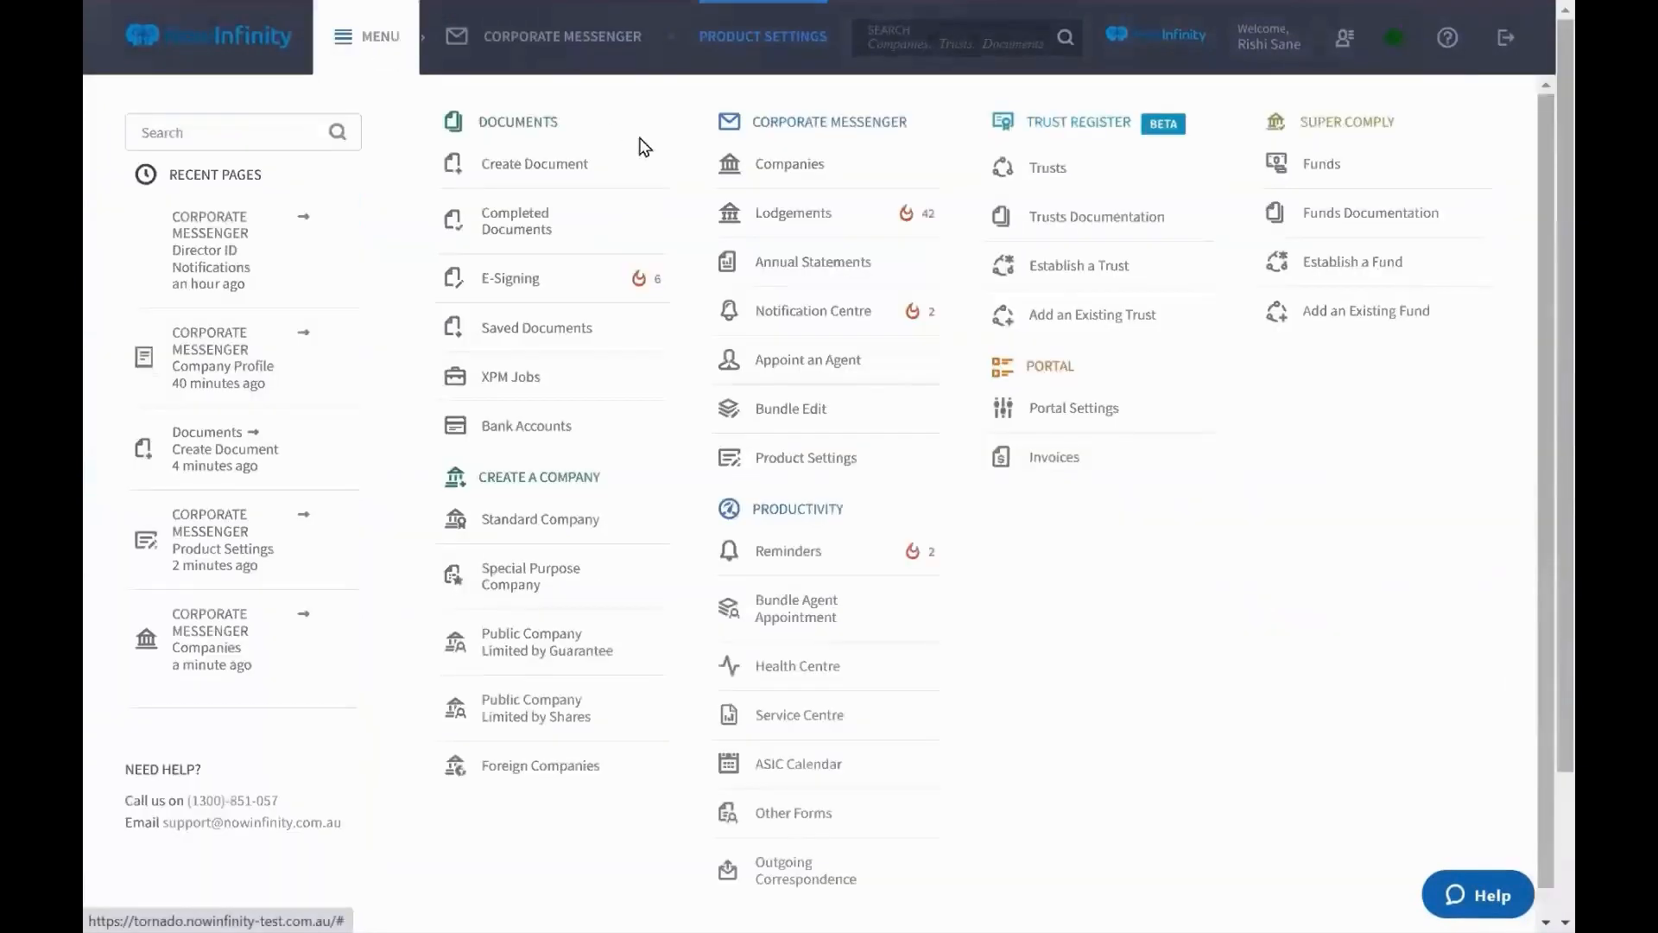
click(775, 167)
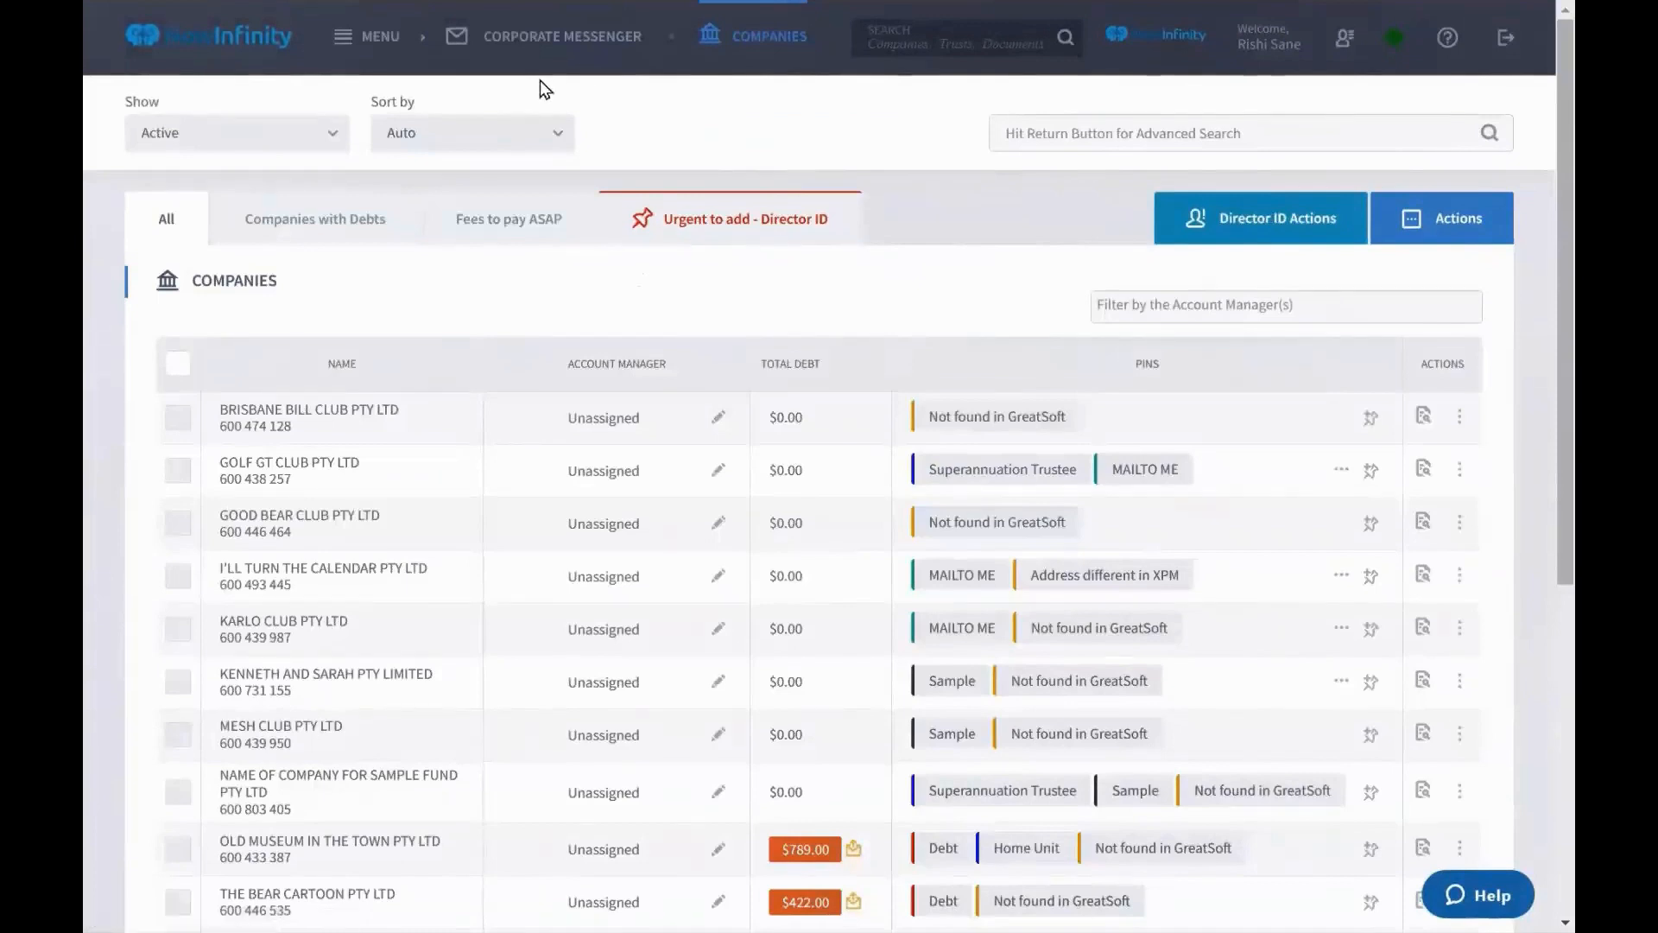
Create a new pin labelled PaidUpfront
click(1428, 241)
click(1393, 344)
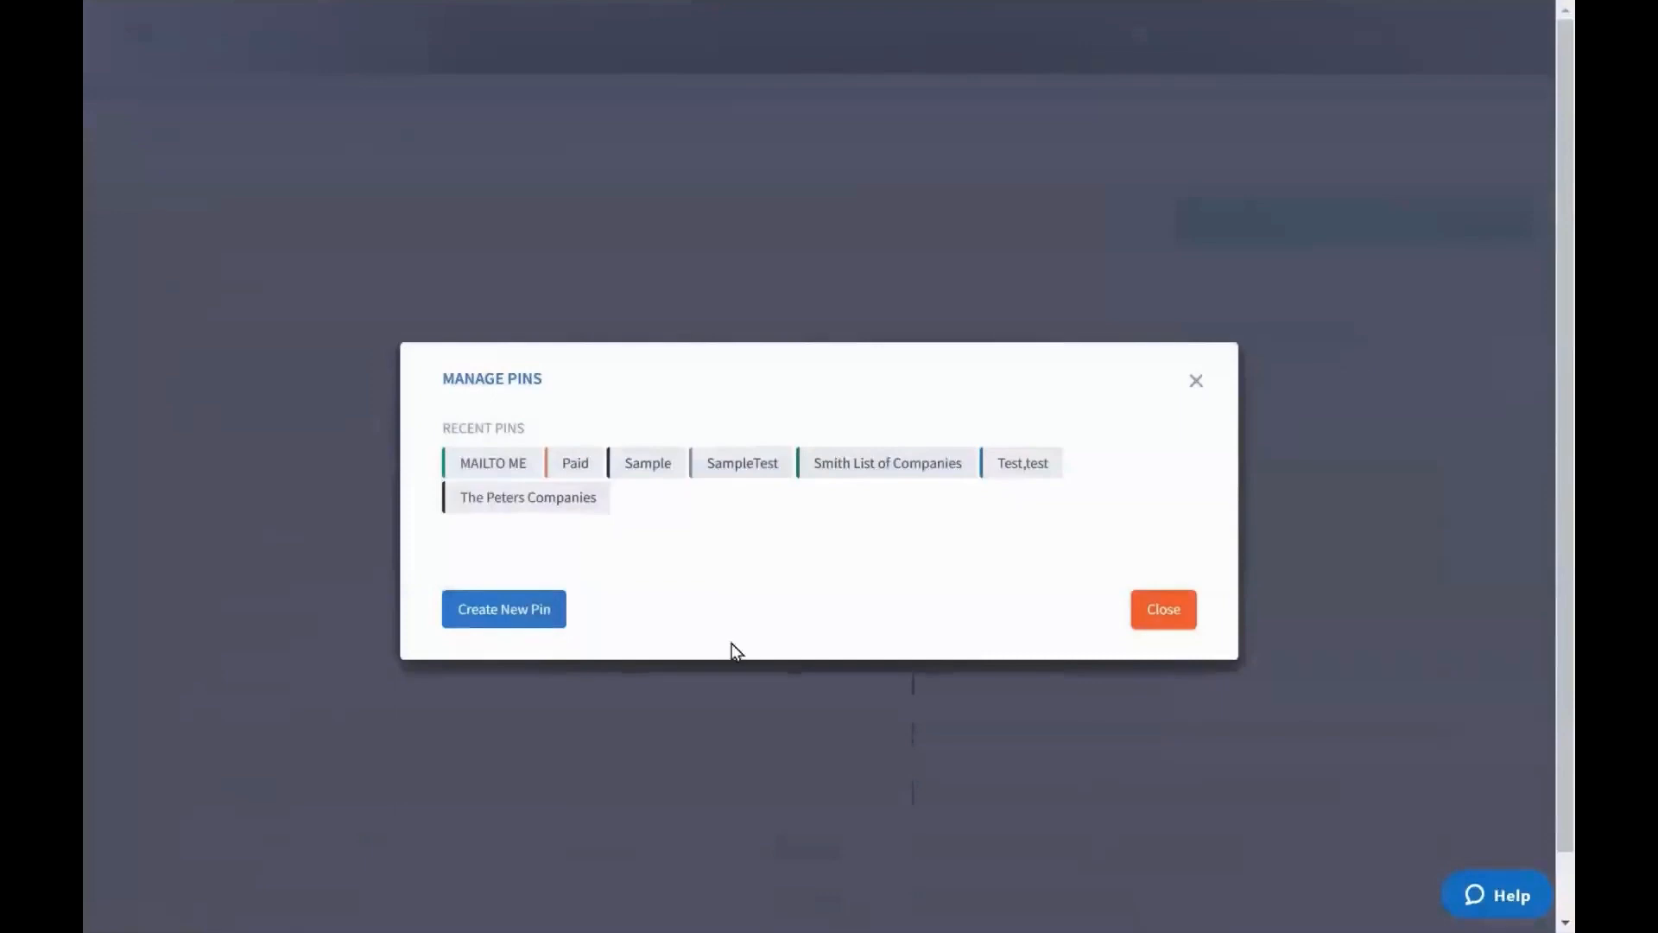
click(505, 611)
click(593, 448)
text(P)
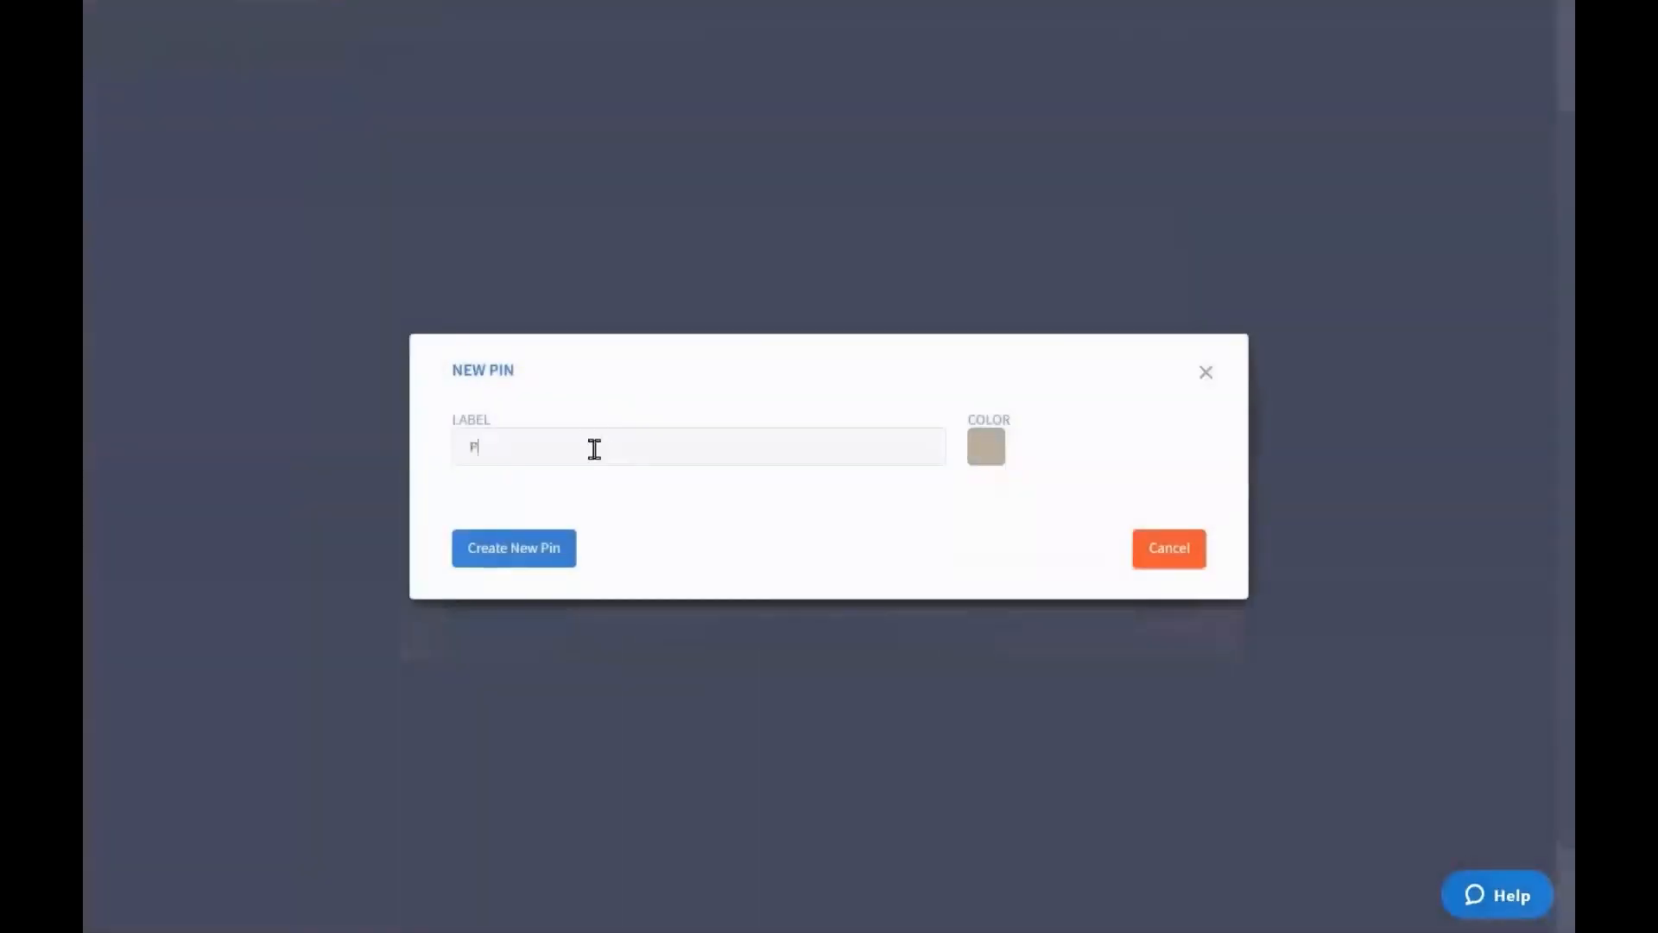
text(aidUpfront)
click(541, 562)
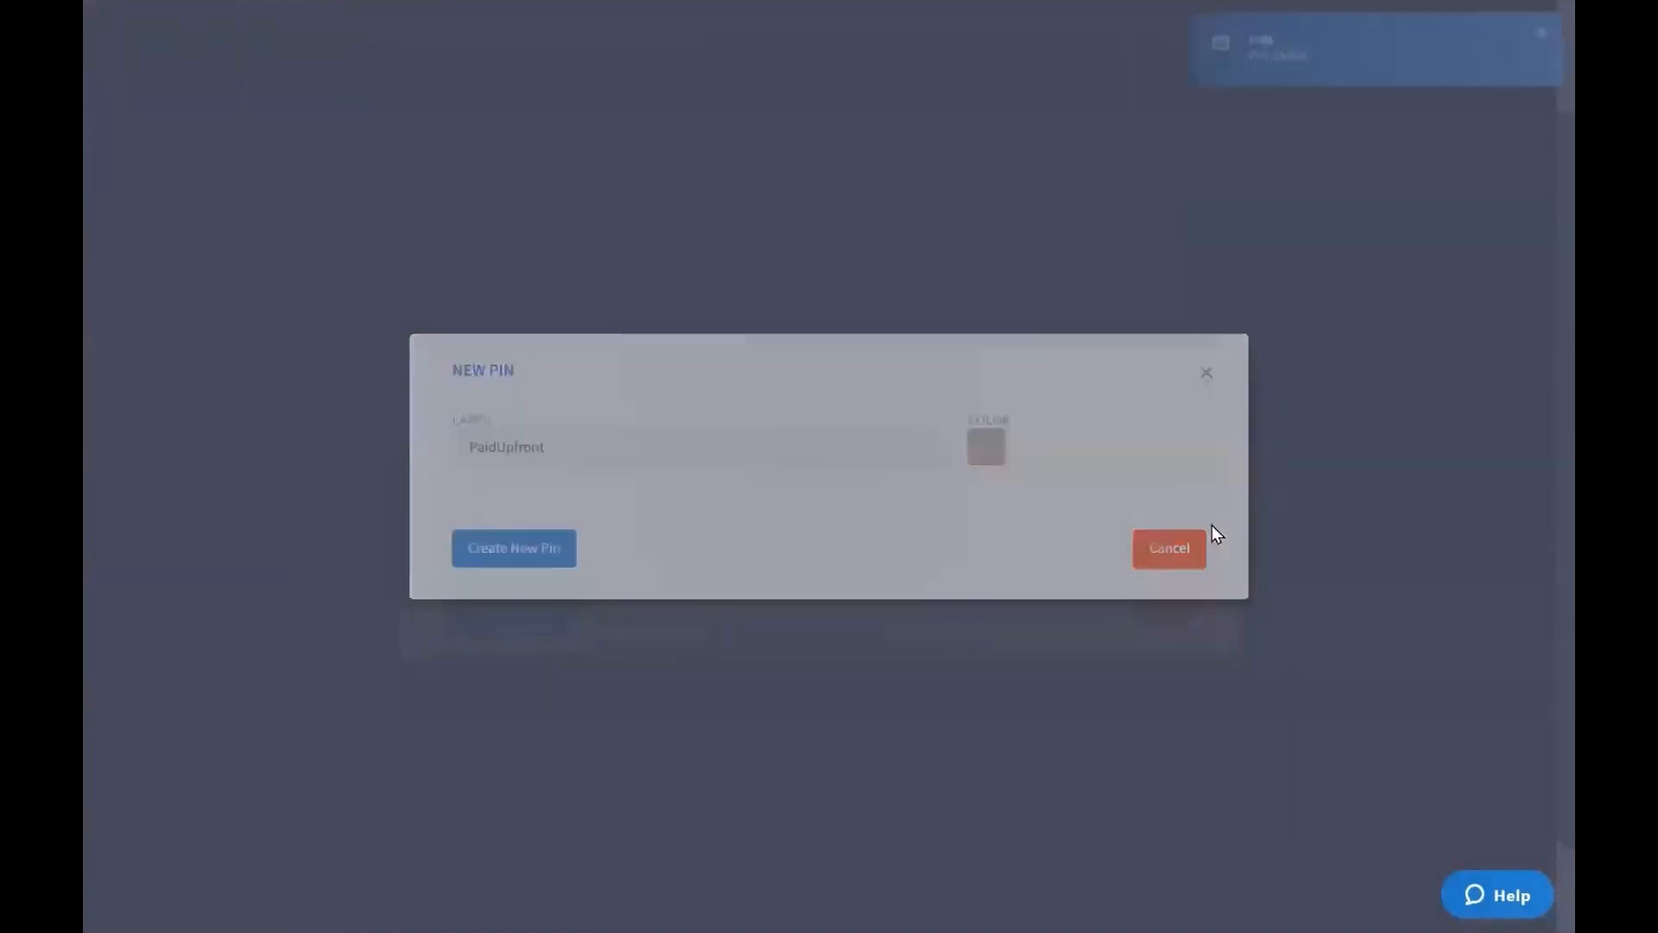
click(1185, 617)
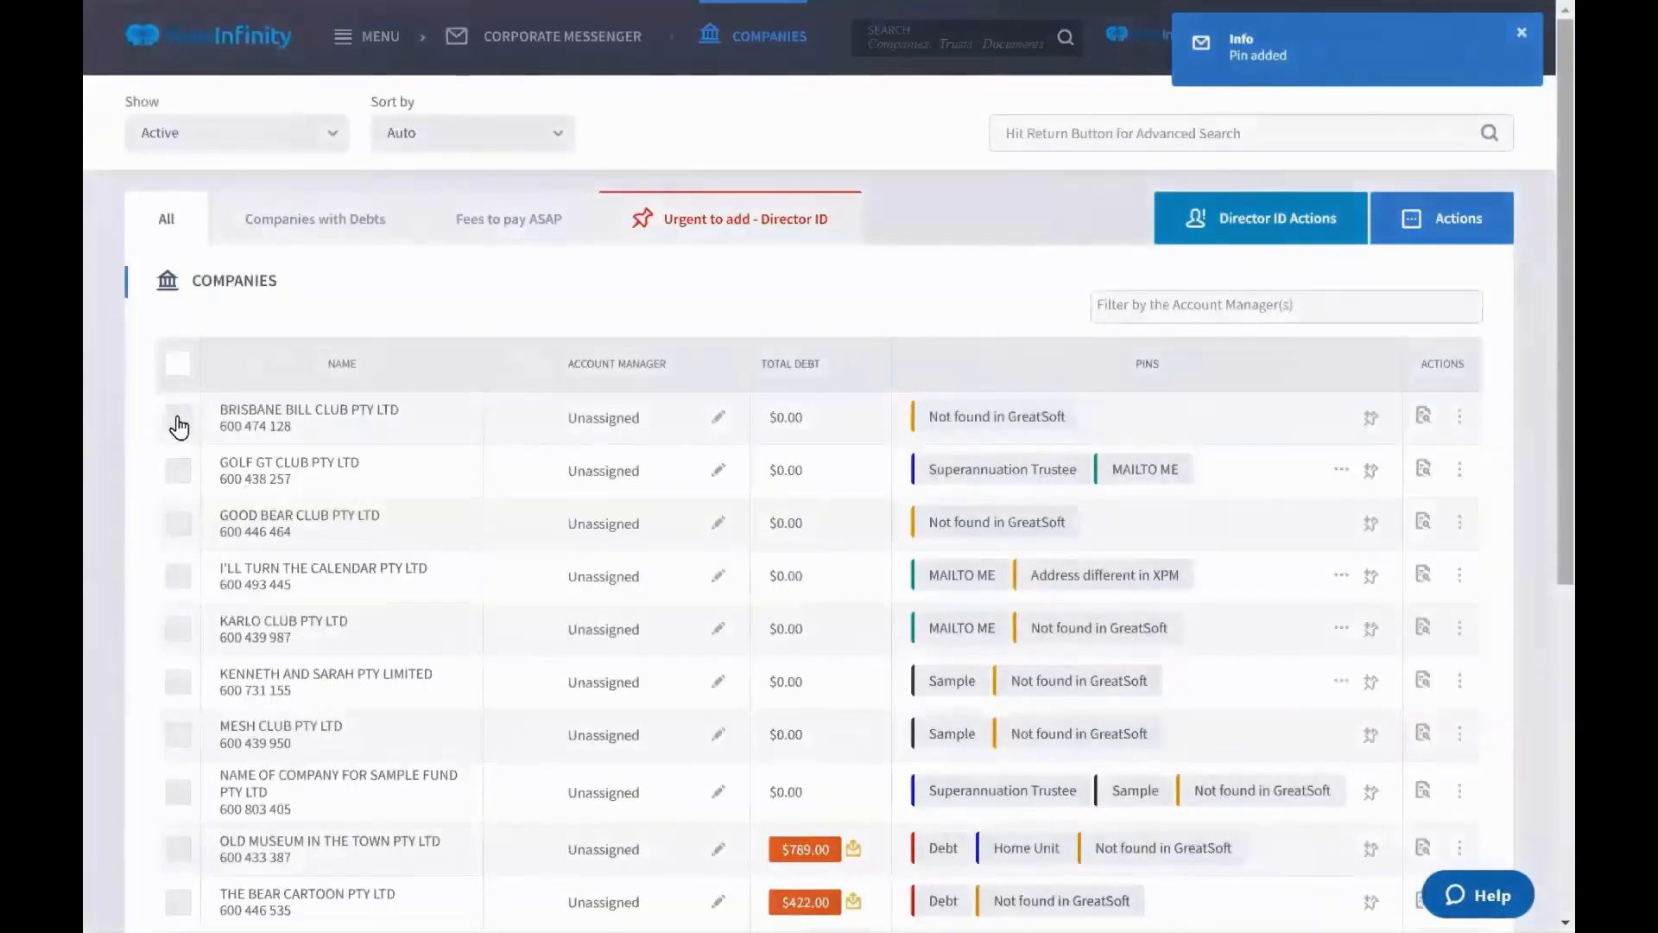
Apply the PaidUpfront pin to Brisbane Bill Club, Golf GT Club and Good Bear Club
click(177, 421)
click(178, 523)
click(177, 577)
click(1459, 252)
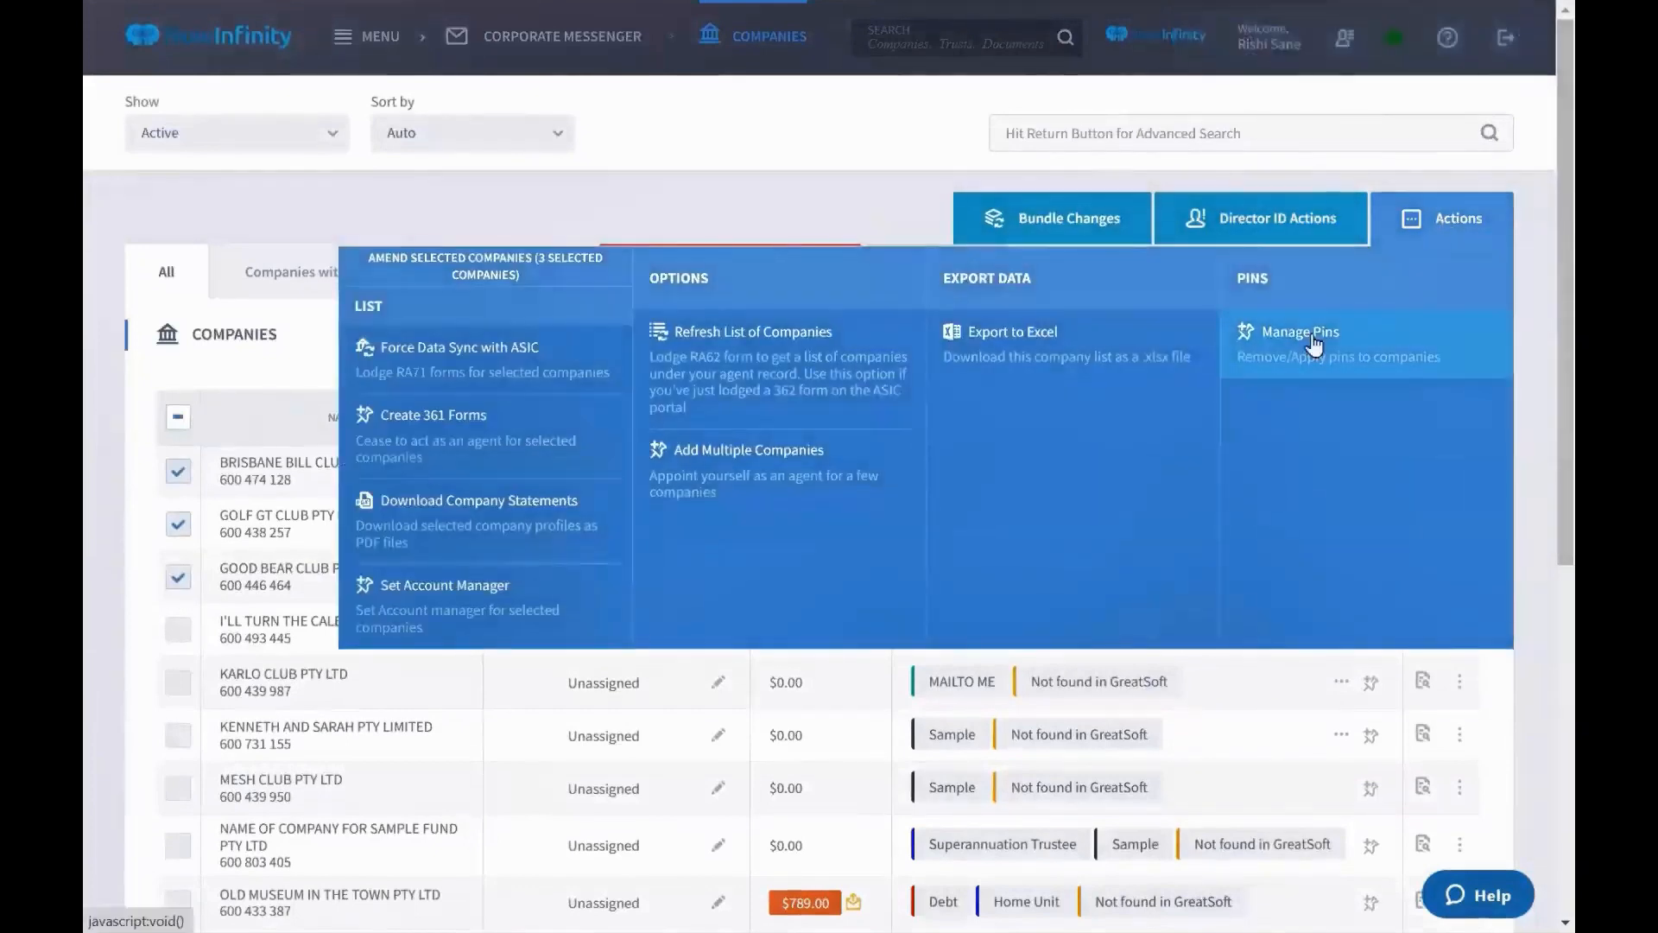
click(1307, 335)
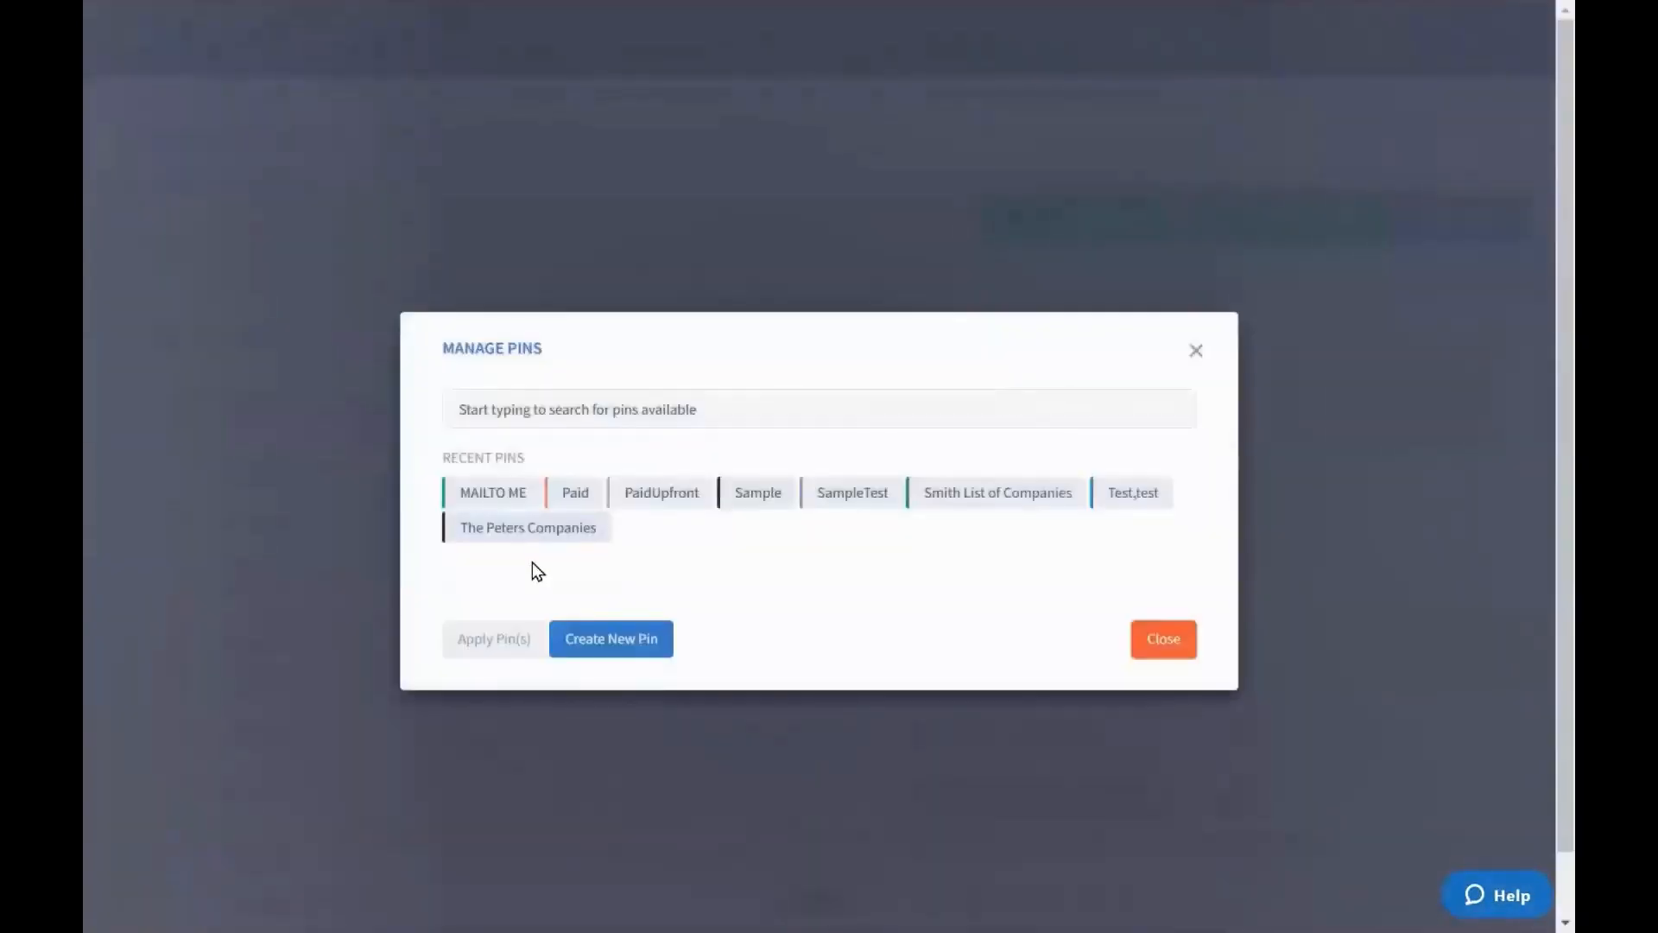
click(675, 506)
click(513, 643)
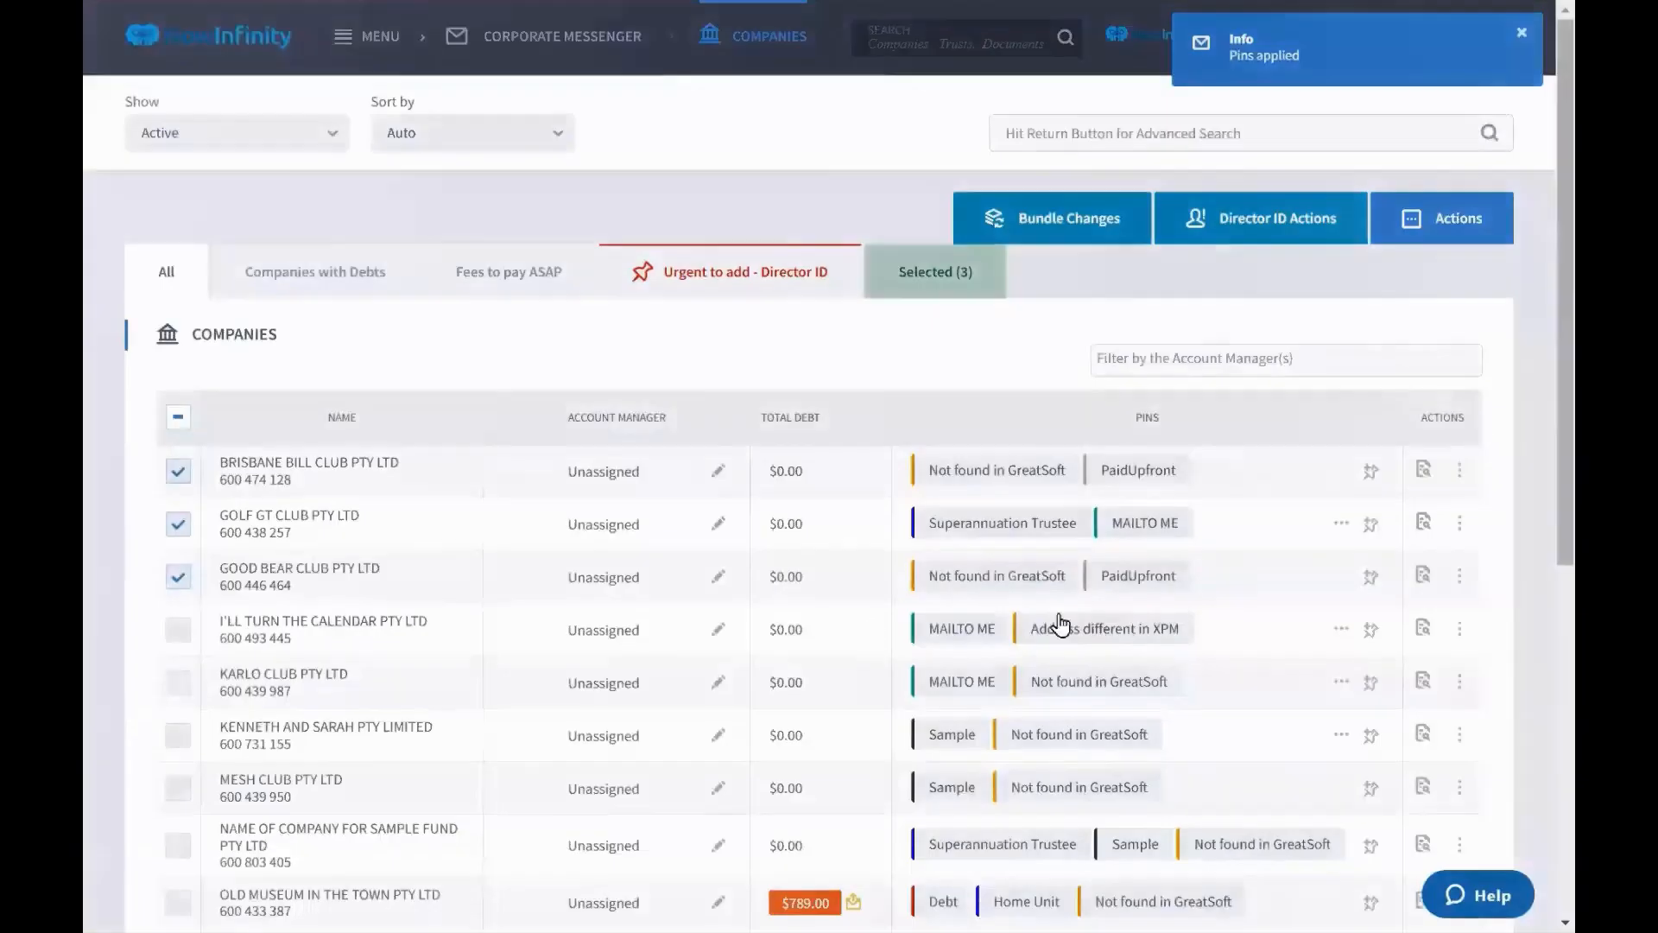
Add a PaidUpfront tab listing its three companies, then return to the full list
click(178, 417)
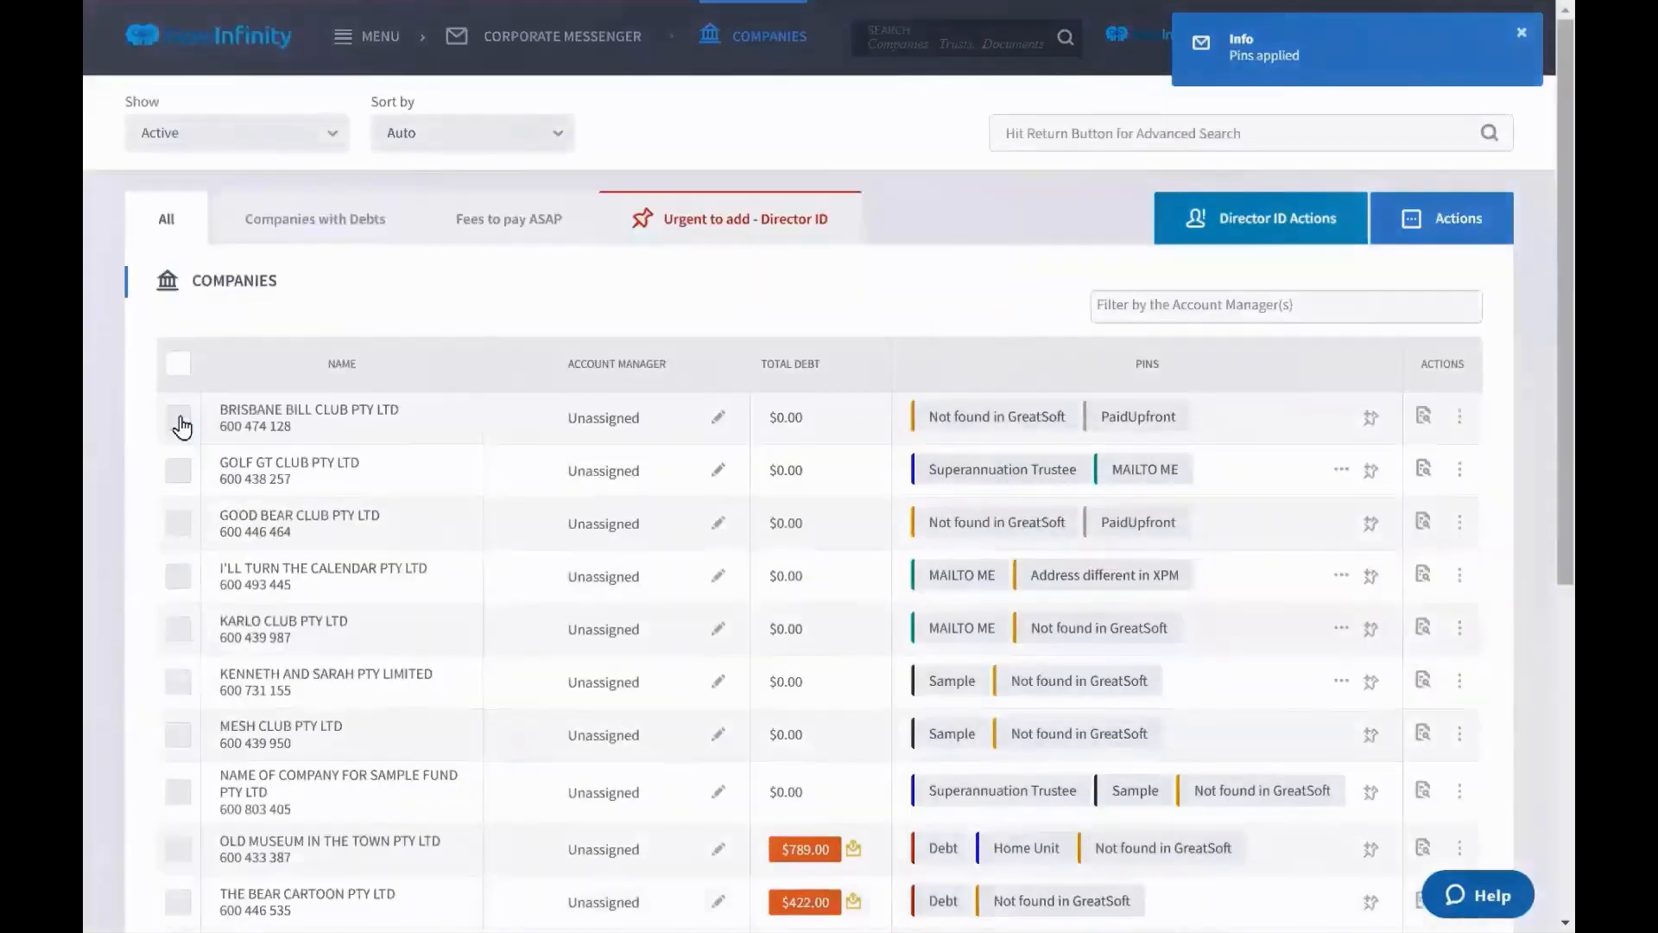
click(1155, 431)
click(683, 220)
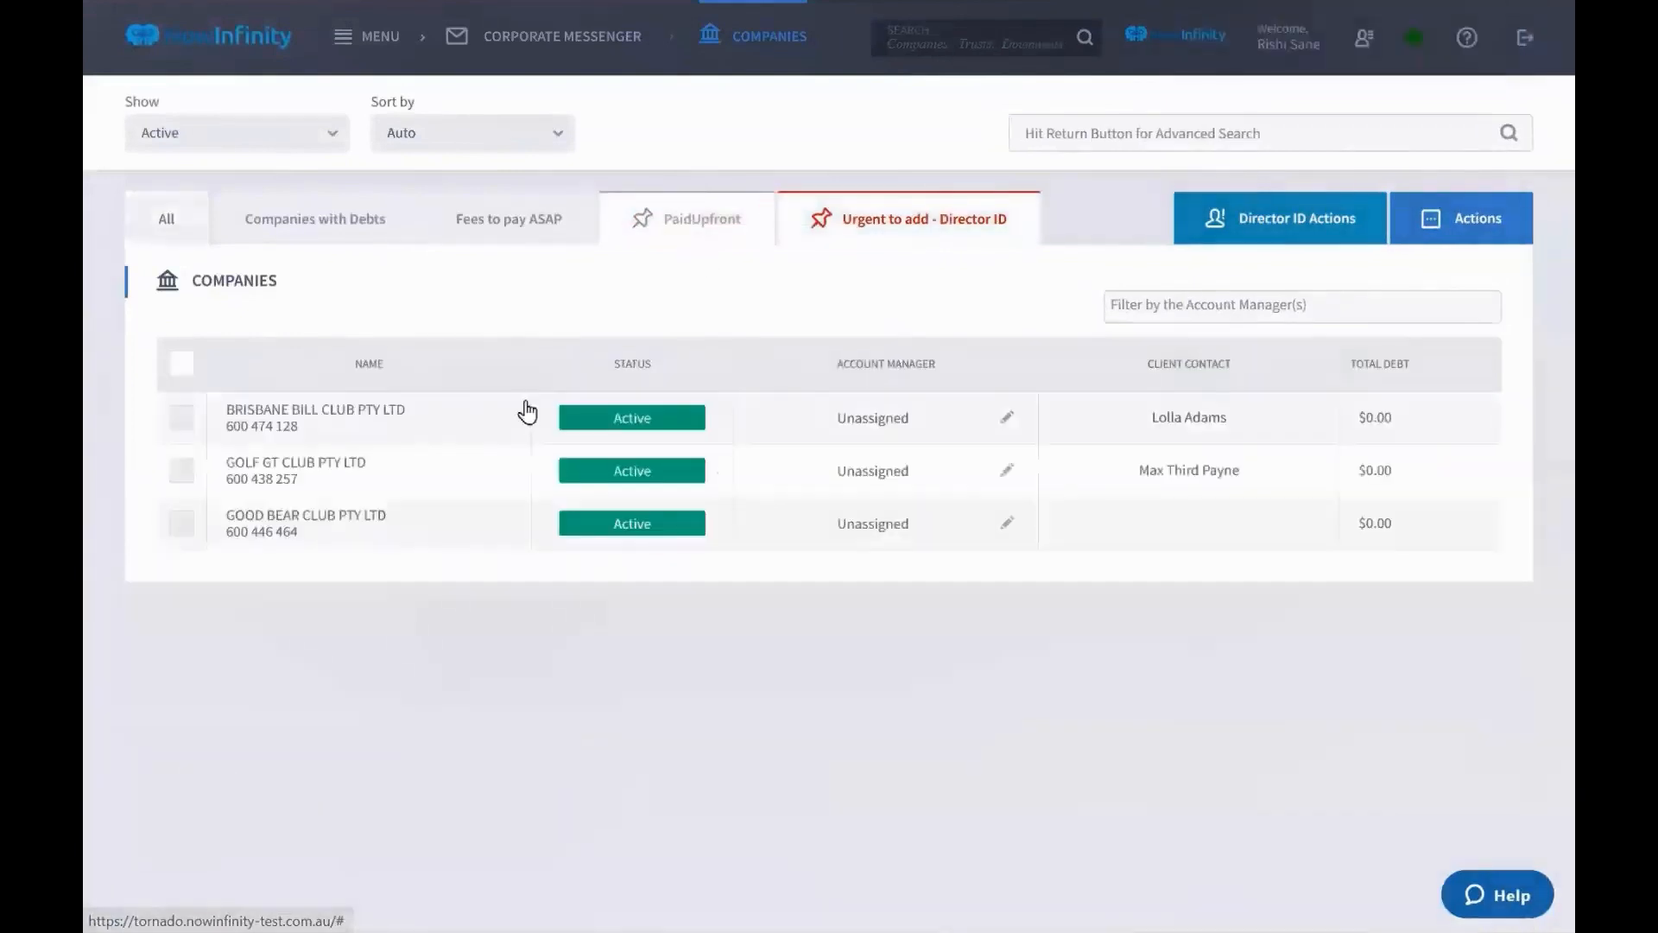
click(179, 362)
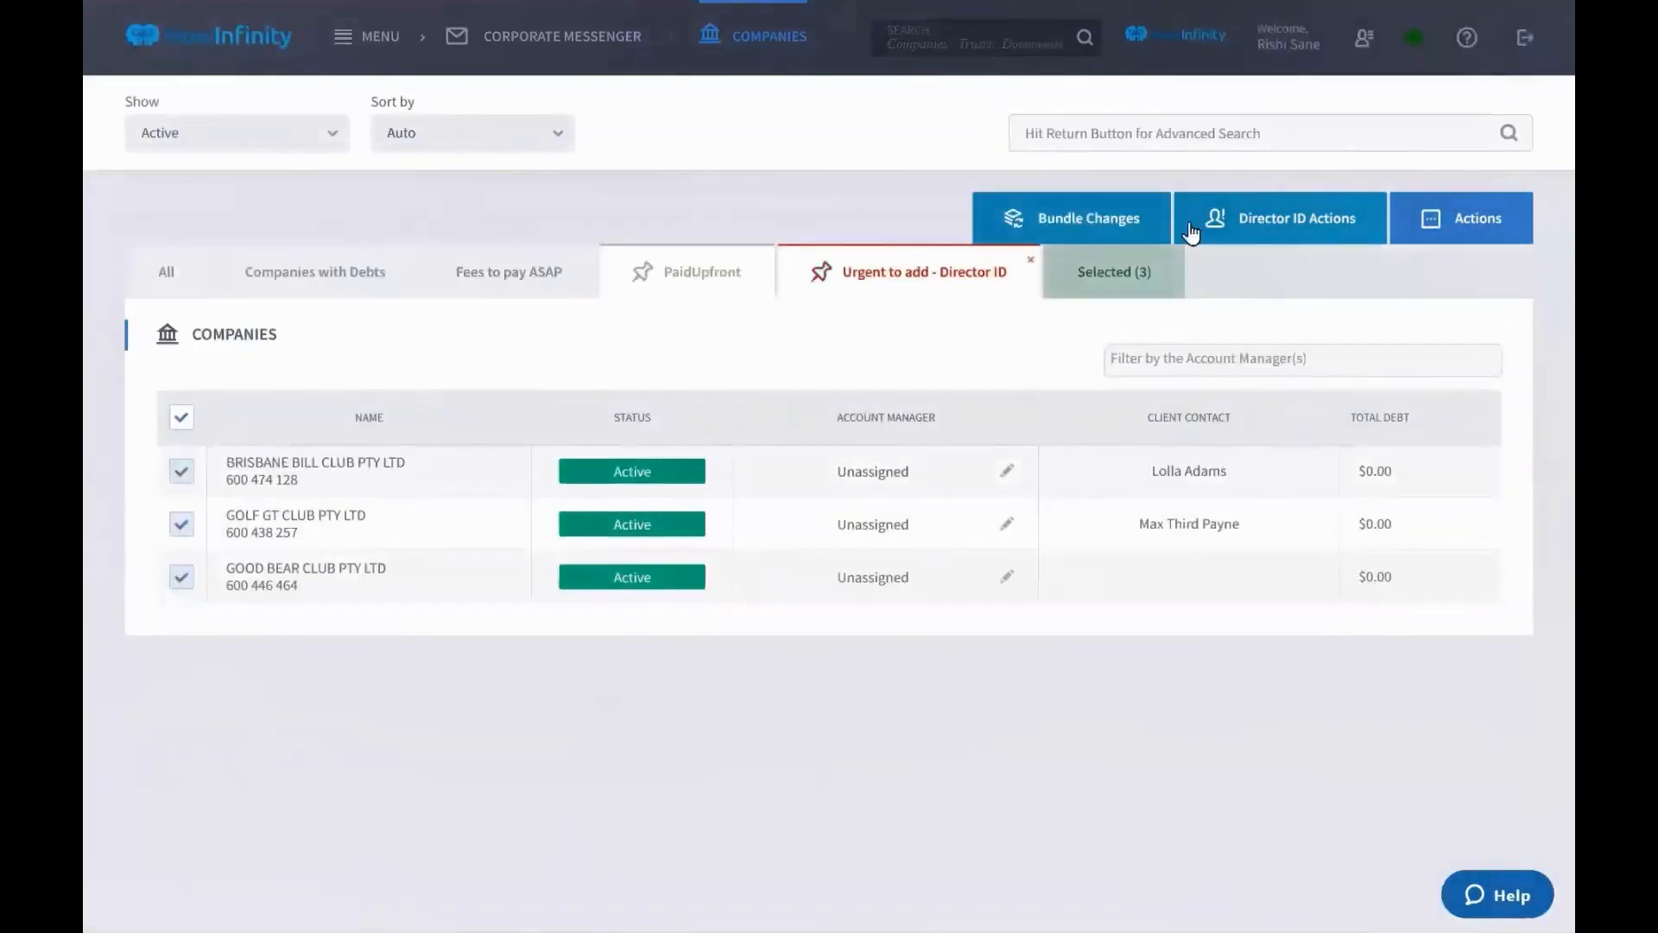
click(1448, 217)
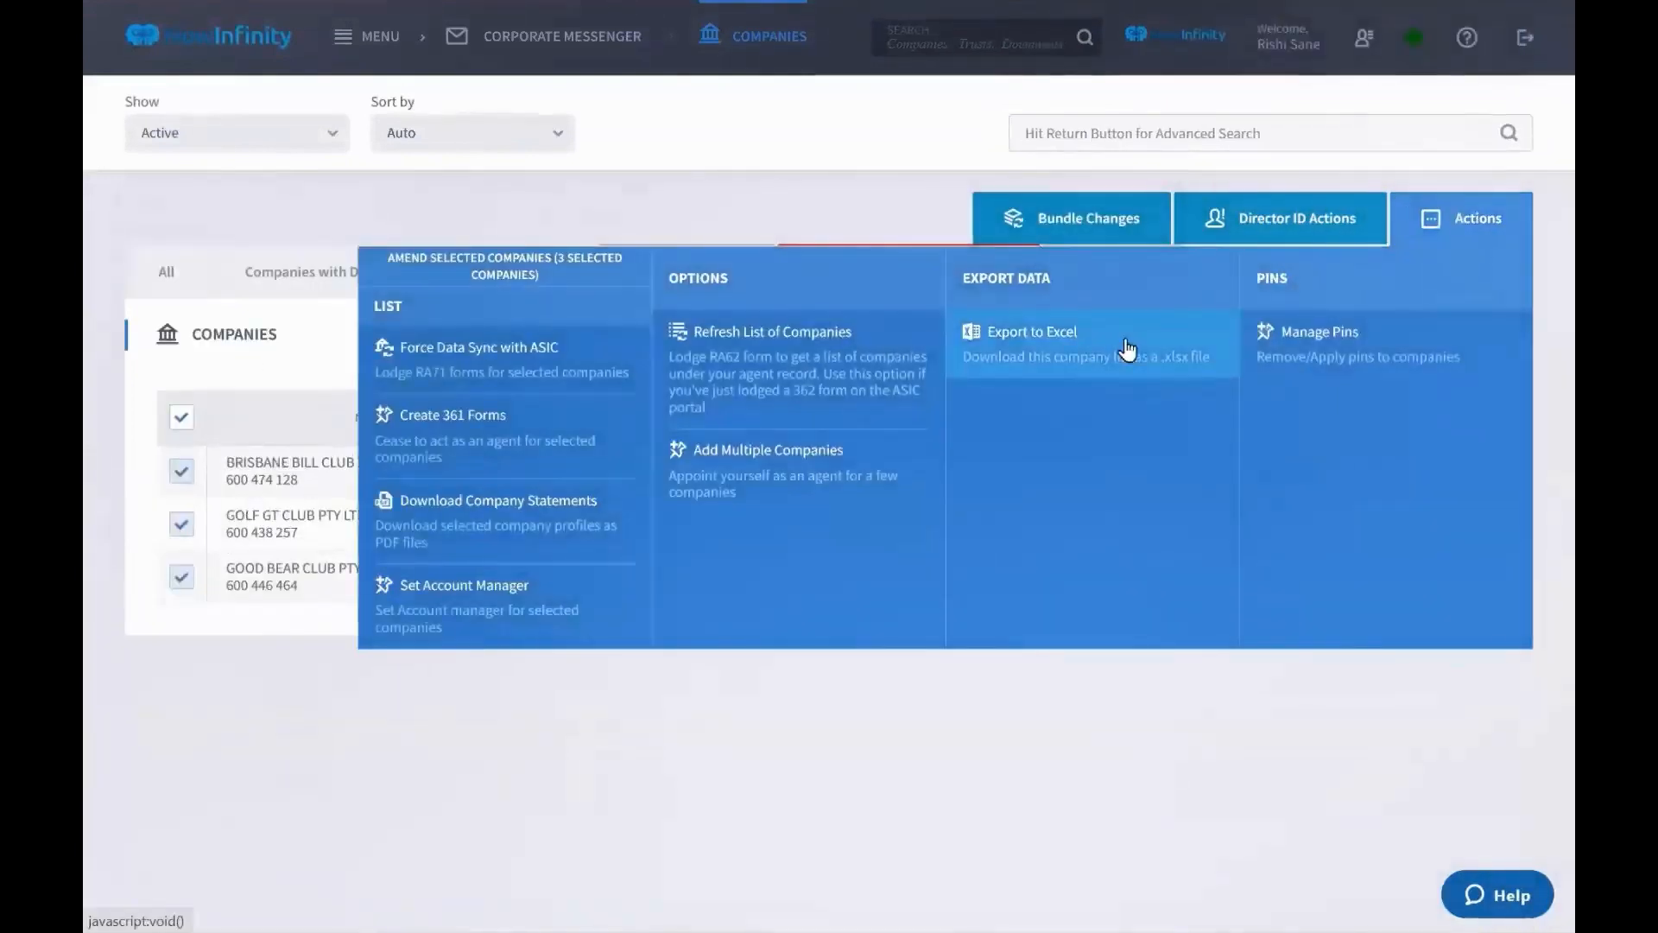
click(1463, 218)
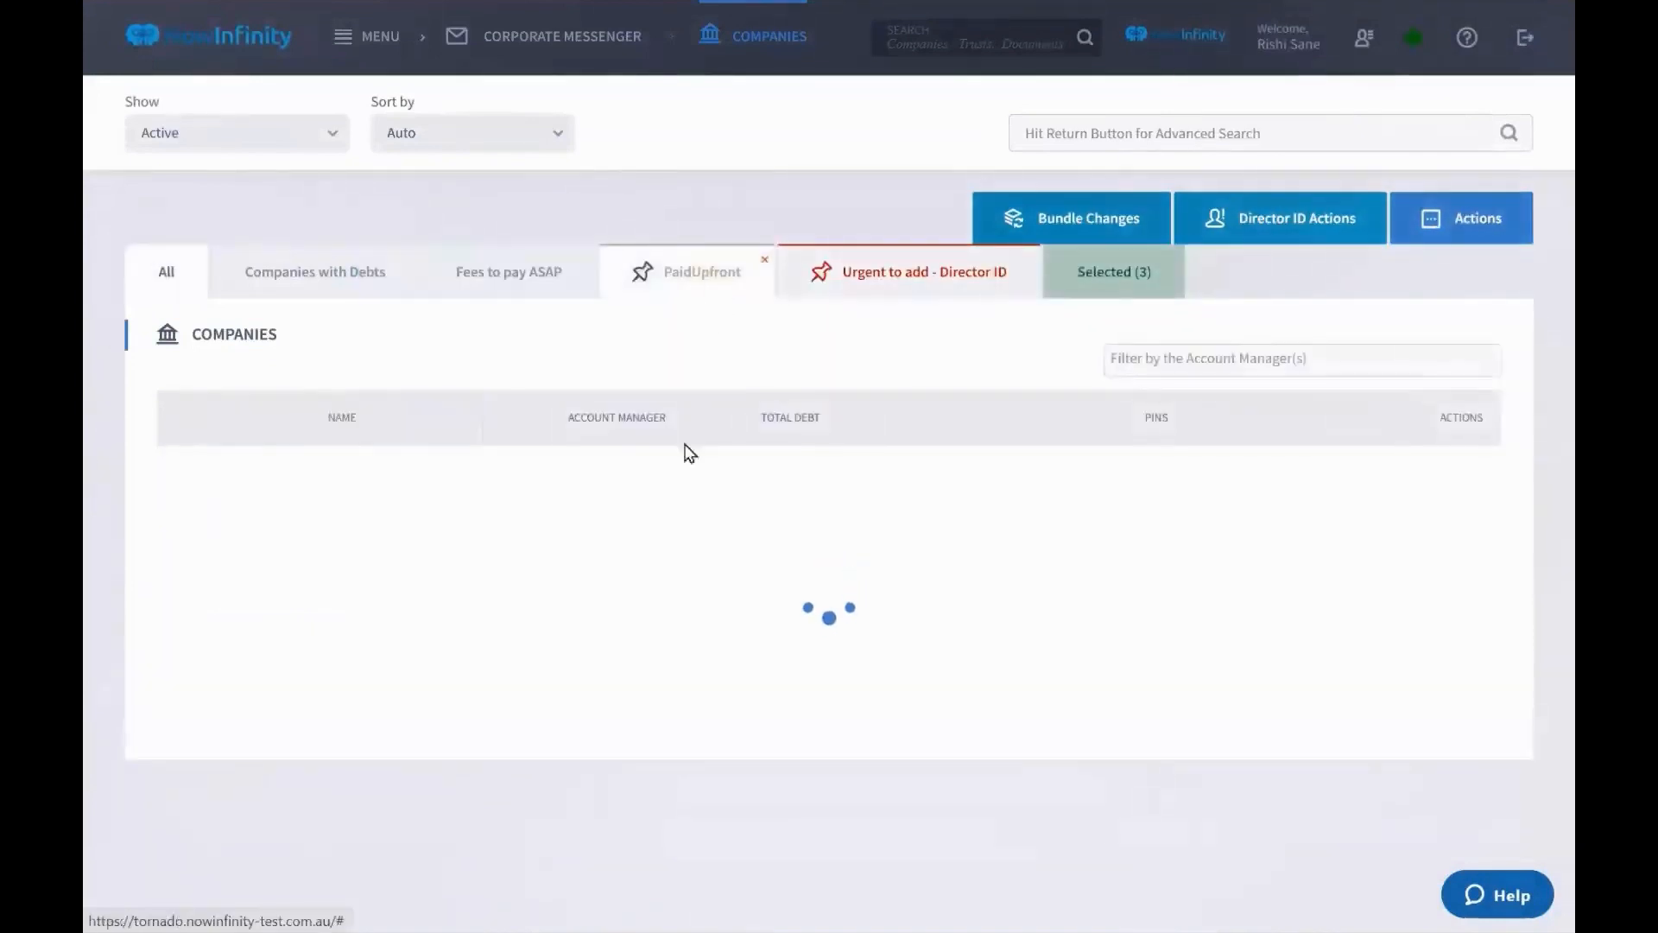
click(181, 428)
click(182, 428)
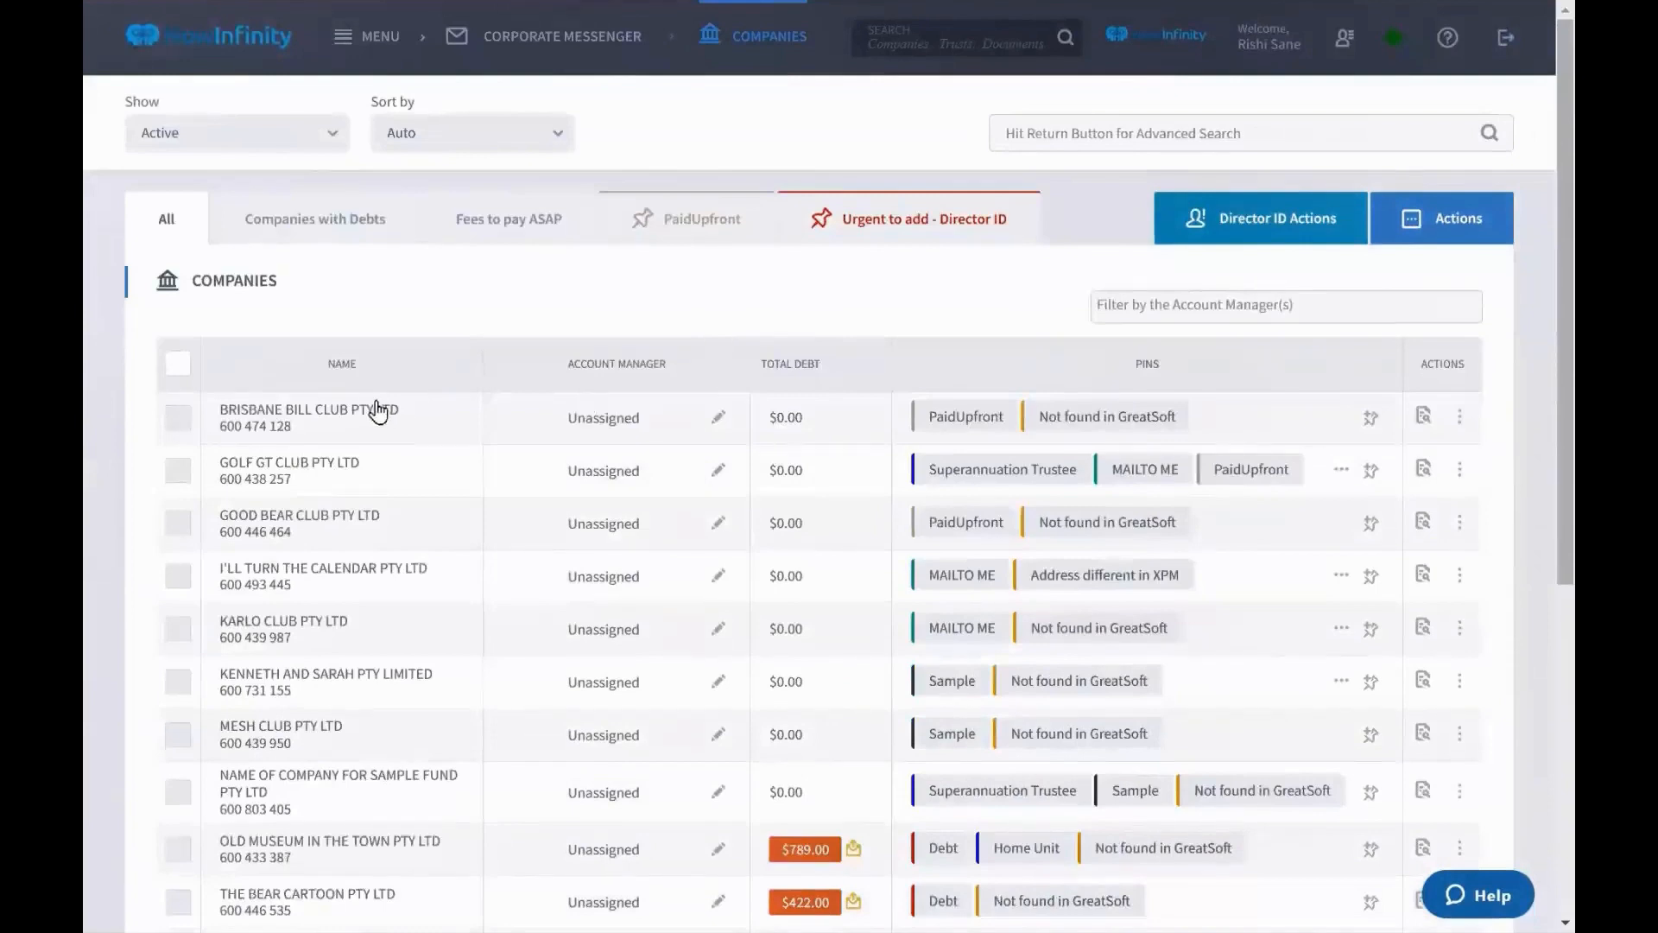
Select Brisbane Bill Club, Golf GT Club and Good Bear Club in the Companies list
click(178, 418)
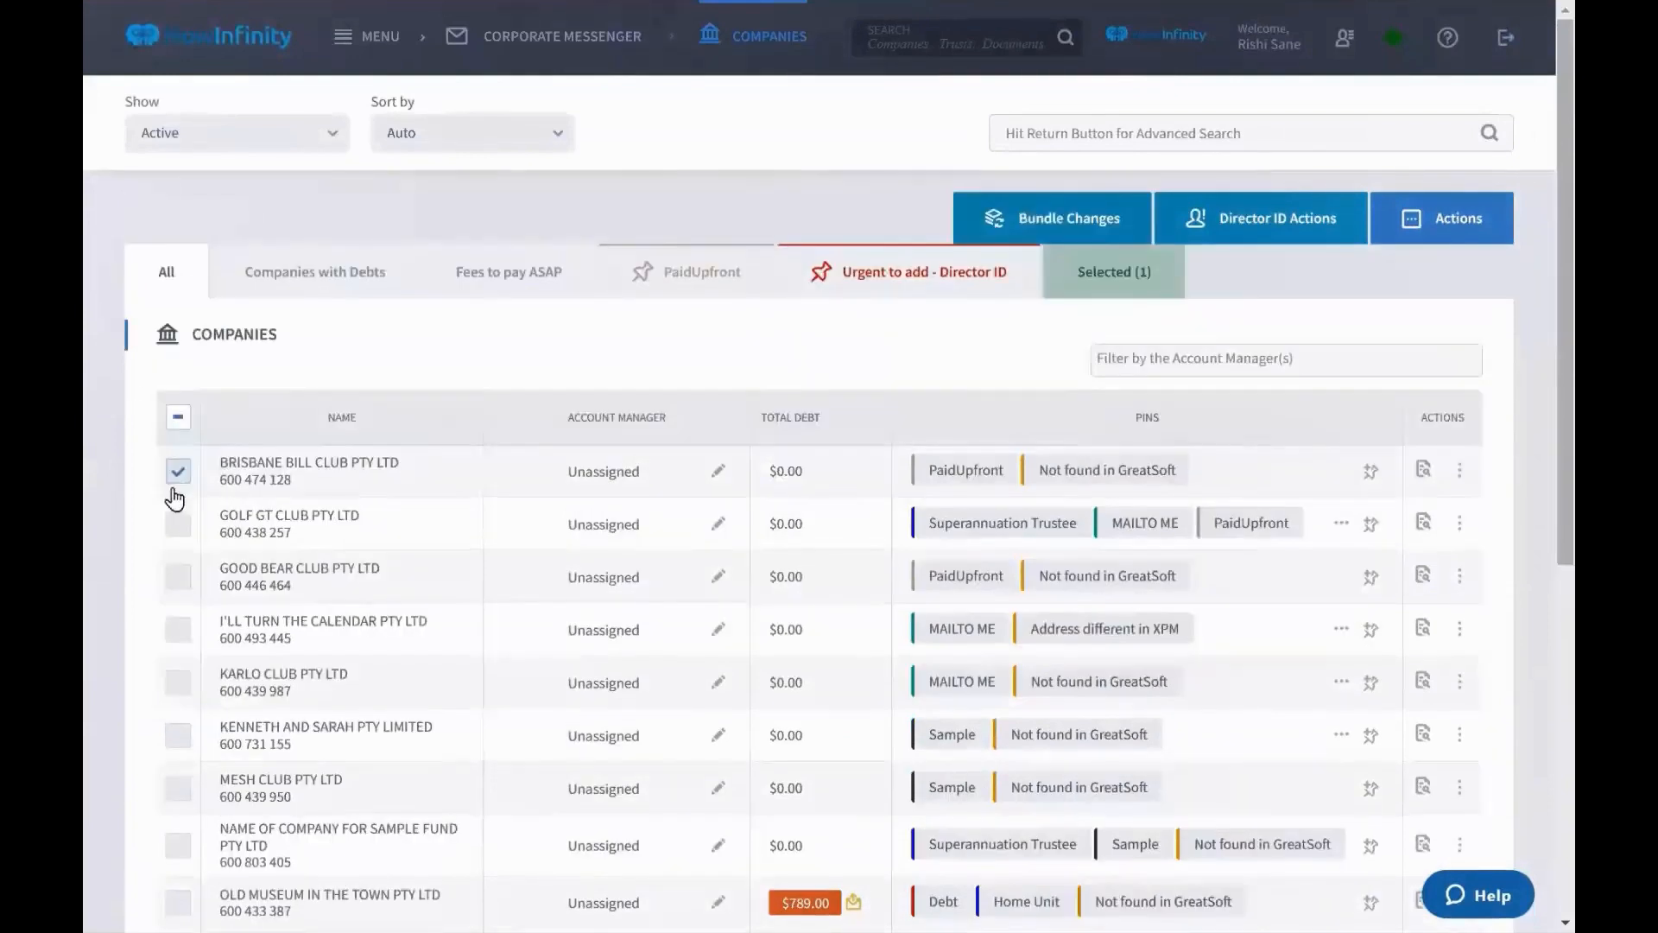
click(178, 524)
click(178, 577)
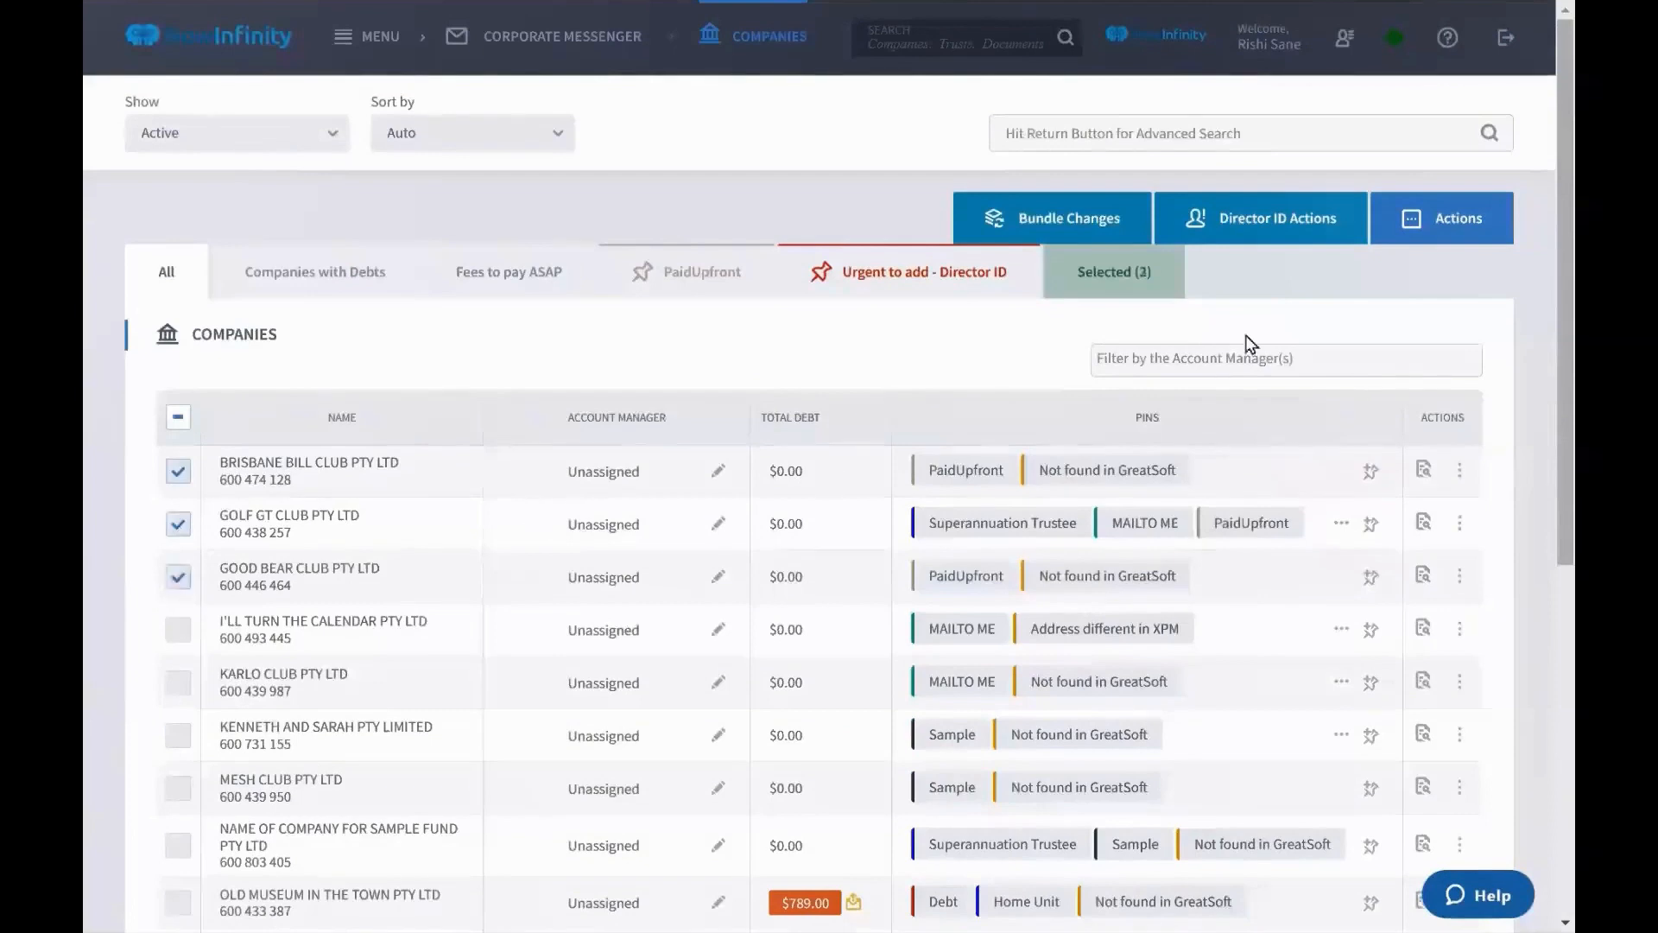
click(1430, 226)
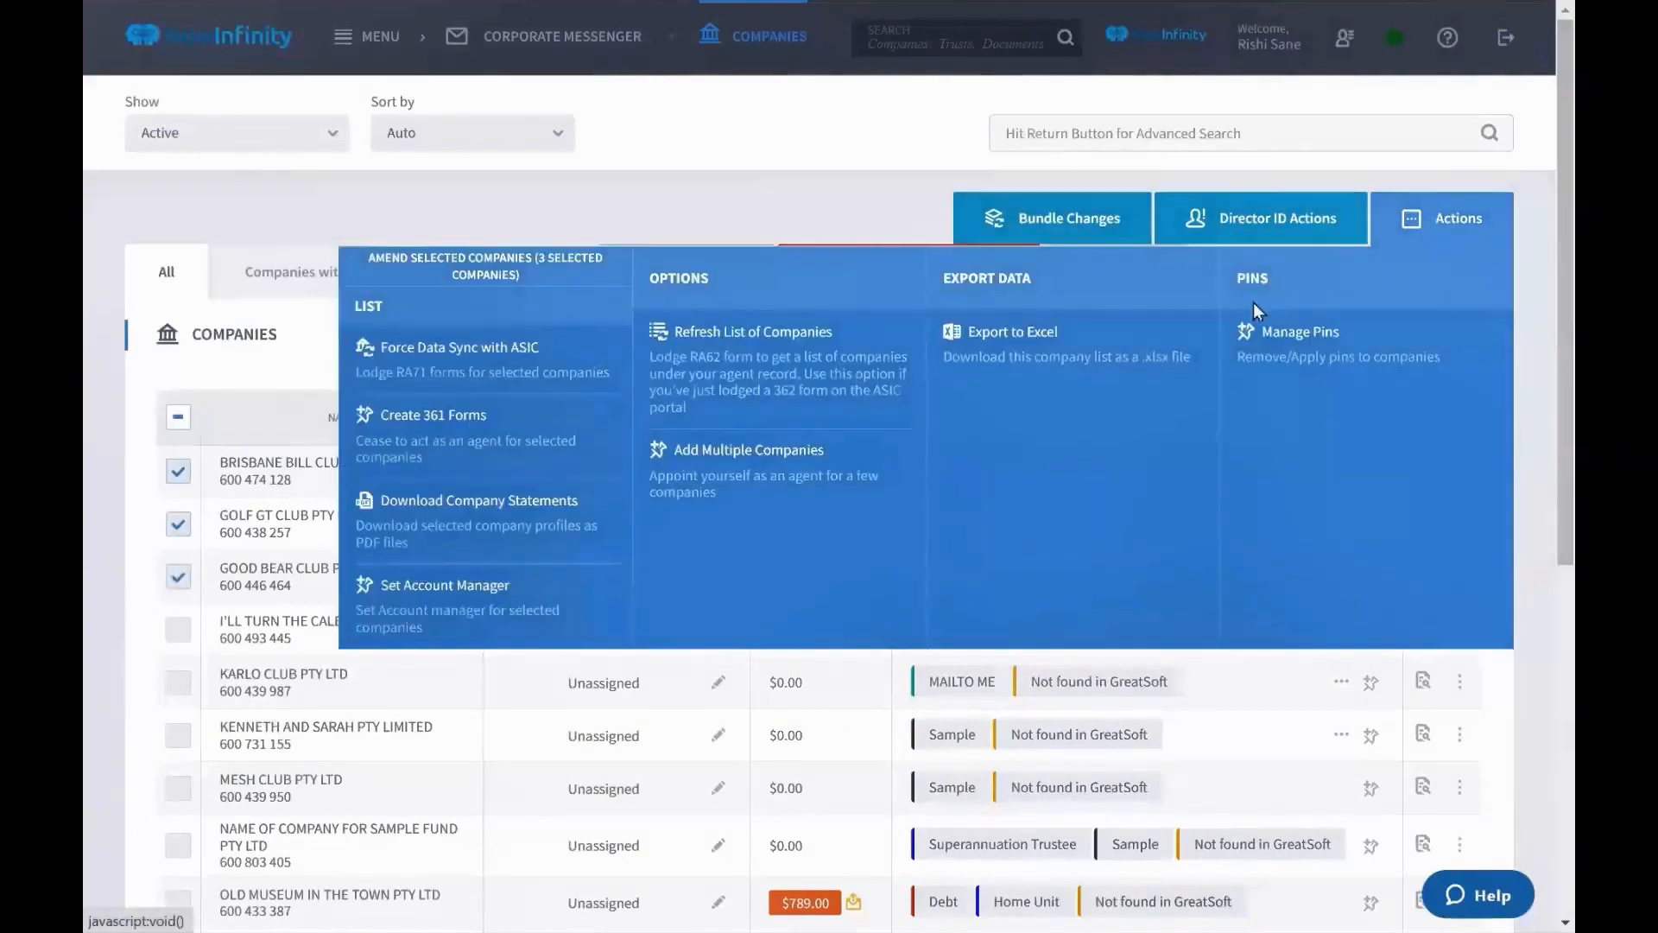
Assign the chosen account manager to the three clubs and close the PaidUpfront and Urgent to add - Director ID tabs
click(439, 600)
click(715, 492)
scroll(717, 626, down, 5)
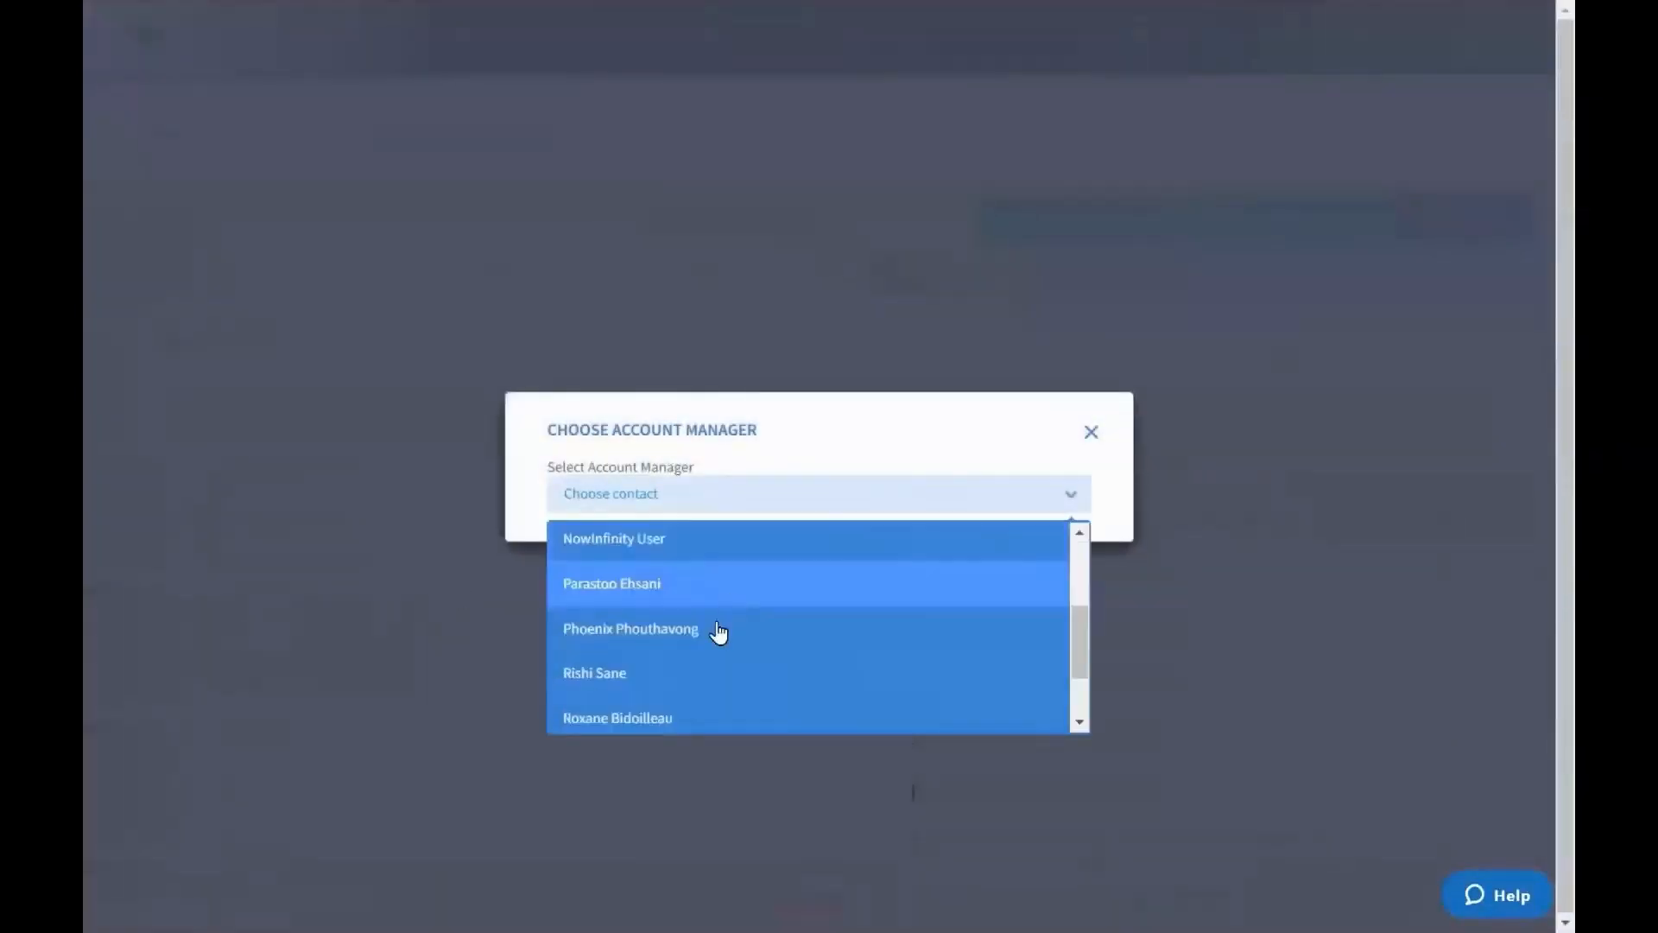
click(637, 596)
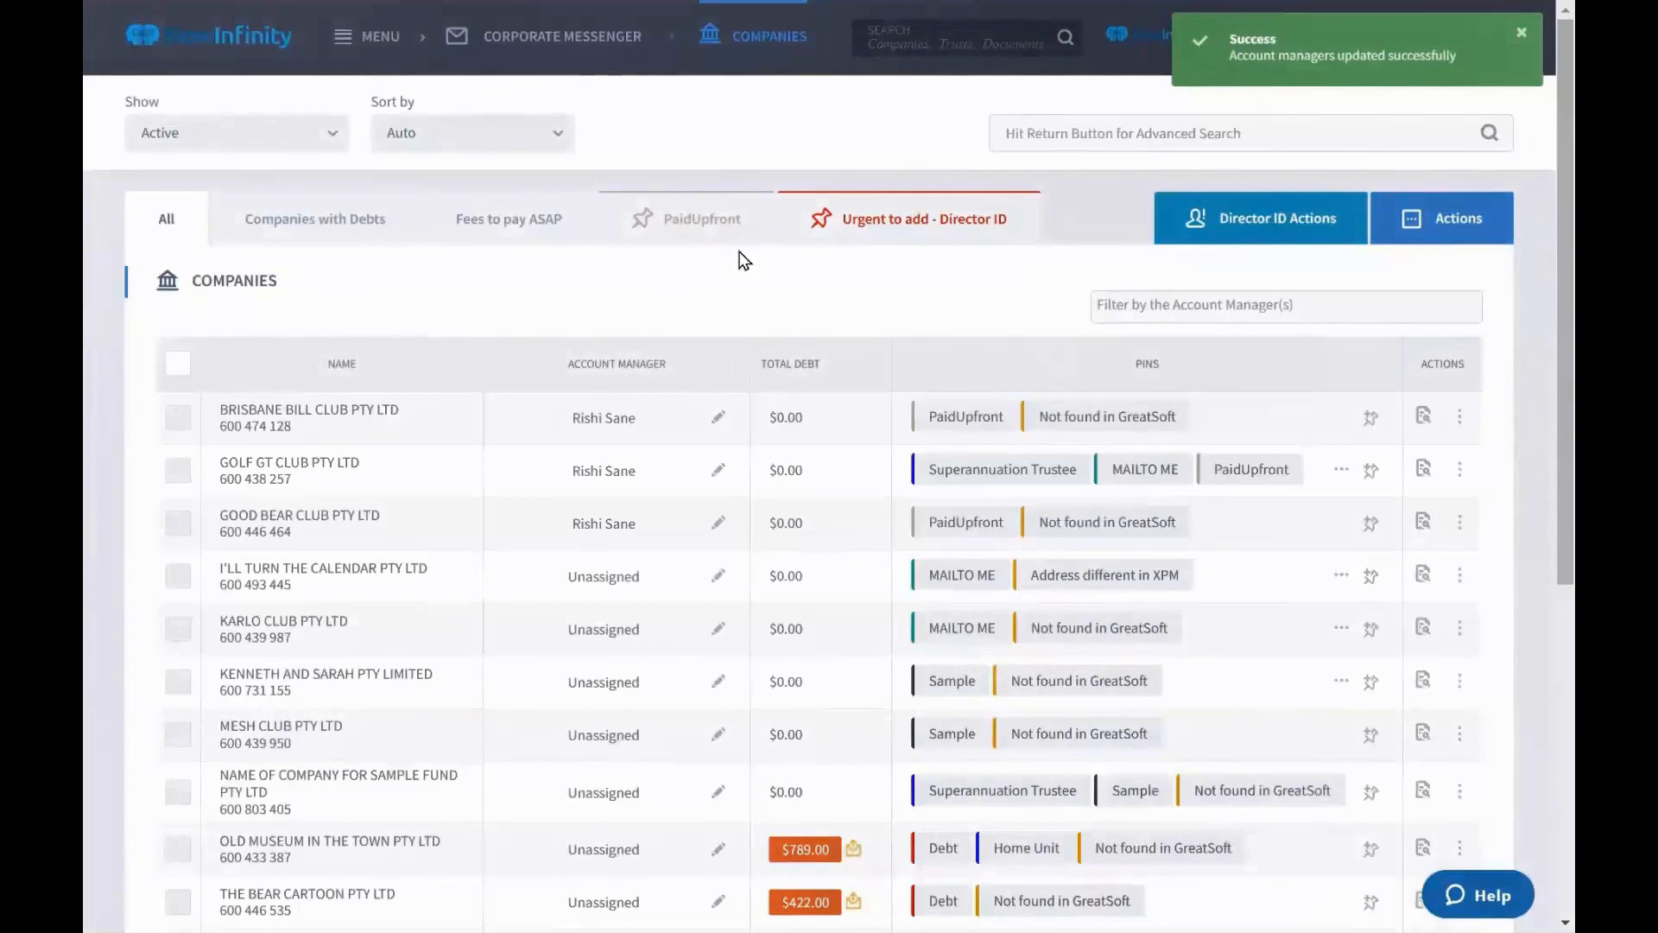
click(758, 210)
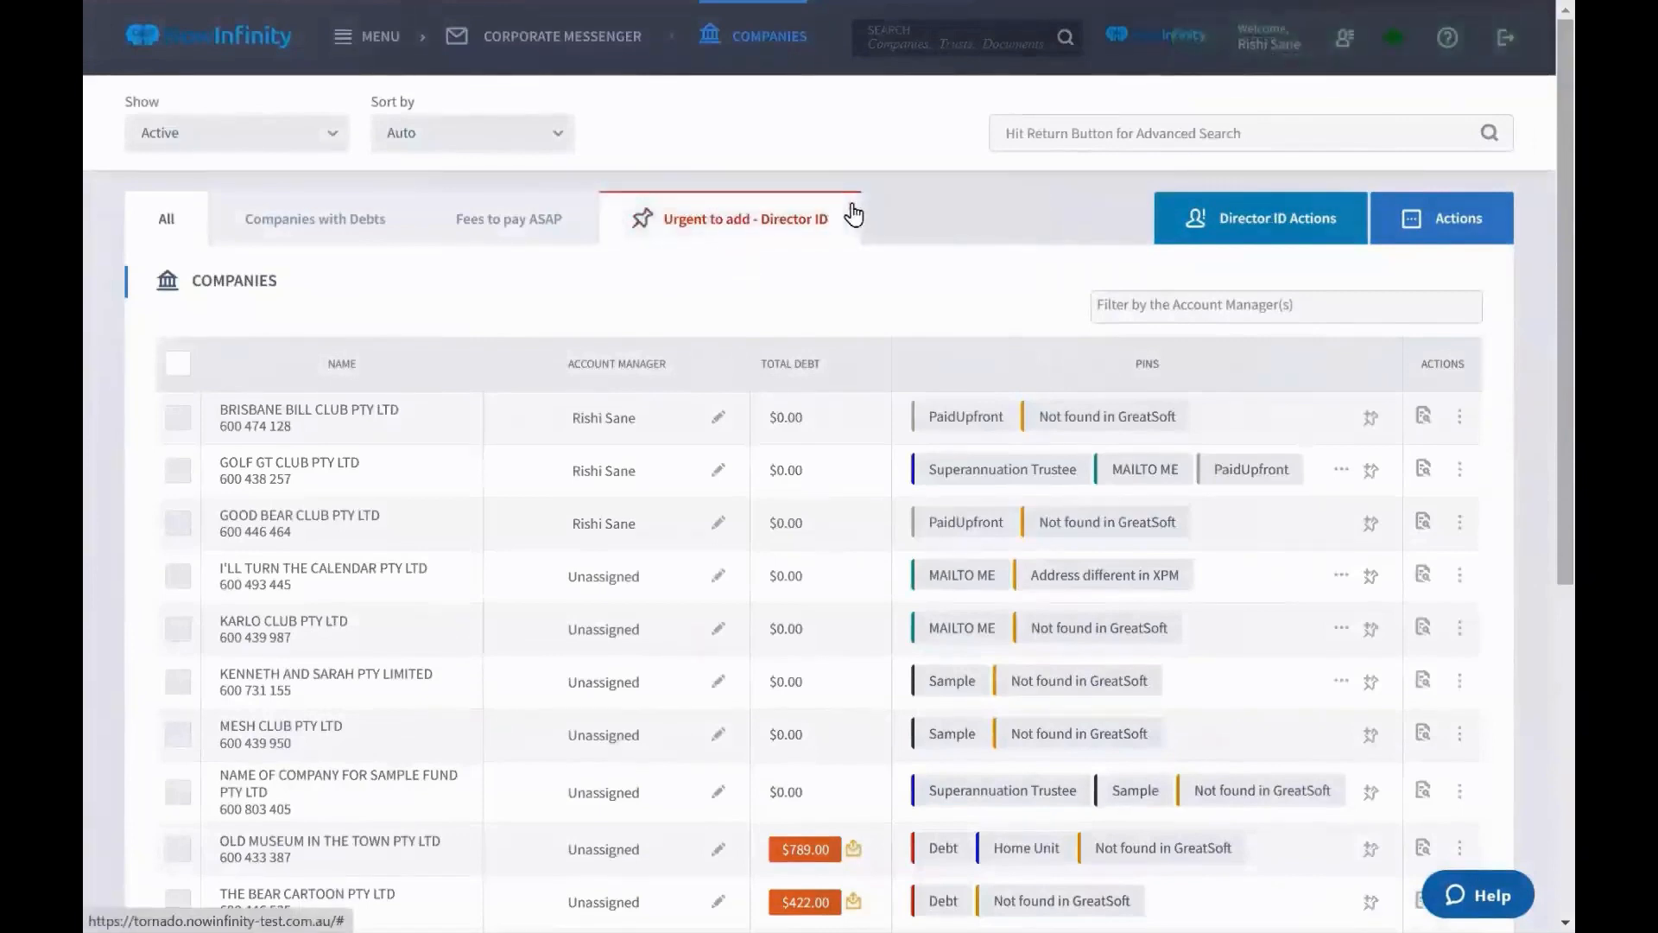
click(853, 213)
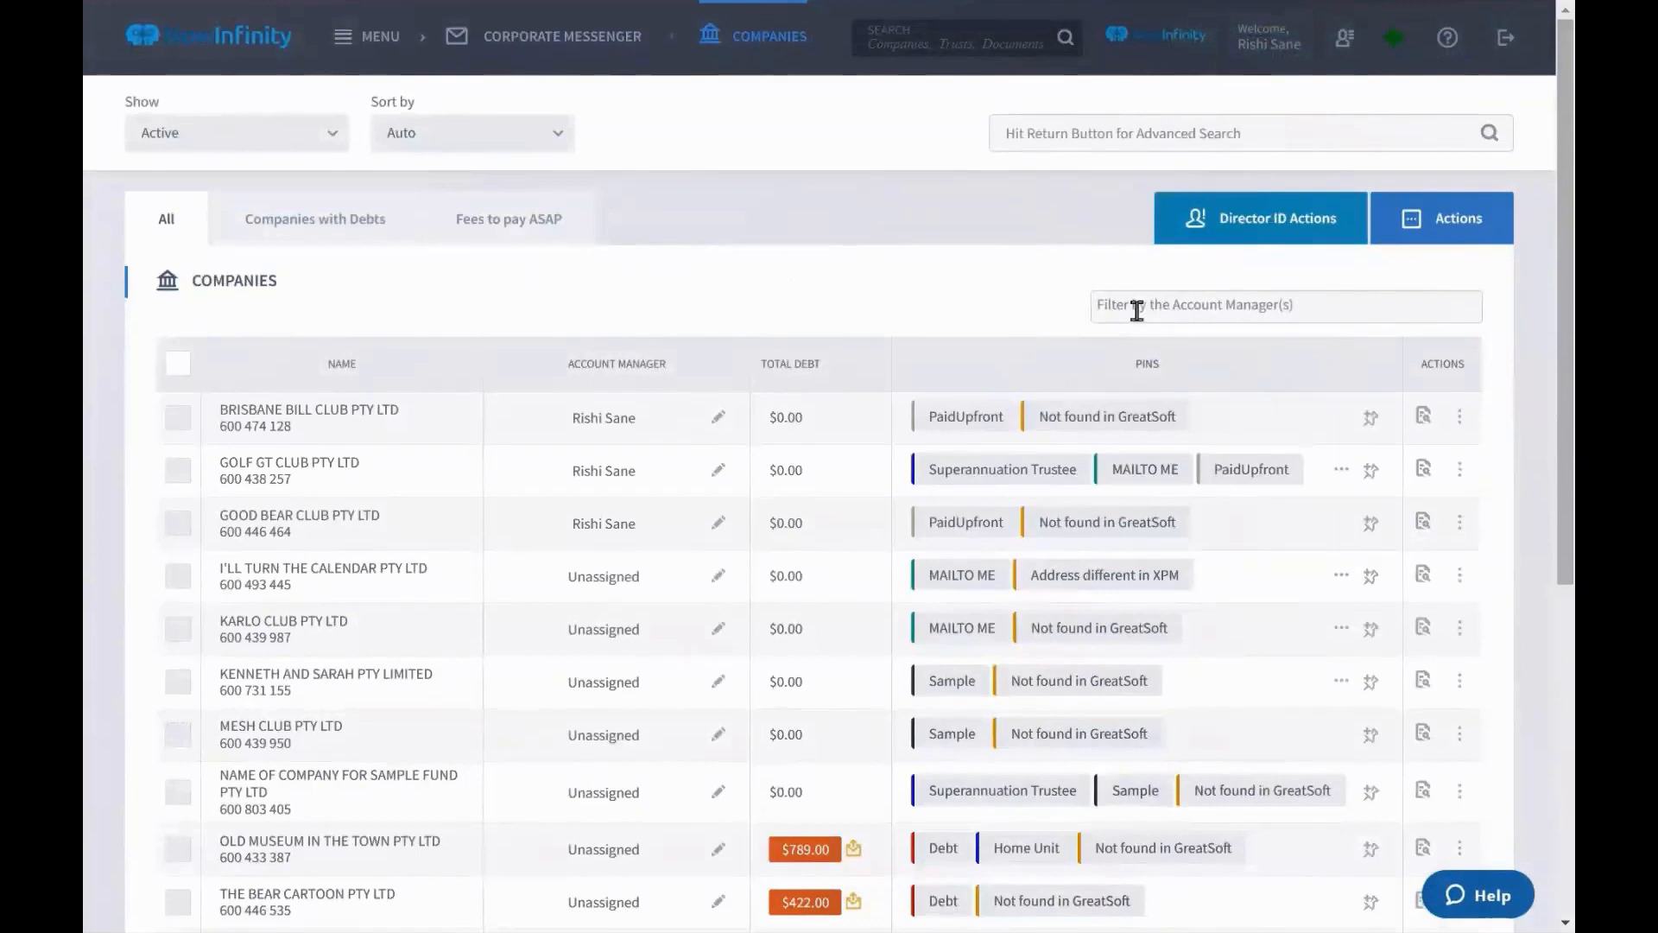
Filter the Companies list by the assigned account manager and select all three listed clubs
click(1137, 305)
scroll(1209, 450, down, 5)
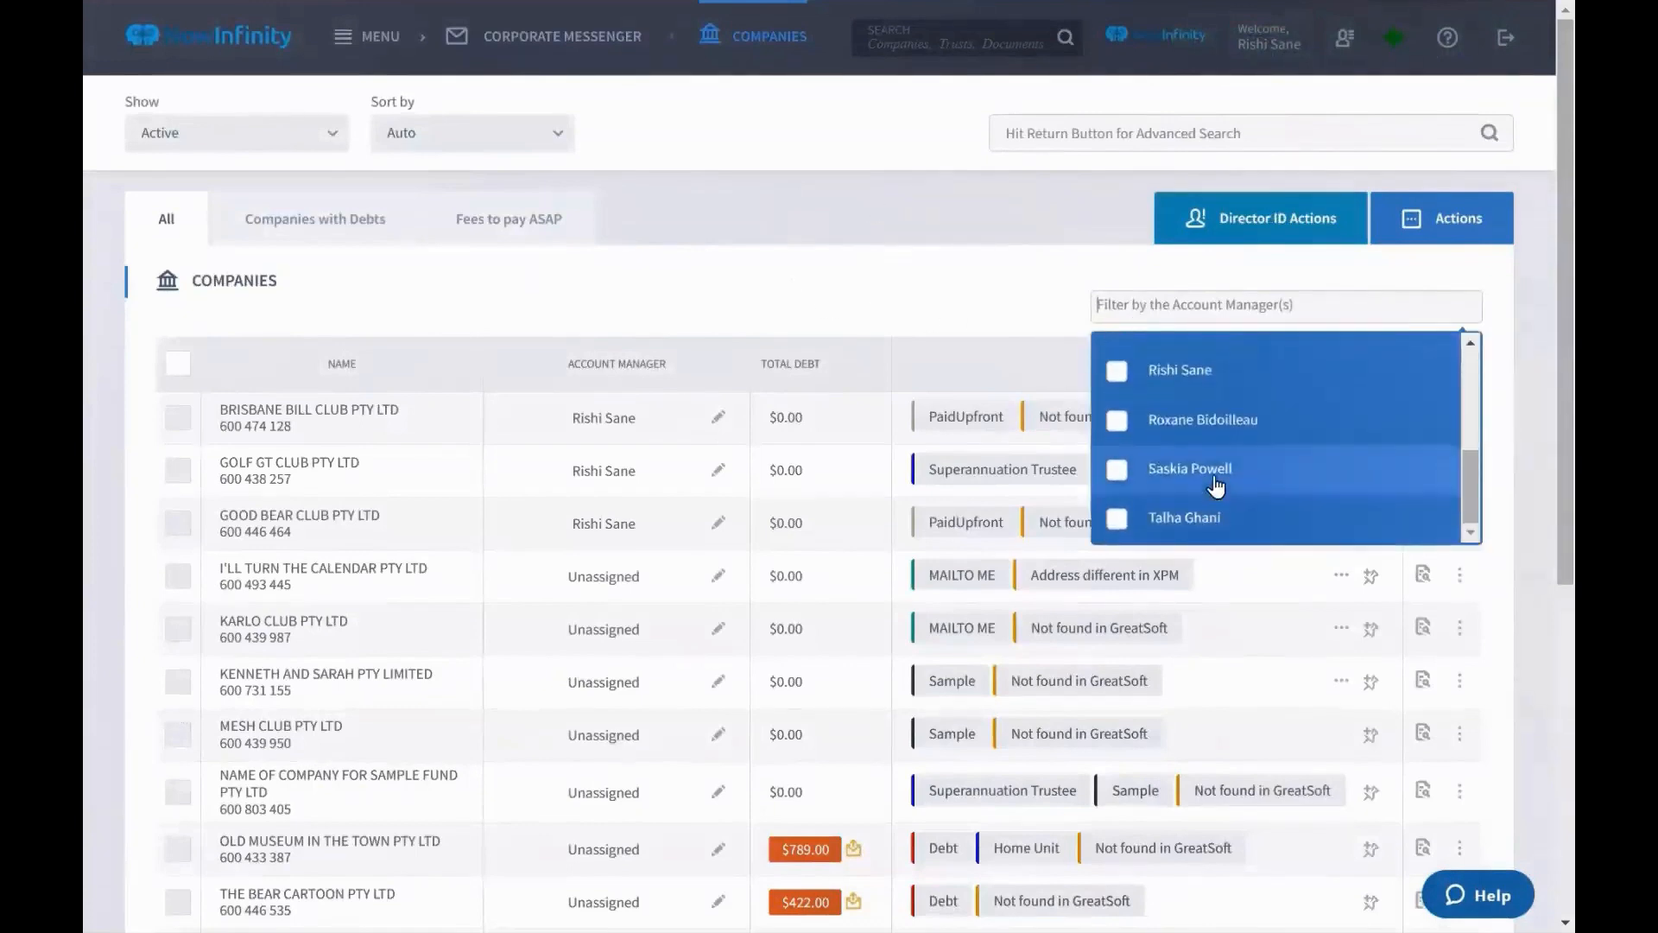
click(1210, 373)
click(976, 323)
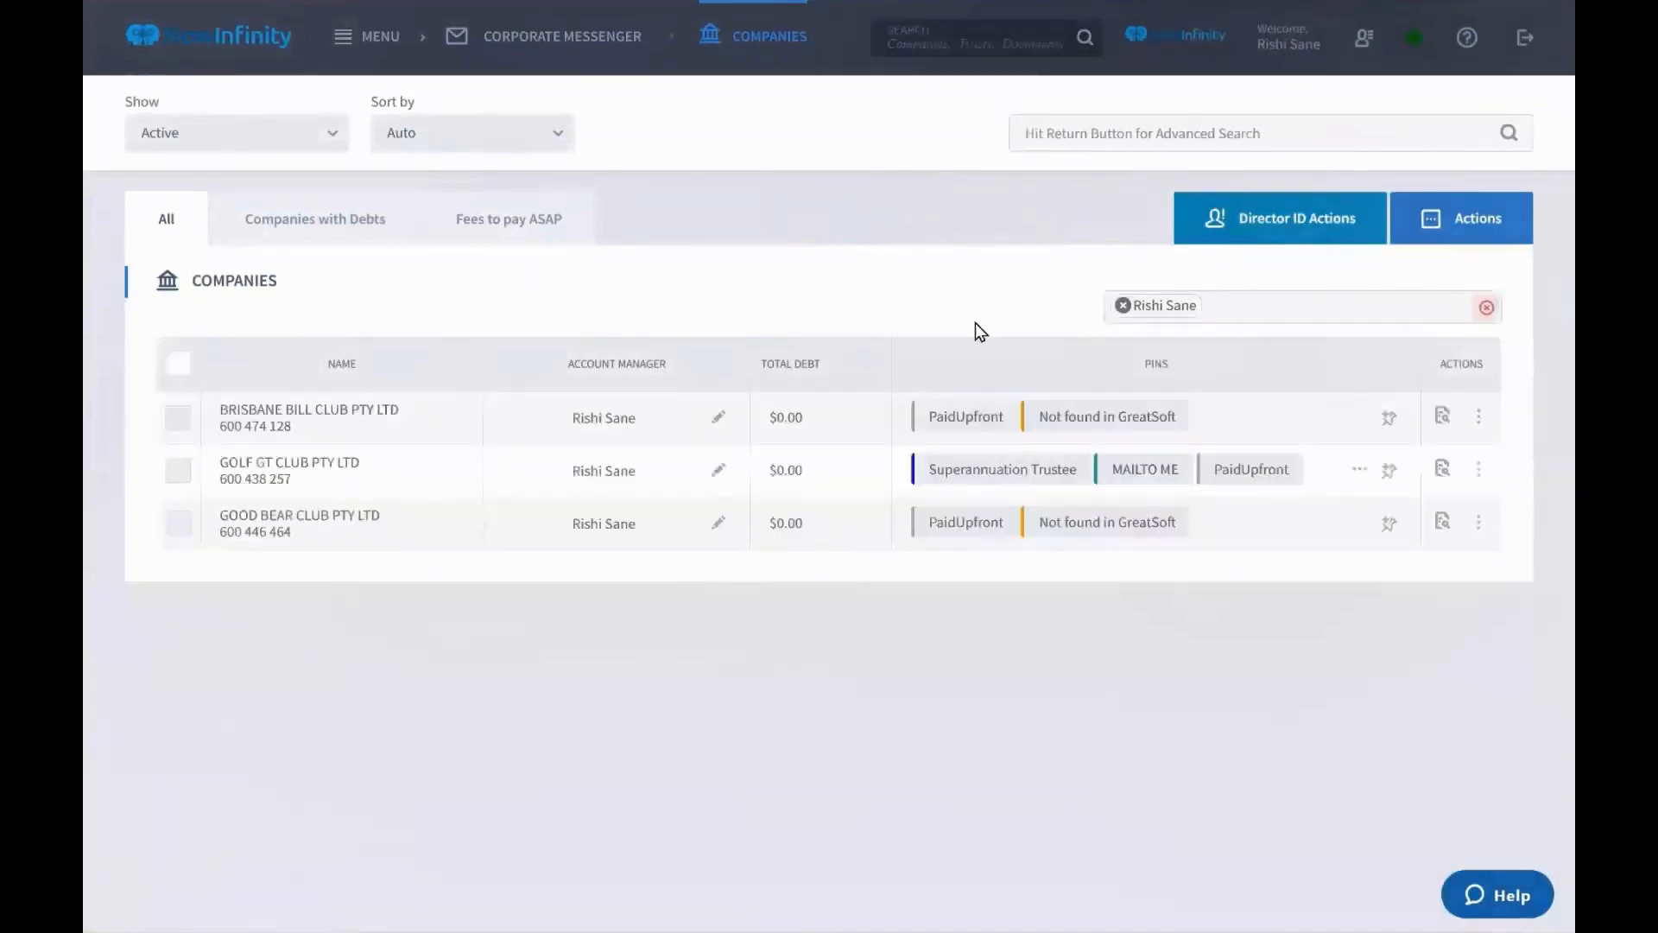
click(178, 367)
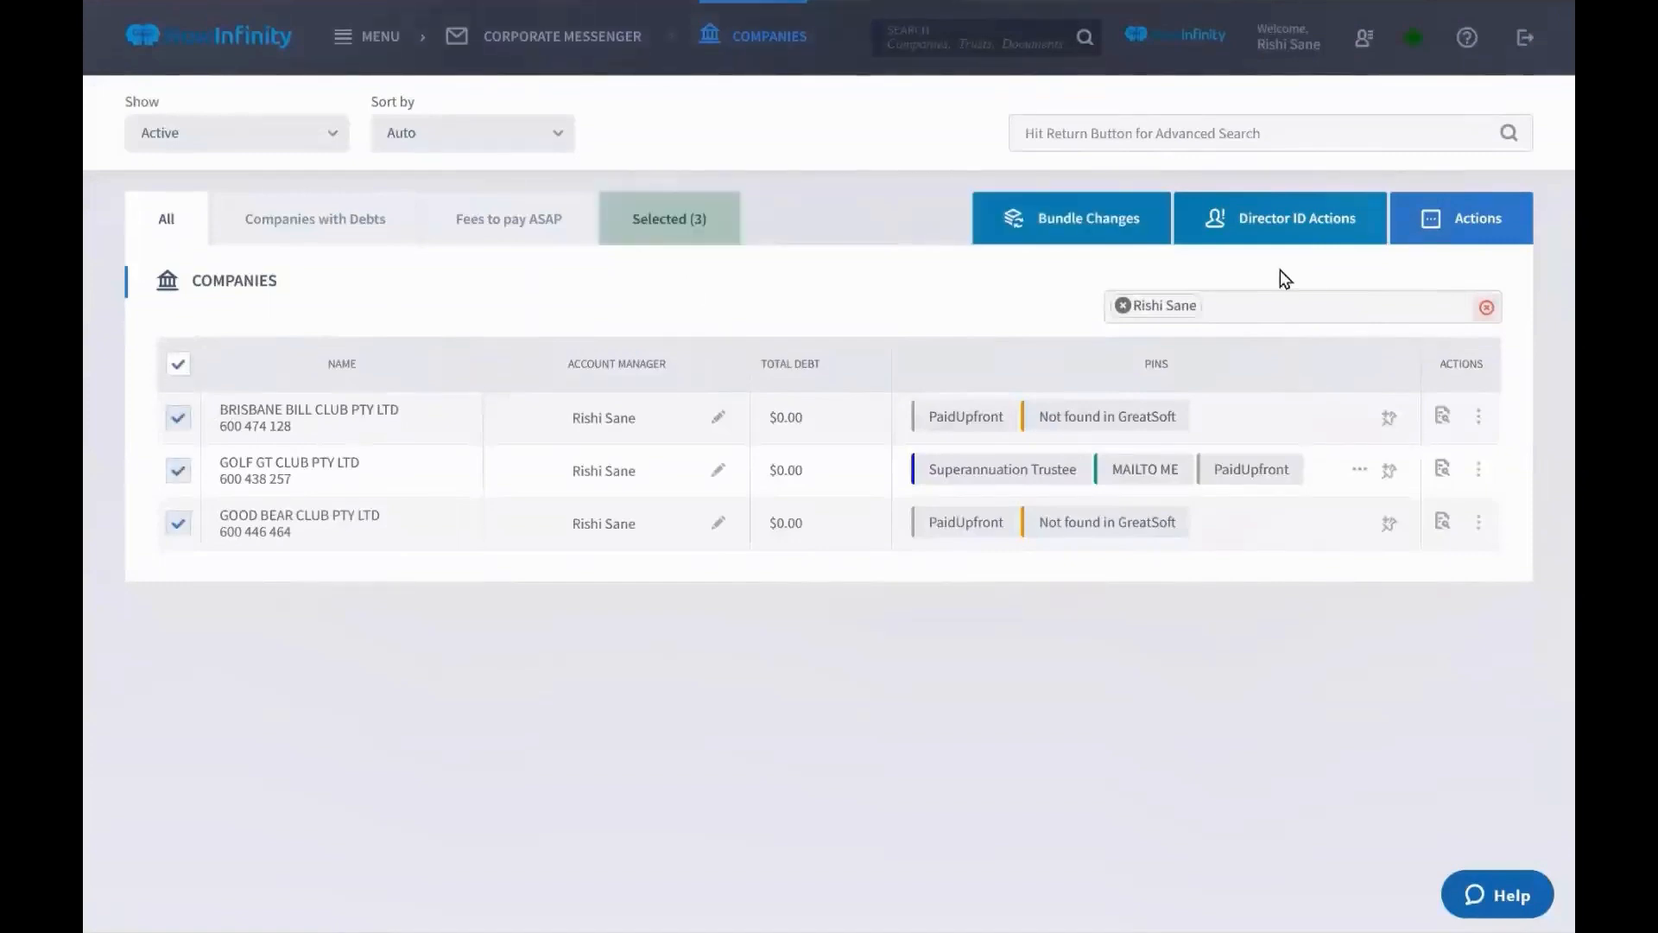
click(1437, 218)
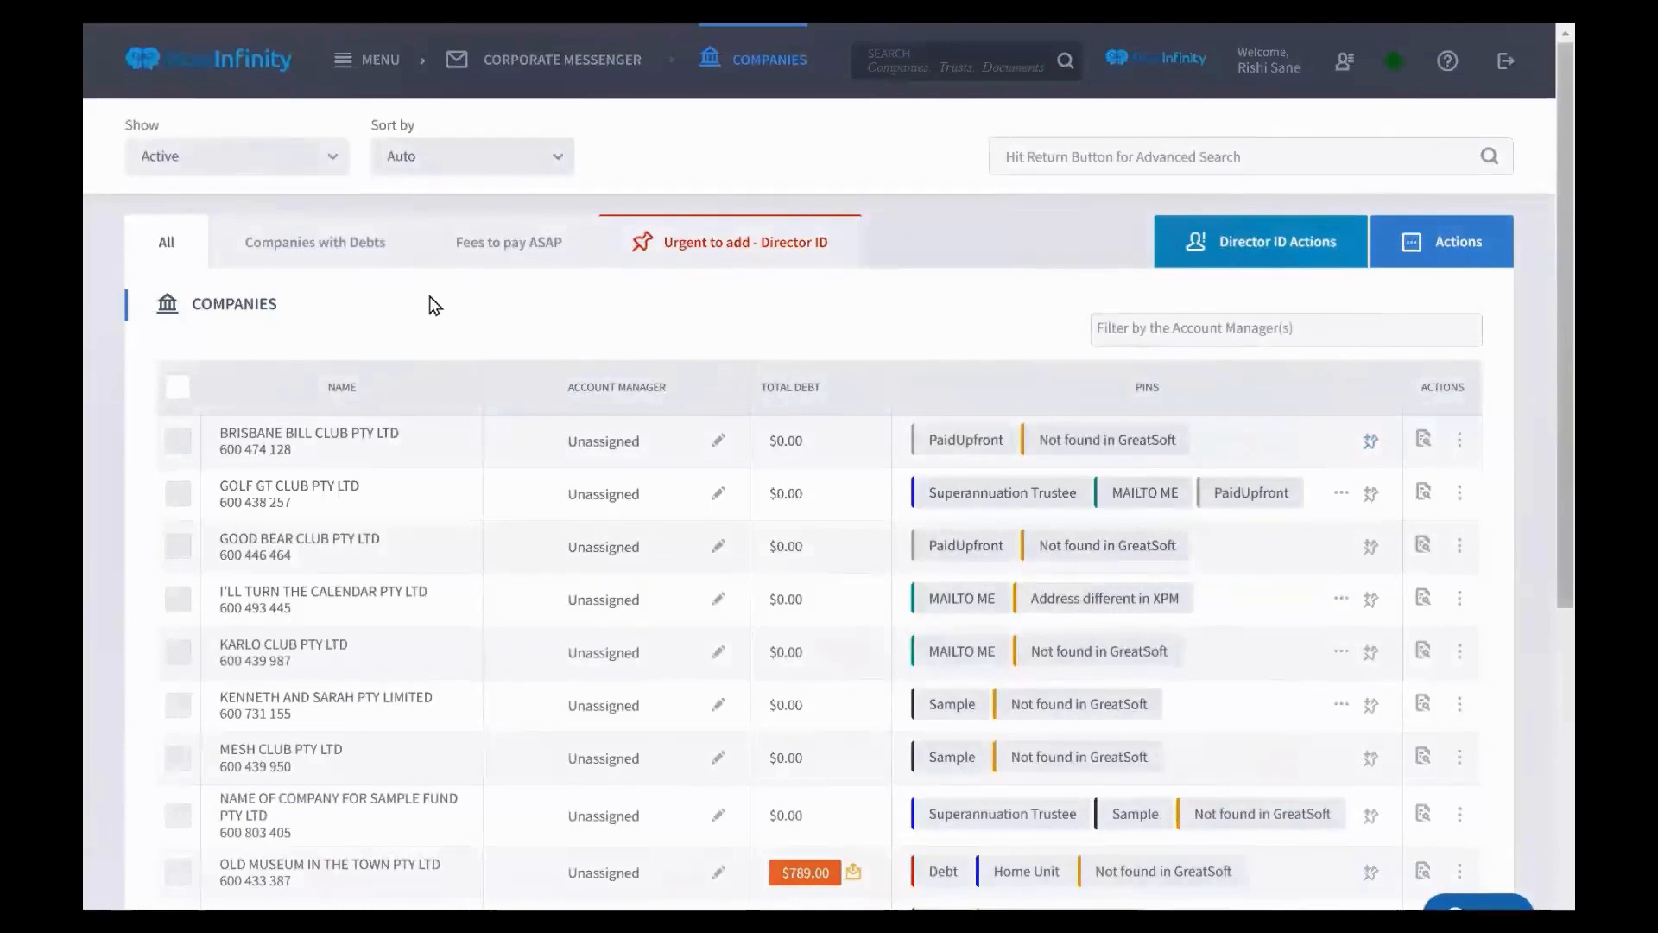
Show Companies with Debts and cancel the debt reminder SMS for Old Museum
click(324, 265)
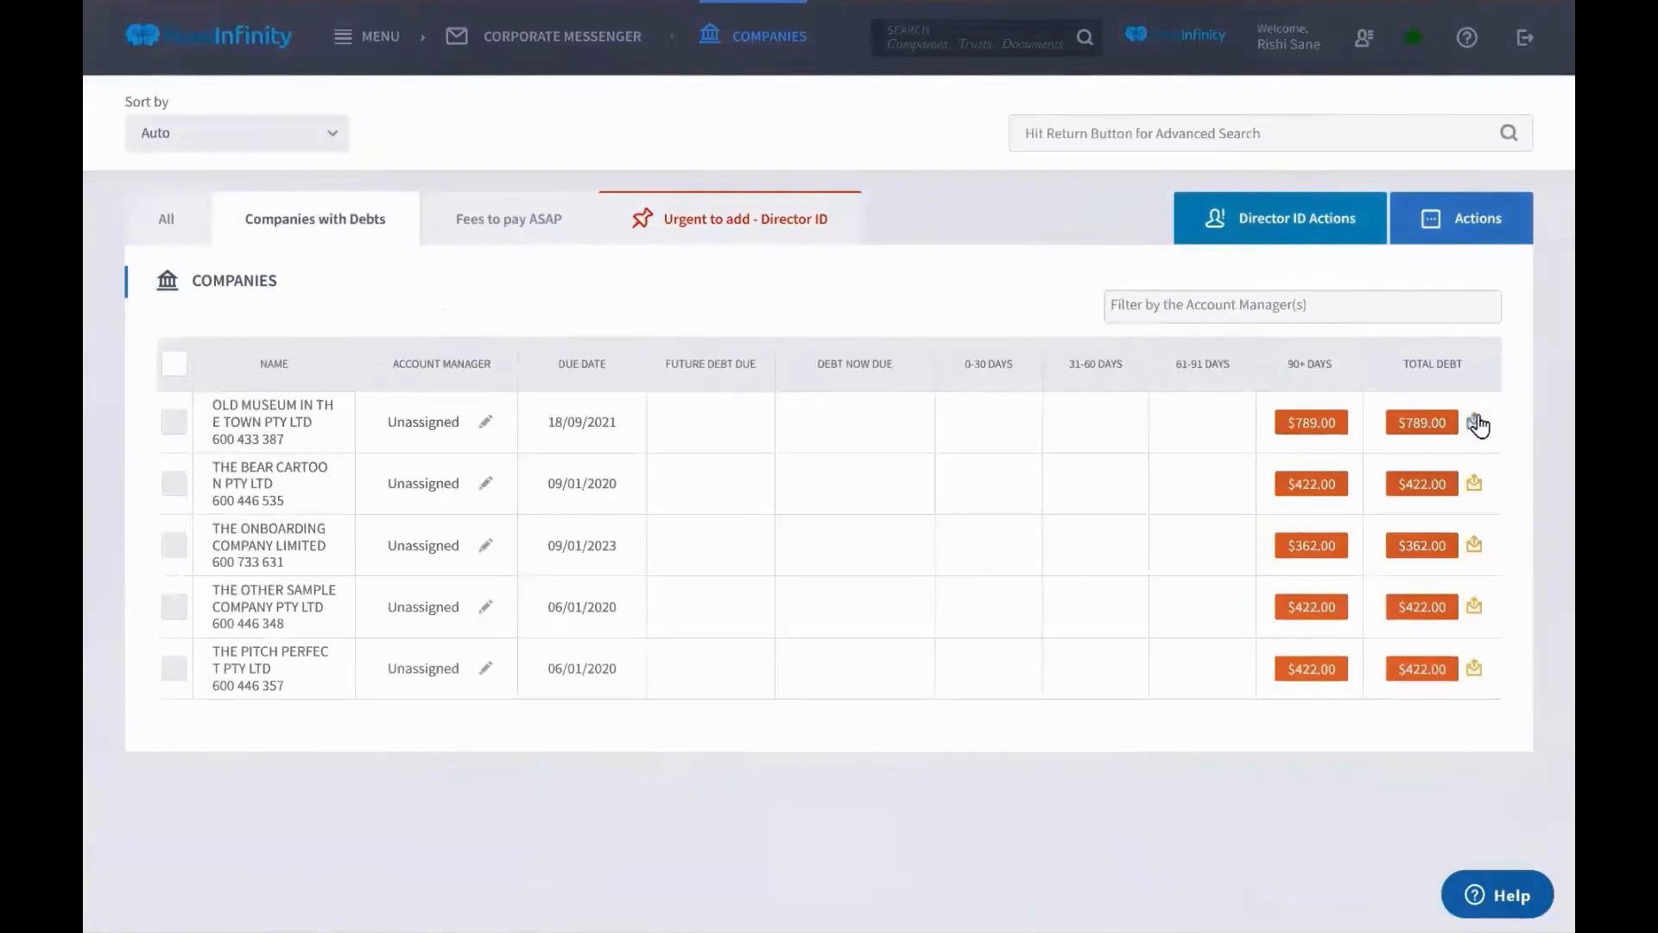
click(1479, 425)
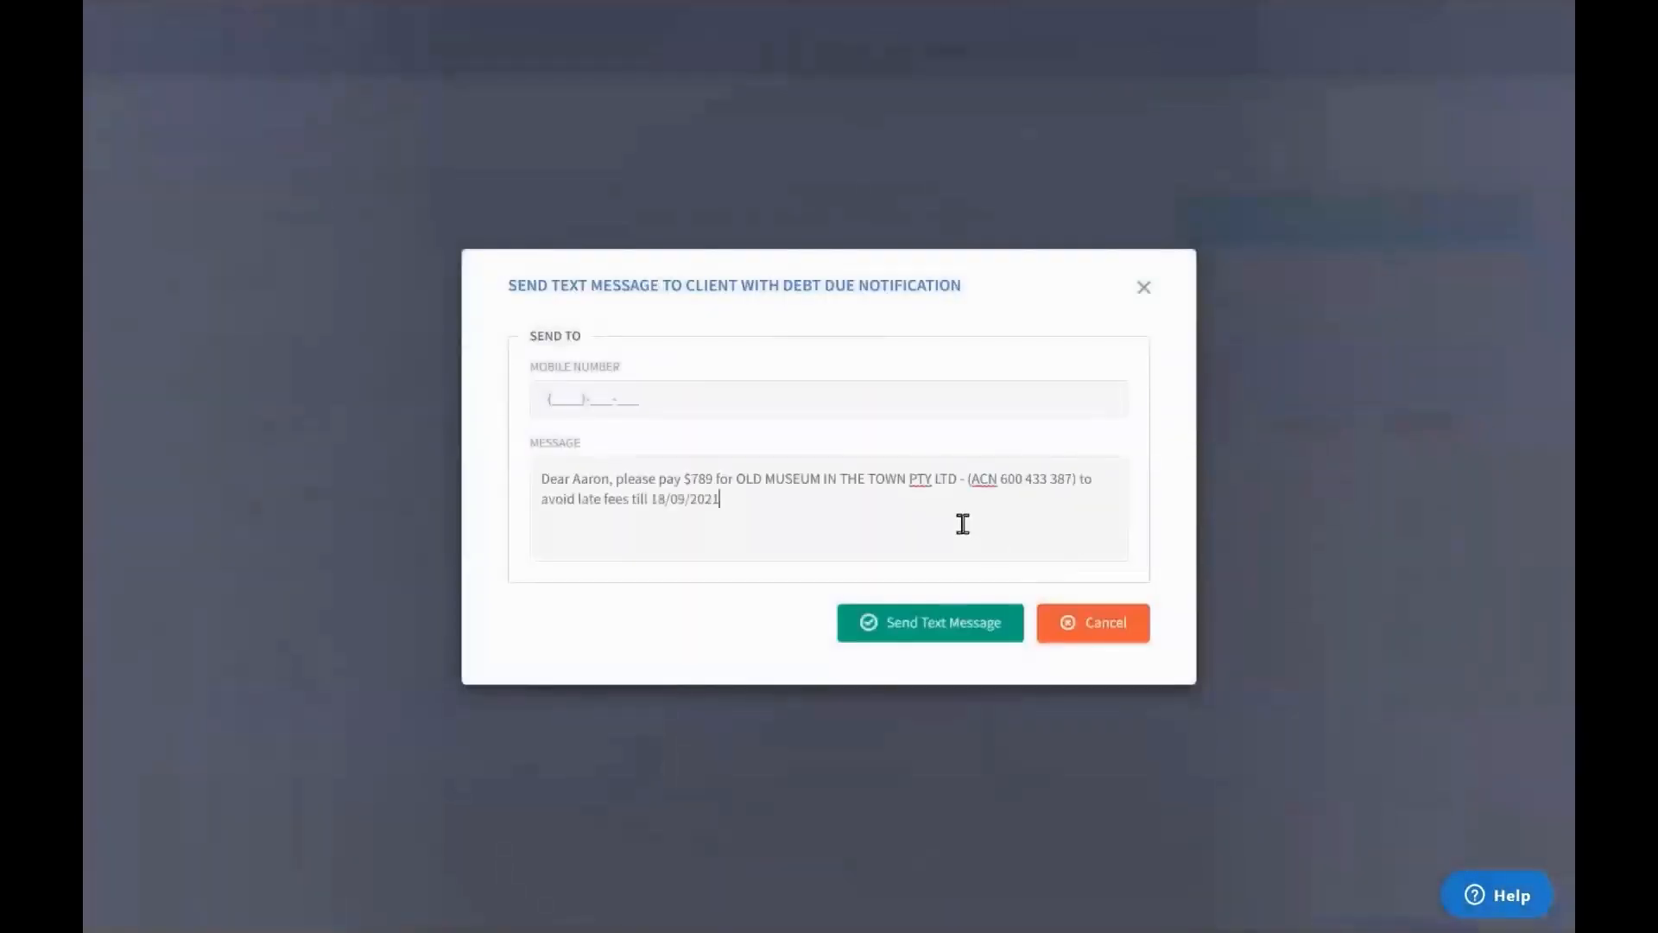
click(1085, 632)
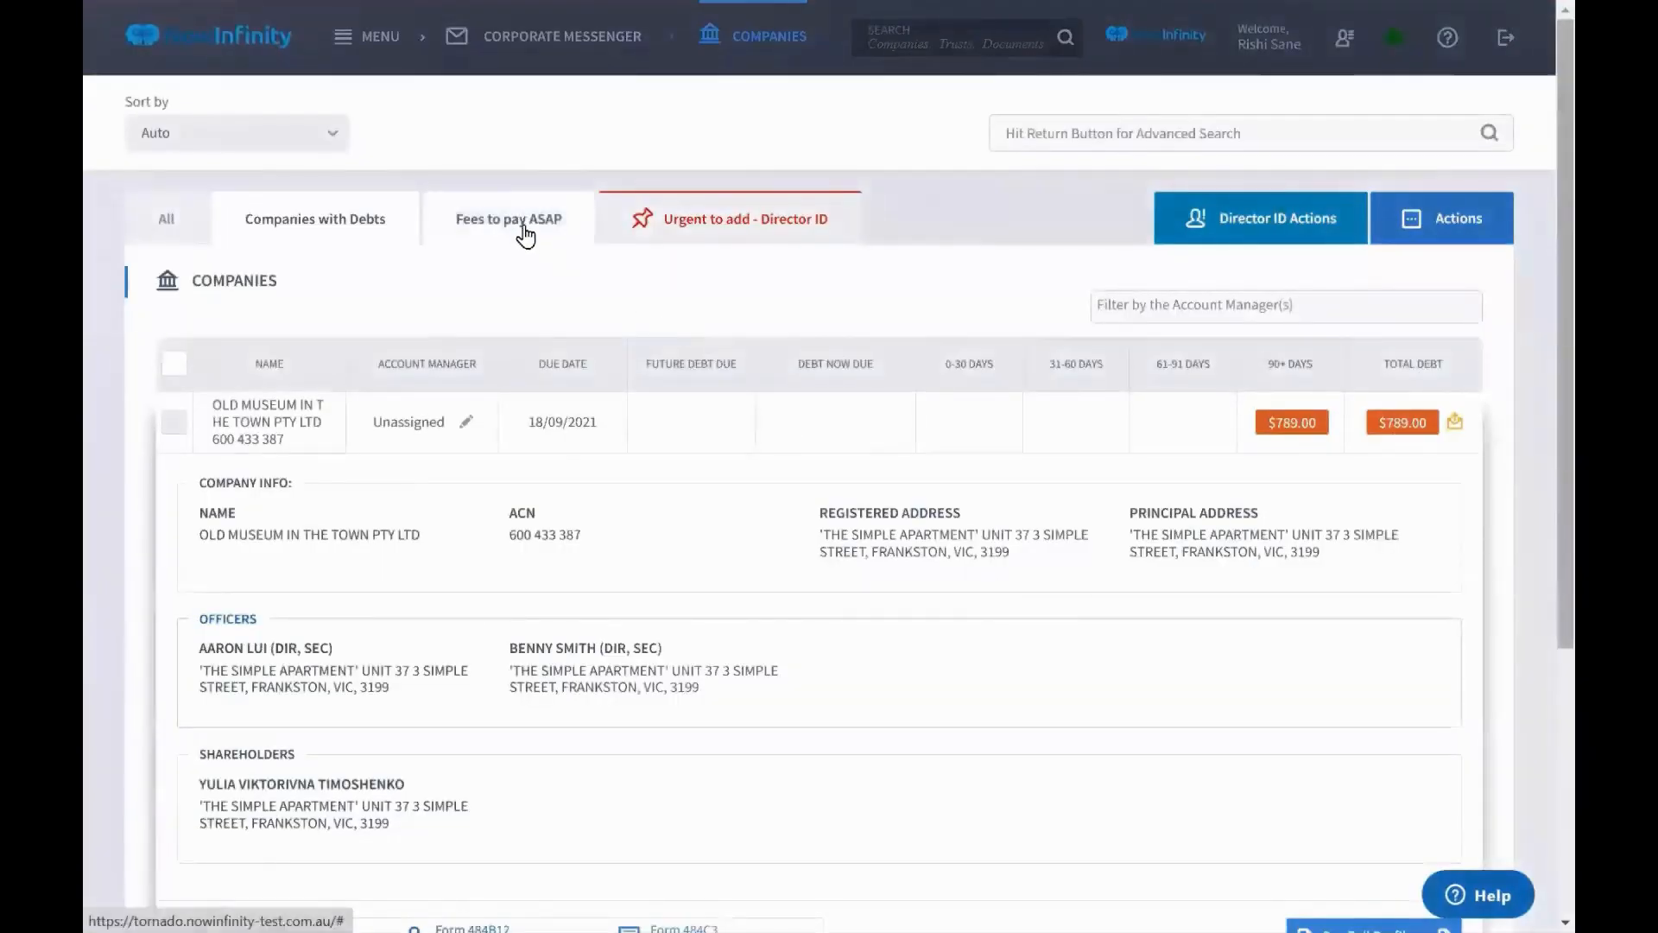
Check the Fees to pay ASAP list, then expand Brisbane Bill Club from the full list
click(527, 227)
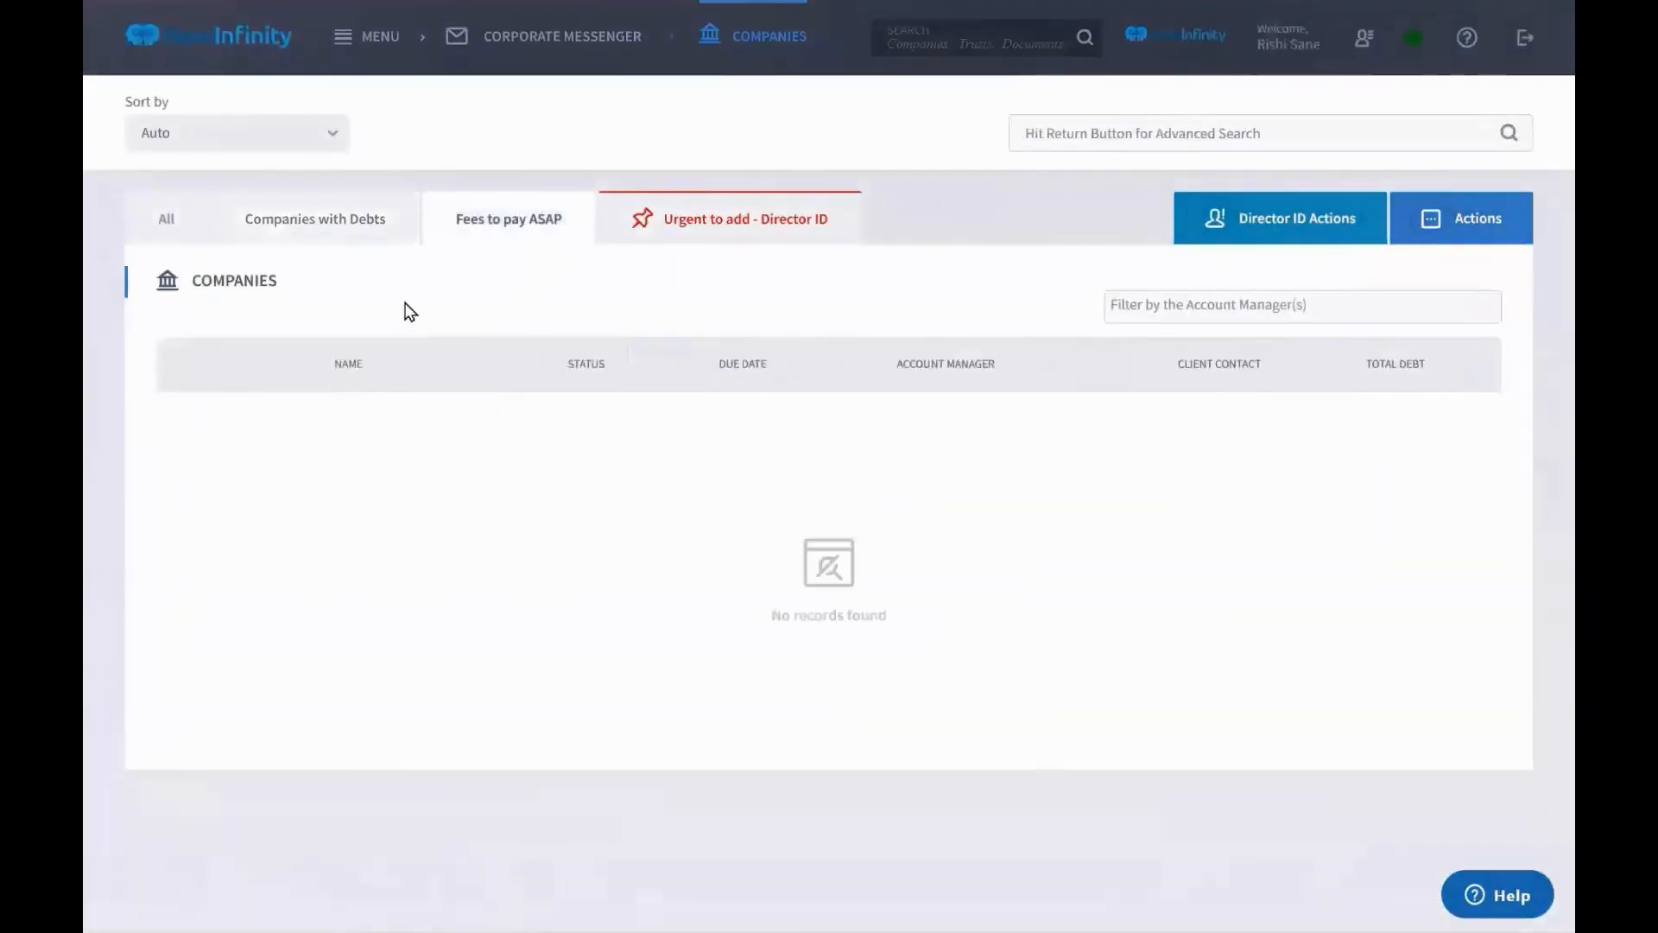
click(185, 241)
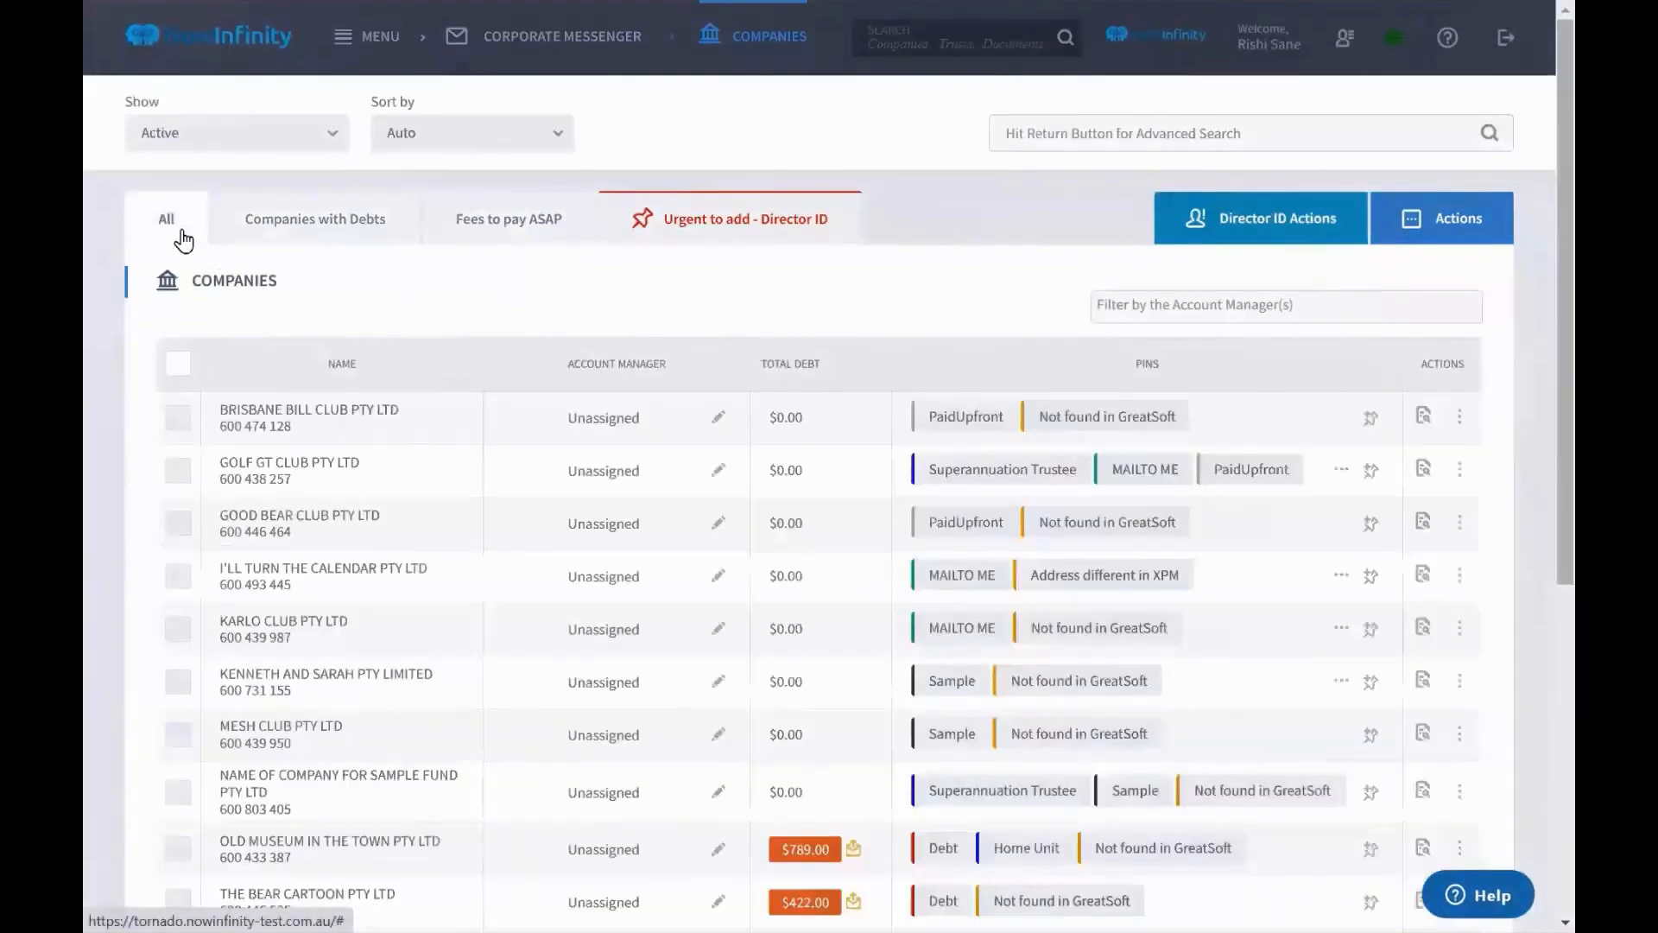
scroll(385, 344, down, 1)
click(304, 325)
scroll(334, 321, down, 1)
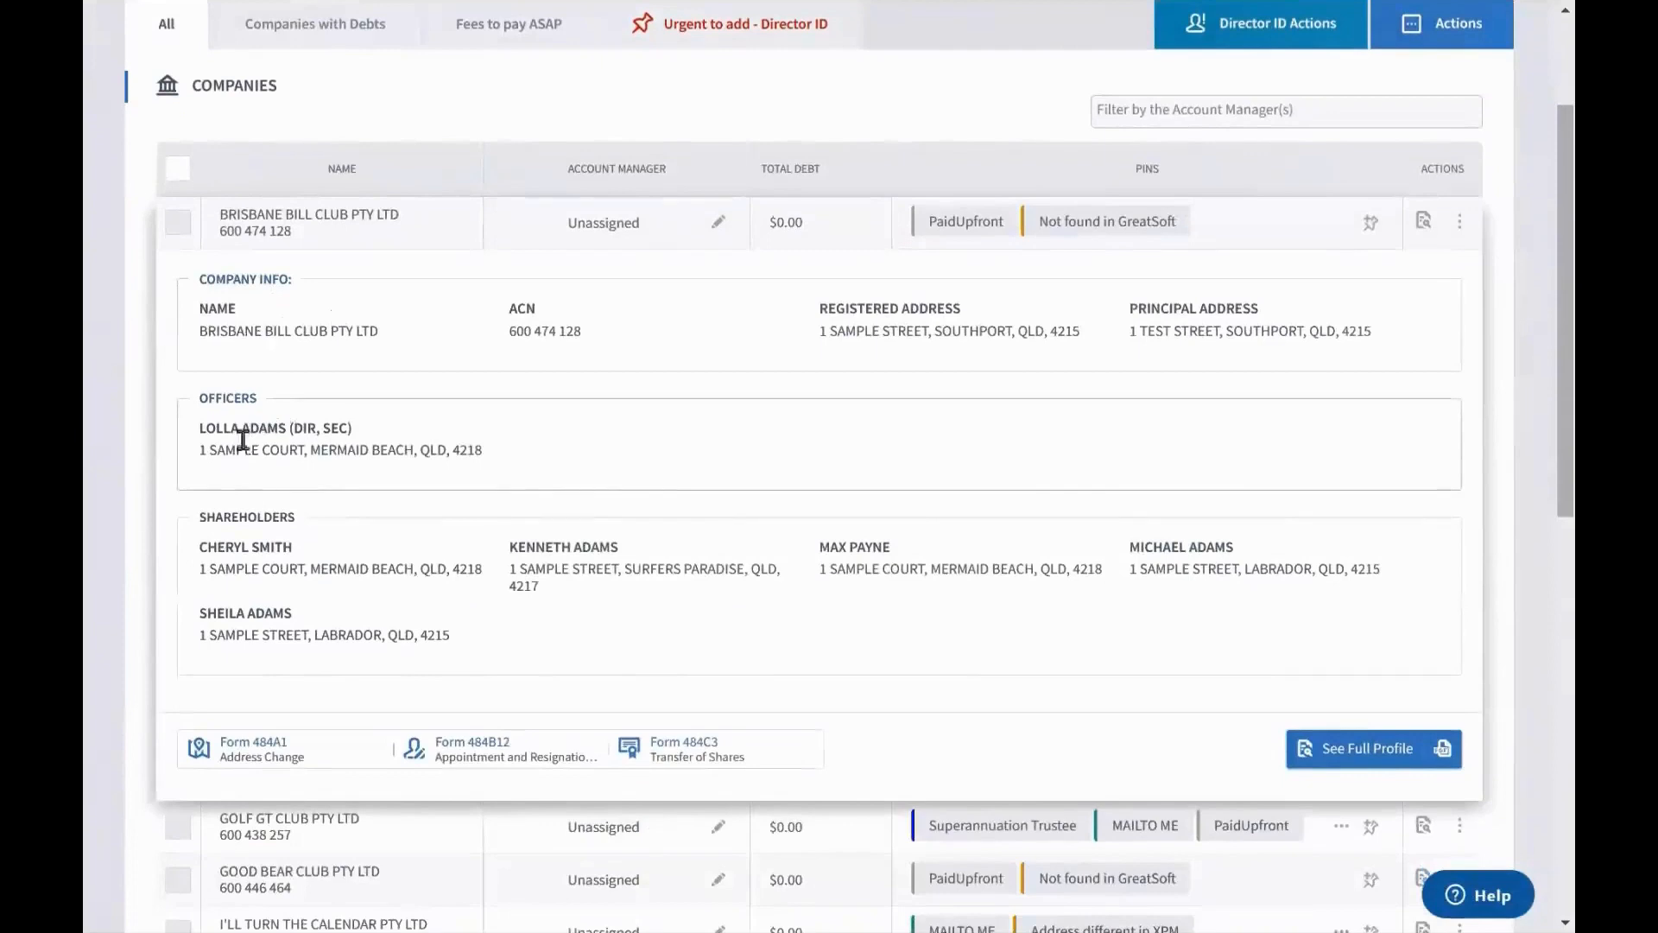
click(1460, 221)
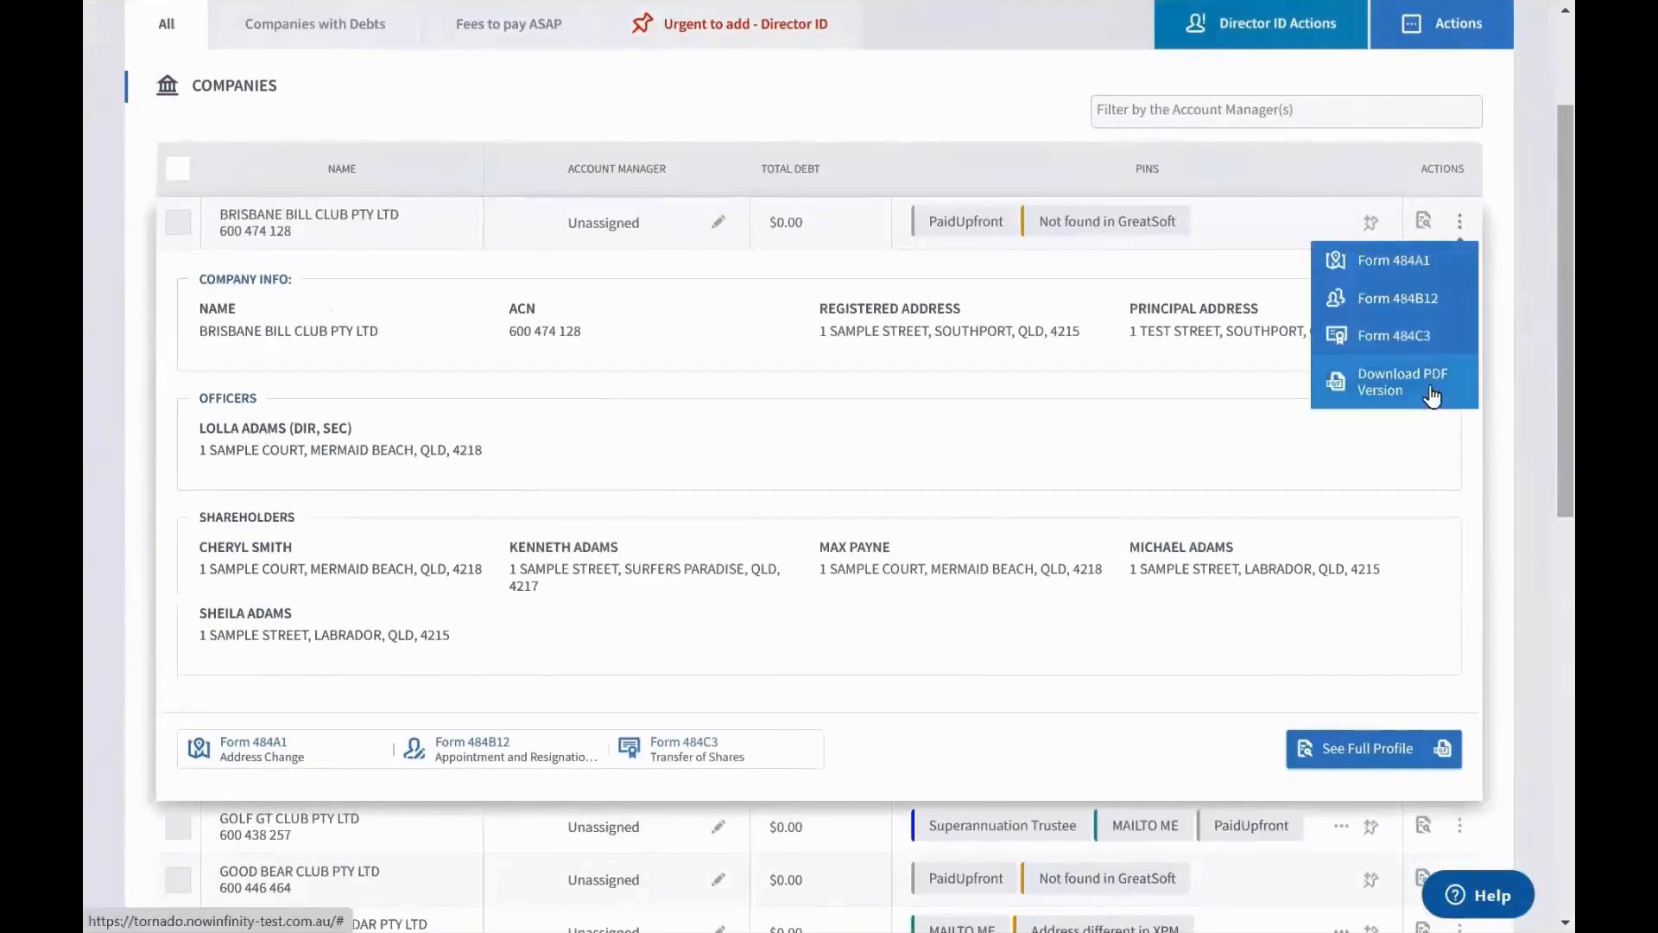
Collapse and re-expand Brisbane Bill Club's row details
click(344, 213)
click(344, 213)
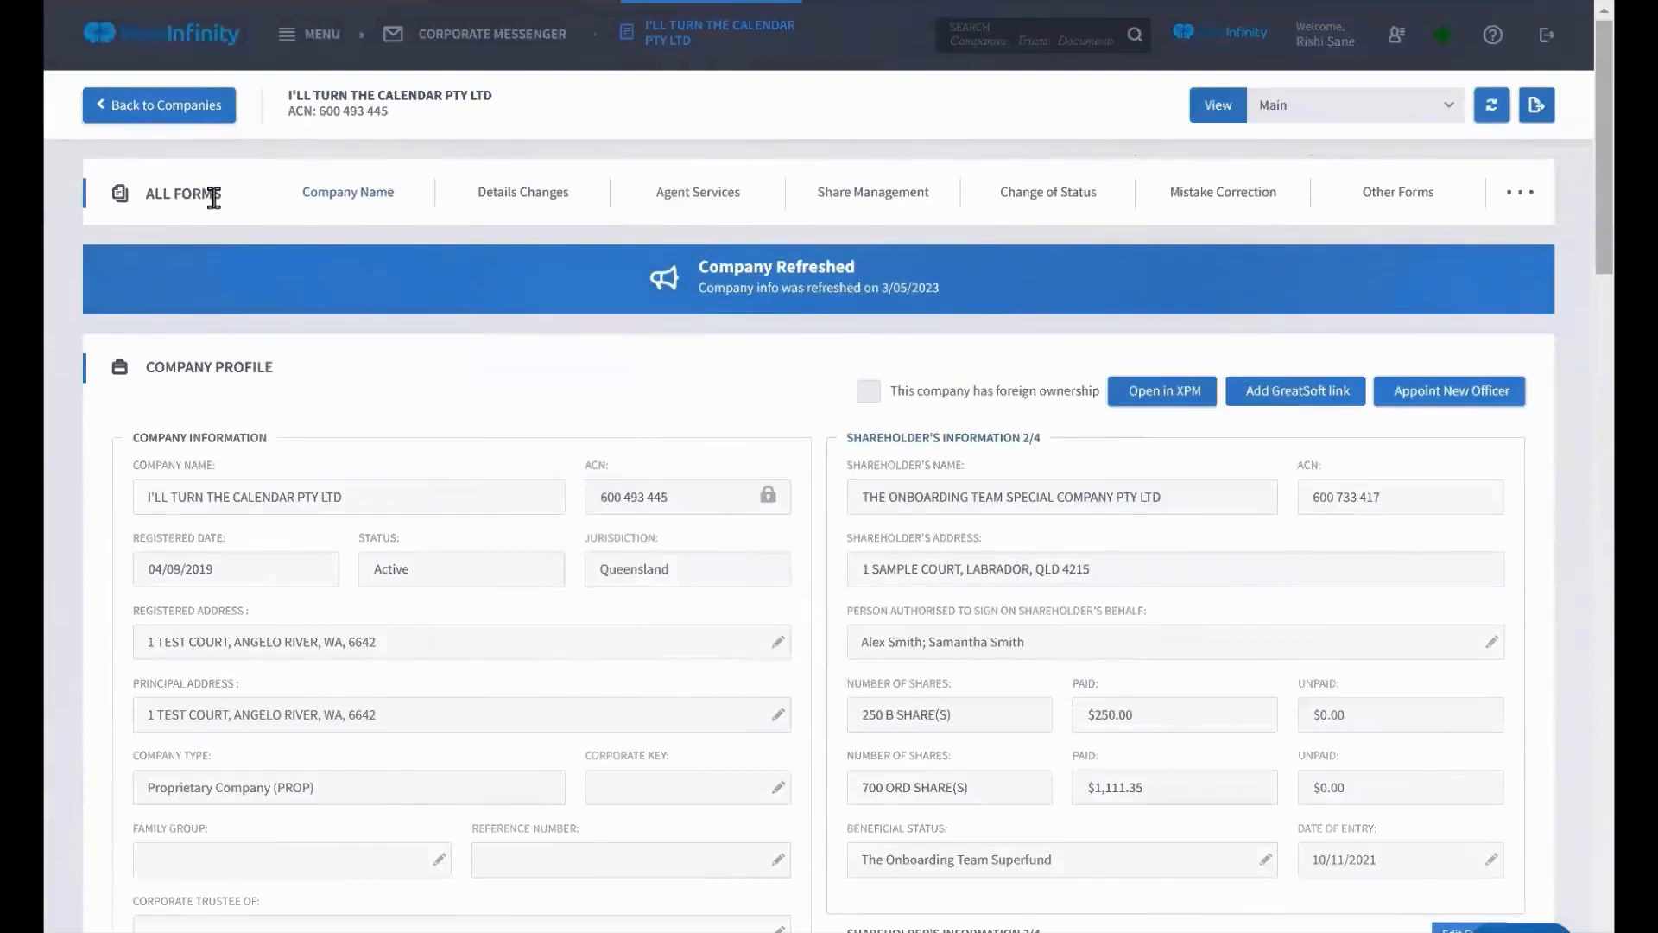
mouse_move(372, 211)
scroll(209, 363, down, 2)
scroll(207, 358, down, 2)
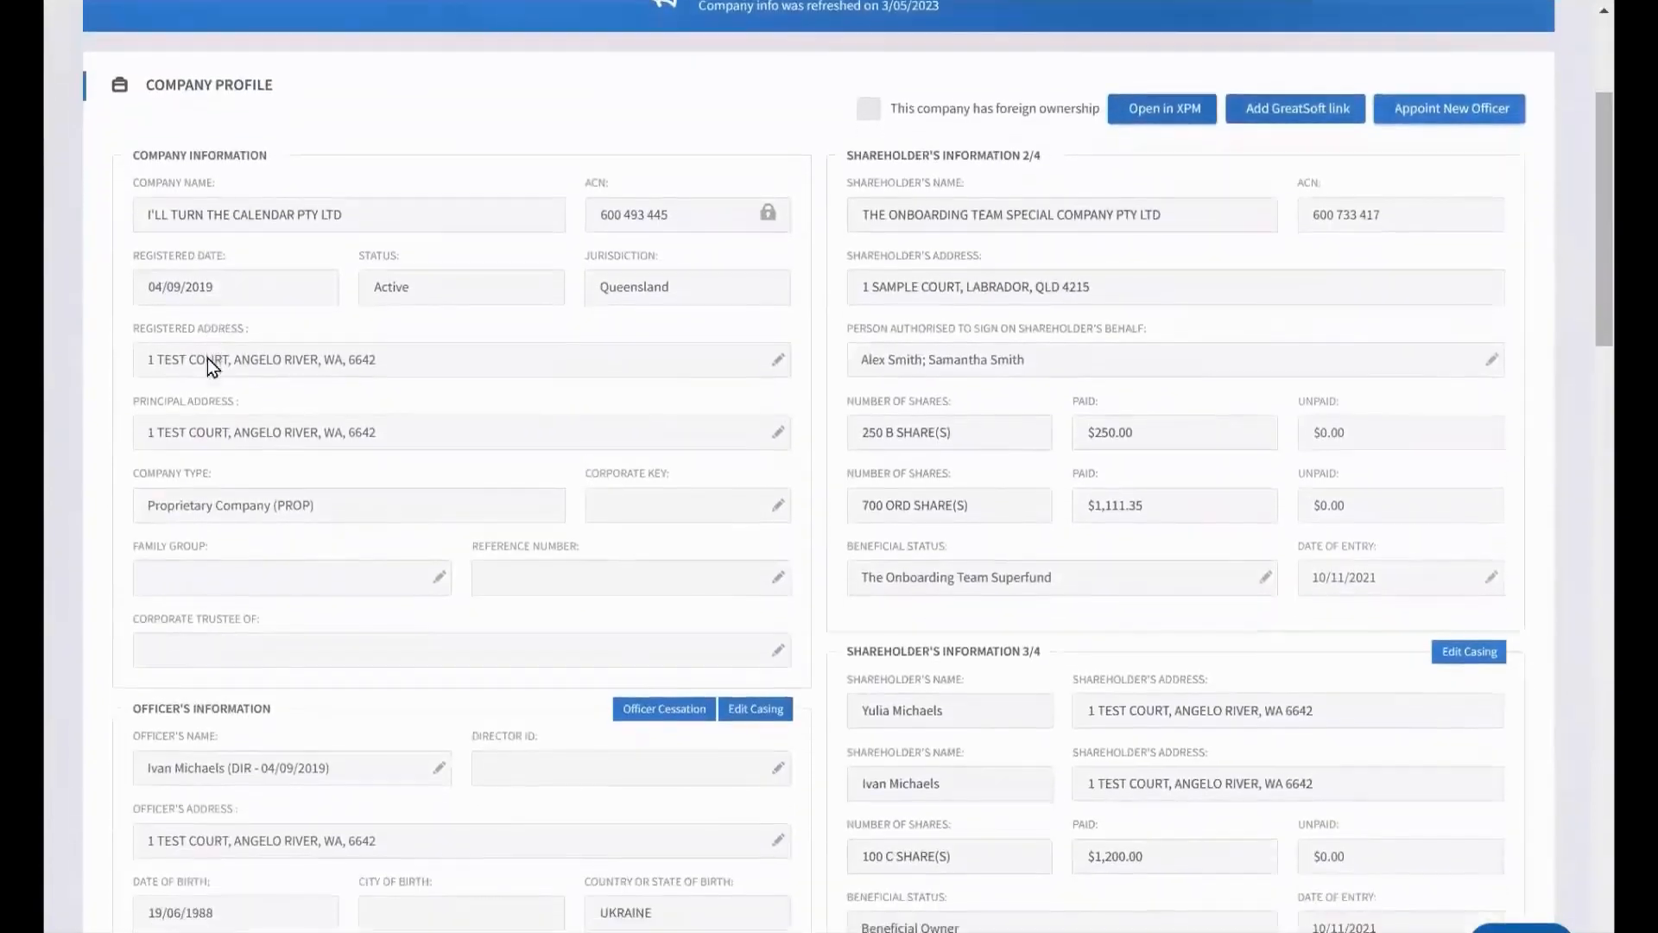
scroll(208, 358, down, 10)
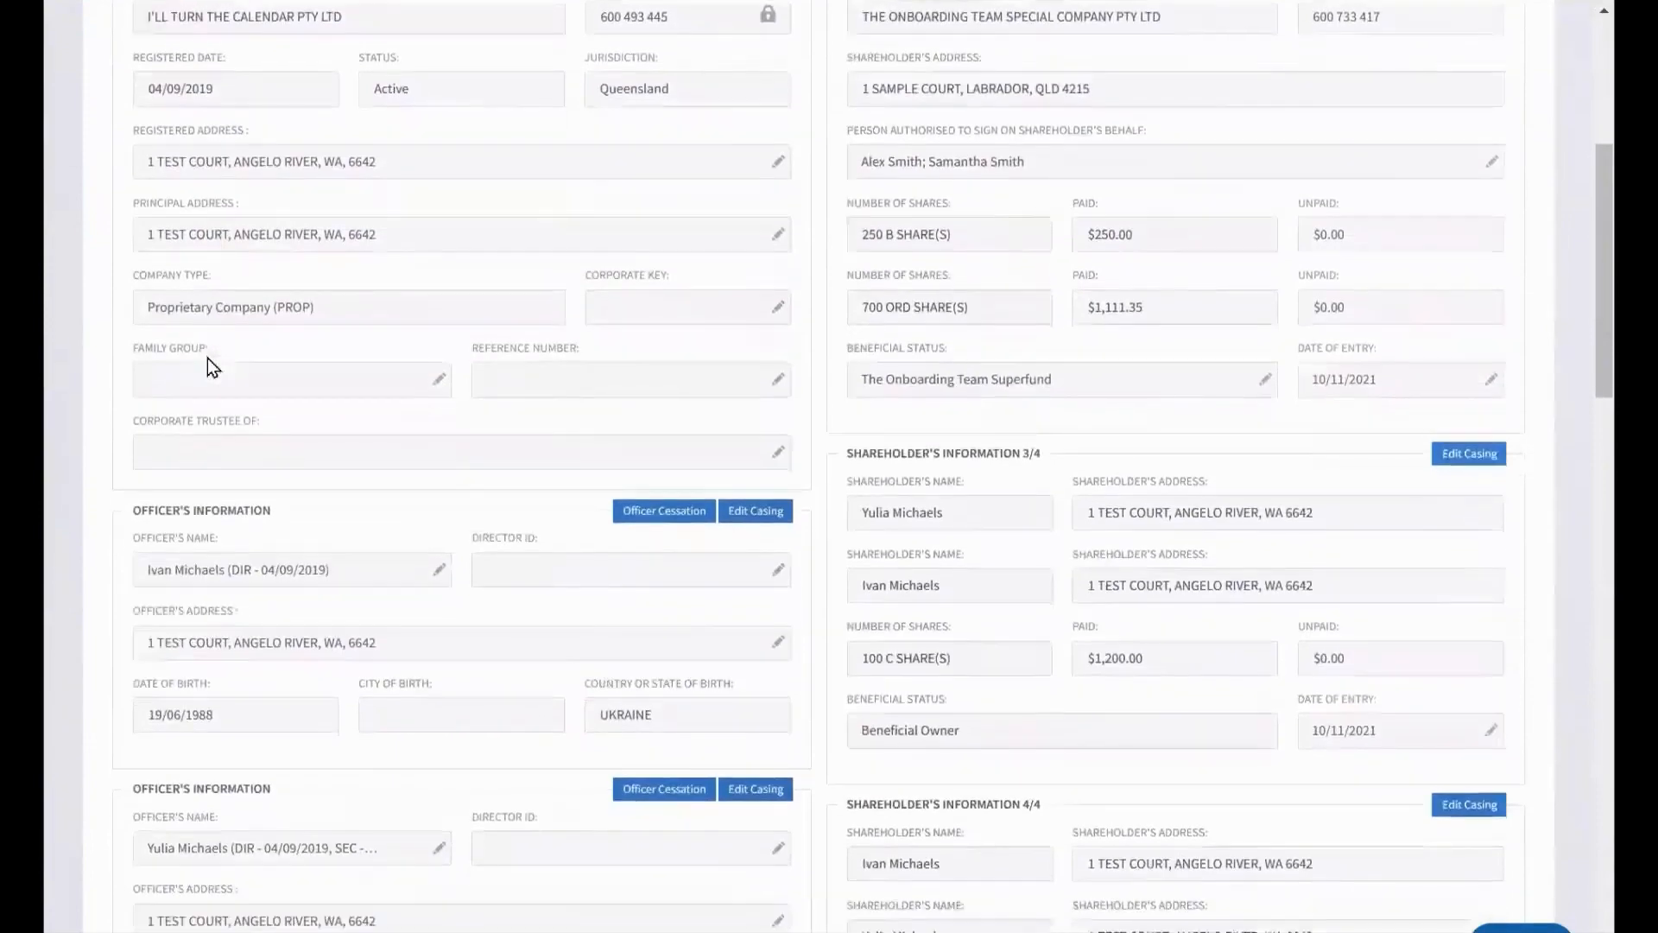
scroll(207, 358, down, 4)
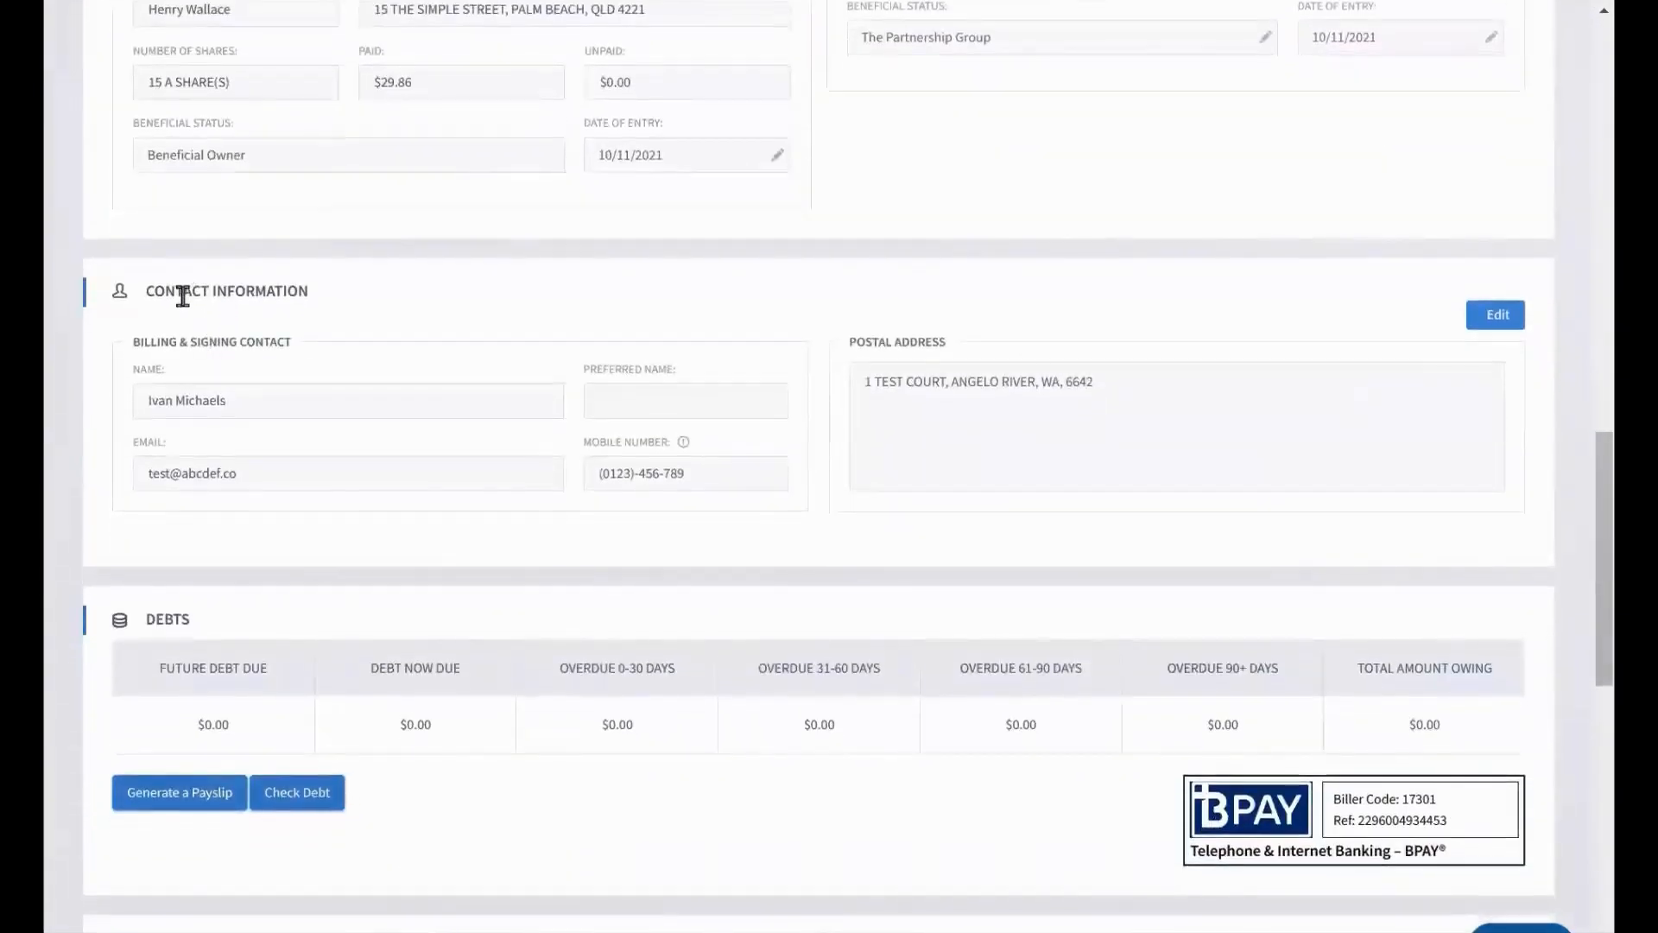
scroll(183, 297, down, 4)
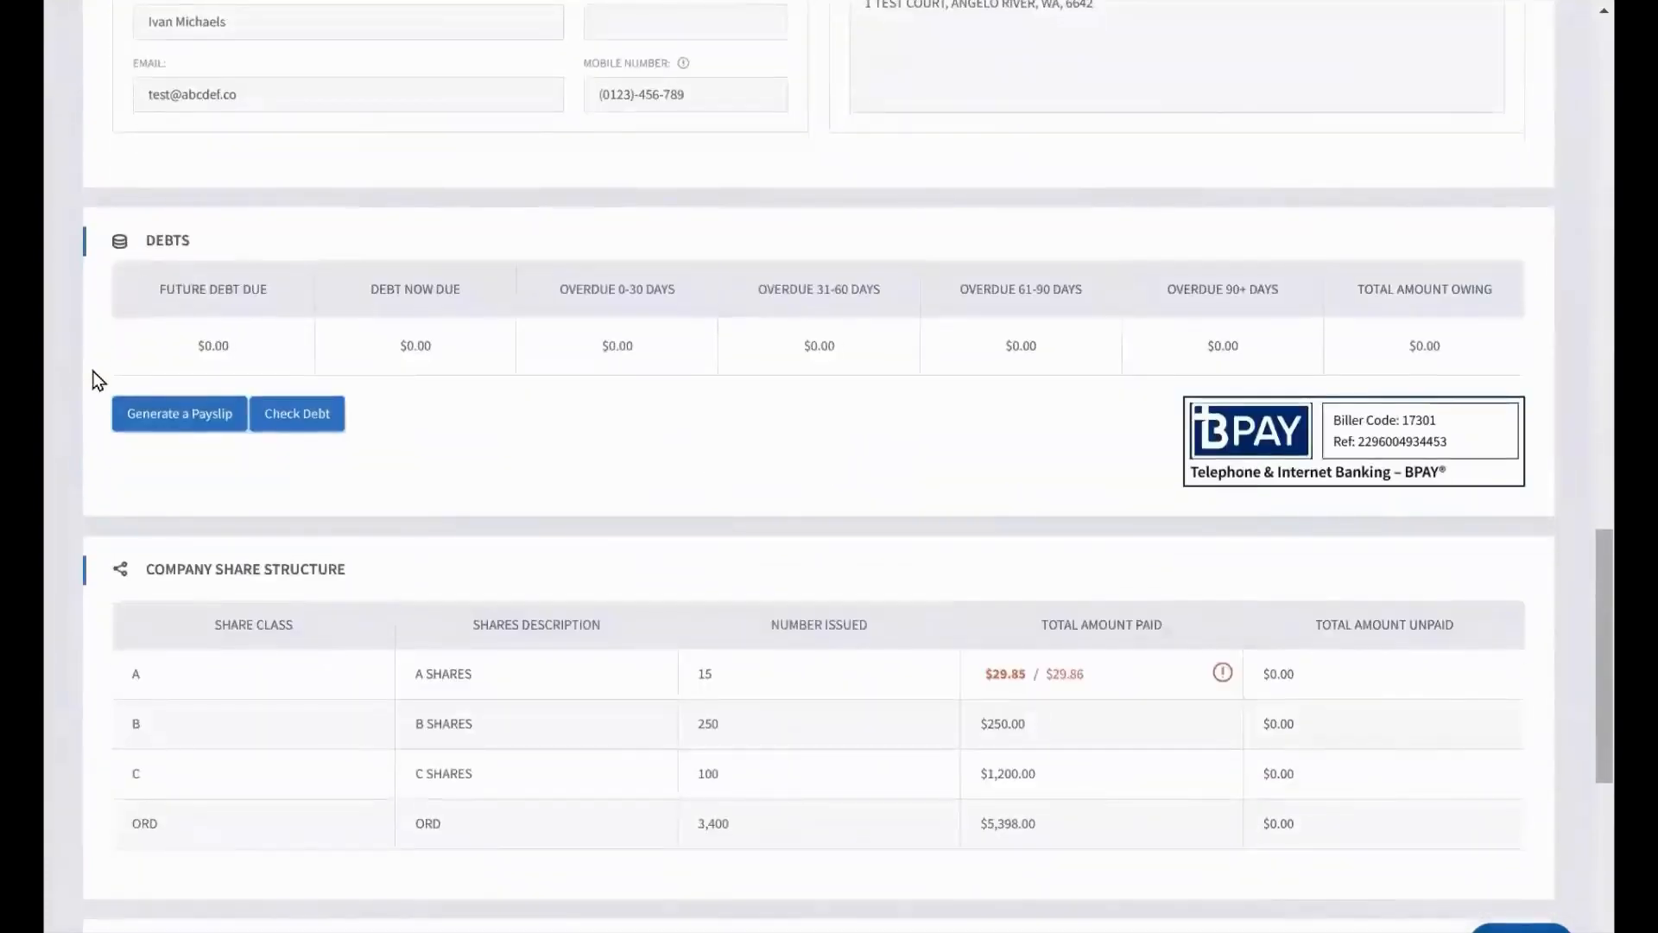
scroll(92, 370, down, 4)
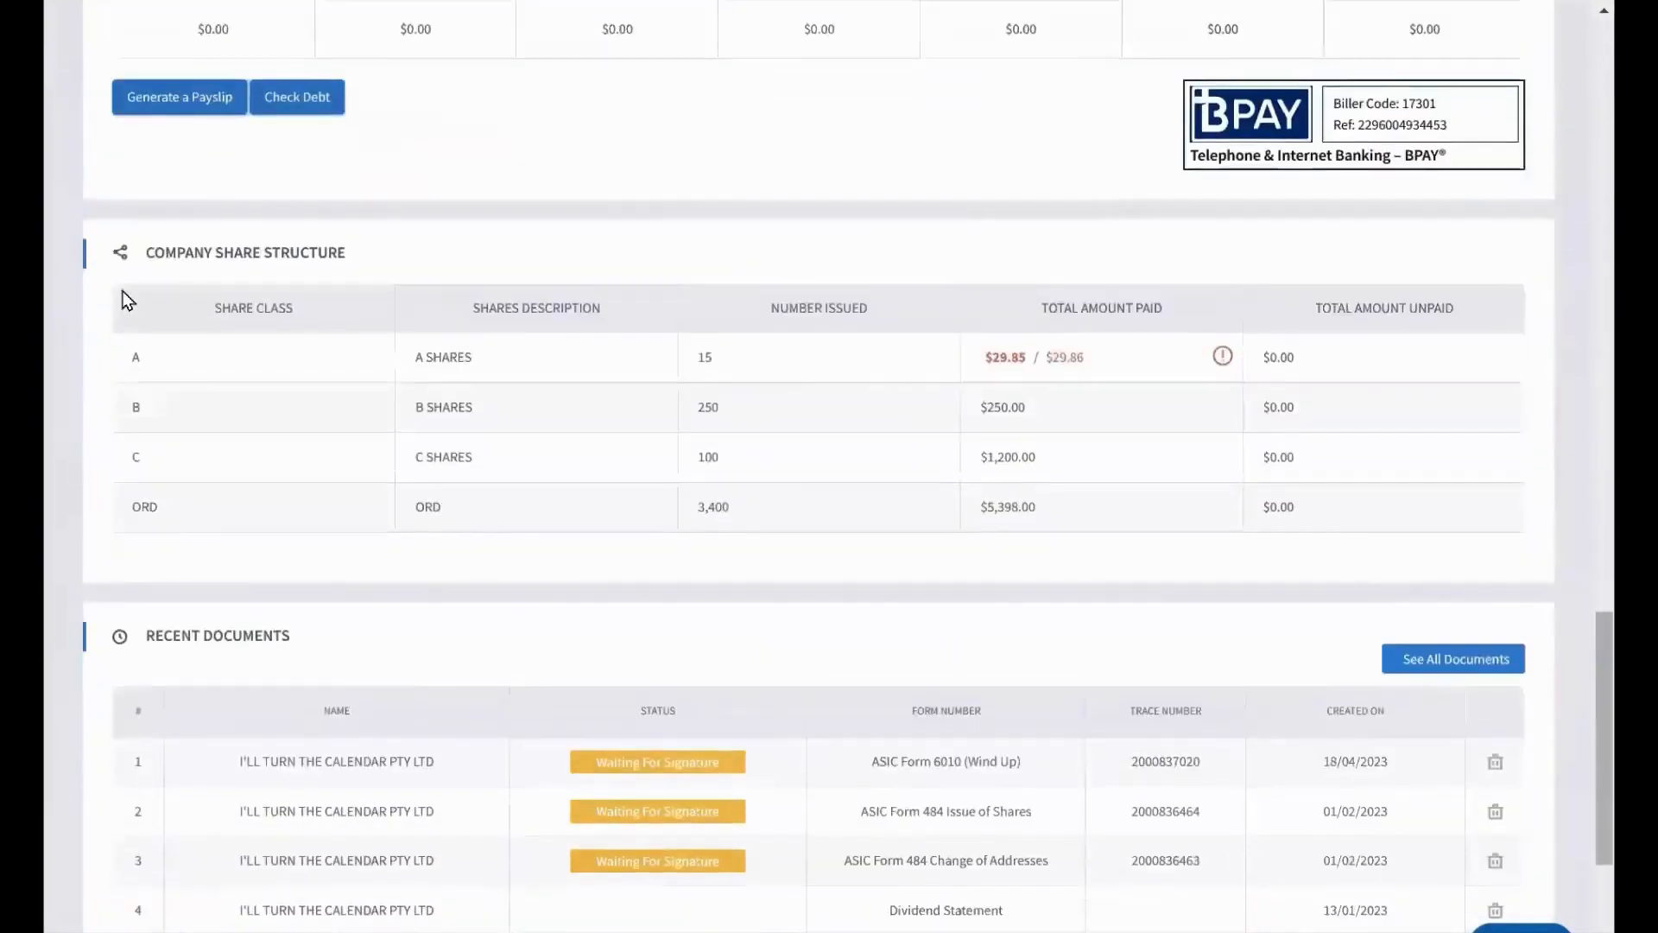
scroll(127, 300, down, 3)
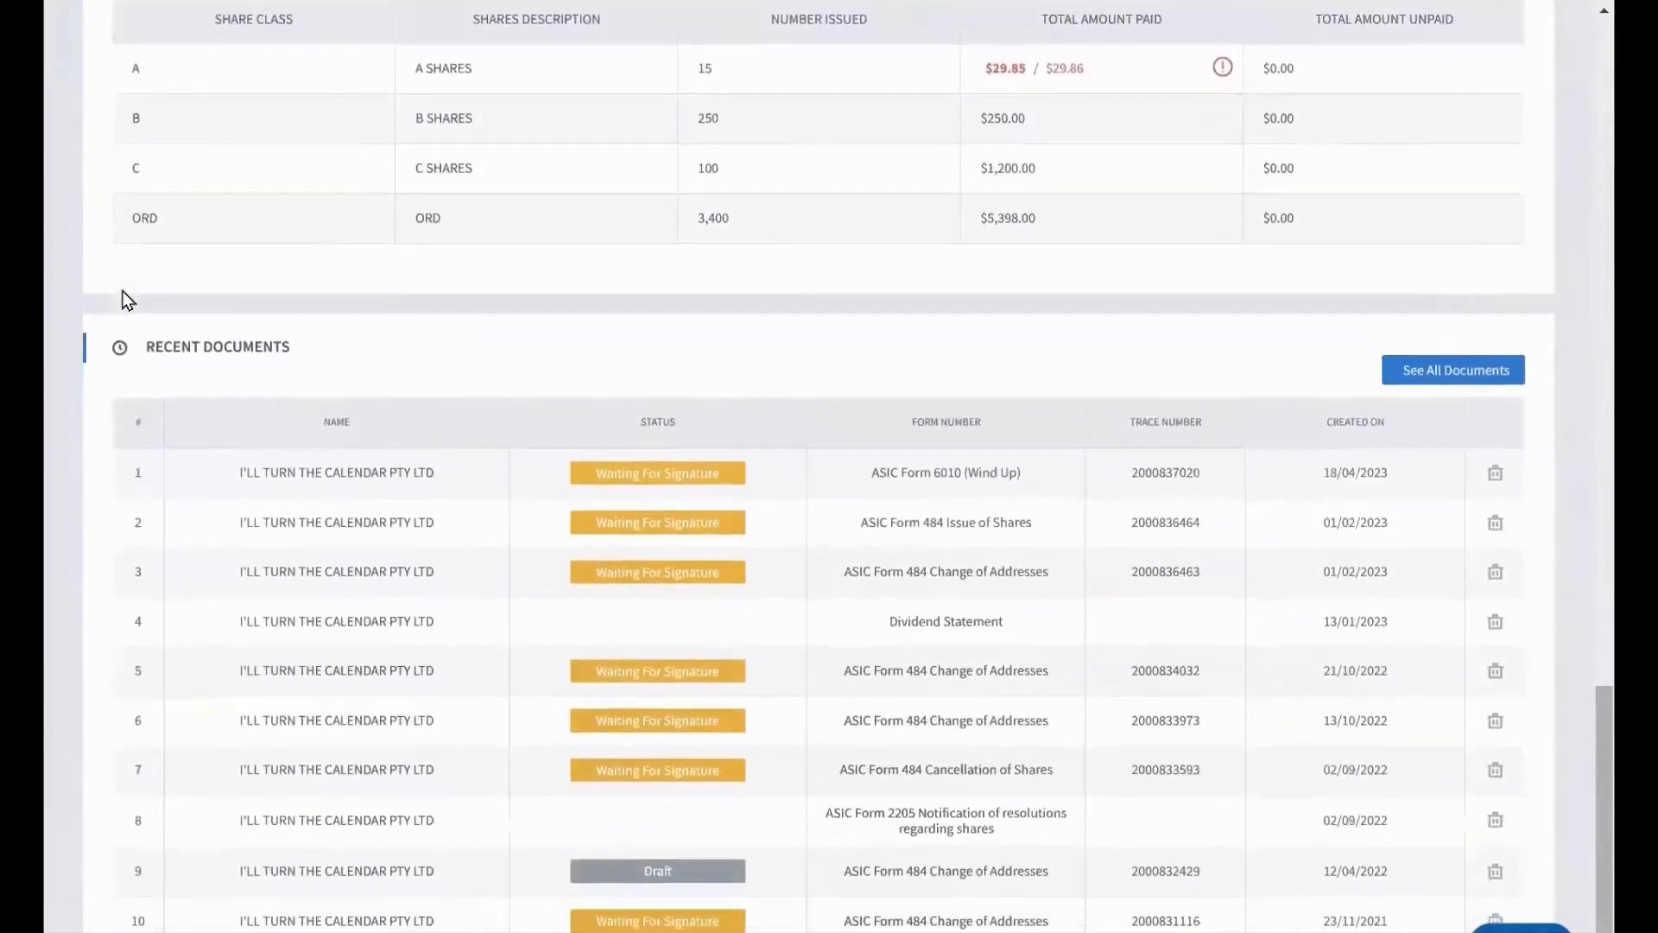
scroll(128, 300, down, 1)
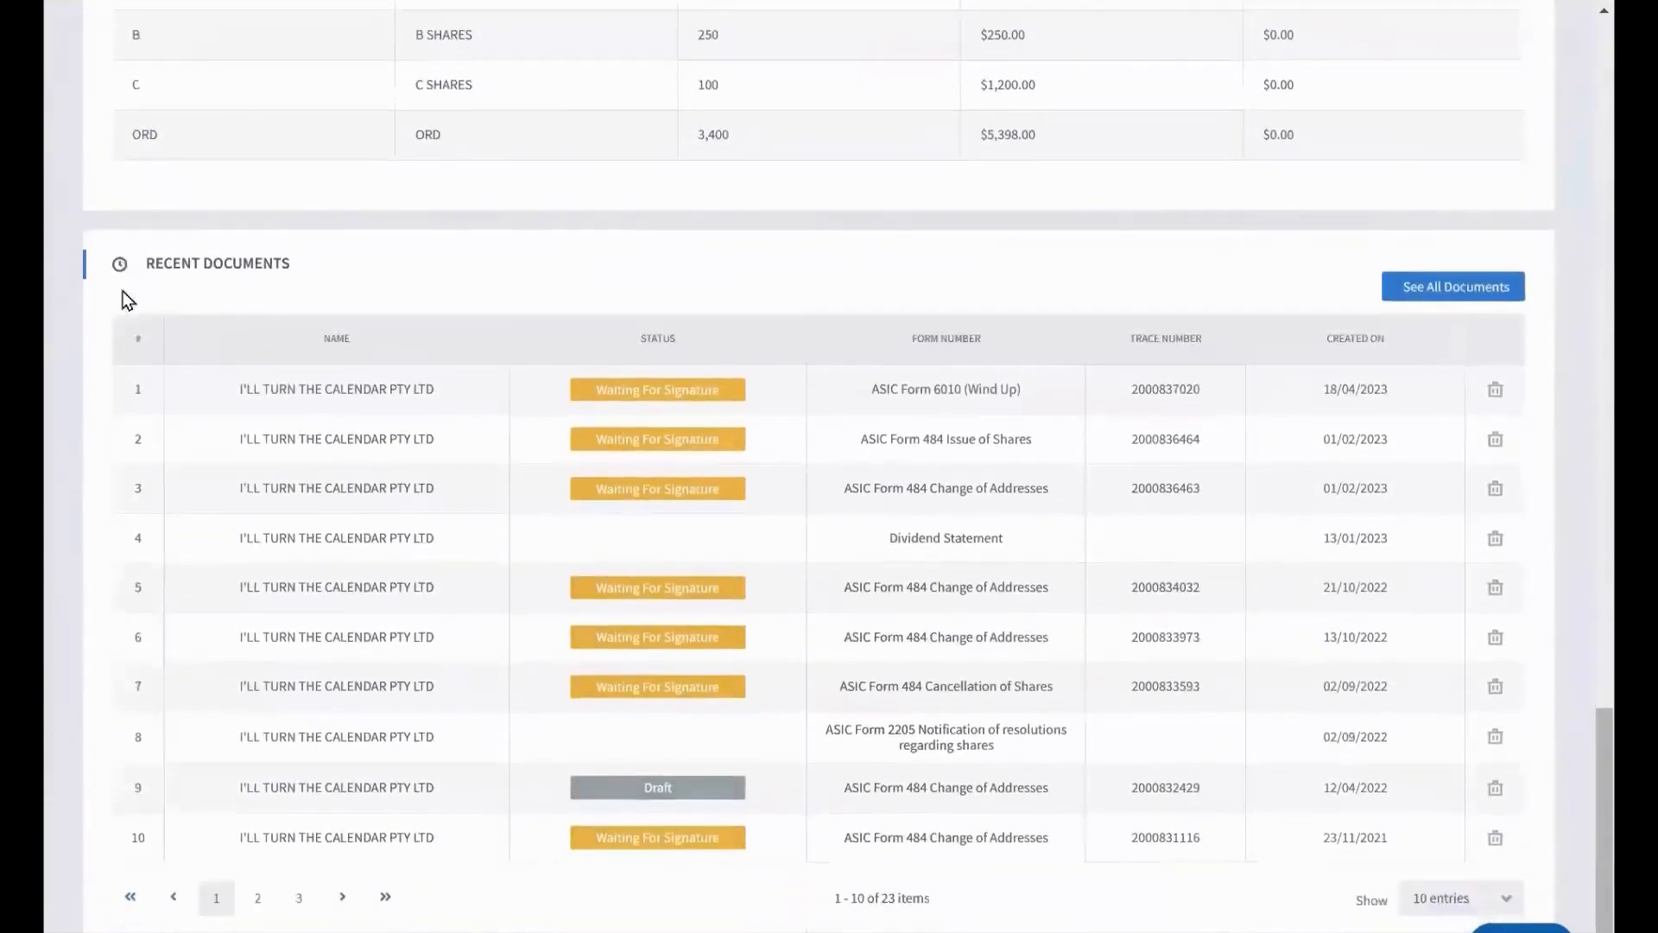
scroll(128, 299, up, 15)
scroll(124, 299, up, 10)
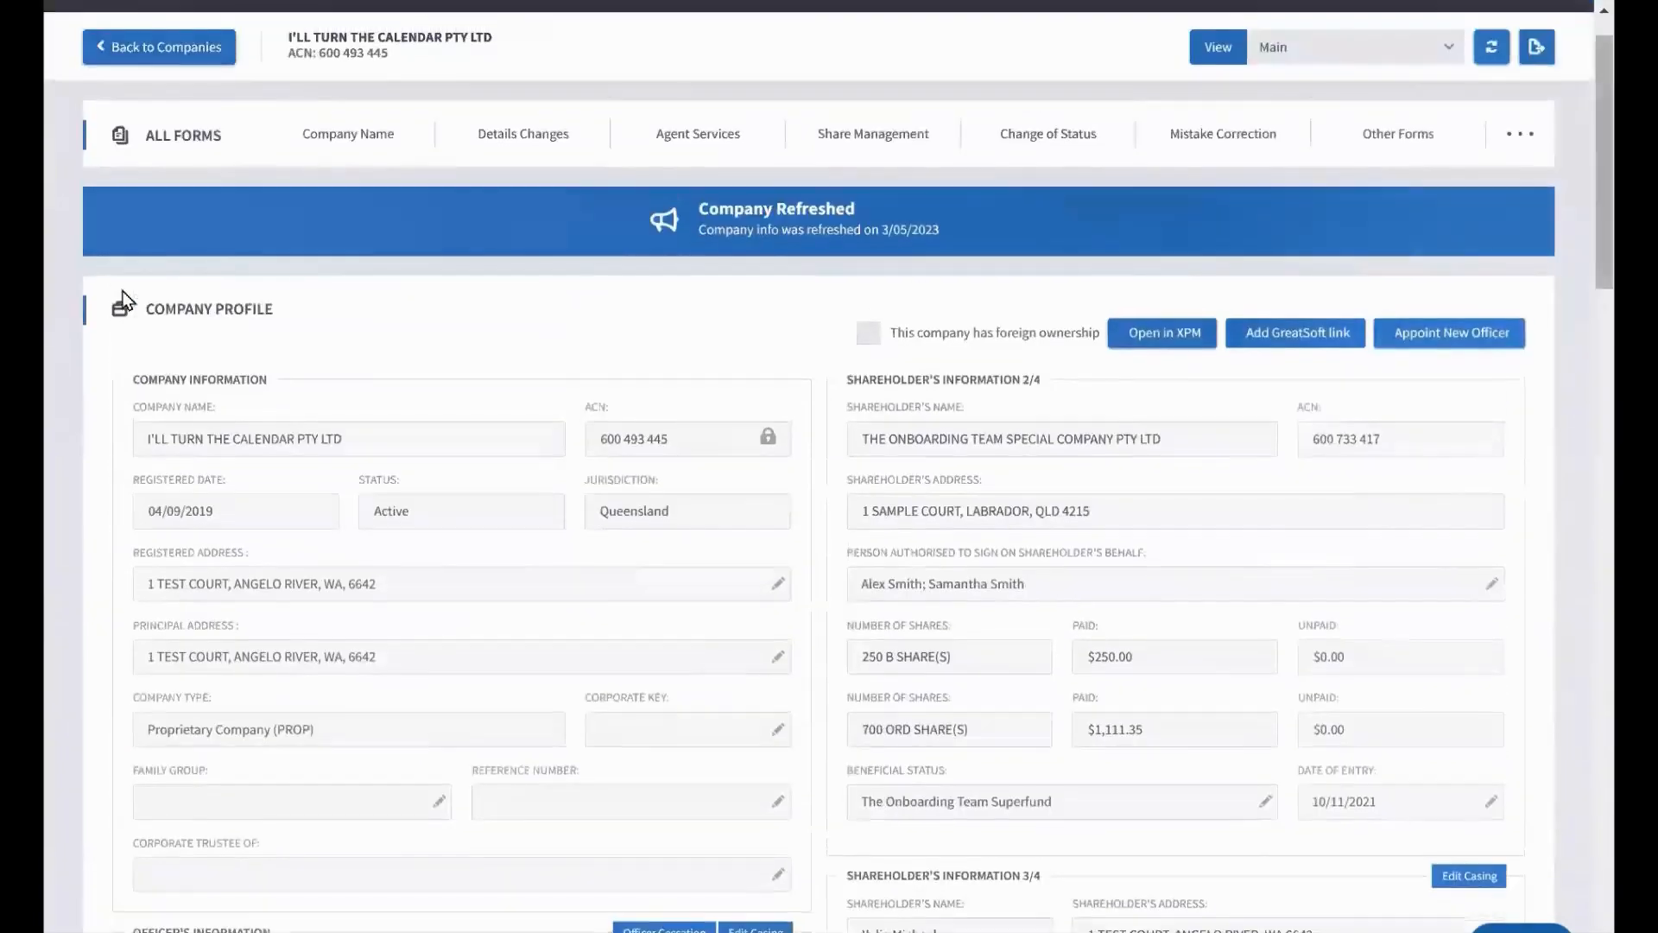
scroll(126, 300, up, 1)
scroll(127, 300, up, 1)
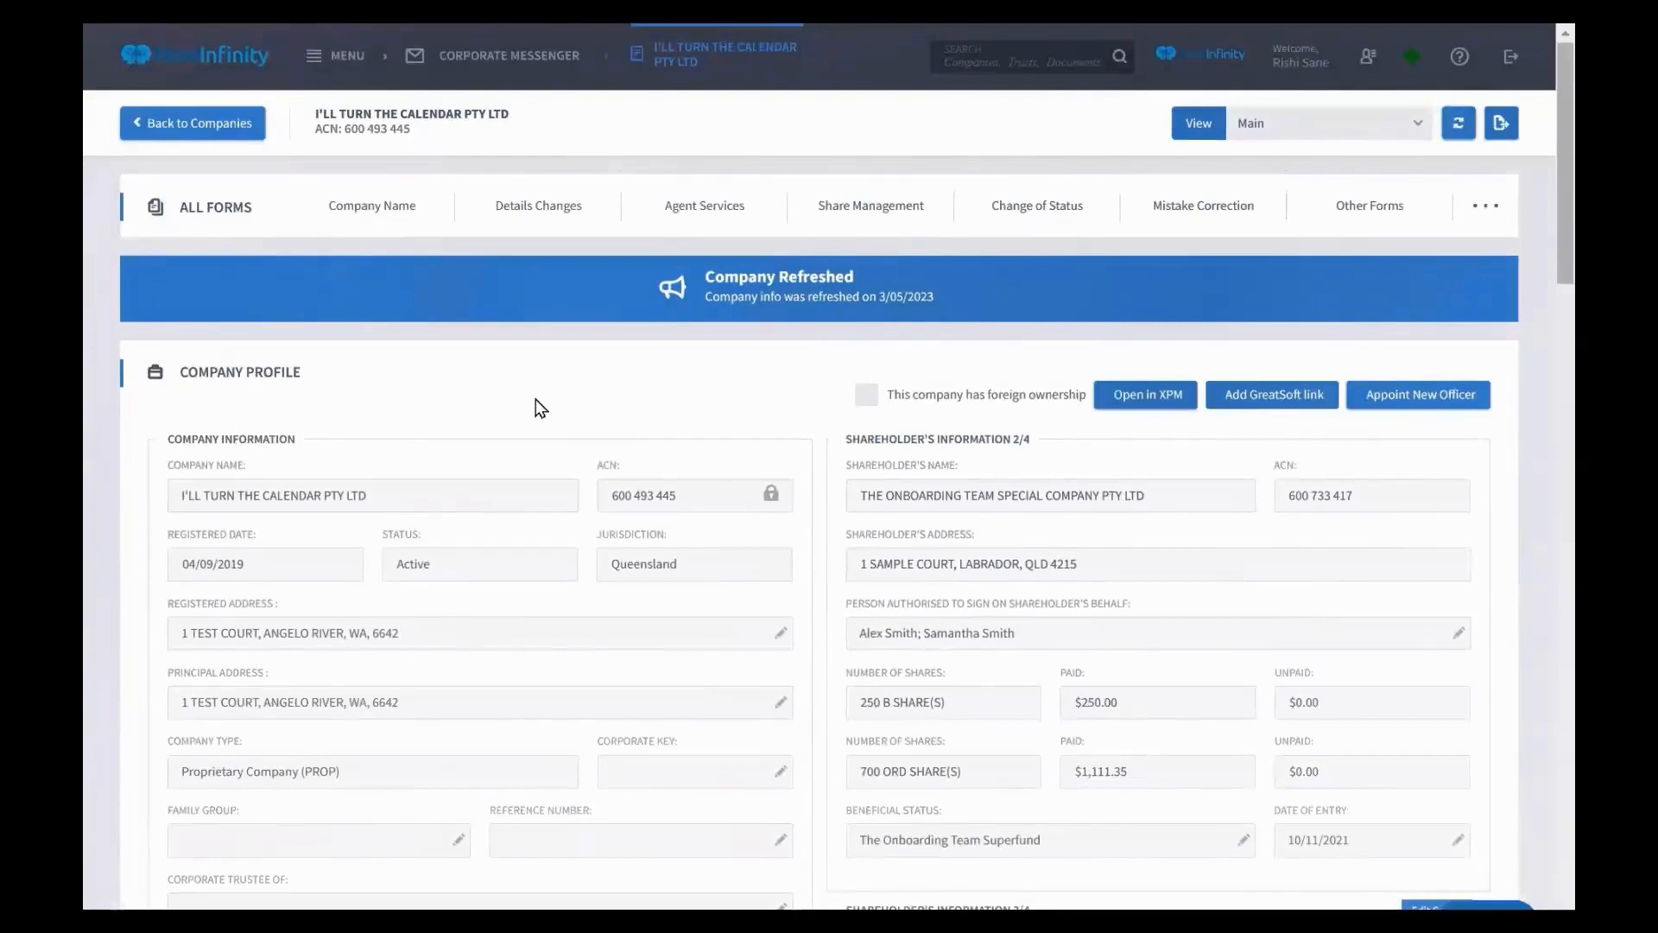
Start a Form 484A1 address-change draft from Details Changes and advance past two Next Step screens
mouse_move(398, 209)
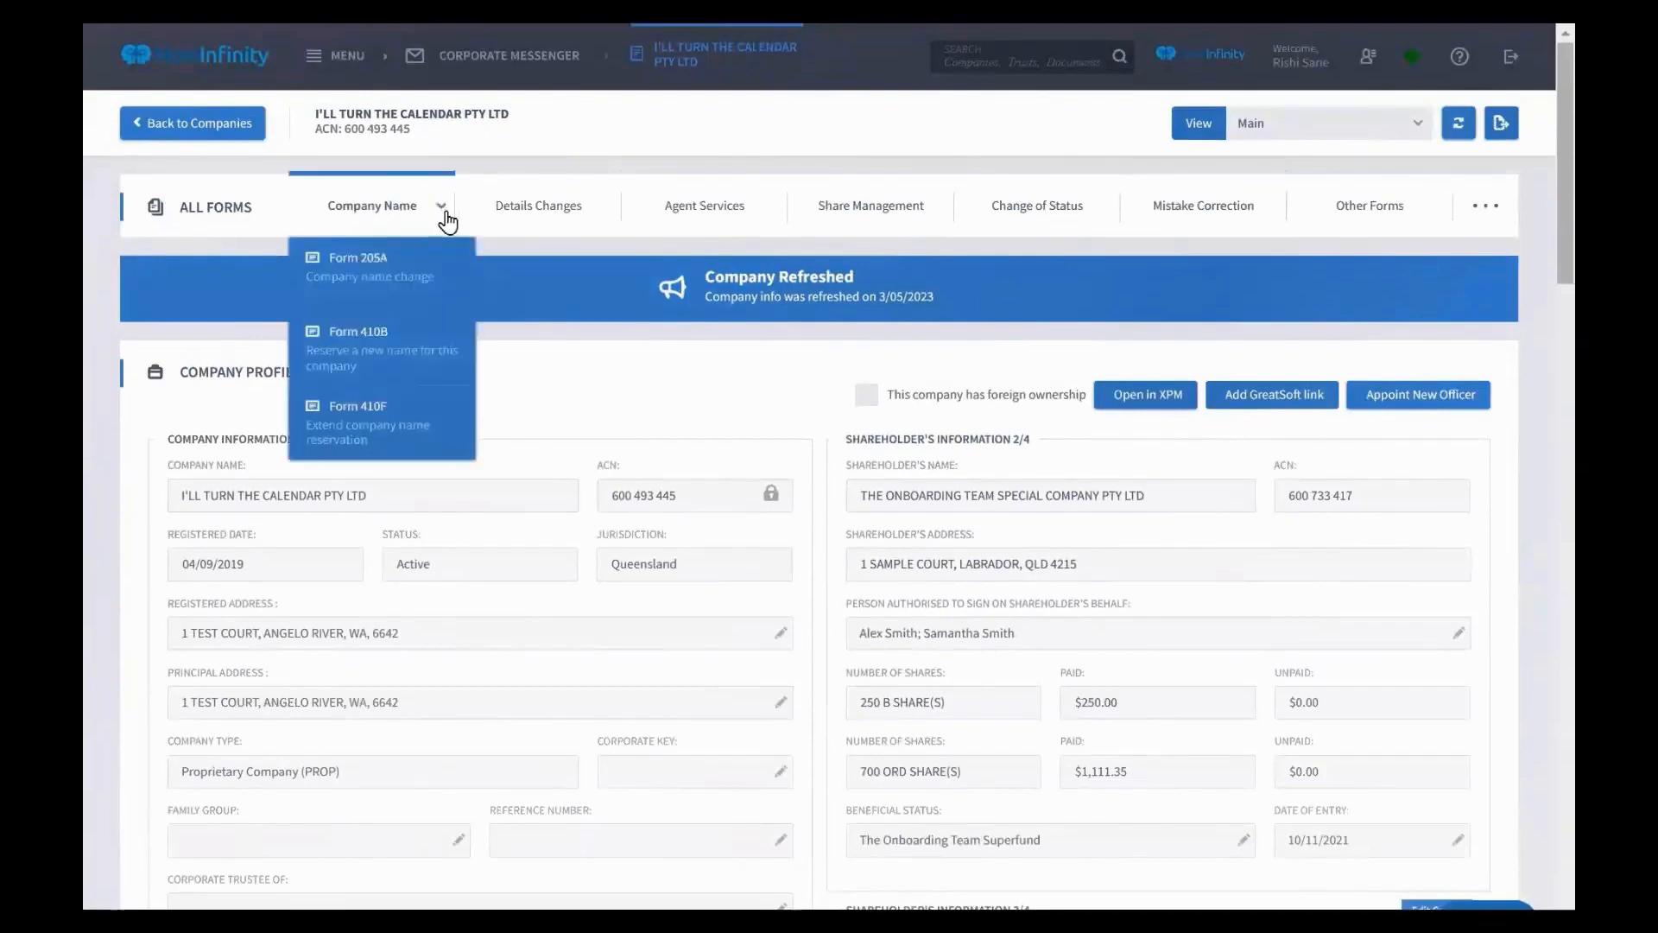
mouse_move(516, 227)
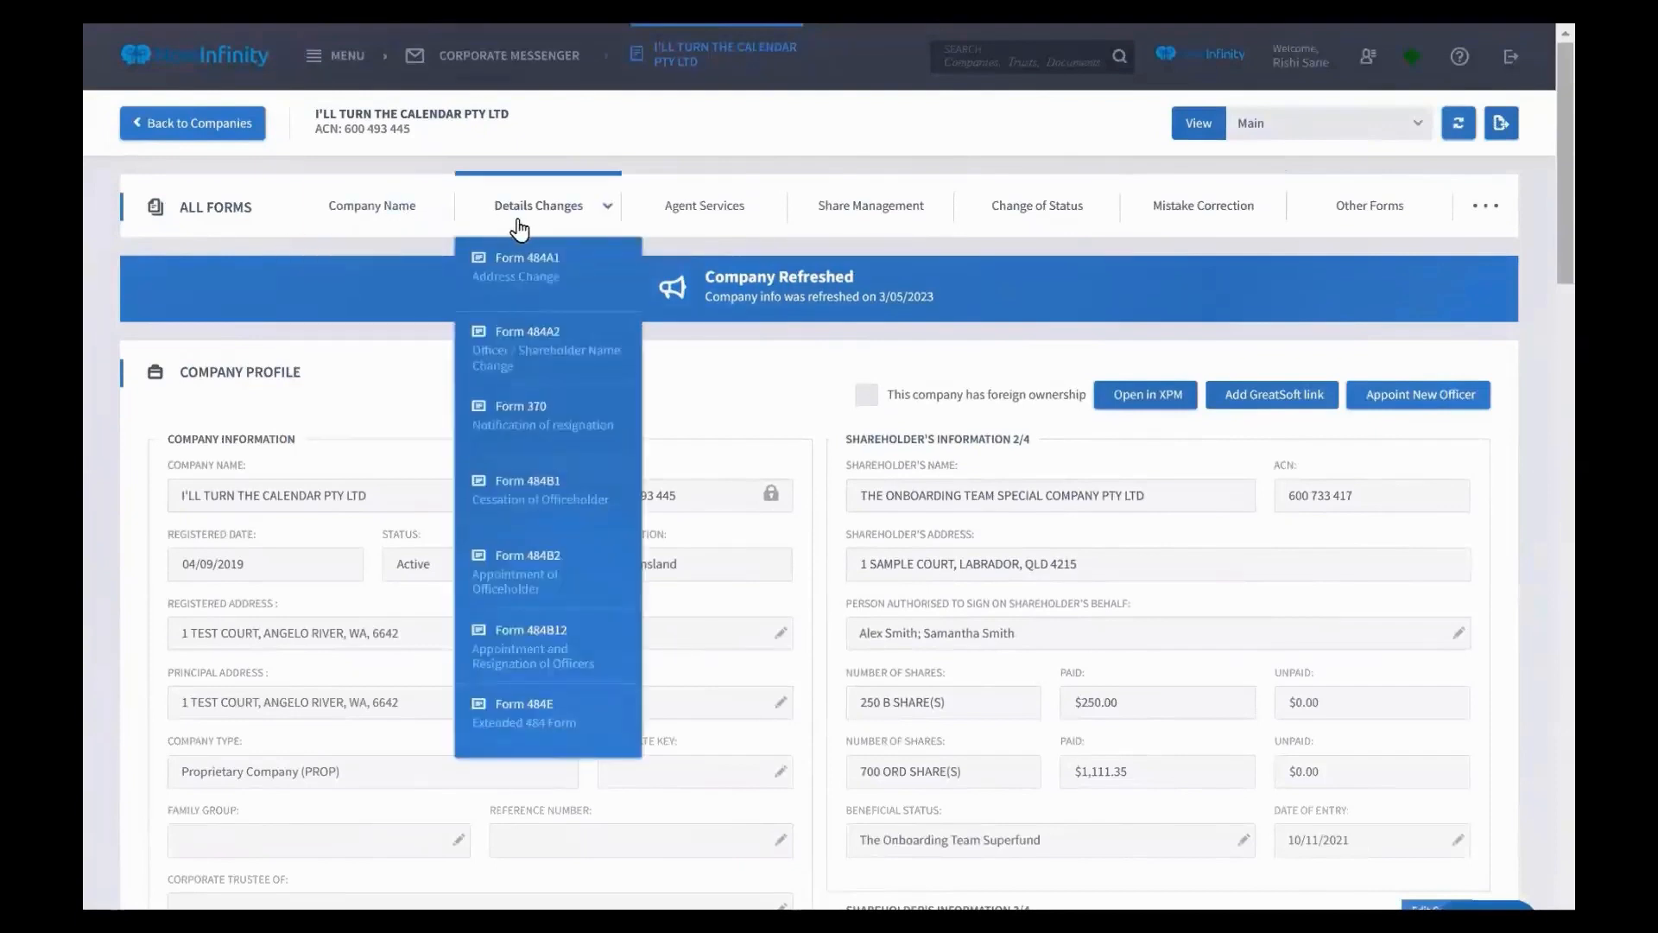
click(532, 282)
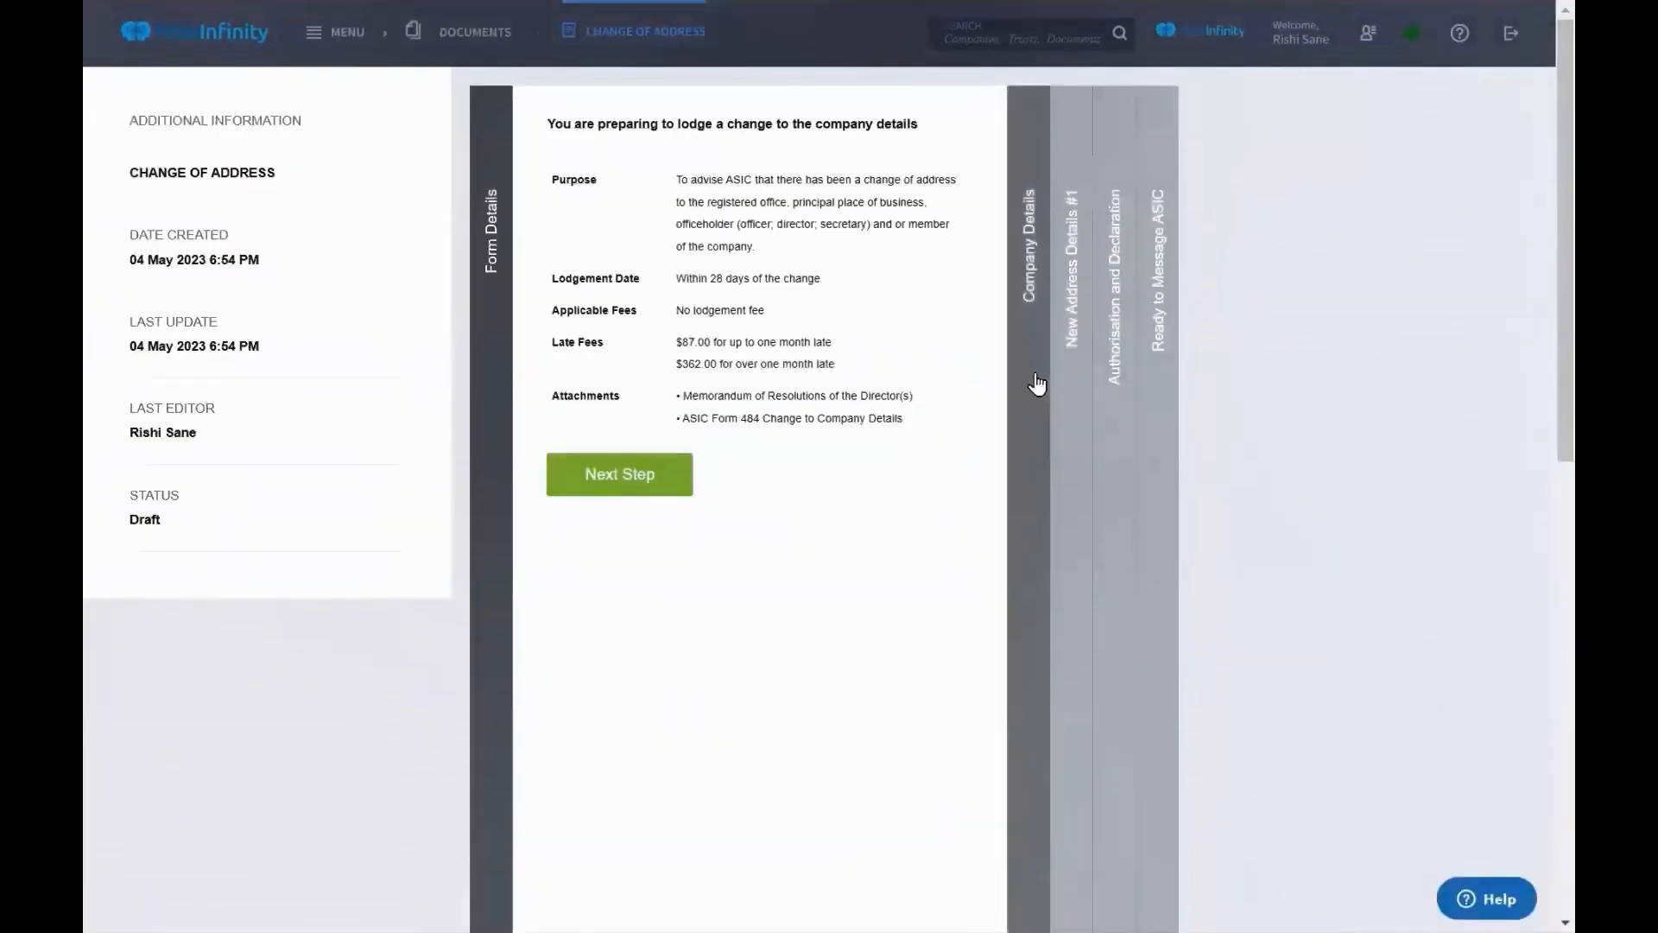
click(1040, 381)
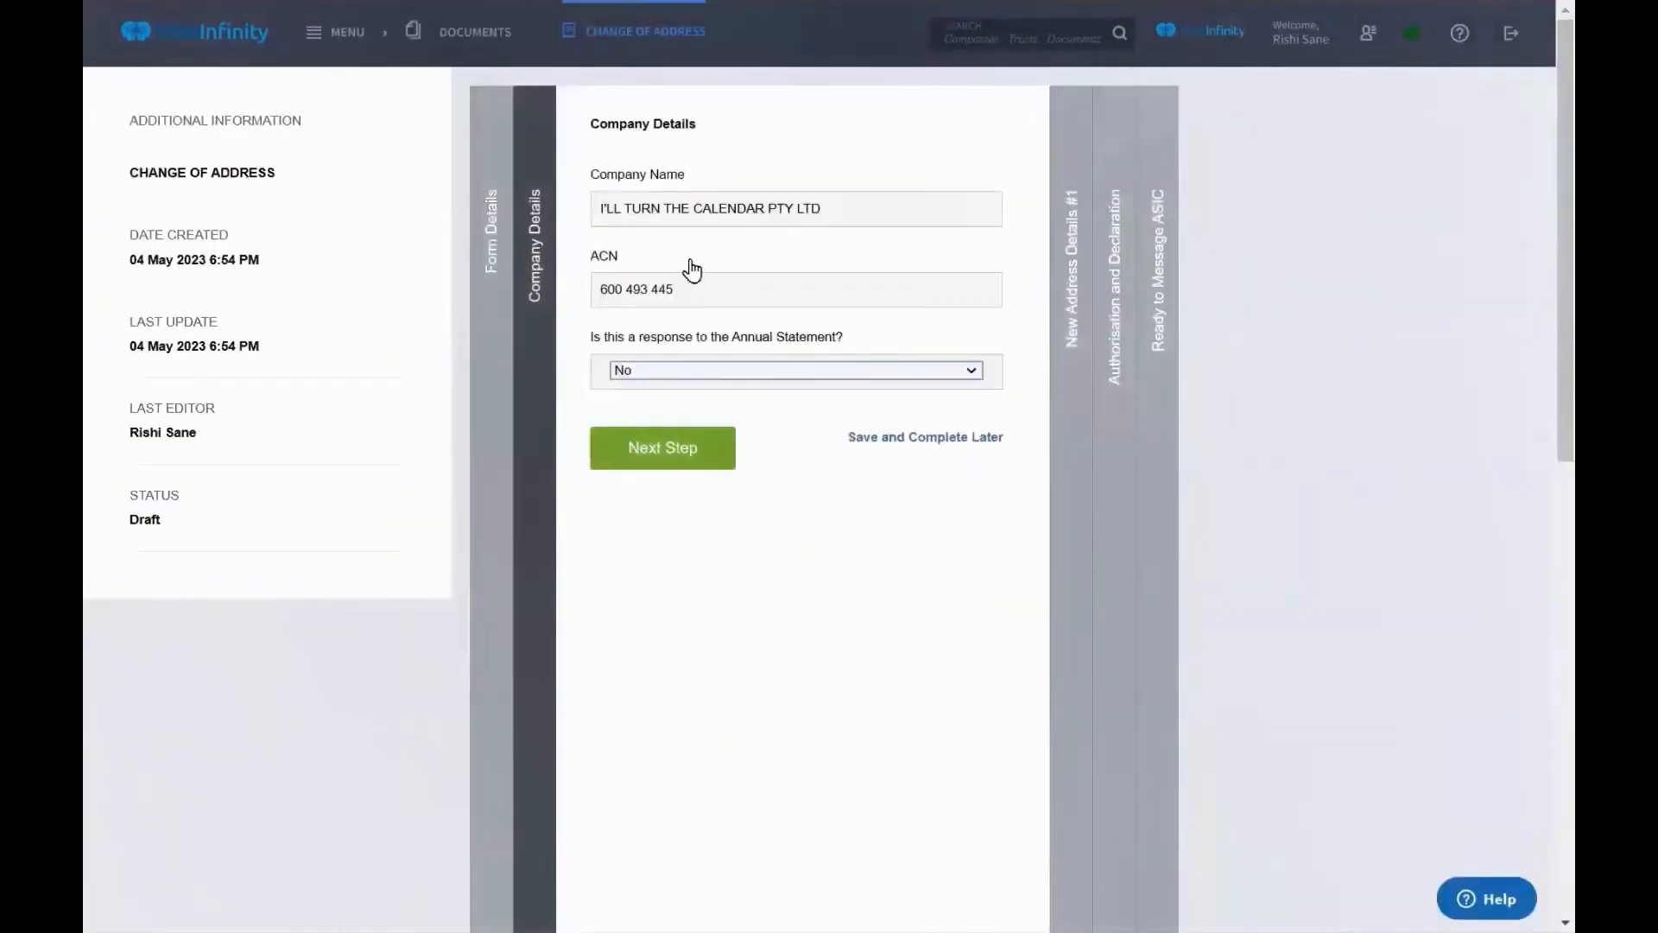
click(661, 460)
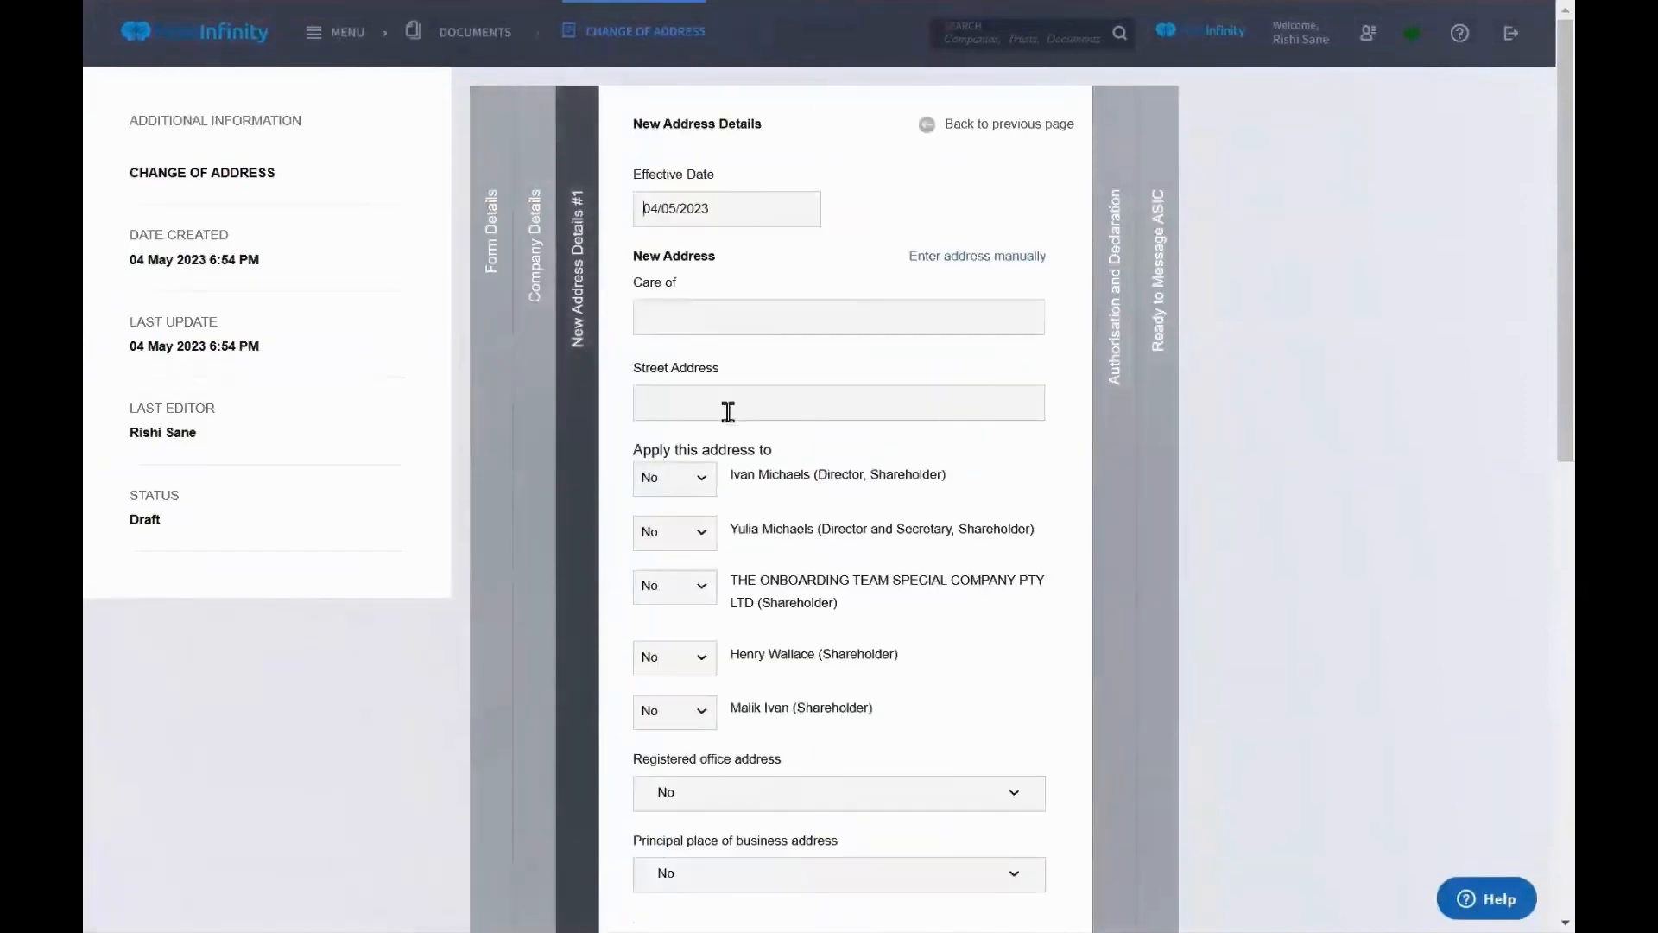
scroll(728, 413, left, 5)
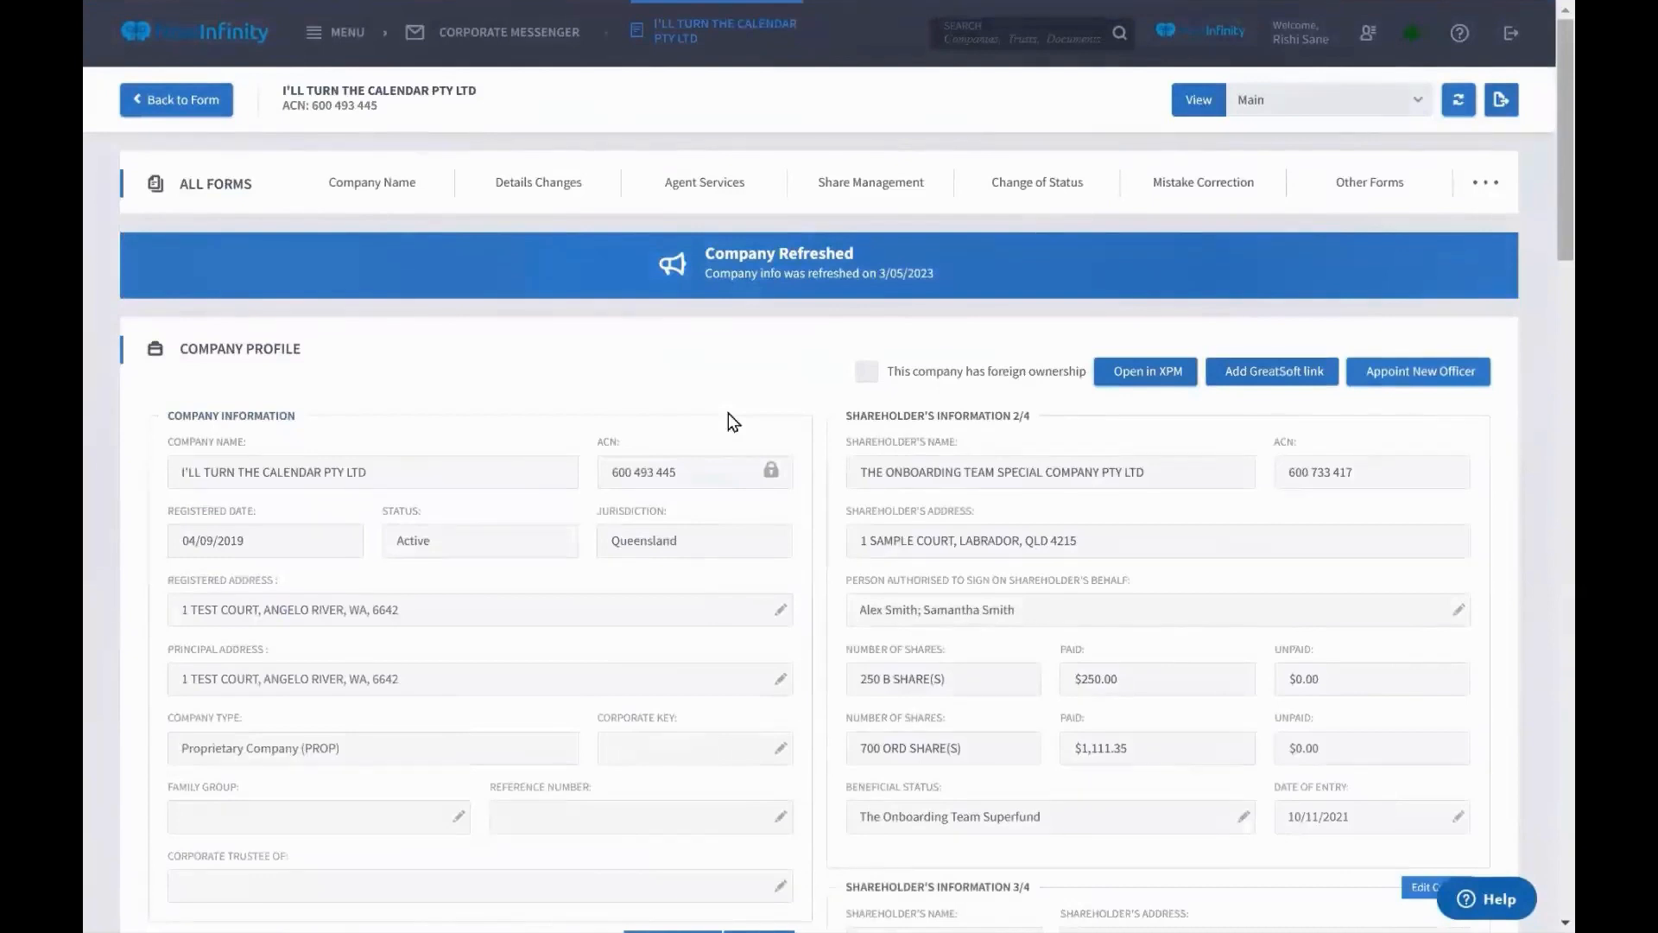
Request an ASIC refresh of the company information and confirm it with OK
scroll(728, 413, down, 1)
scroll(729, 413, up, 1)
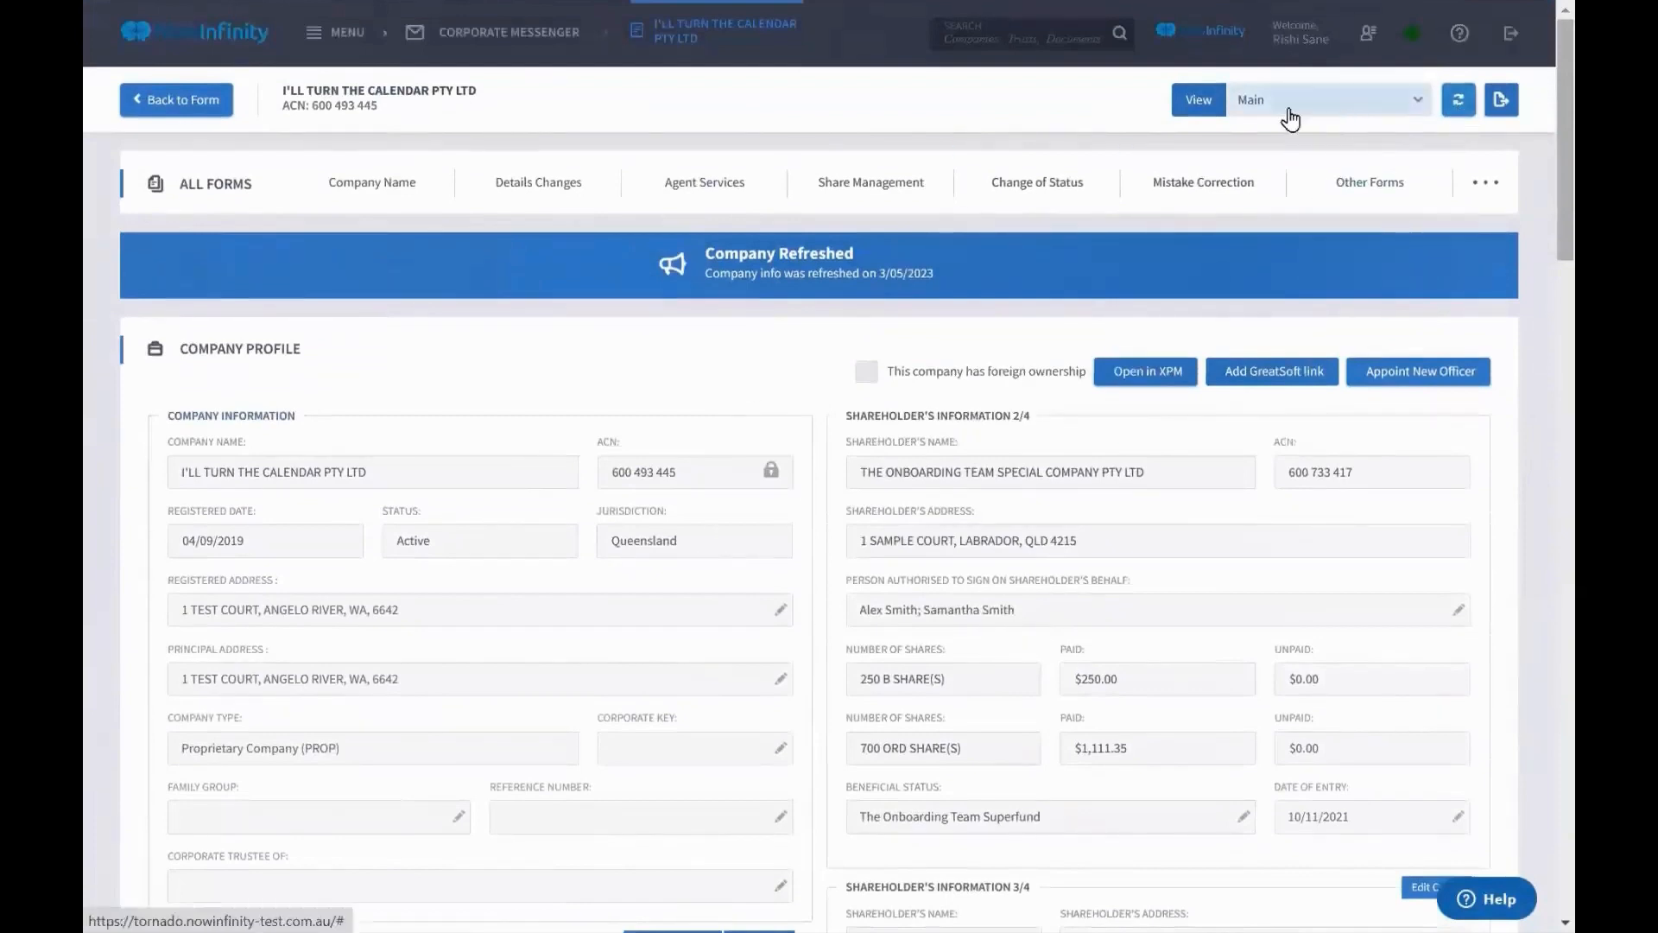
click(1456, 100)
click(946, 273)
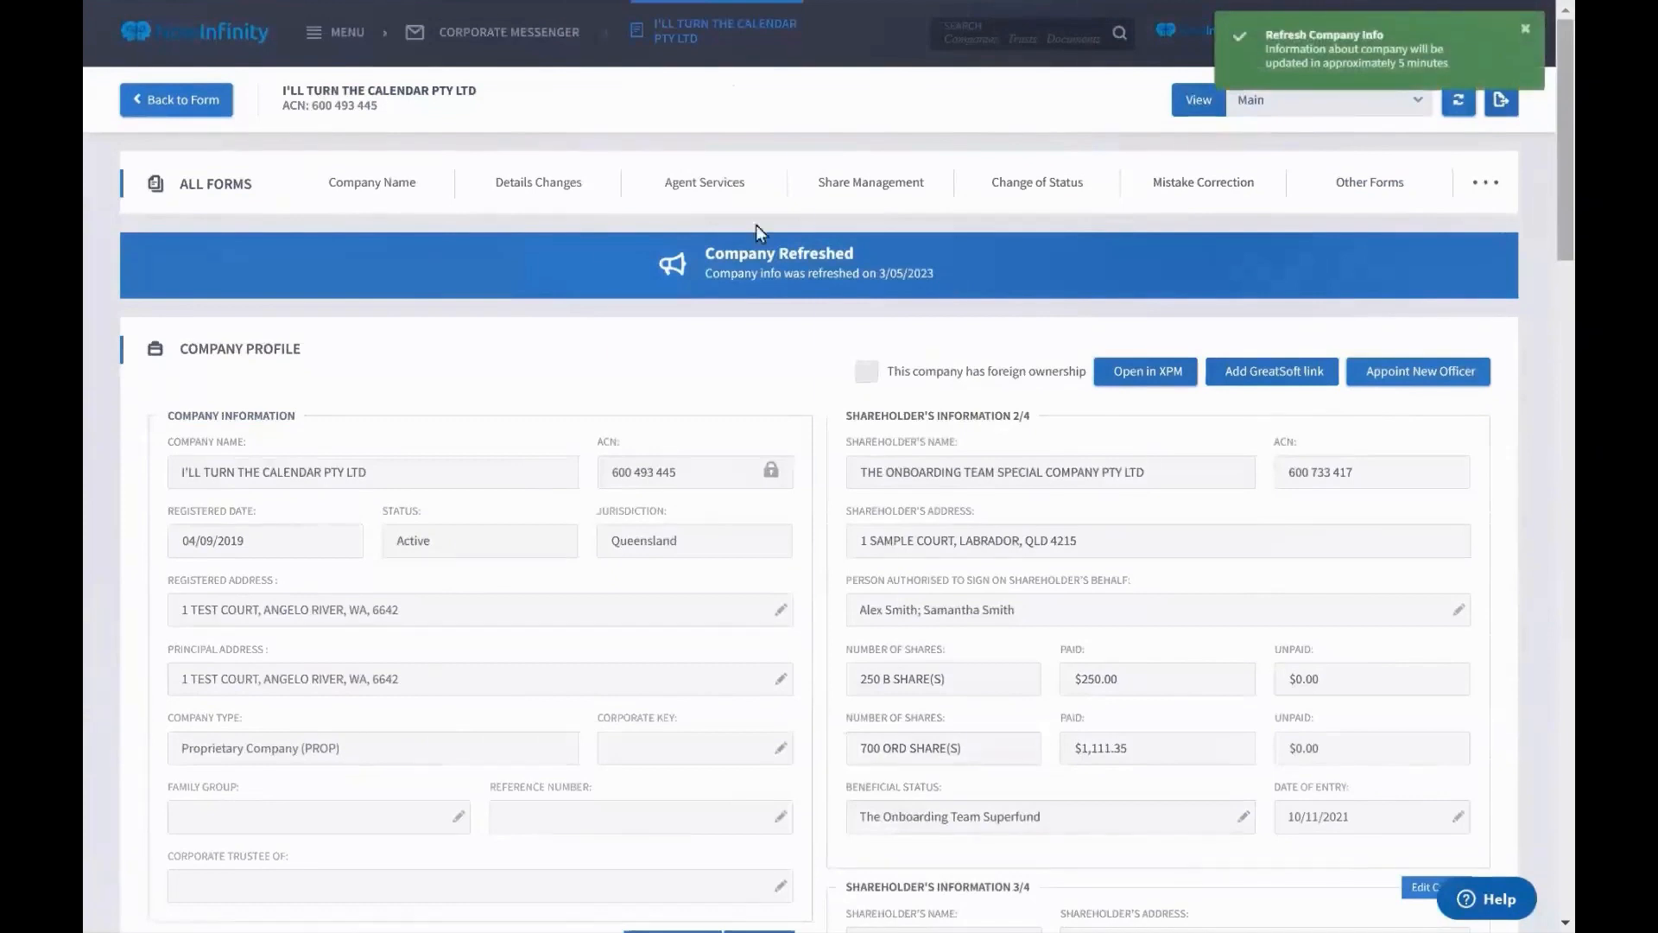
click(700, 186)
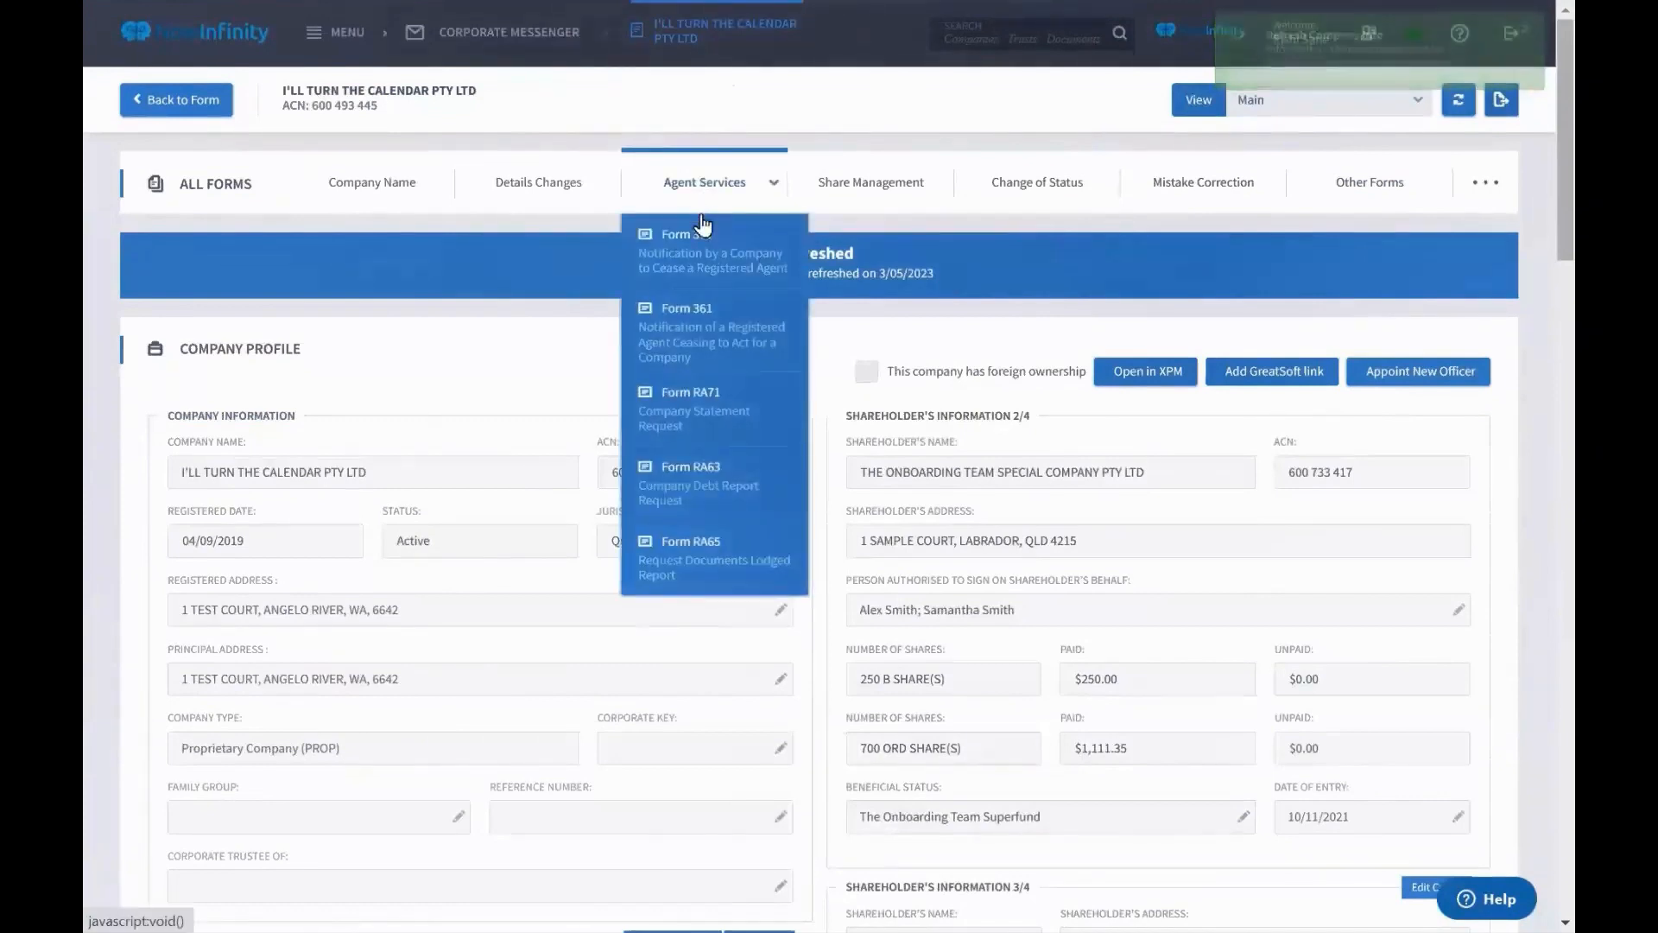
Lodge a Form RA71 Data Download request with Declares set to Yes, then return to the company profile
click(697, 402)
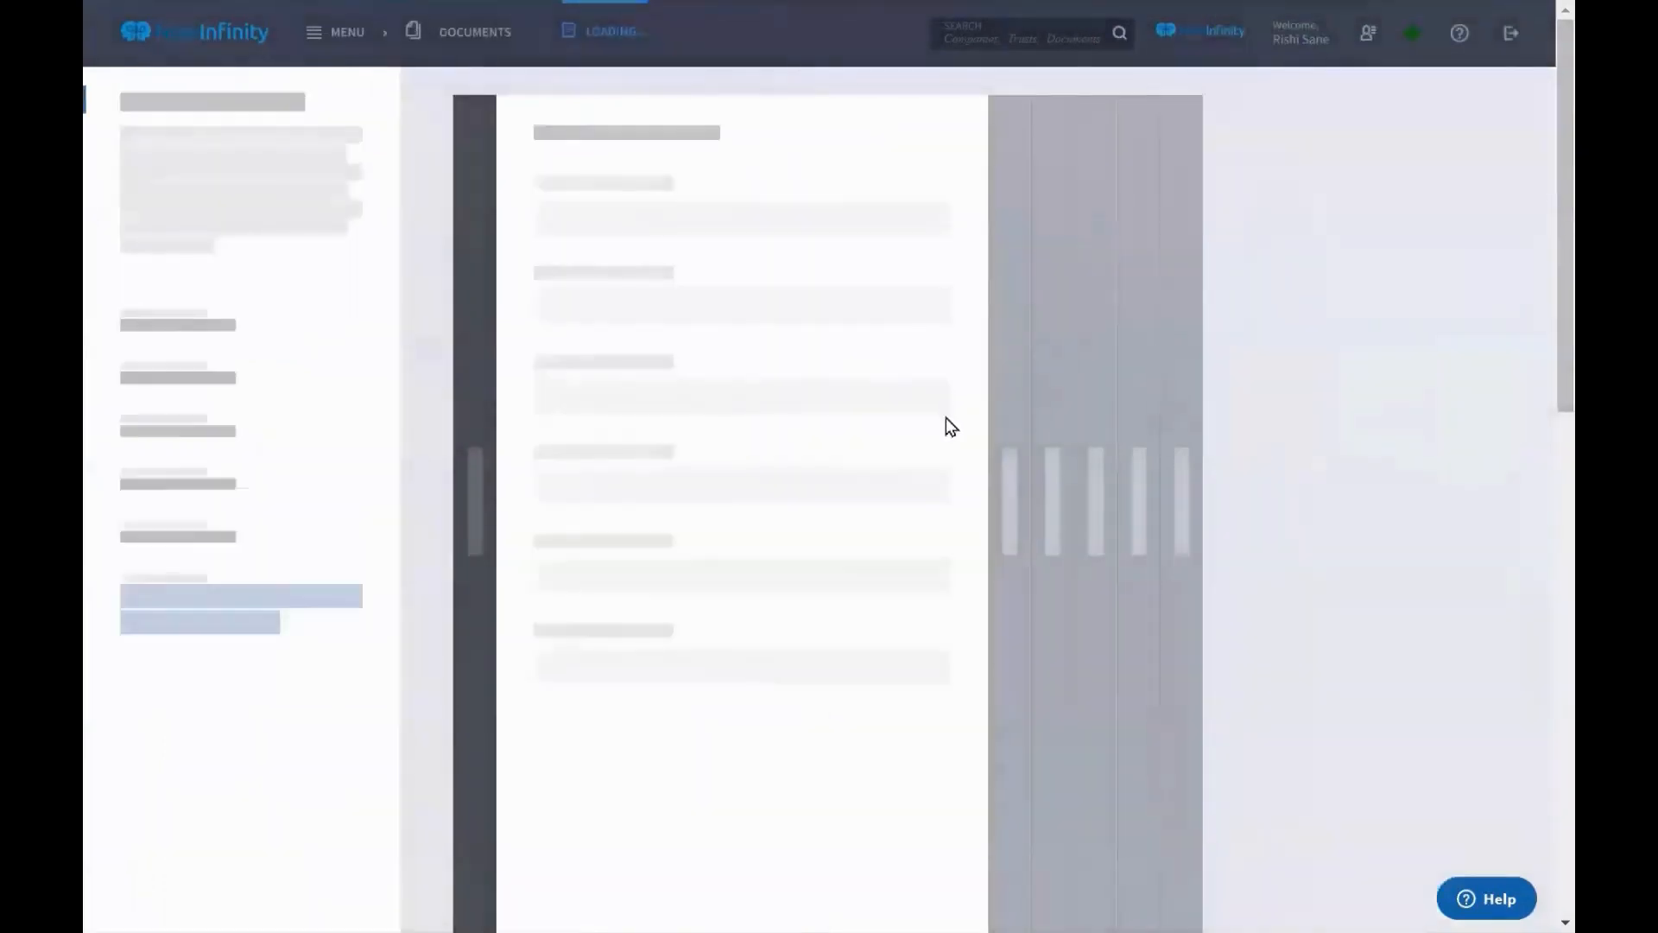
click(789, 373)
click(743, 437)
click(663, 456)
click(699, 587)
click(691, 633)
click(674, 777)
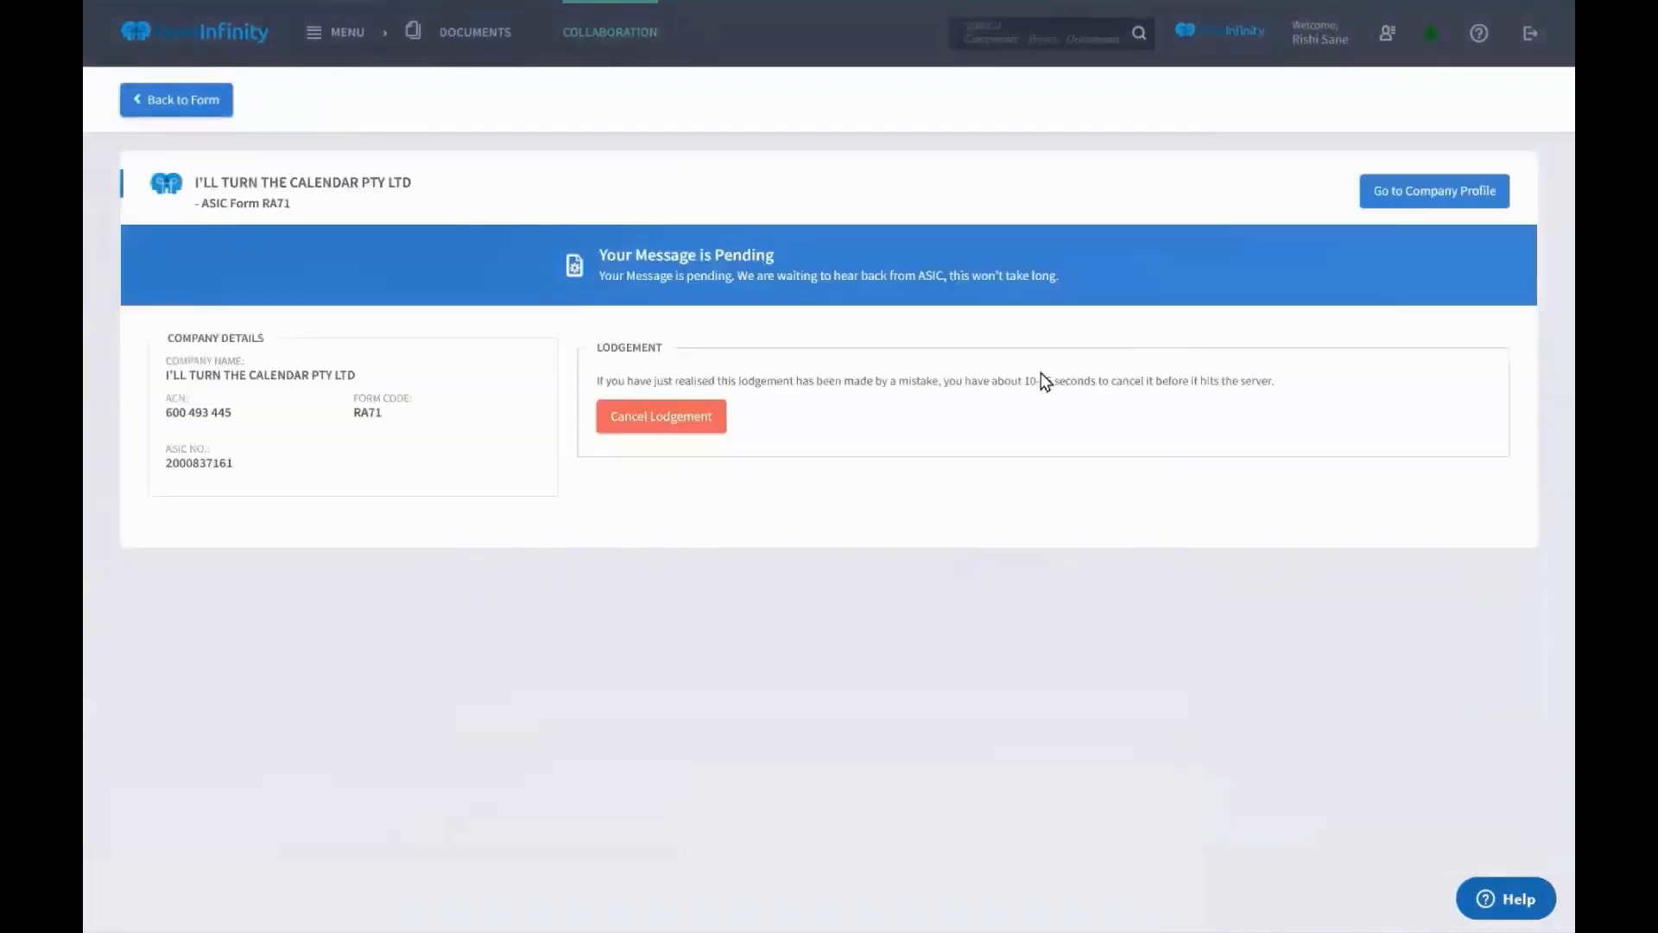
click(1424, 193)
mouse_move(1418, 192)
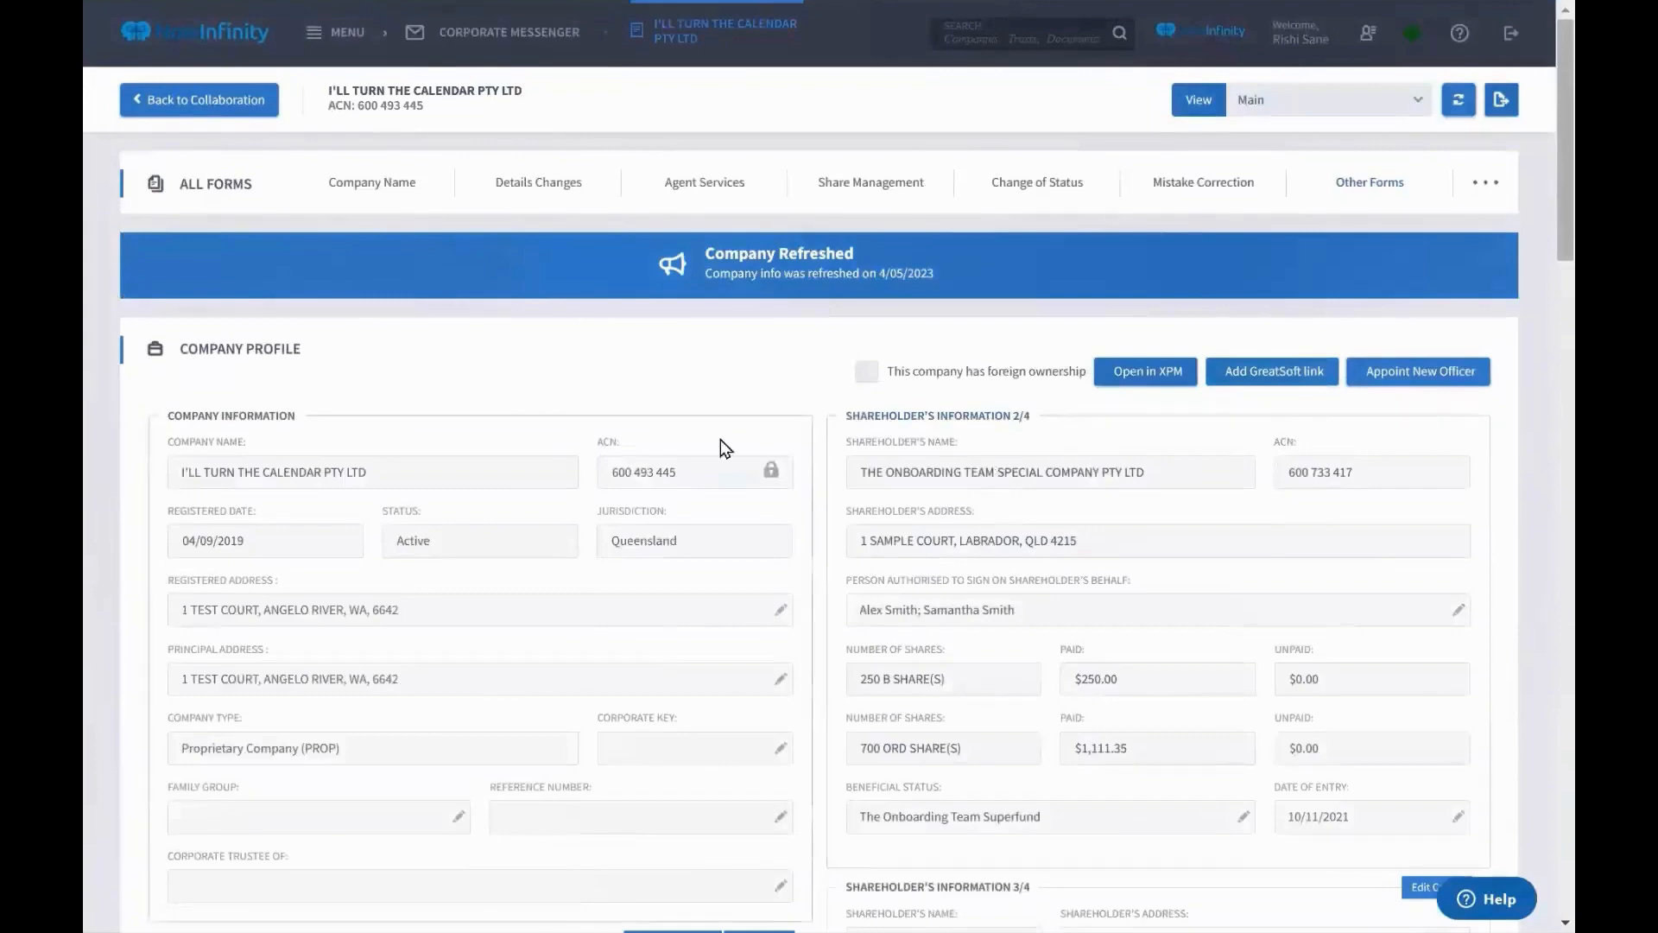
Run Check Debt in the company's Debts section to request updated debt information
scroll(720, 439, down, 15)
scroll(721, 439, up, 15)
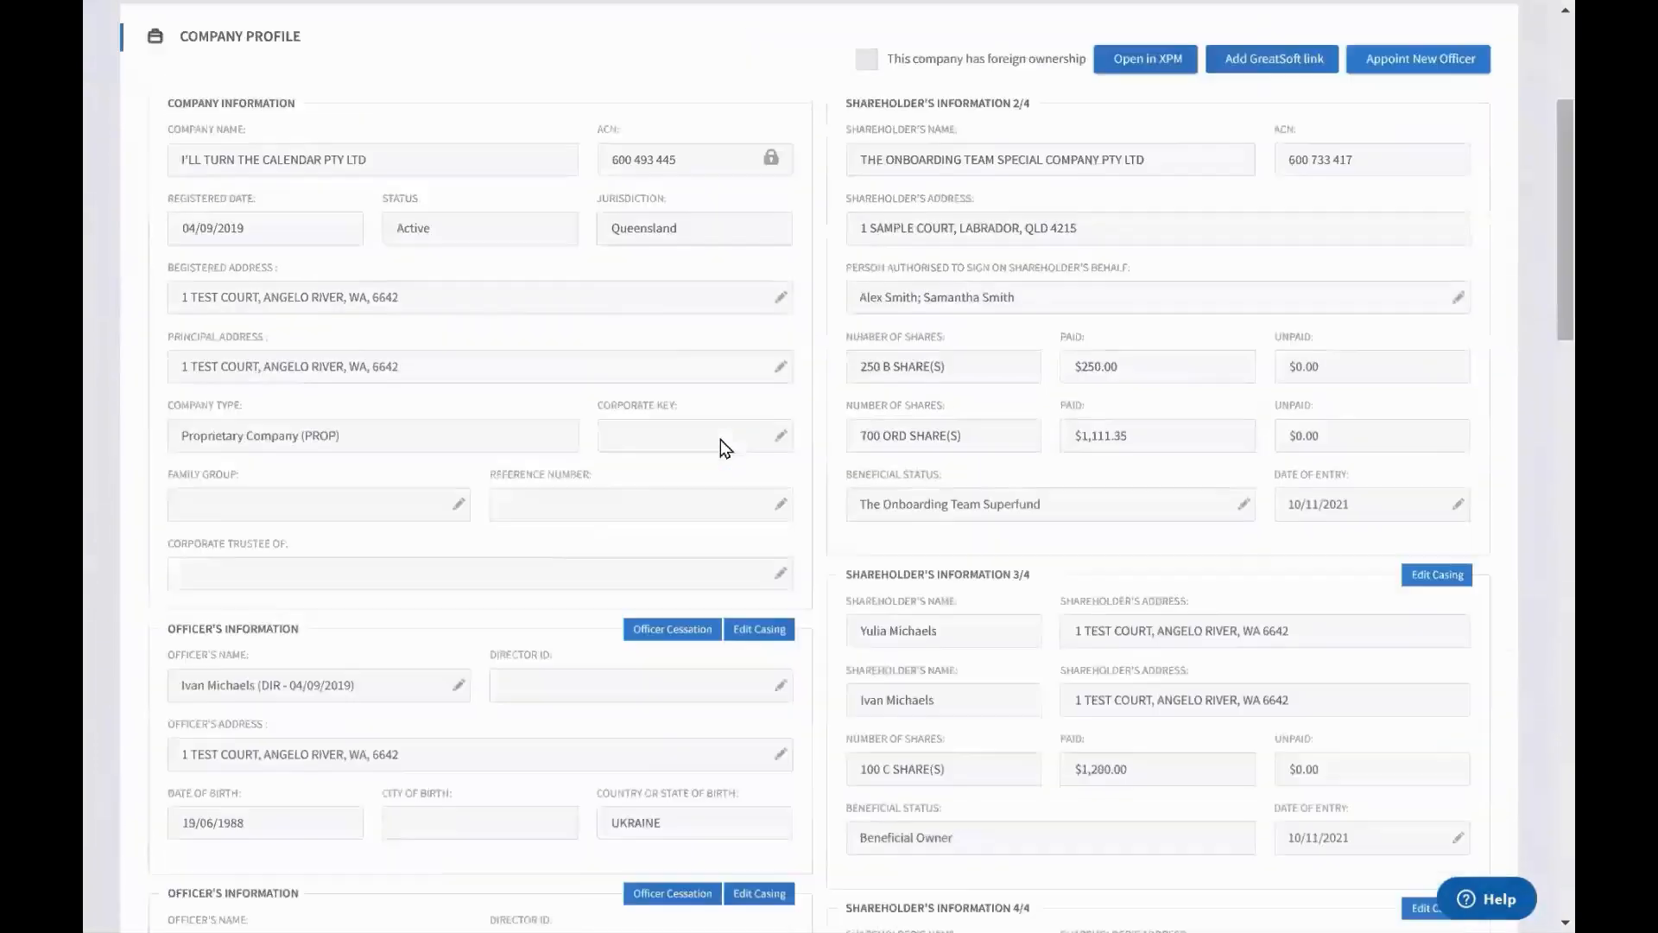
scroll(720, 439, down, 6)
scroll(721, 447, down, 10)
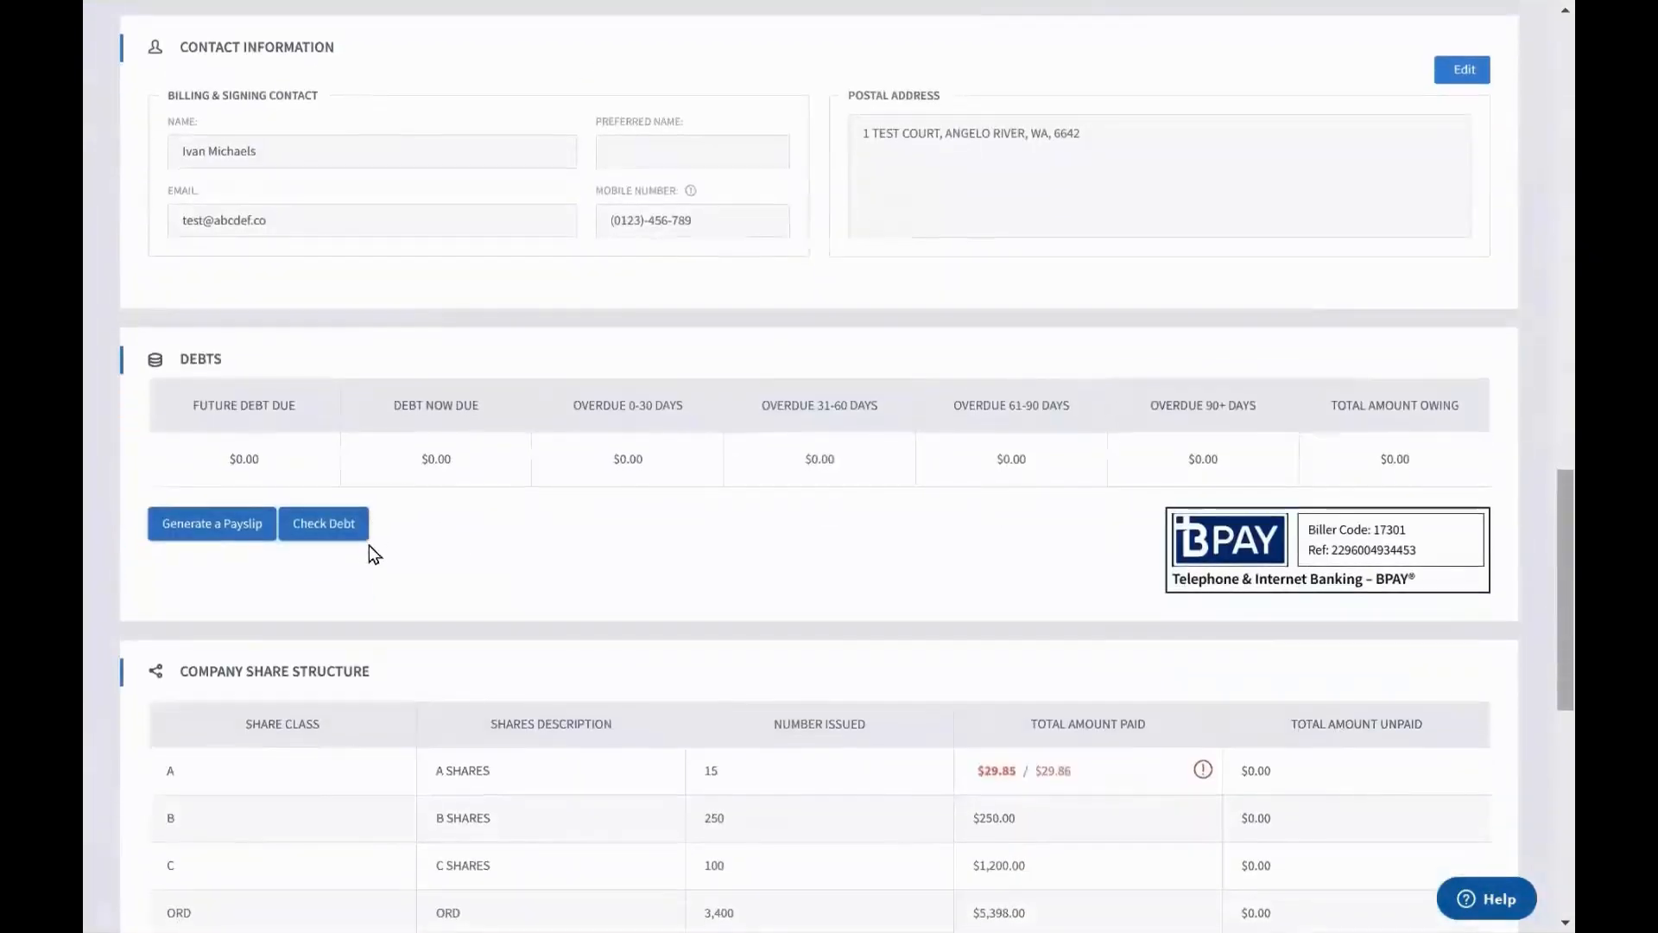
click(337, 534)
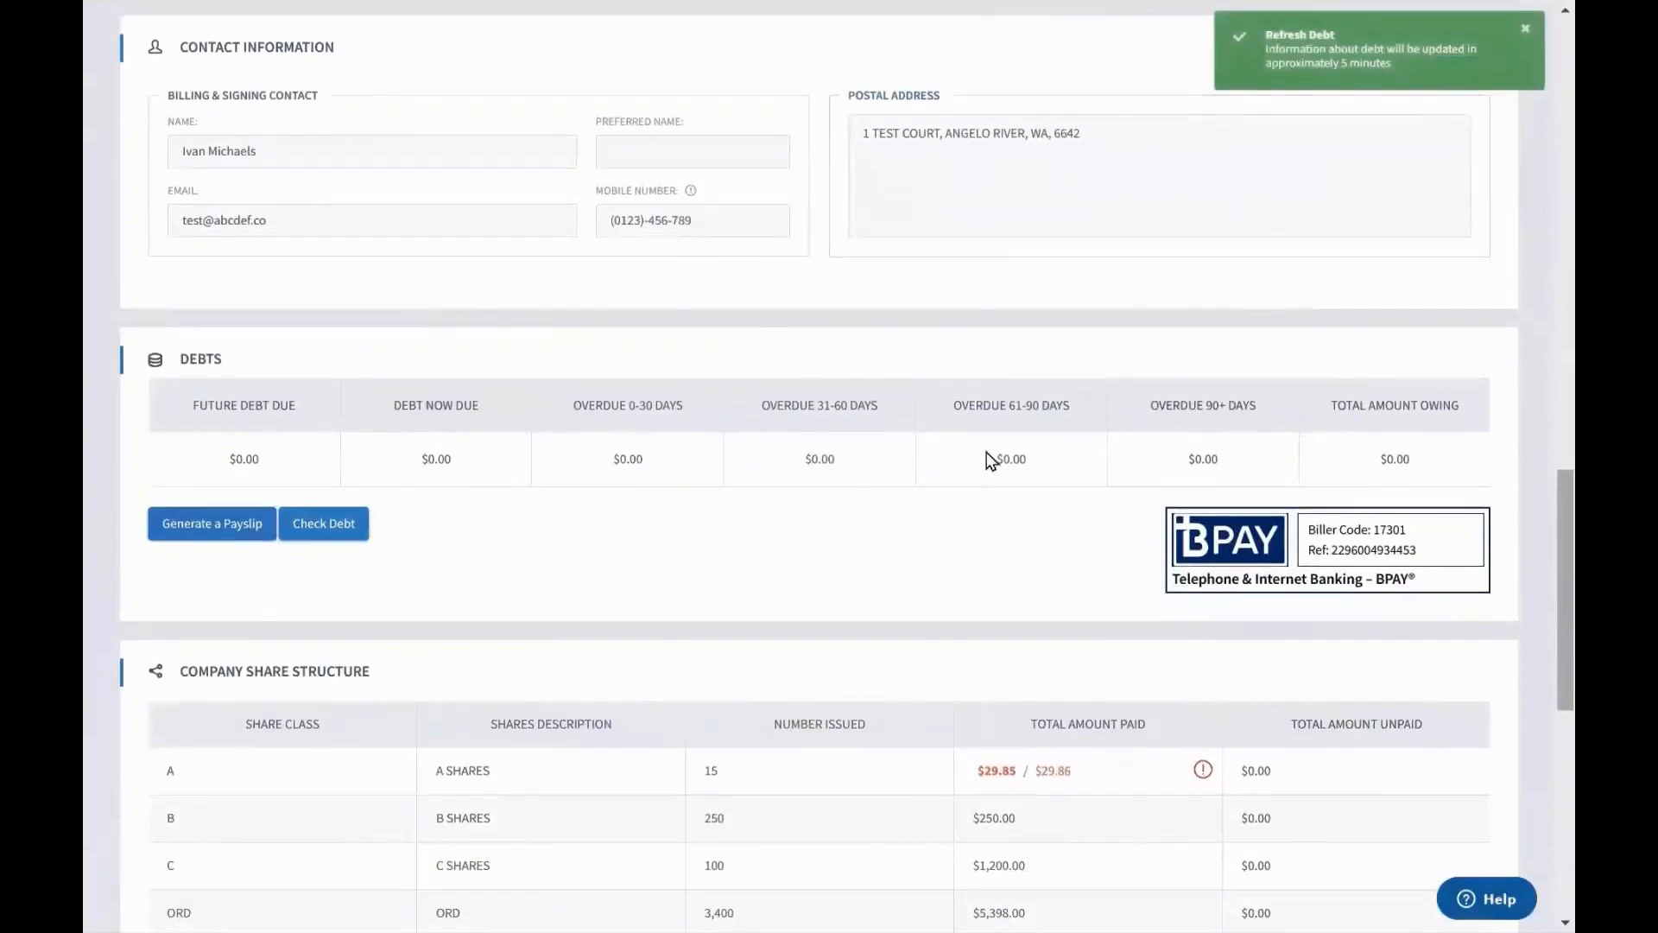
scroll(987, 453, up, 15)
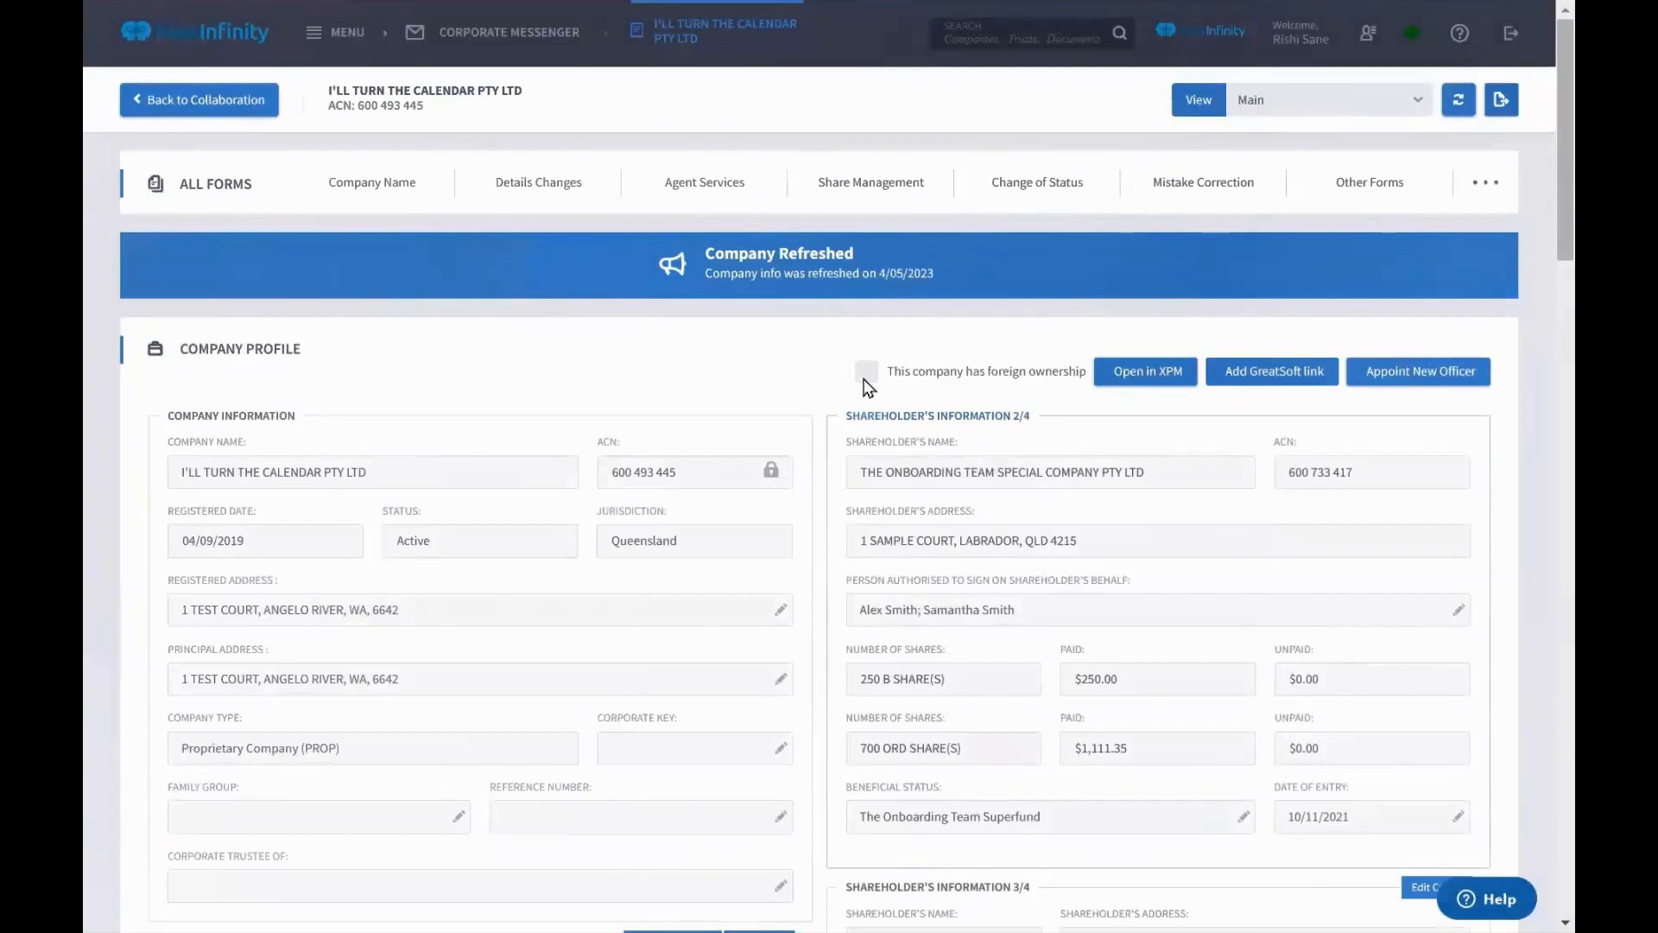
Lodge a Form RA71 Current Company Statement request with Declares set to Yes, then return to the profile
click(720, 205)
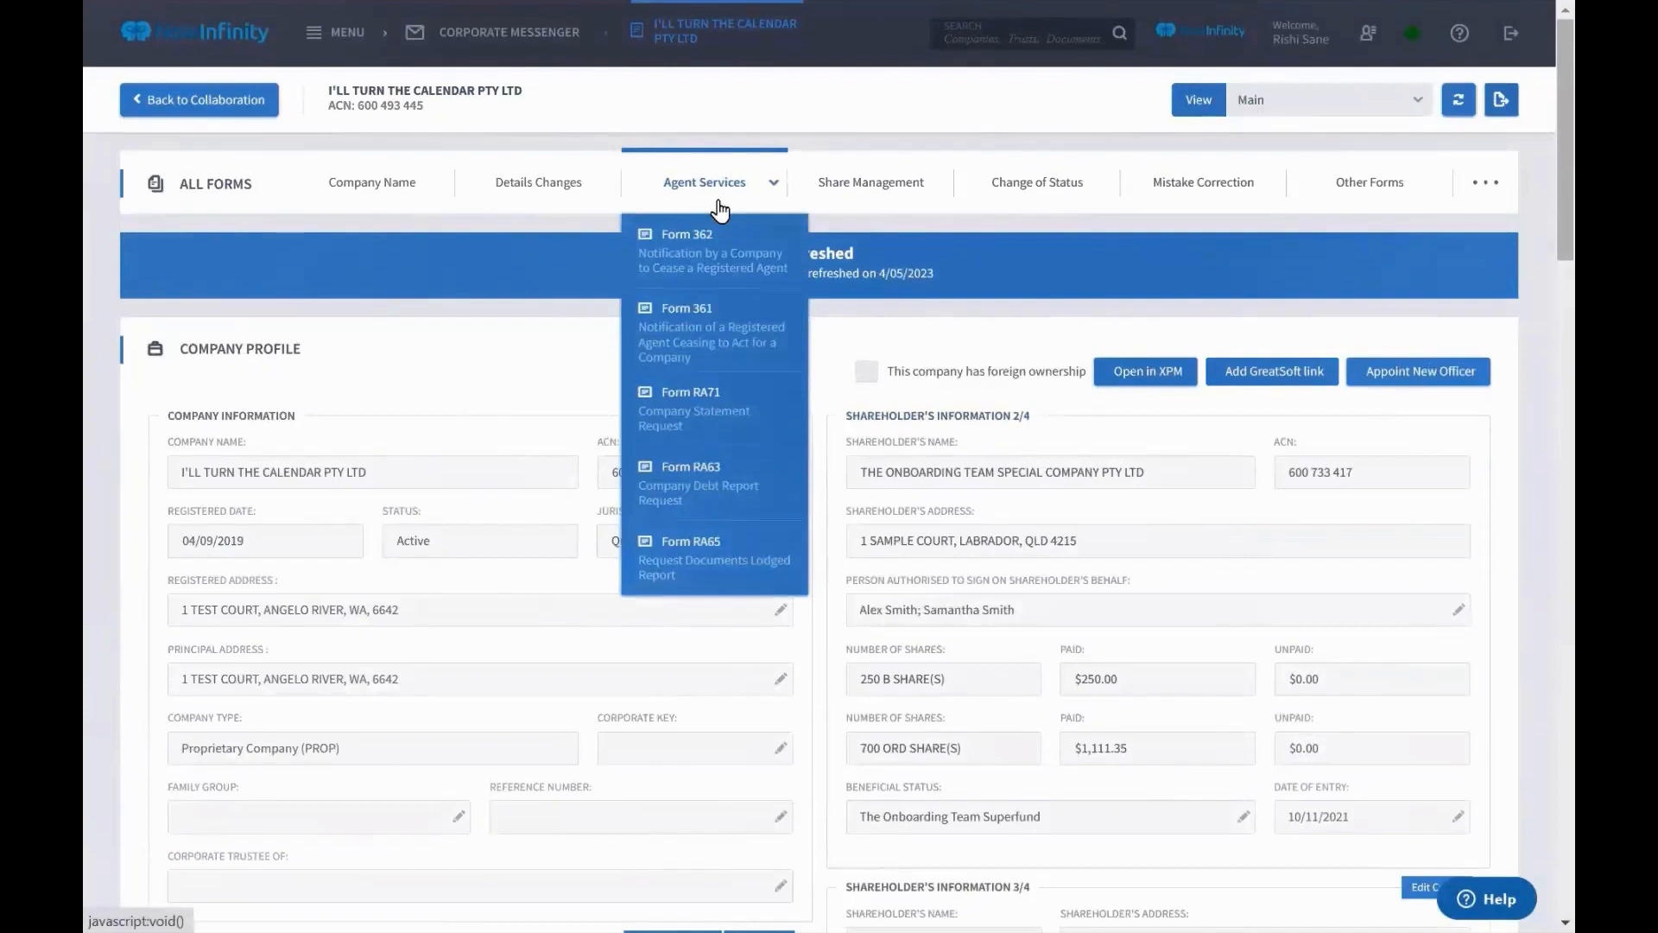
click(708, 413)
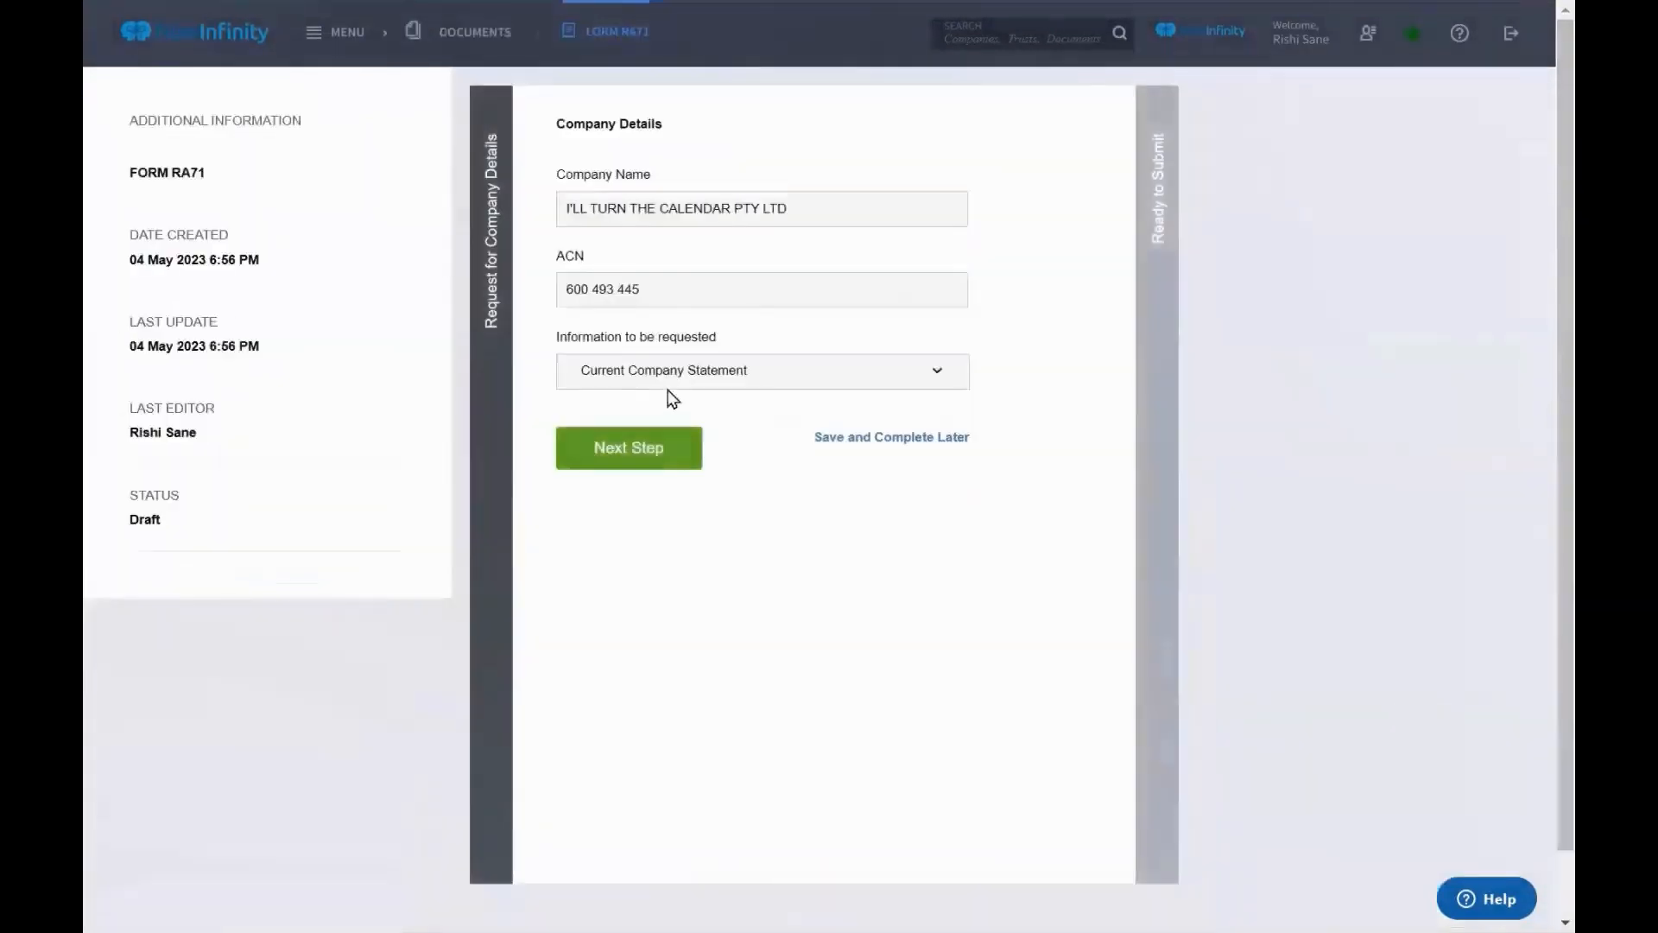
click(657, 458)
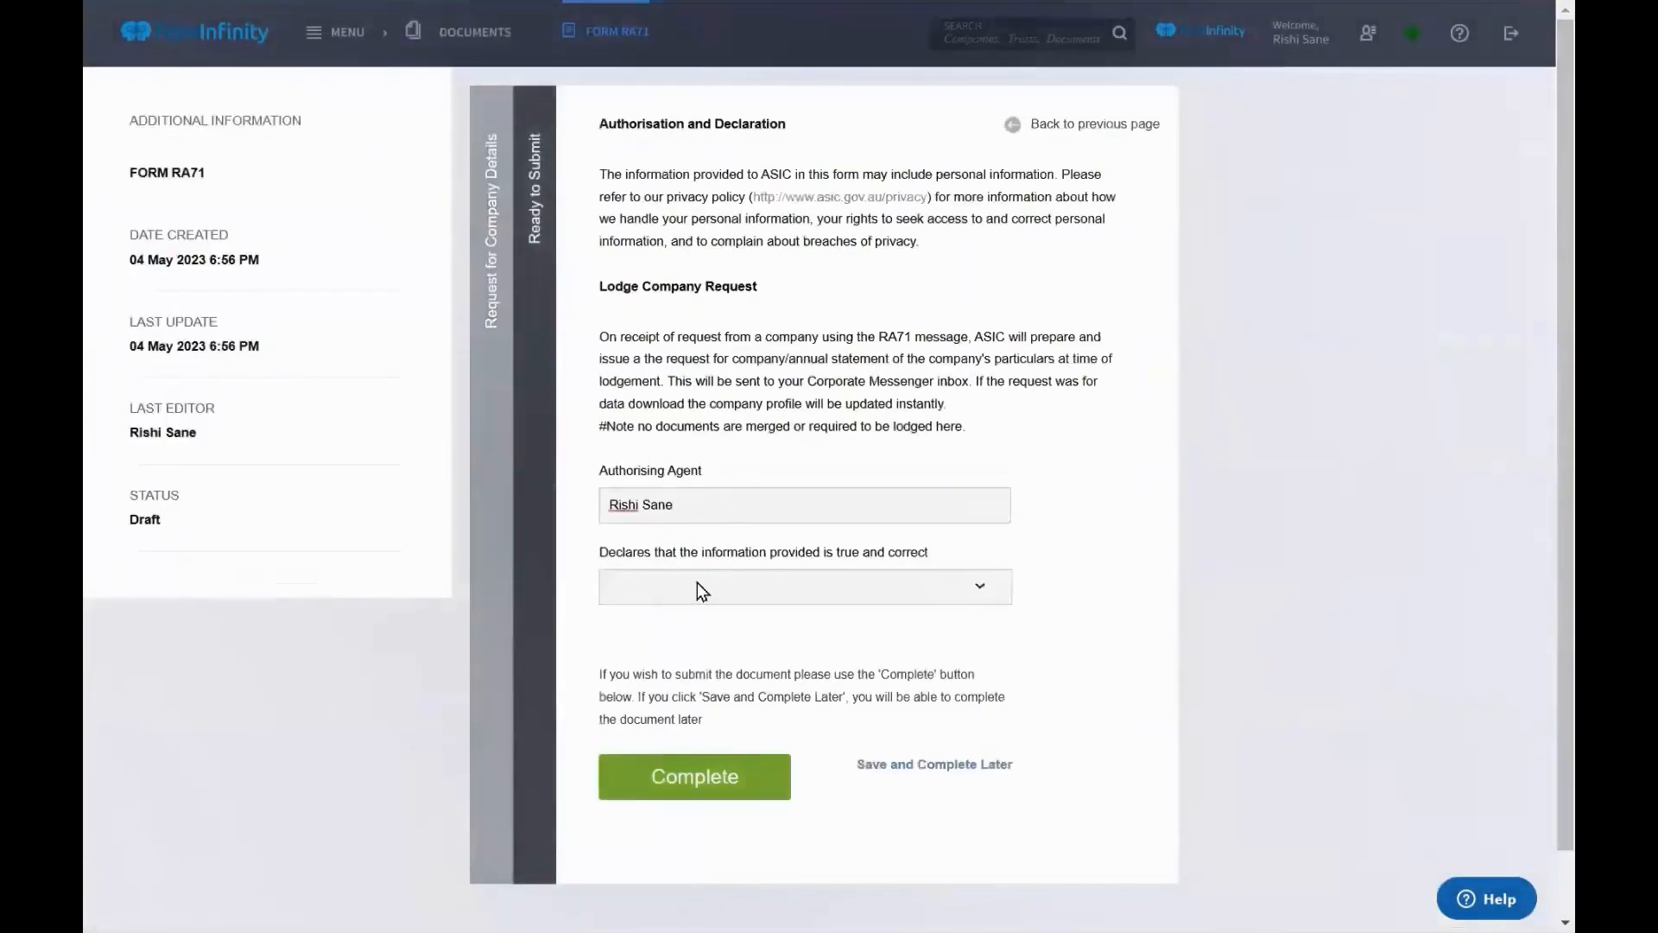
click(693, 587)
click(677, 637)
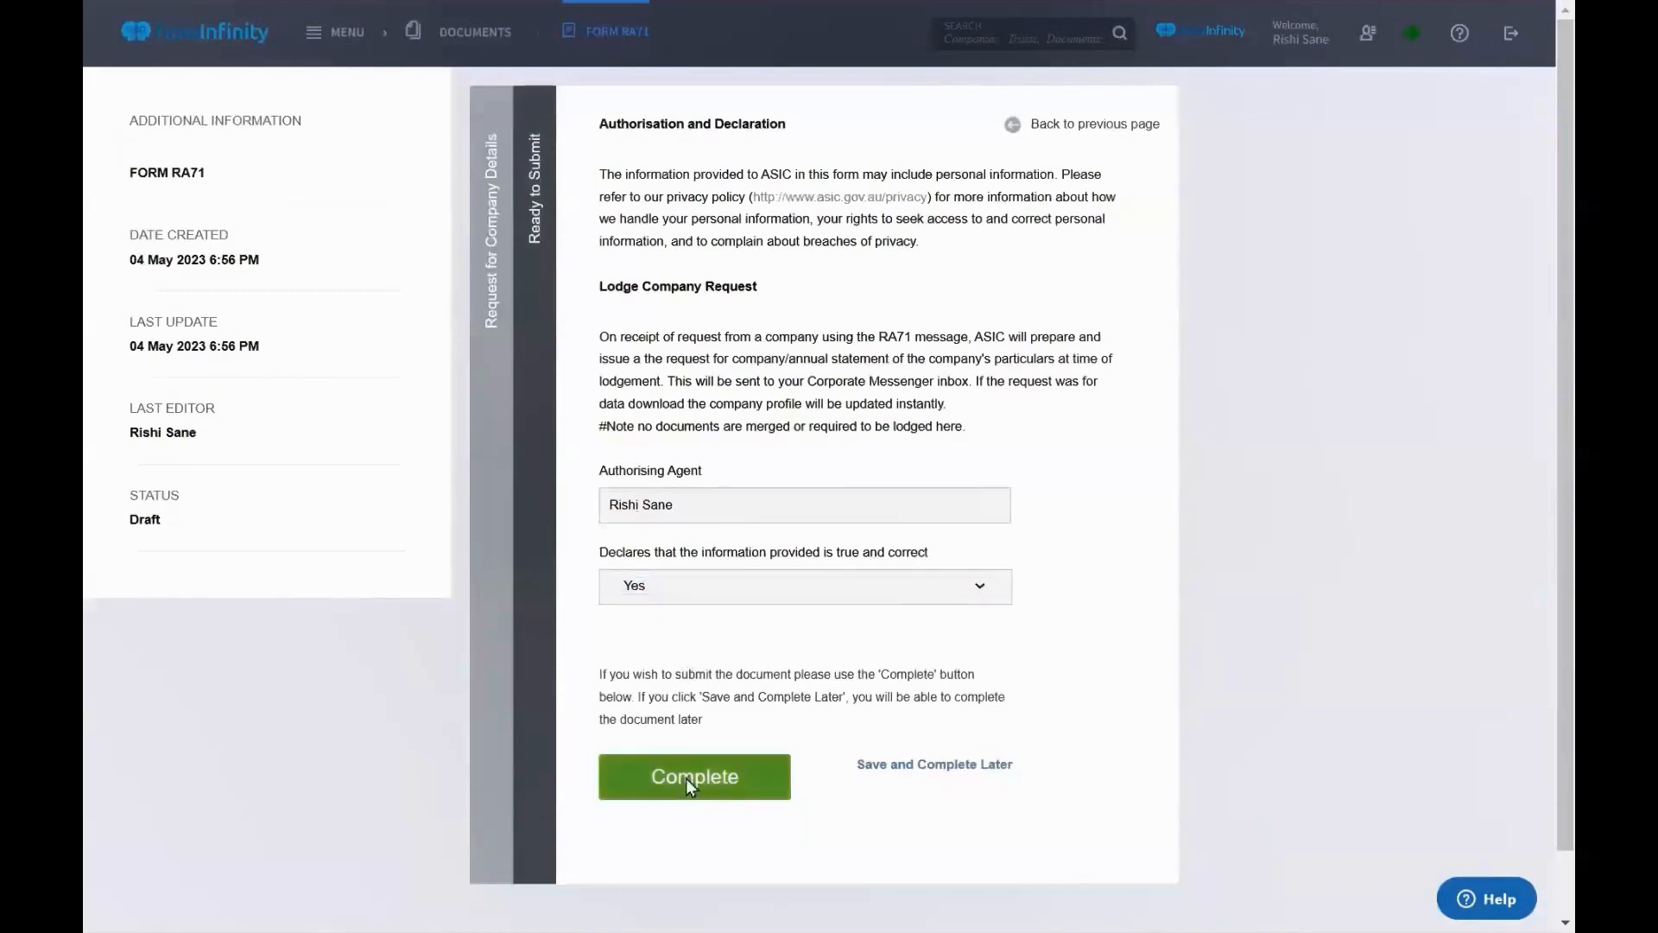
click(686, 779)
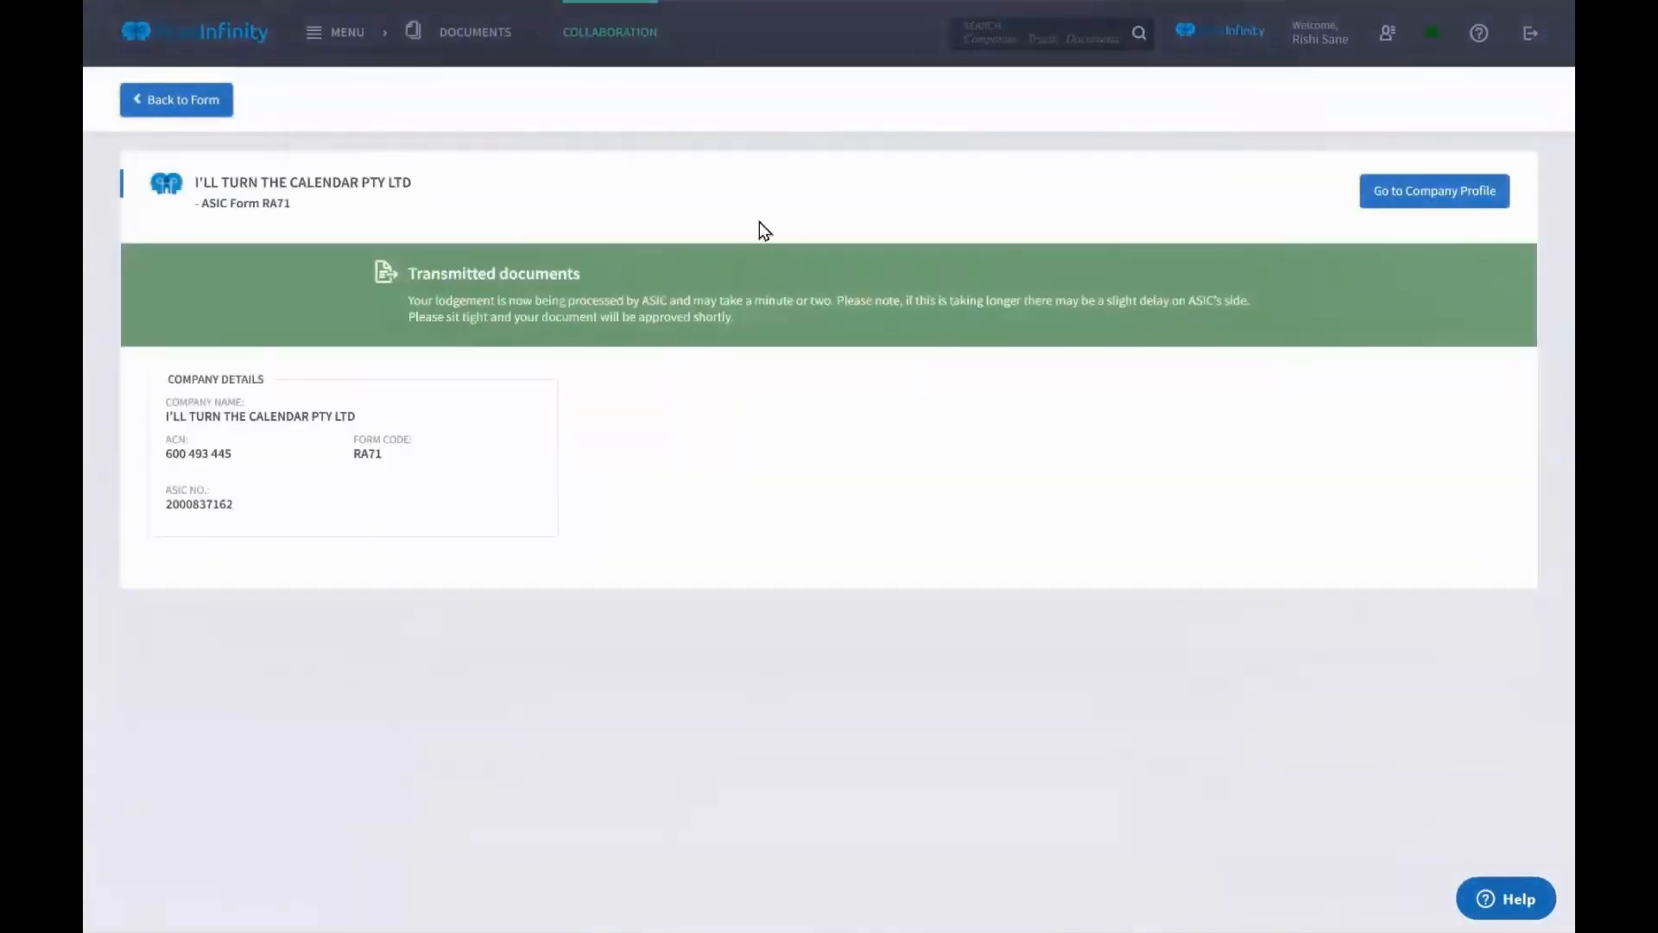
click(1470, 204)
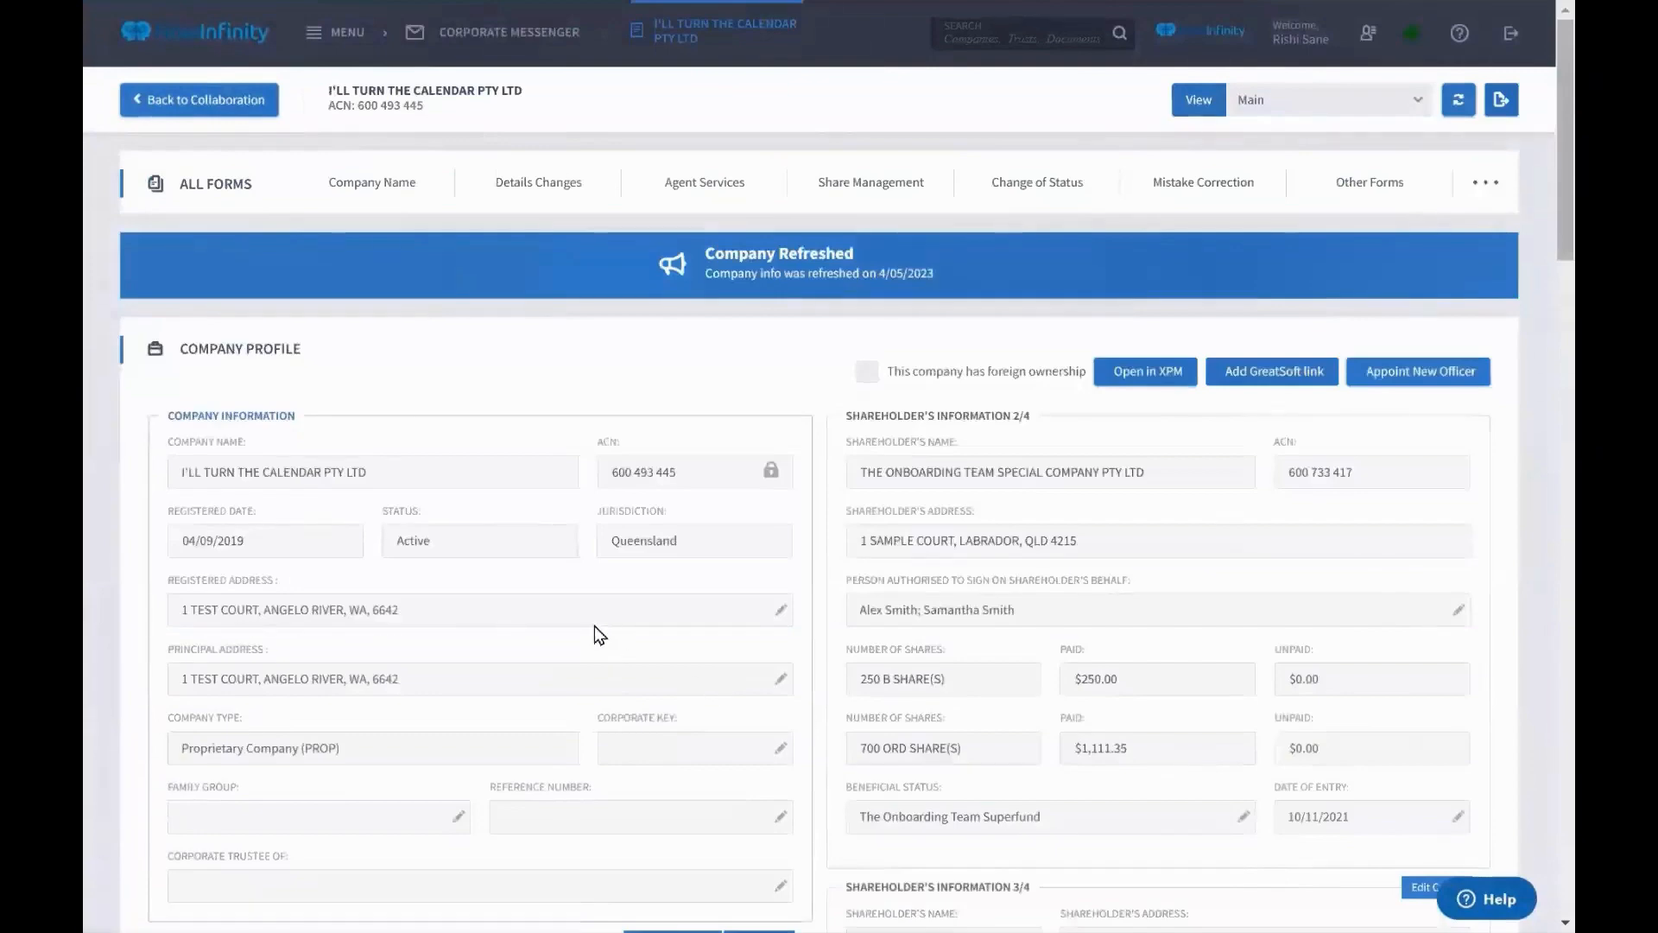
Append 'm' to the billing contact's email in Contact Information and save the contact
scroll(596, 634, down, 2)
scroll(595, 626, down, 8)
scroll(595, 625, up, 6)
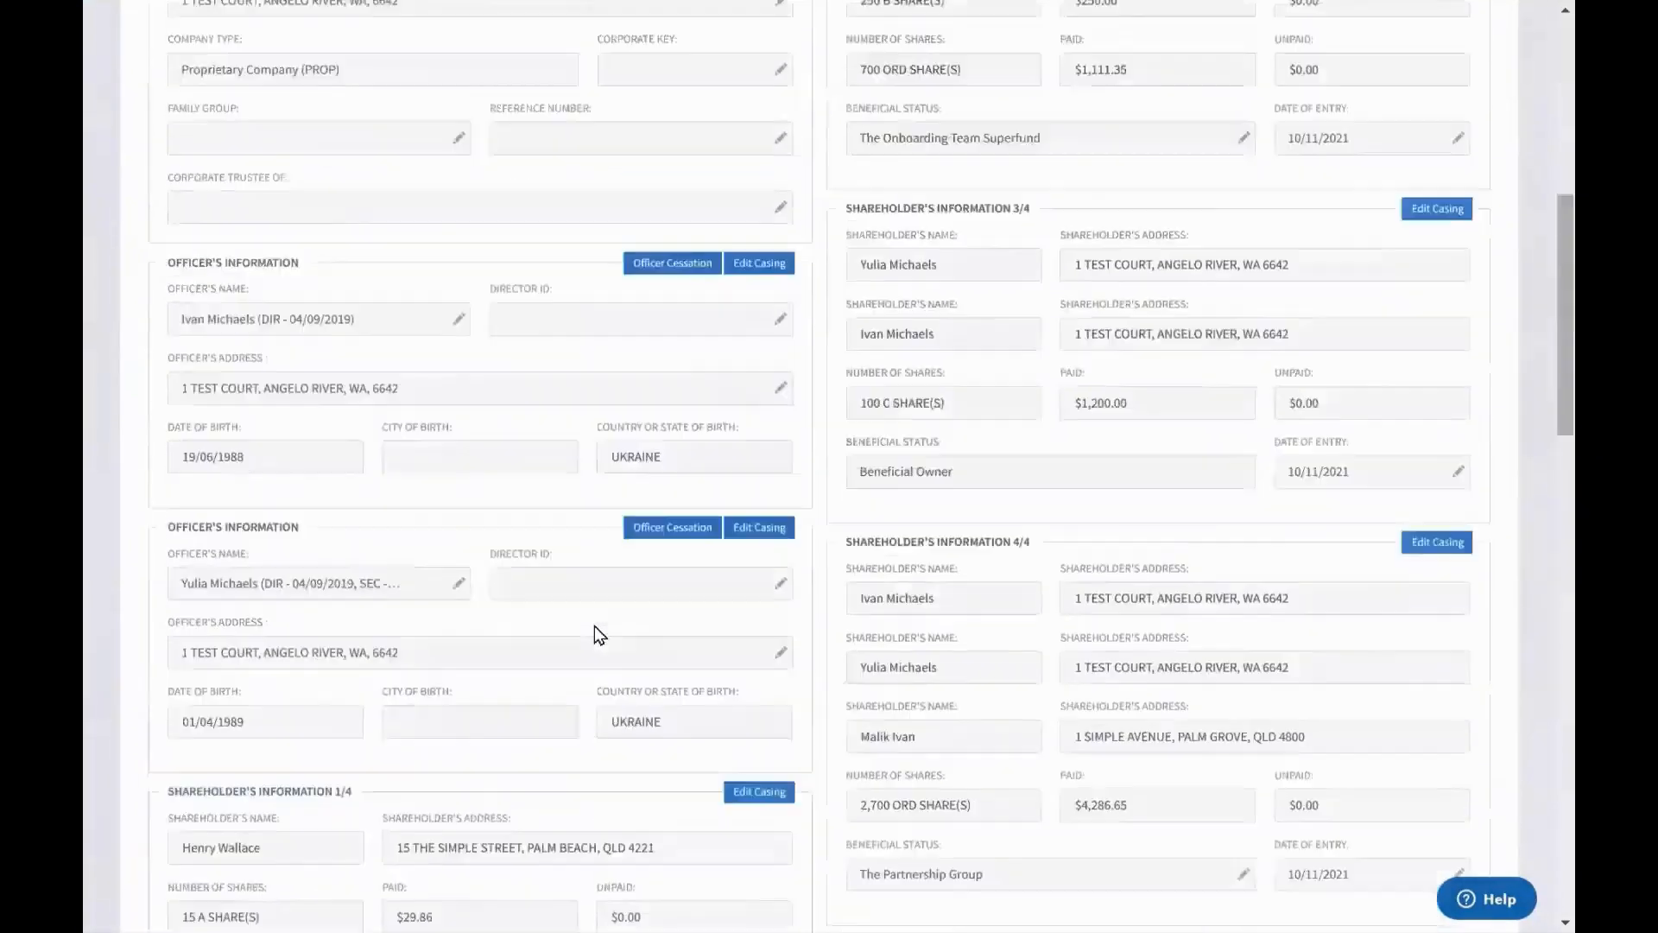
scroll(594, 628, down, 15)
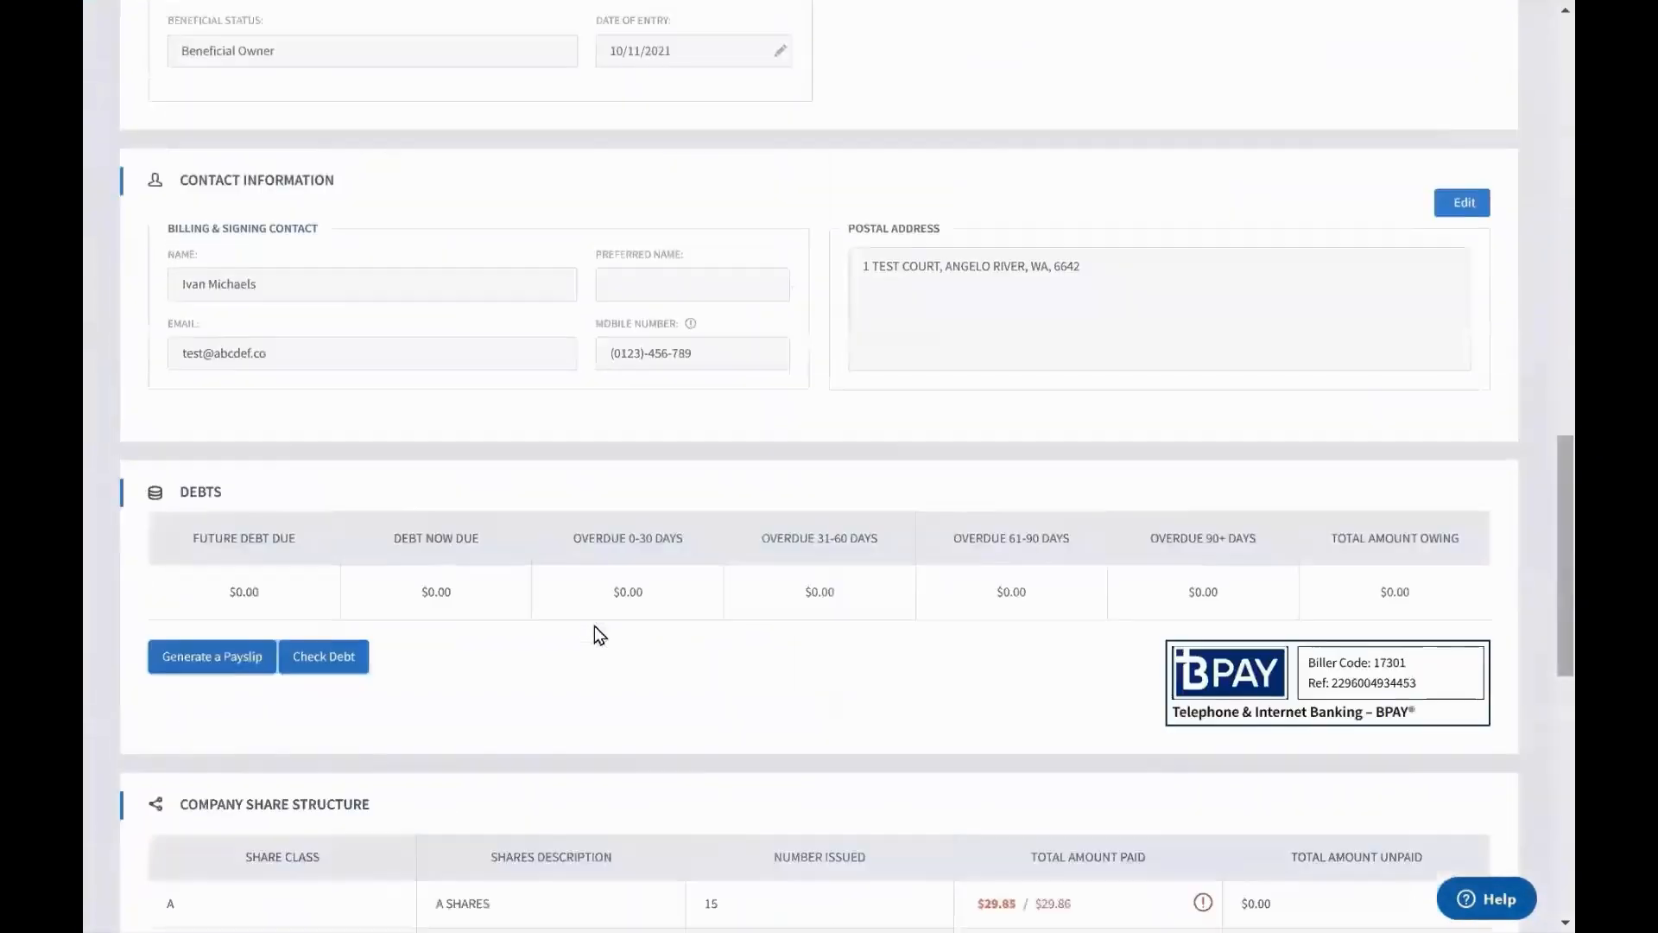
scroll(594, 634, up, 3)
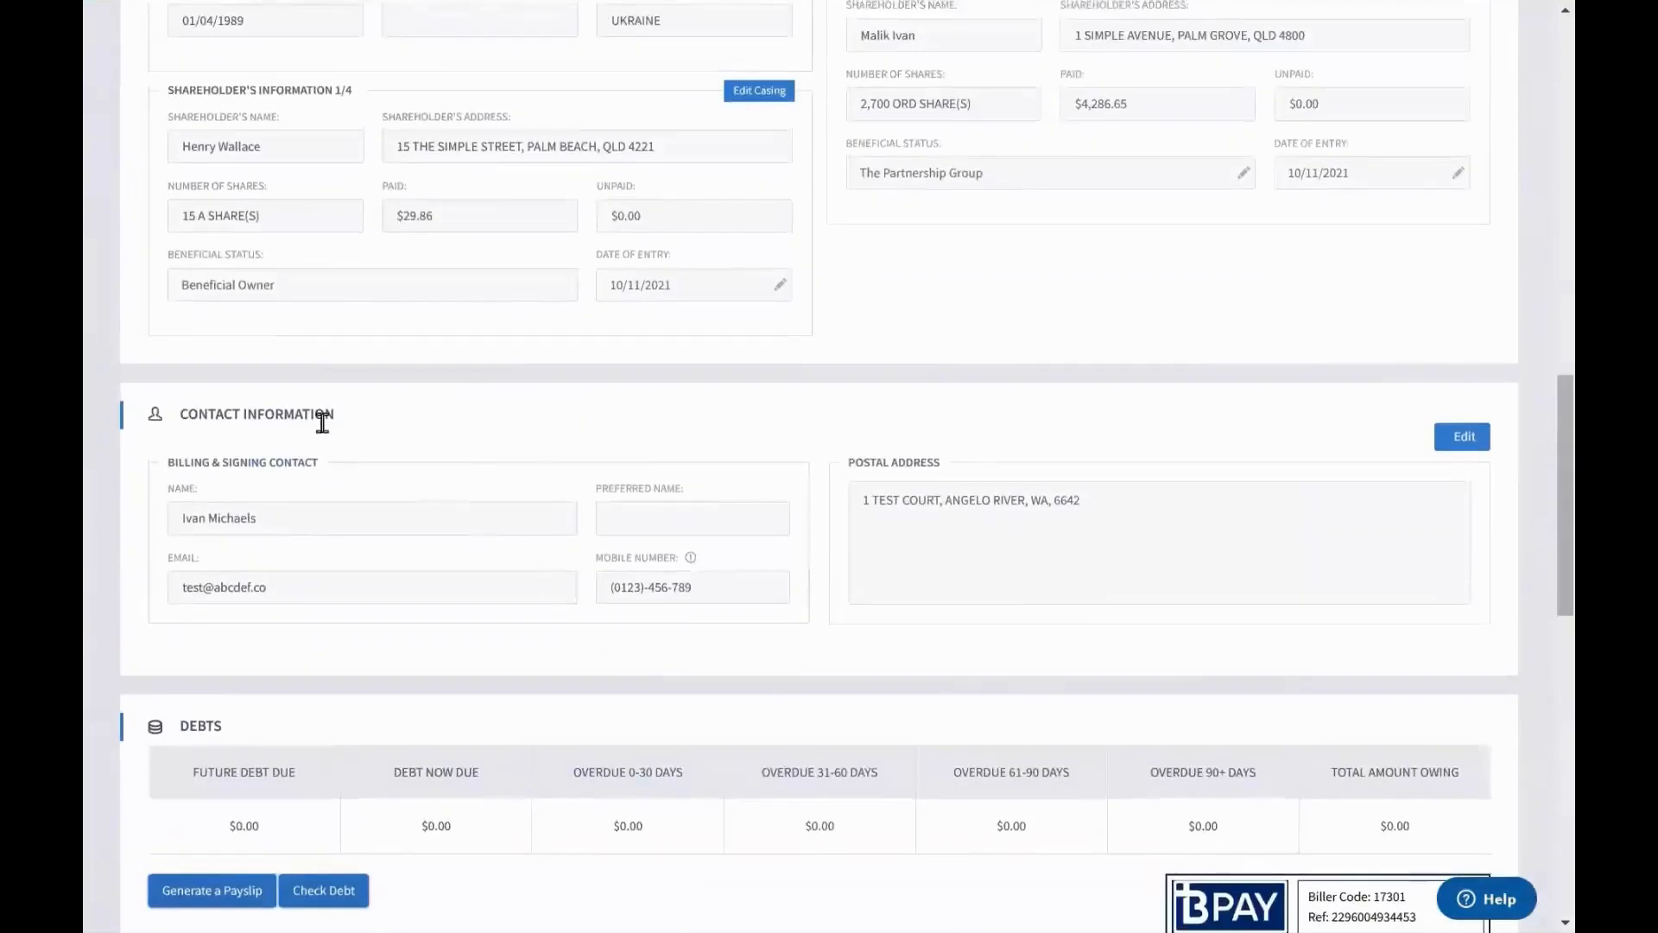
click(1477, 441)
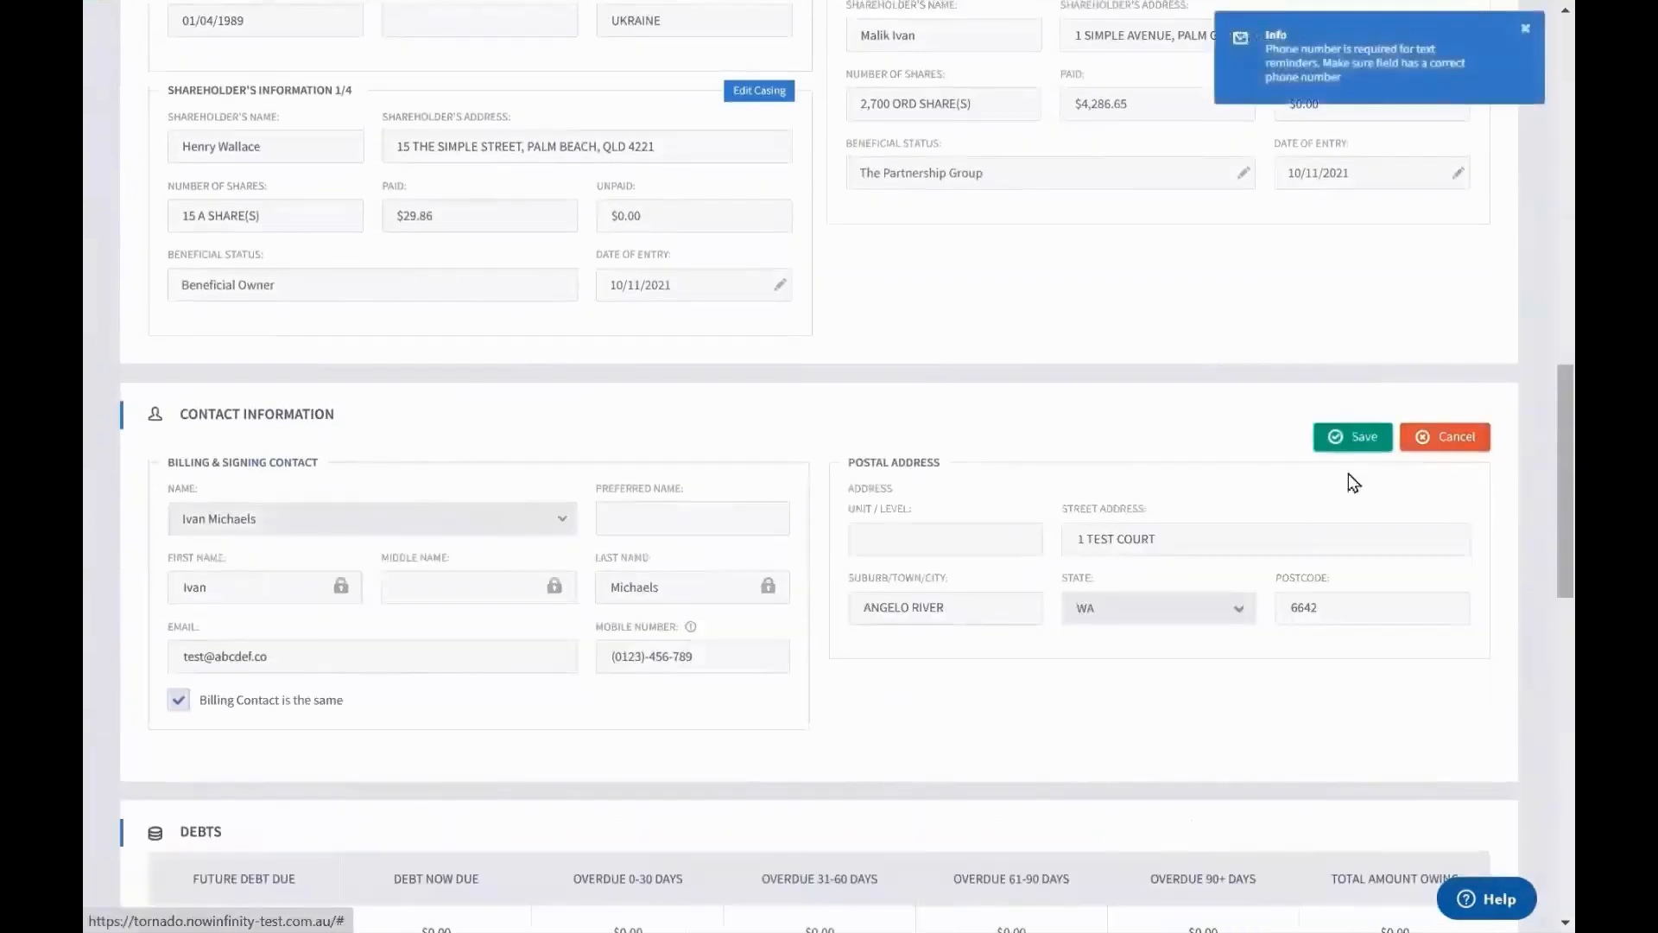
click(346, 658)
text(m)
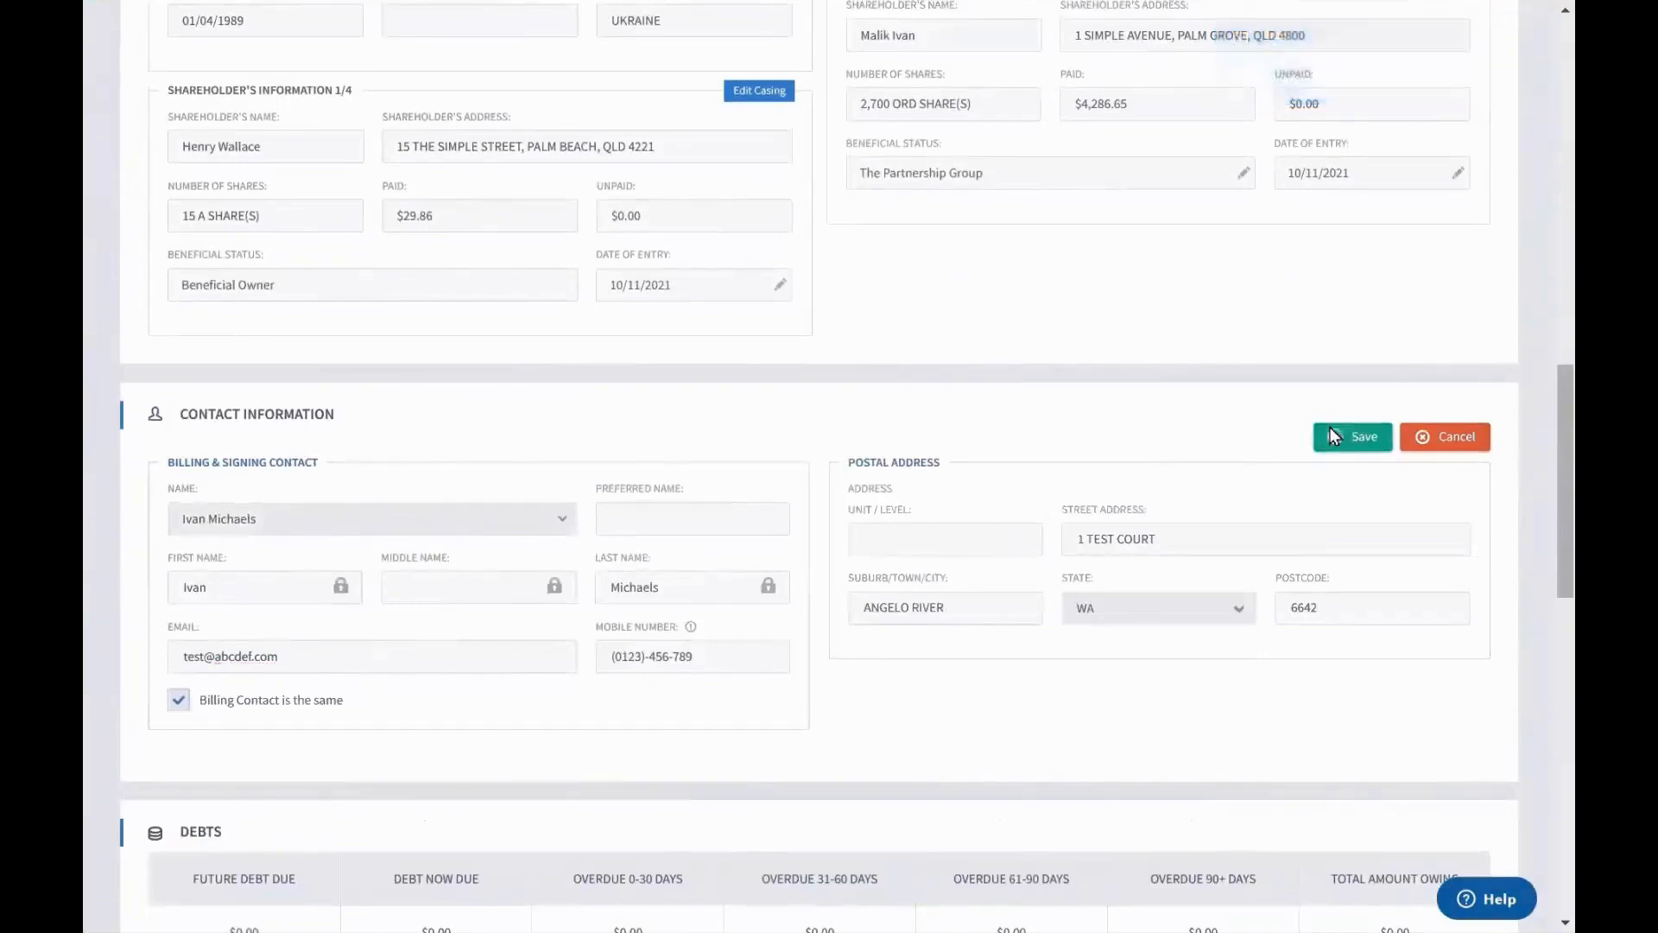
click(1335, 437)
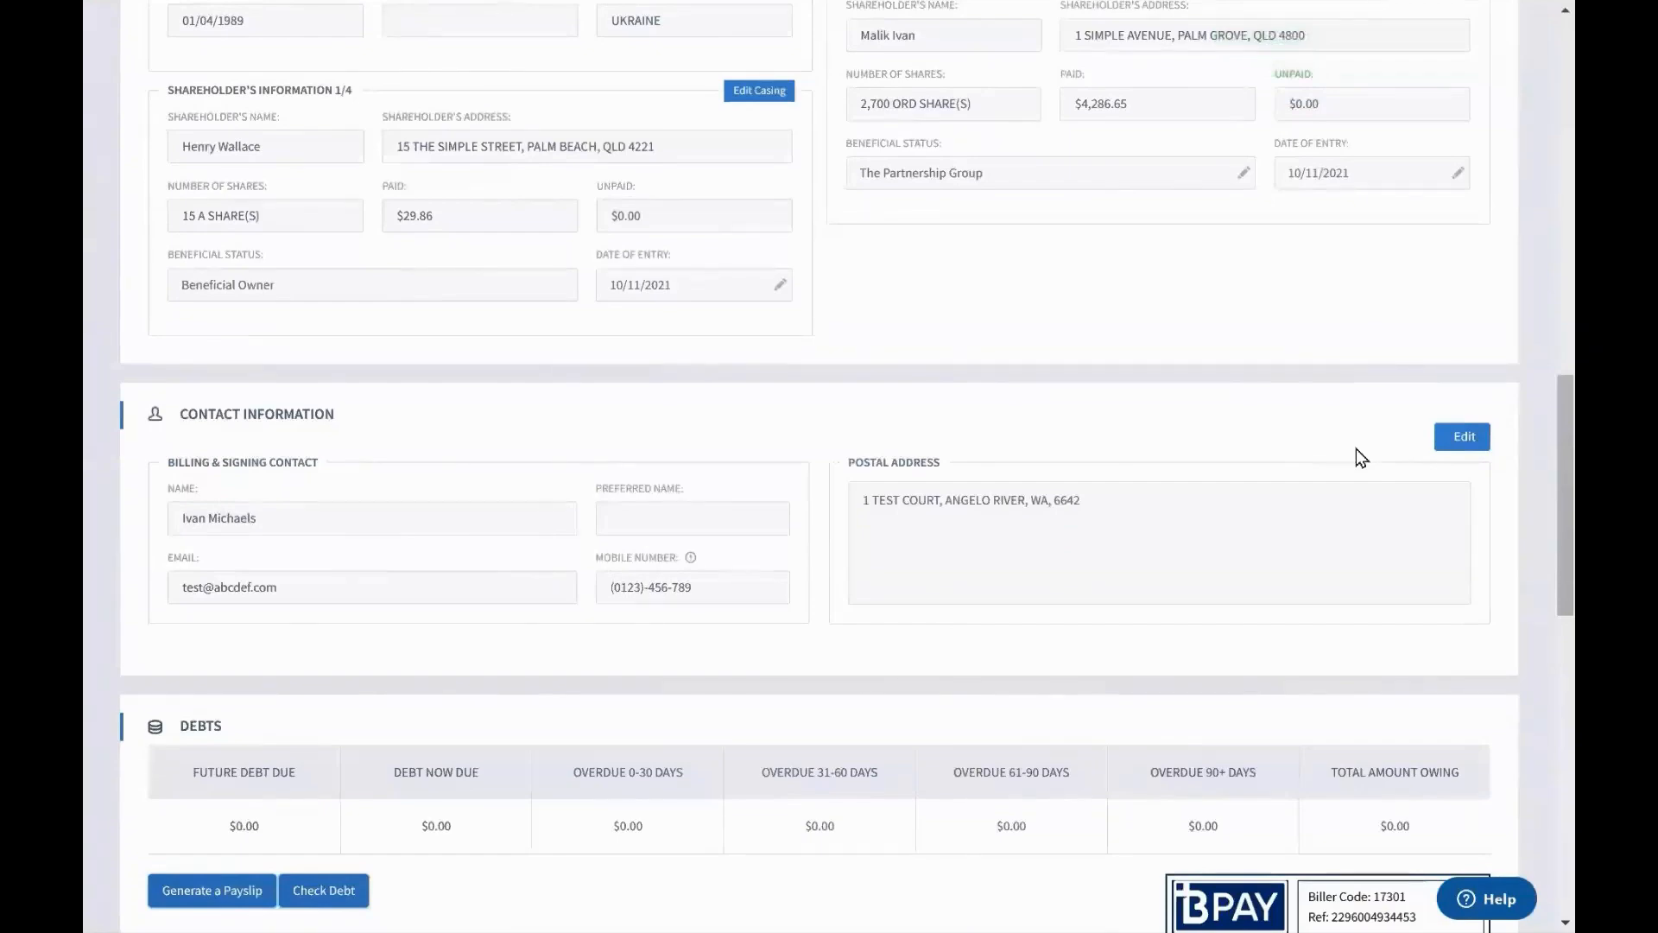
scroll(1357, 448, up, 15)
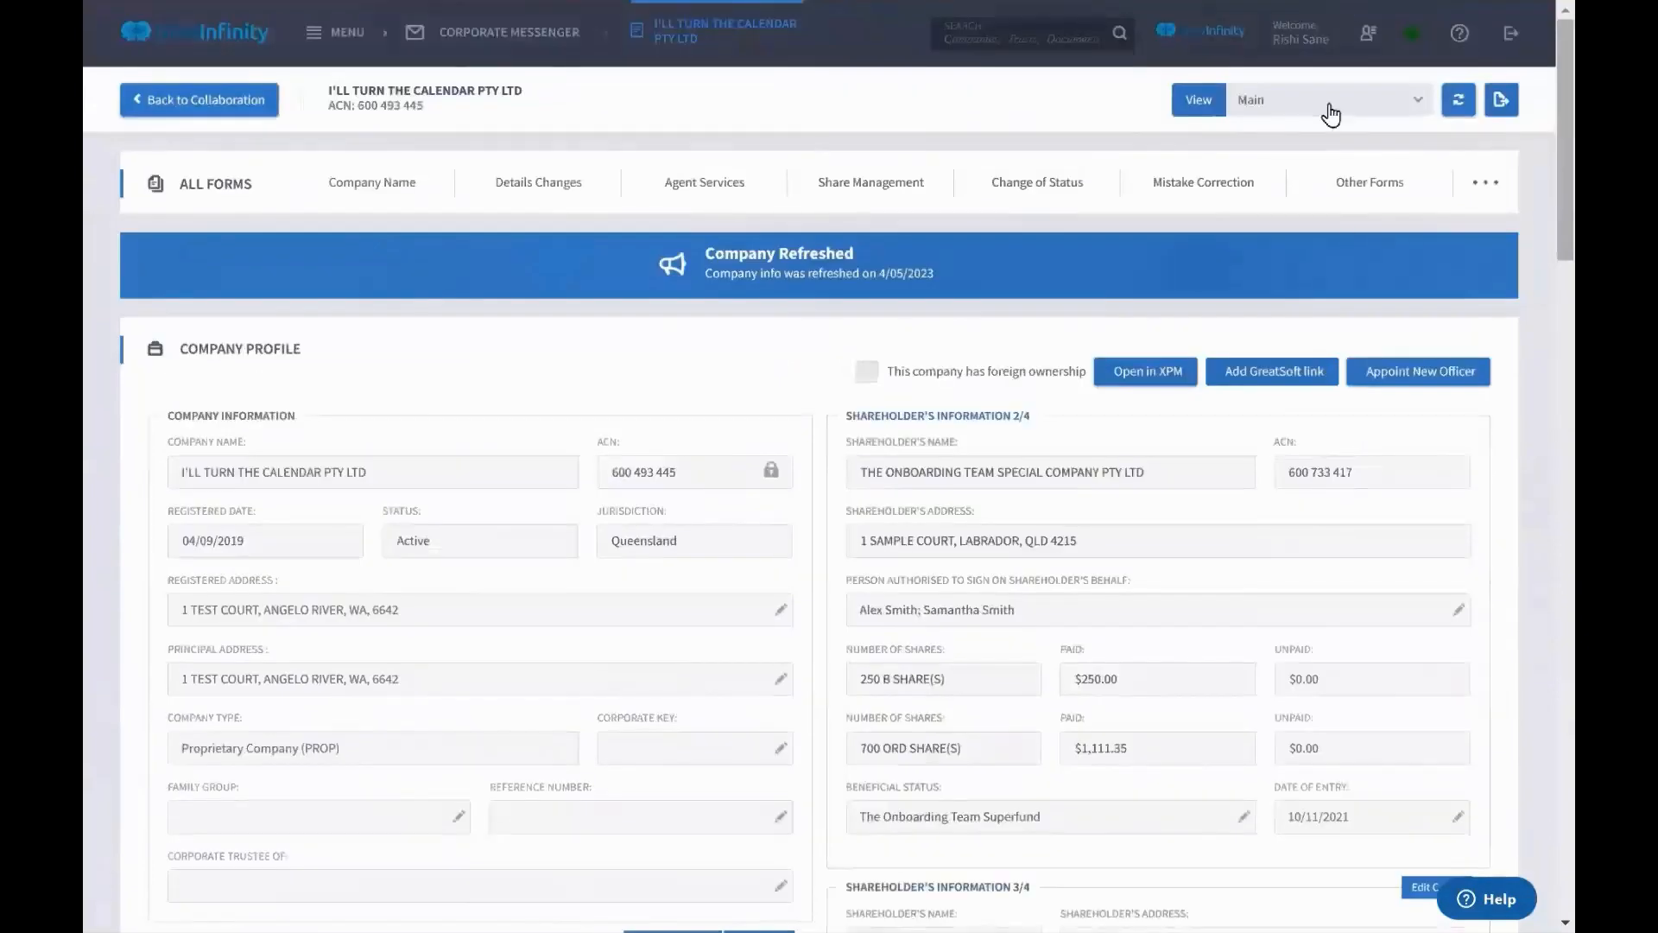
click(1322, 100)
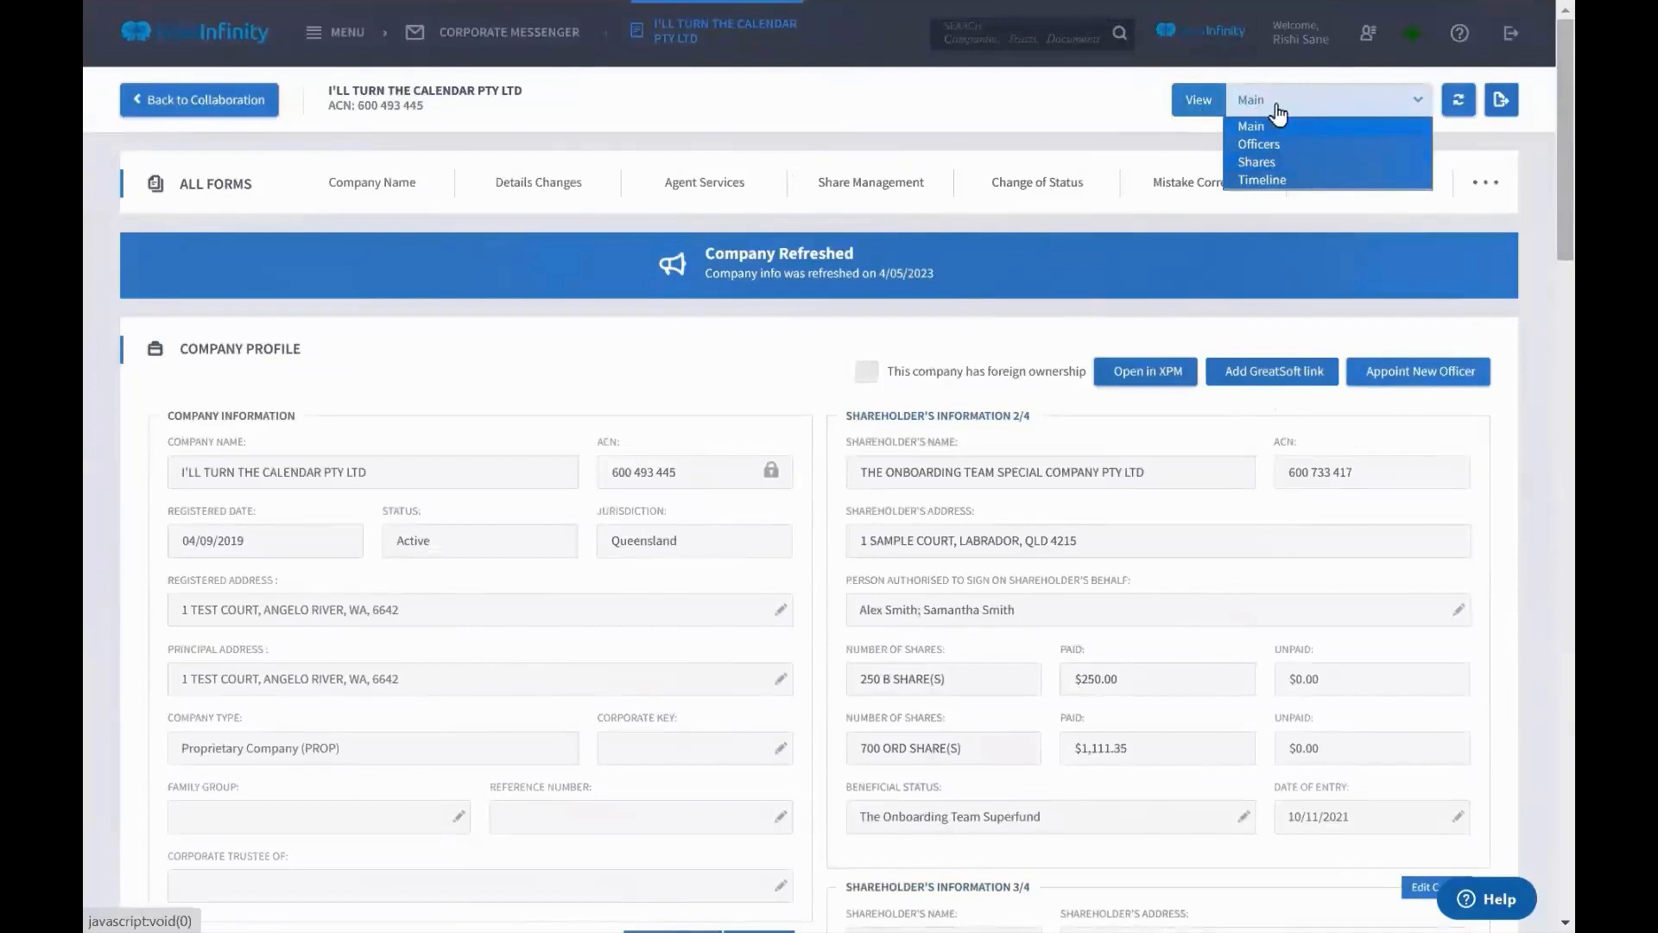
Append the missing 'm' to the first officer's email domain and confirm the edit
click(1268, 147)
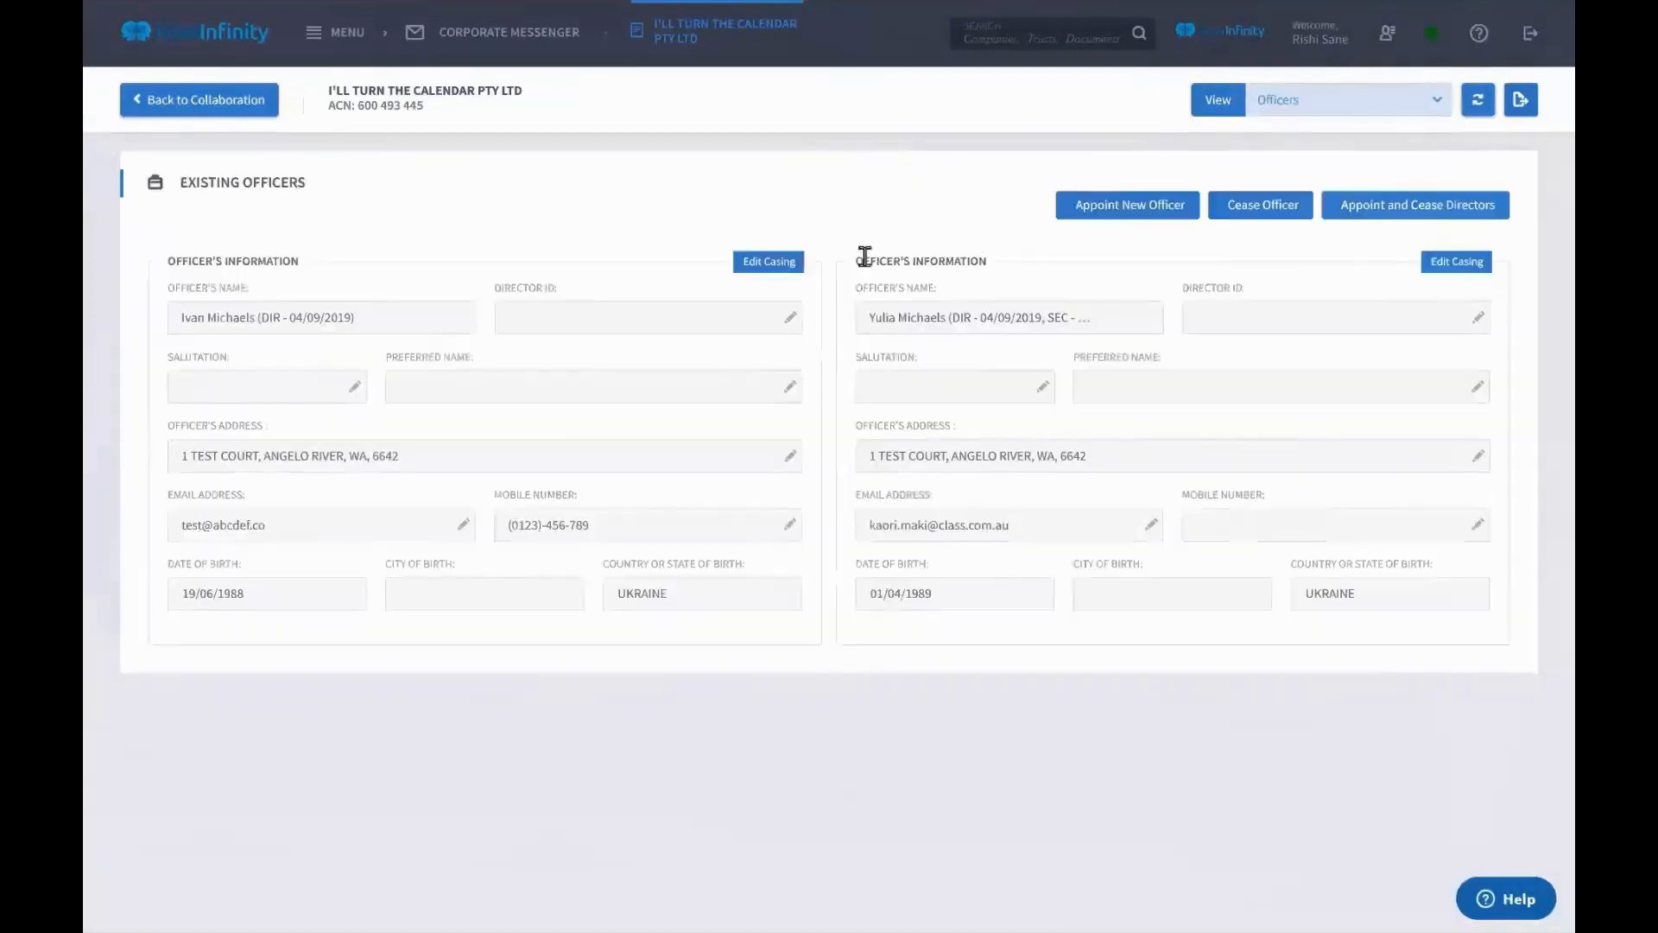
click(464, 525)
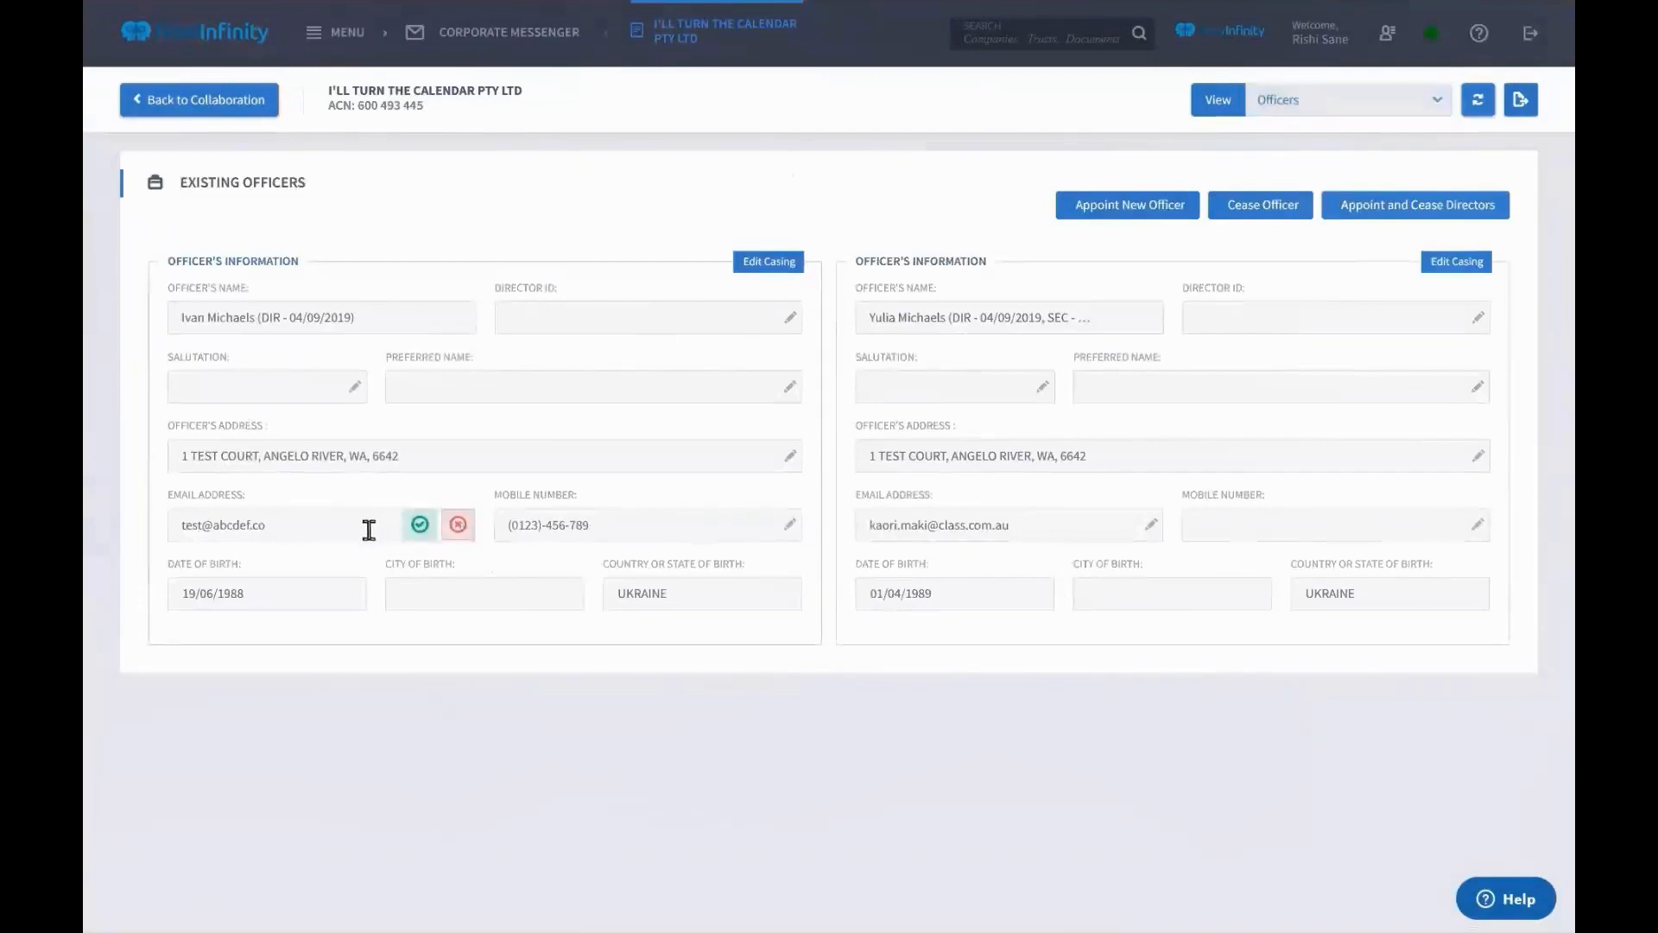
text(m)
click(431, 526)
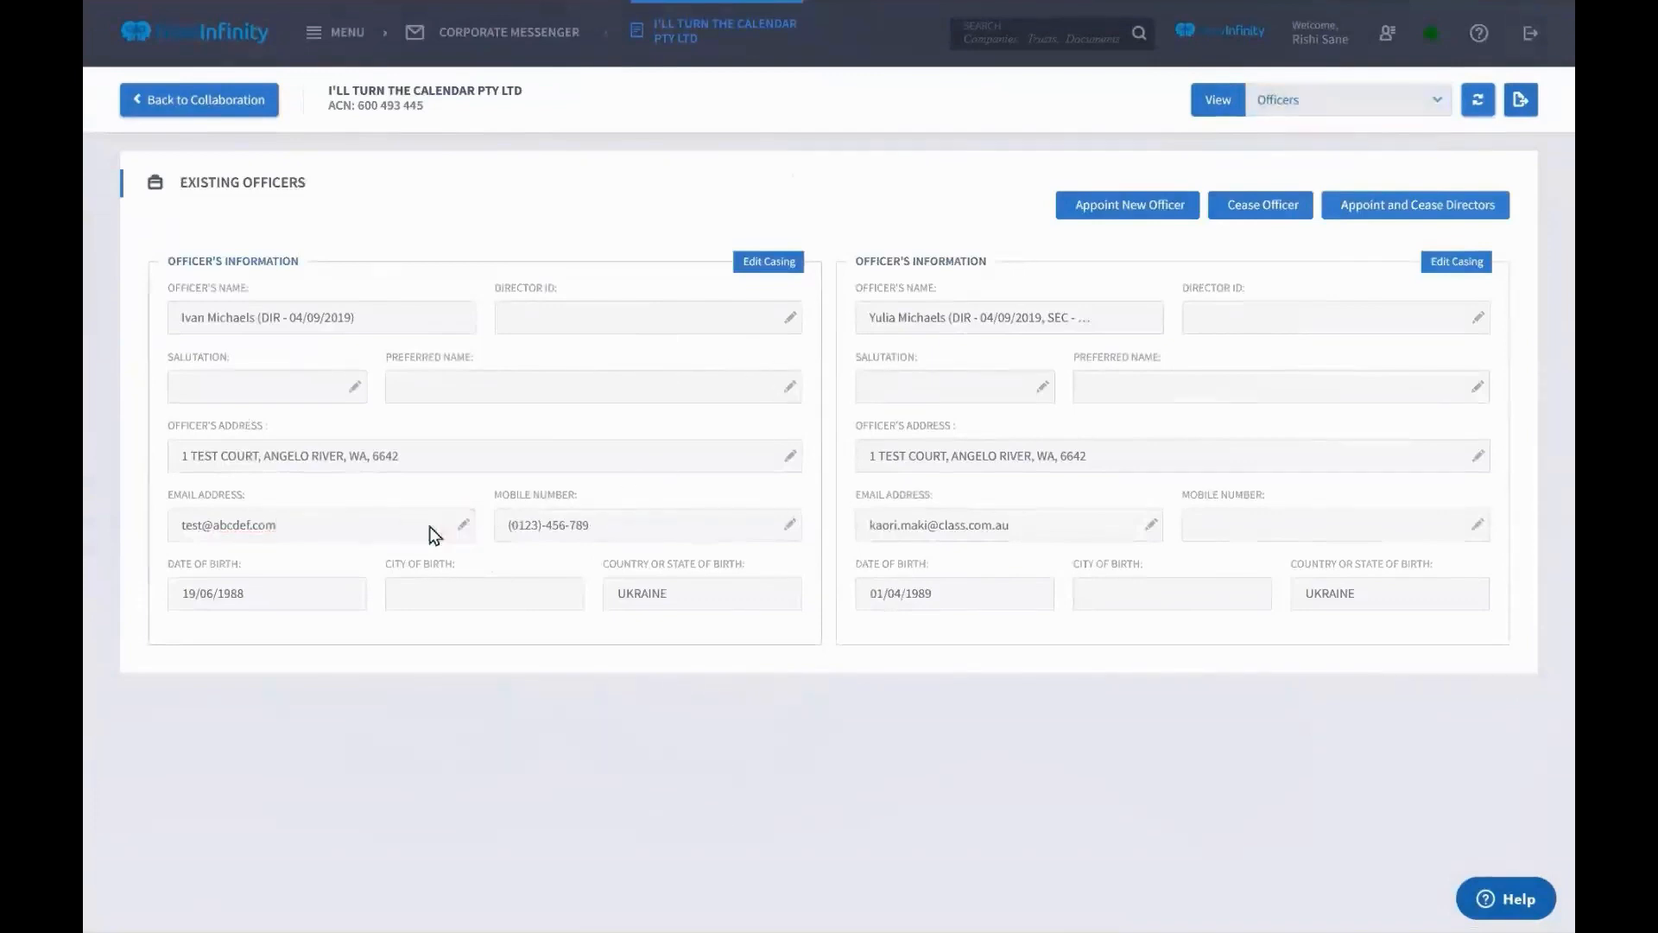
Browse the company views list and return to the Officers view
click(1404, 109)
scroll(649, 506, down, 4)
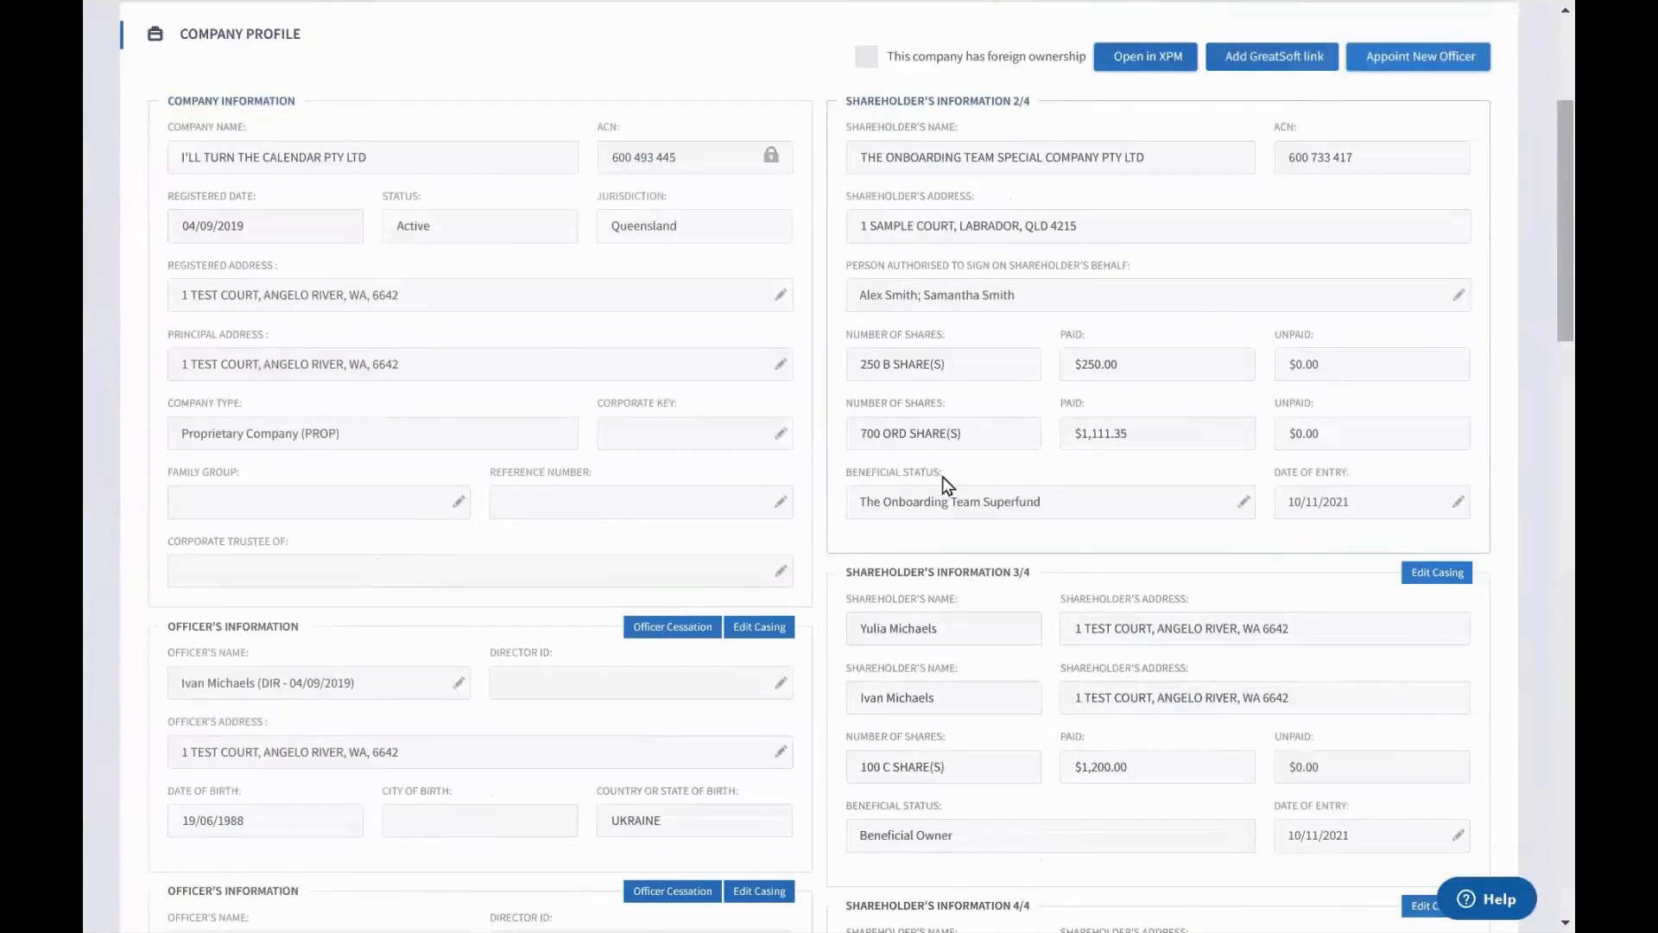
scroll(1175, 475, down, 8)
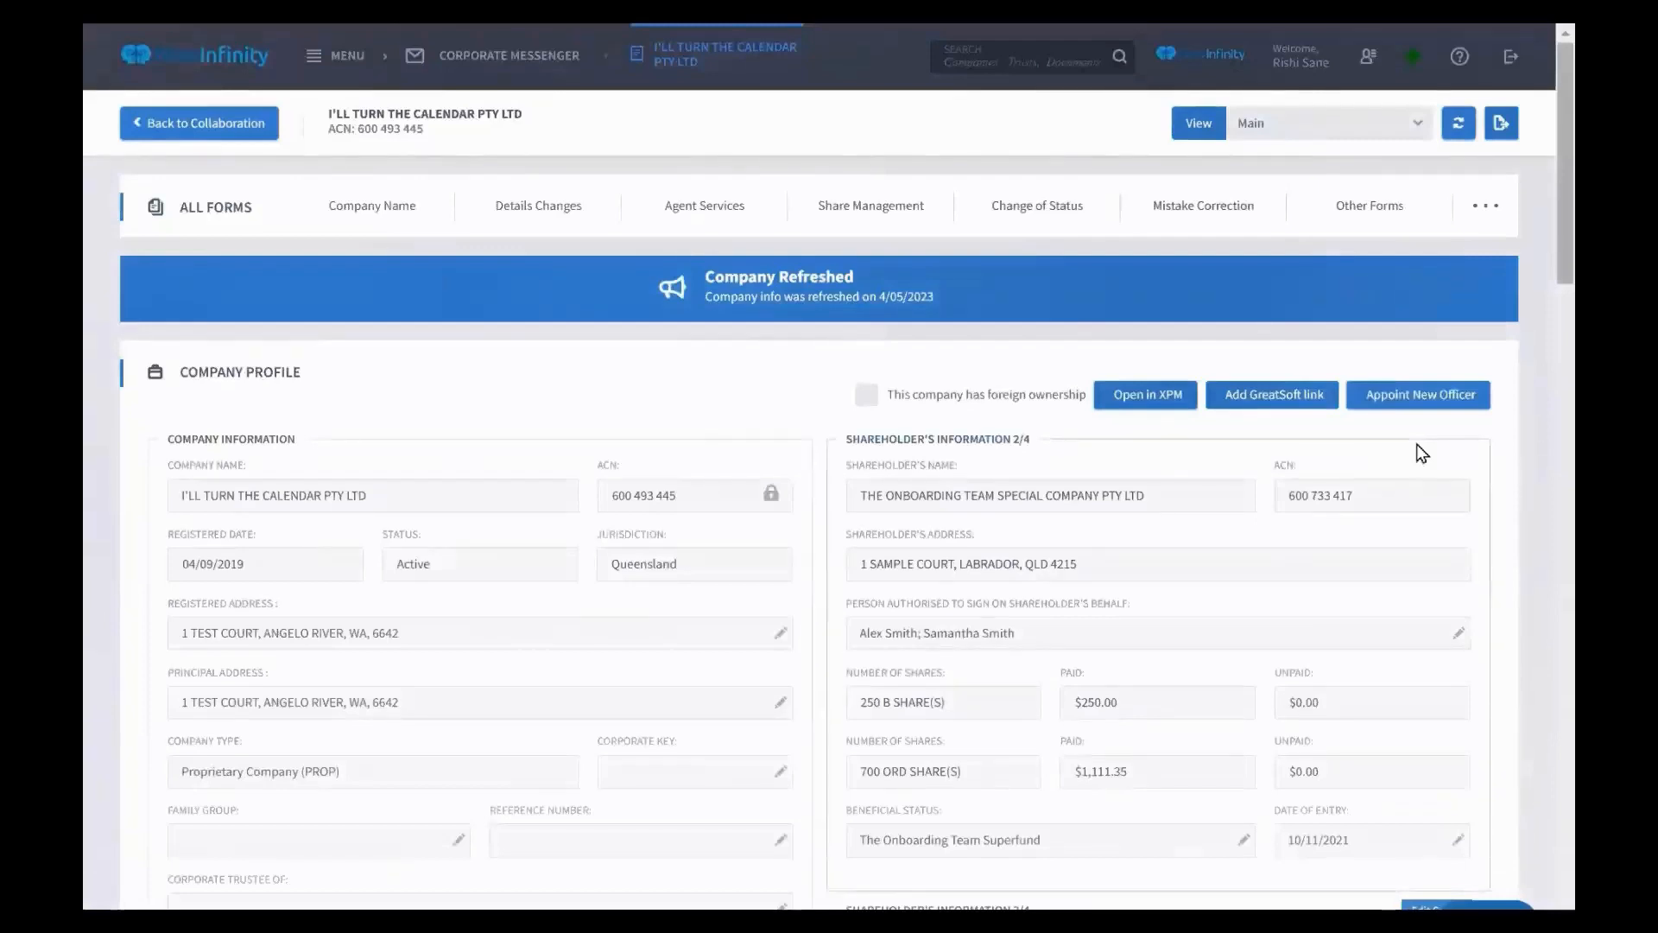
click(1299, 147)
click(1299, 150)
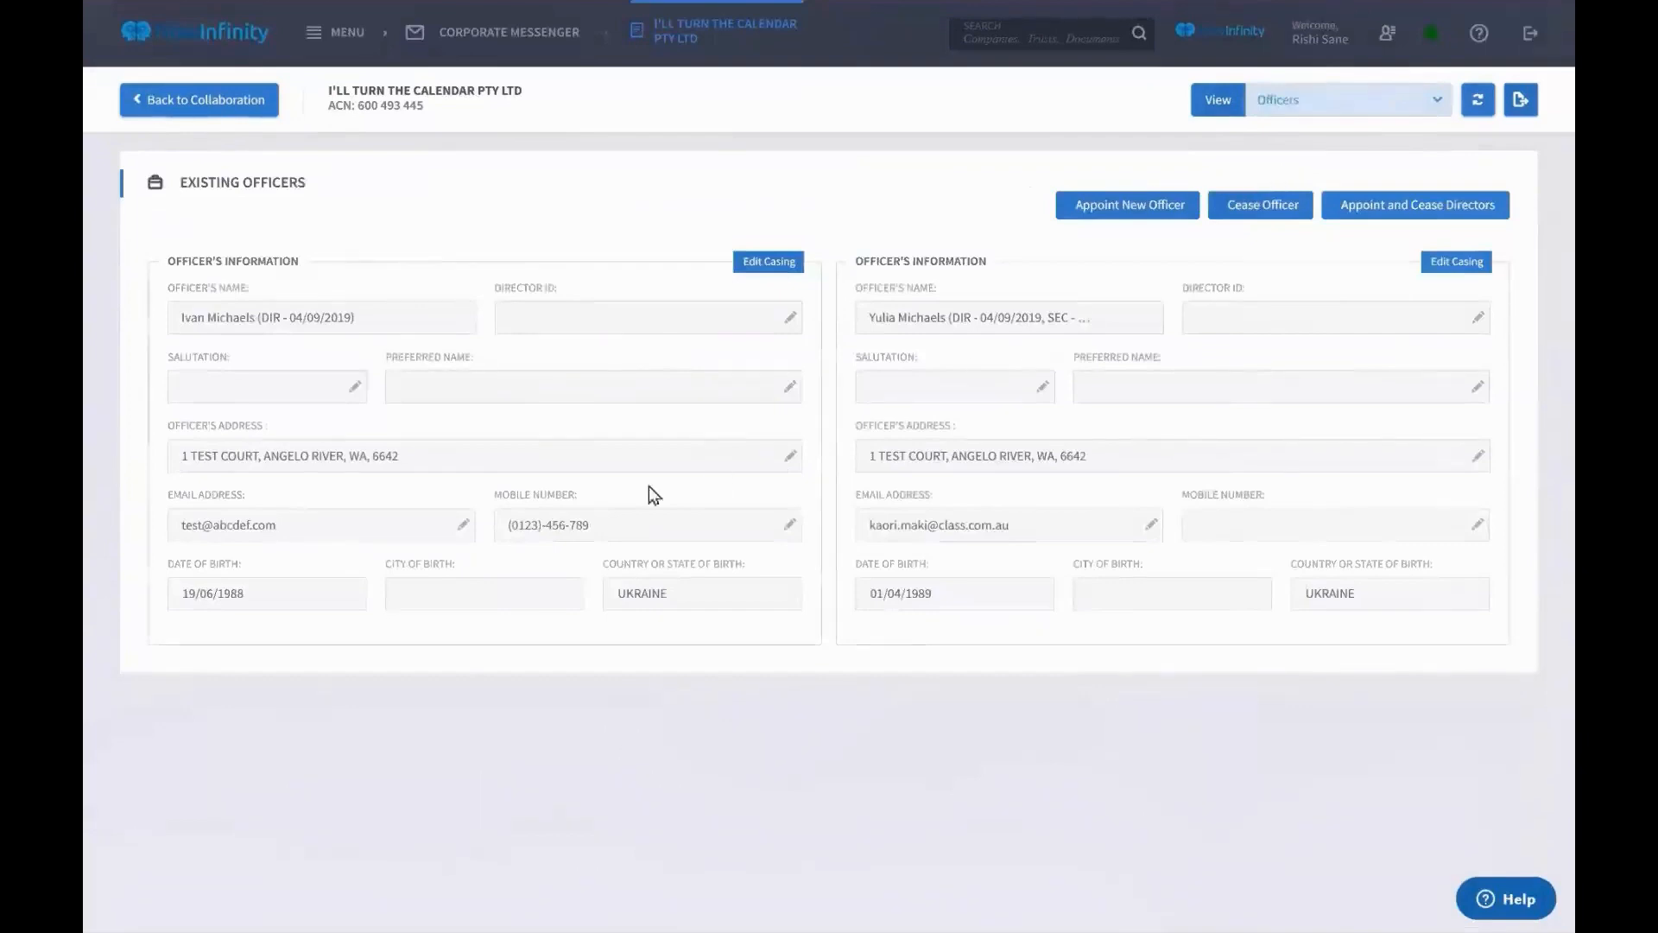
Switch the company page to the Timeline view and scroll through its events
click(1394, 113)
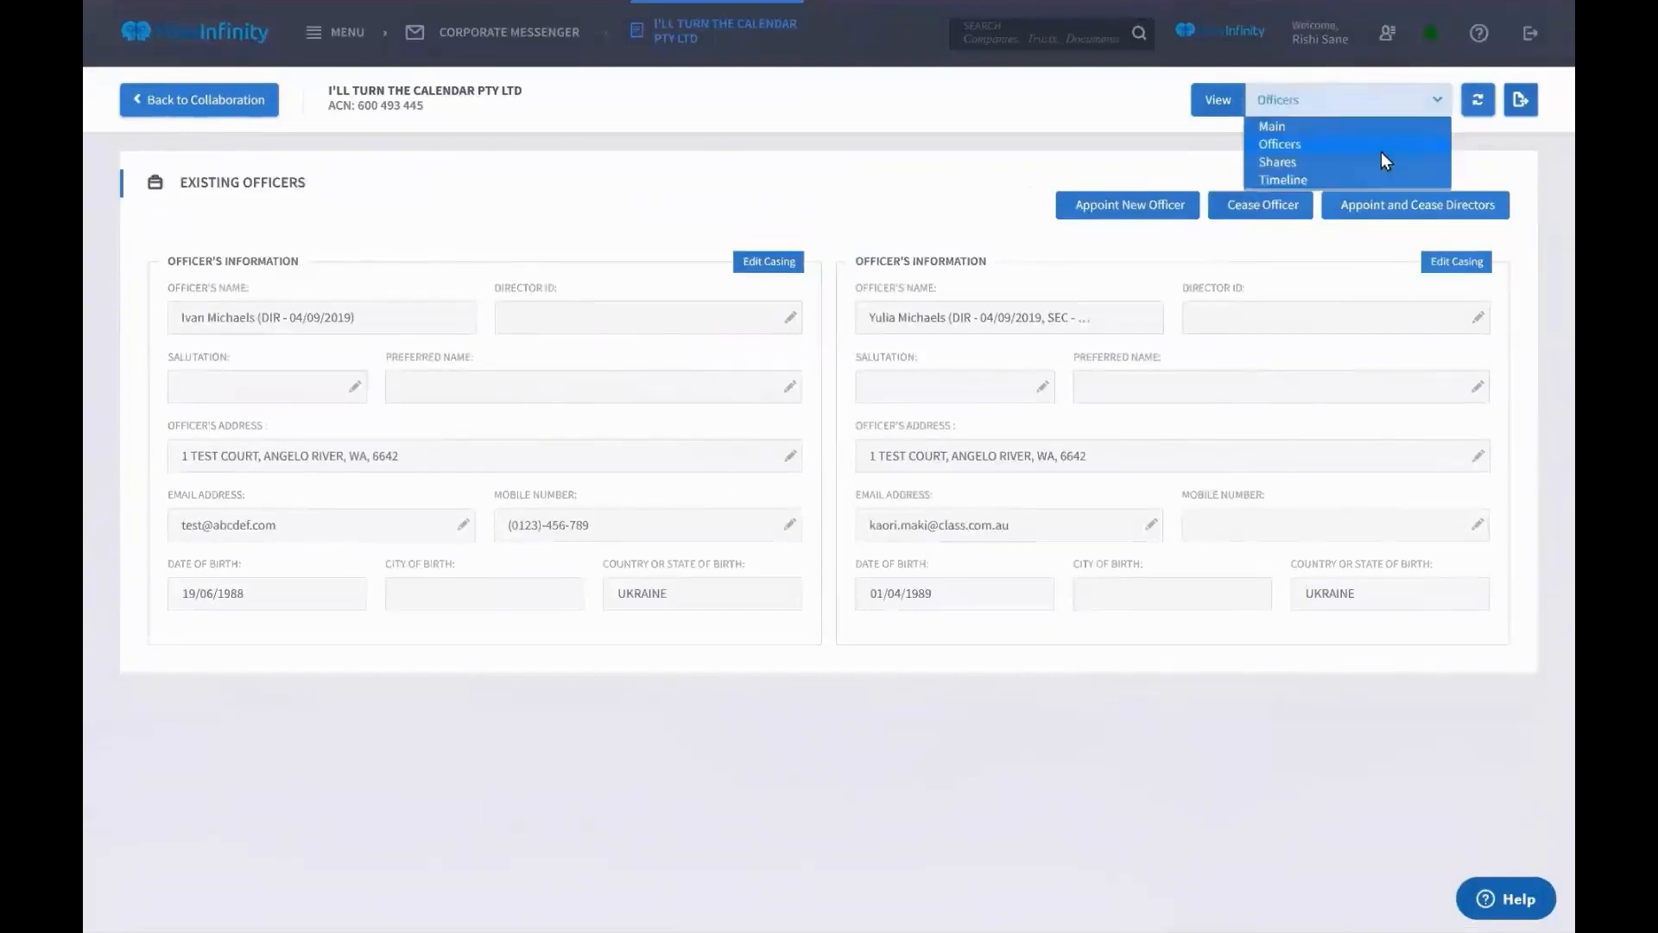
click(1352, 181)
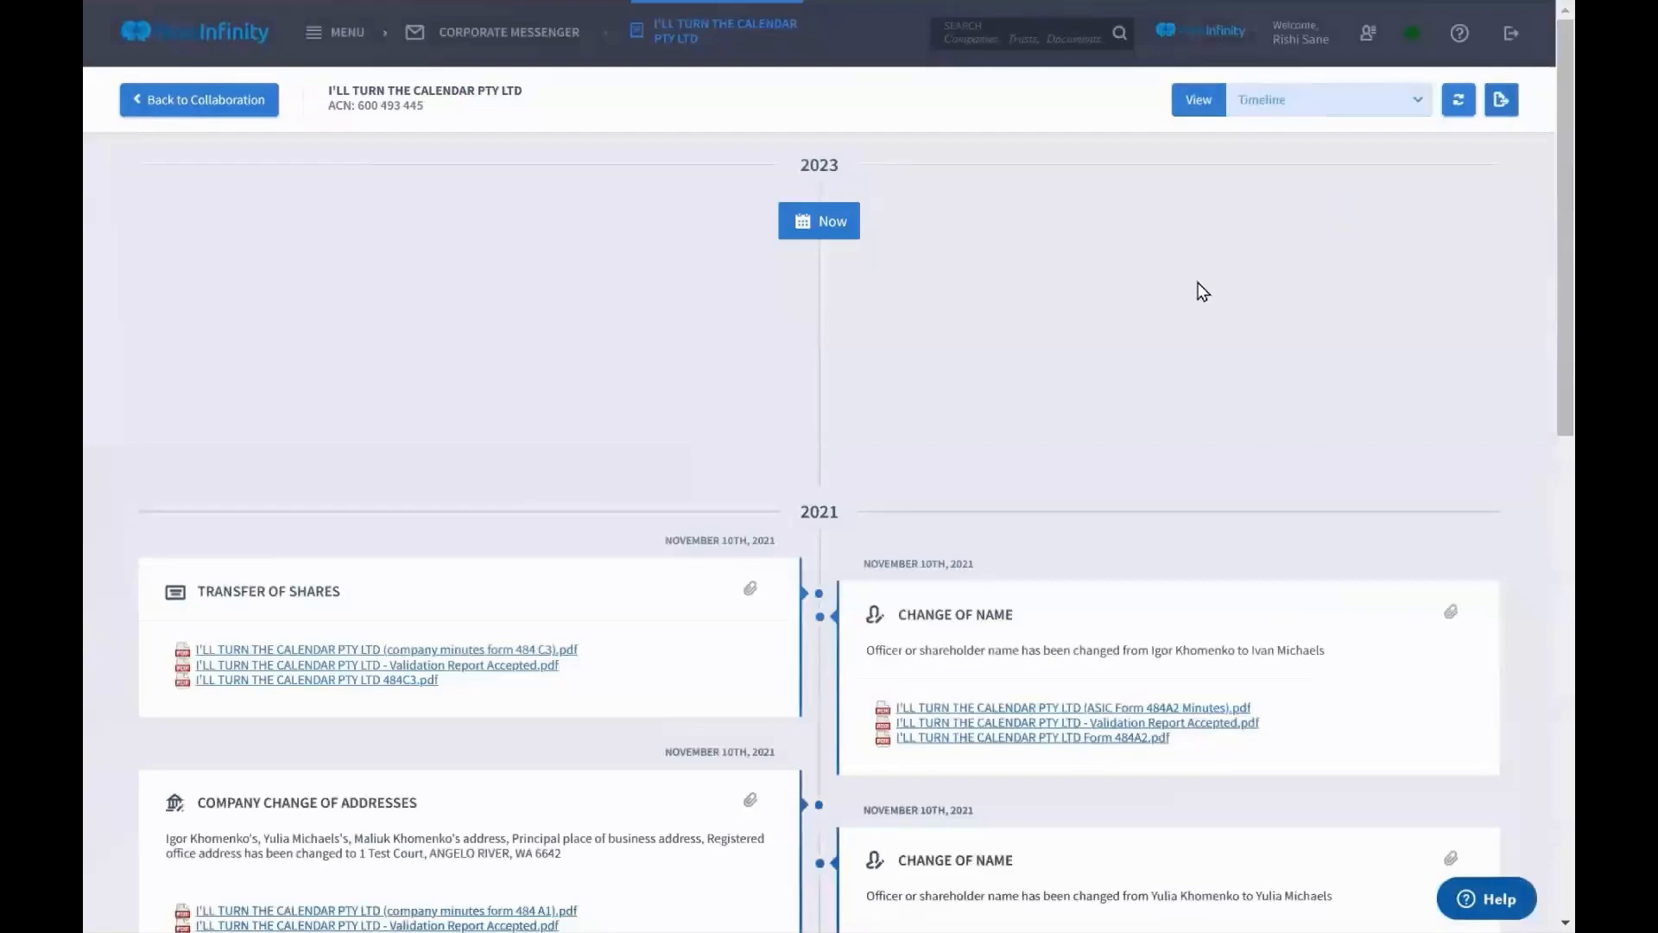
scroll(1201, 289, down, 2)
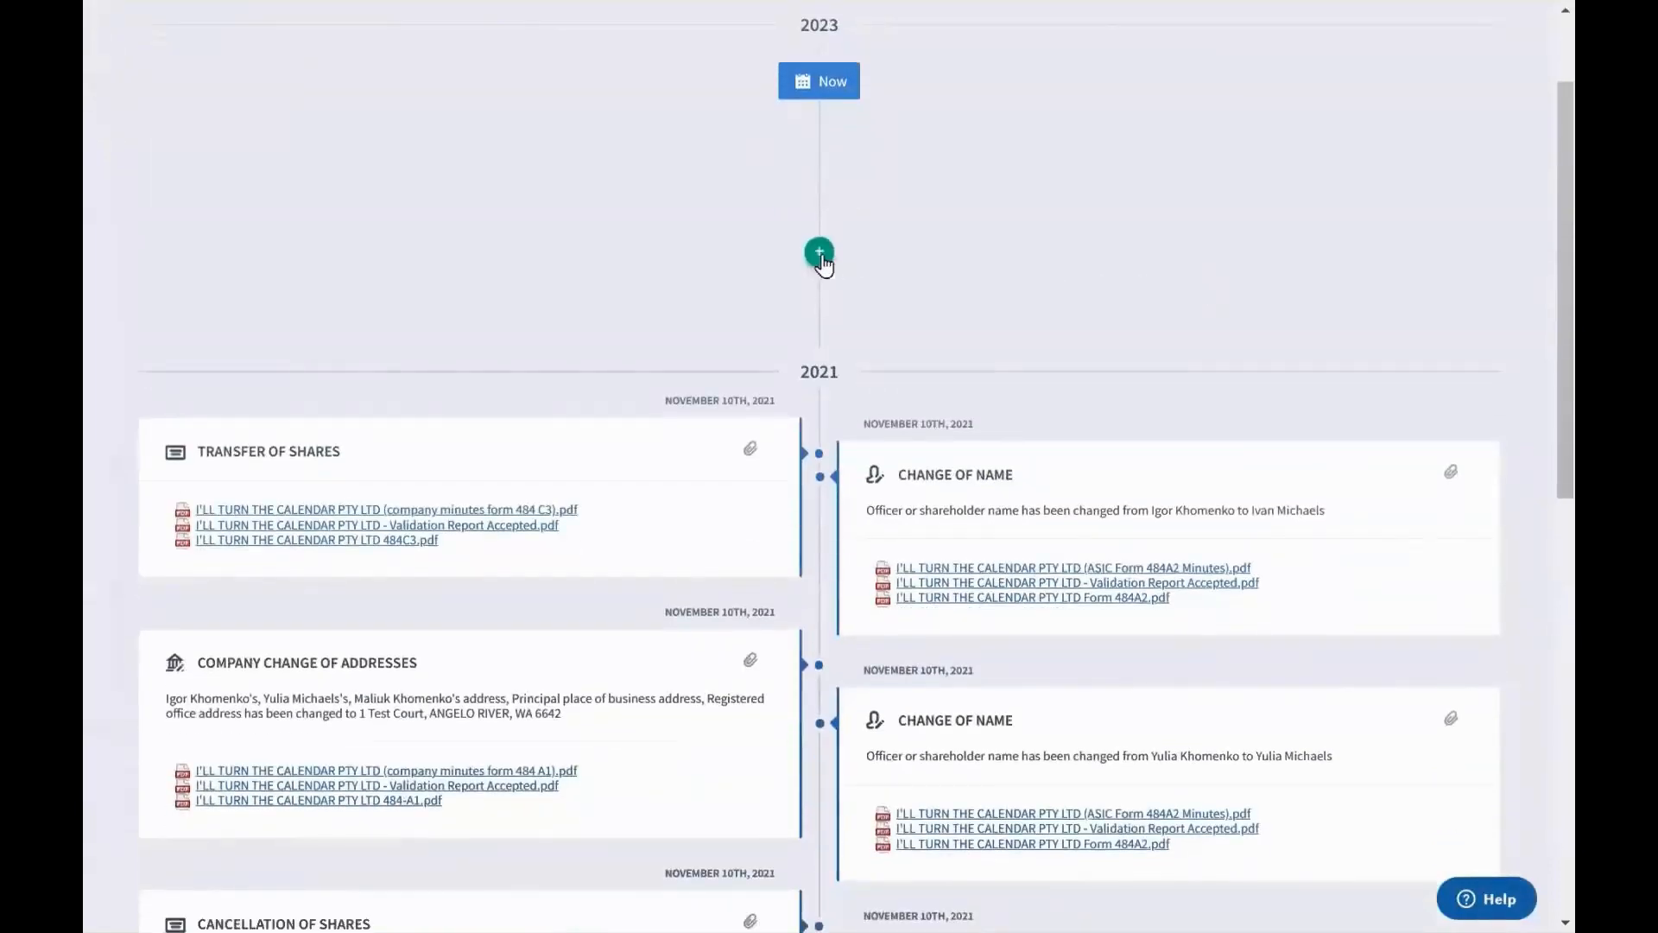
Start a new timeline event, then cancel both the Upload Files and New Event dialogs
click(819, 258)
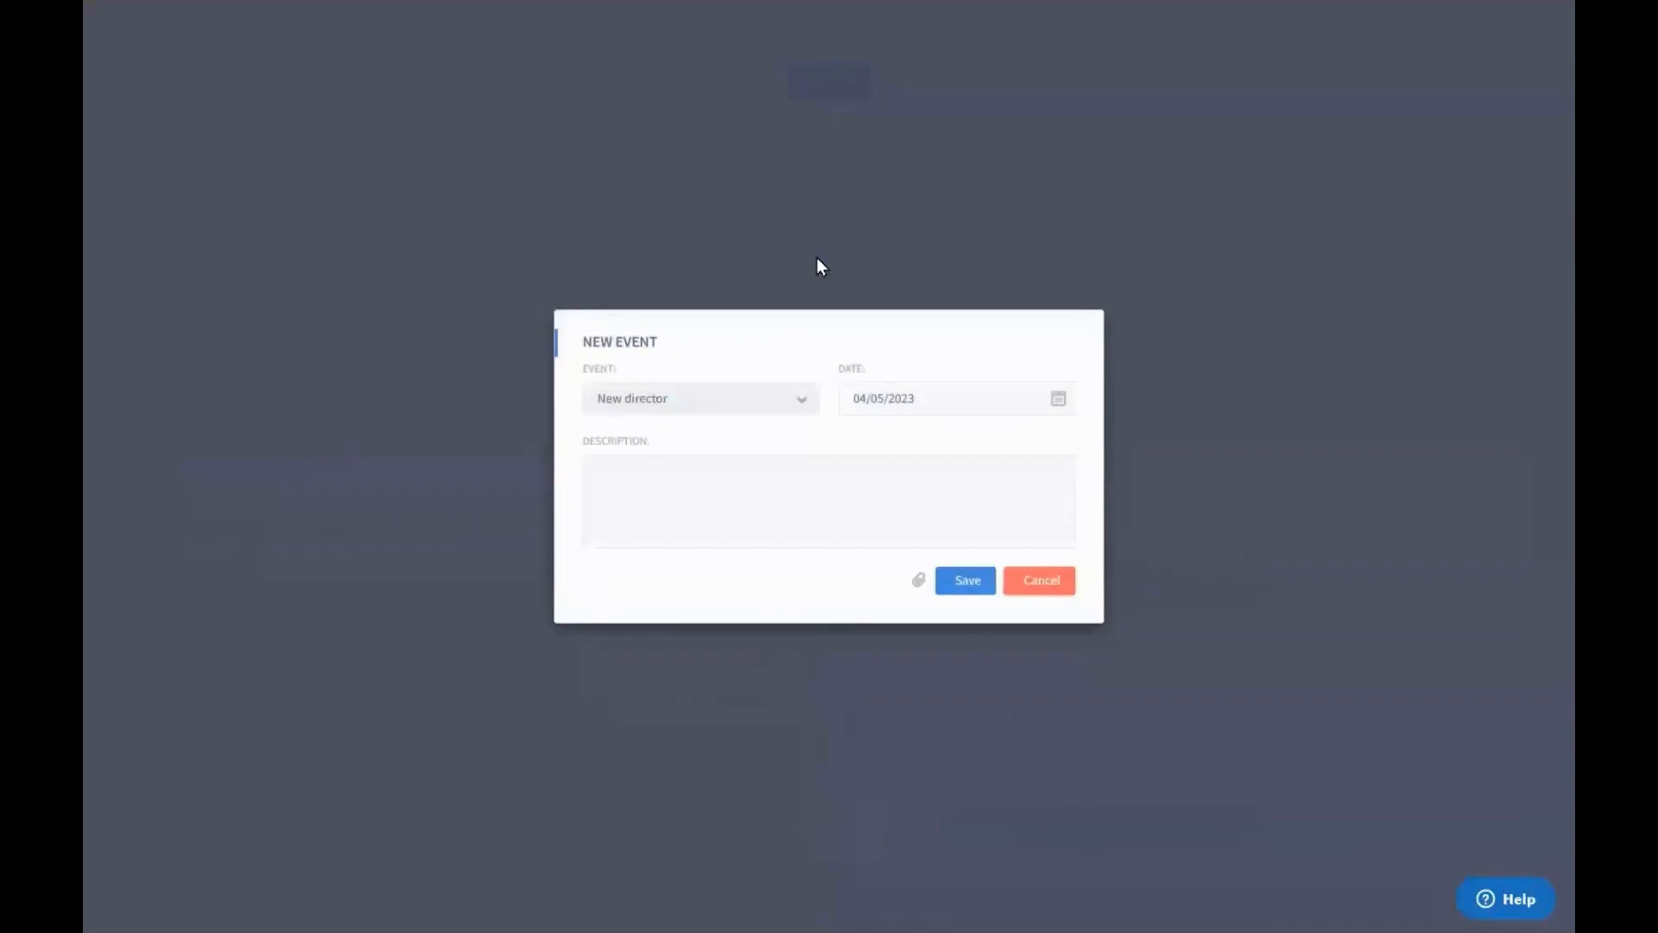
click(743, 494)
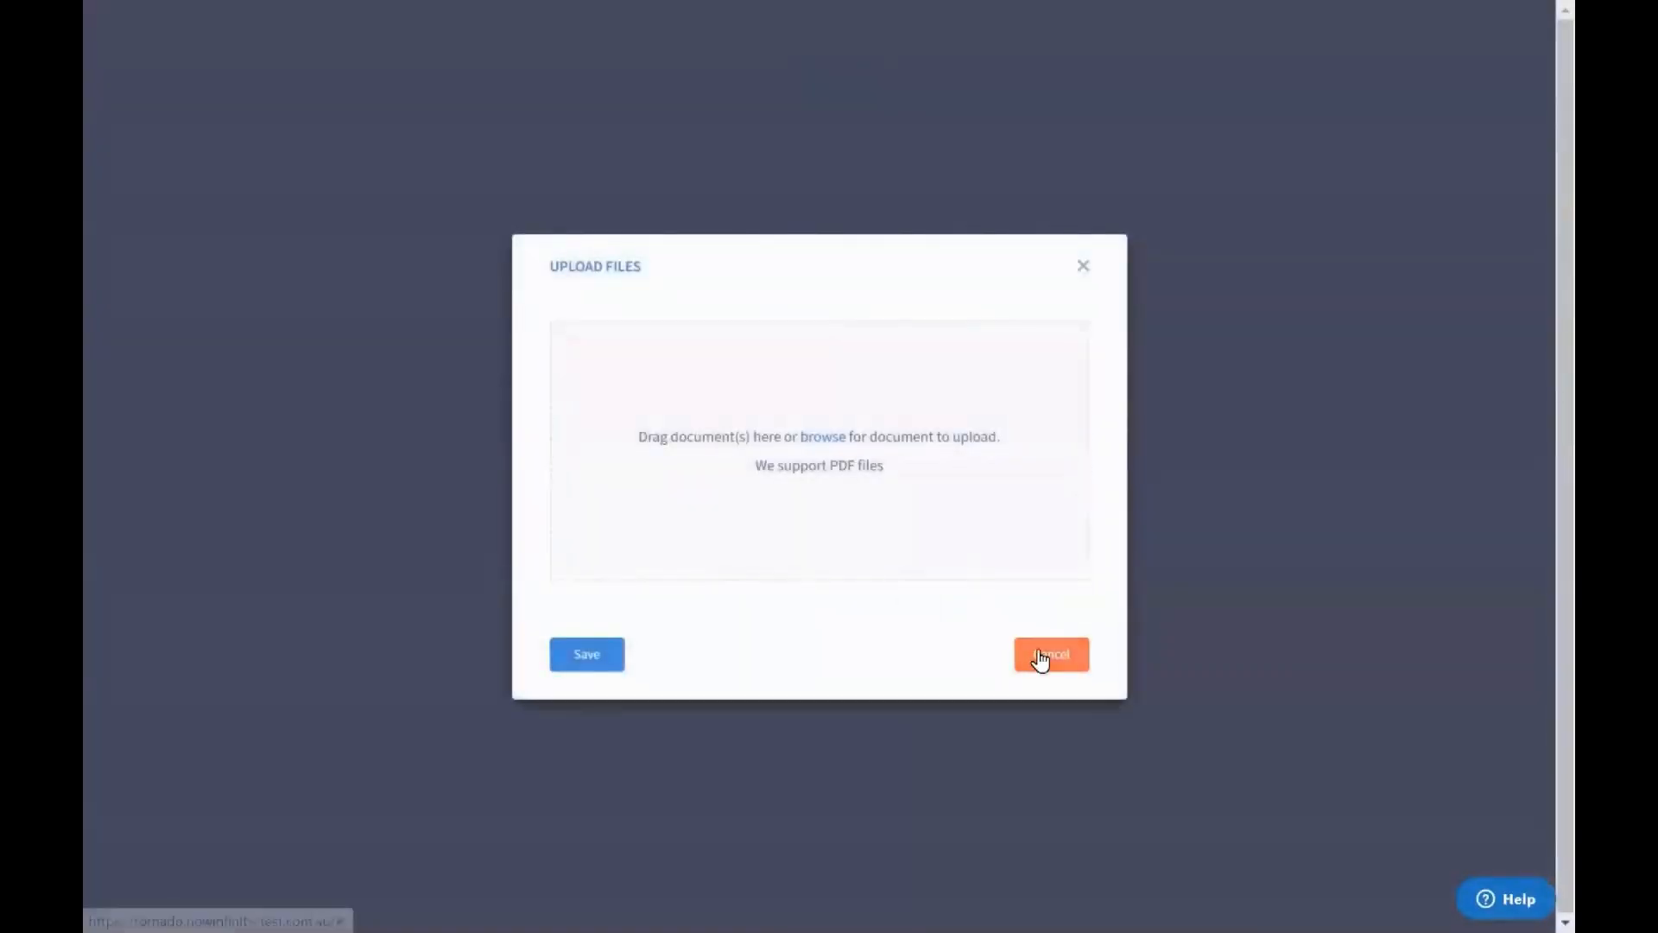
click(1041, 659)
click(1038, 579)
scroll(1351, 444, up, 2)
click(1340, 115)
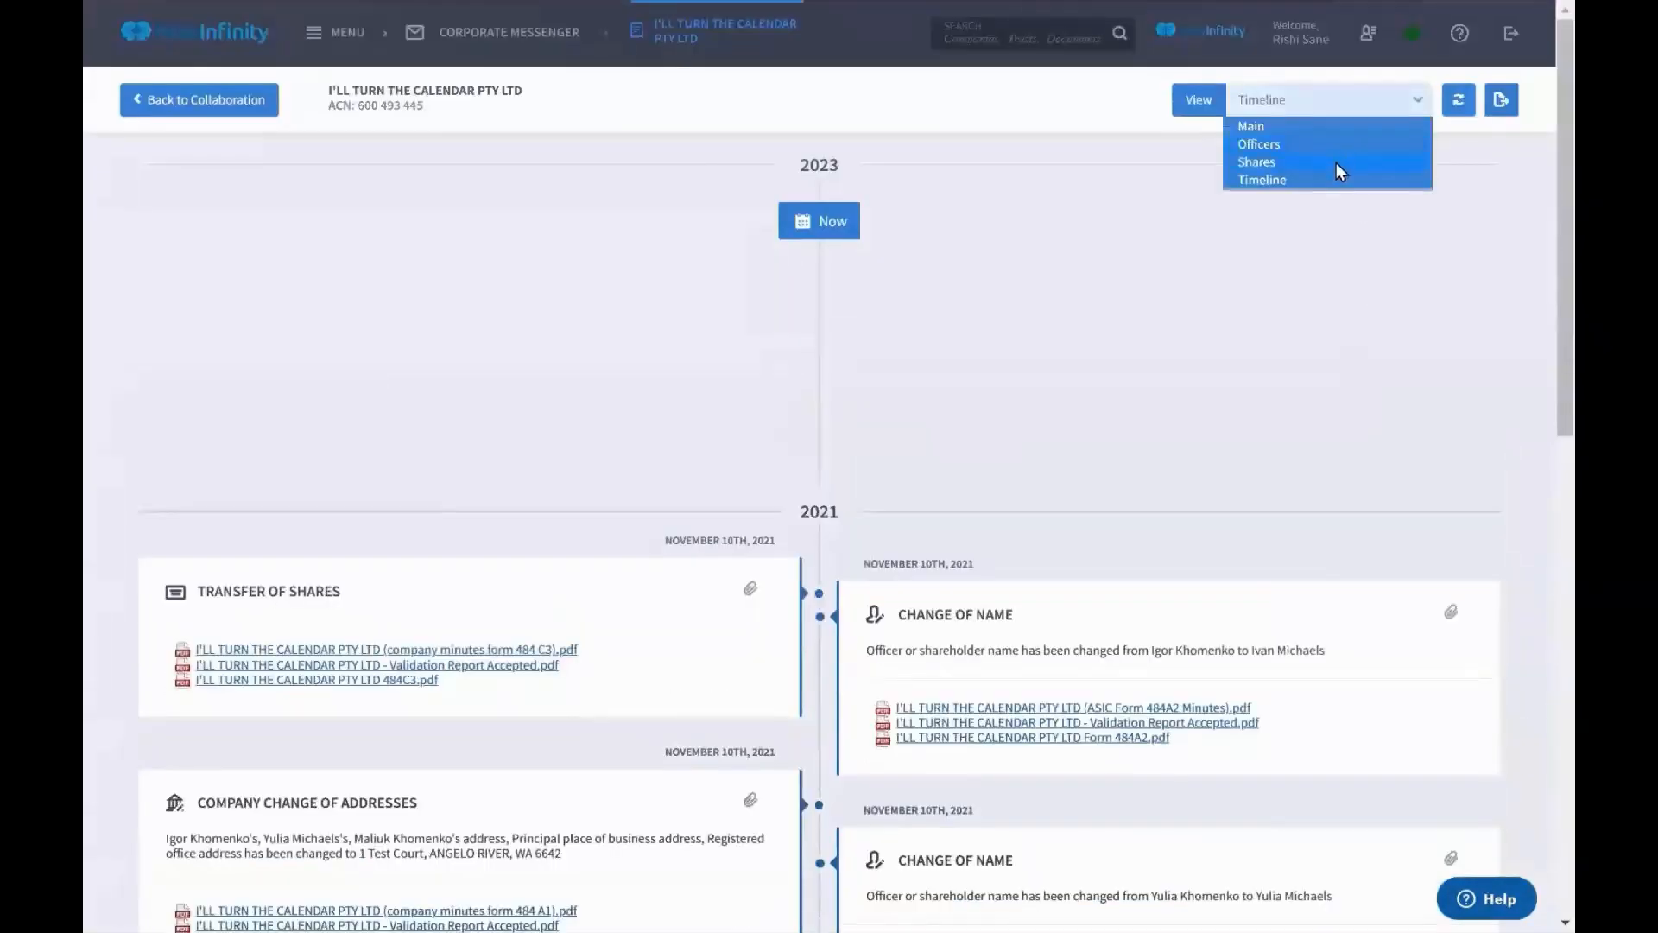
Show the Shares view and highlight the 11 class A shares issued
click(1336, 162)
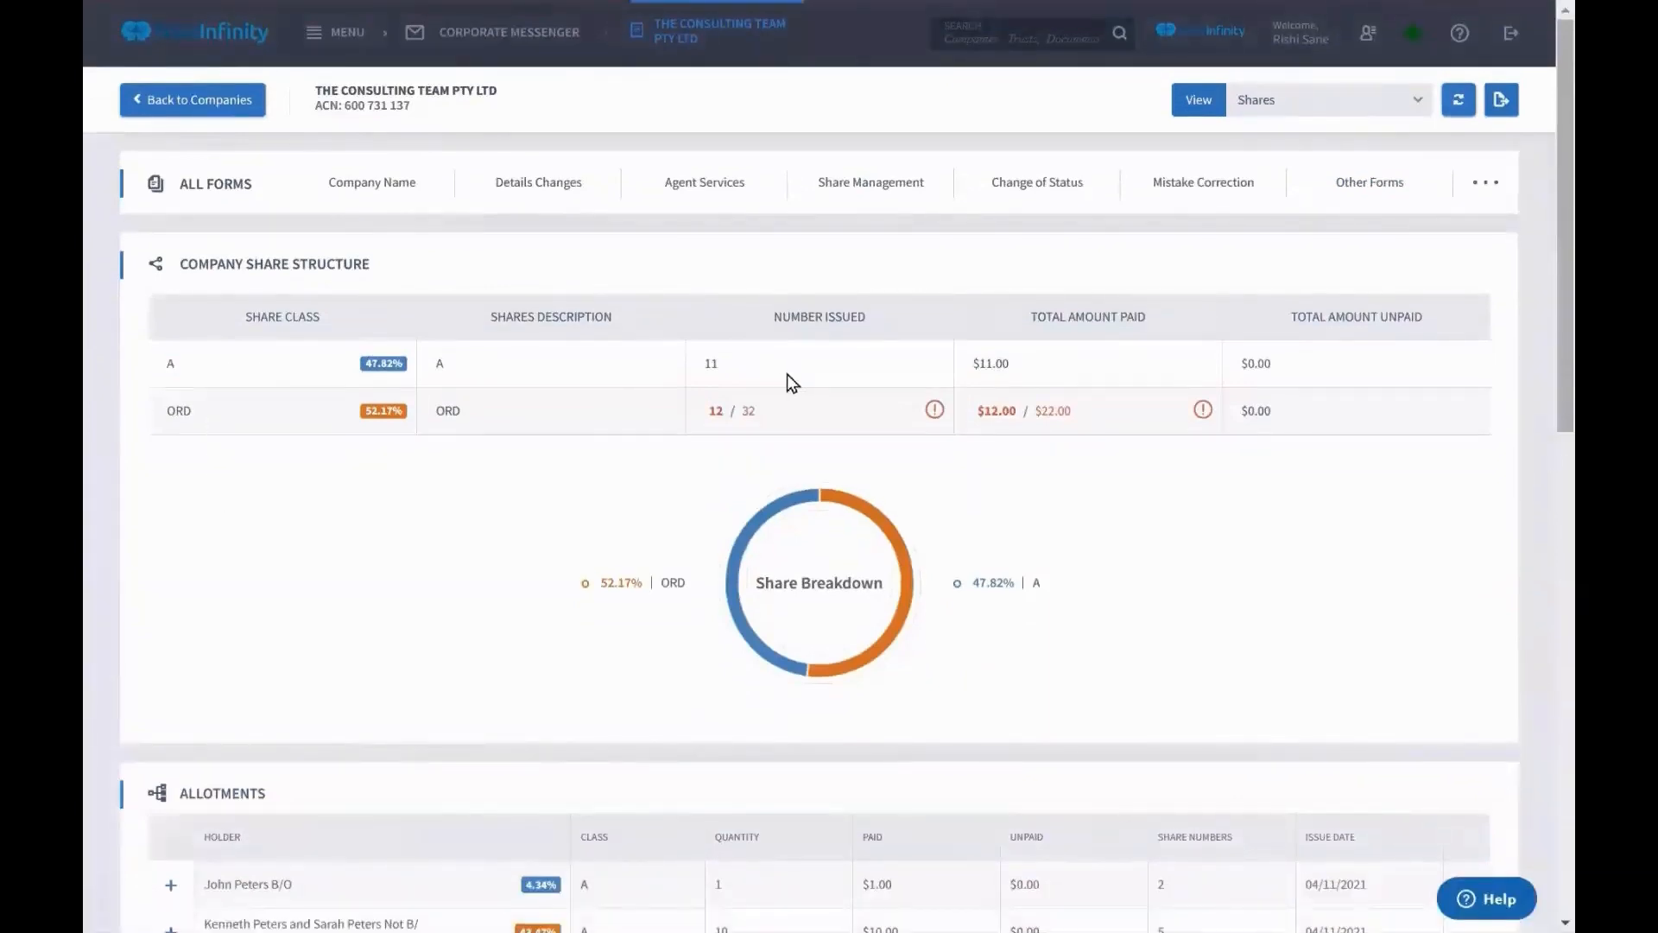
drag(752, 371, 685, 366)
scroll(634, 417, down, 1)
Highlight the ORD figures of 12 shares issued out of 32
double_click(715, 408)
click(711, 418)
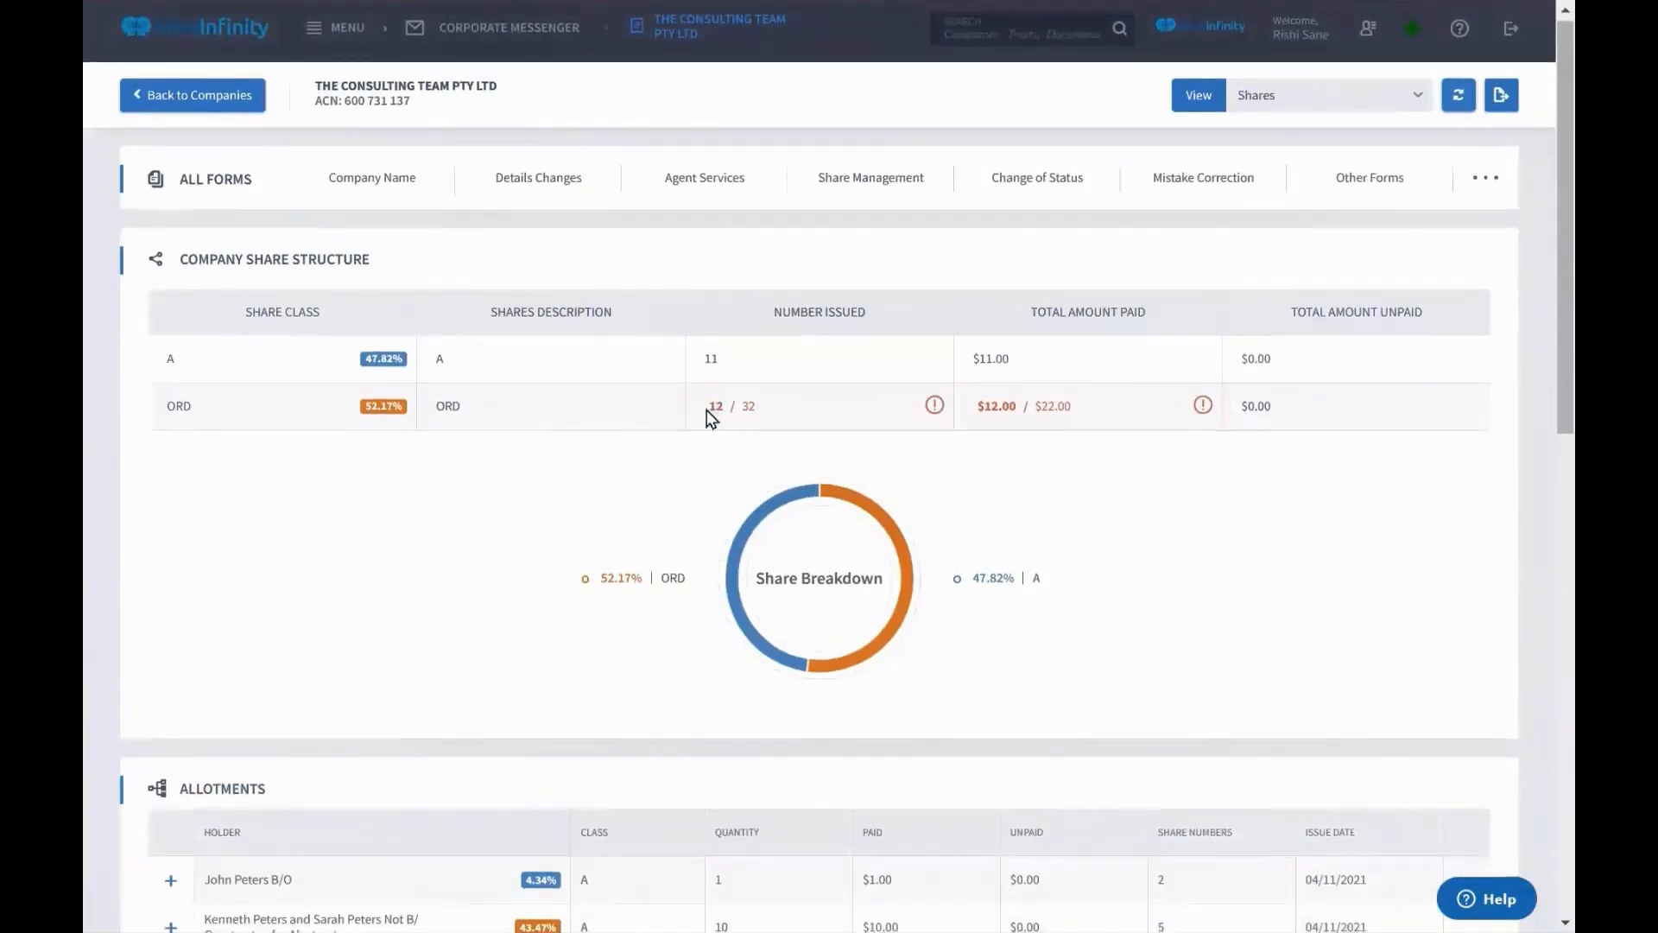
drag(724, 410, 704, 412)
click(796, 415)
double_click(747, 411)
click(751, 414)
double_click(748, 411)
click(751, 418)
Highlight the ORD amounts paid, $12.00 of $22.00
drag(1071, 407, 1036, 410)
click(1037, 412)
mouse_move(1016, 410)
mouse_down()
mouse_move(983, 409)
mouse_move(1036, 413)
mouse_up()
click(1033, 412)
click(1040, 424)
scroll(1040, 419, up, 1)
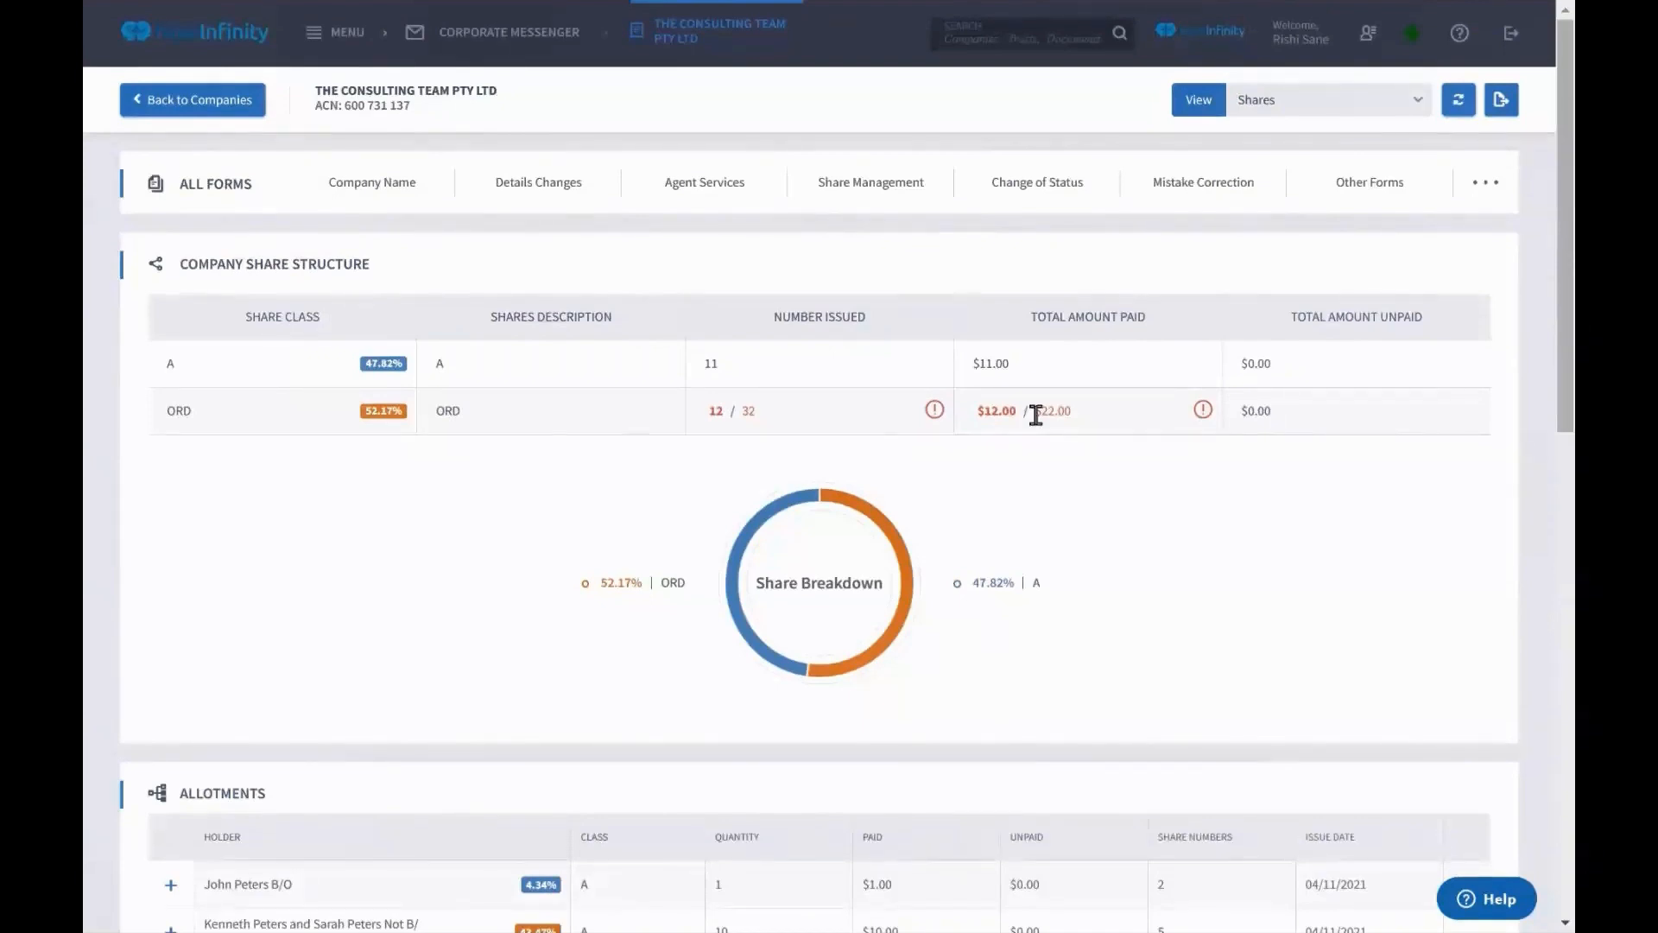
Scroll to Allotments and expand the flagged Abc trust ORD row showing 20- and 10-share entries
scroll(1036, 414, down, 1)
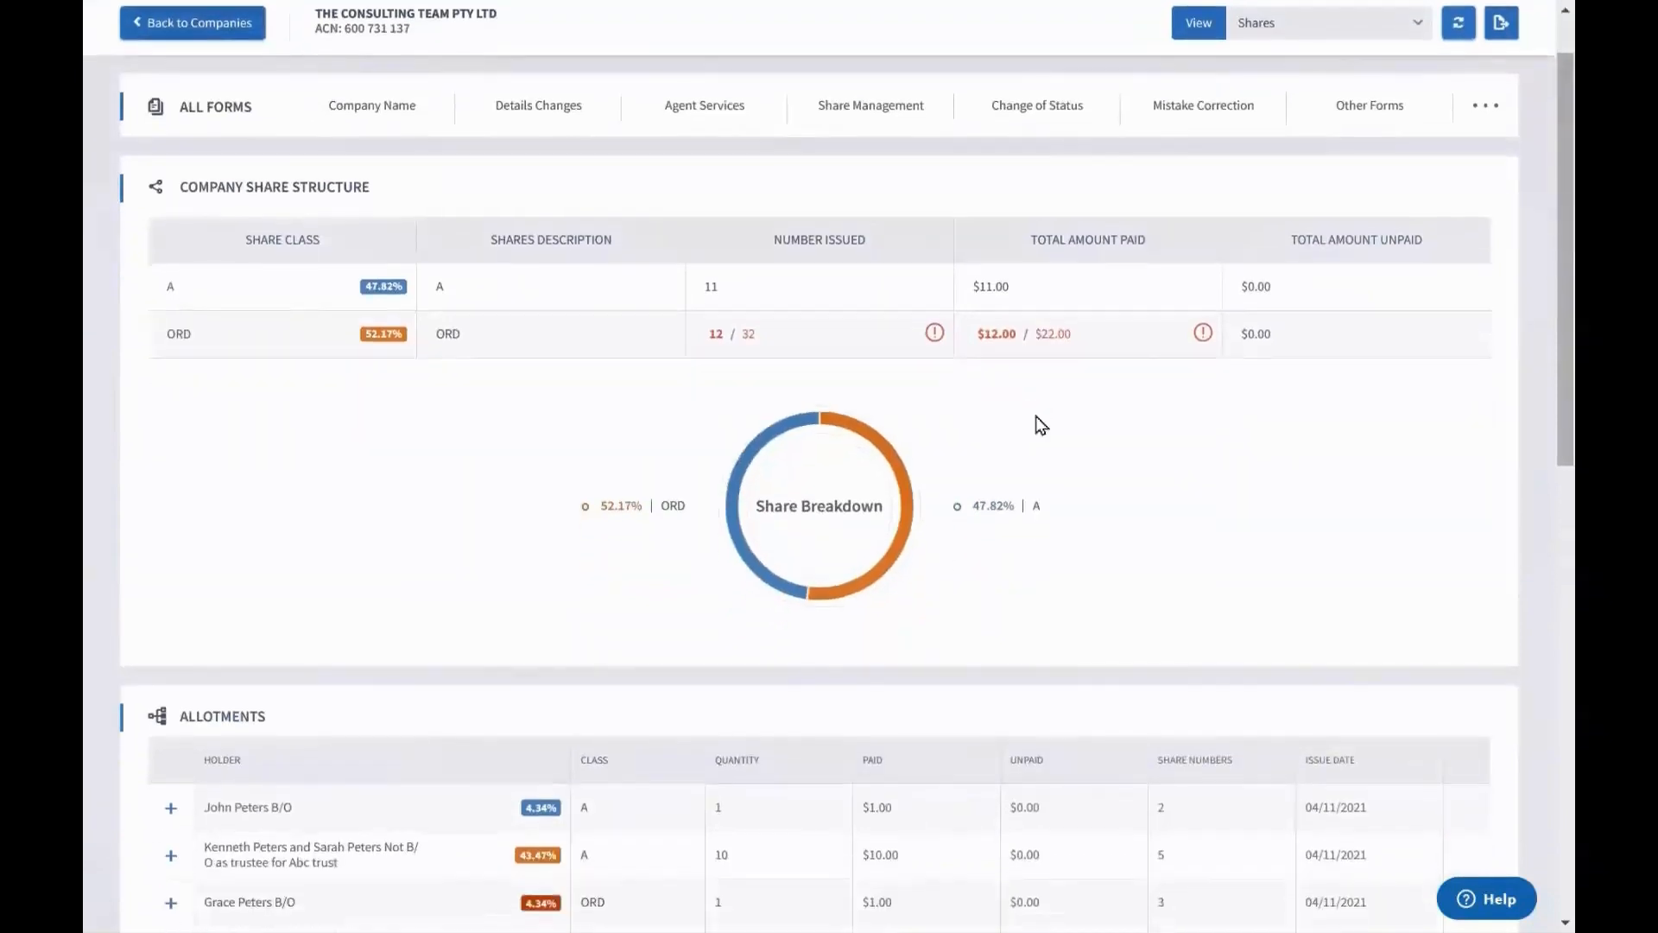
scroll(1042, 425, down, 2)
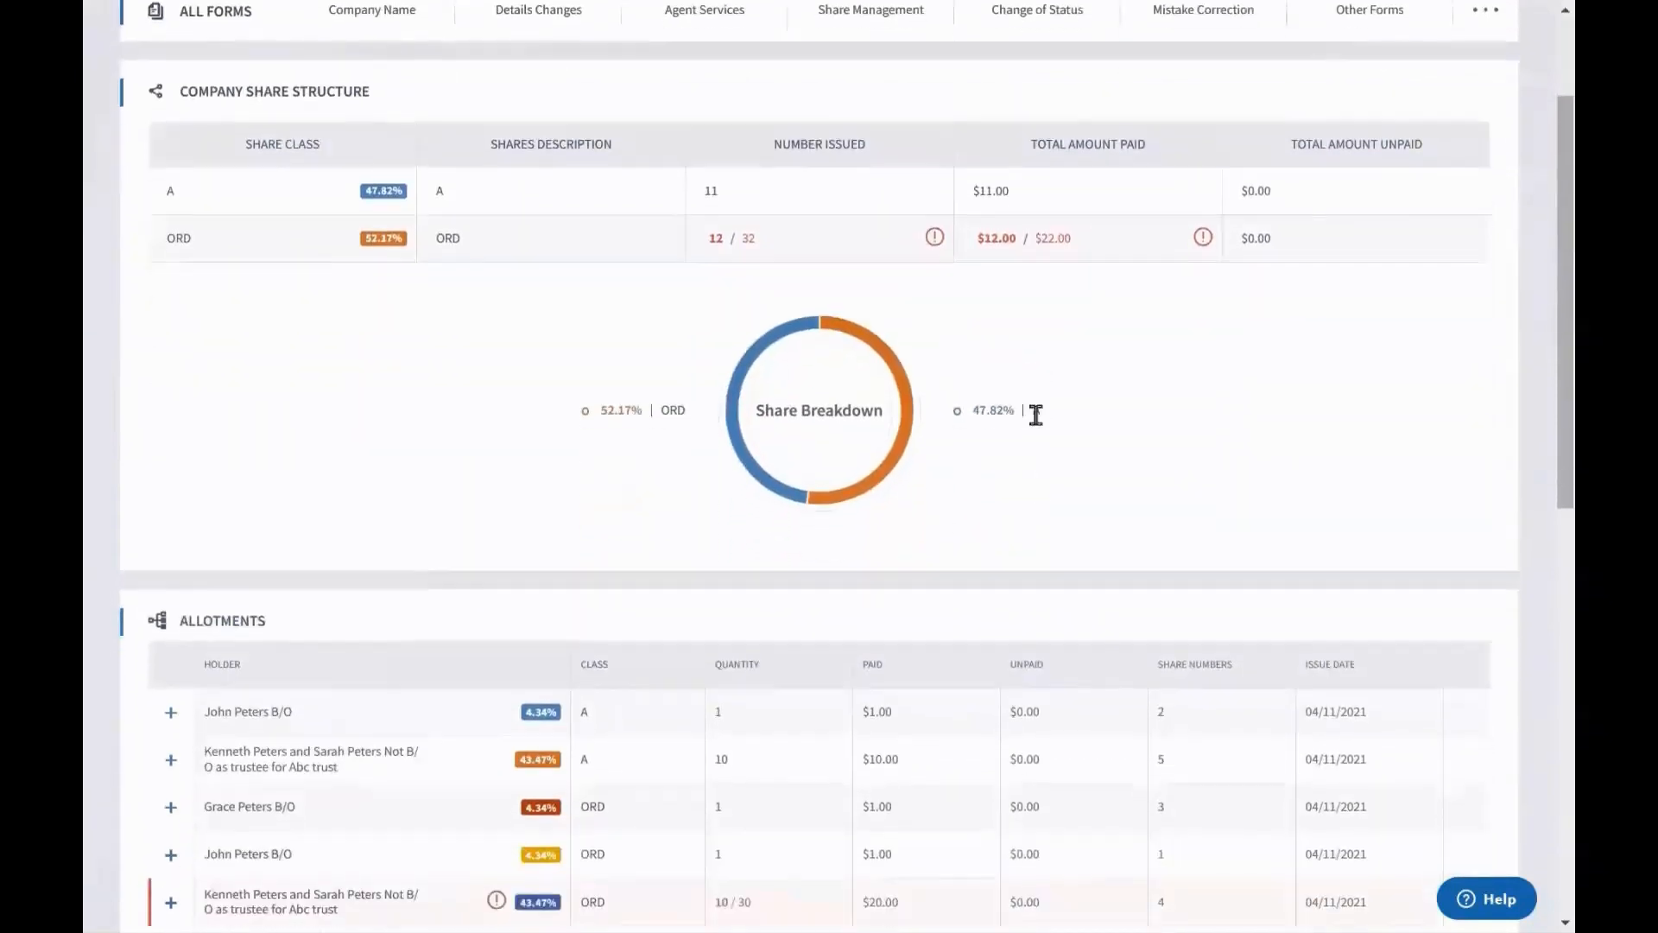
scroll(1037, 419, down, 1)
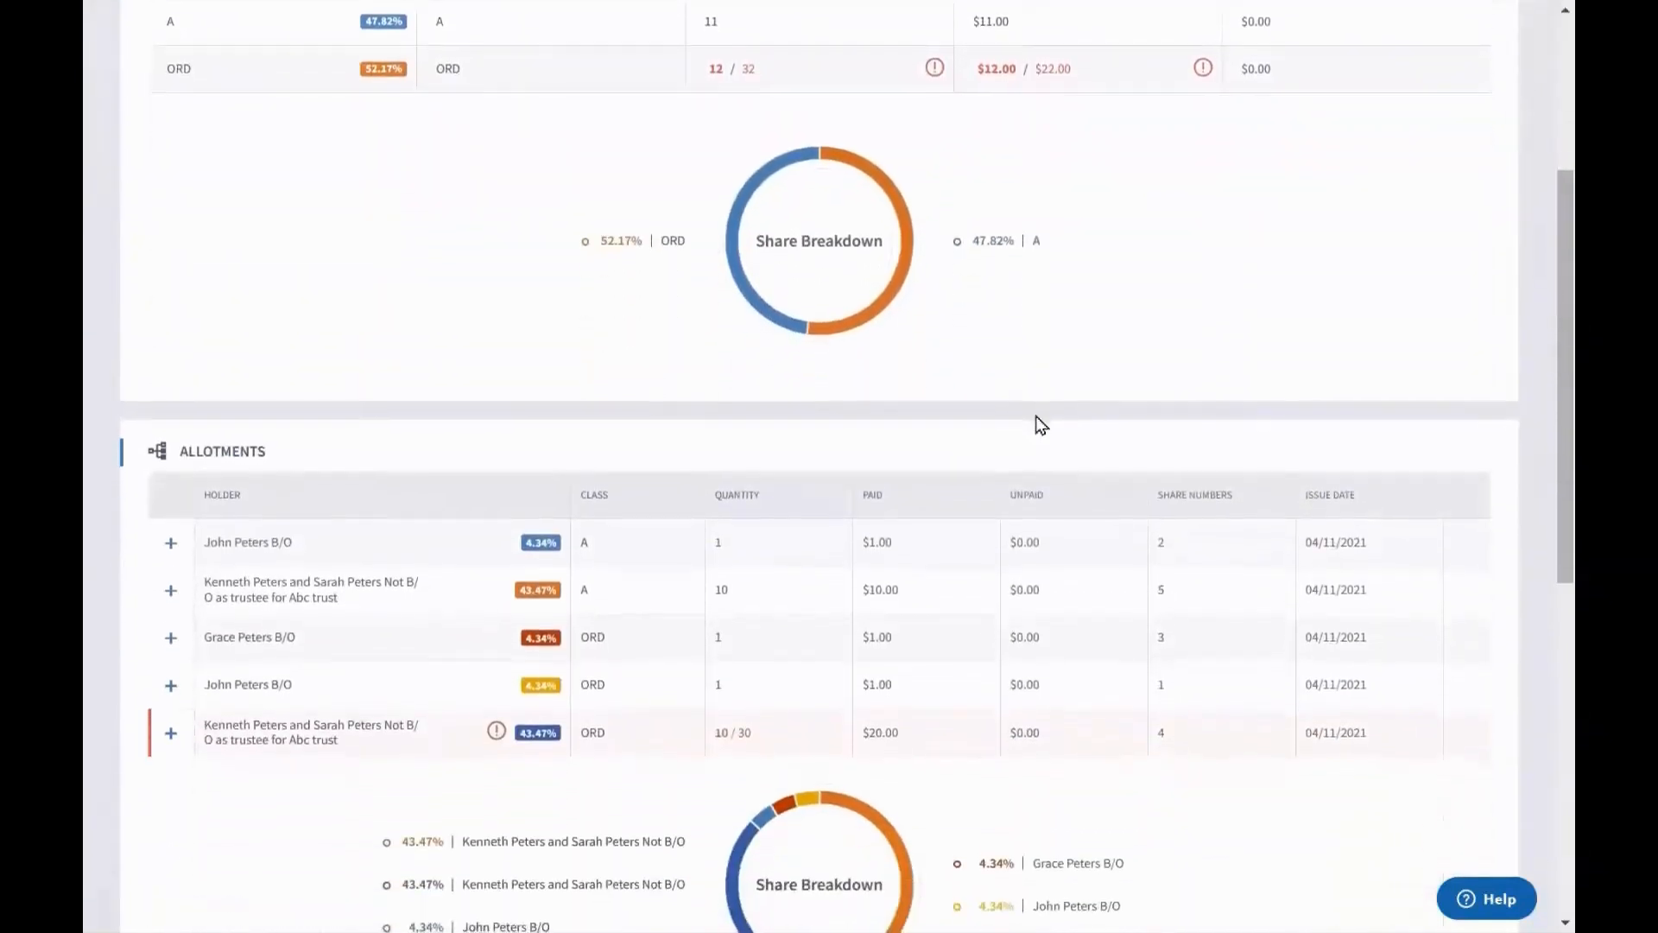
scroll(1036, 421, up, 3)
scroll(1041, 425, down, 2)
scroll(1042, 425, down, 3)
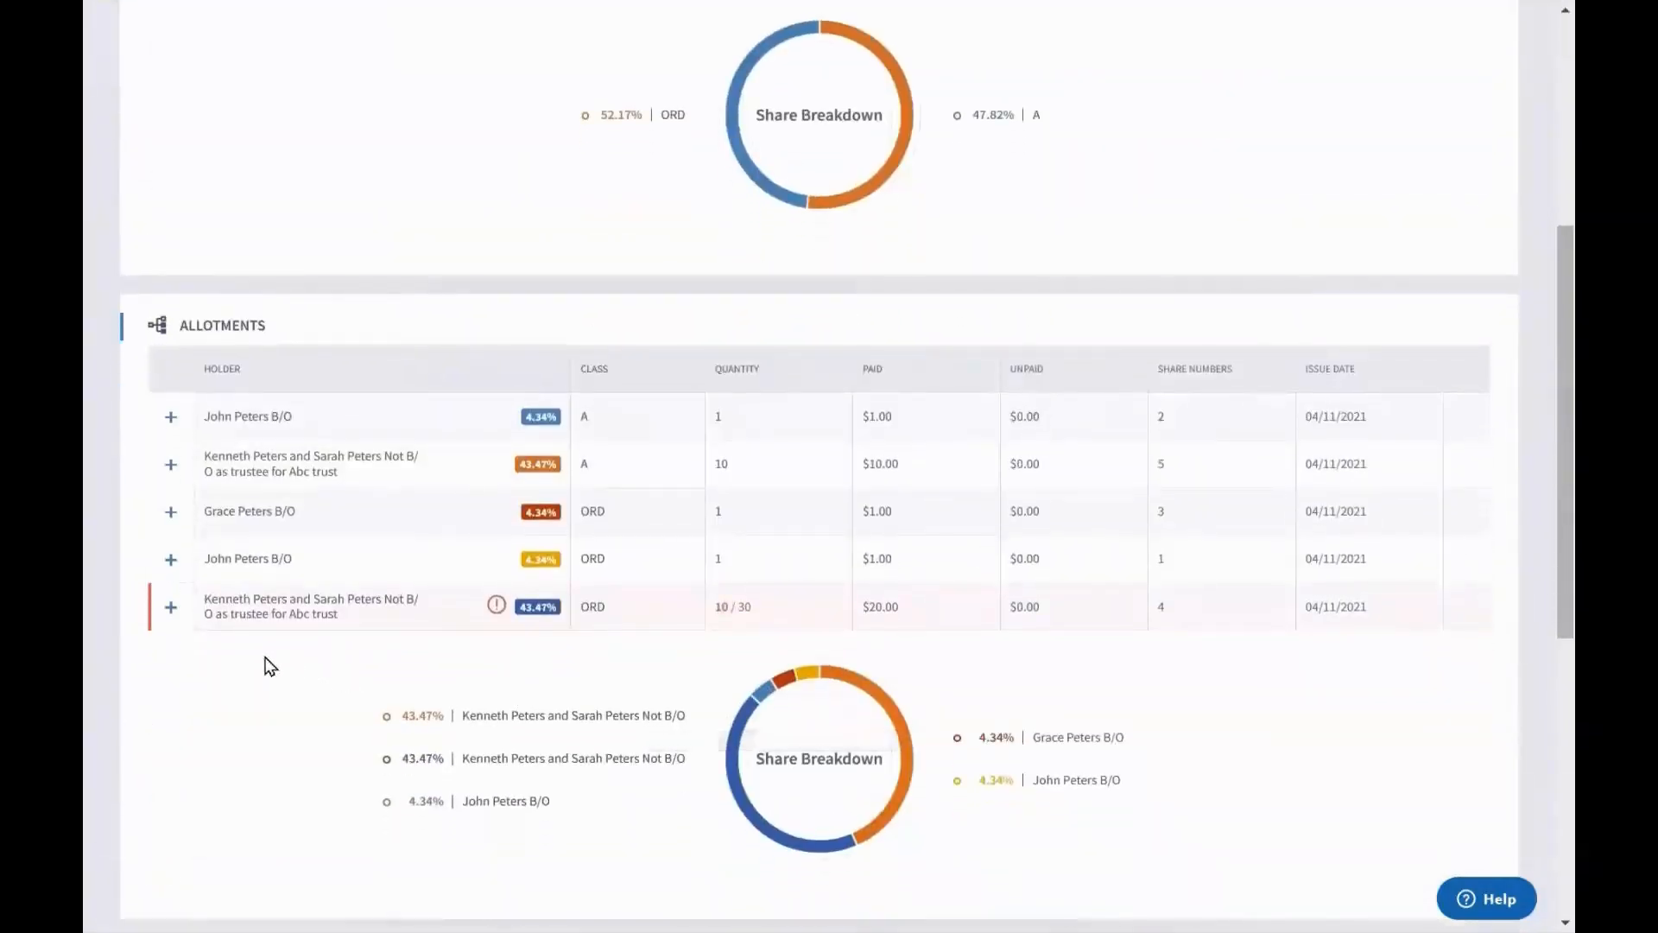
click(170, 608)
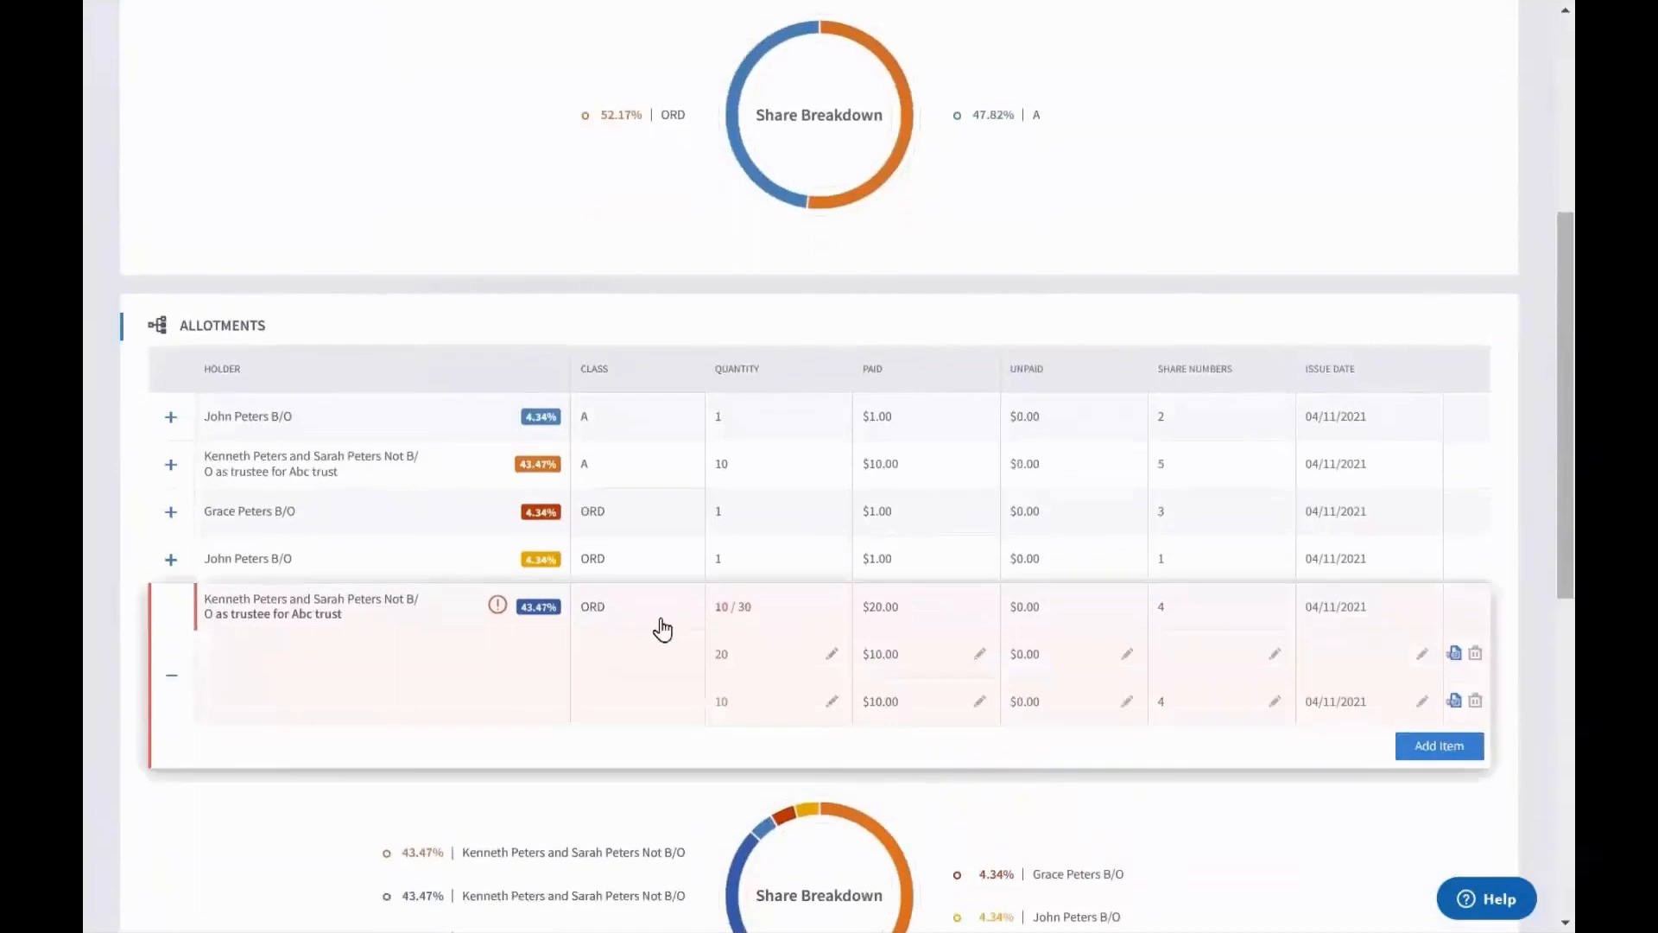
Delete the 20-share entry from the trust's ORD allotment and save, leaving one 10-share entry
mouse_move(498, 618)
double_click(719, 608)
drag(759, 614, 739, 615)
click(1477, 658)
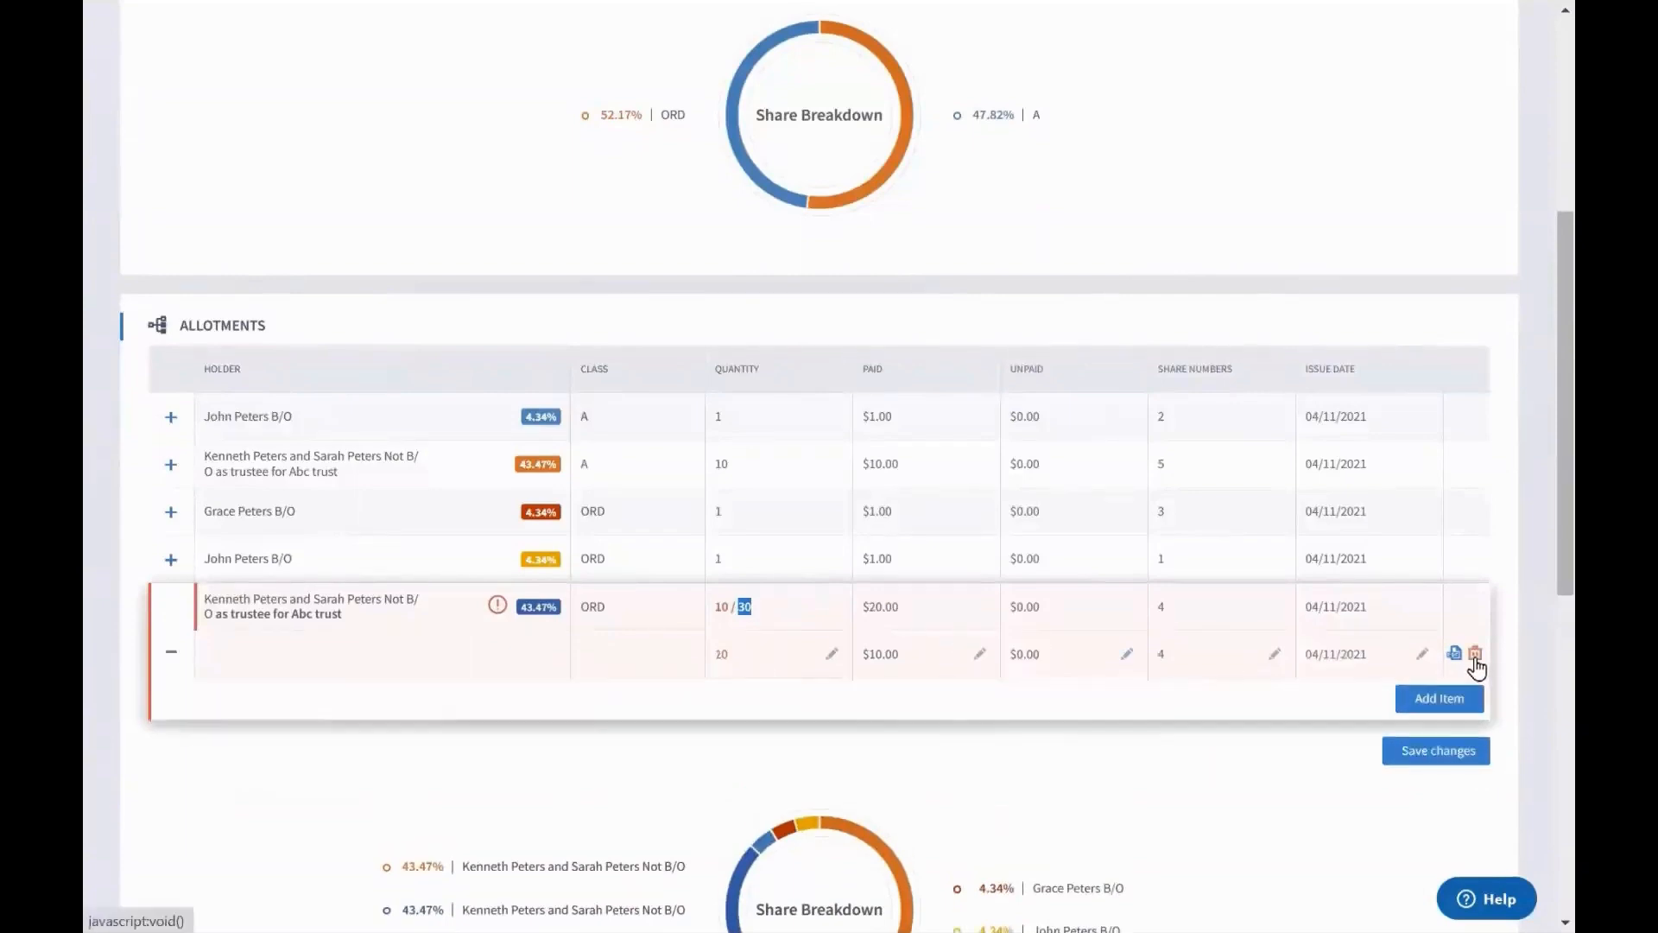
click(1471, 753)
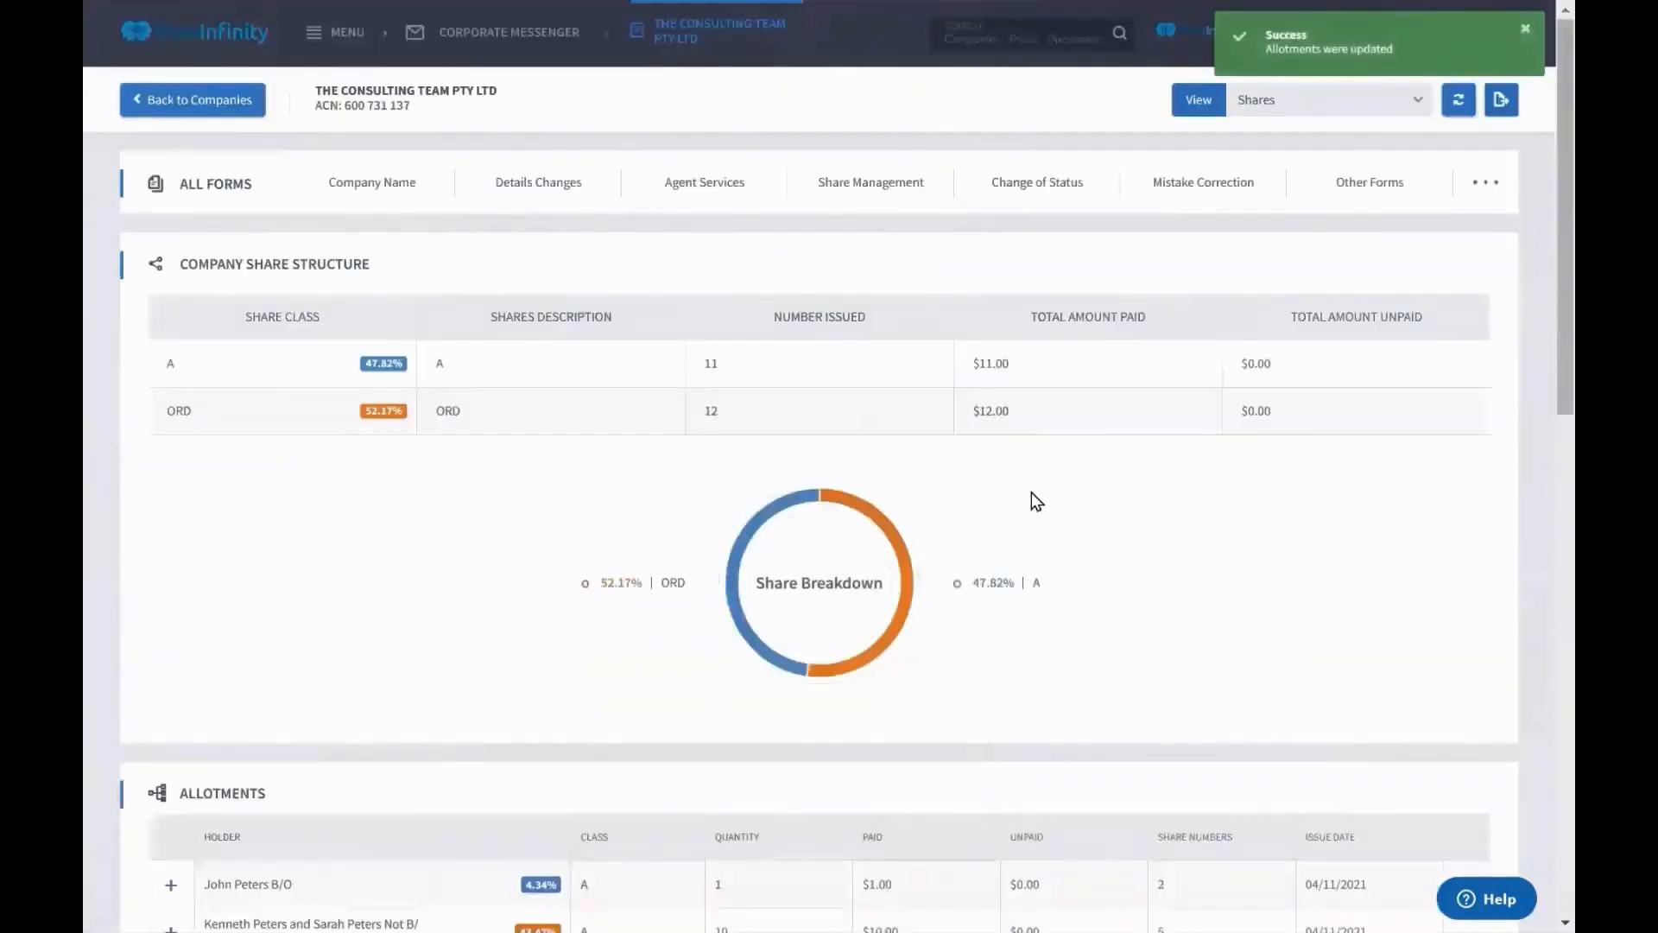
scroll(1037, 501, down, 5)
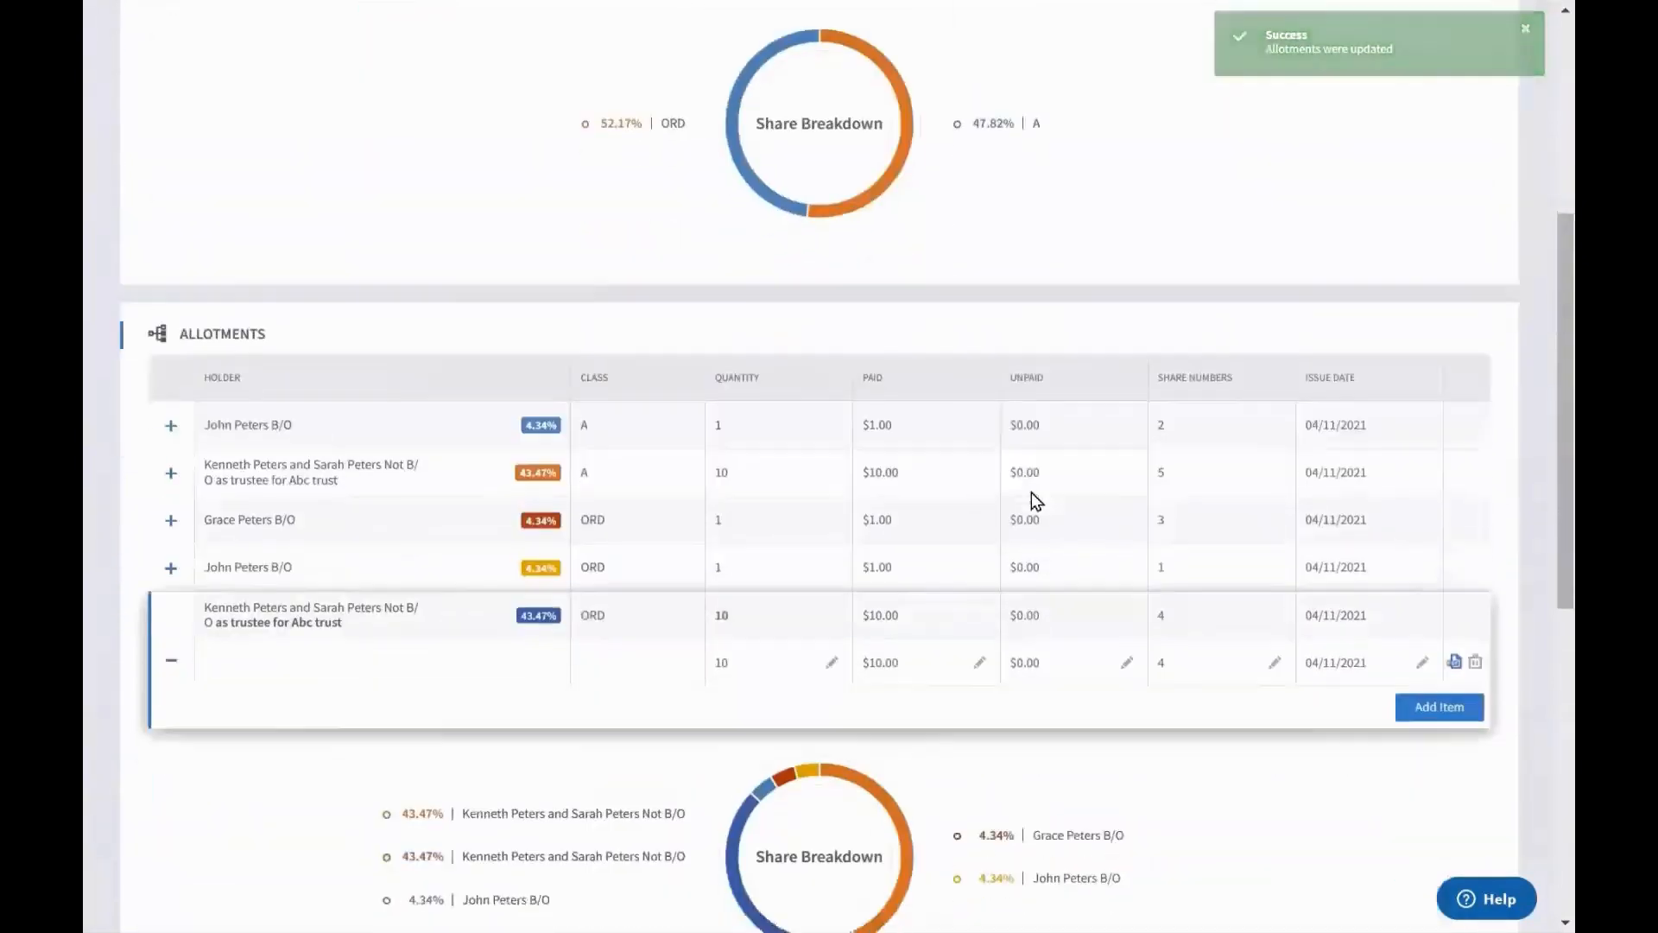
click(163, 656)
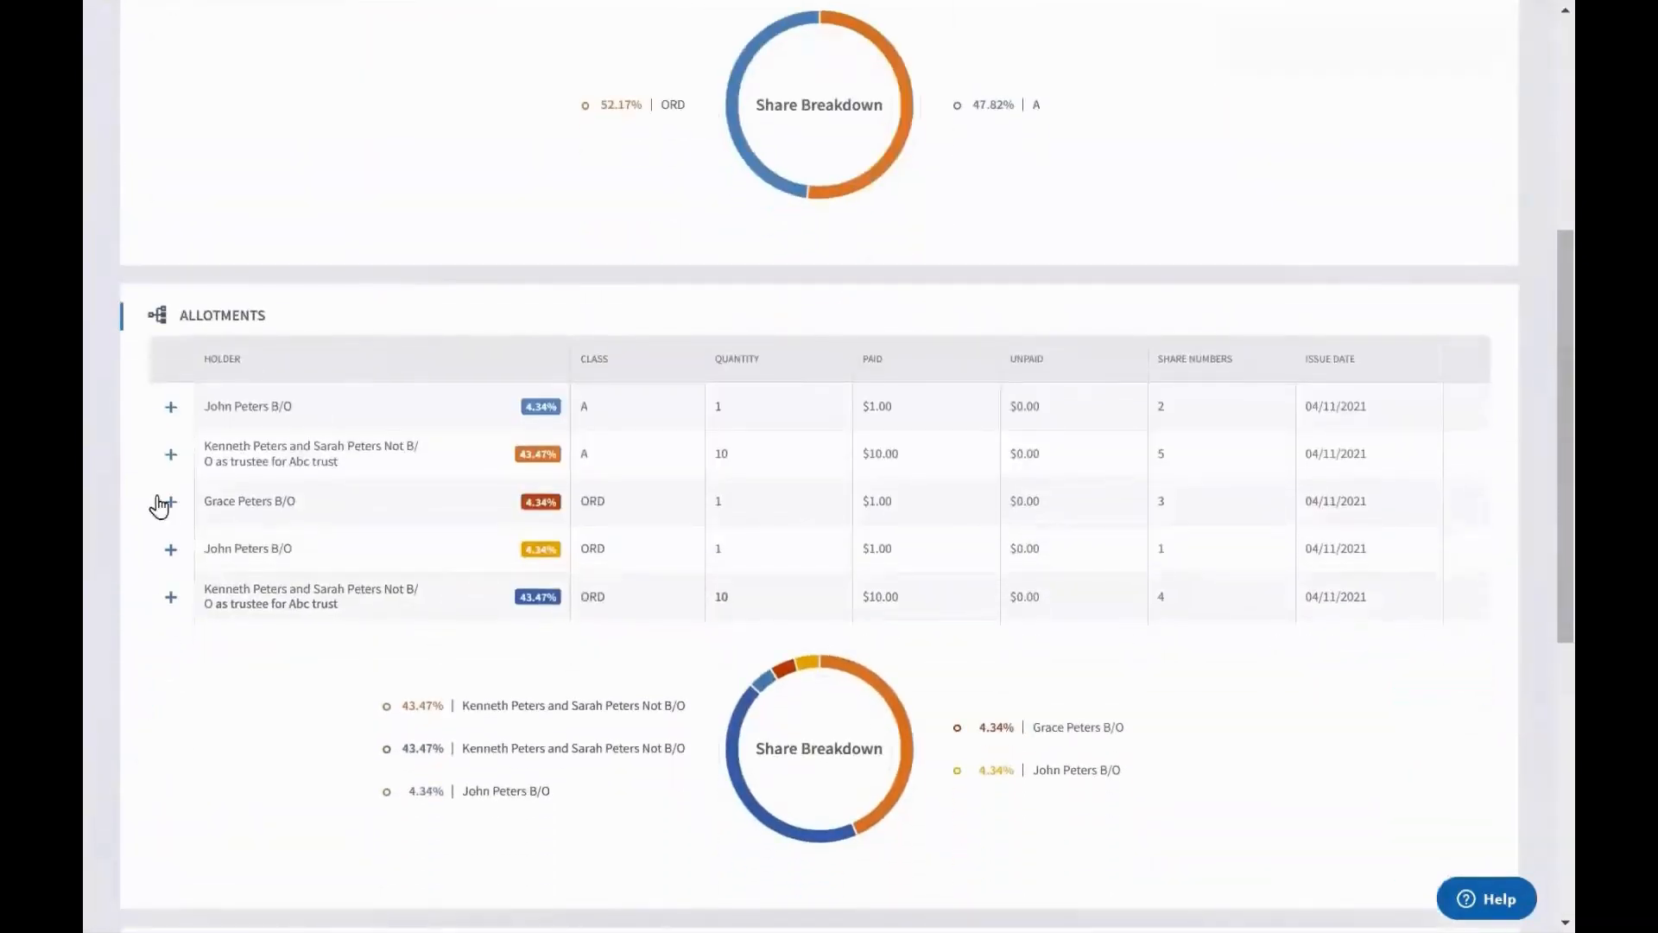
drag(269, 407, 291, 409)
click(285, 414)
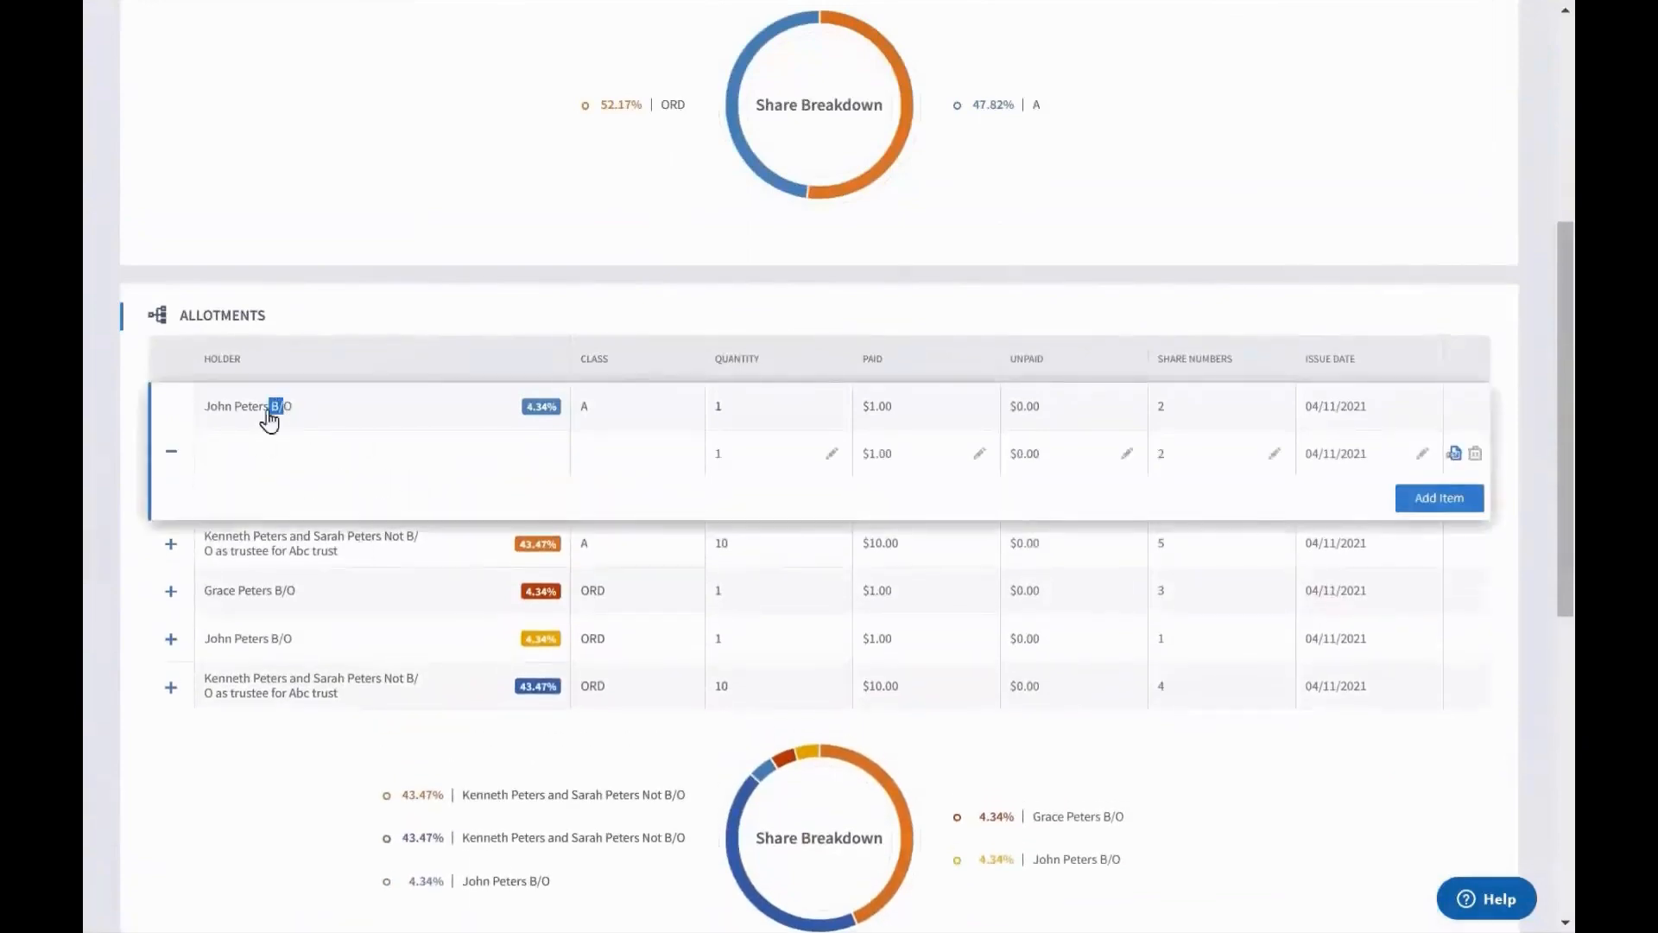
click(171, 450)
drag(385, 449, 328, 476)
click(328, 476)
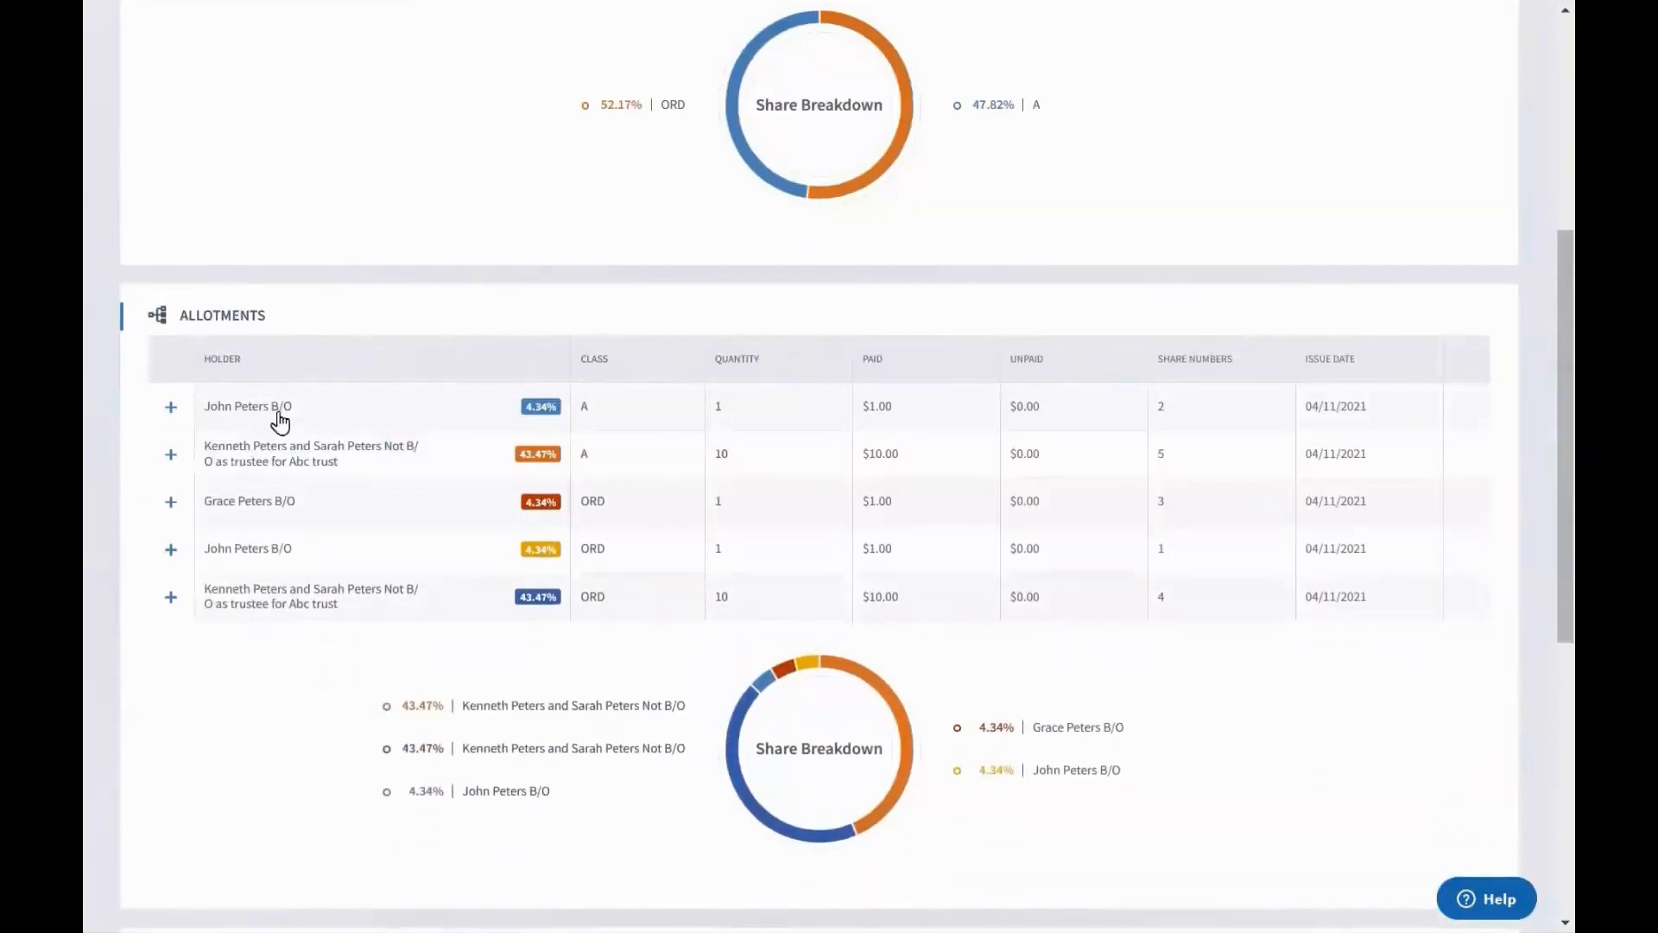
drag(268, 408, 310, 415)
click(311, 421)
drag(384, 456, 344, 473)
click(344, 473)
scroll(753, 378, up, 6)
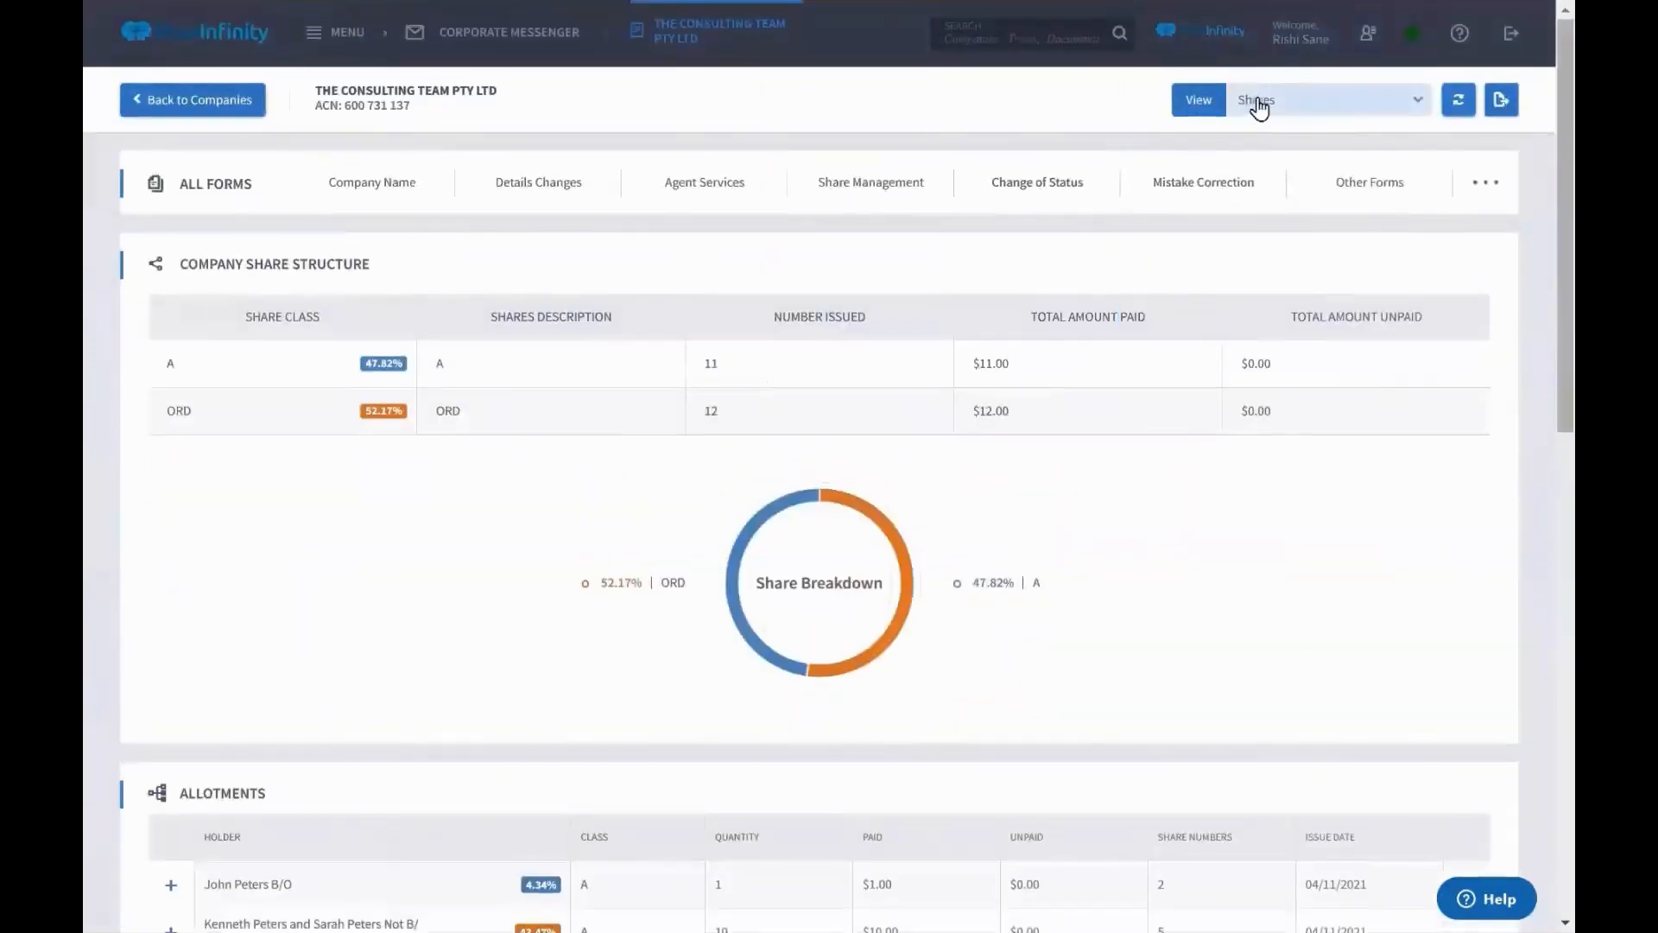
Switch the register to the Main view and scroll down to the shareholders
click(1260, 106)
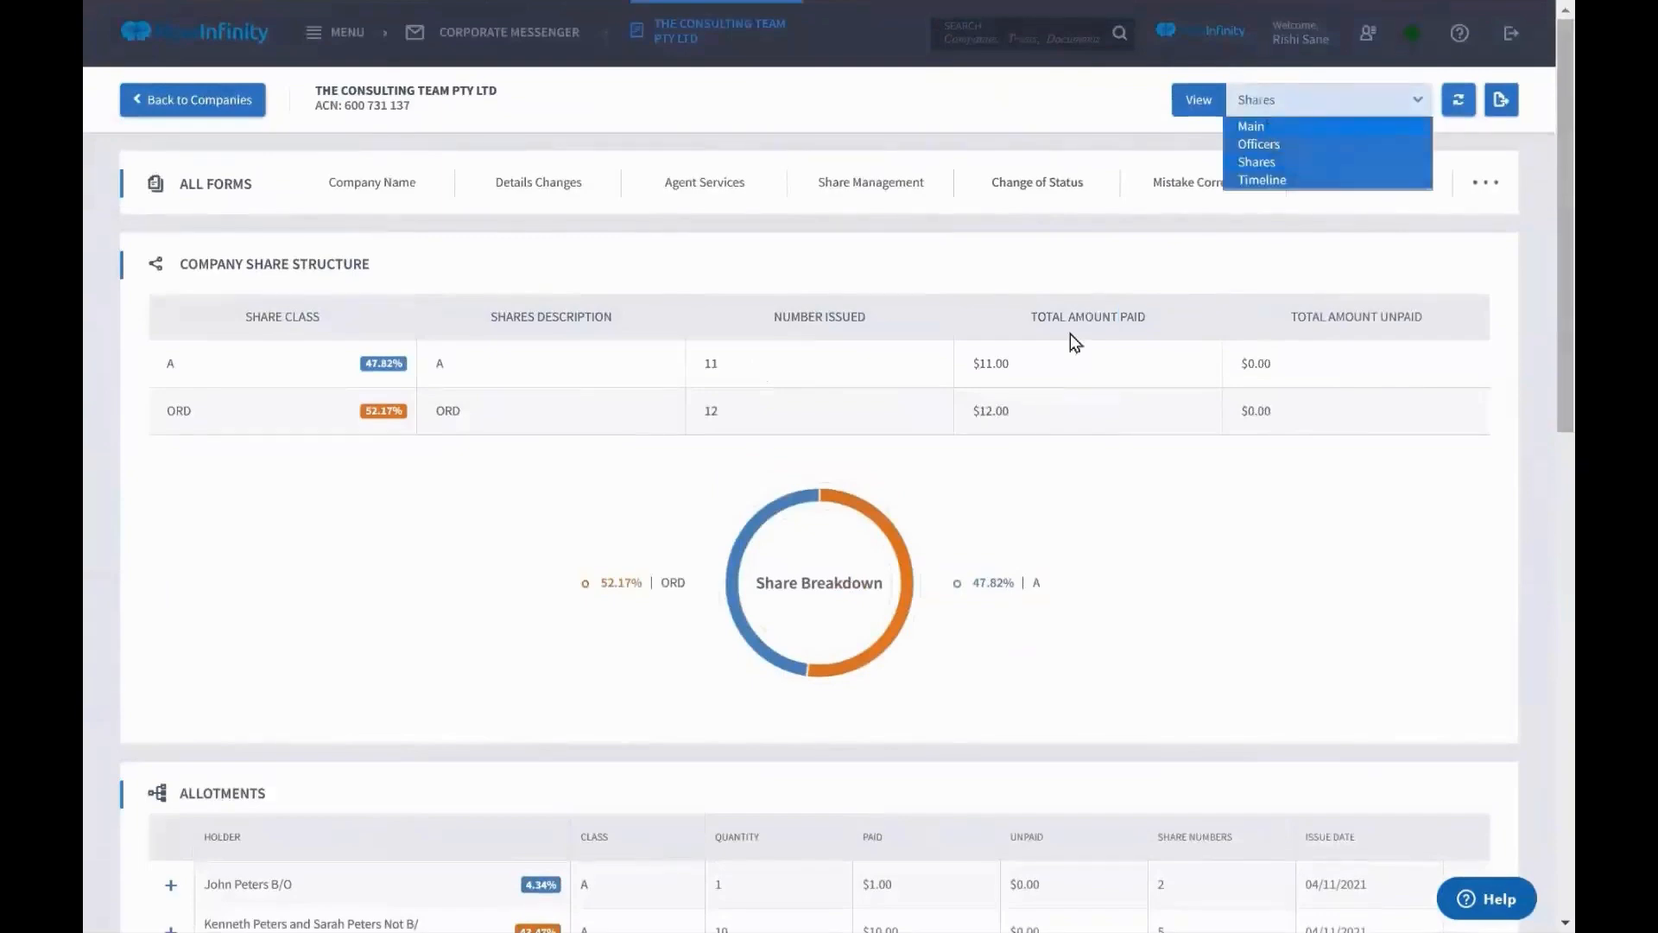
scroll(1070, 333, down, 2)
scroll(1070, 333, down, 7)
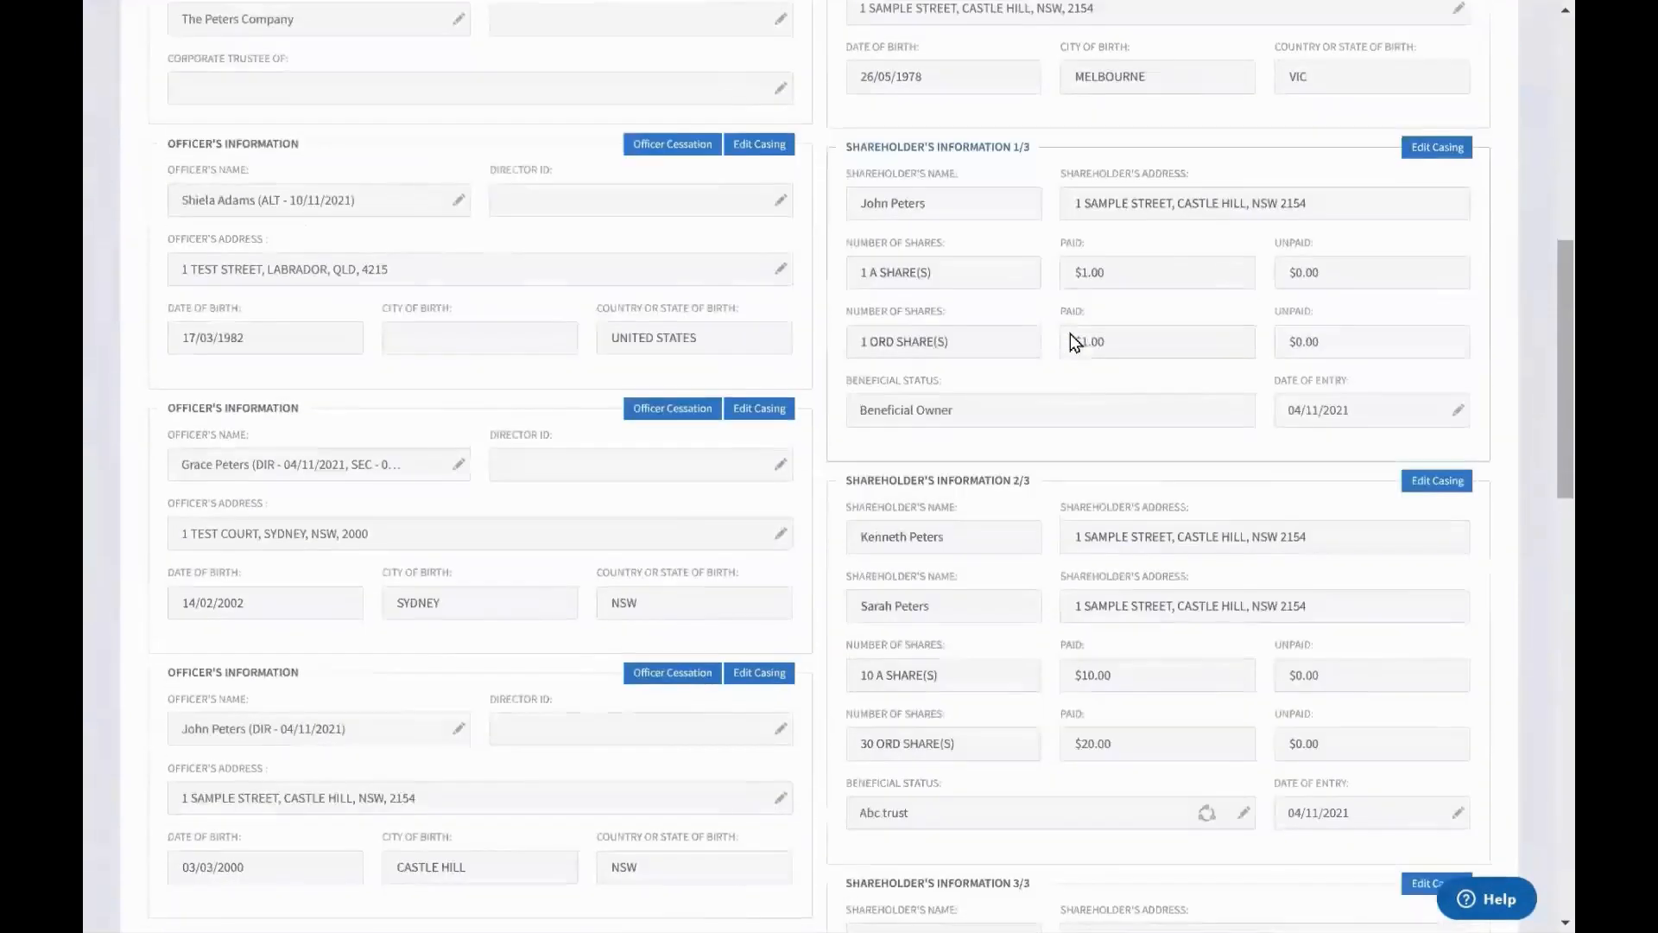
scroll(1070, 334, down, 2)
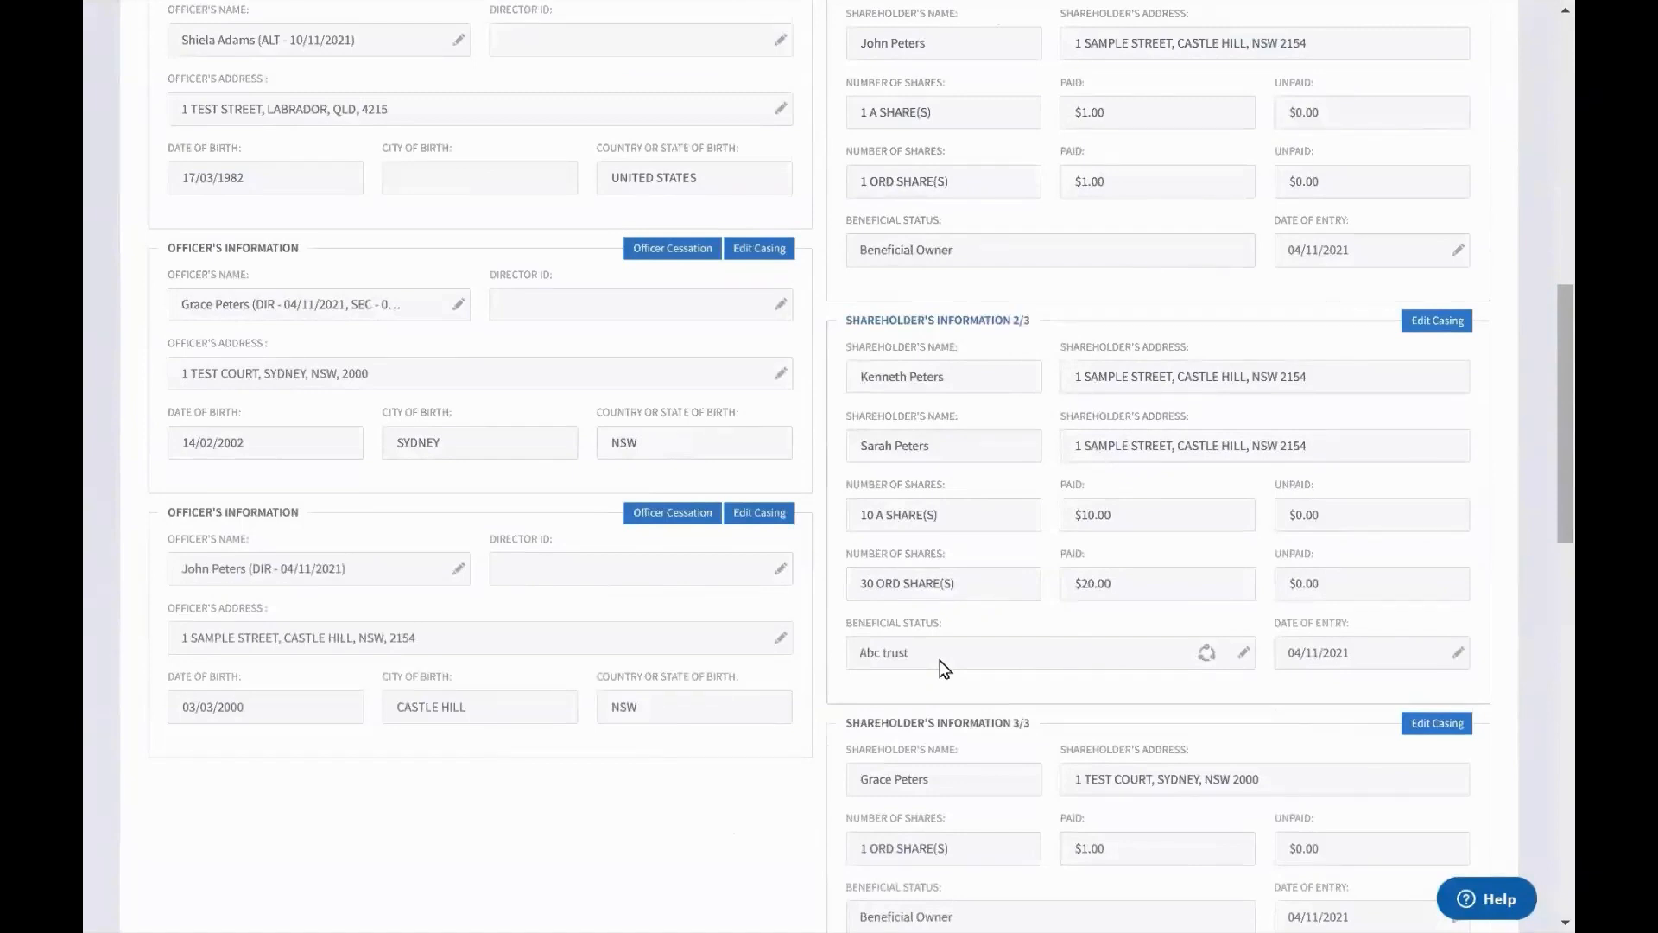
Change shareholder 2's beneficial status trust name to 'XYZ Trust' and confirm it
click(1244, 654)
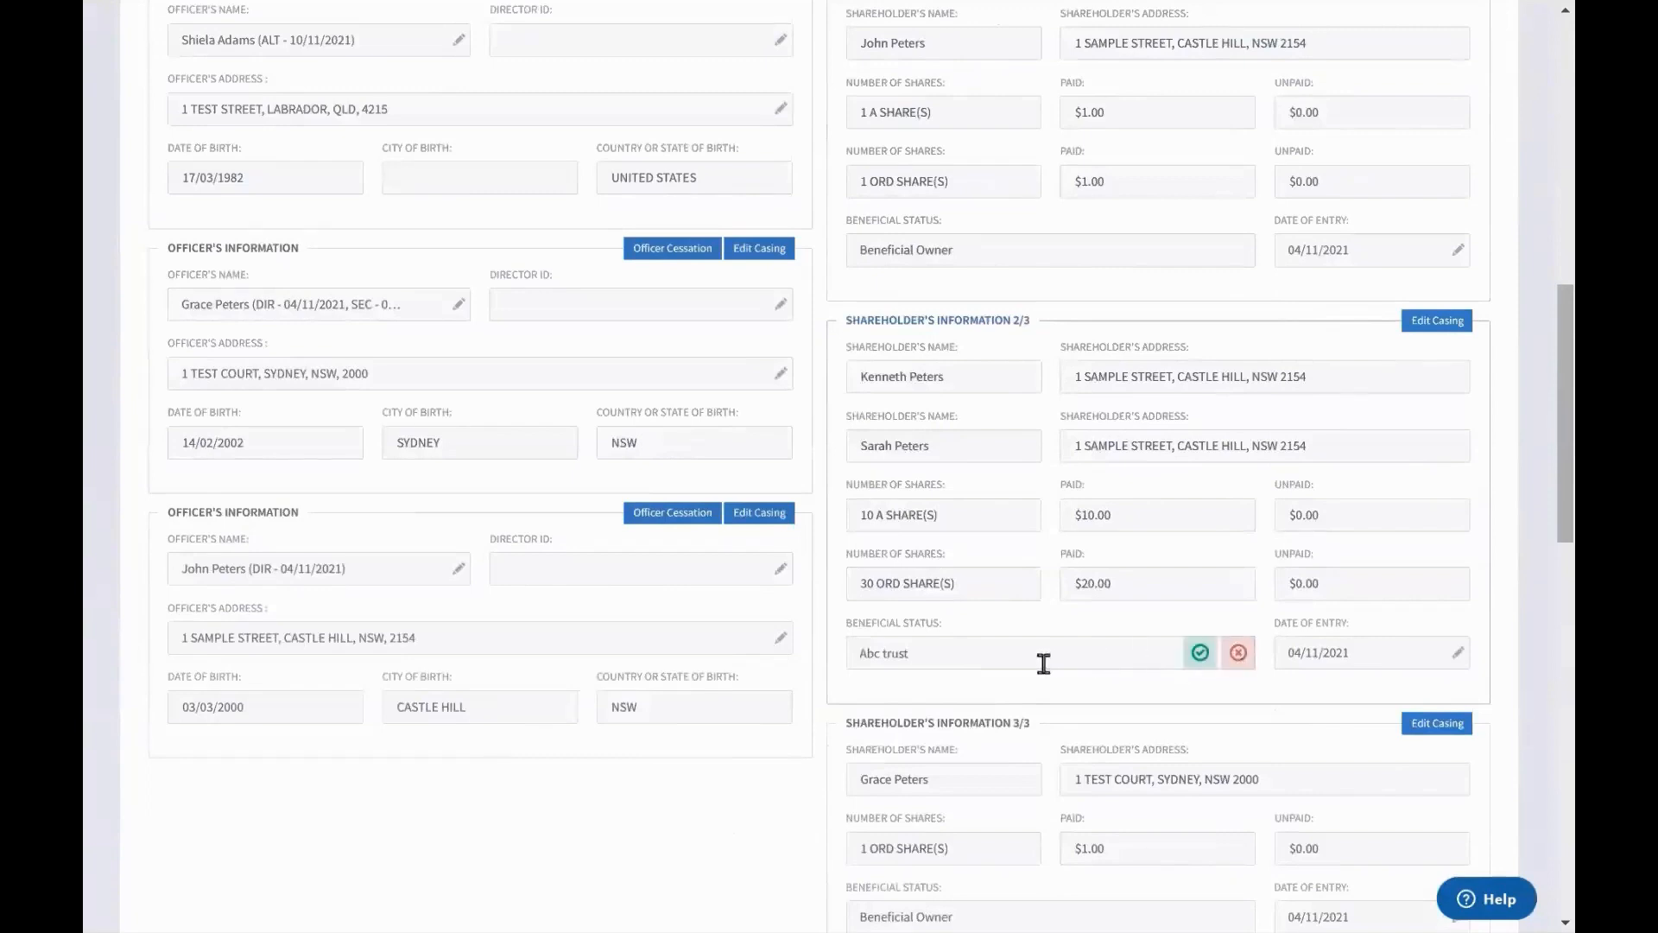
text(XYZ Trust)
click(1201, 657)
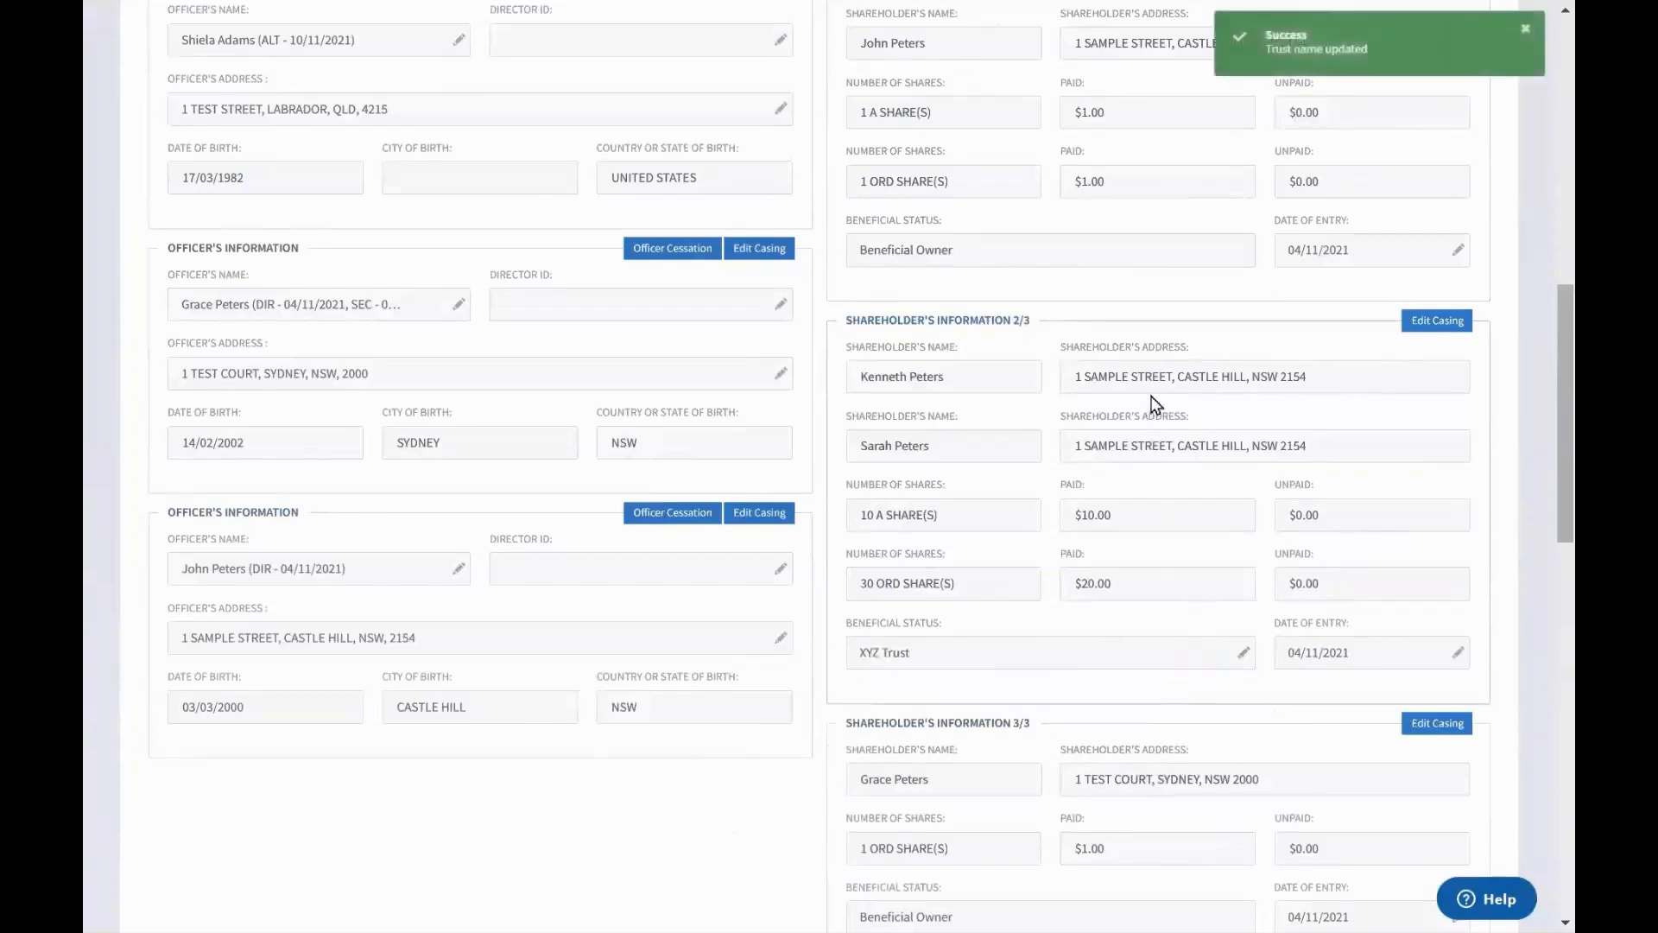
scroll(1155, 404, up, 2)
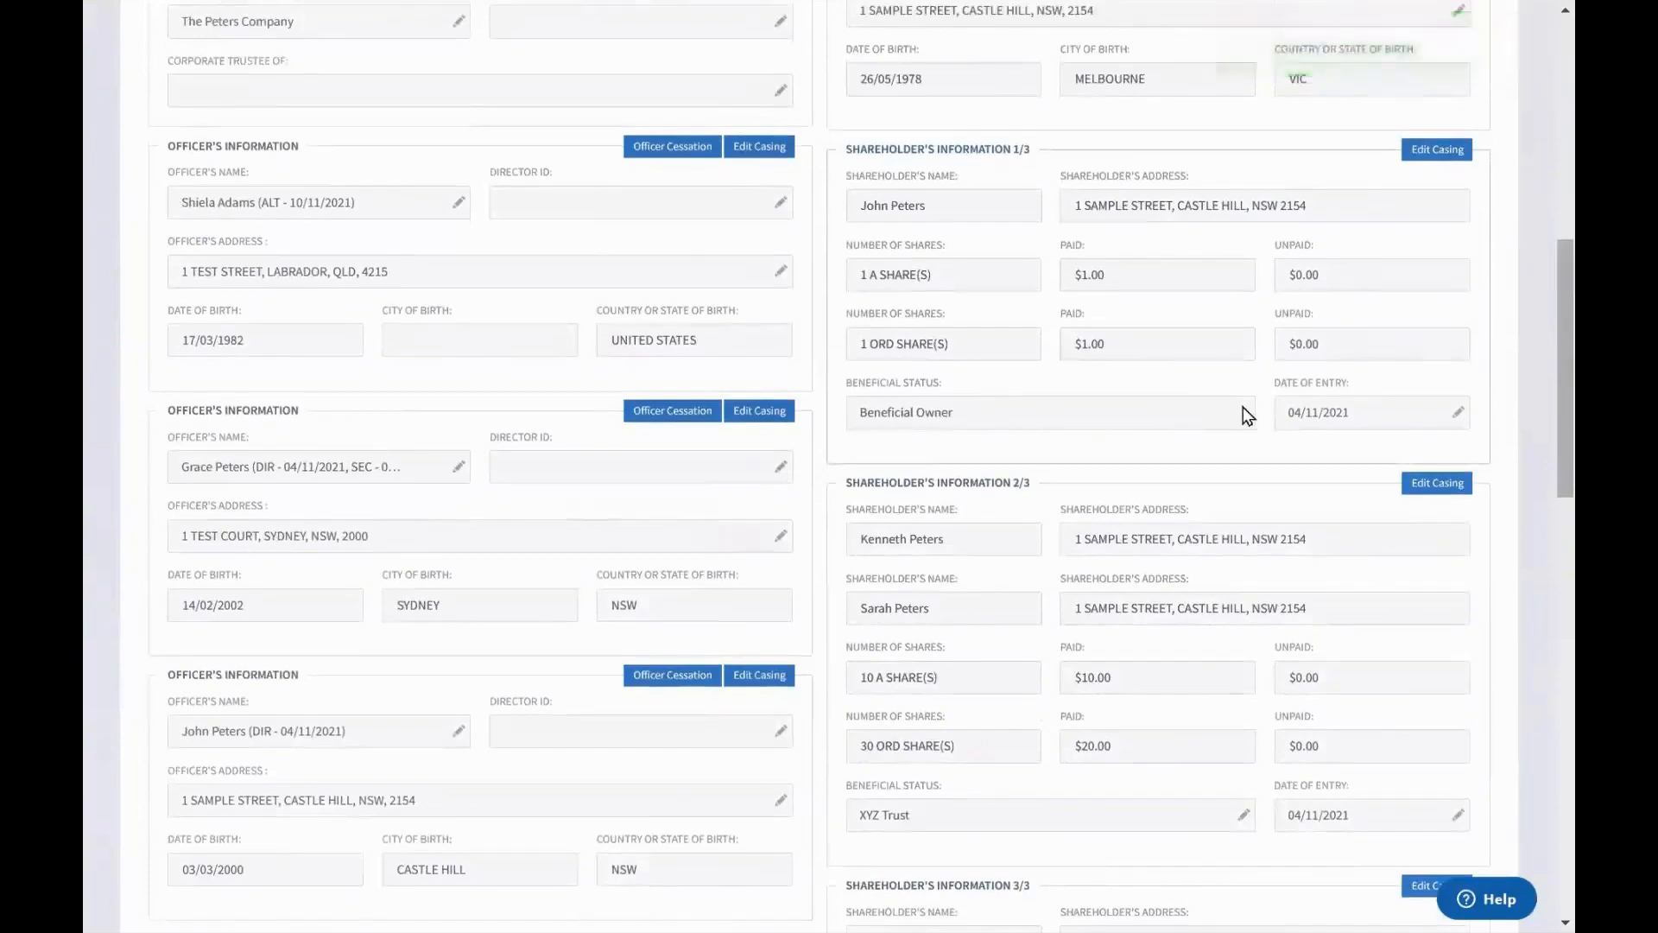
scroll(1396, 722, up, 10)
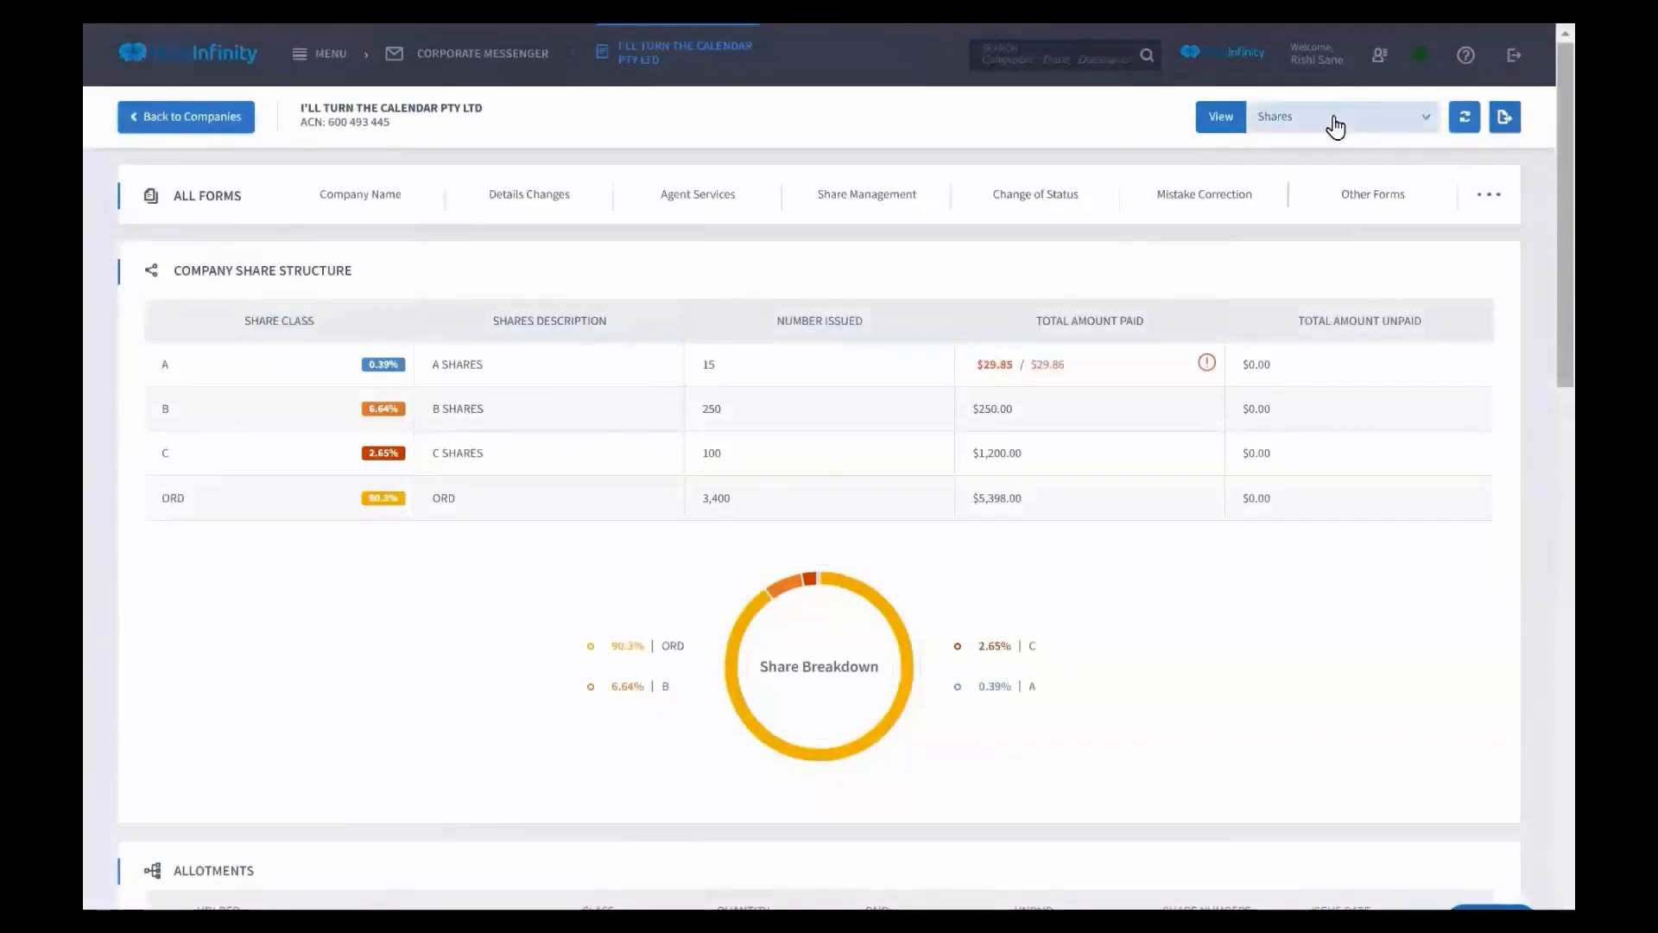
Stay on the Shares view and highlight the first two share transactions
click(1335, 127)
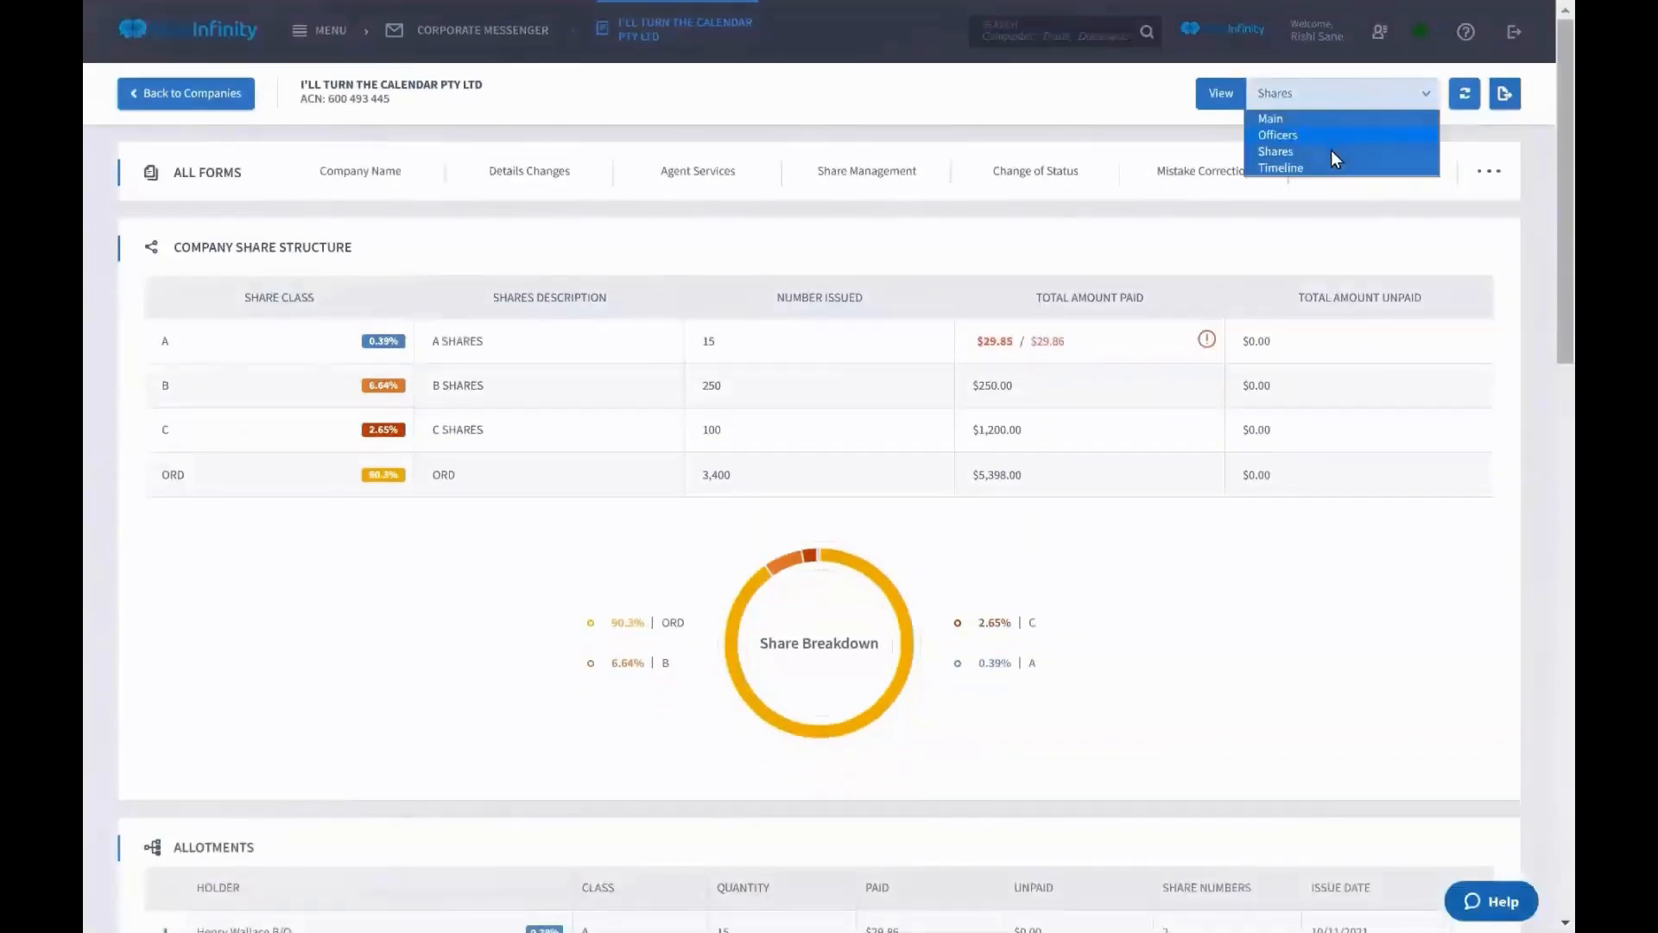
click(1322, 153)
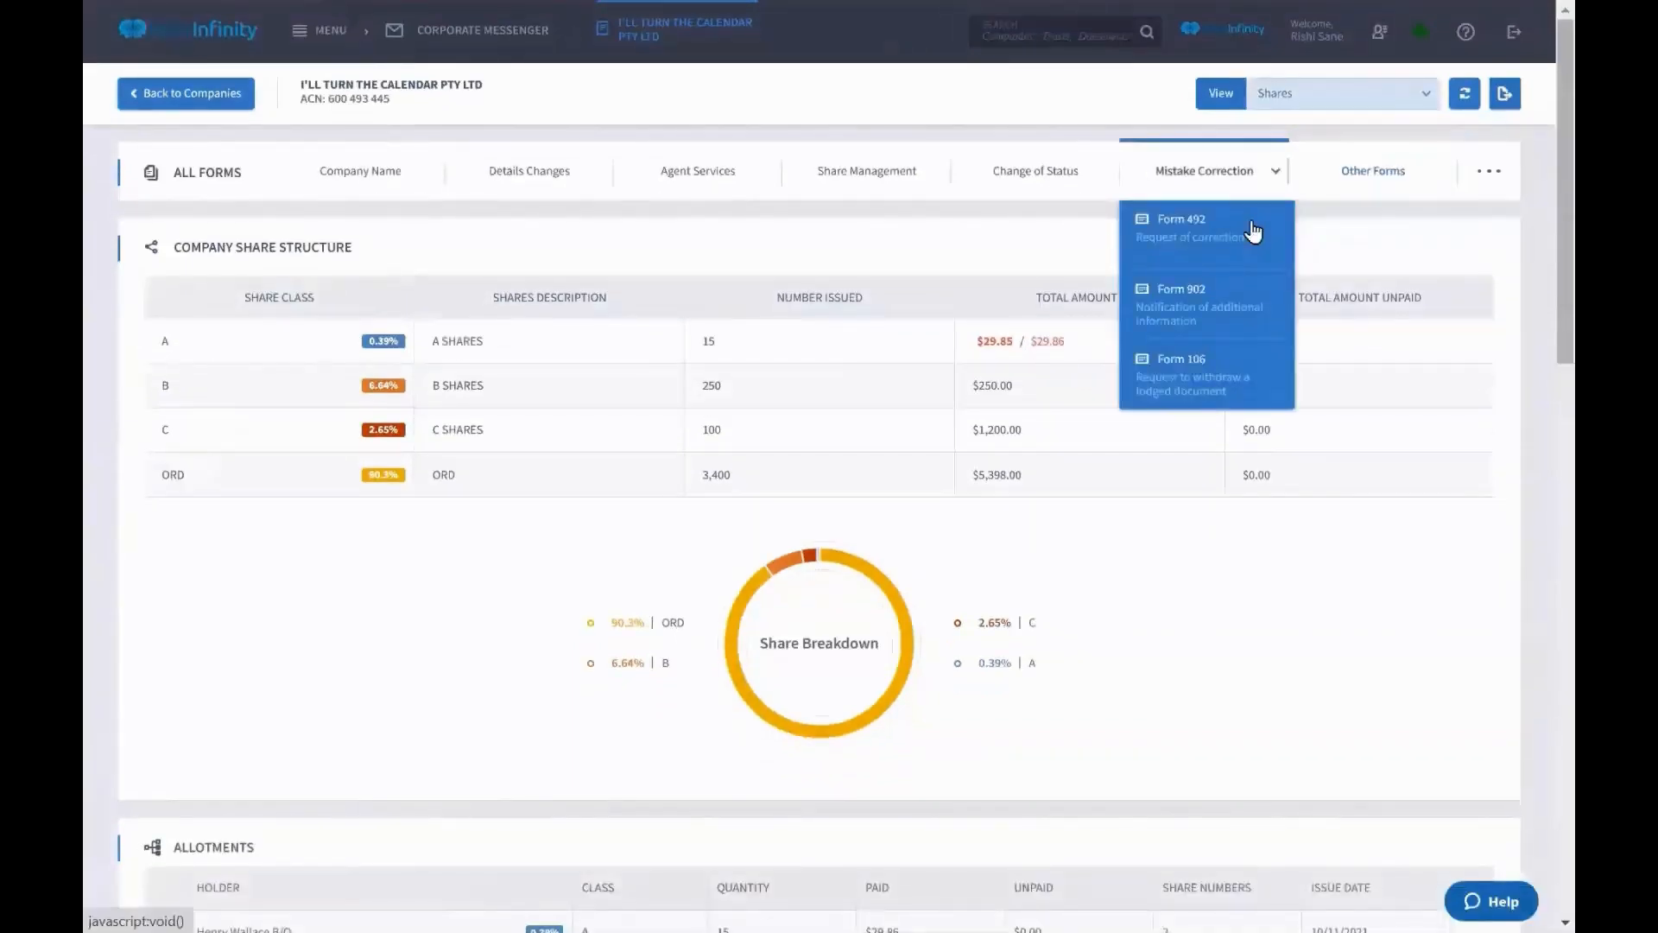
scroll(409, 283, down, 3)
scroll(408, 285, down, 15)
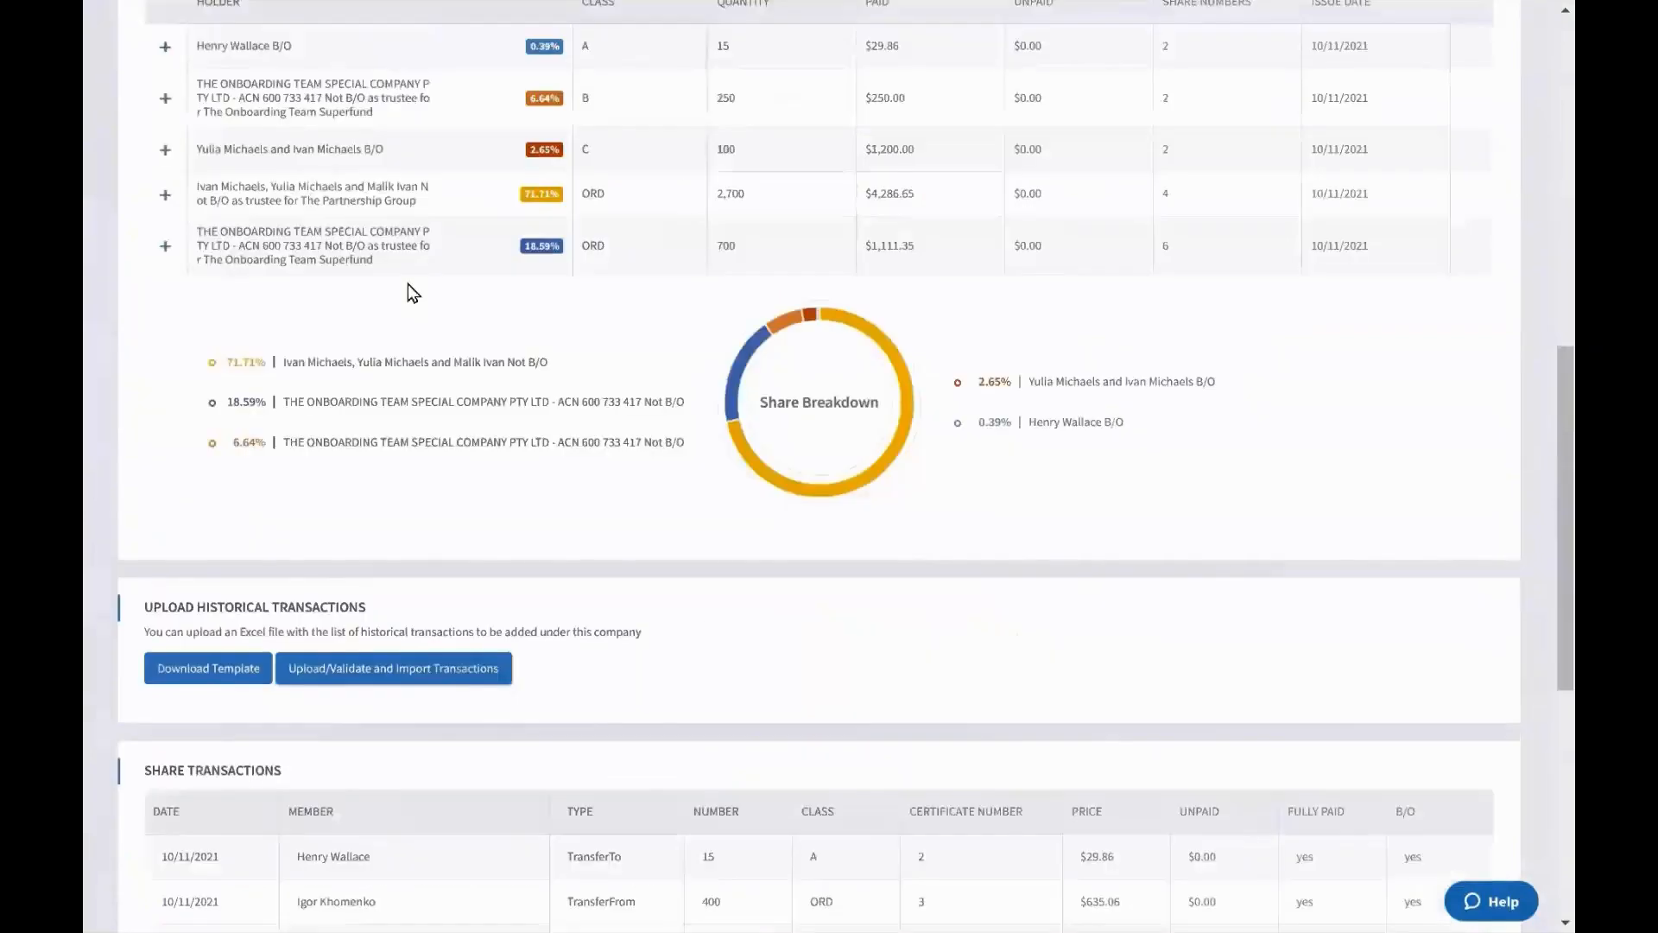
drag(156, 251, 1422, 400)
click(898, 367)
Highlight the first three share transactions, then open the register export options
scroll(696, 309, up, 2)
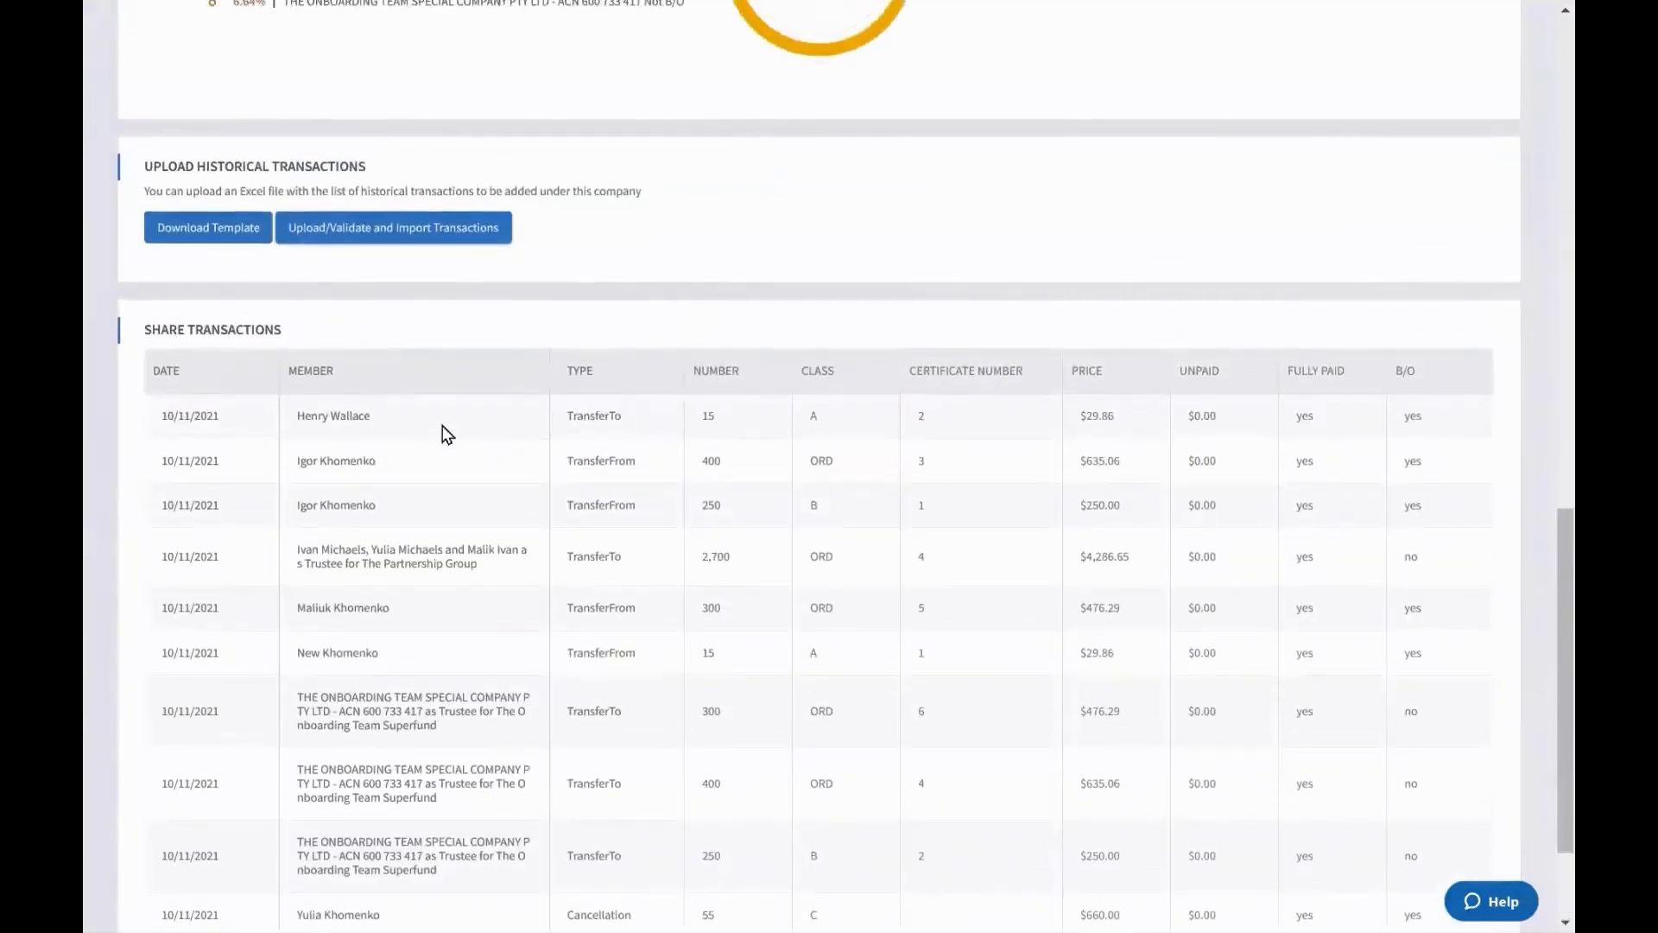
scroll(289, 293, up, 1)
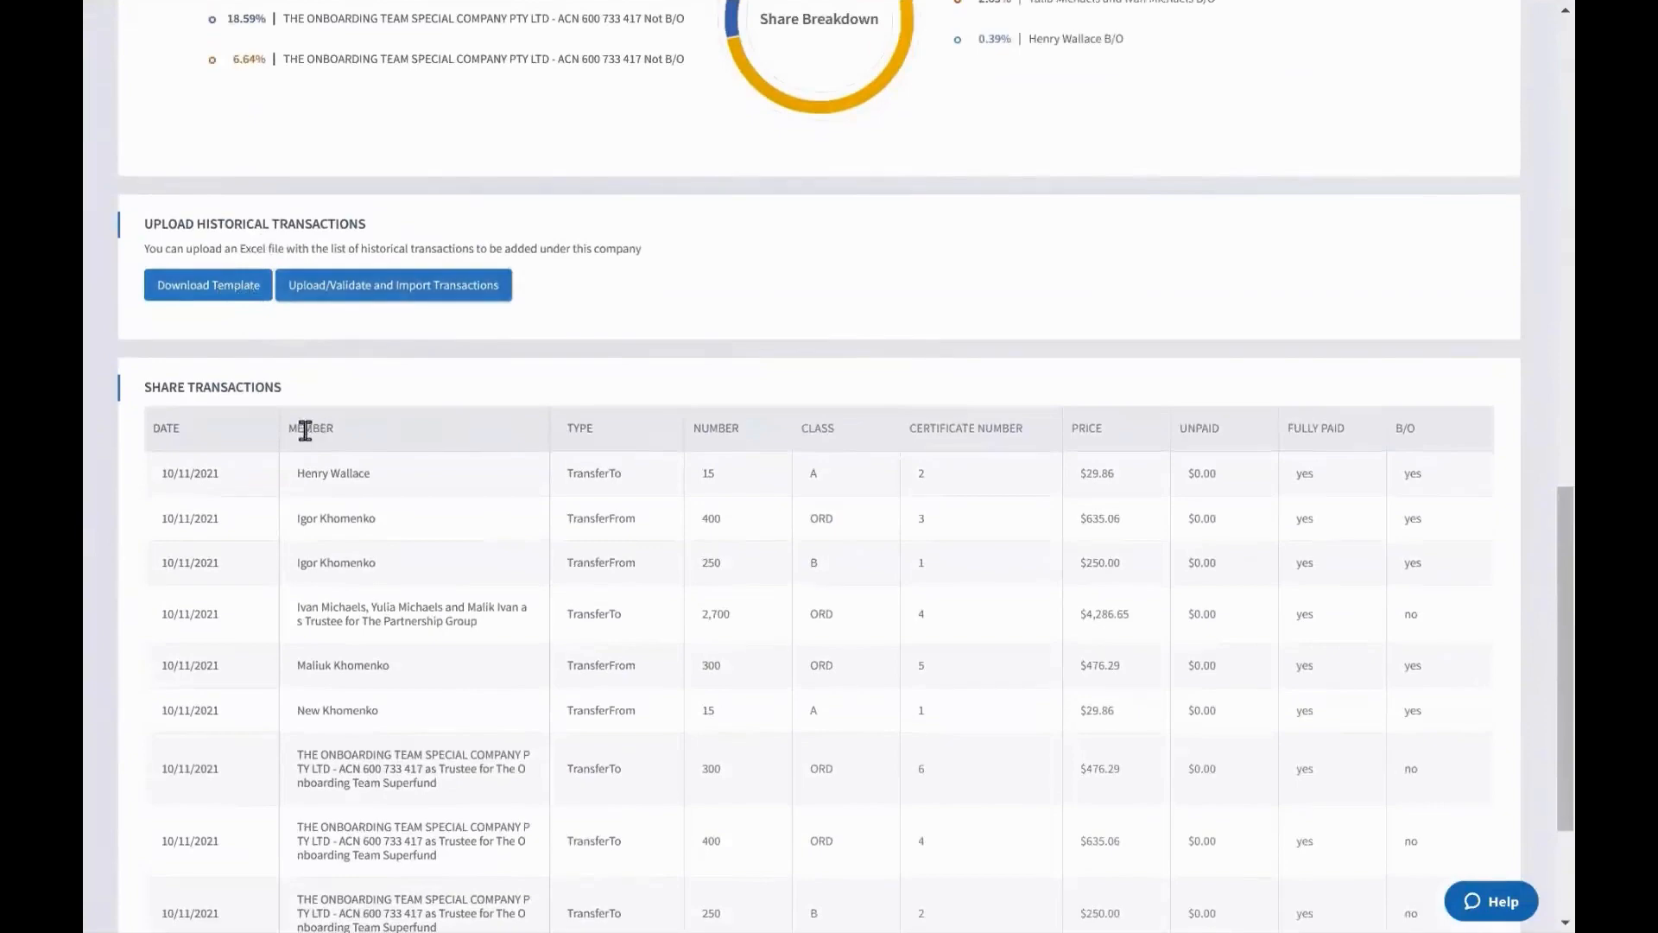
drag(163, 477, 829, 577)
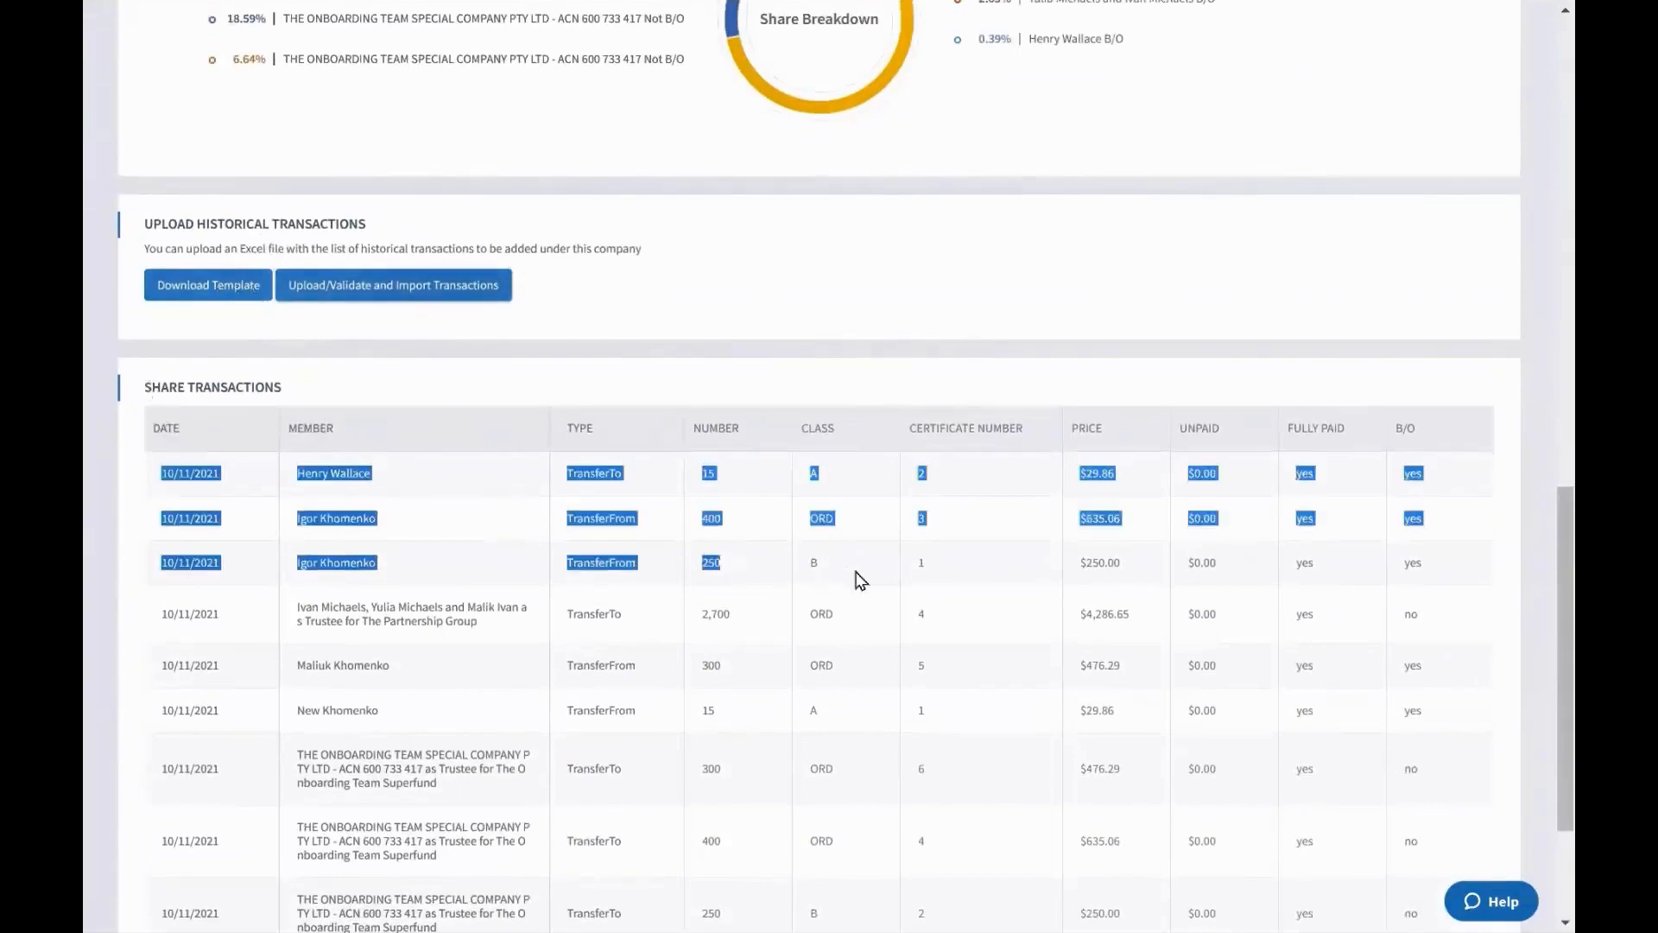
click(948, 574)
scroll(947, 572, up, 8)
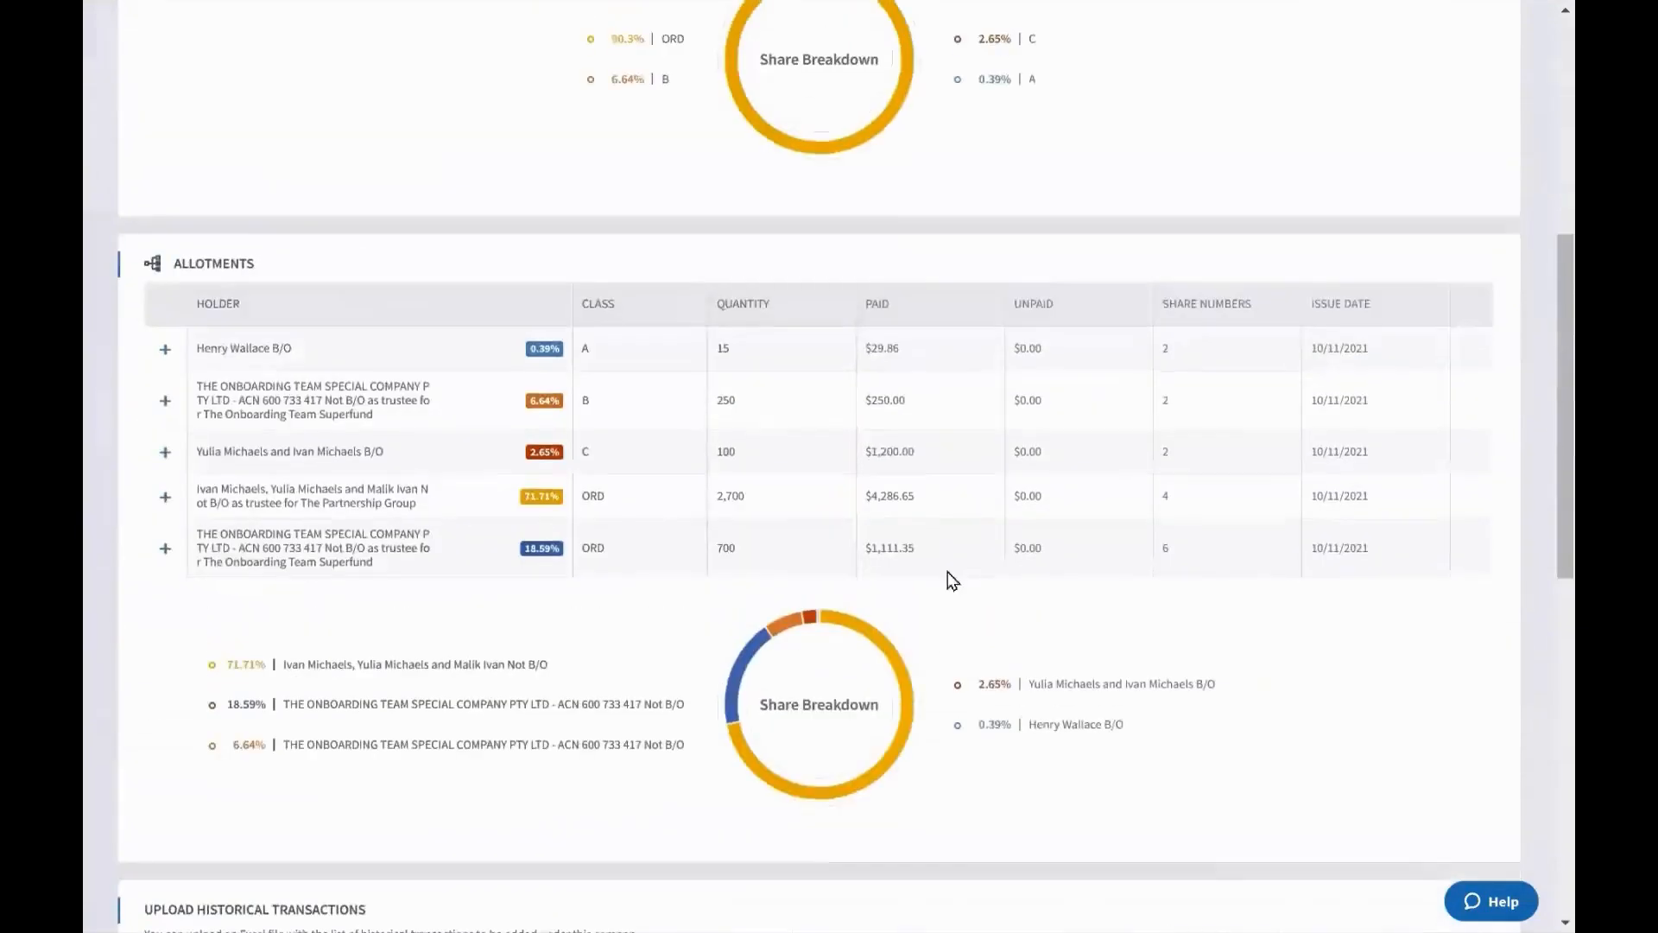
scroll(946, 572, up, 7)
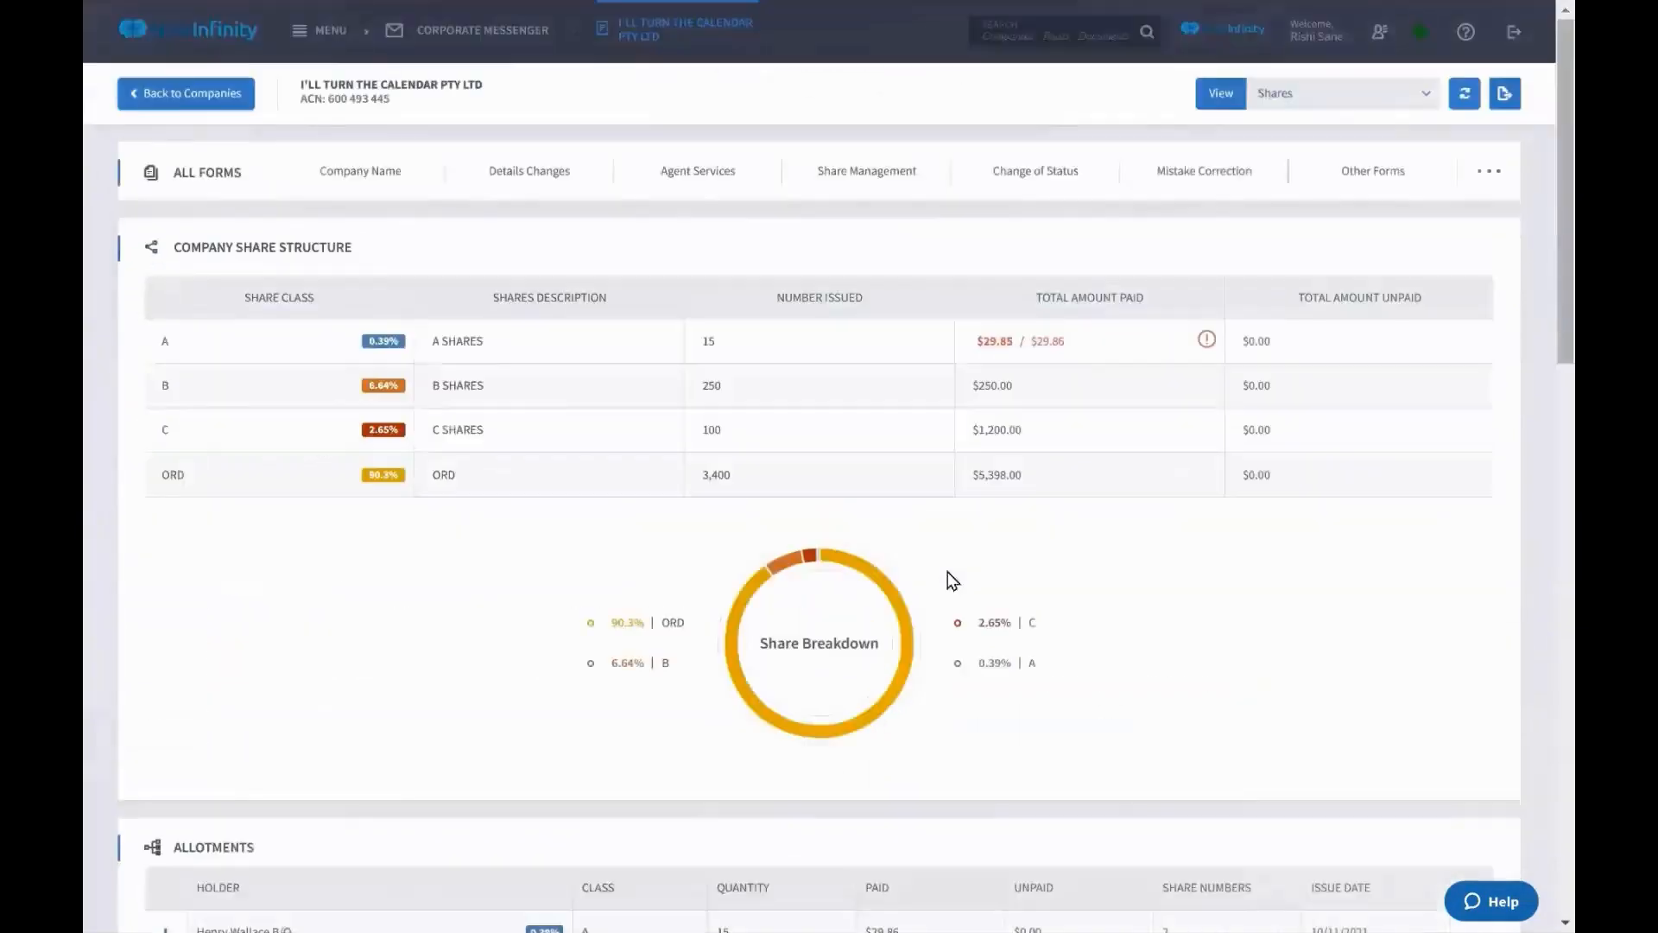
click(1508, 101)
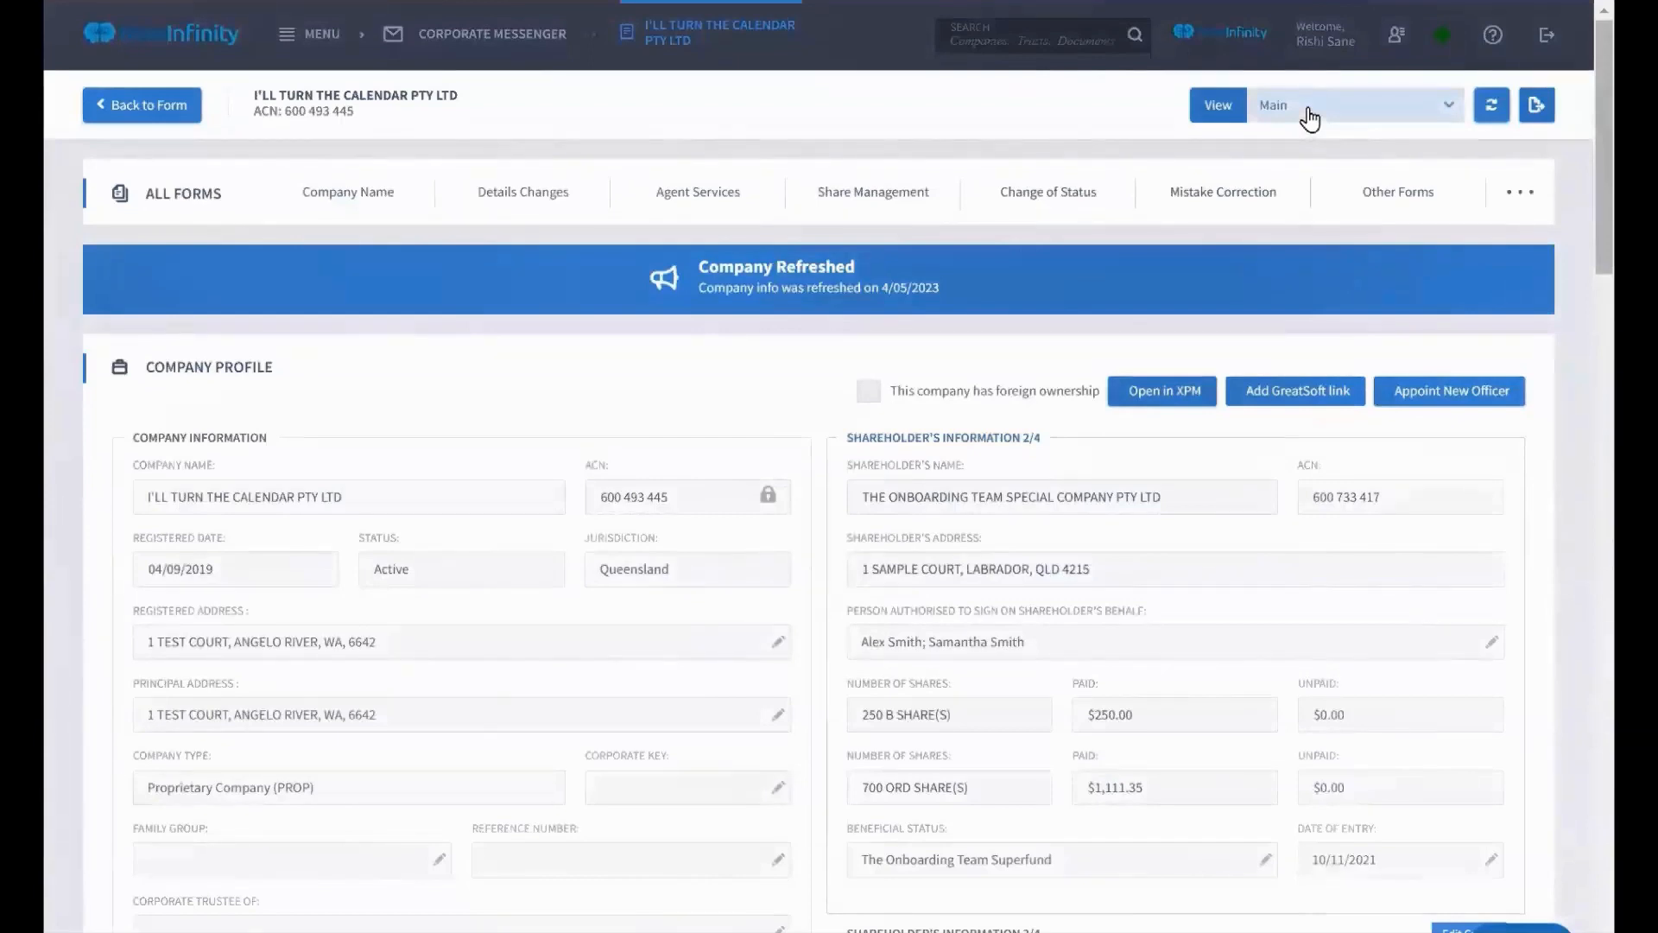
Start Form 484C2 Share Issue from the Share Management forms list
mouse_move(932, 178)
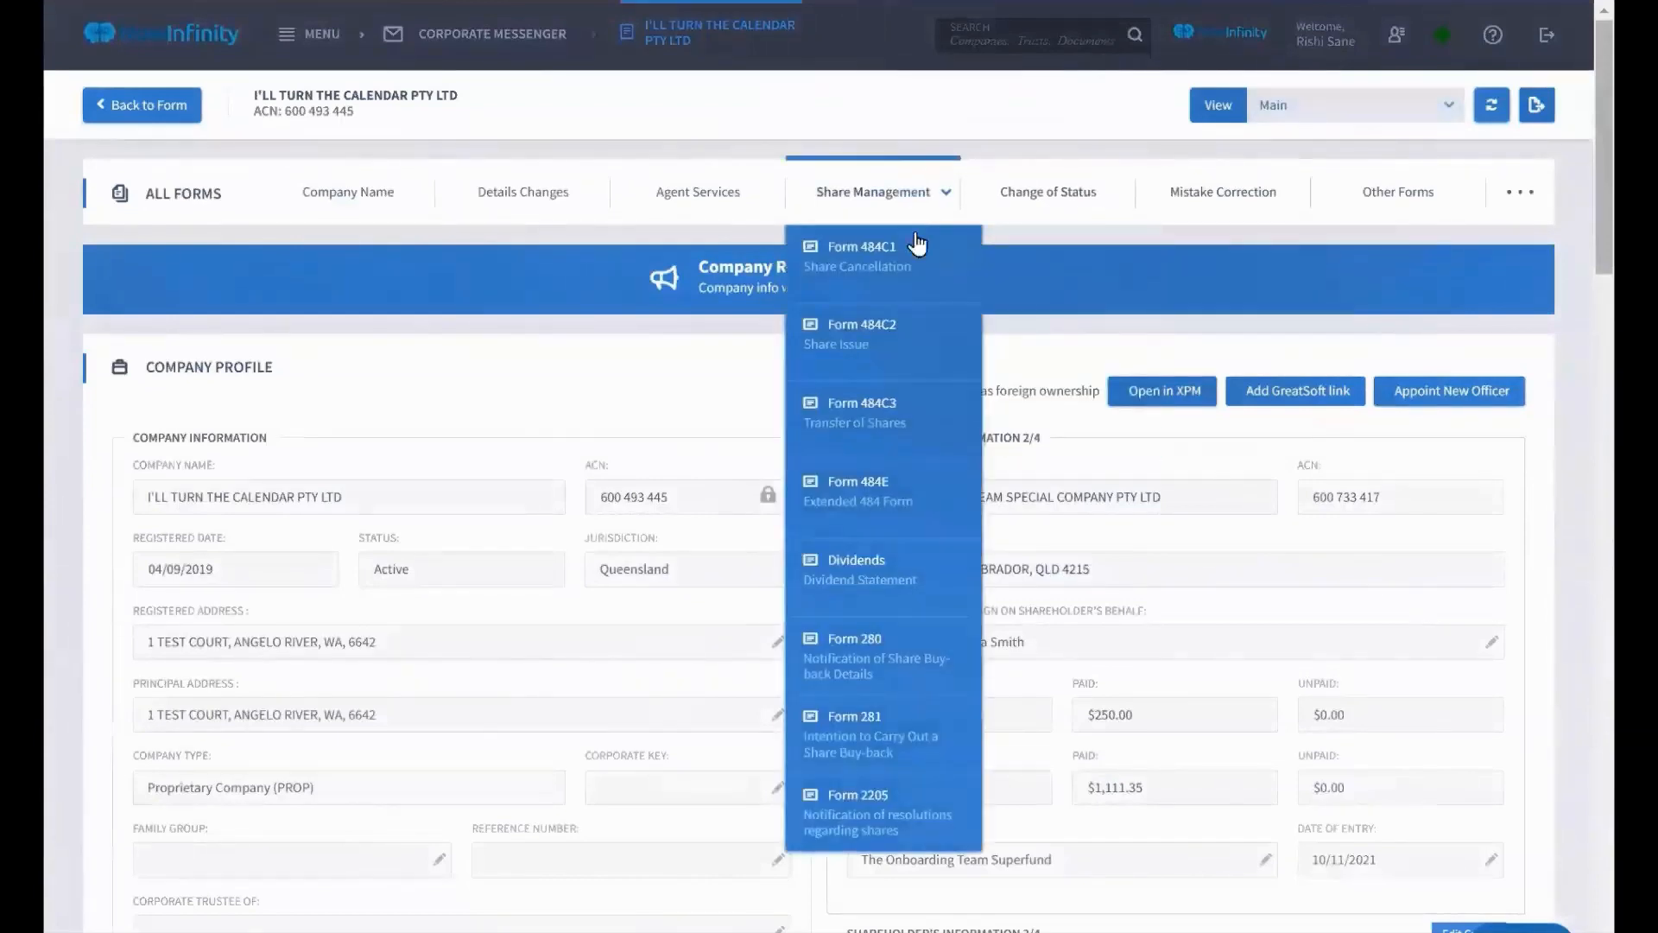
scroll(918, 244, down, 1)
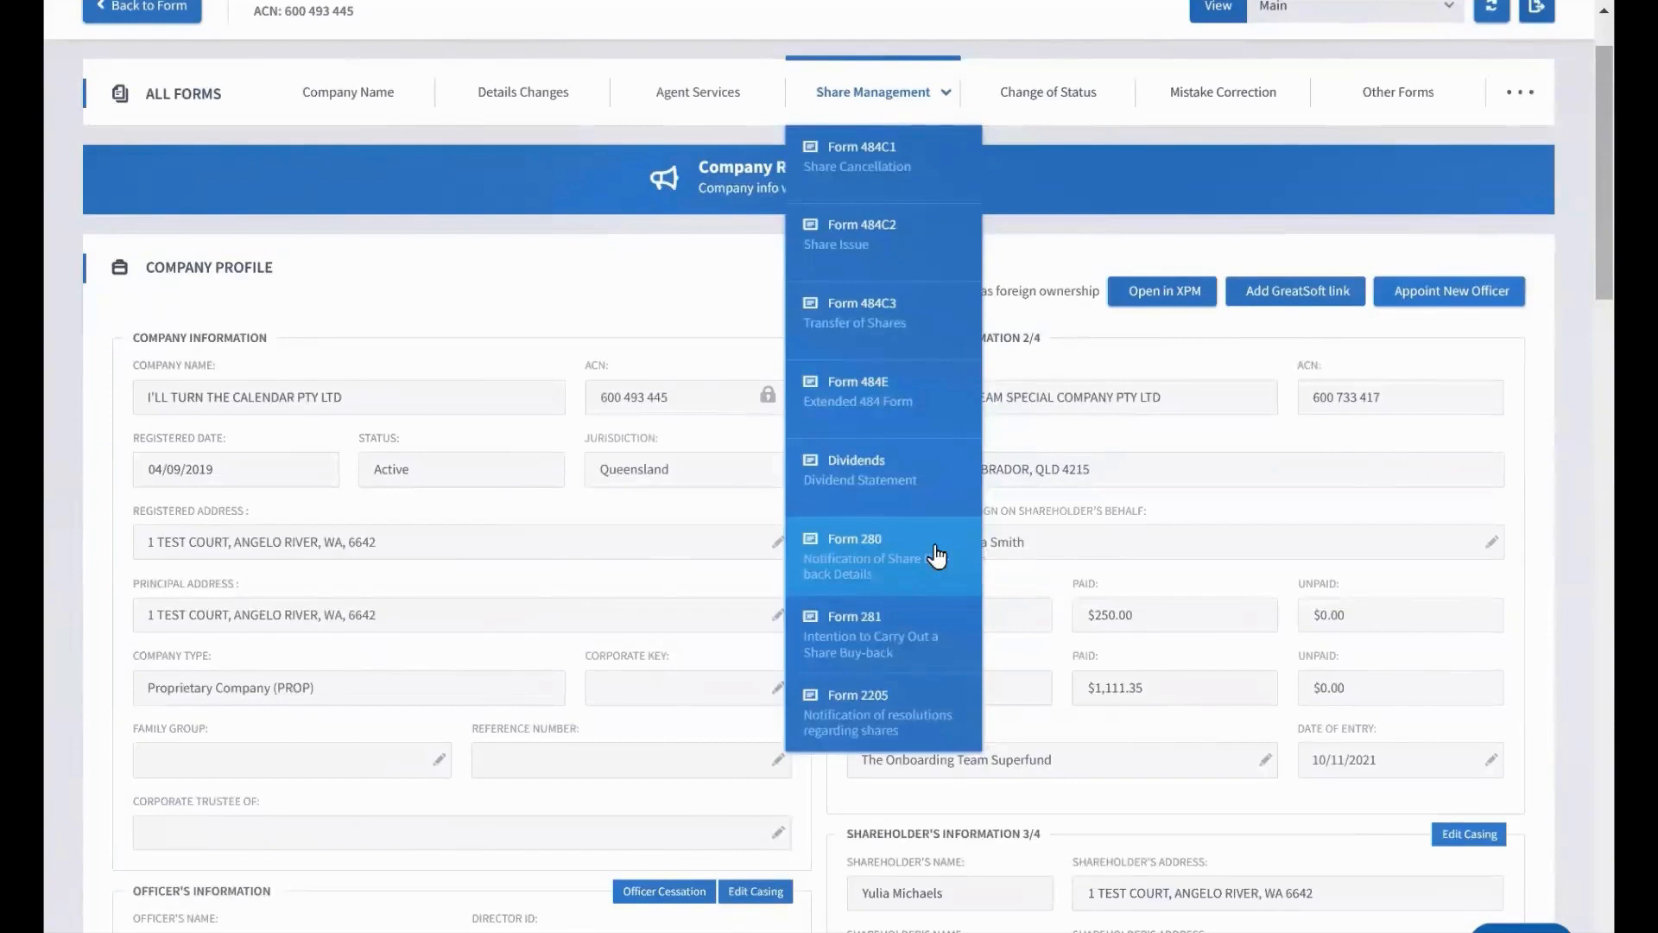
click(876, 259)
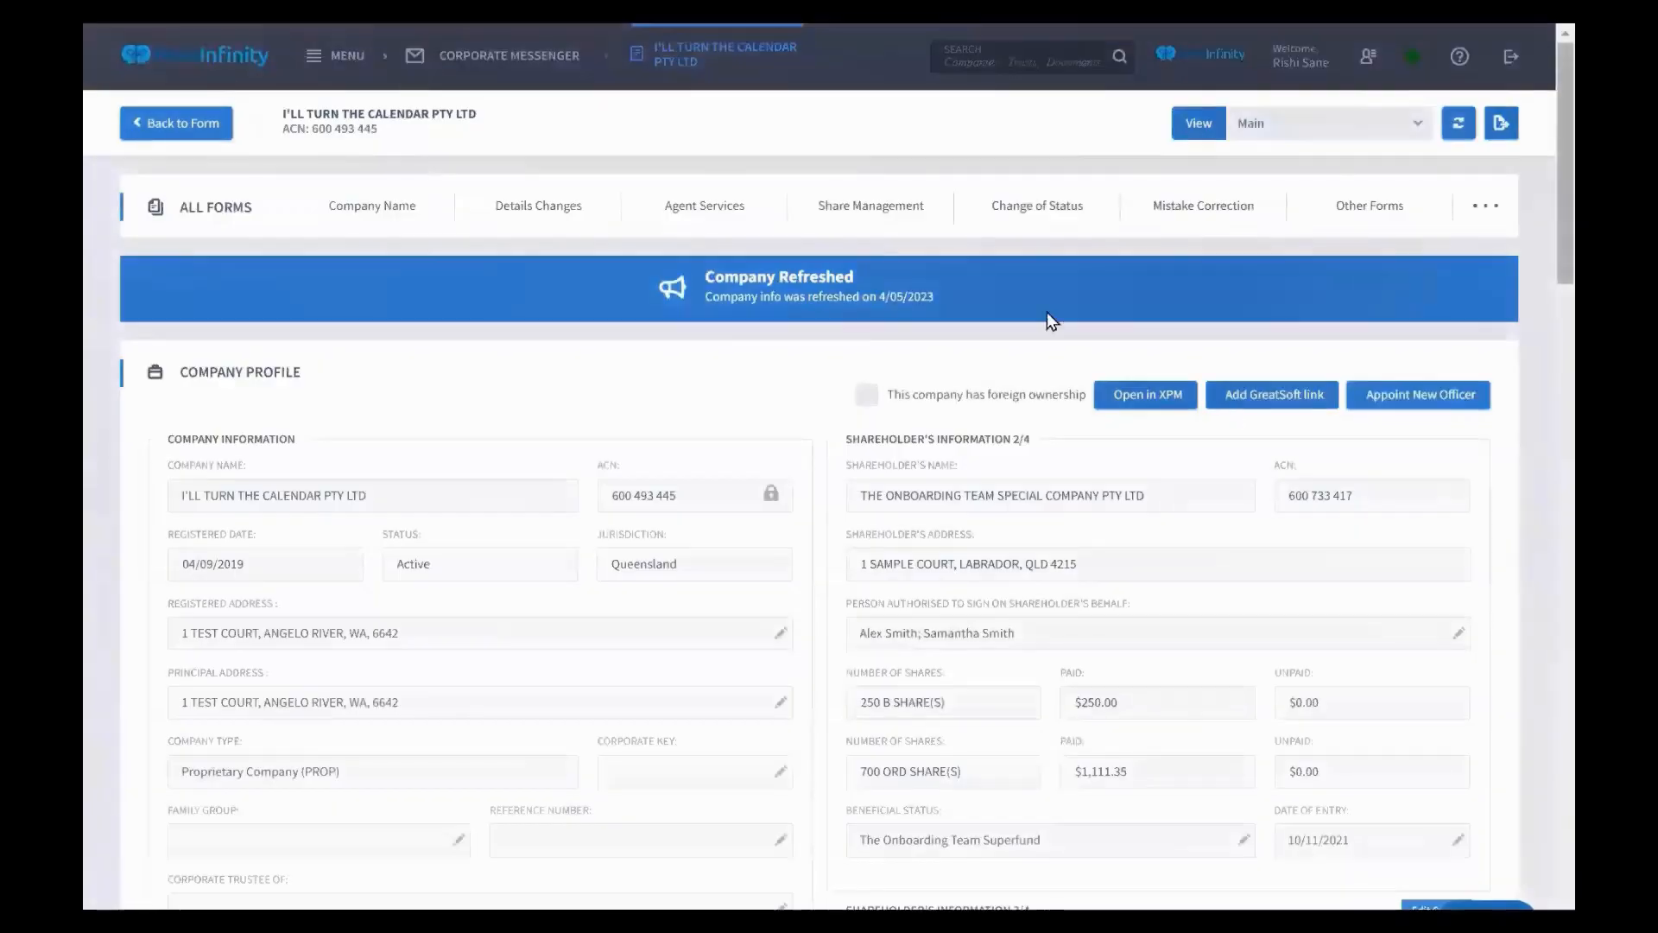
mouse_move(893, 207)
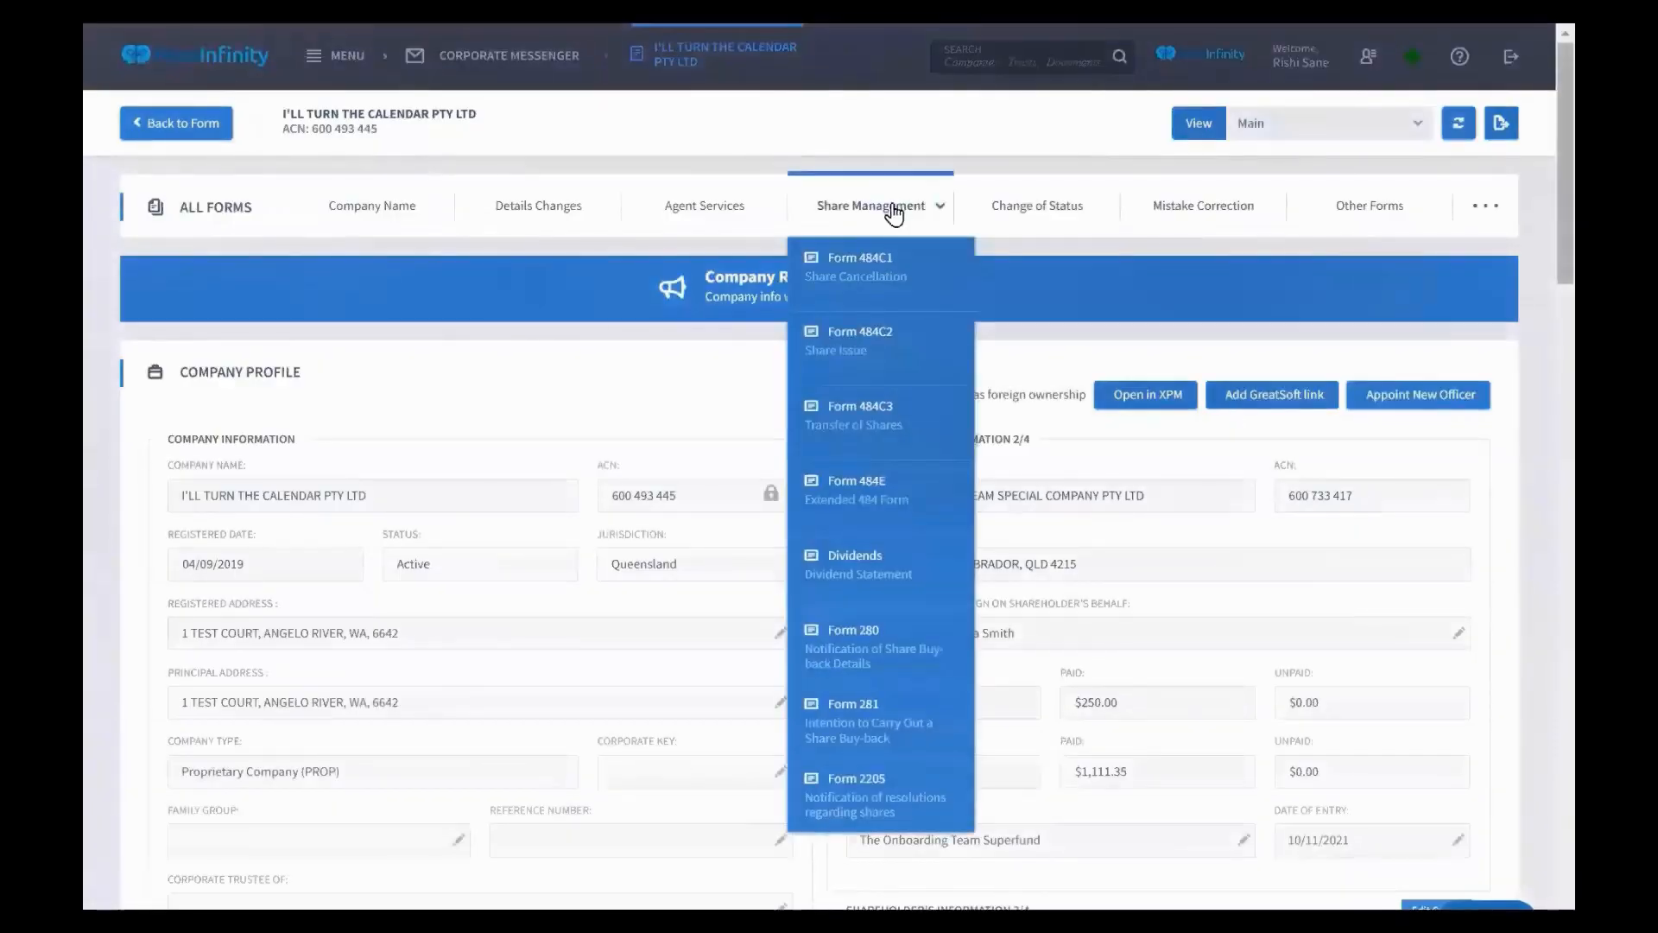
click(884, 345)
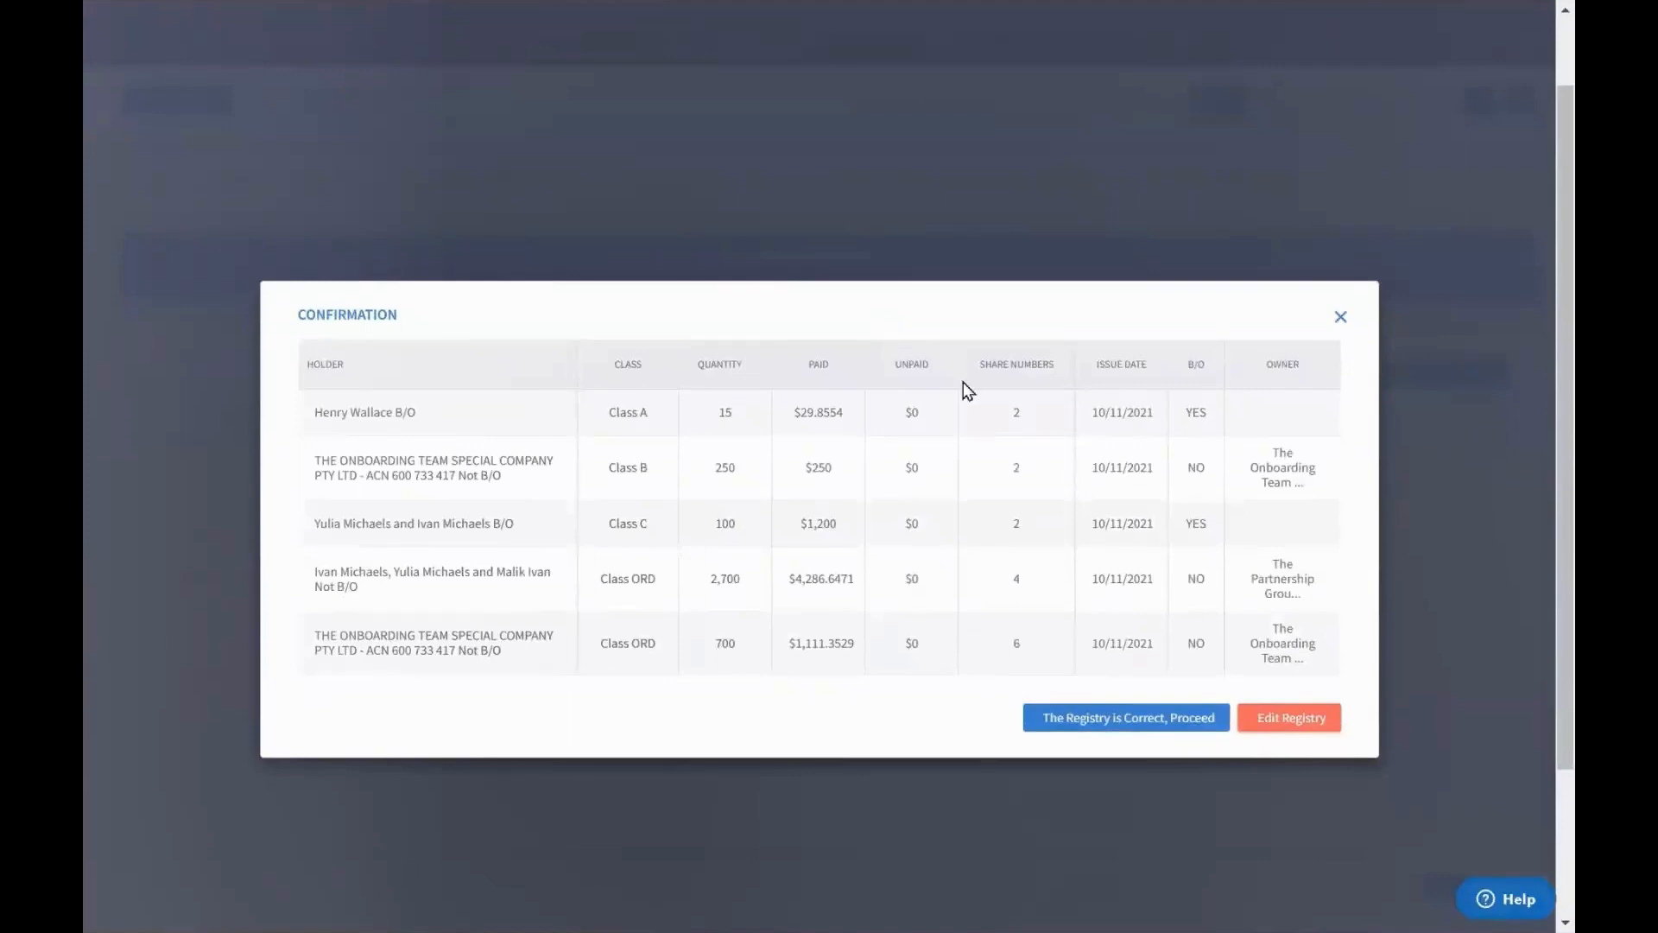
Confirm the registry, pass company details, and pick an existing shareholder as share member
click(1086, 721)
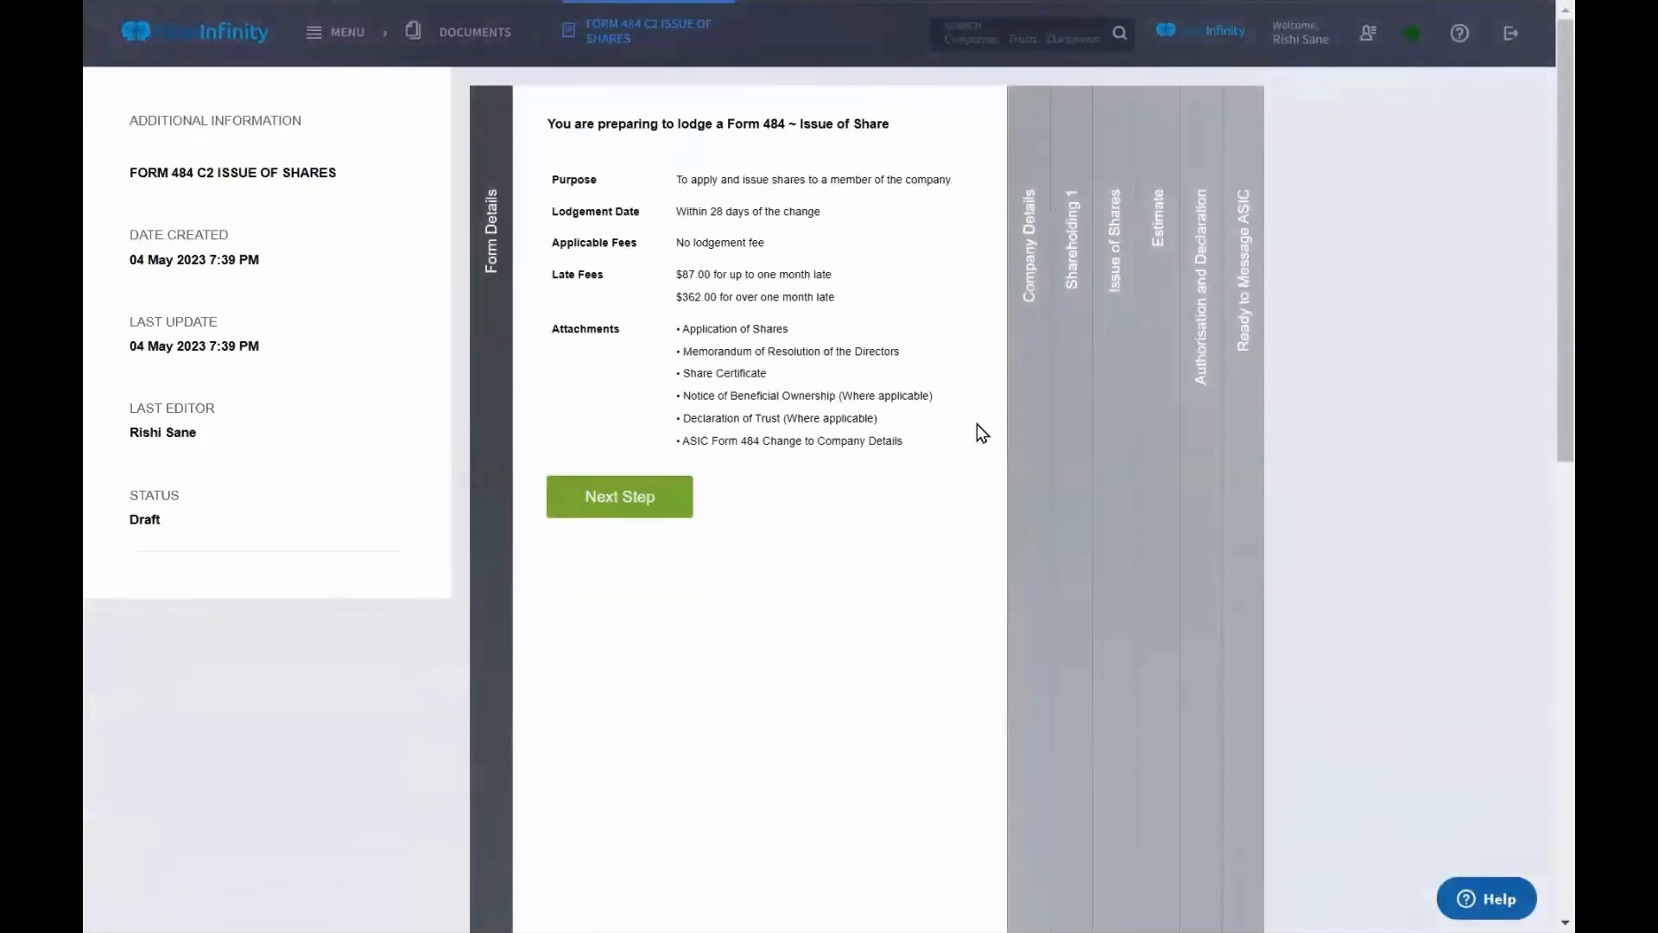
click(1013, 454)
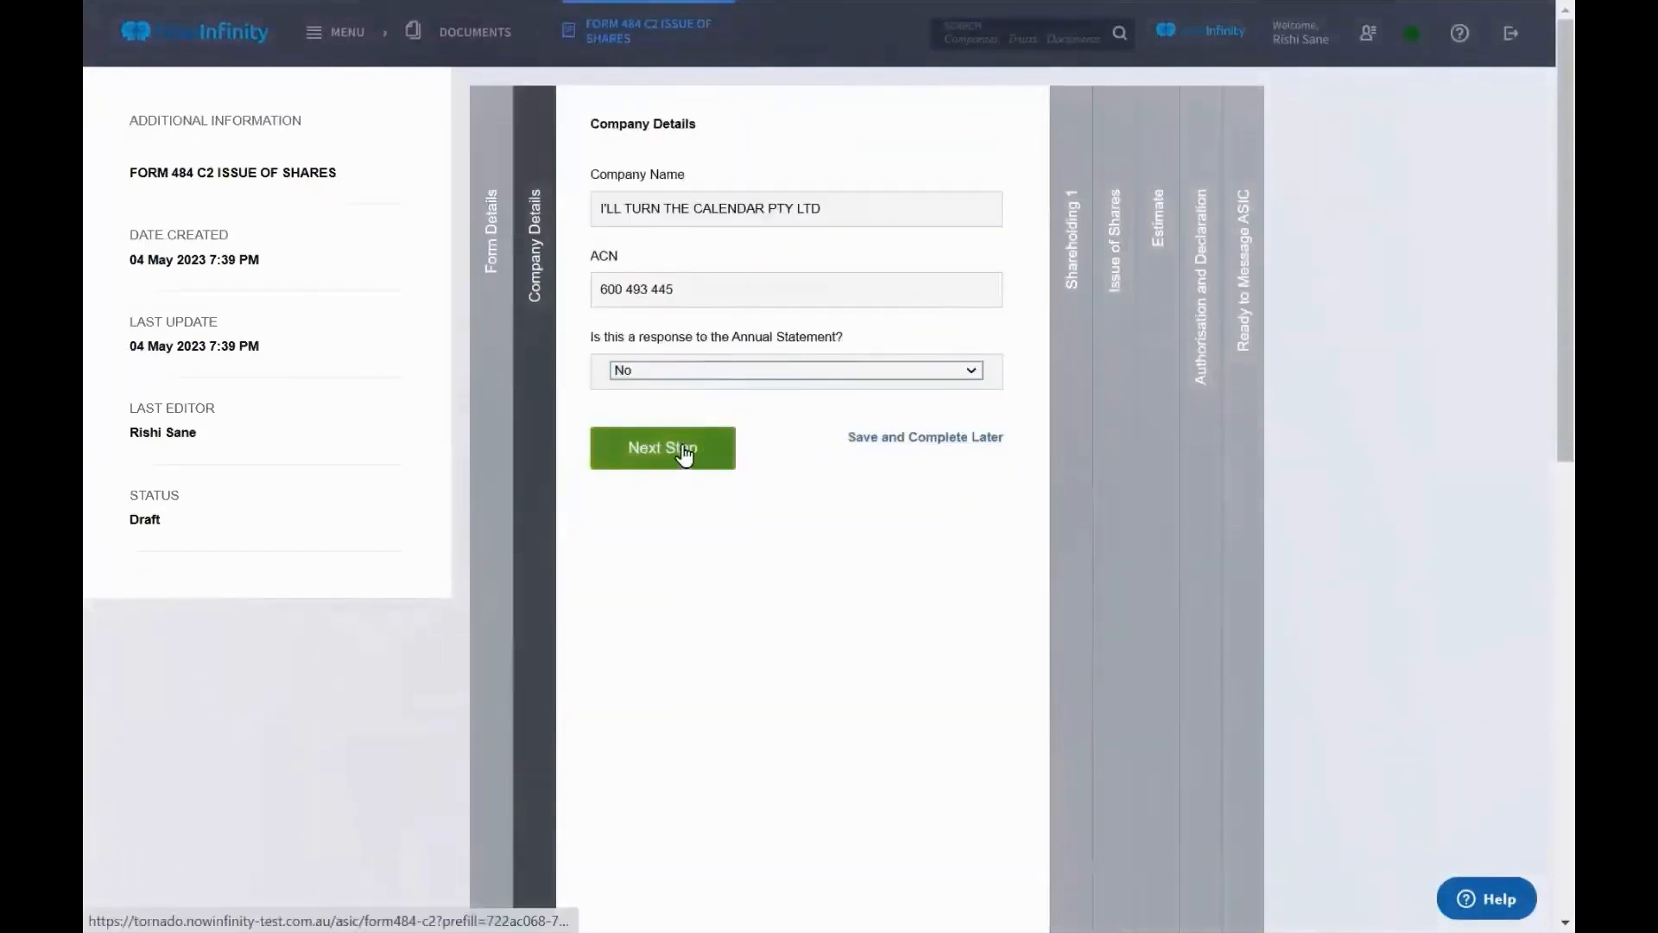
click(679, 450)
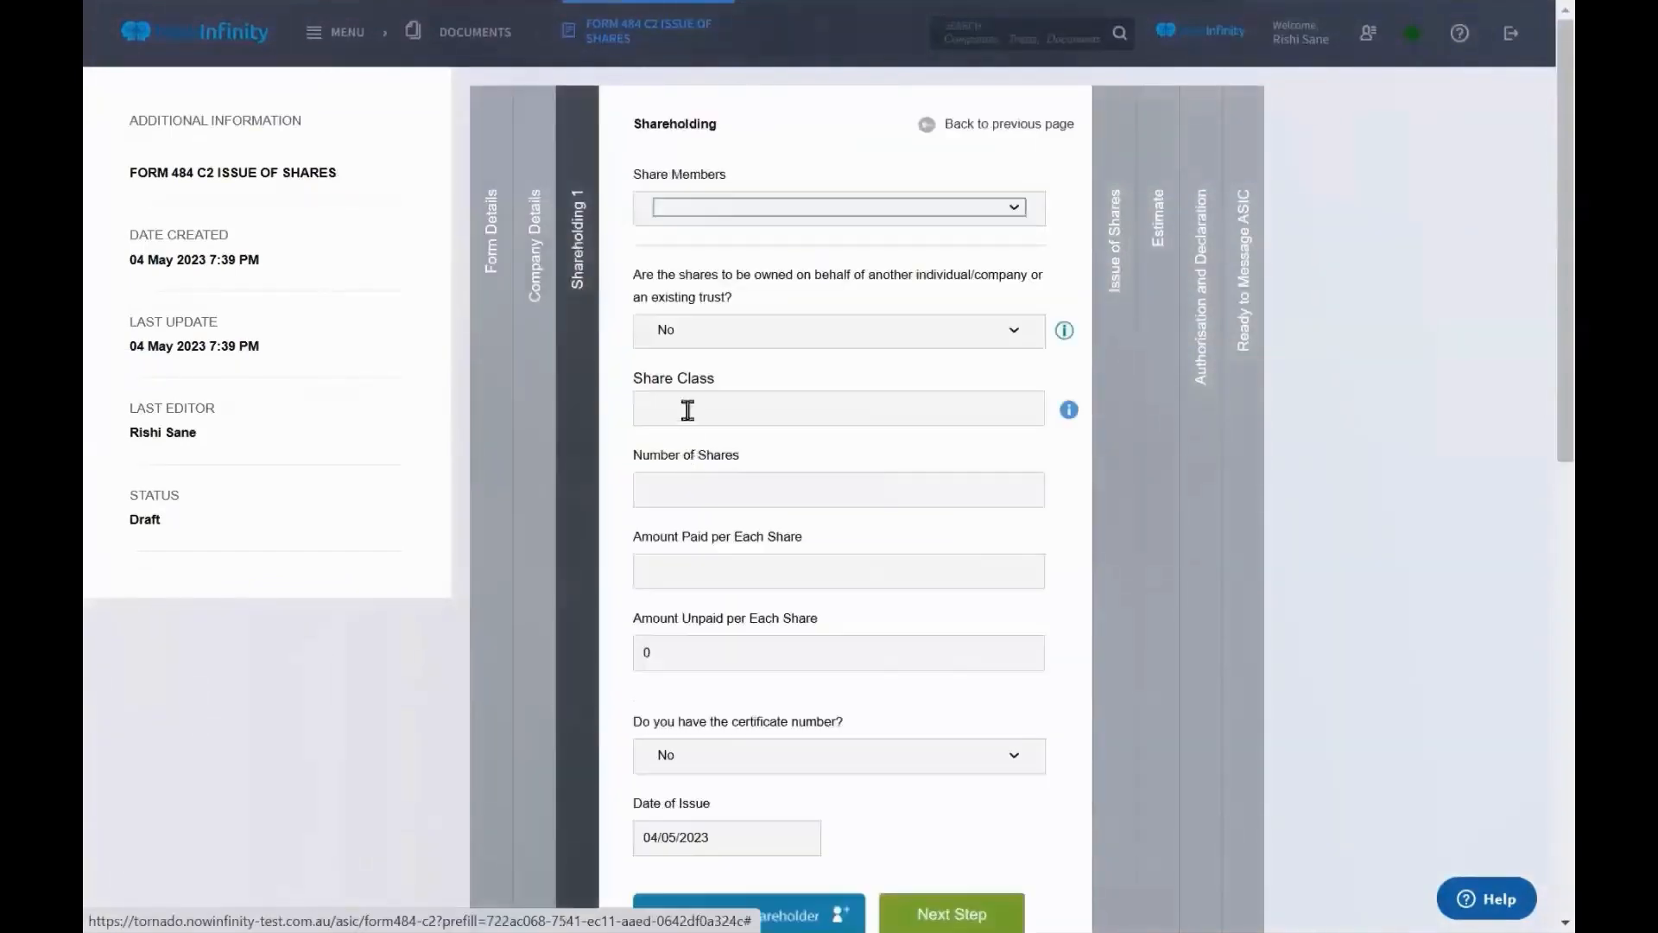
click(761, 211)
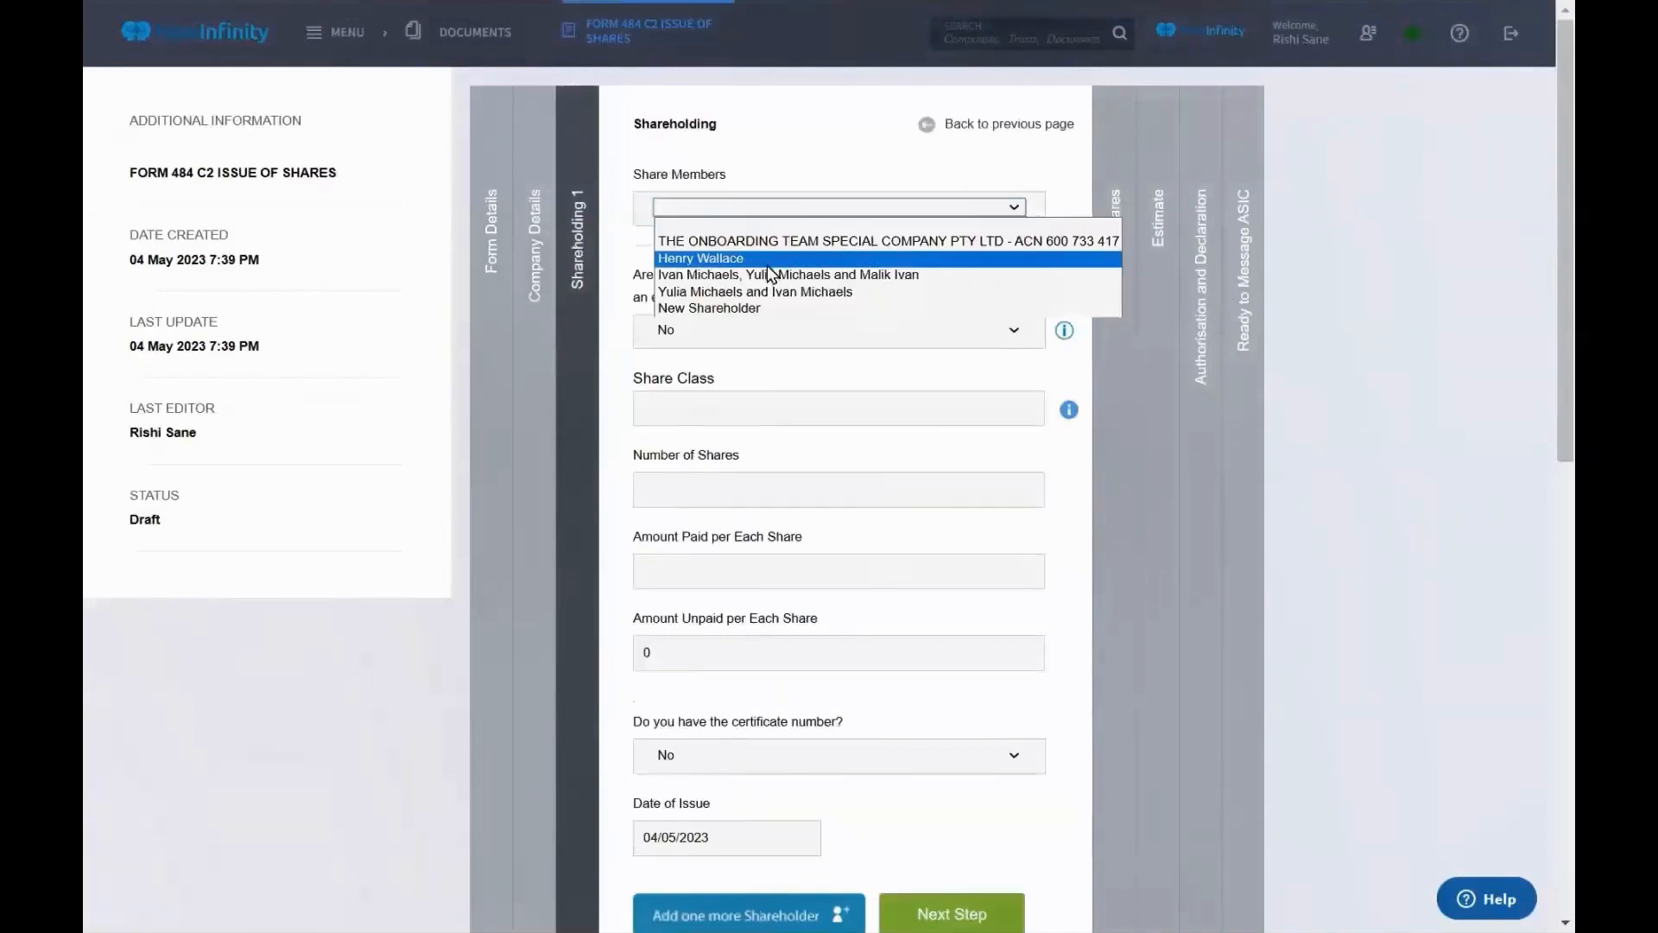
click(764, 308)
click(758, 211)
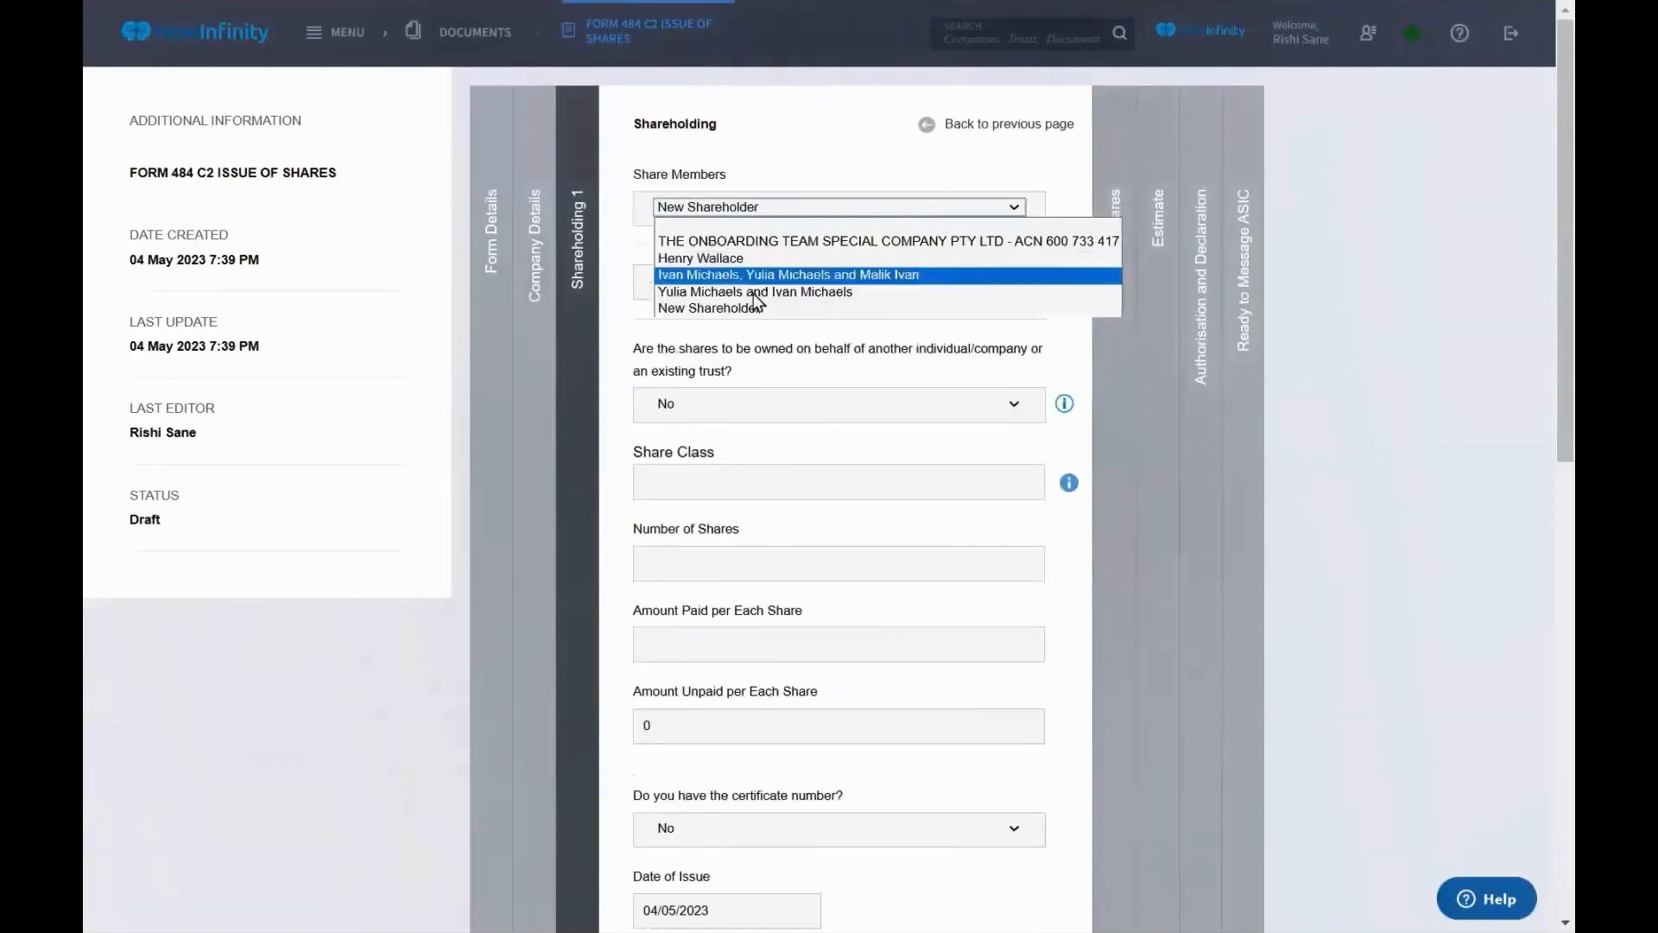
click(717, 258)
Enter ORD share class with 100 shares at $1 paid each
click(738, 409)
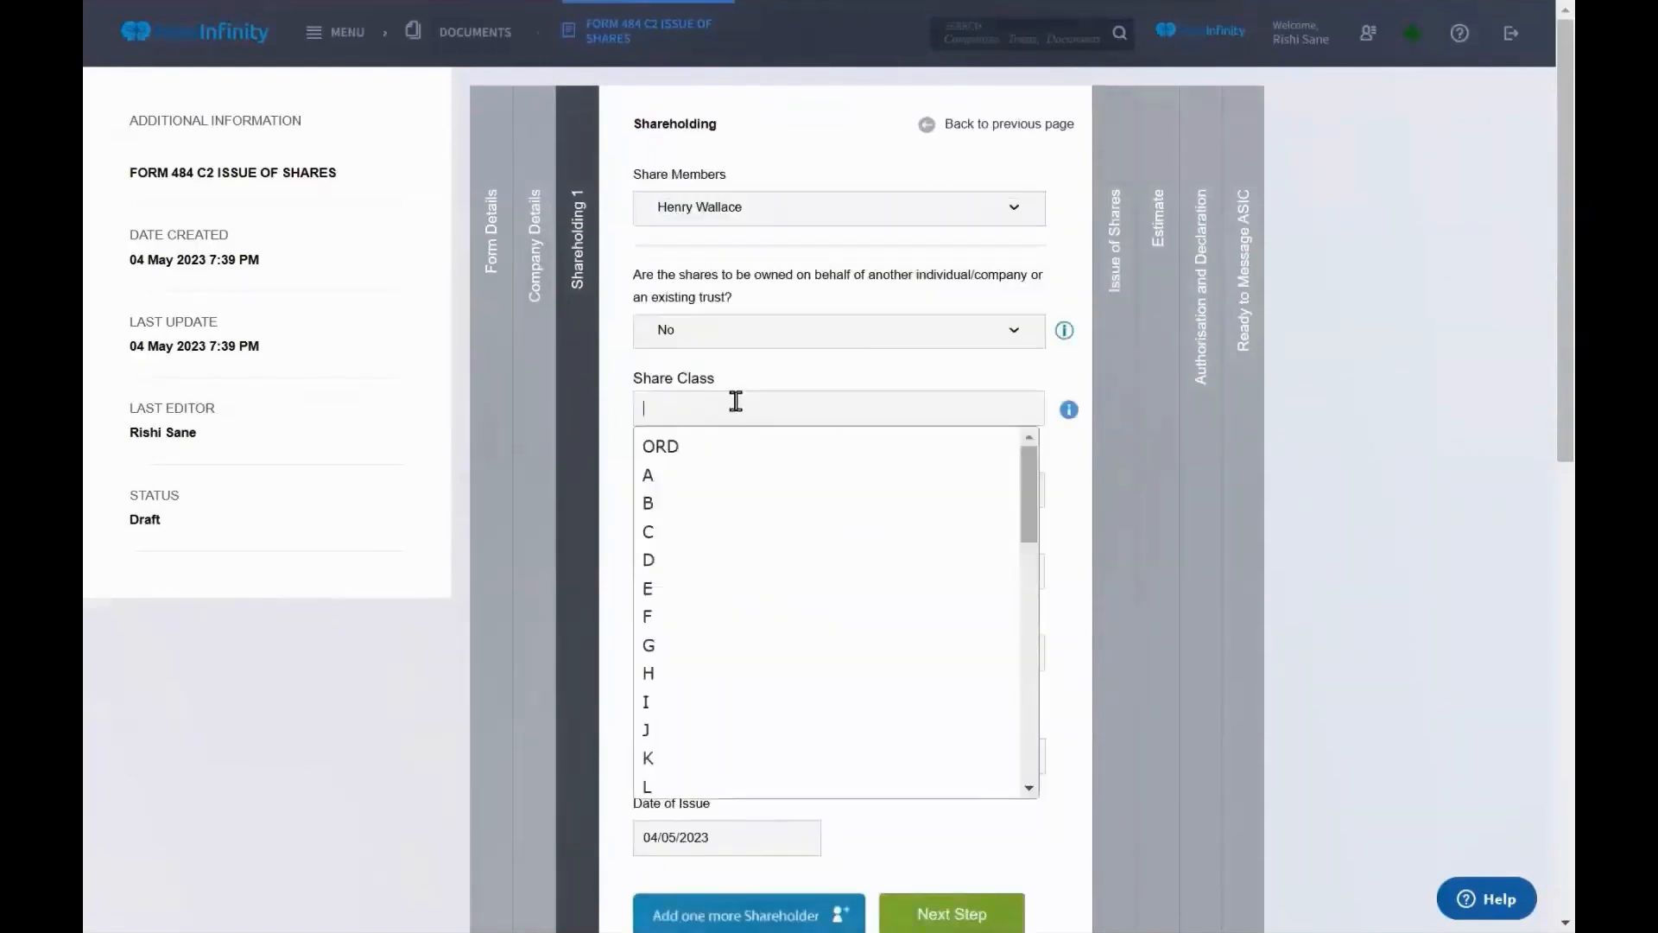
click(724, 447)
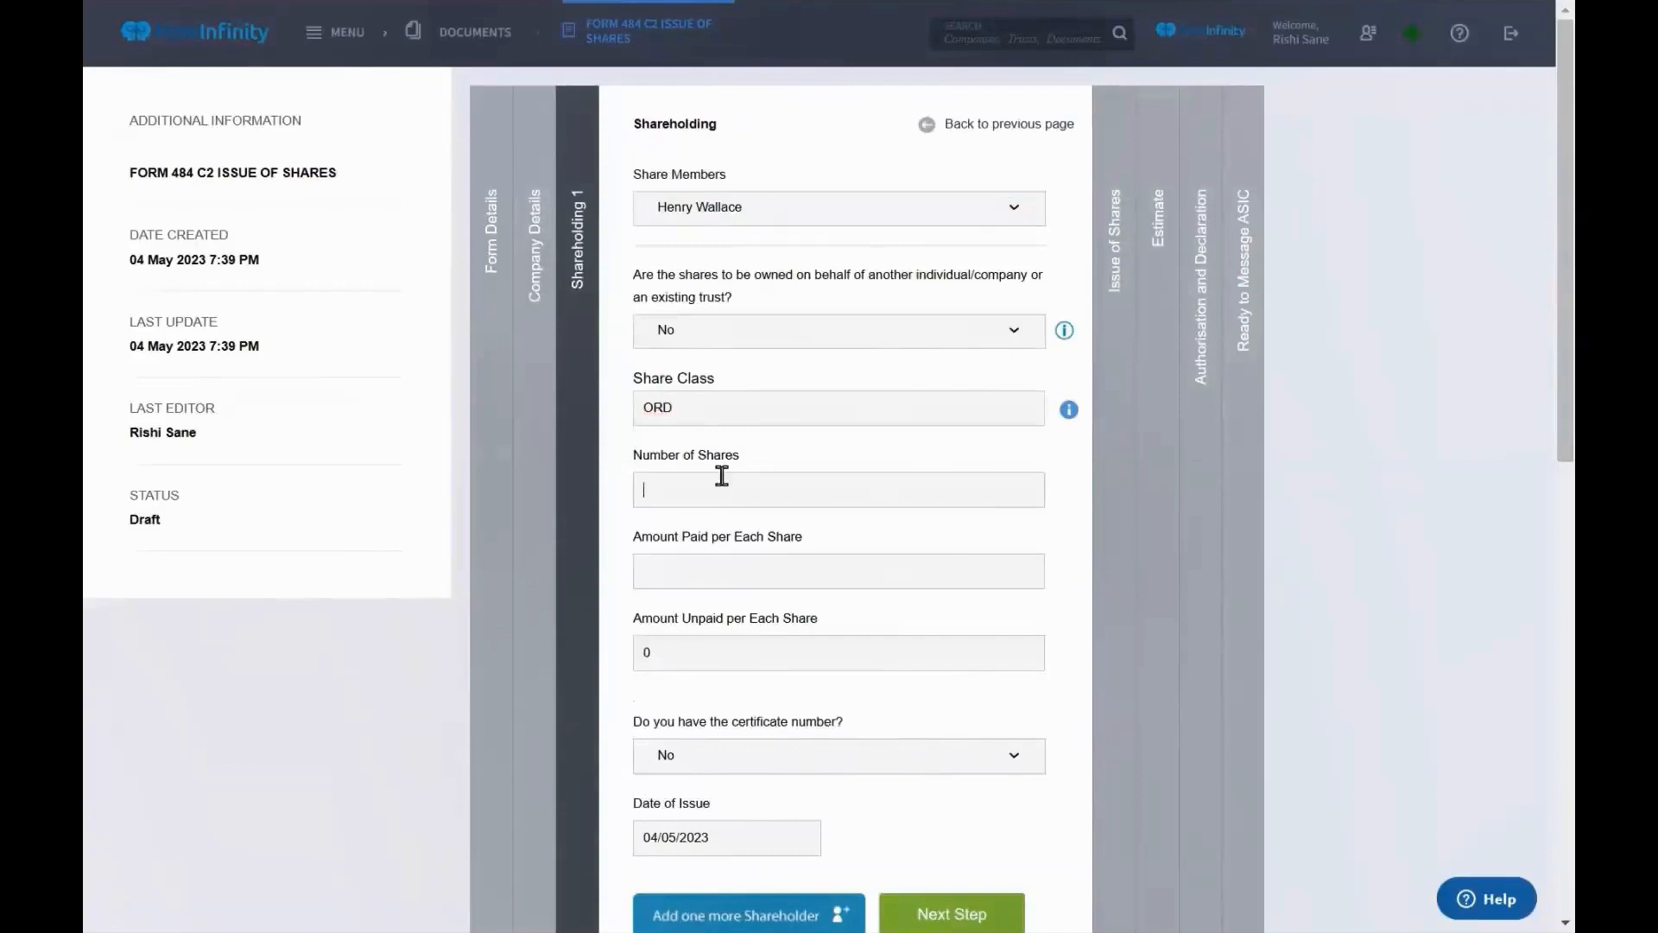
text(100)
click(718, 572)
text(1)
scroll(718, 574, down, 2)
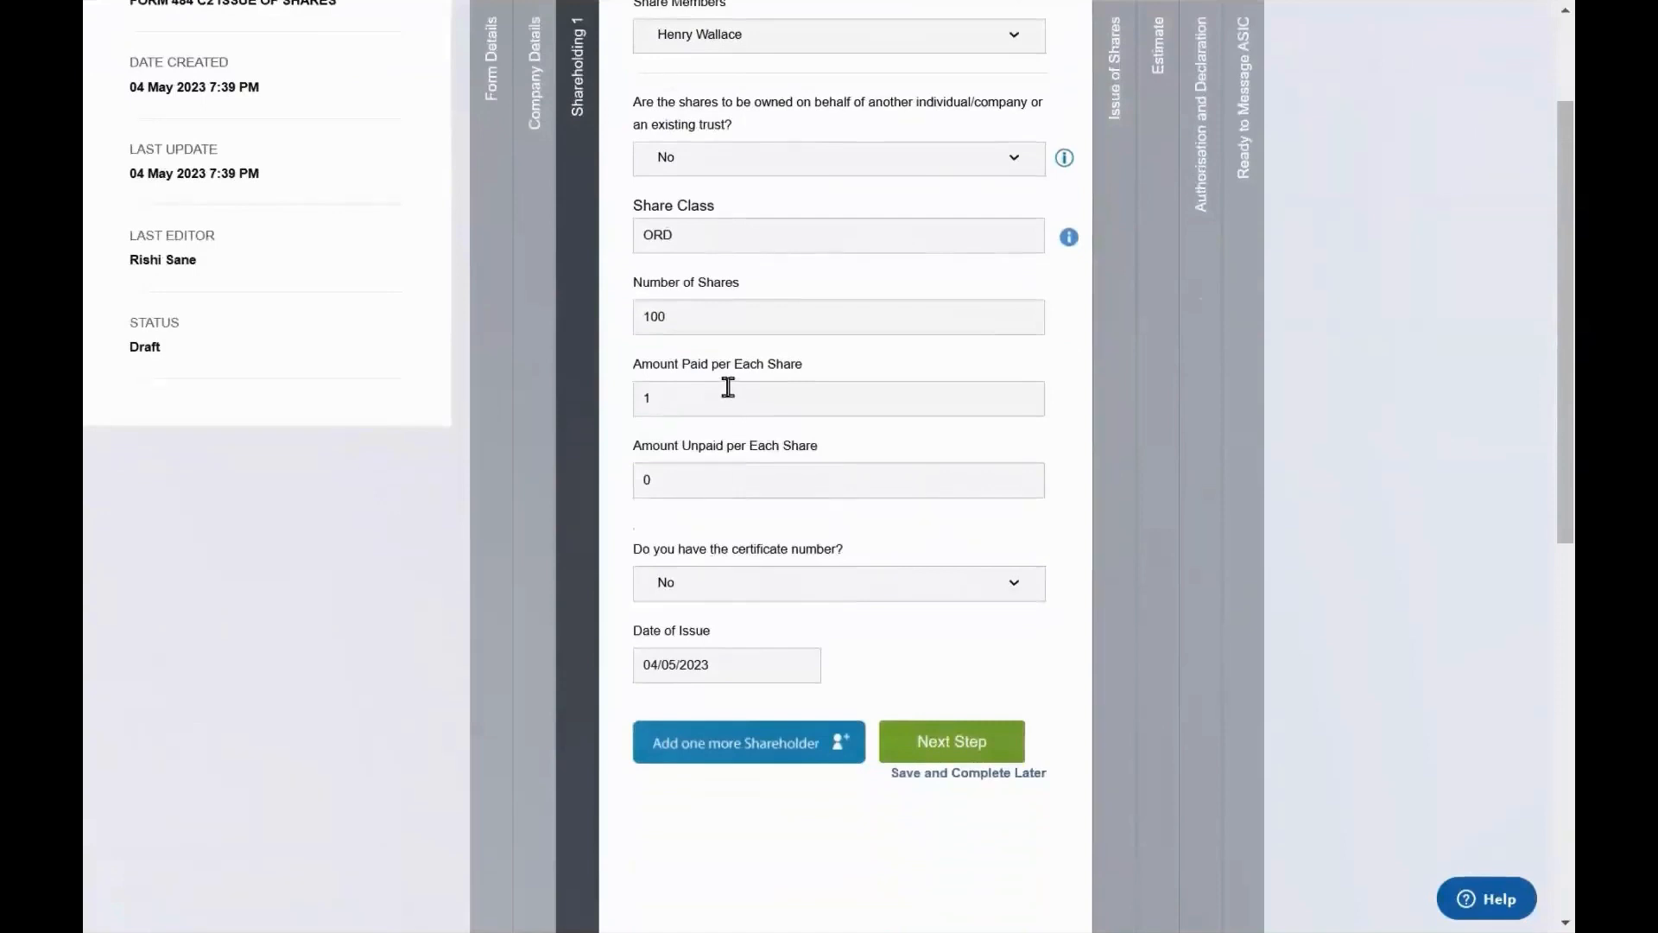
Set certificate number available to Yes, enter certificate 12, and proceed to Issue of Shares
click(810, 581)
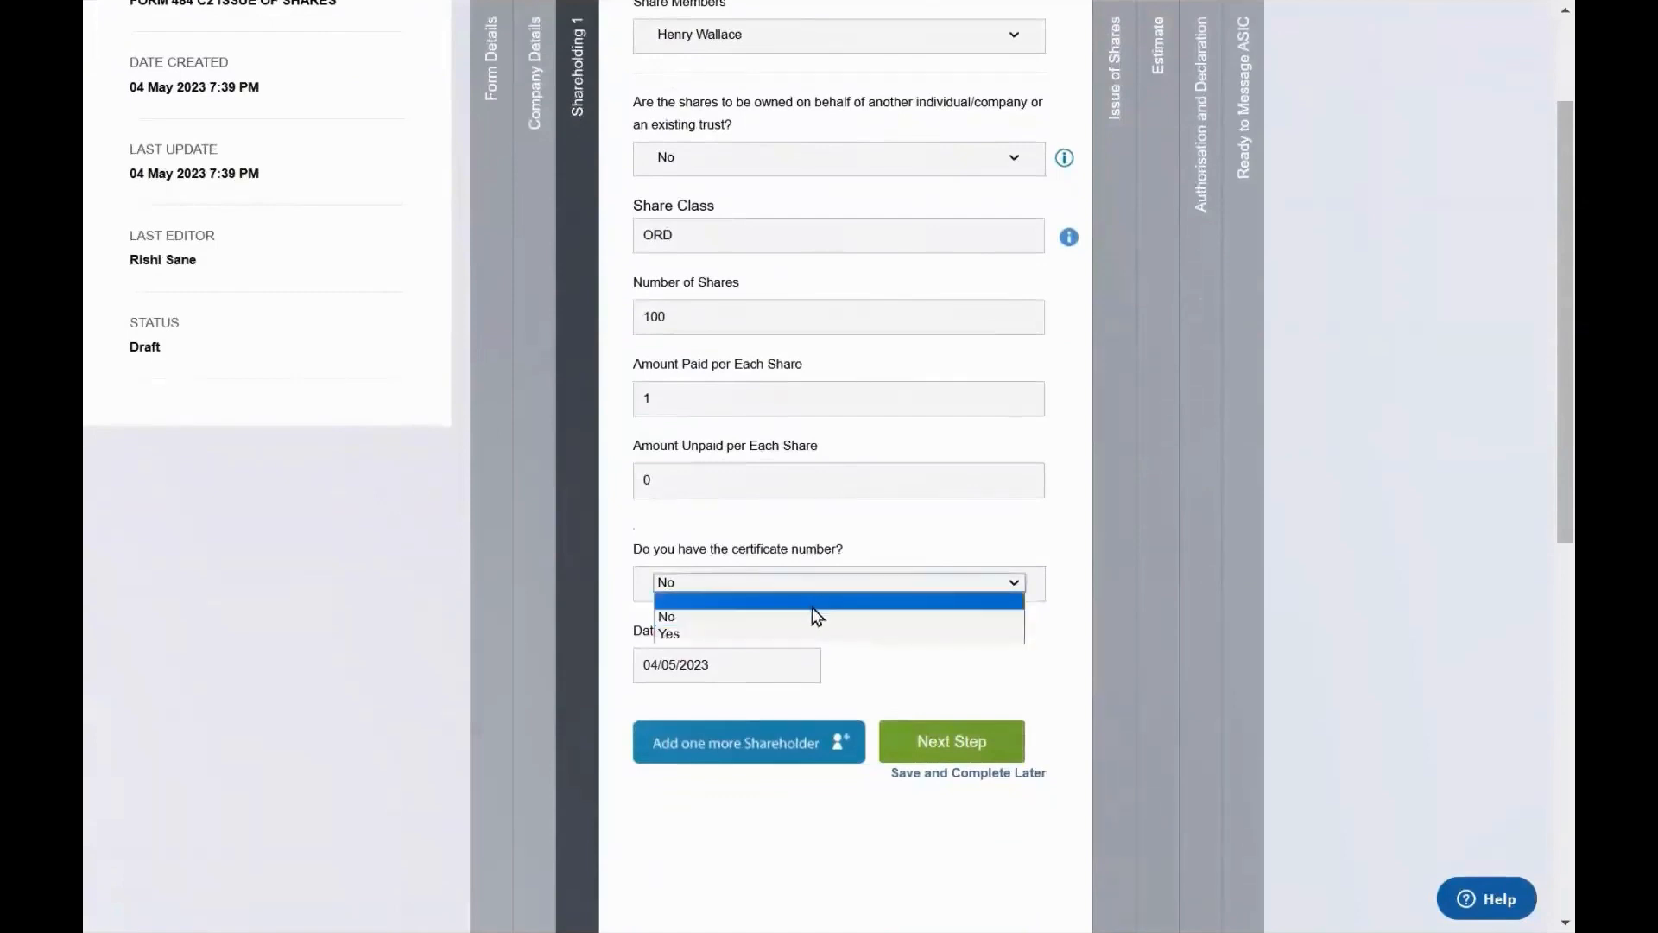
click(812, 602)
click(810, 584)
click(807, 633)
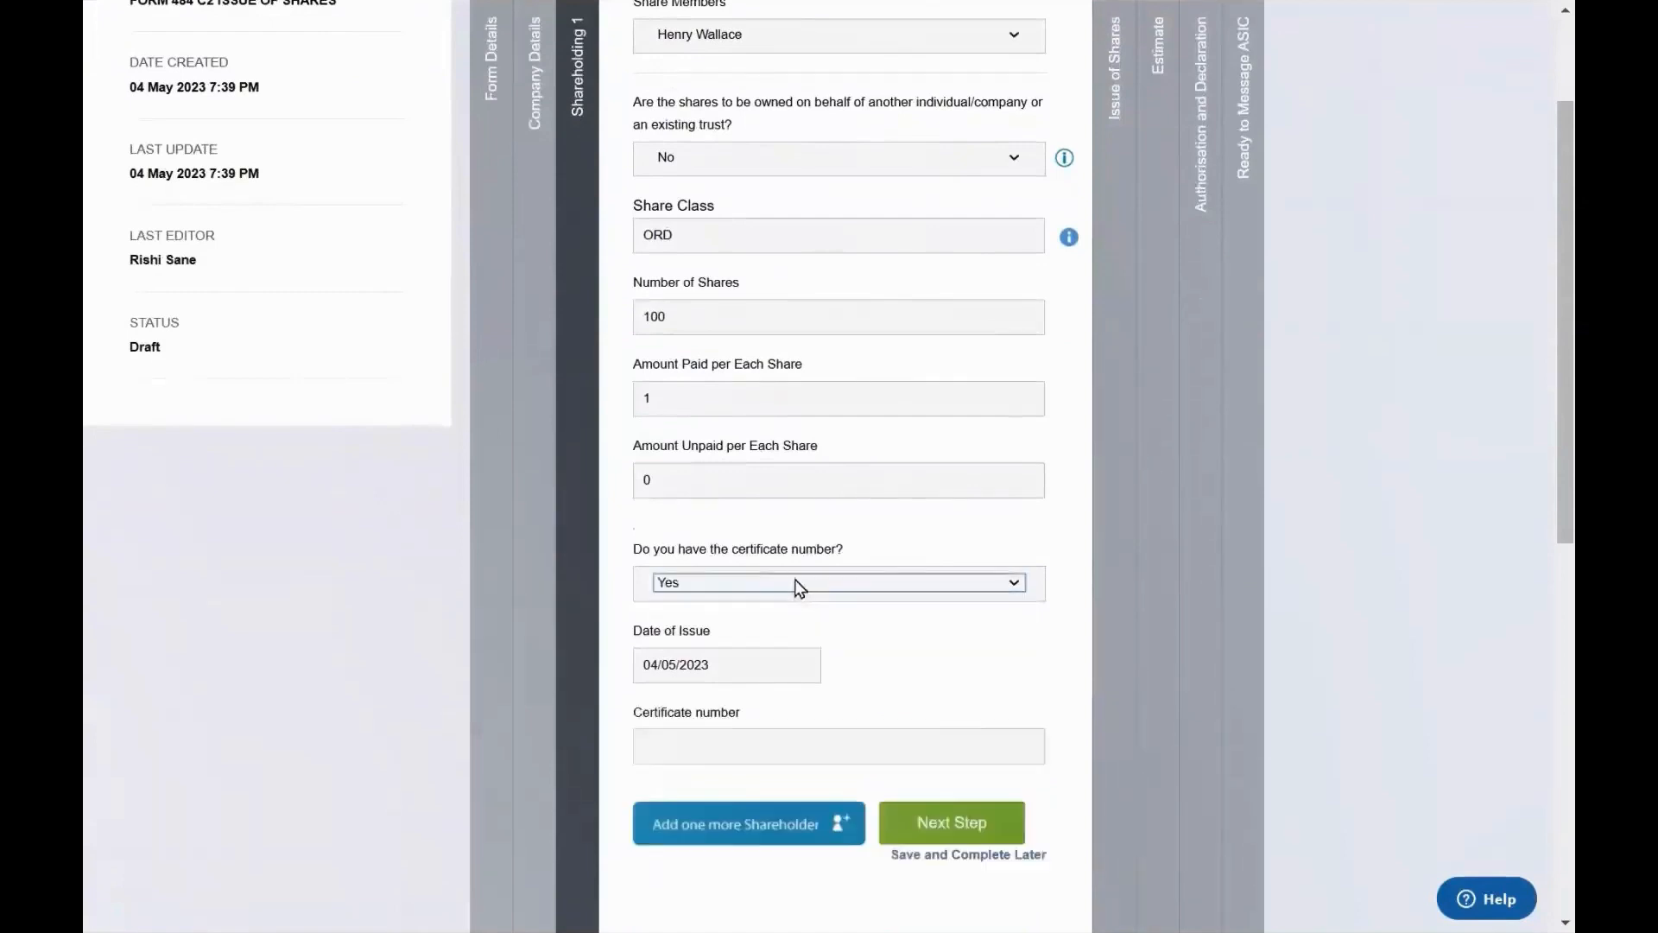
click(777, 737)
text(12)
scroll(781, 737, down, 2)
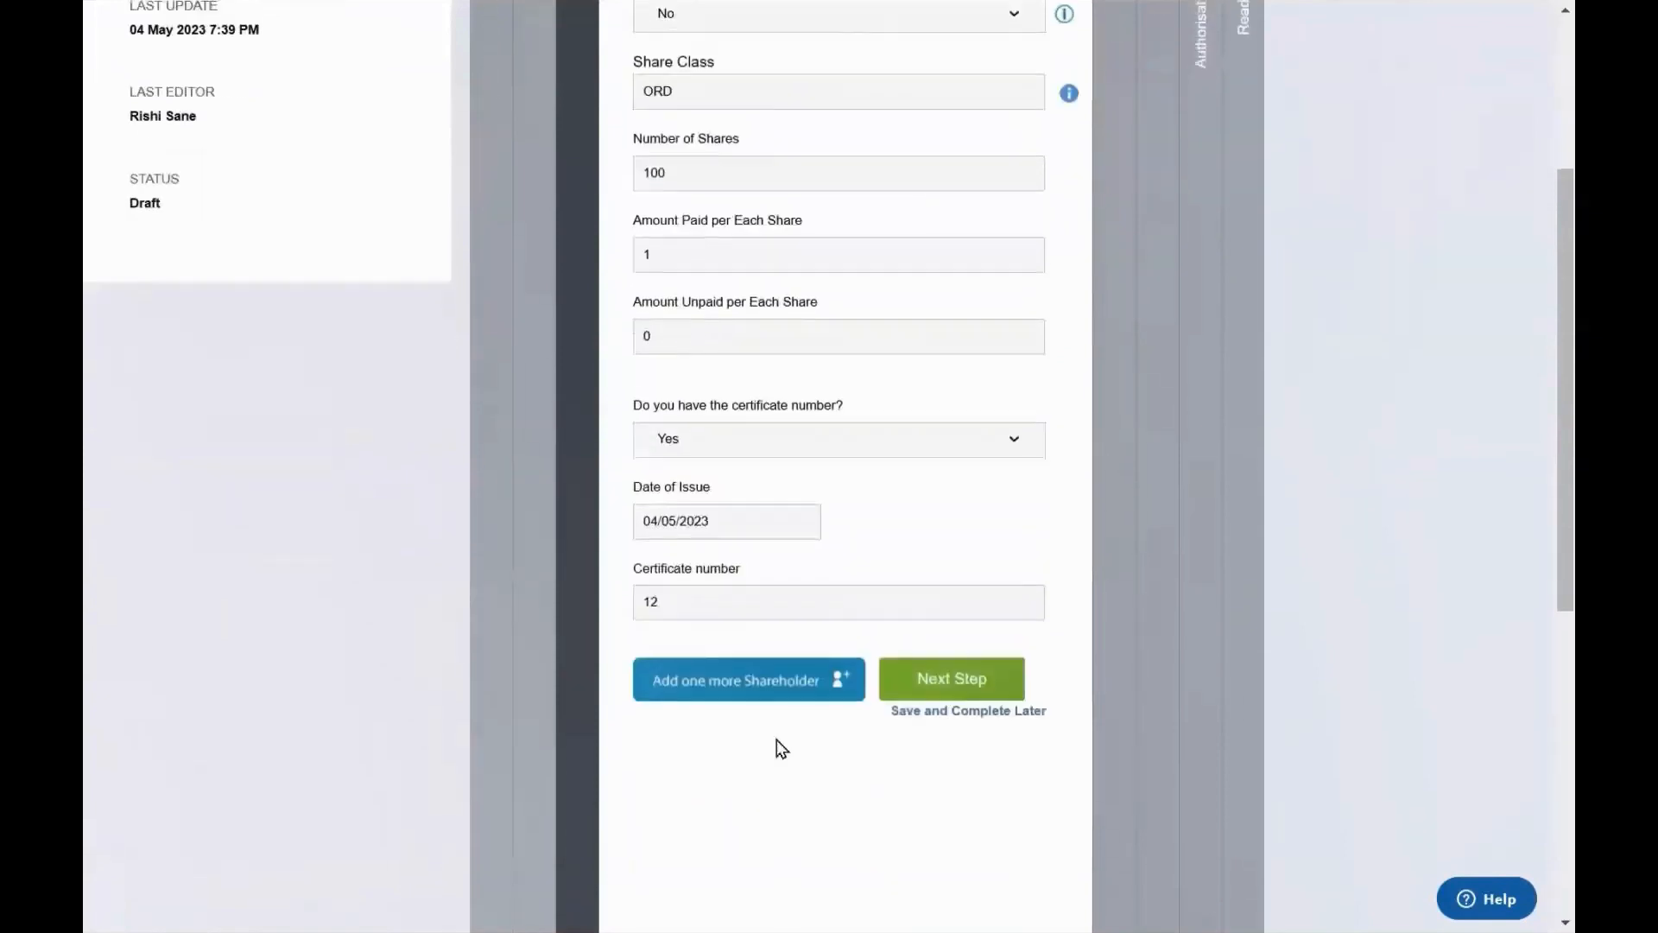
click(899, 664)
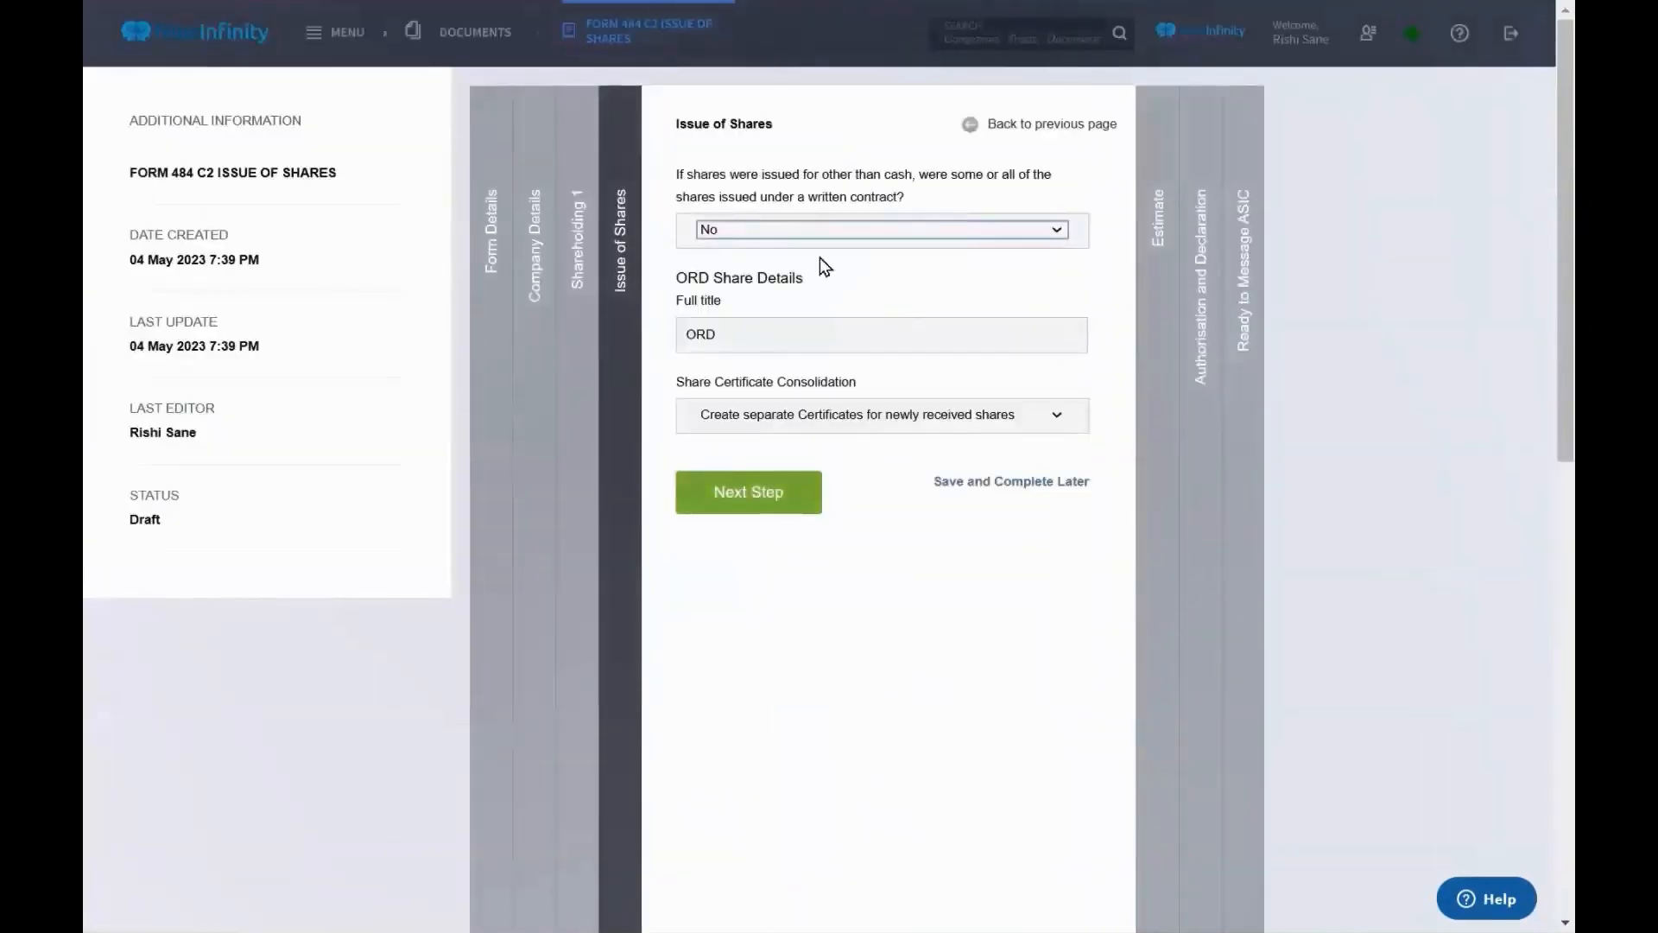
Advance past Issue of Shares and Estimate, choosing Minutes as the documentation to generate
click(1149, 341)
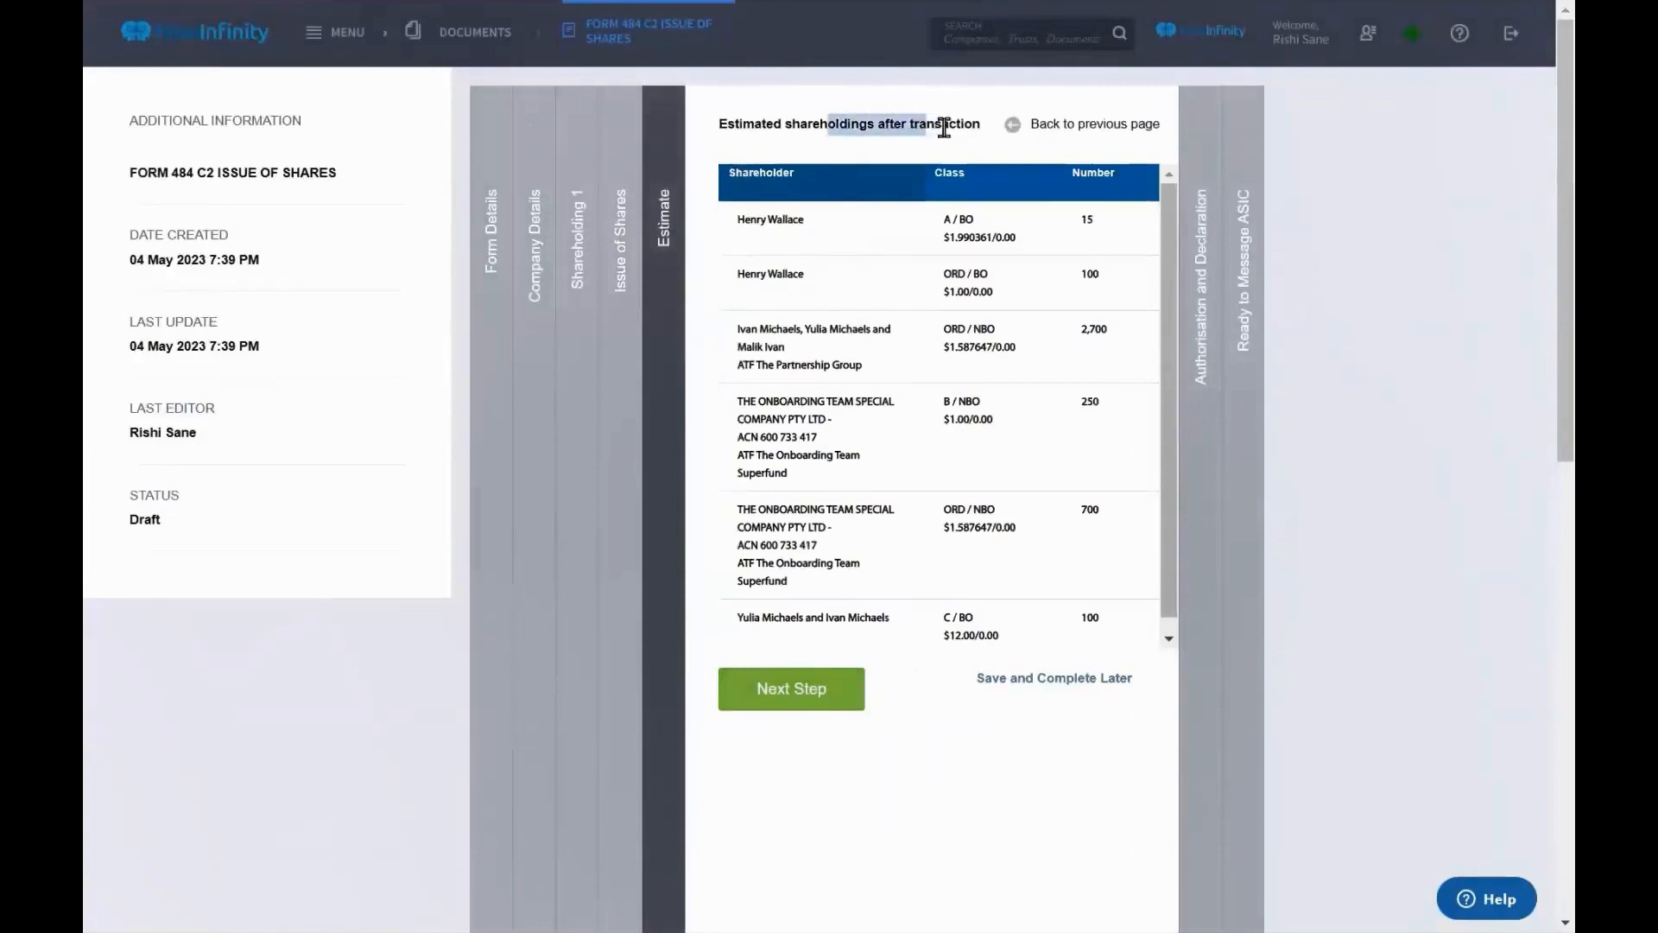
click(818, 698)
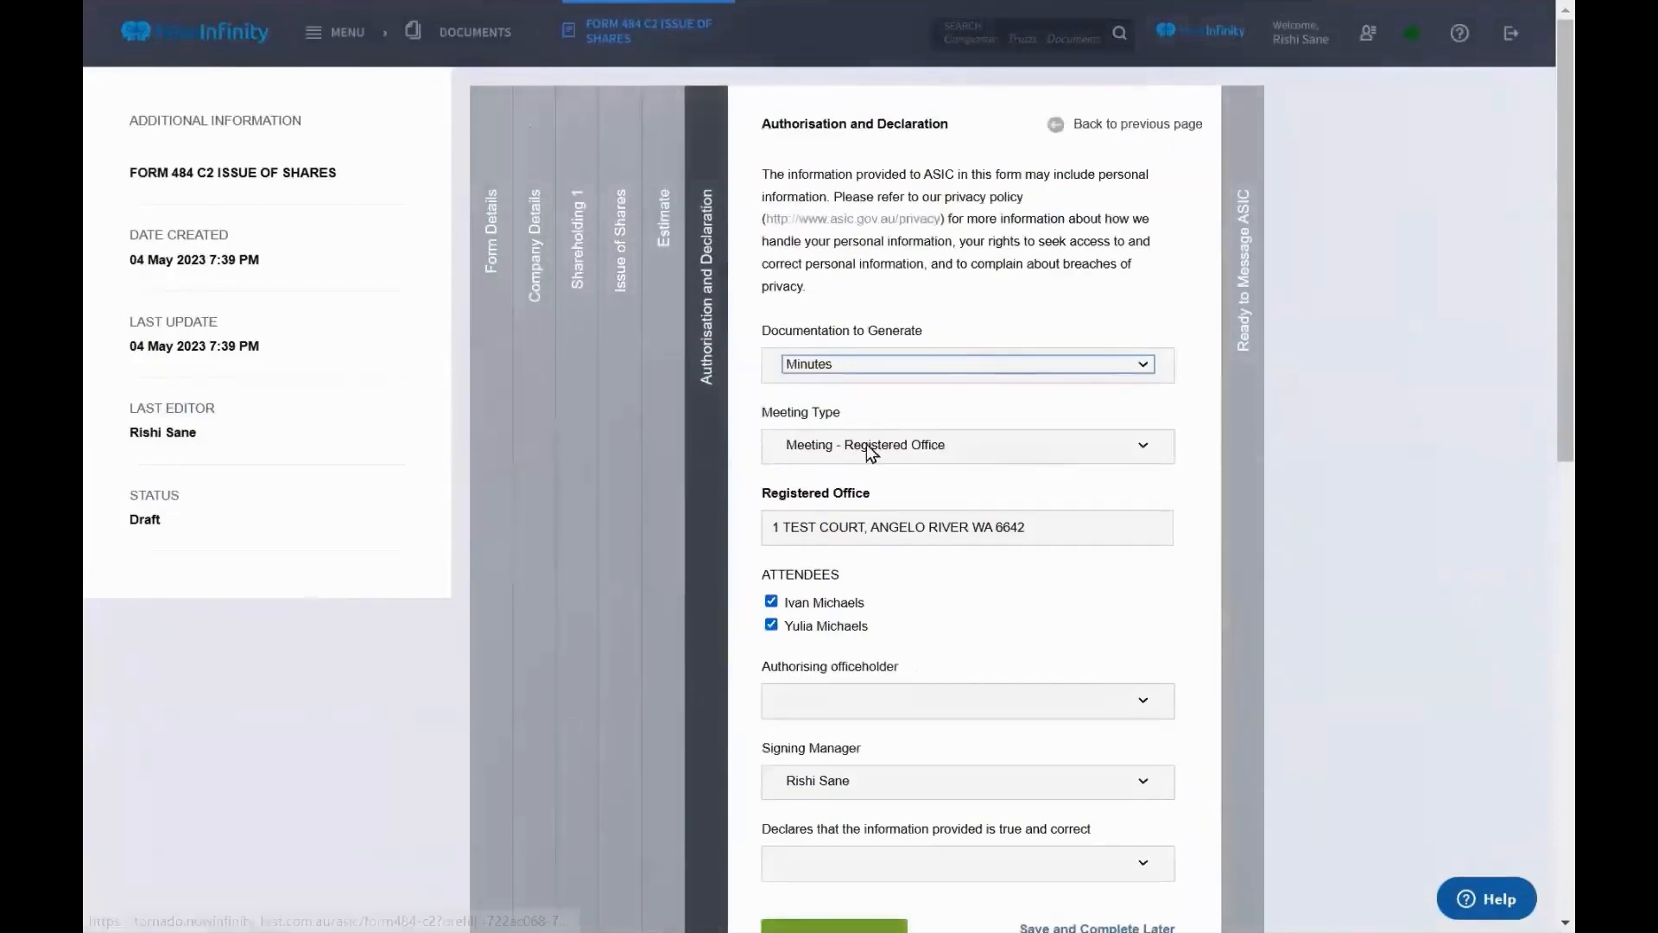
scroll(873, 440, down, 2)
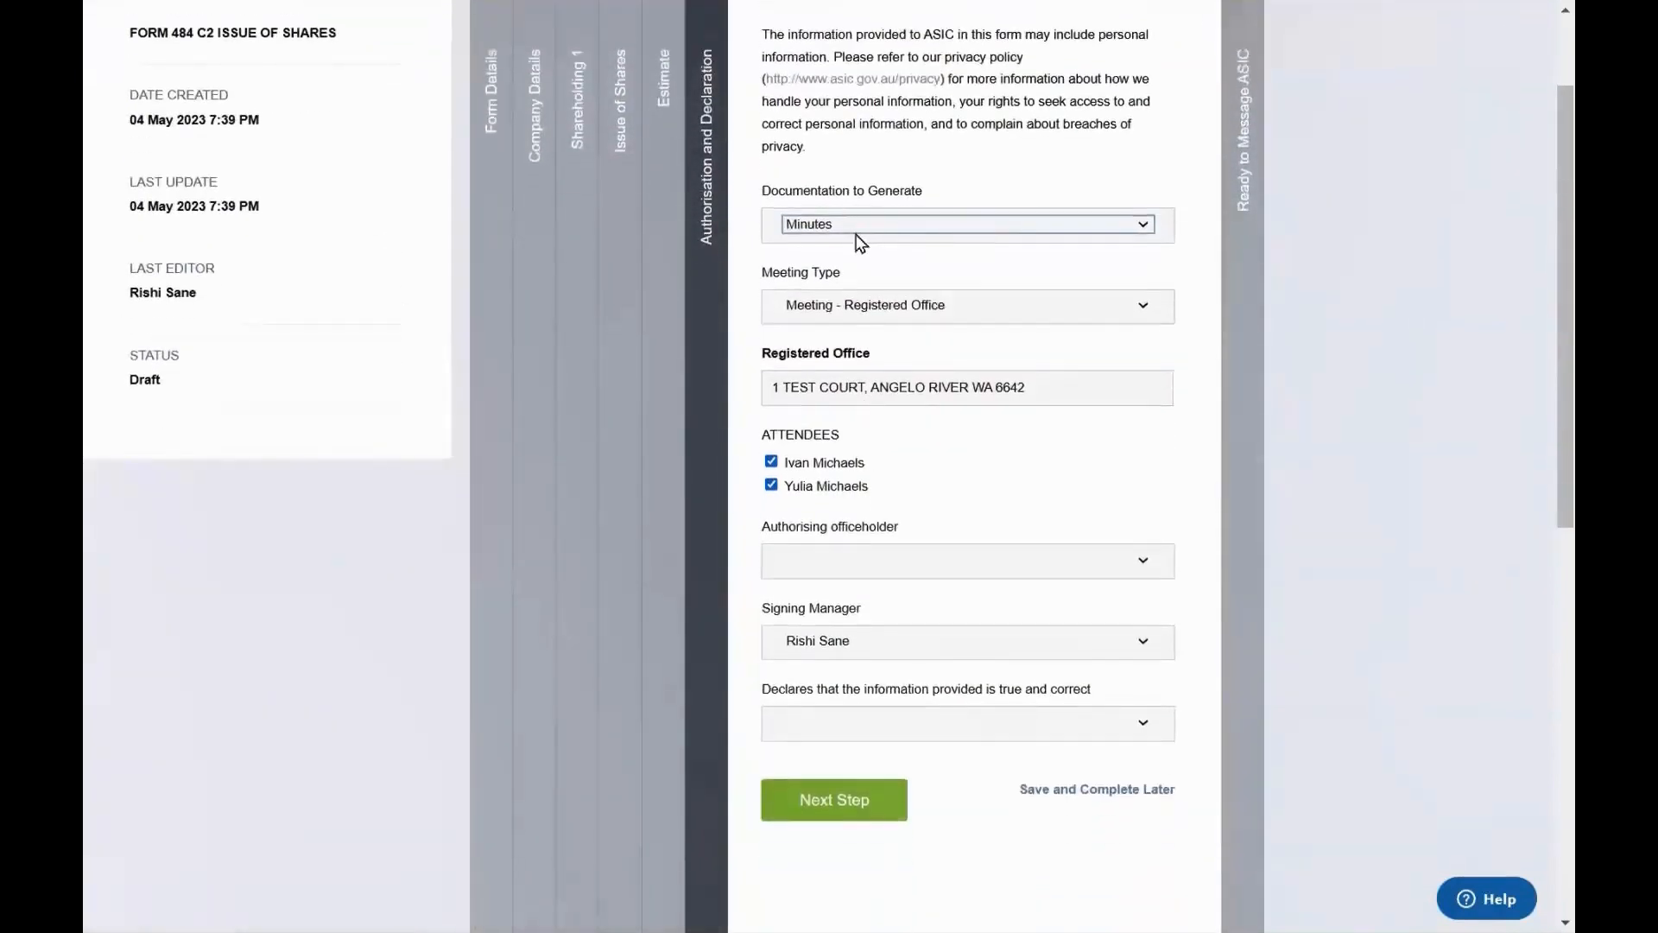
click(857, 227)
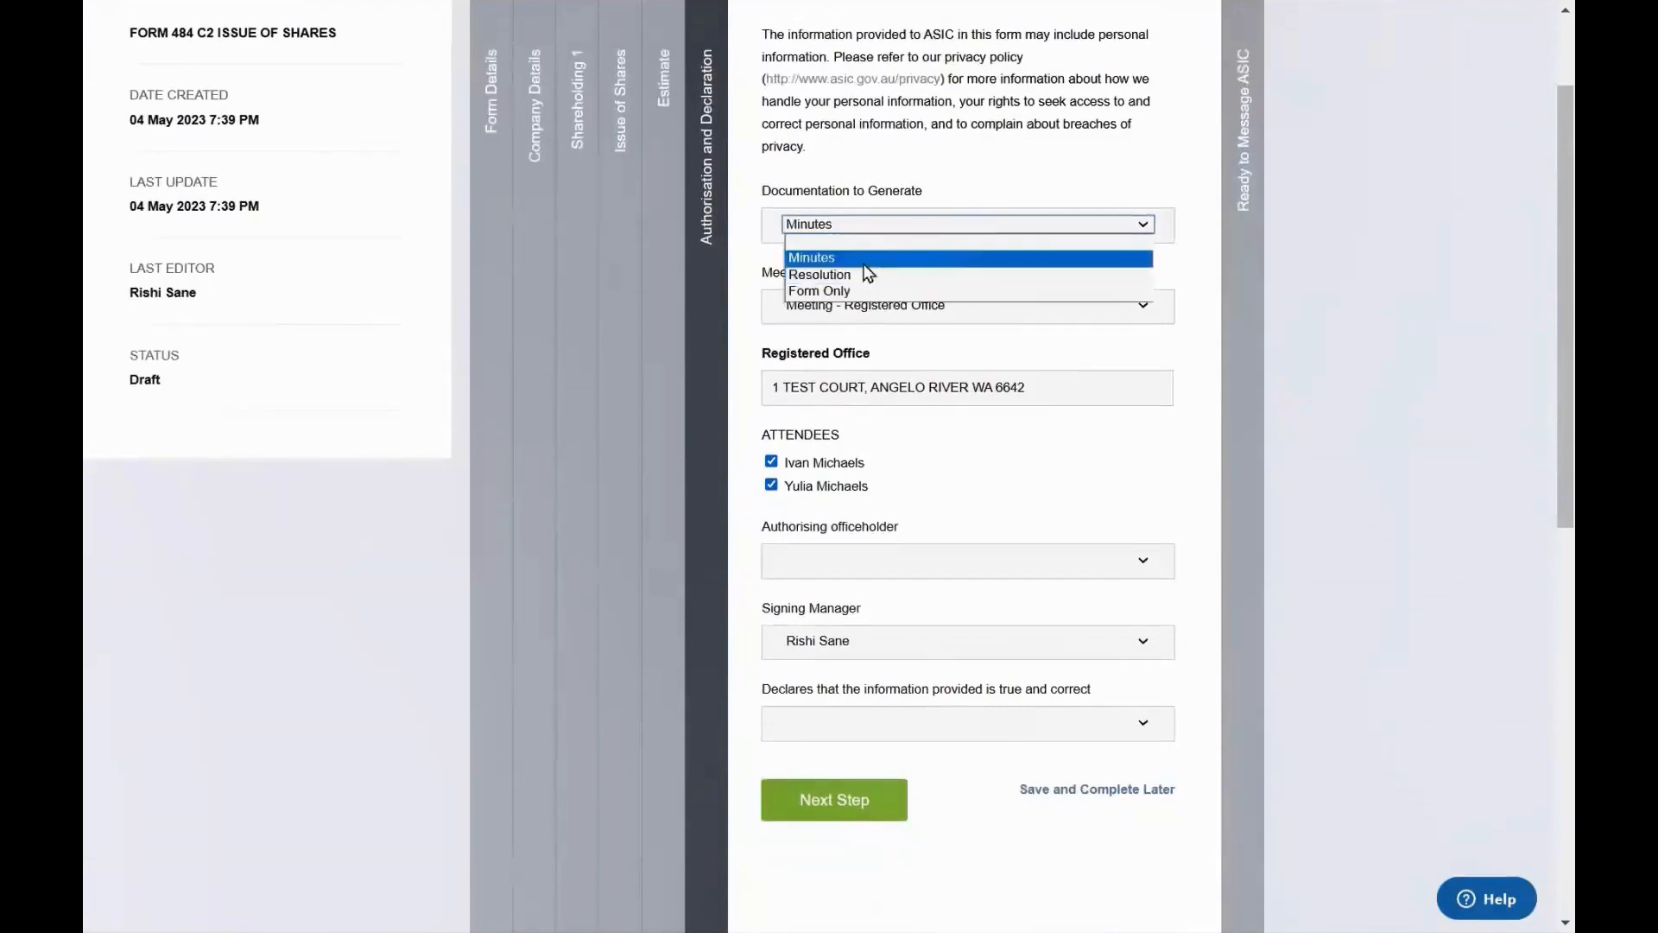
click(973, 349)
Make the director authorising officeholder, declare true and correct, and complete the form
scroll(972, 349, down, 2)
click(954, 411)
click(967, 413)
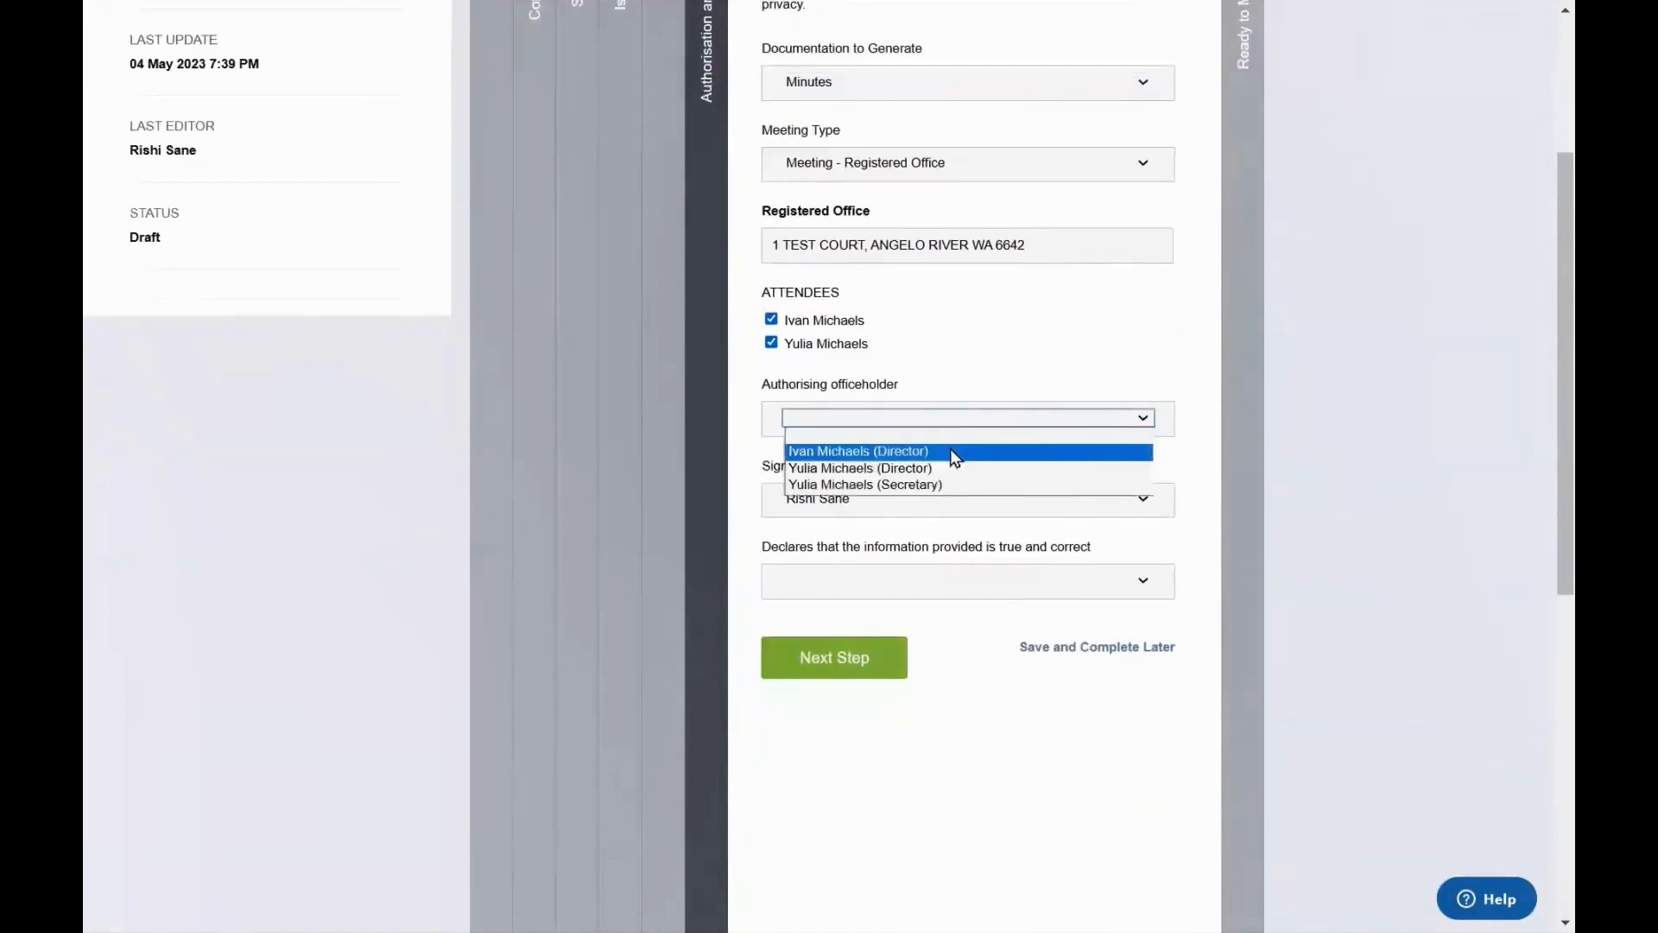
click(950, 449)
click(929, 458)
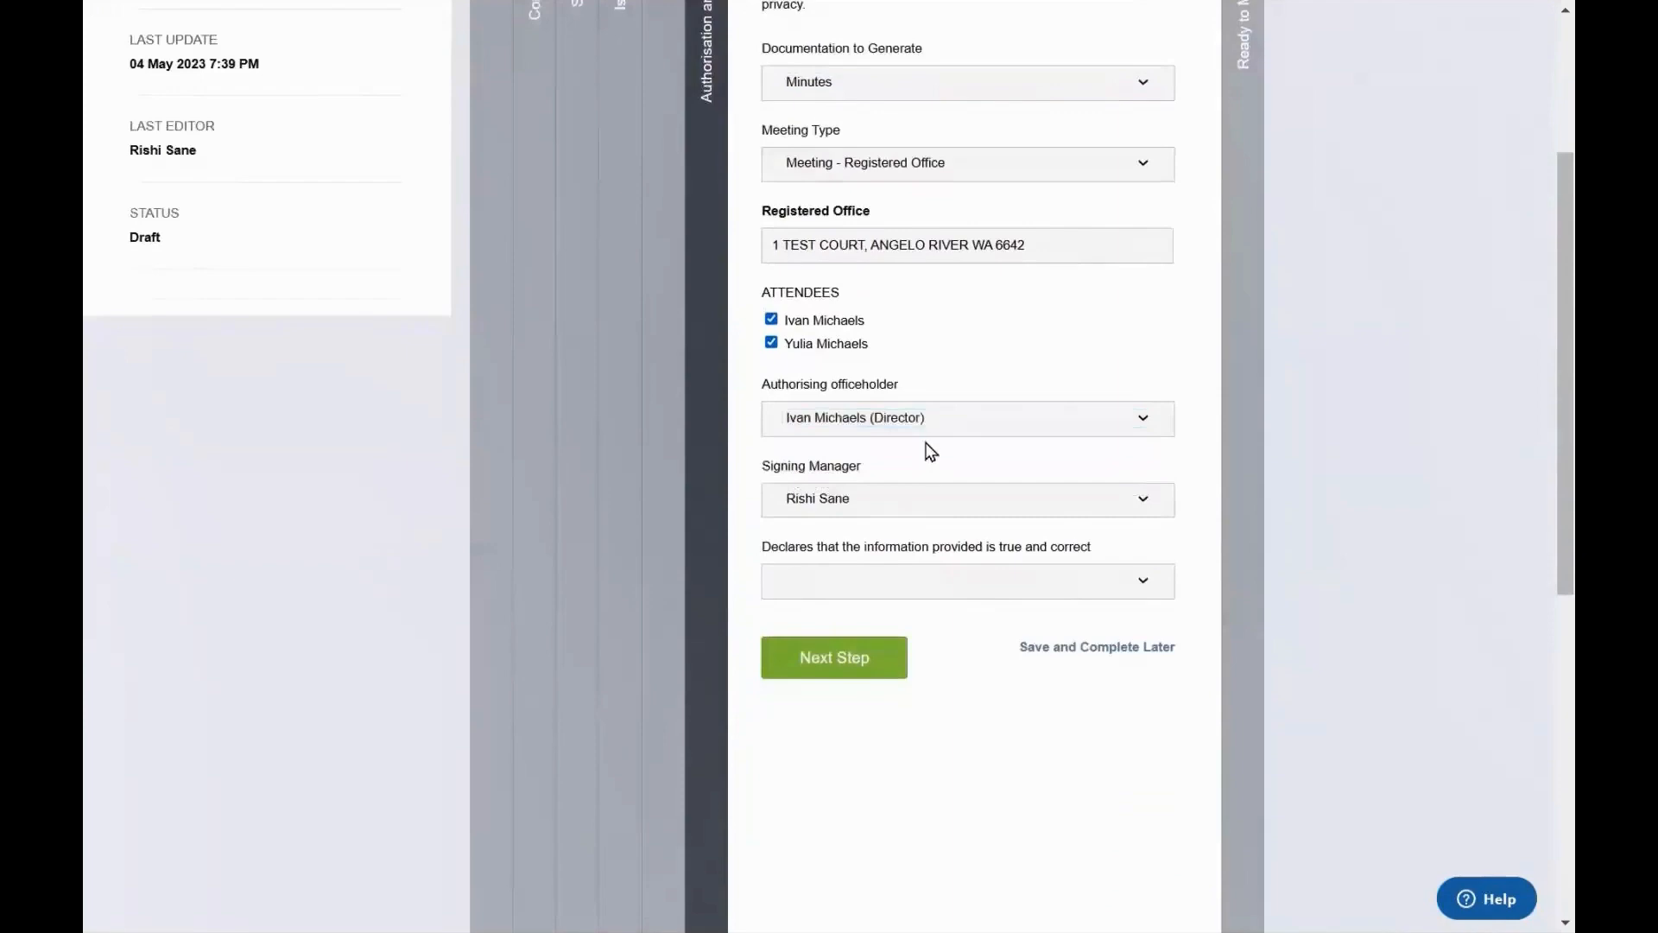
click(936, 580)
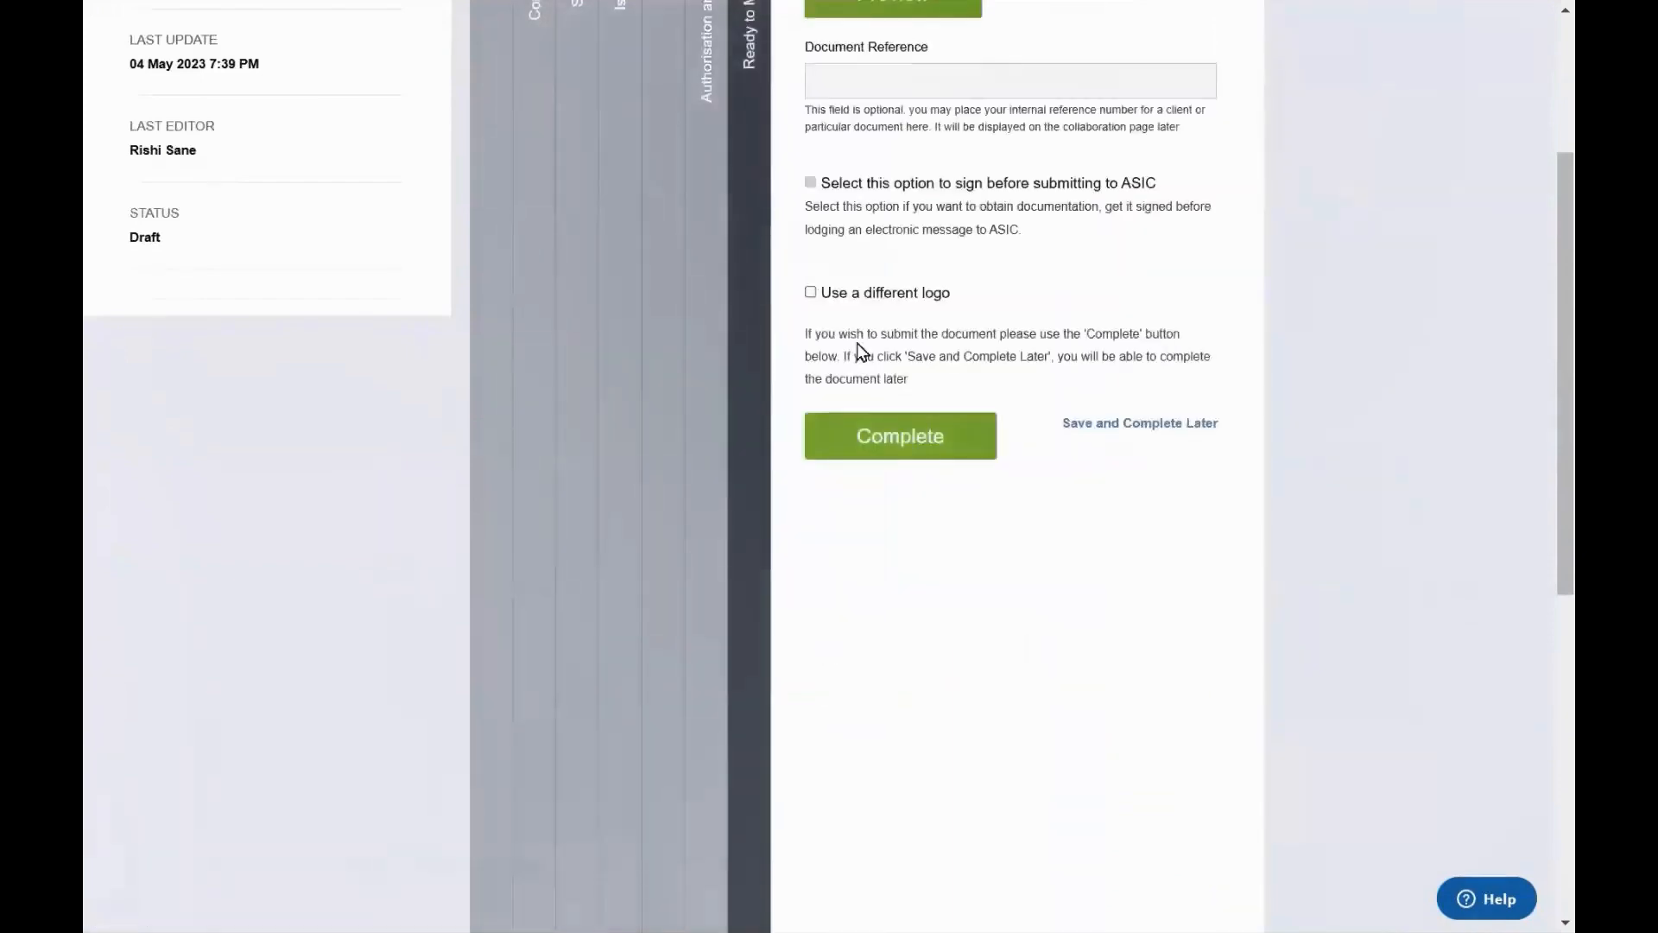
scroll(858, 352, up, 2)
click(905, 656)
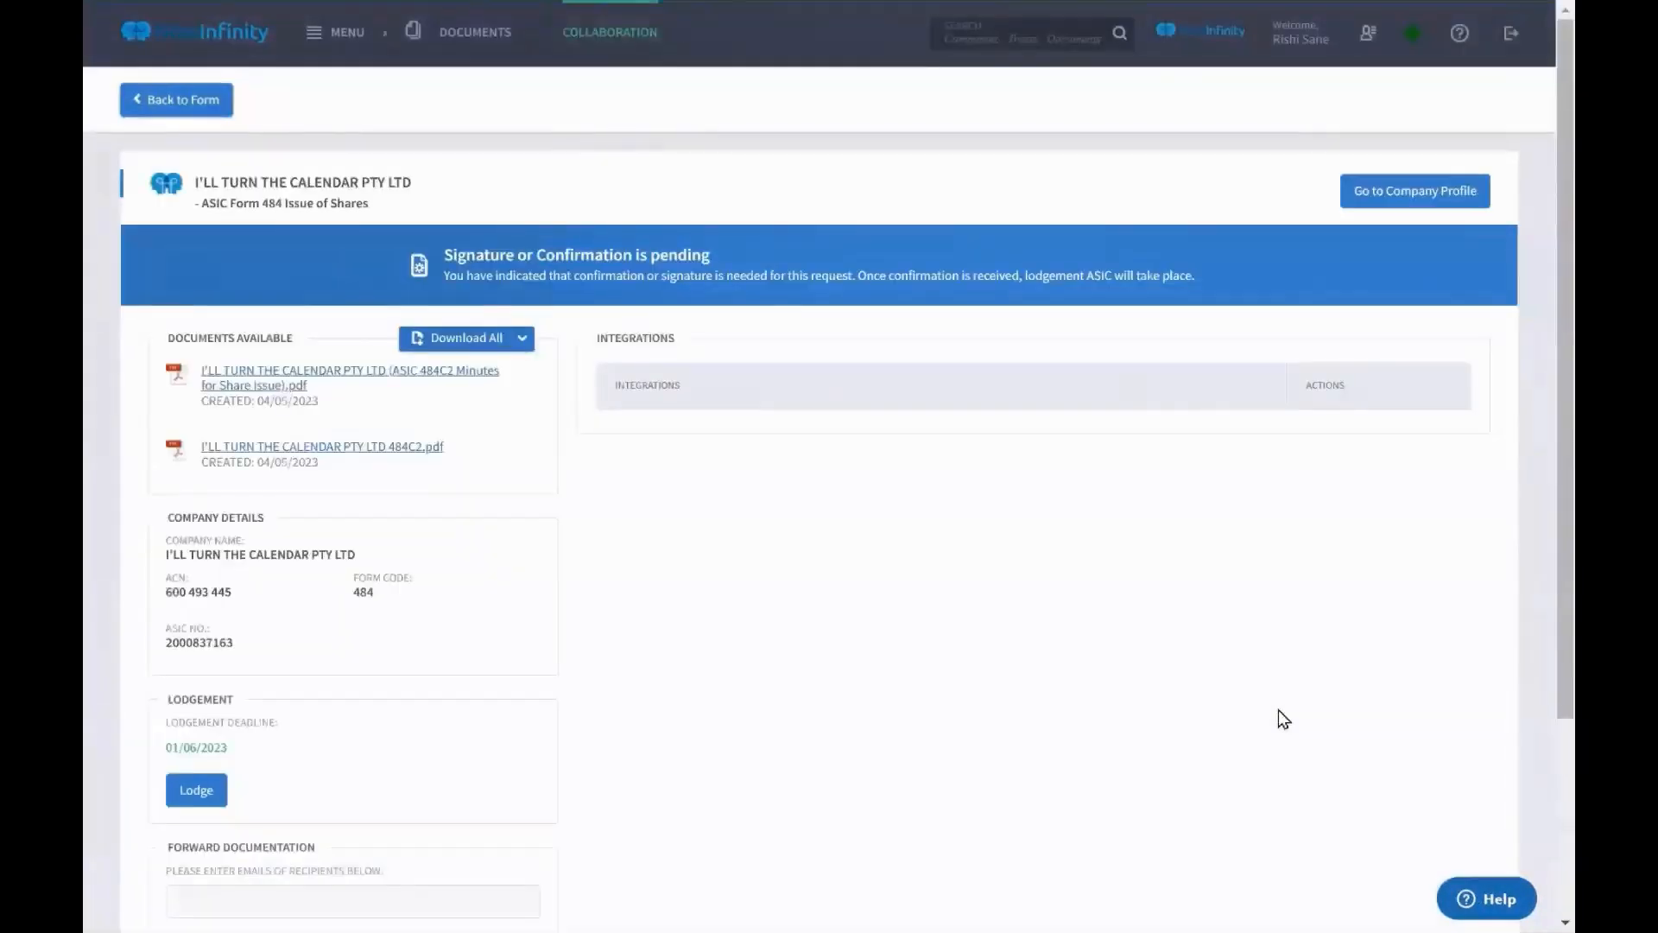
Review the three signatories' electronic signing details, then return to the company profile's share forms
click(783, 445)
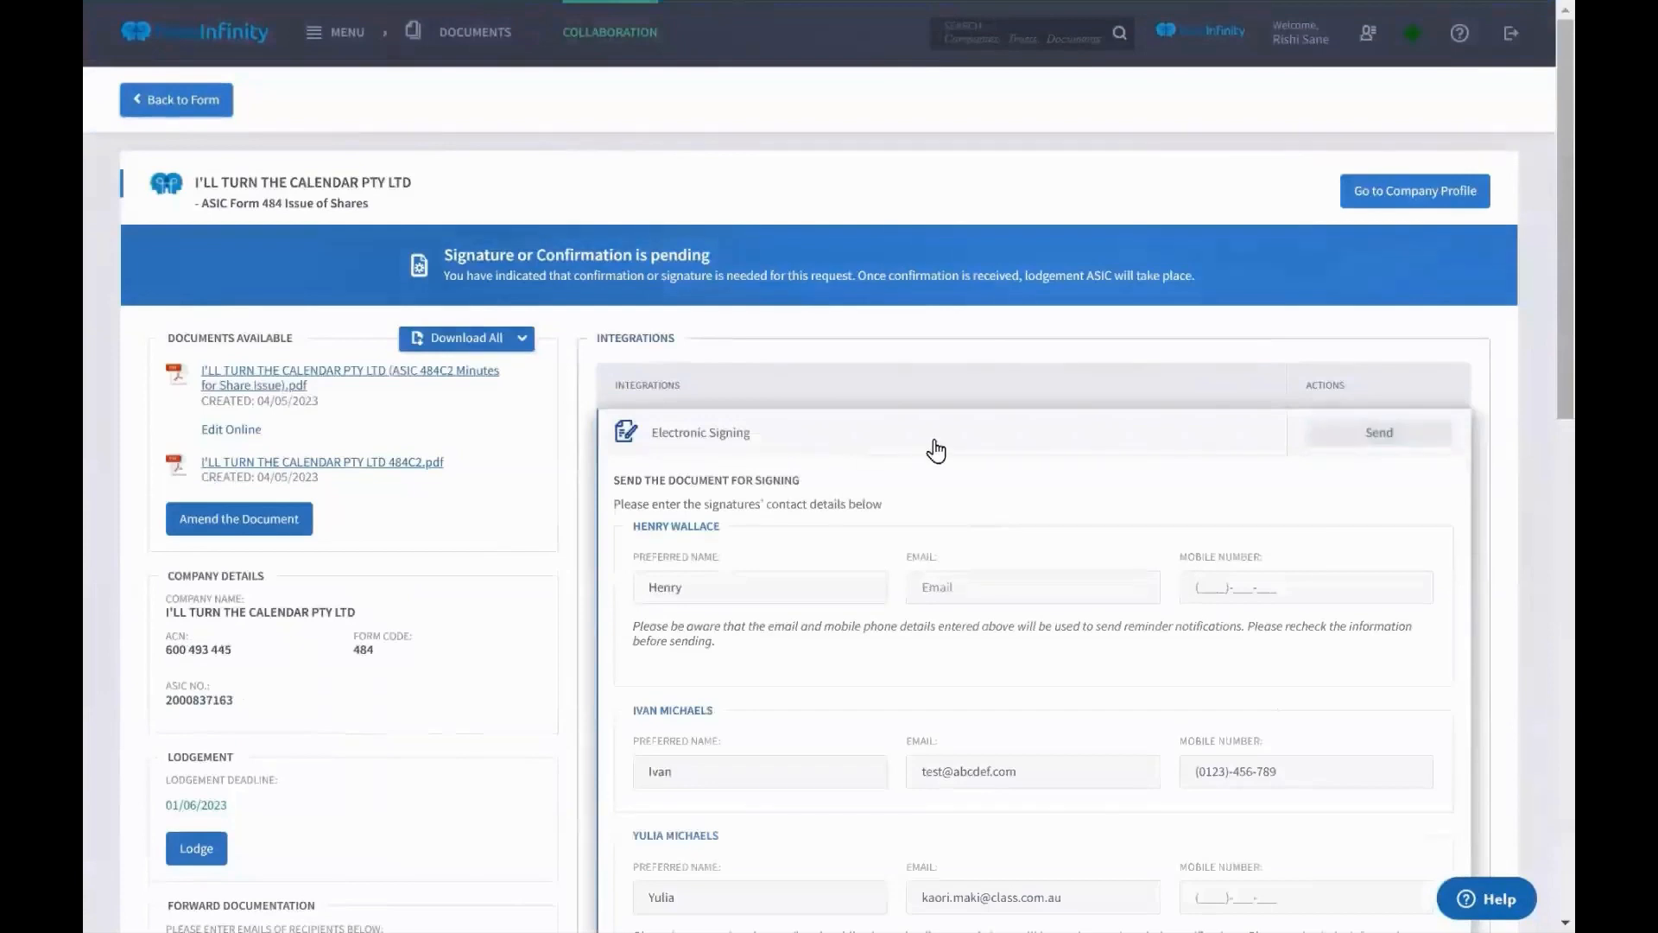
scroll(936, 450, down, 1)
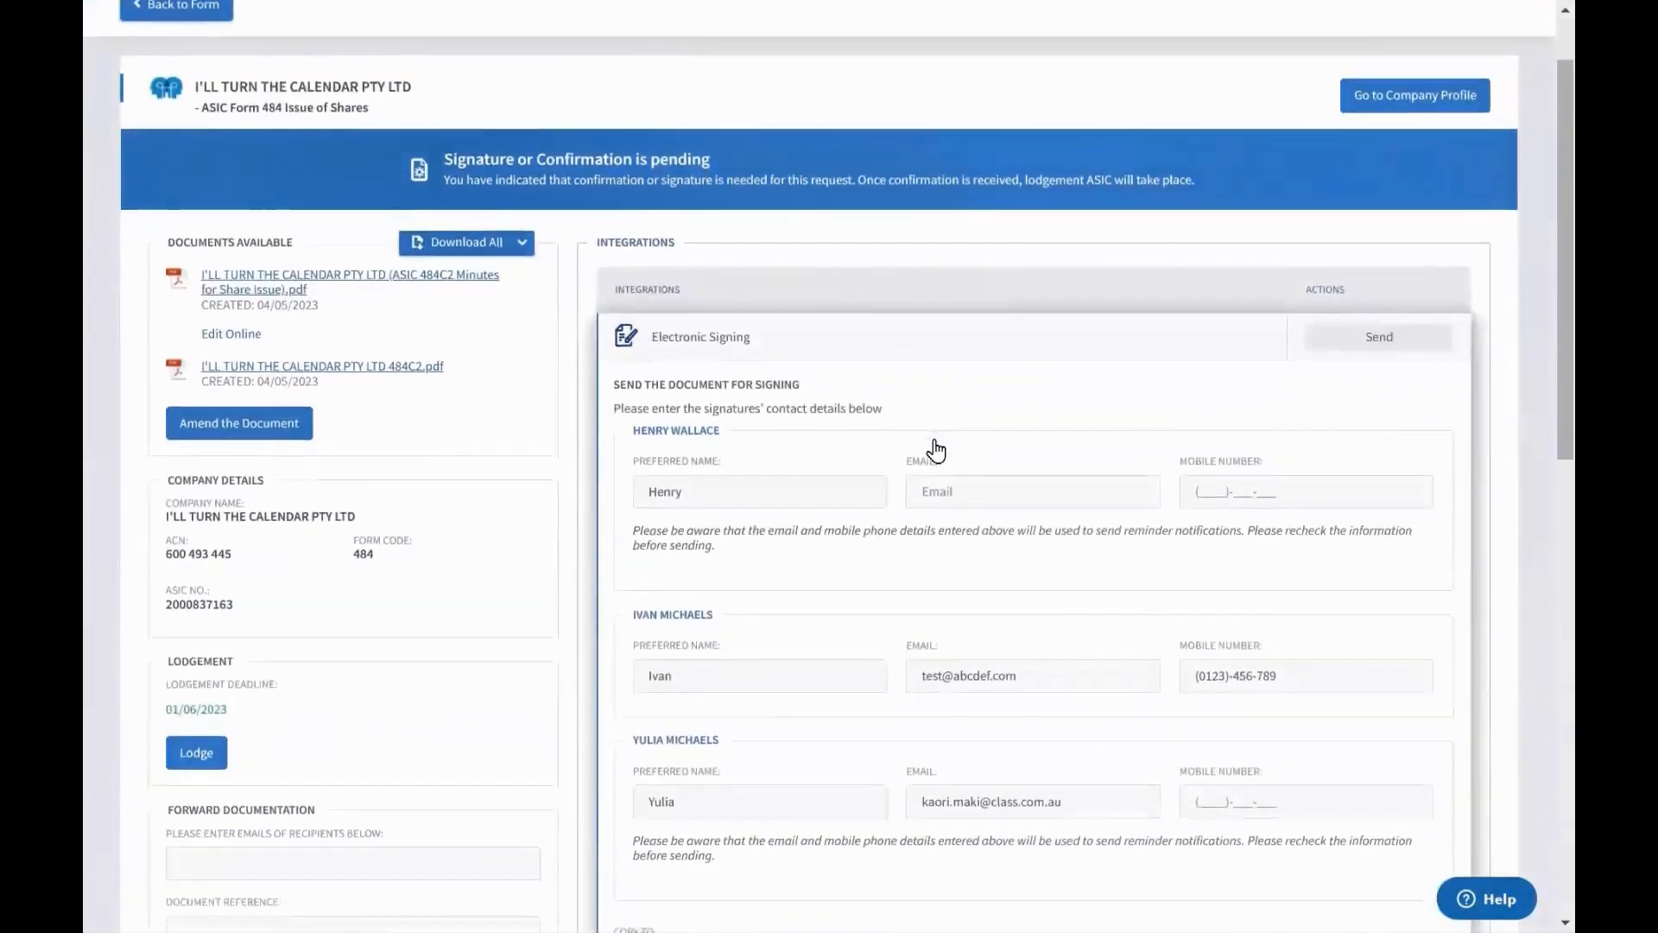
scroll(937, 449, down, 1)
scroll(936, 448, up, 3)
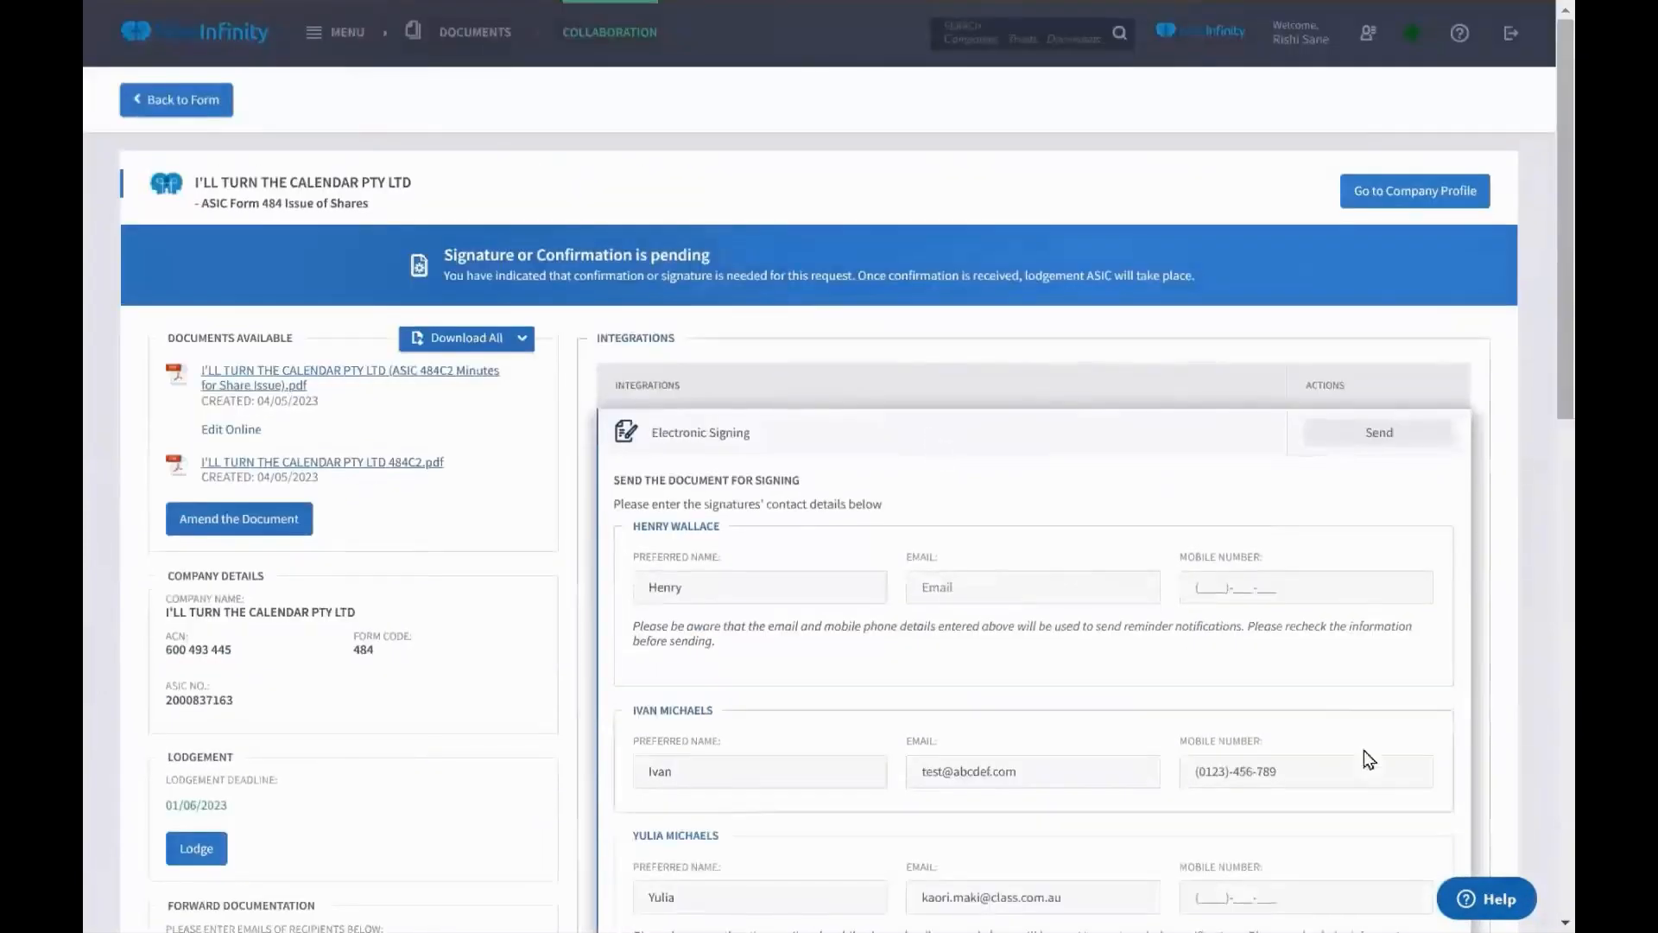
click(1401, 207)
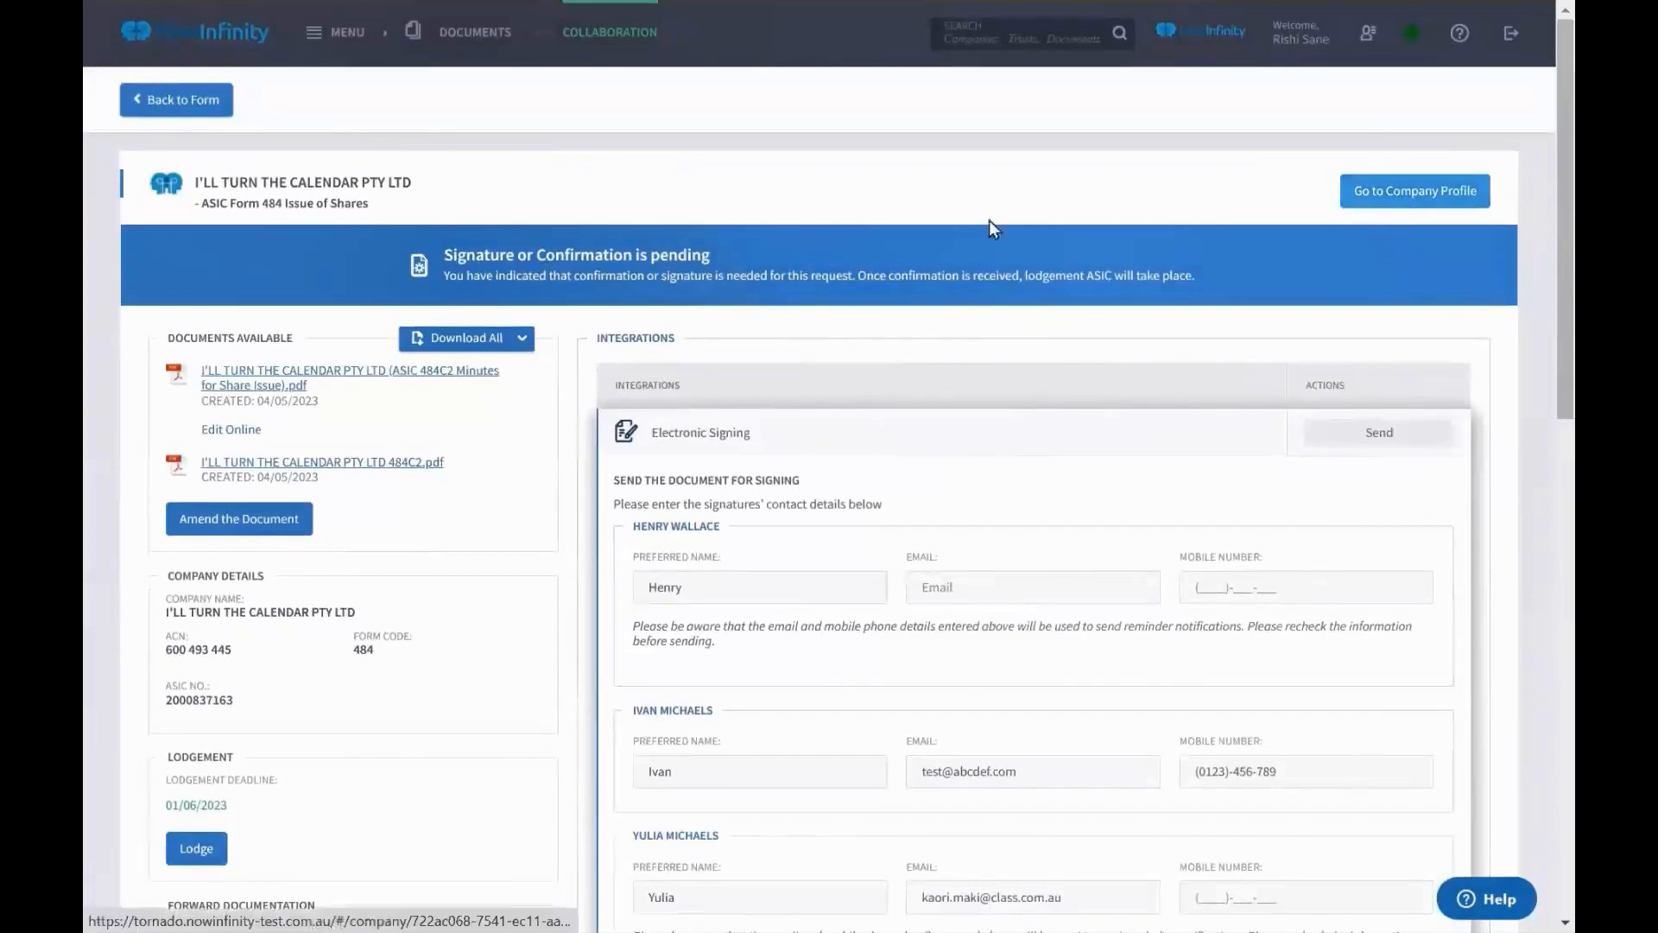
click(919, 204)
Start a Form 484C3 transfer of shares draft after confirming the registry is correct
click(923, 235)
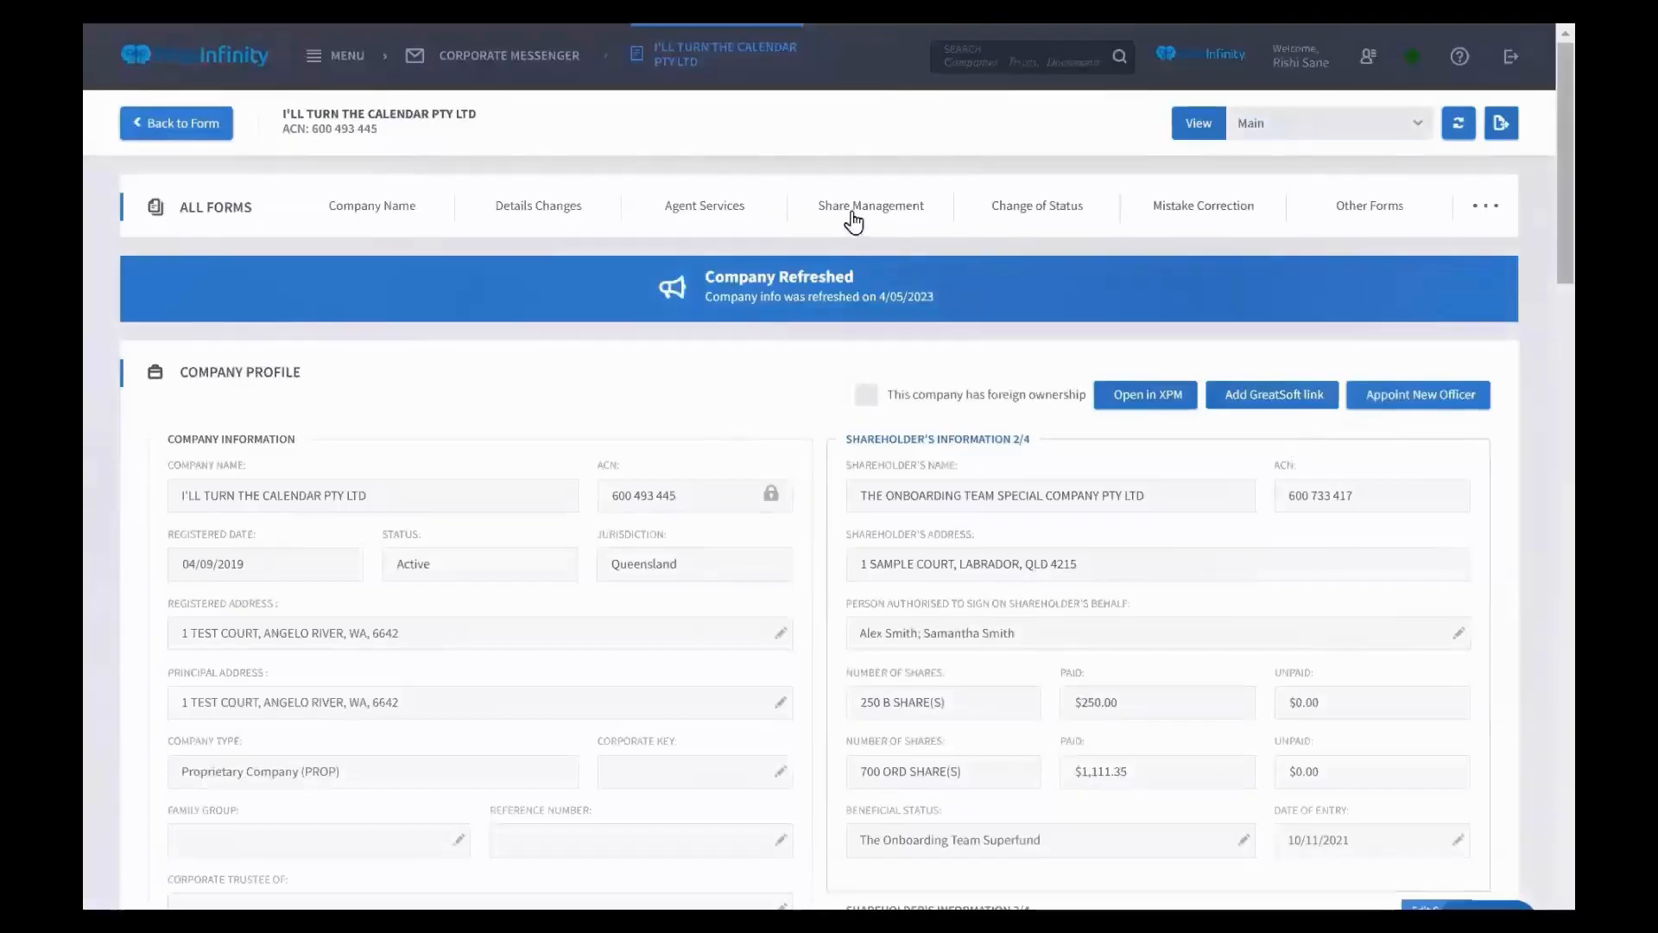
click(854, 198)
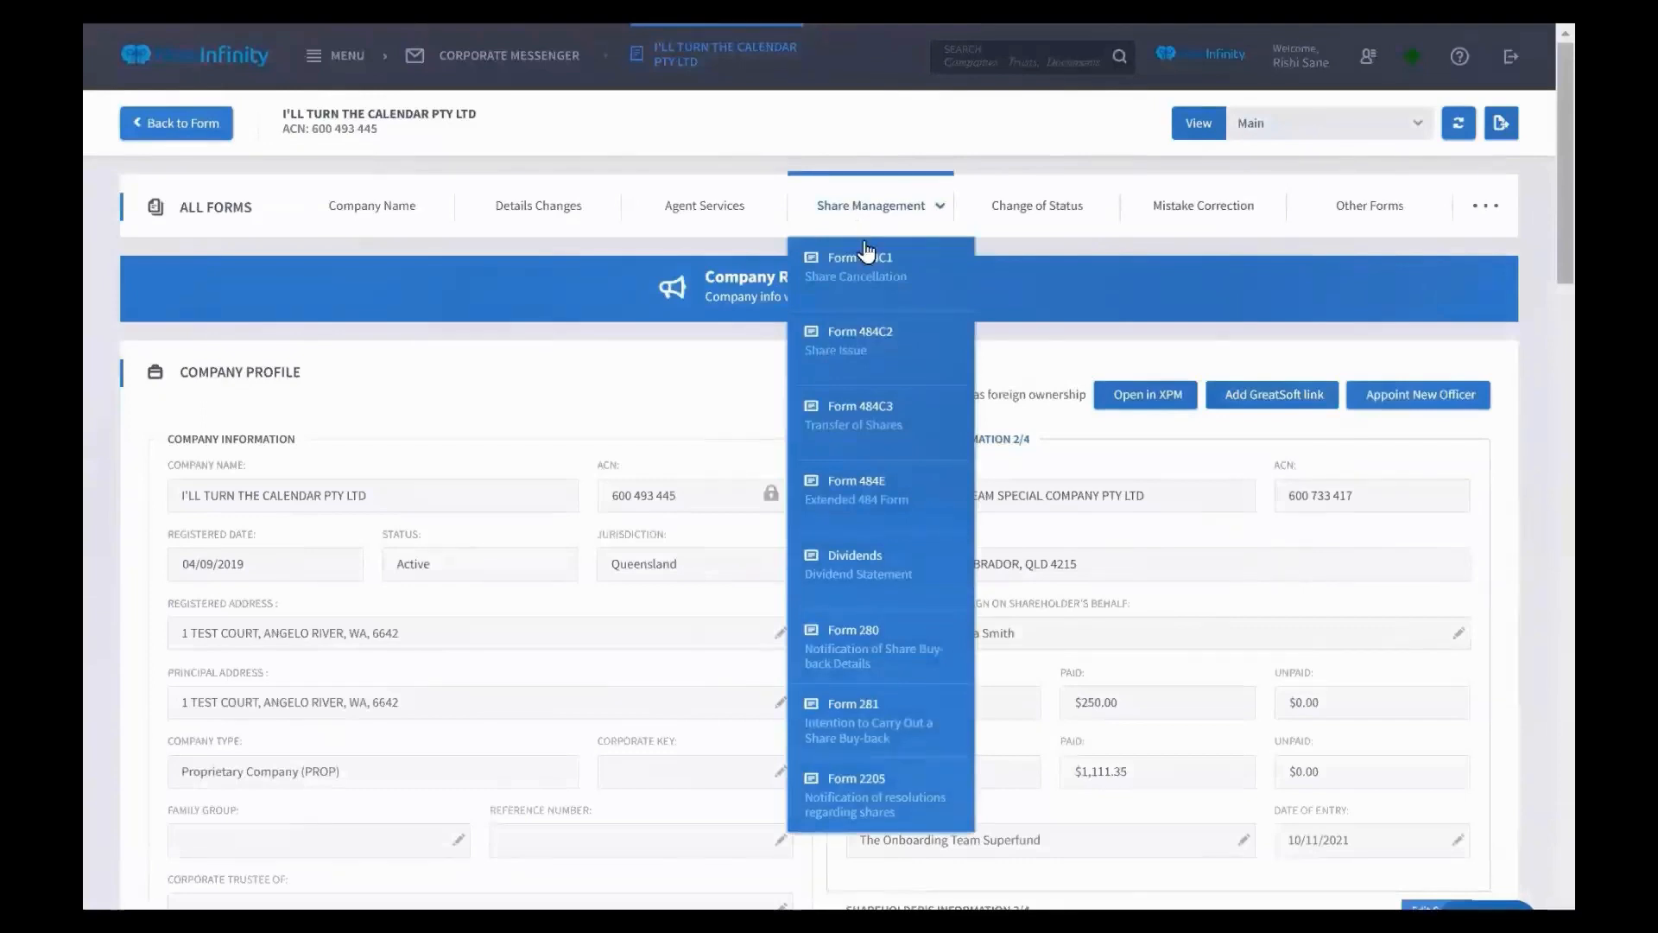
mouse_move(857, 232)
click(930, 426)
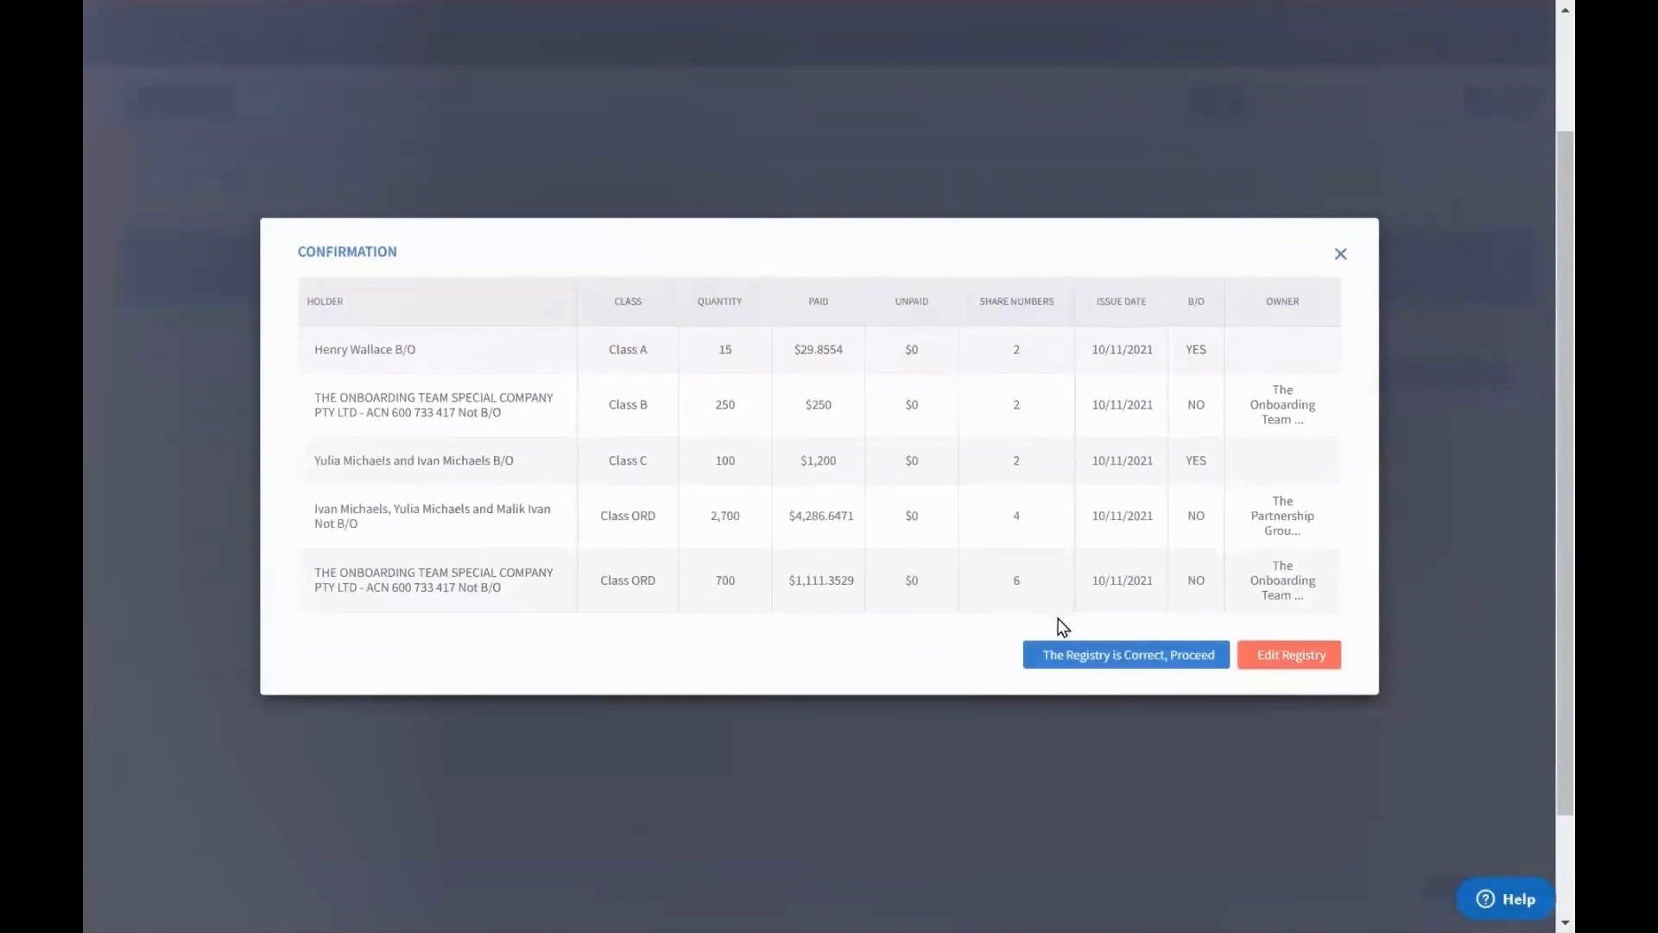
click(1064, 658)
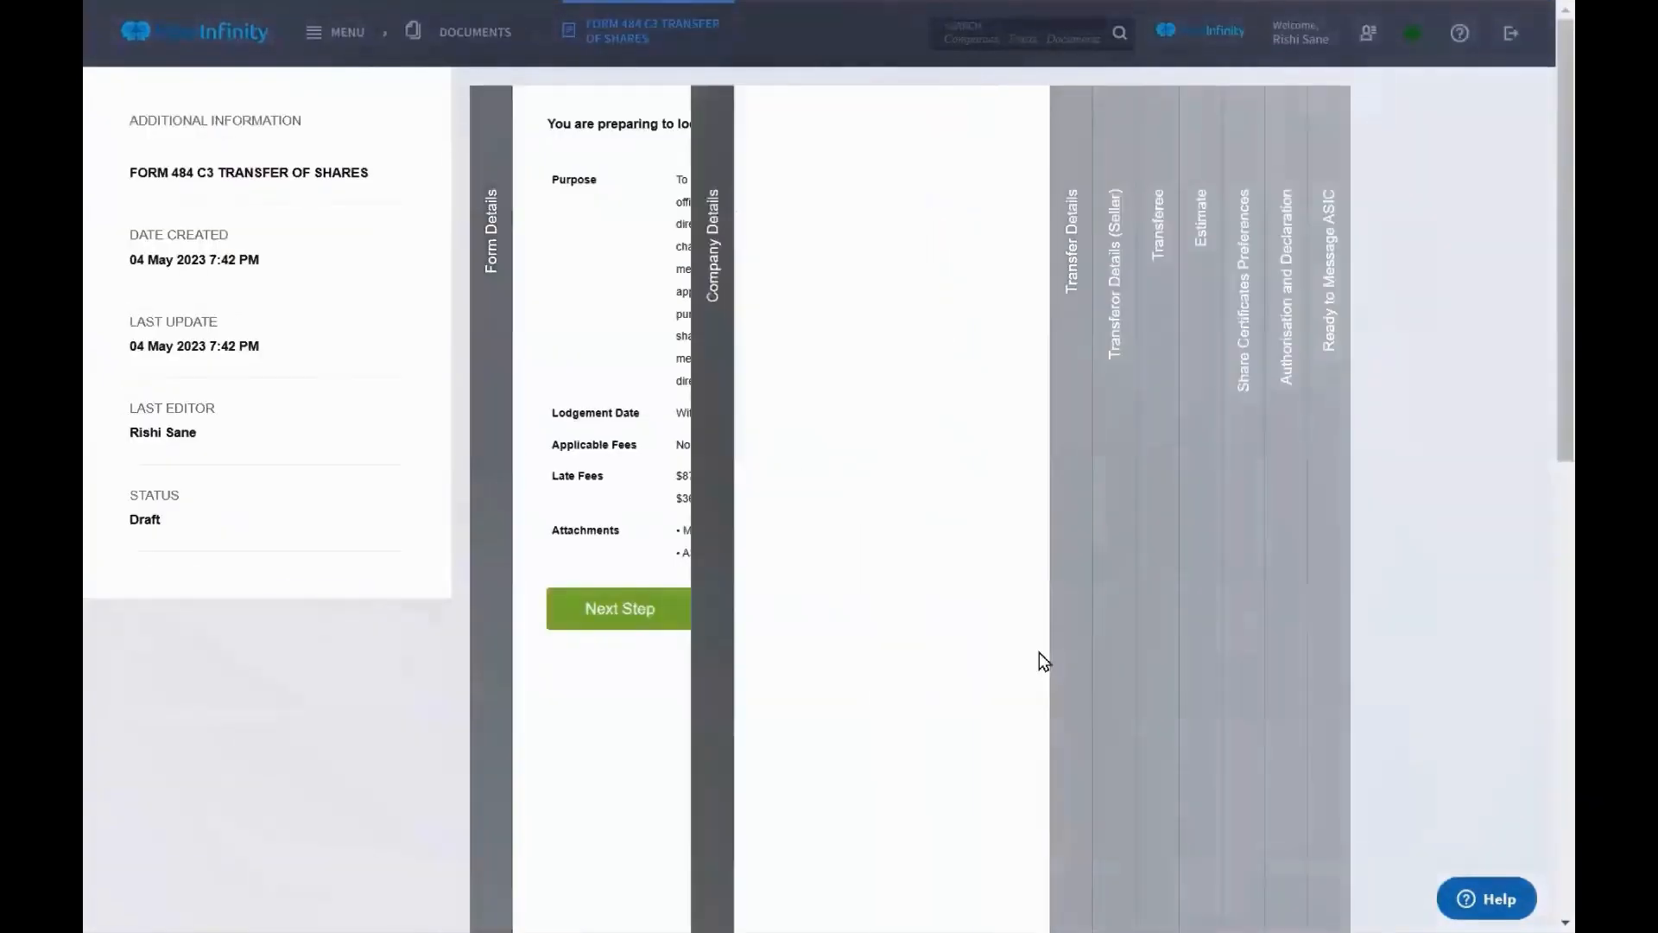
Correct the share transfer date to 04/03/2023 and continue to the seller details
click(1065, 596)
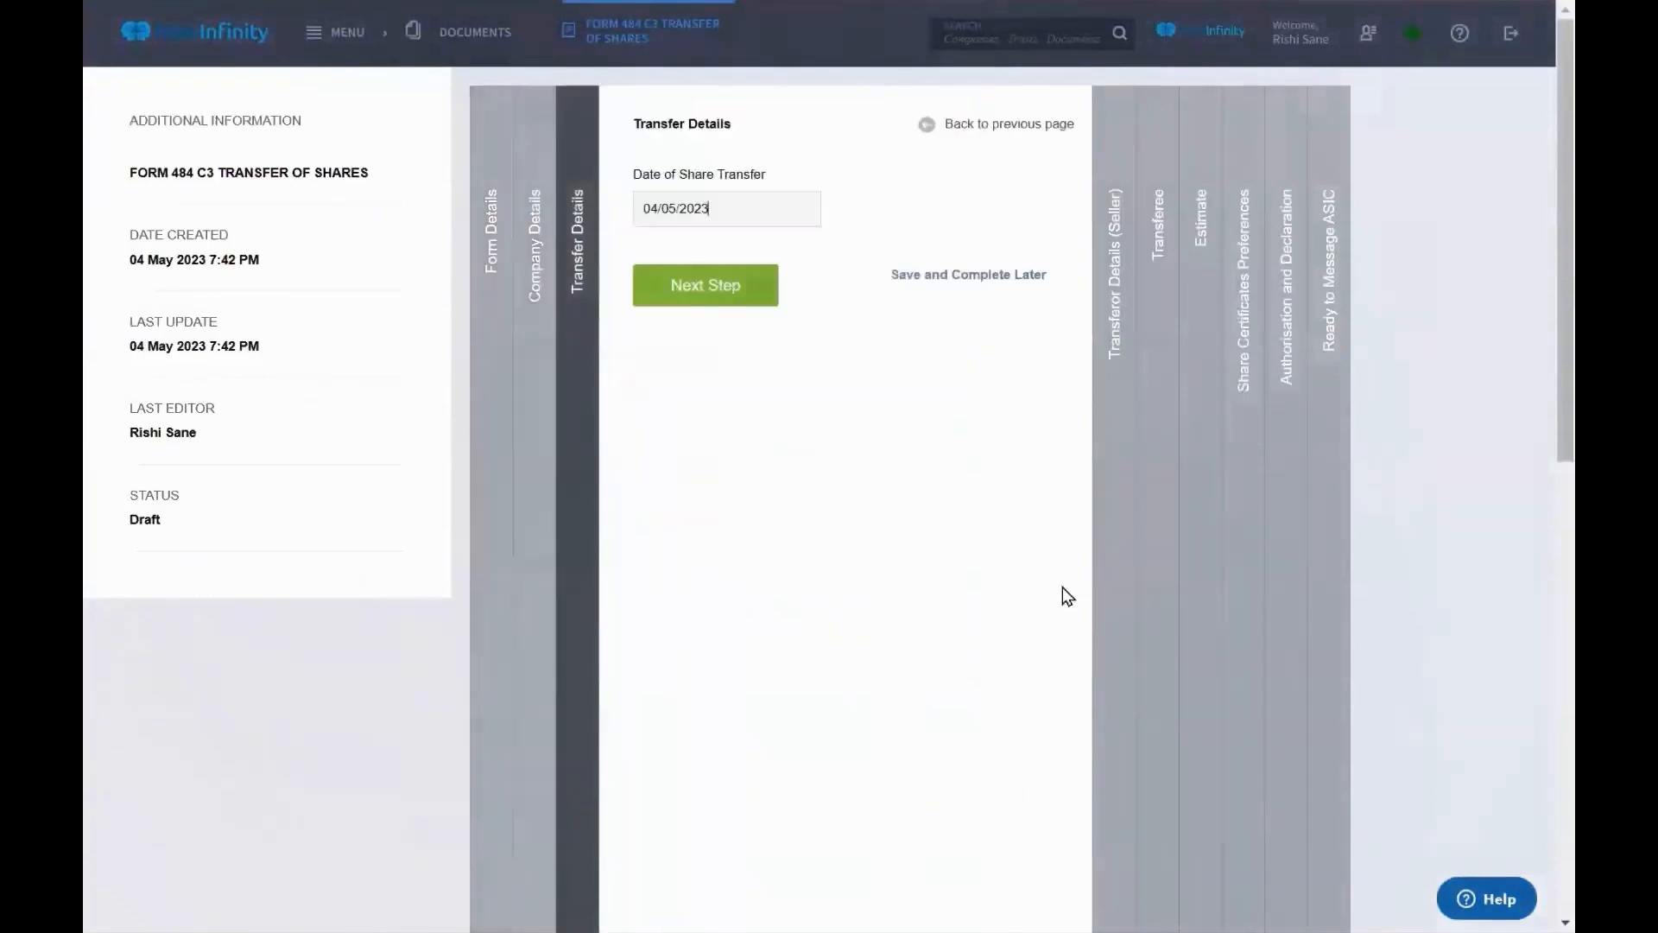
click(680, 210)
key(BackSpace)
text(3)
click(707, 285)
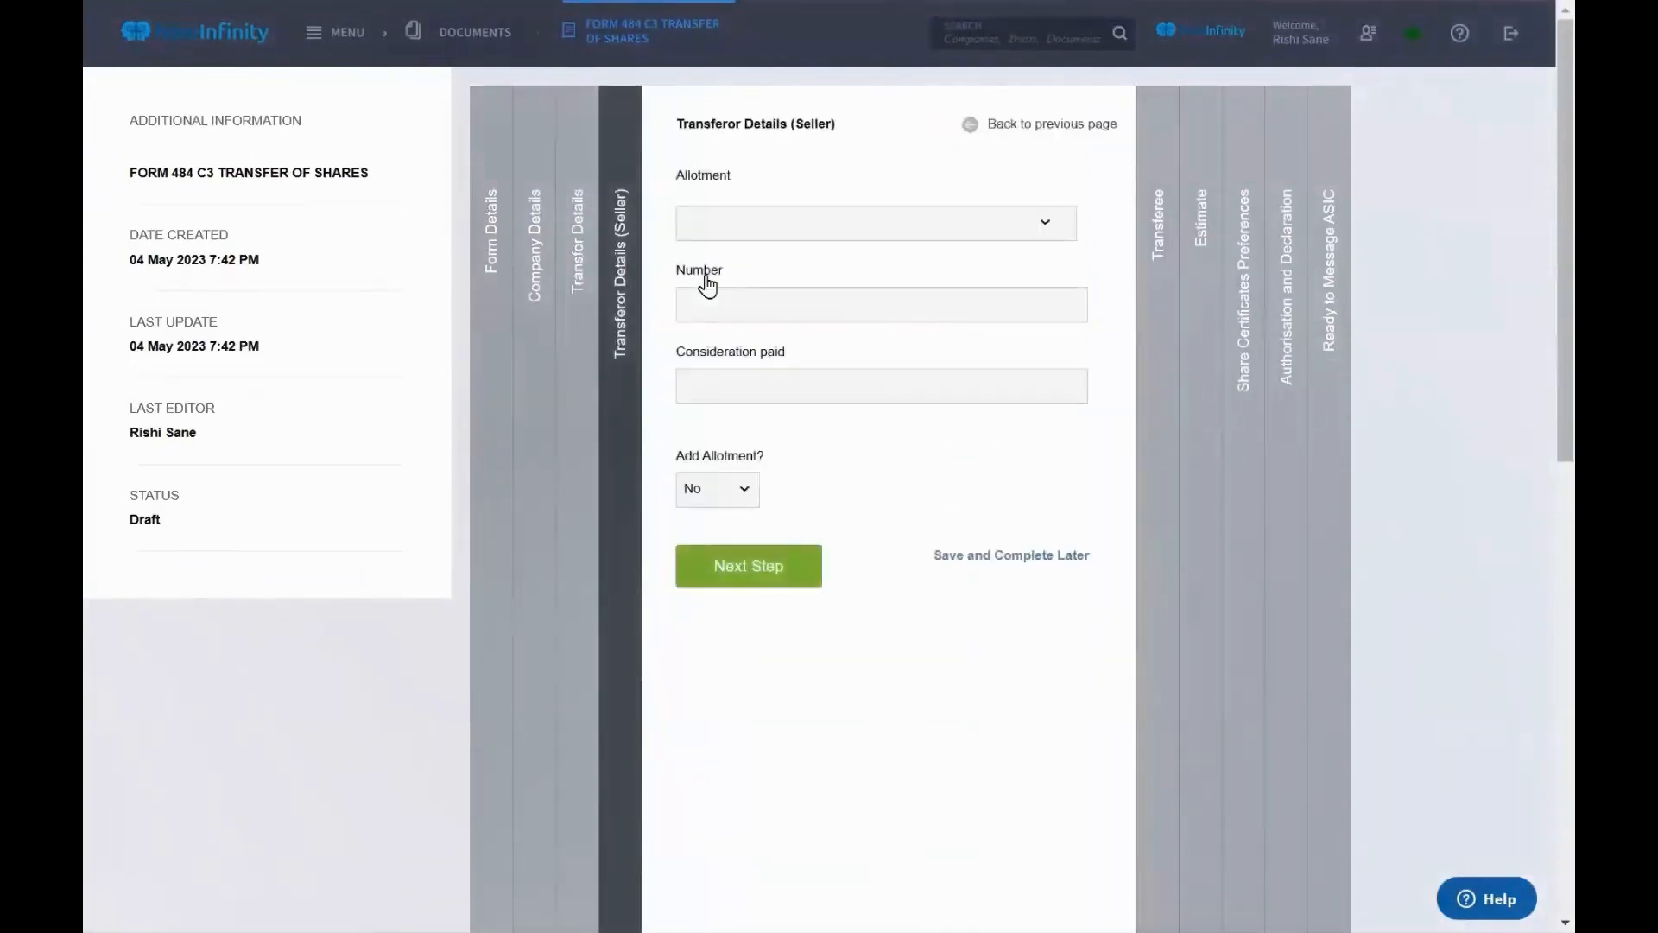
Transfer 10 shares from the 15 class A allotment for a consideration of 200
click(724, 222)
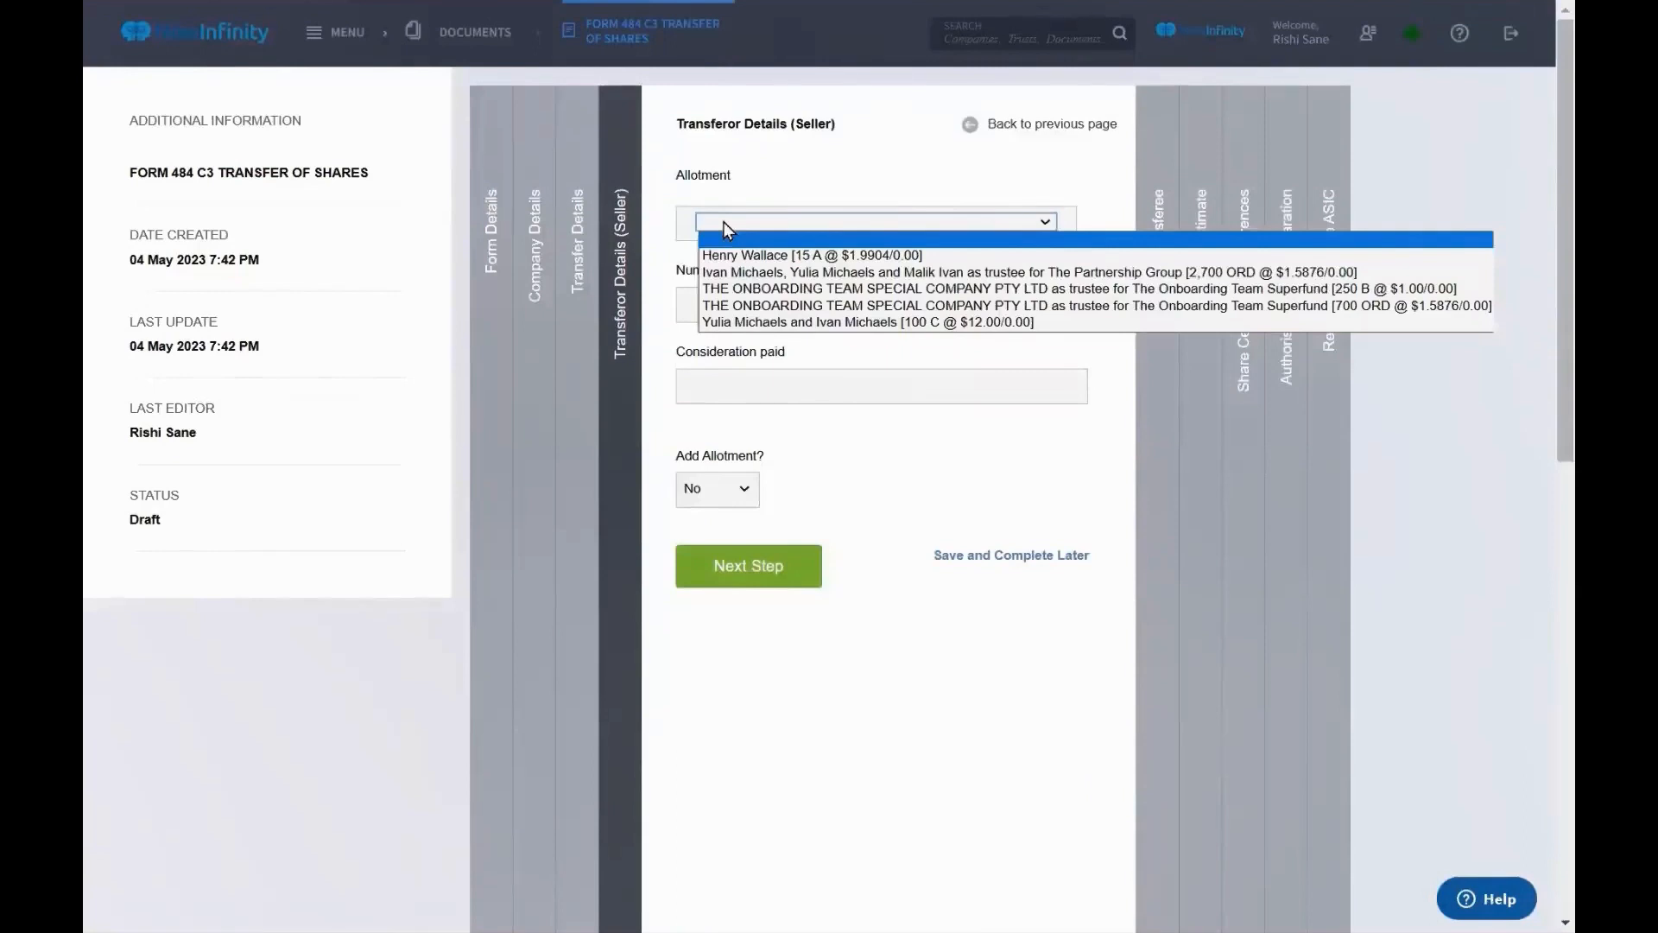
click(782, 255)
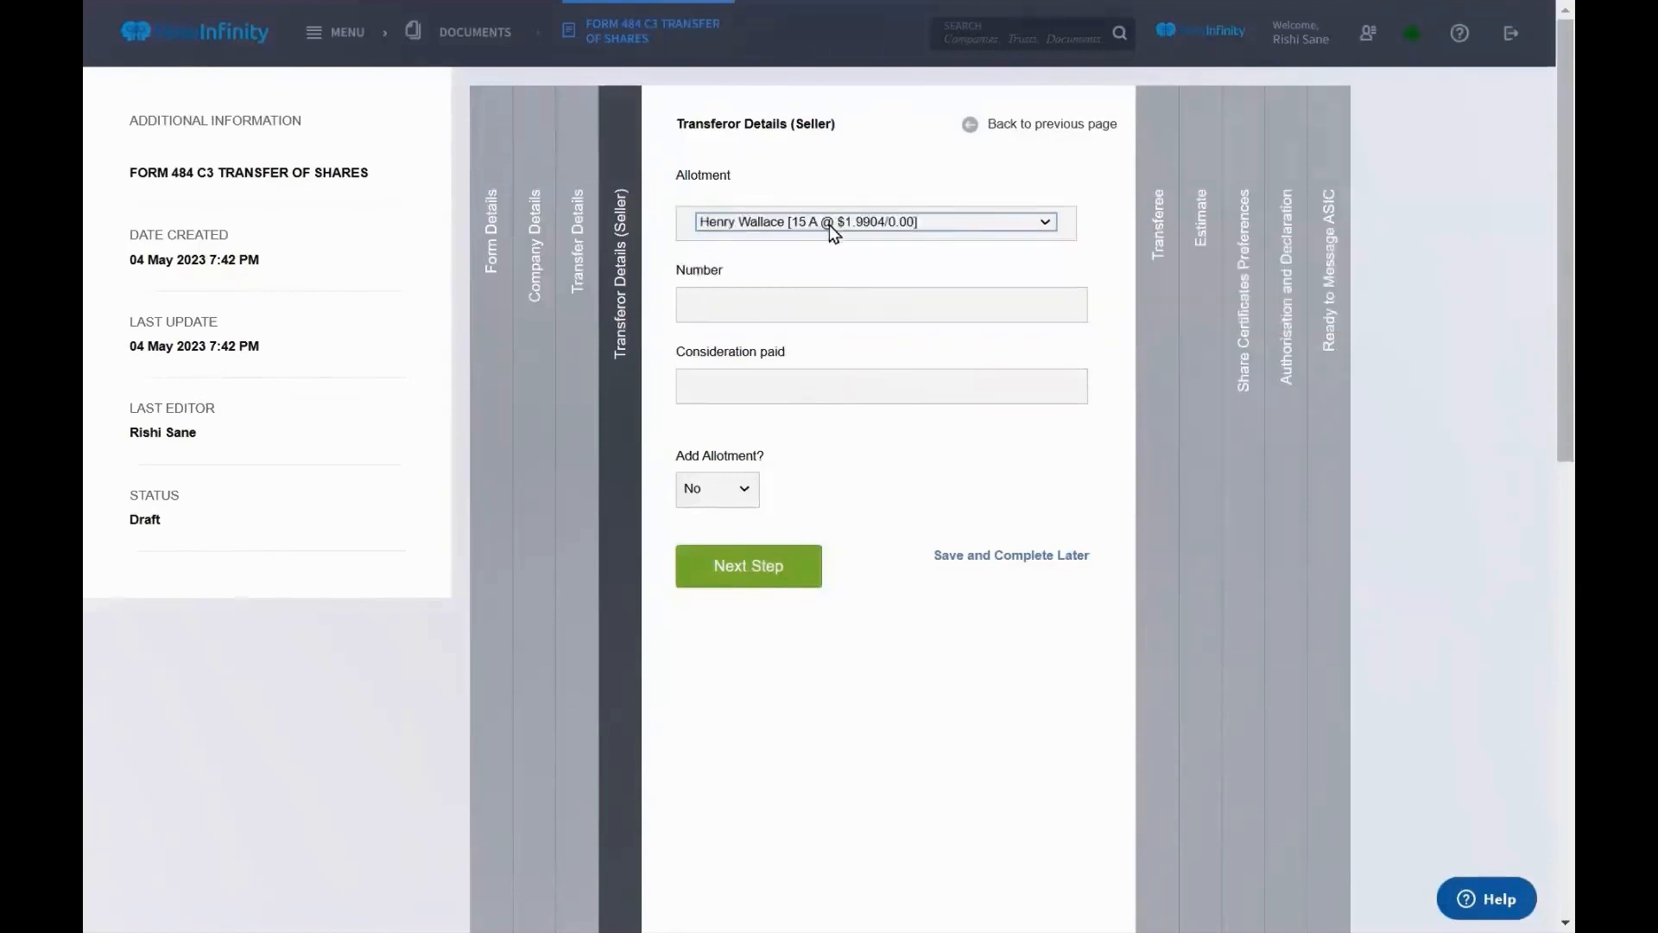
click(812, 300)
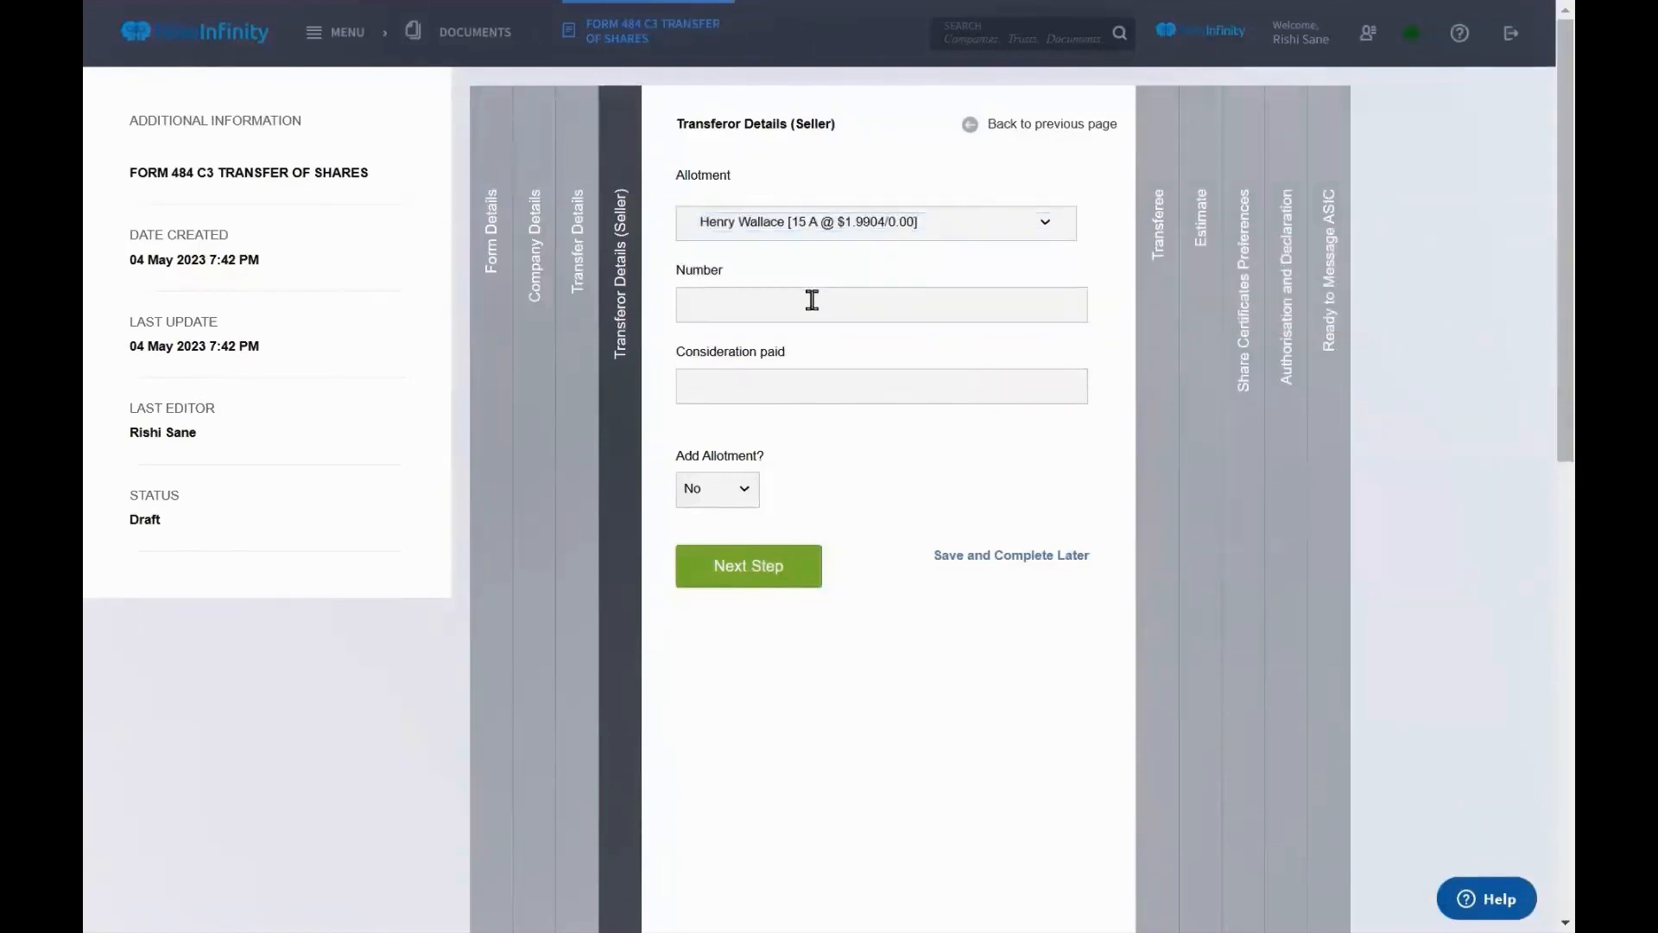
text(10)
click(805, 388)
key(ctrl+a)
key(BackSpace)
text(200)
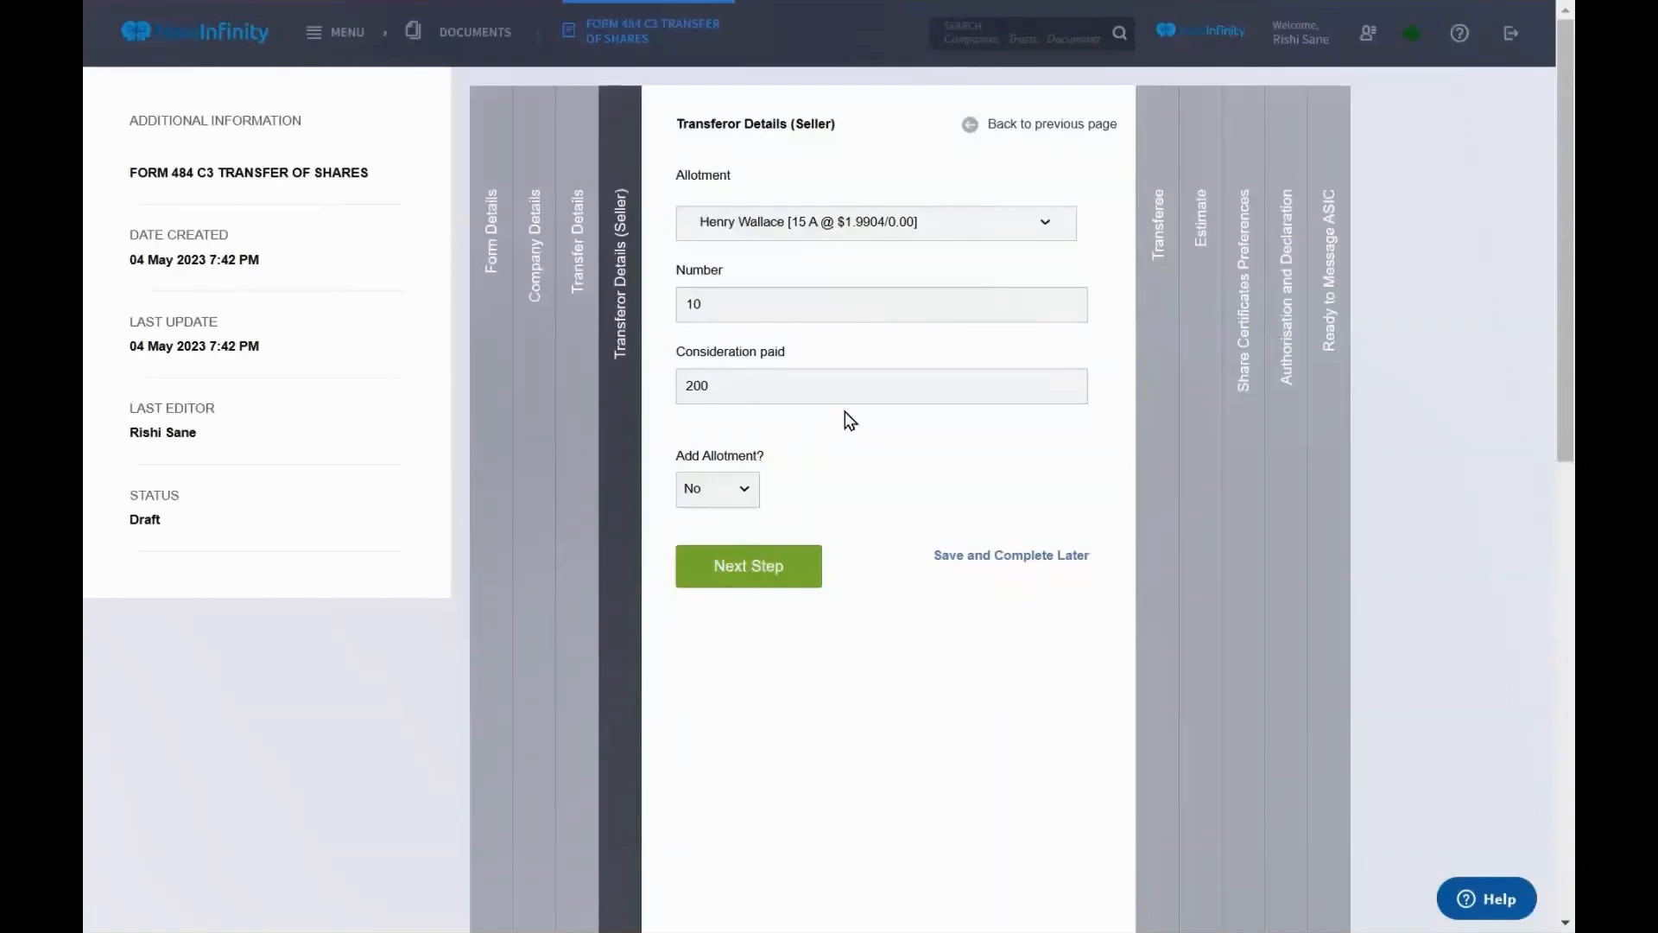
Advance Form 484 C3 from the seller's details to the Transferee Details step
click(1143, 418)
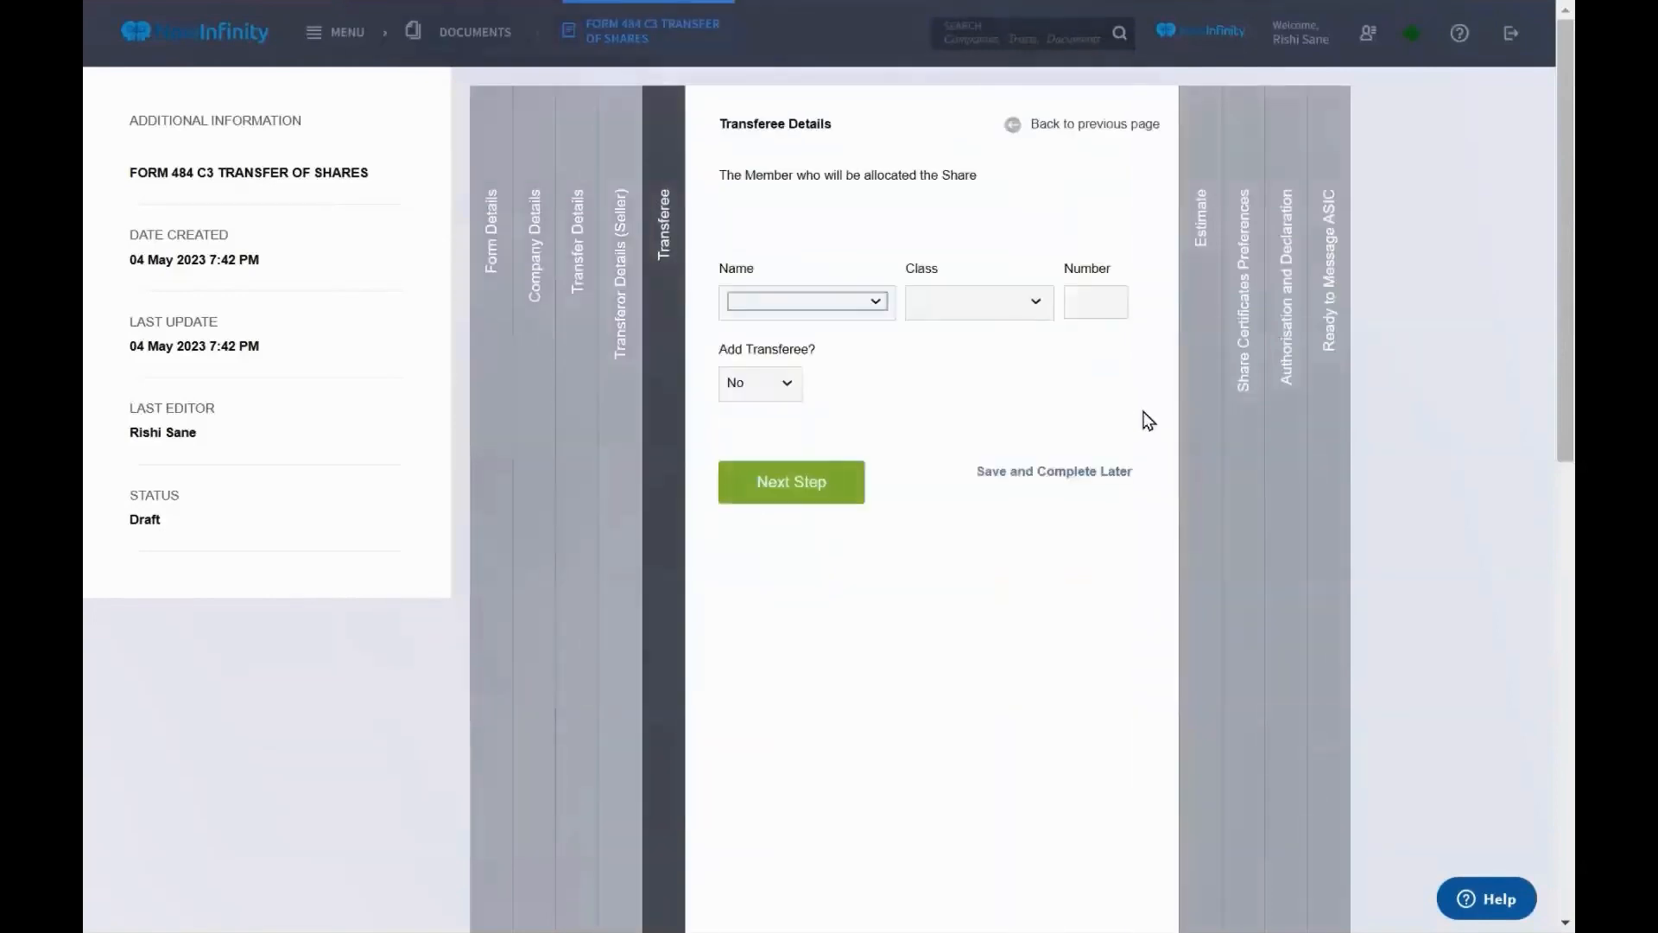
Set the transferee to The Partnership Group members receiving 10 class A @ $1.9904/0.00 shares
click(842, 310)
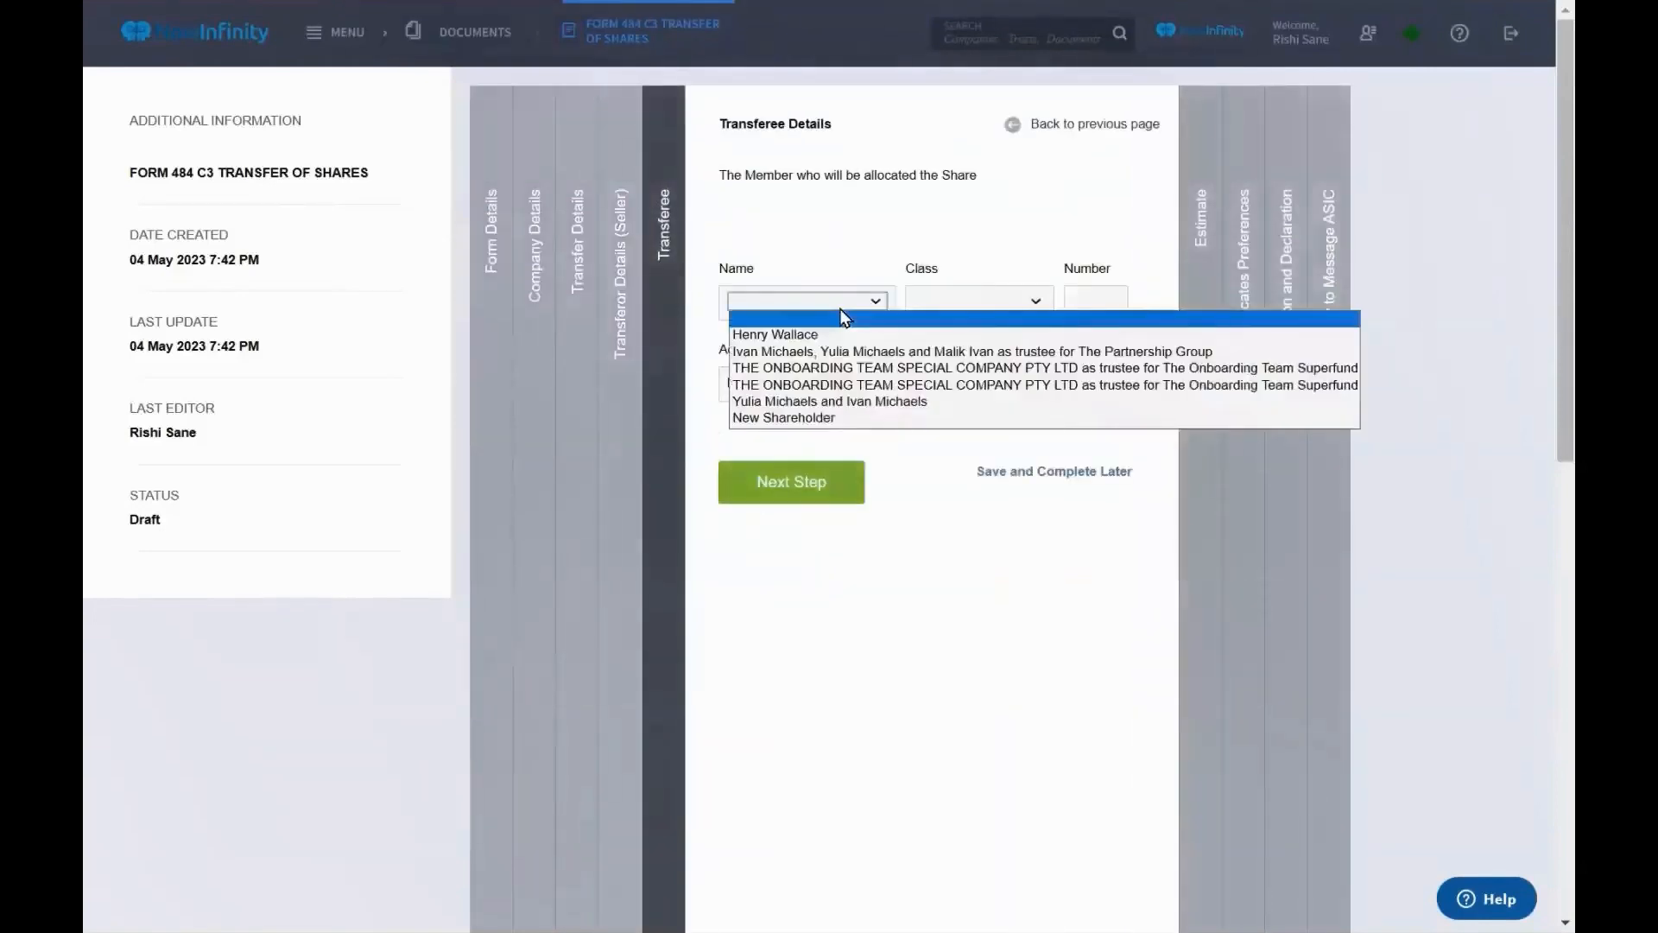
click(846, 354)
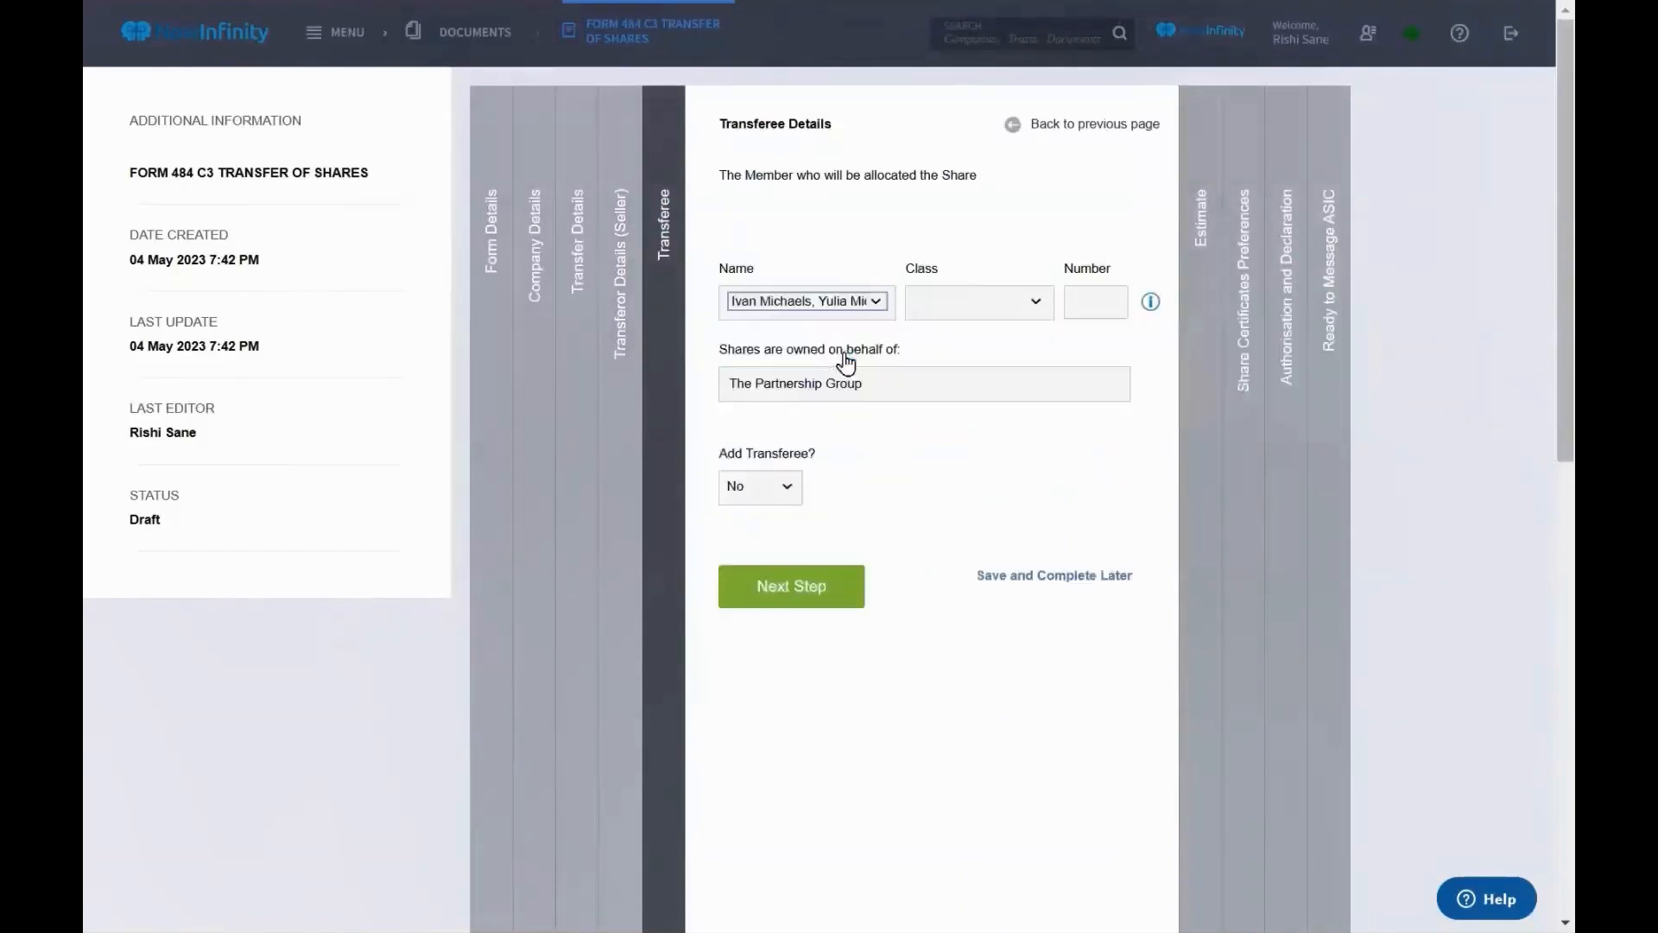
click(983, 304)
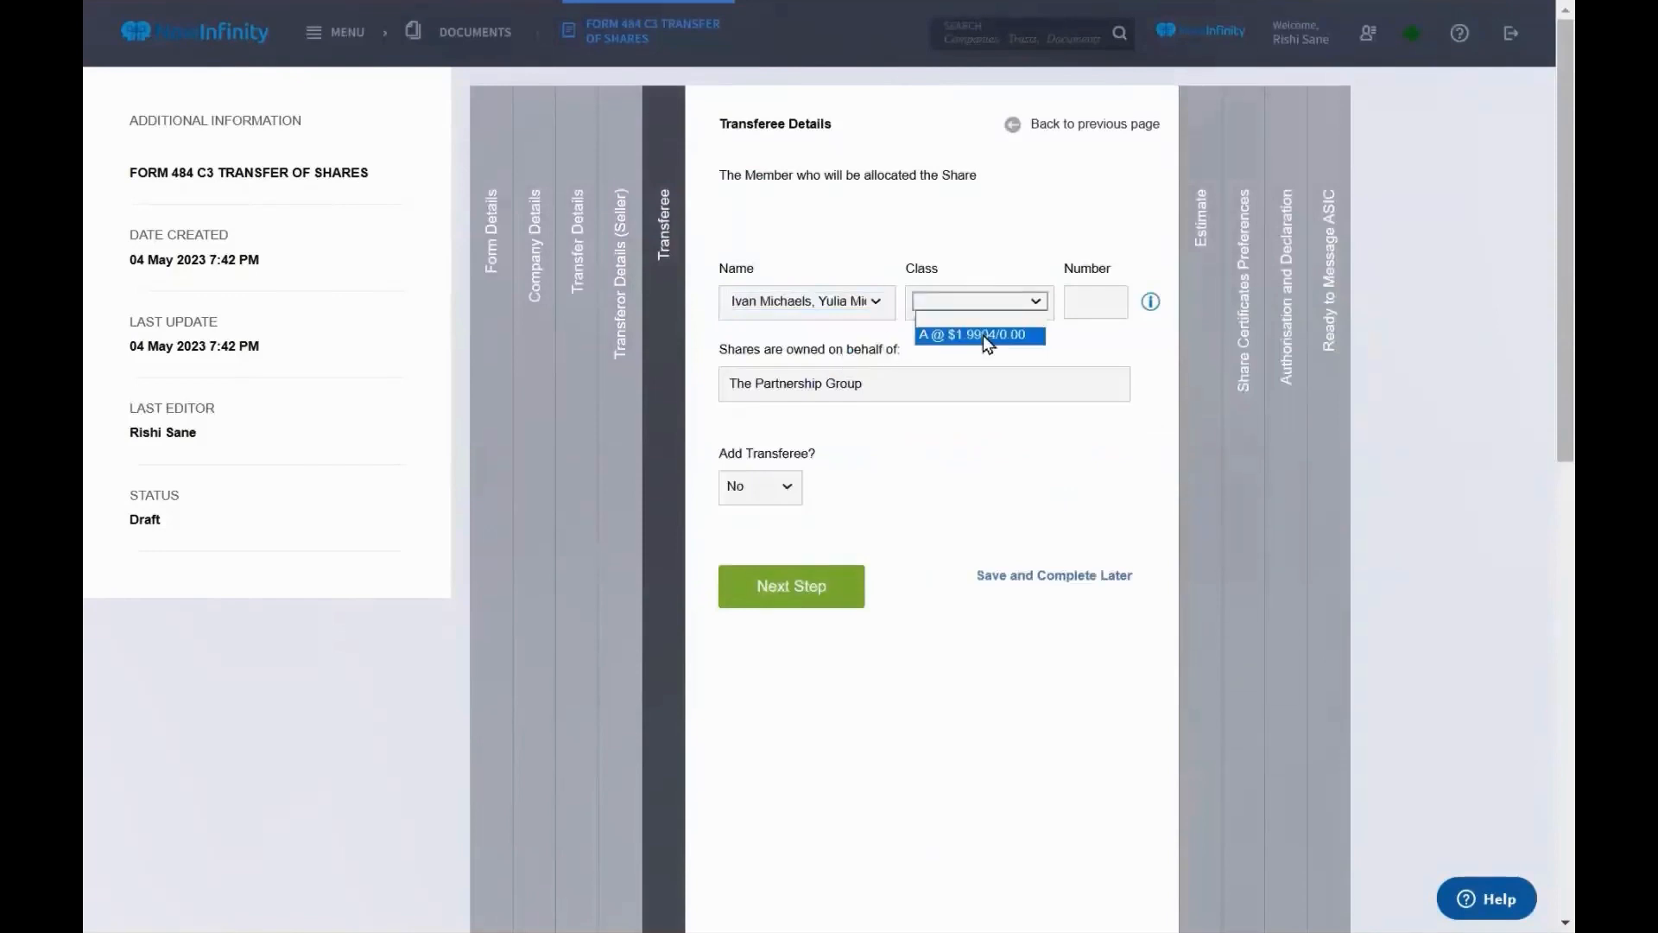
click(983, 334)
click(1088, 314)
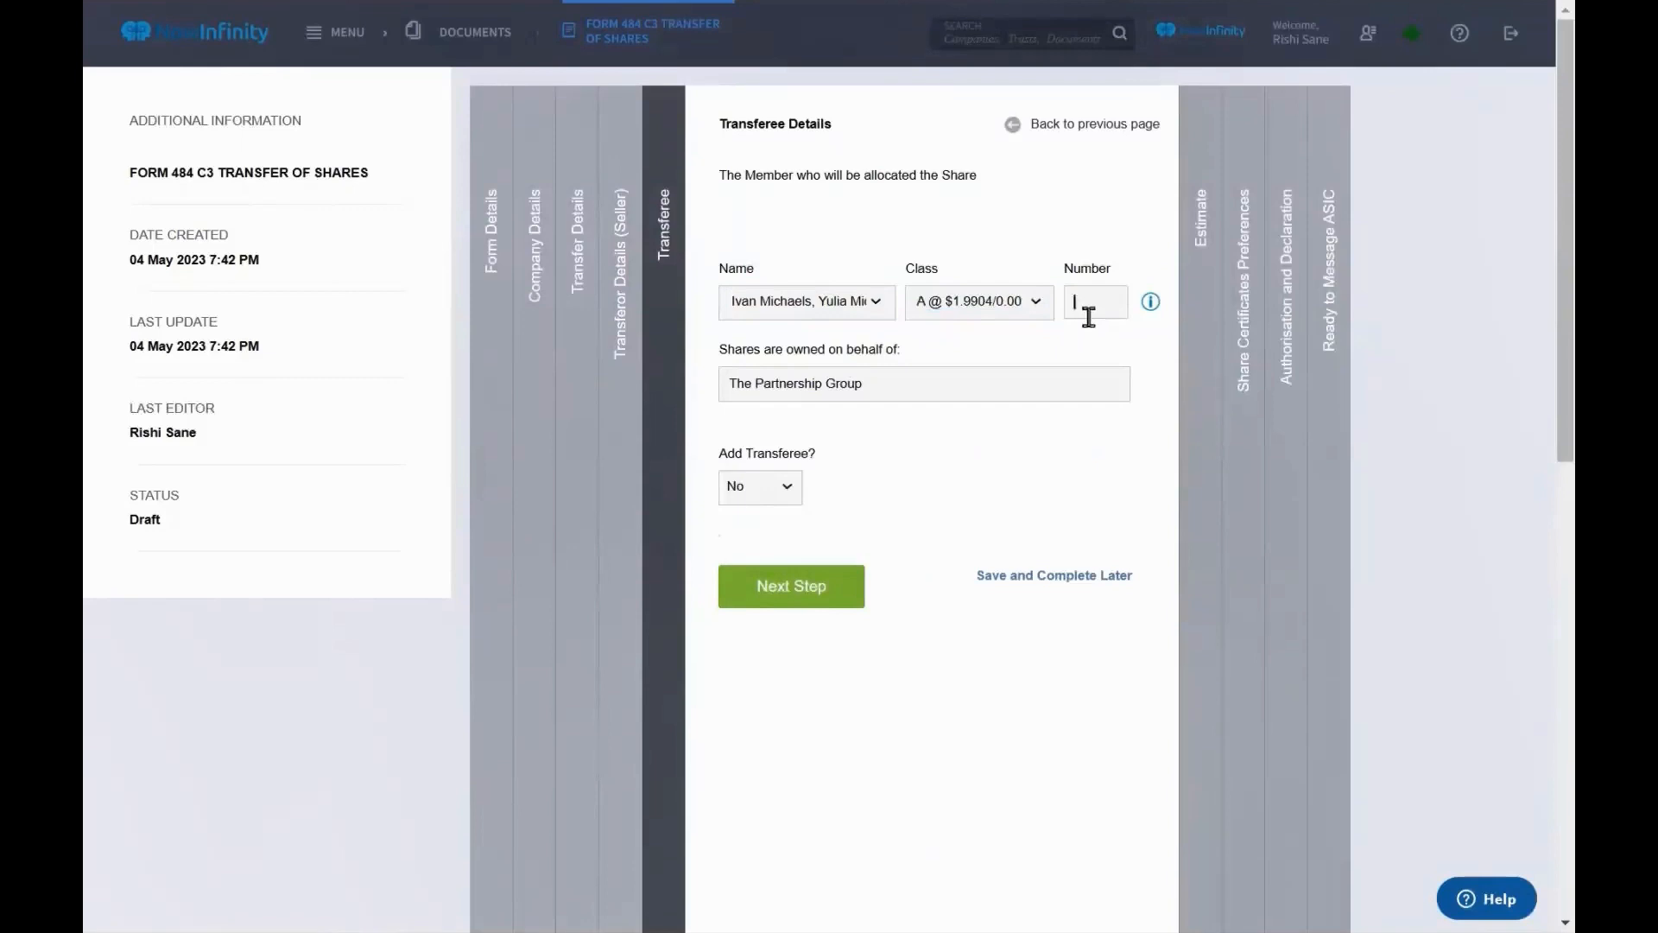
text(10)
Recheck the seller's figures, test 8 shares, restore 10, and open the estimated shareholdings
click(1185, 498)
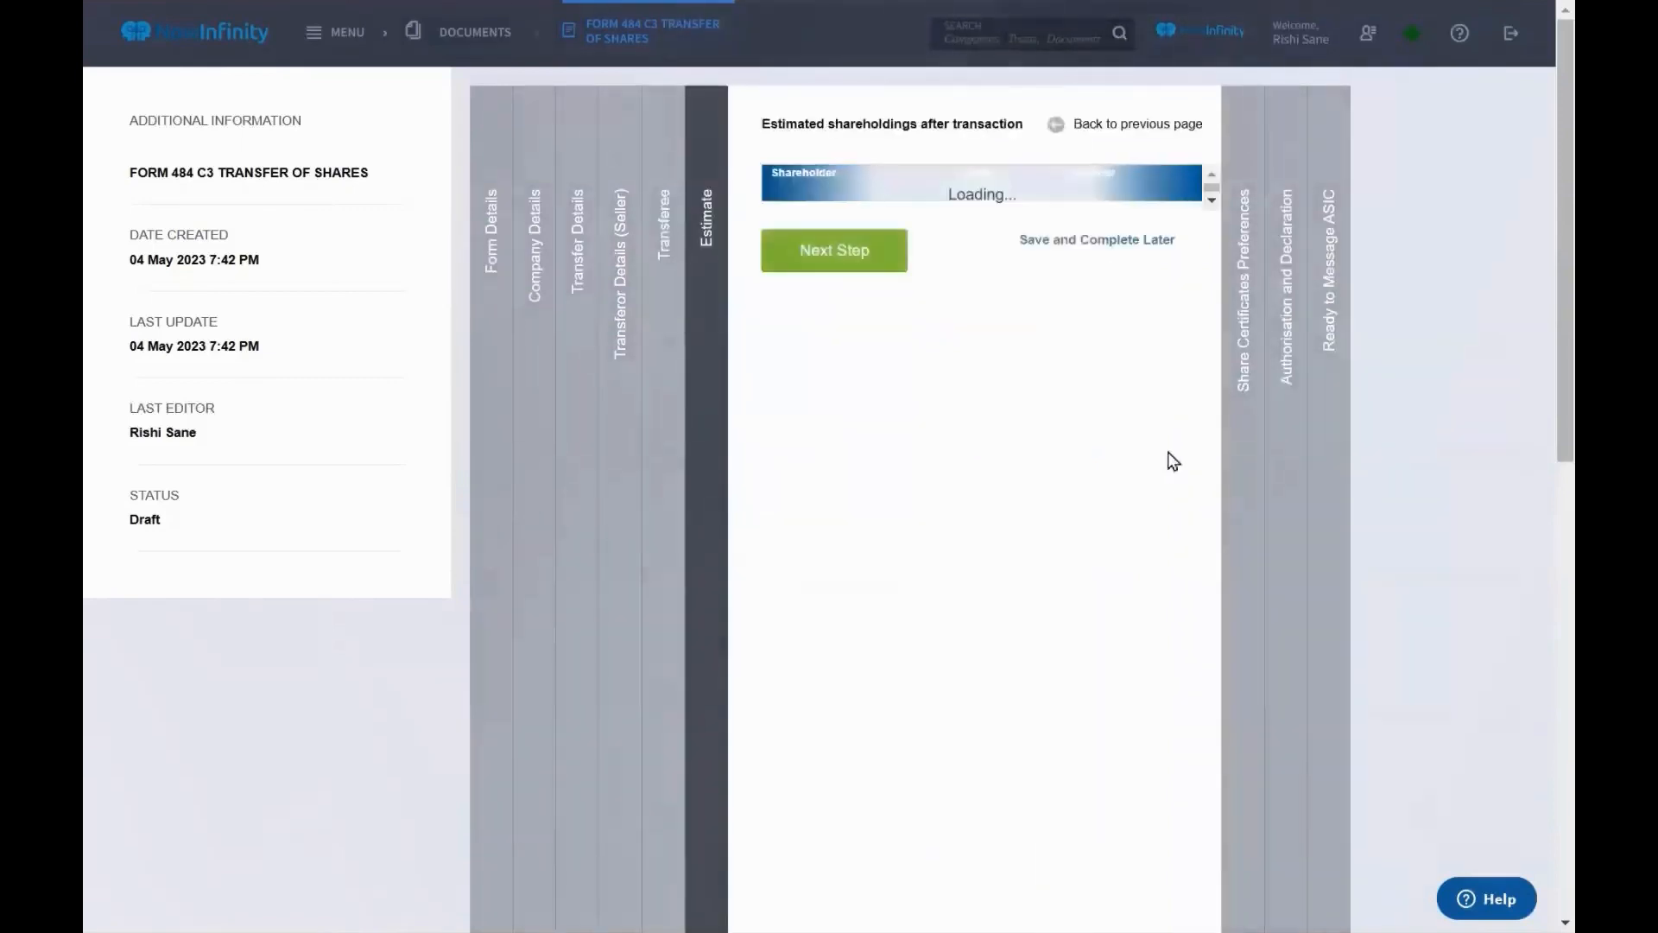
click(670, 403)
click(635, 397)
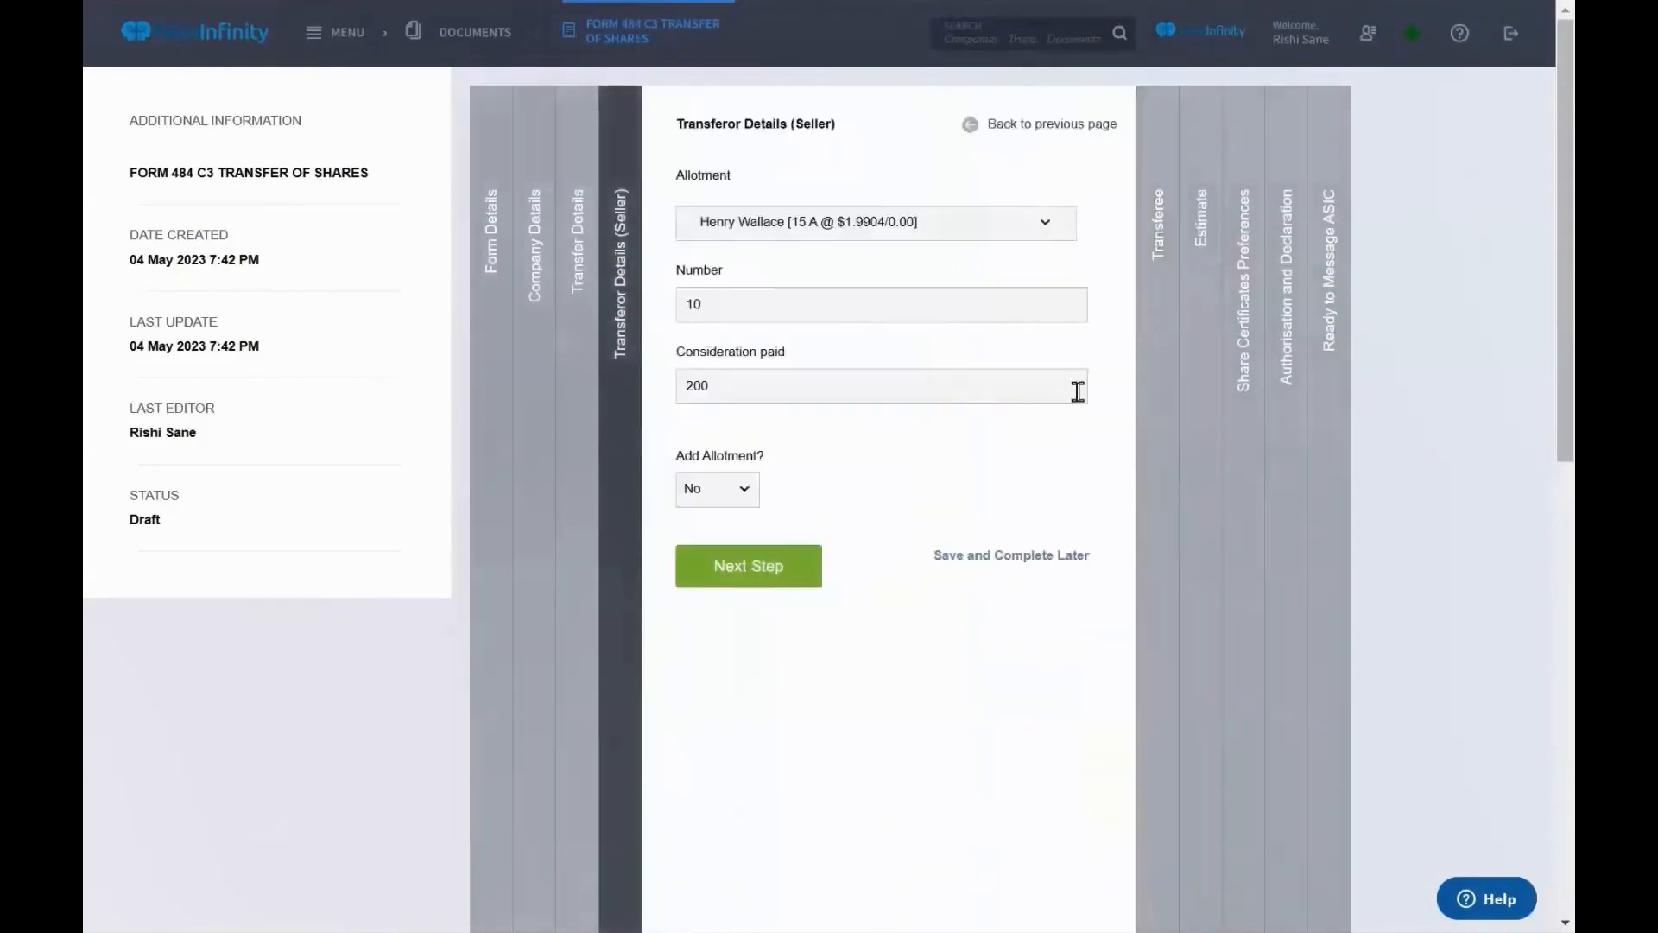
click(1170, 423)
click(1126, 304)
key(BackSpace)
key(BackSpace)
text(8)
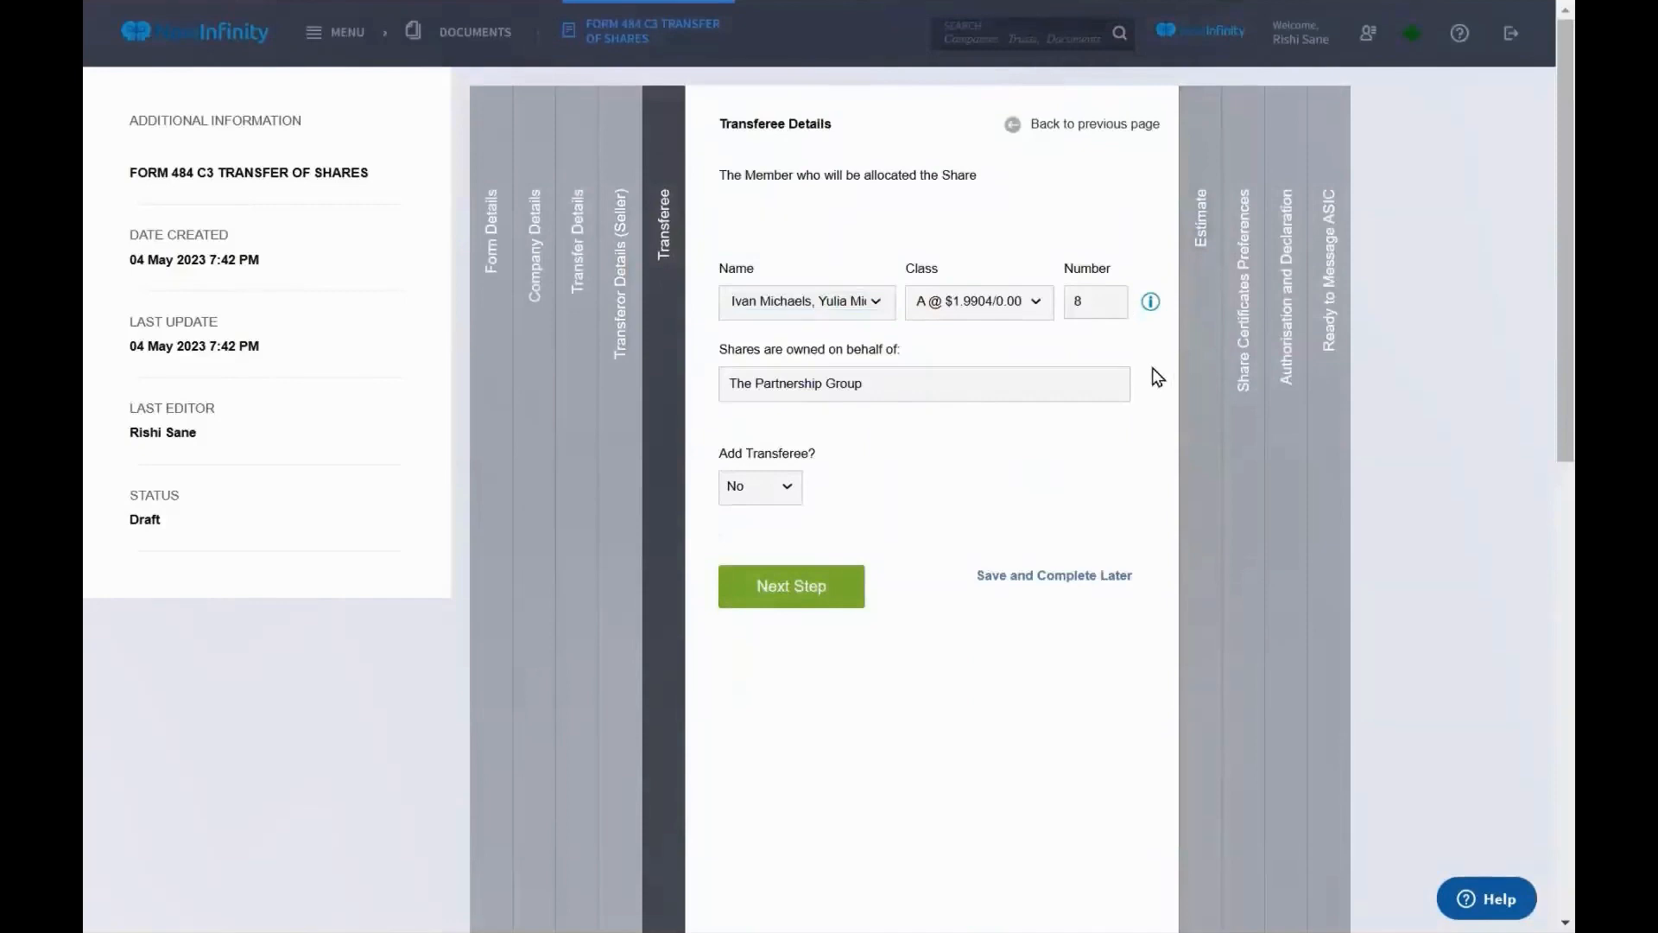
click(1195, 393)
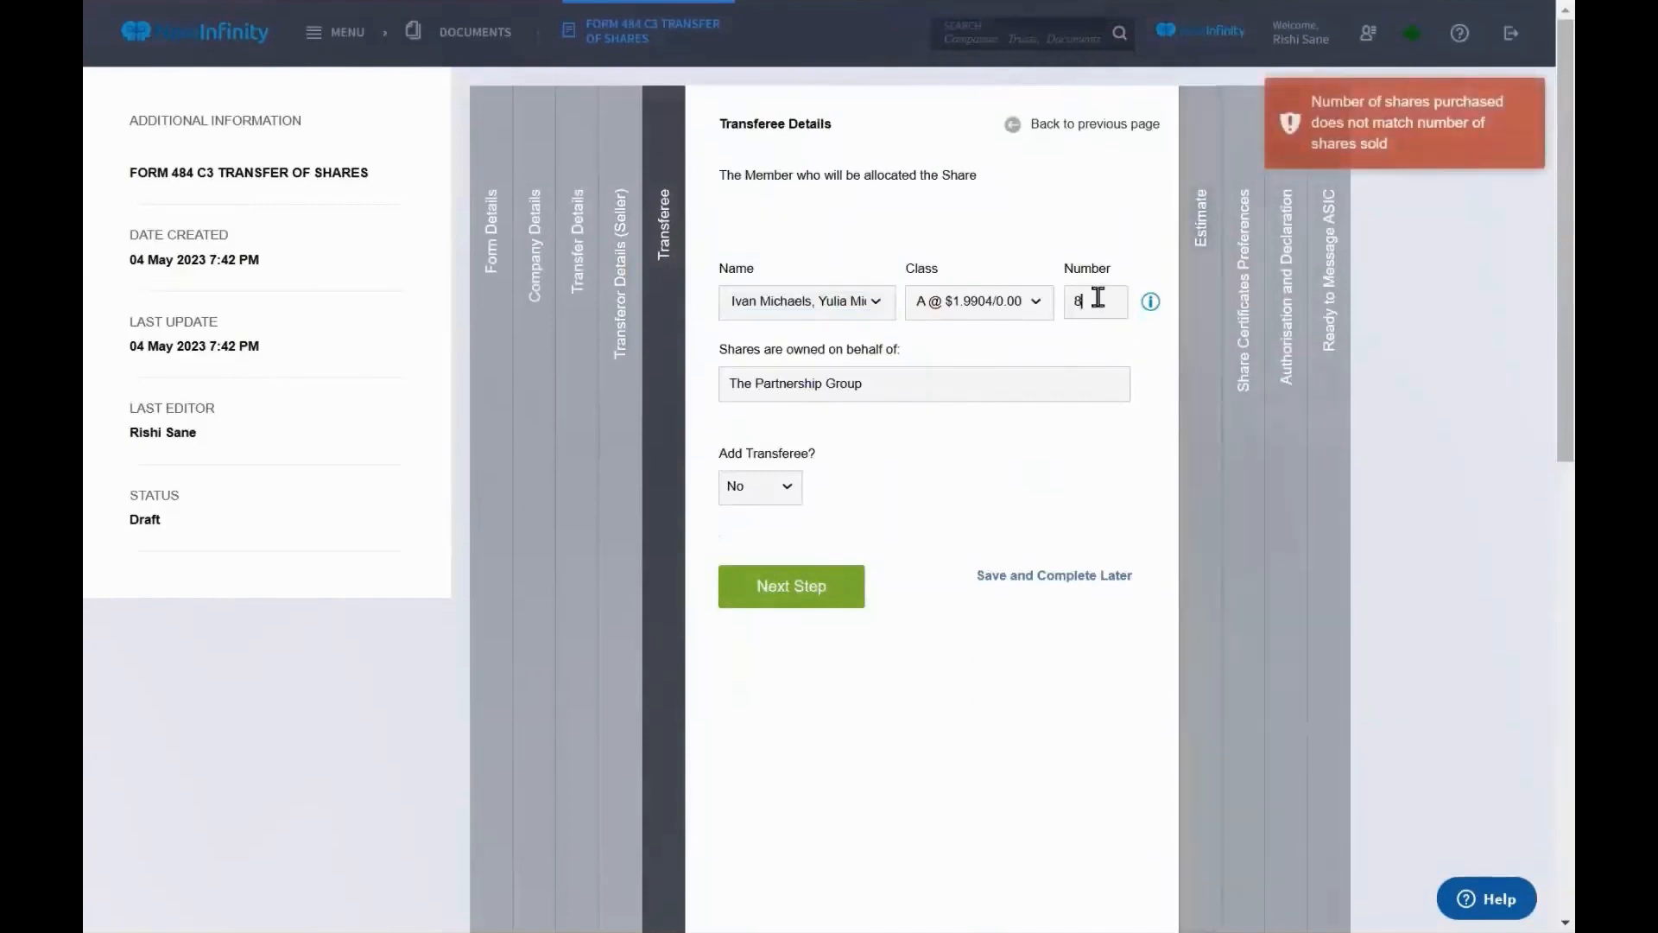
key(BackSpace)
text(10)
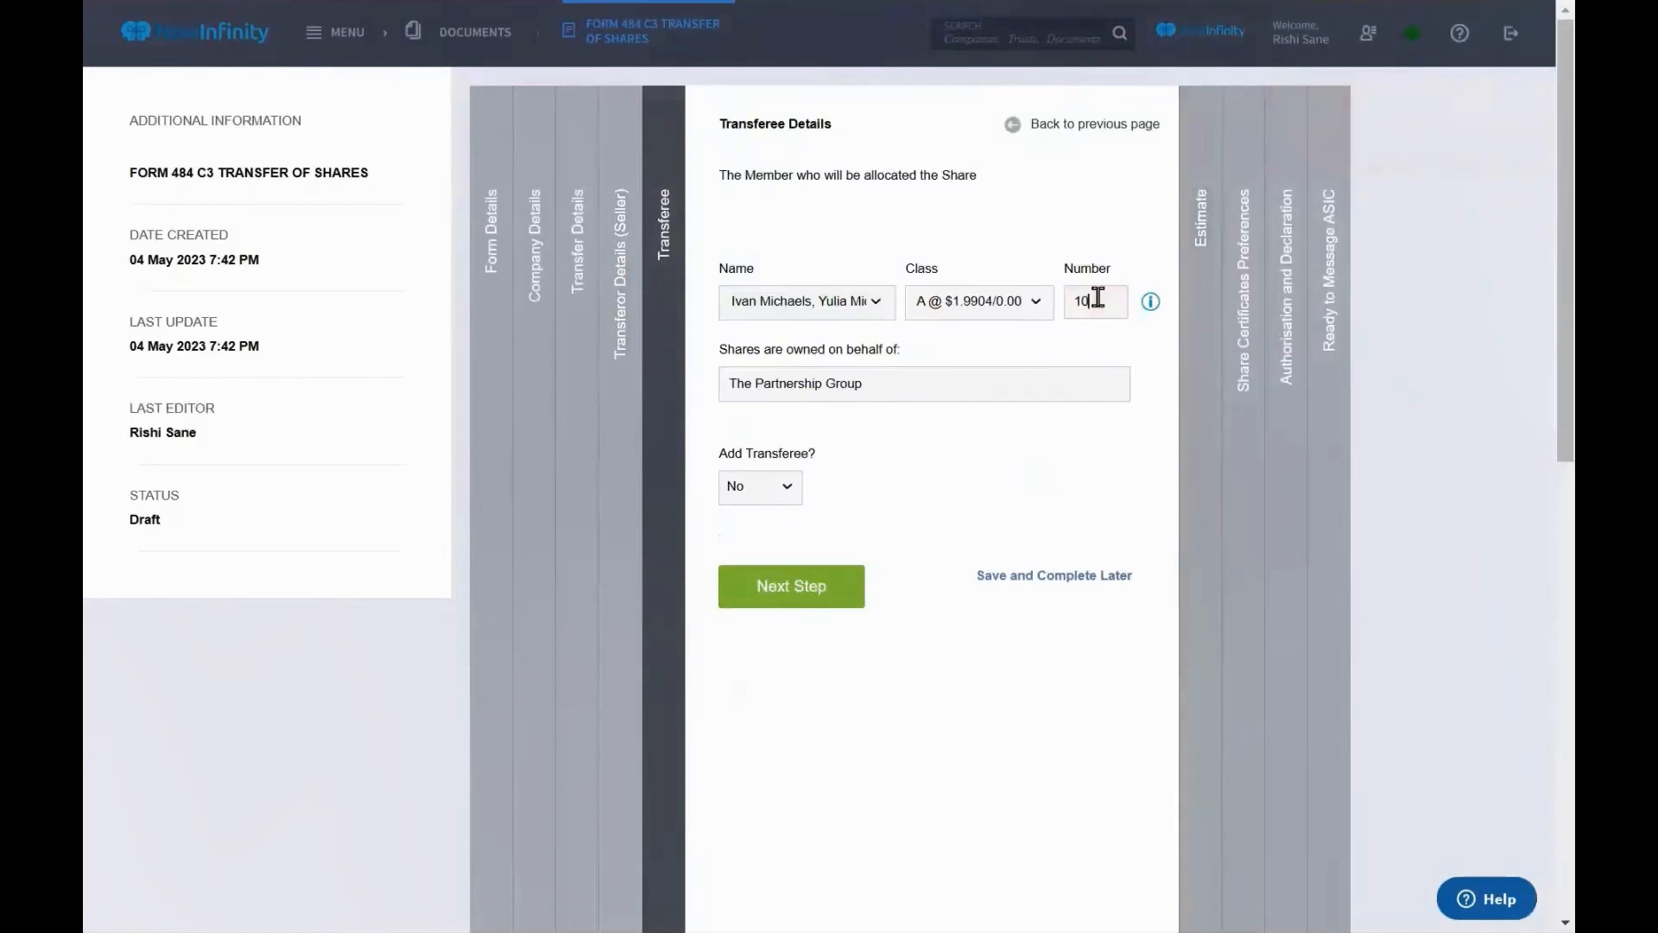
click(1206, 359)
Review the estimated shareholdings table, then show the Share Certificate Paid Amount display choices
scroll(1142, 418, up, 1)
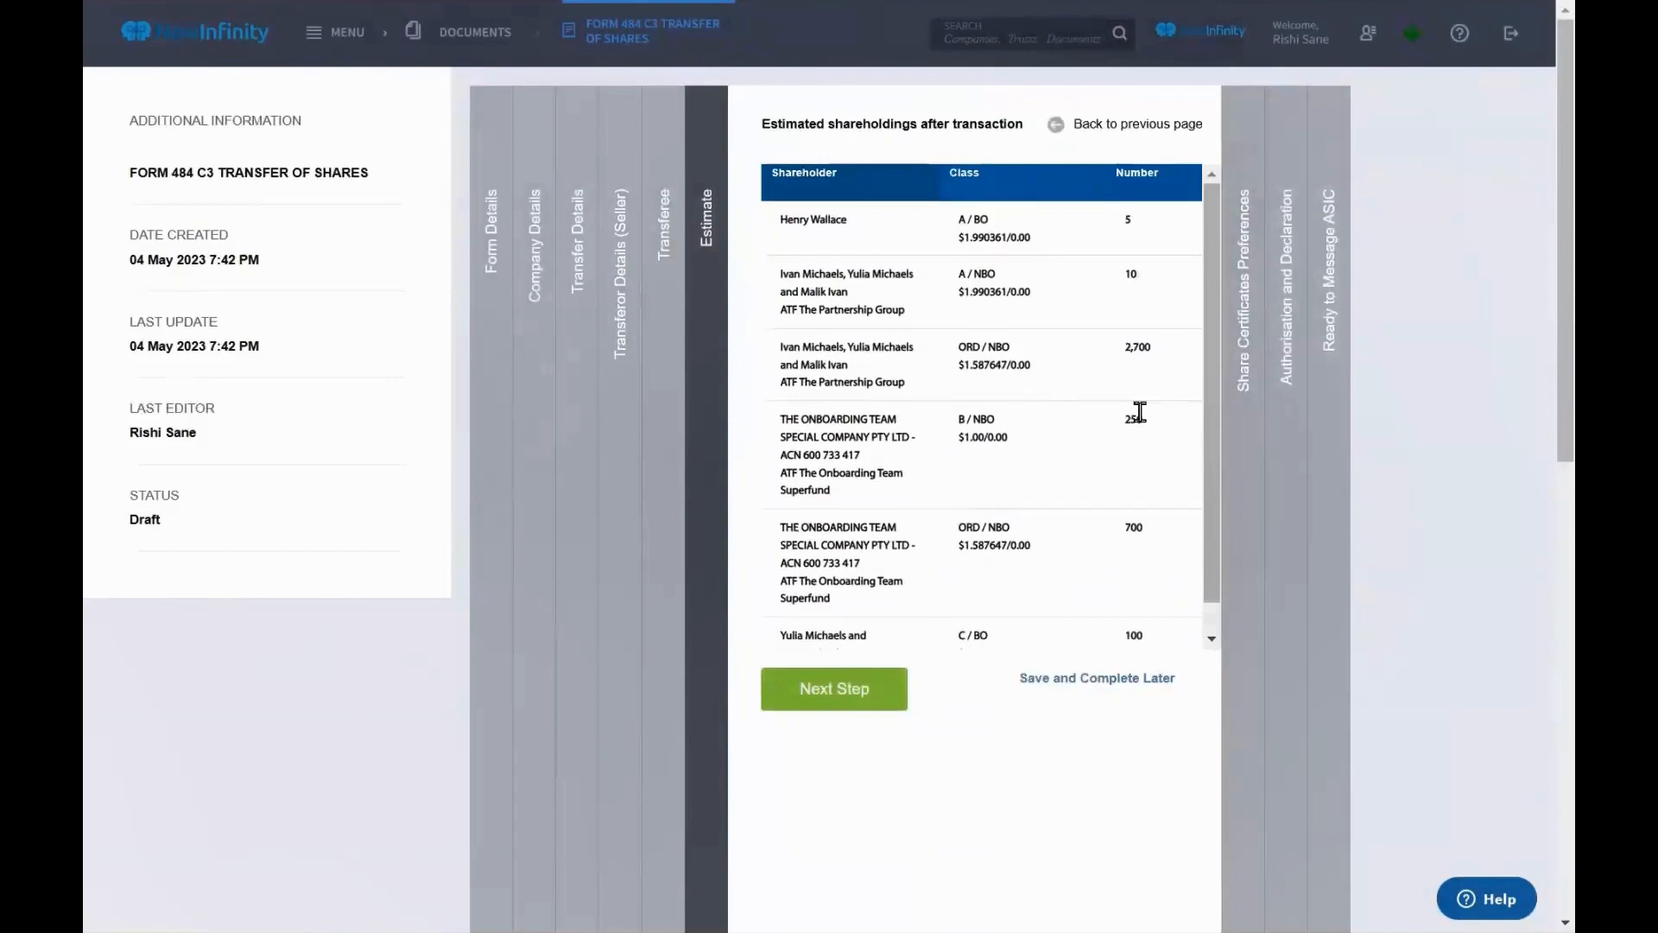
scroll(1140, 413, down, 1)
click(1246, 462)
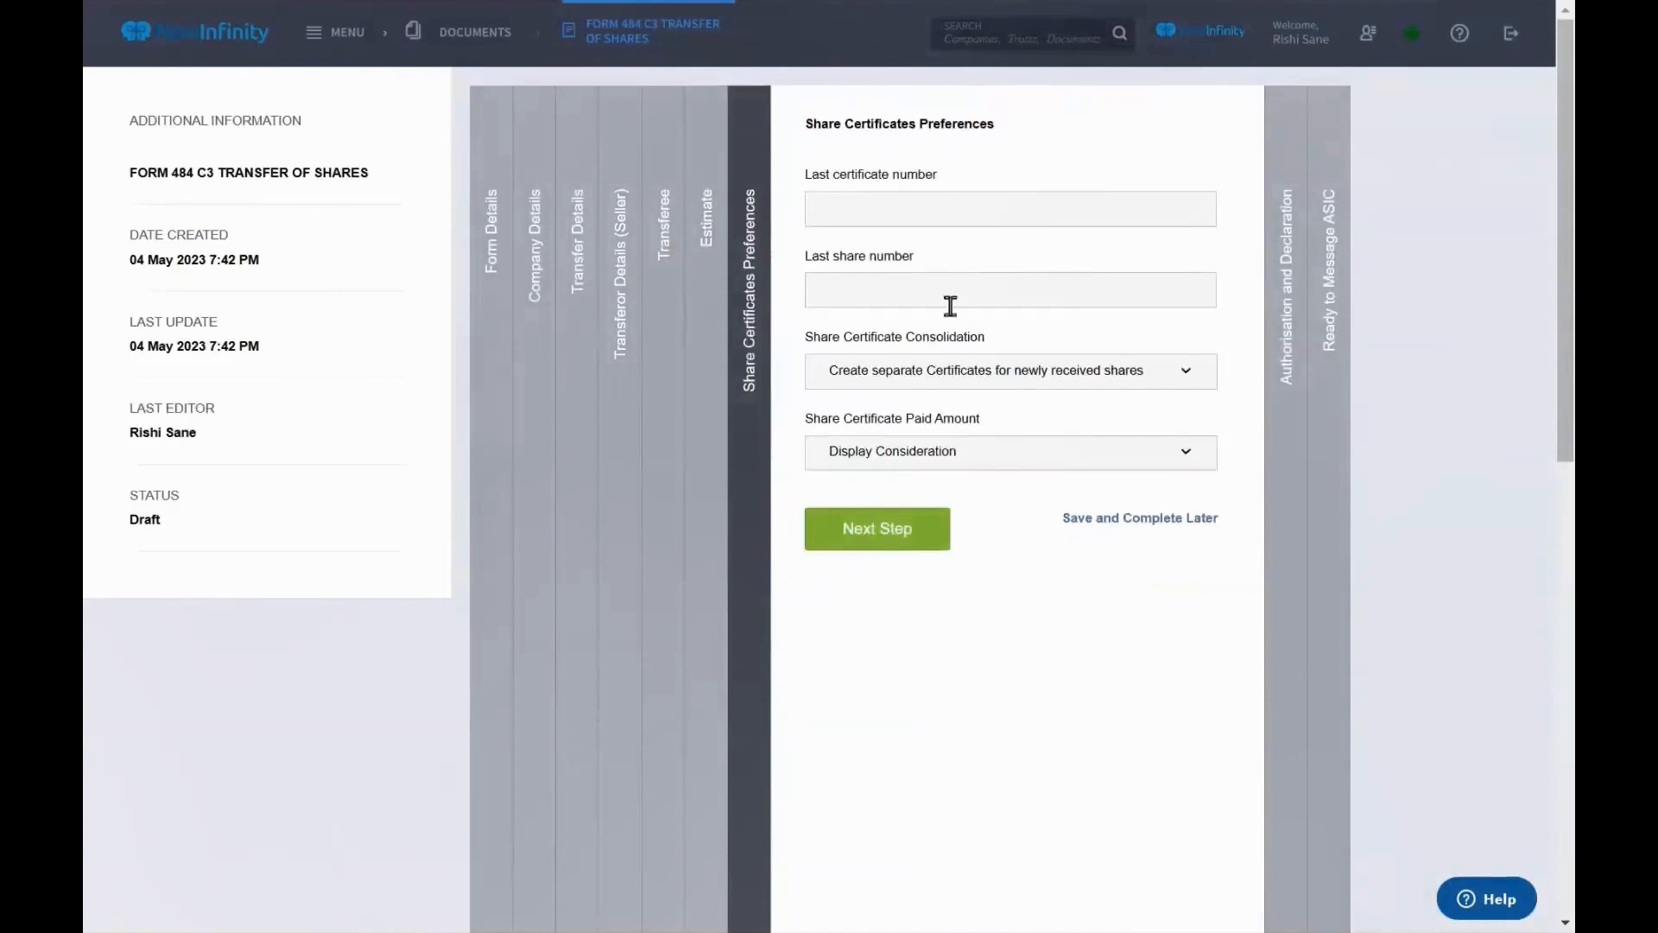
click(948, 453)
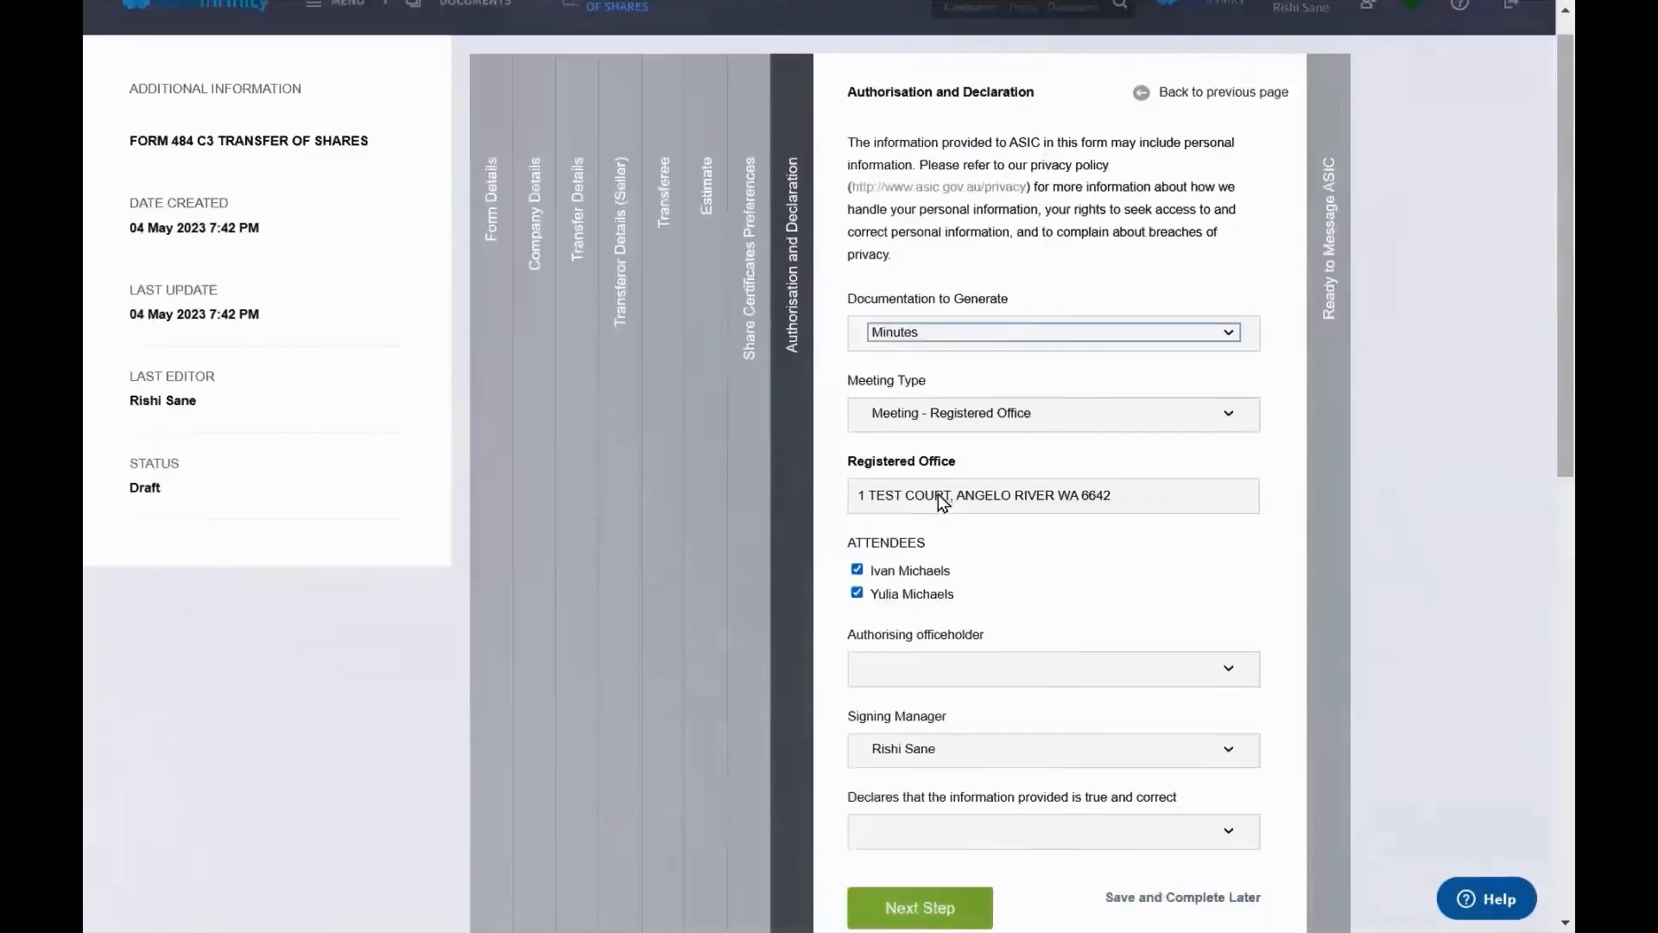
Authorise the transfer by the director, declare it true and correct, and complete the form
scroll(943, 501, down, 2)
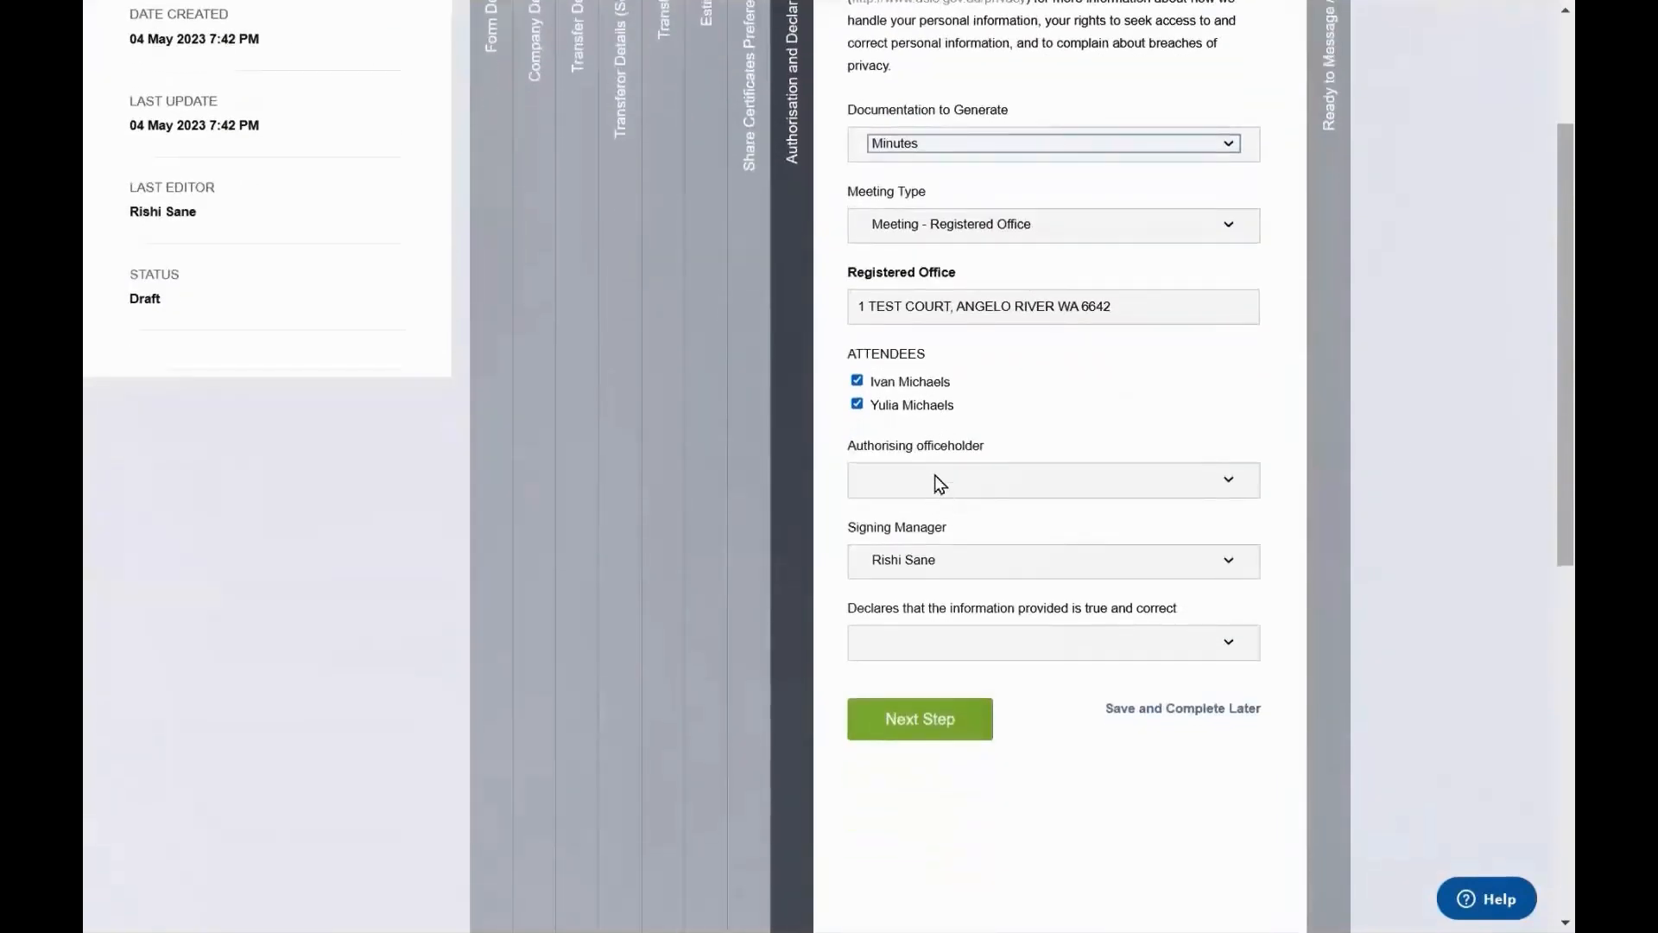
click(939, 482)
click(960, 515)
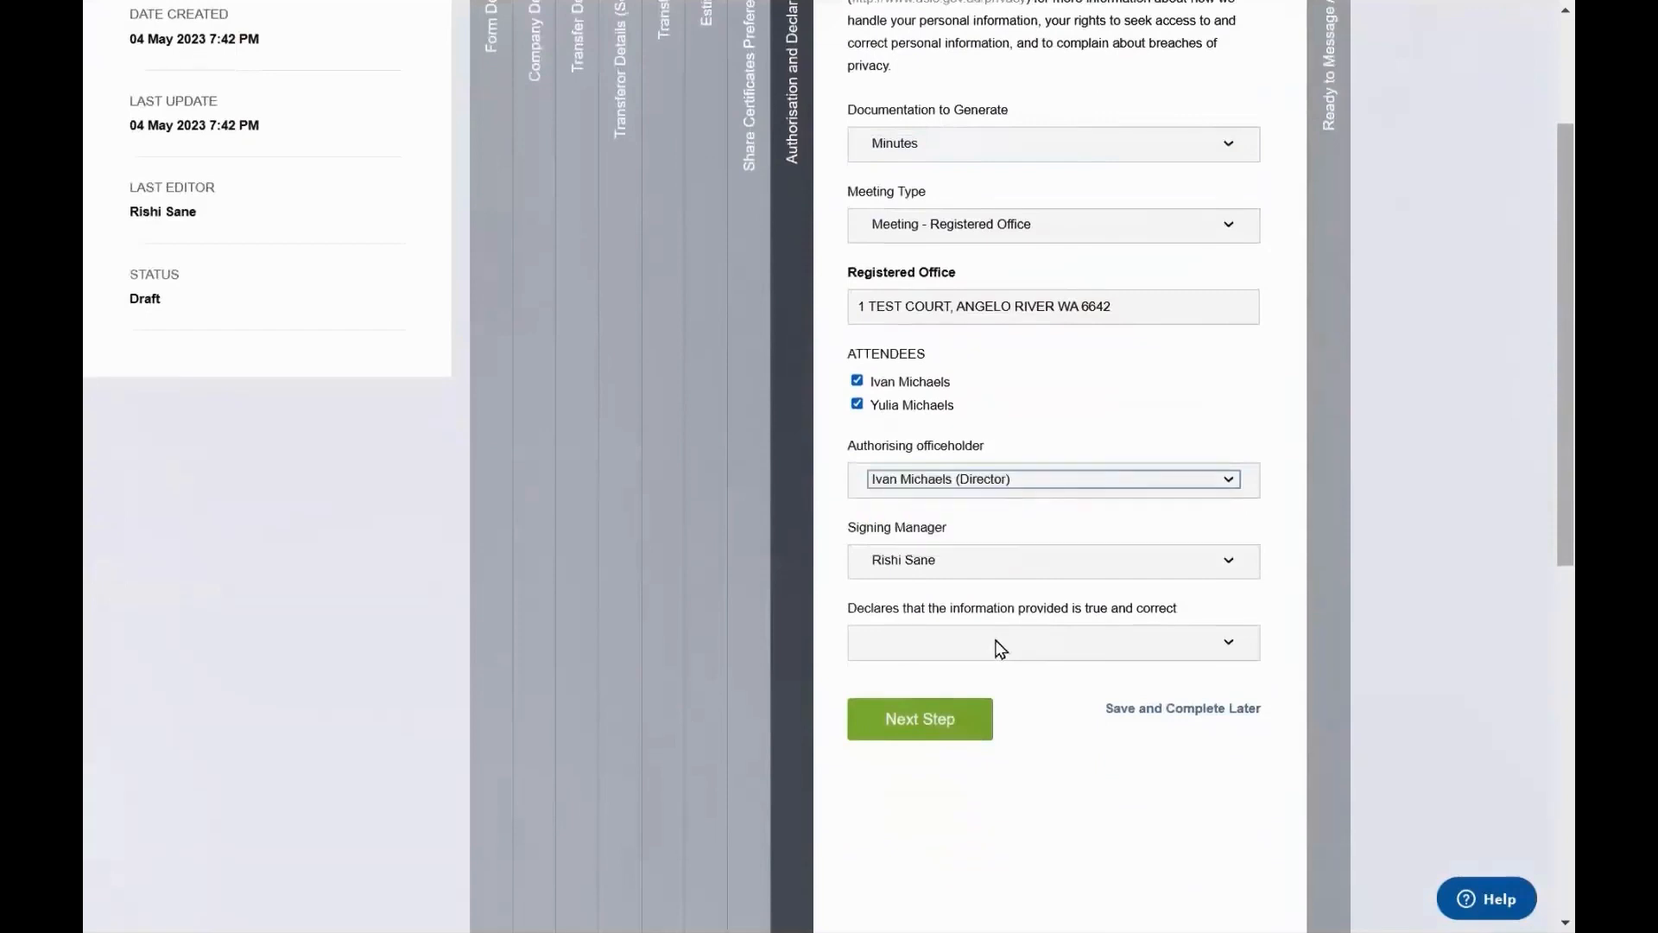
click(1000, 647)
click(992, 691)
click(929, 724)
click(946, 596)
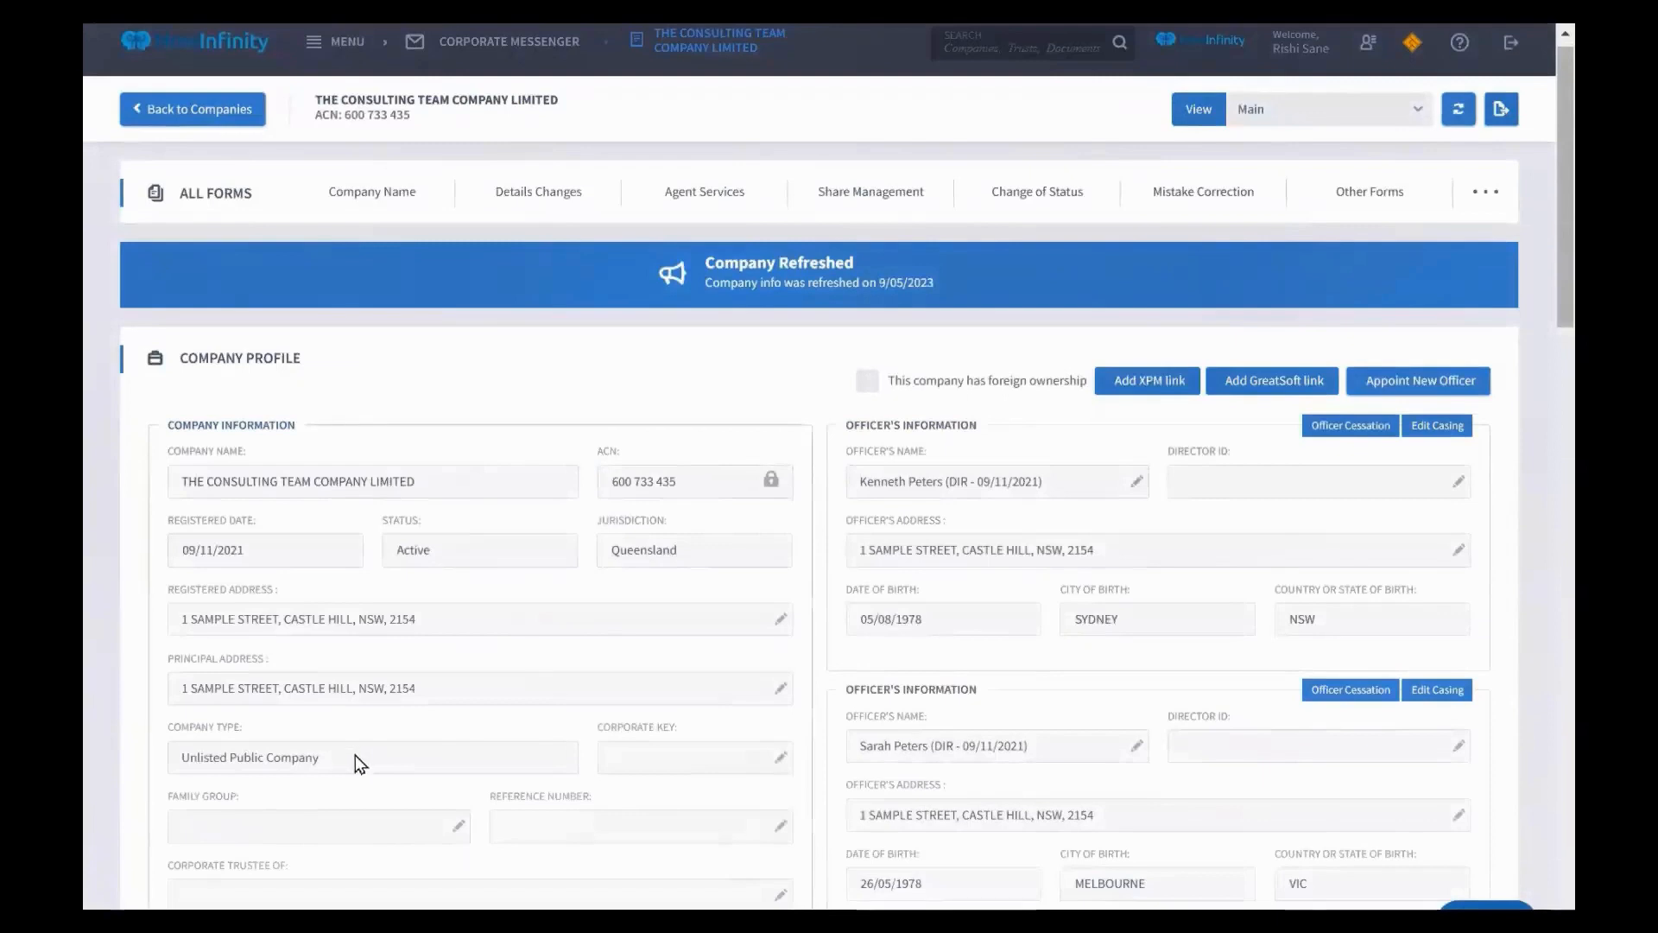
Switch the company page to the Shares view
drag(272, 757, 228, 760)
click(228, 761)
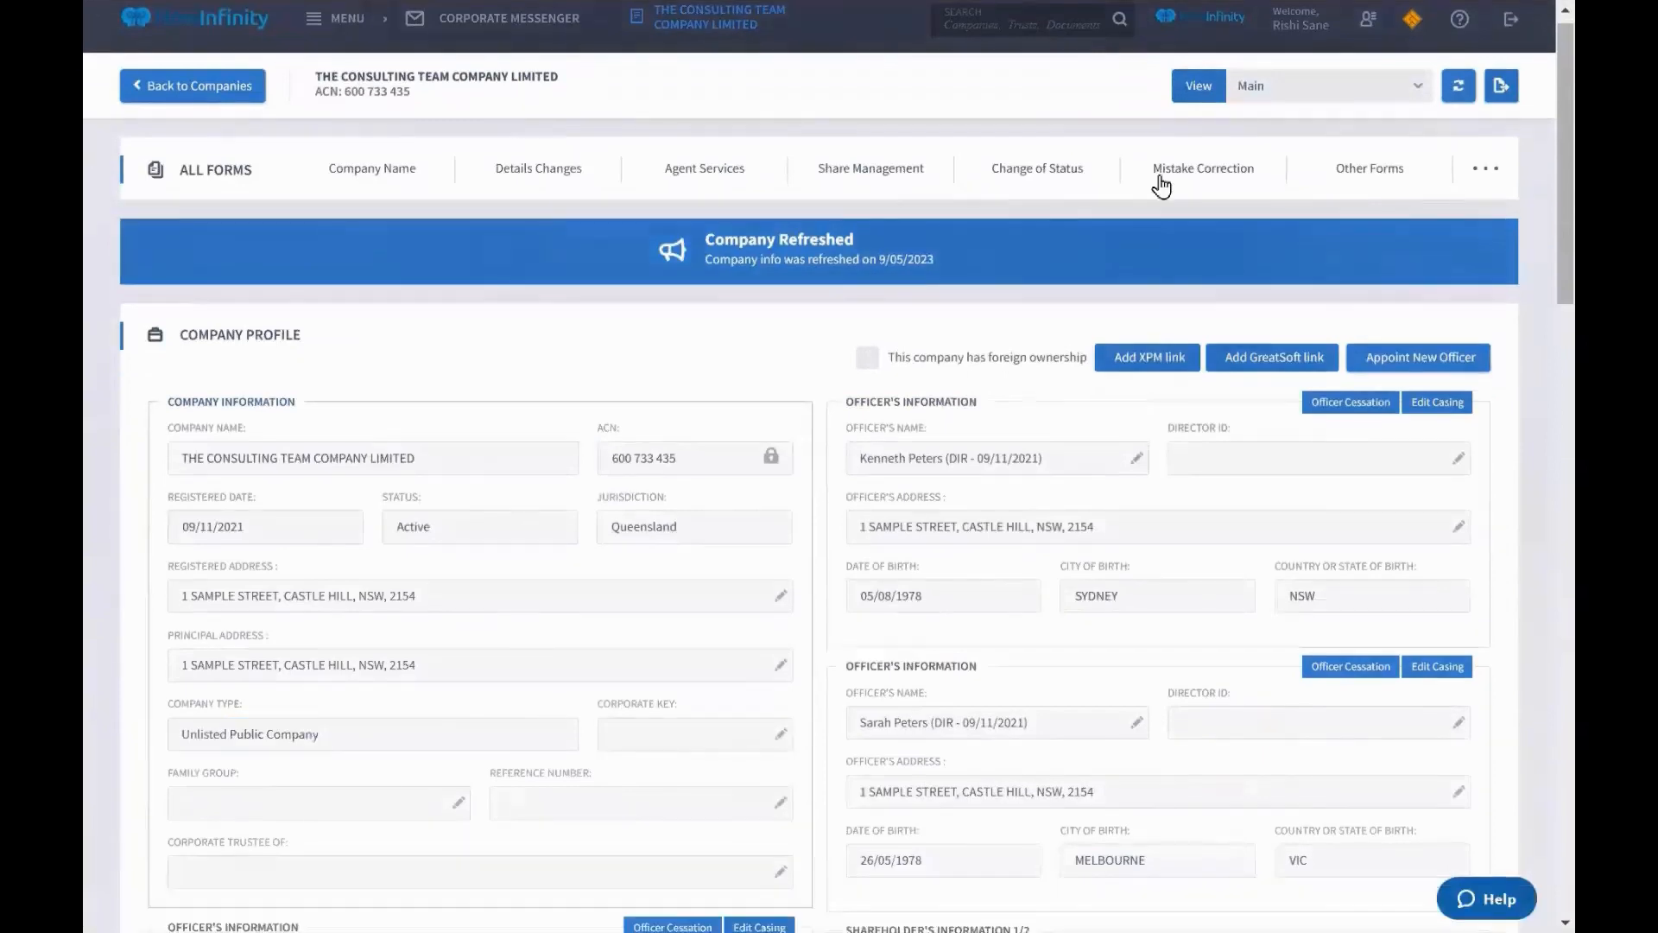
click(1255, 95)
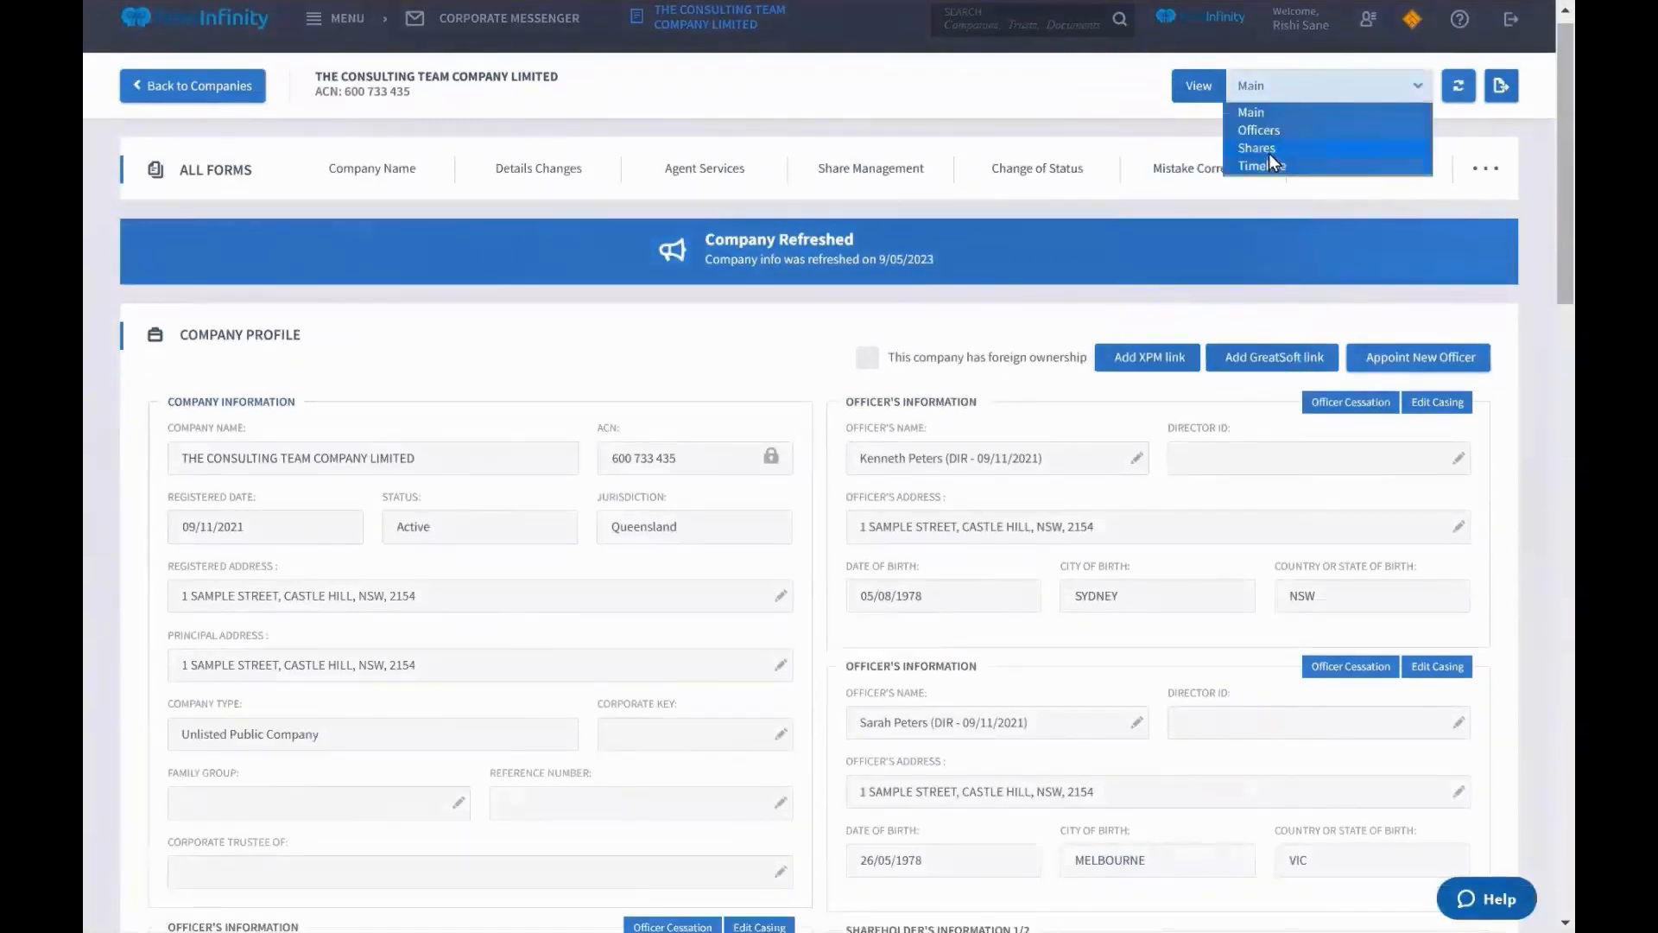
click(1257, 148)
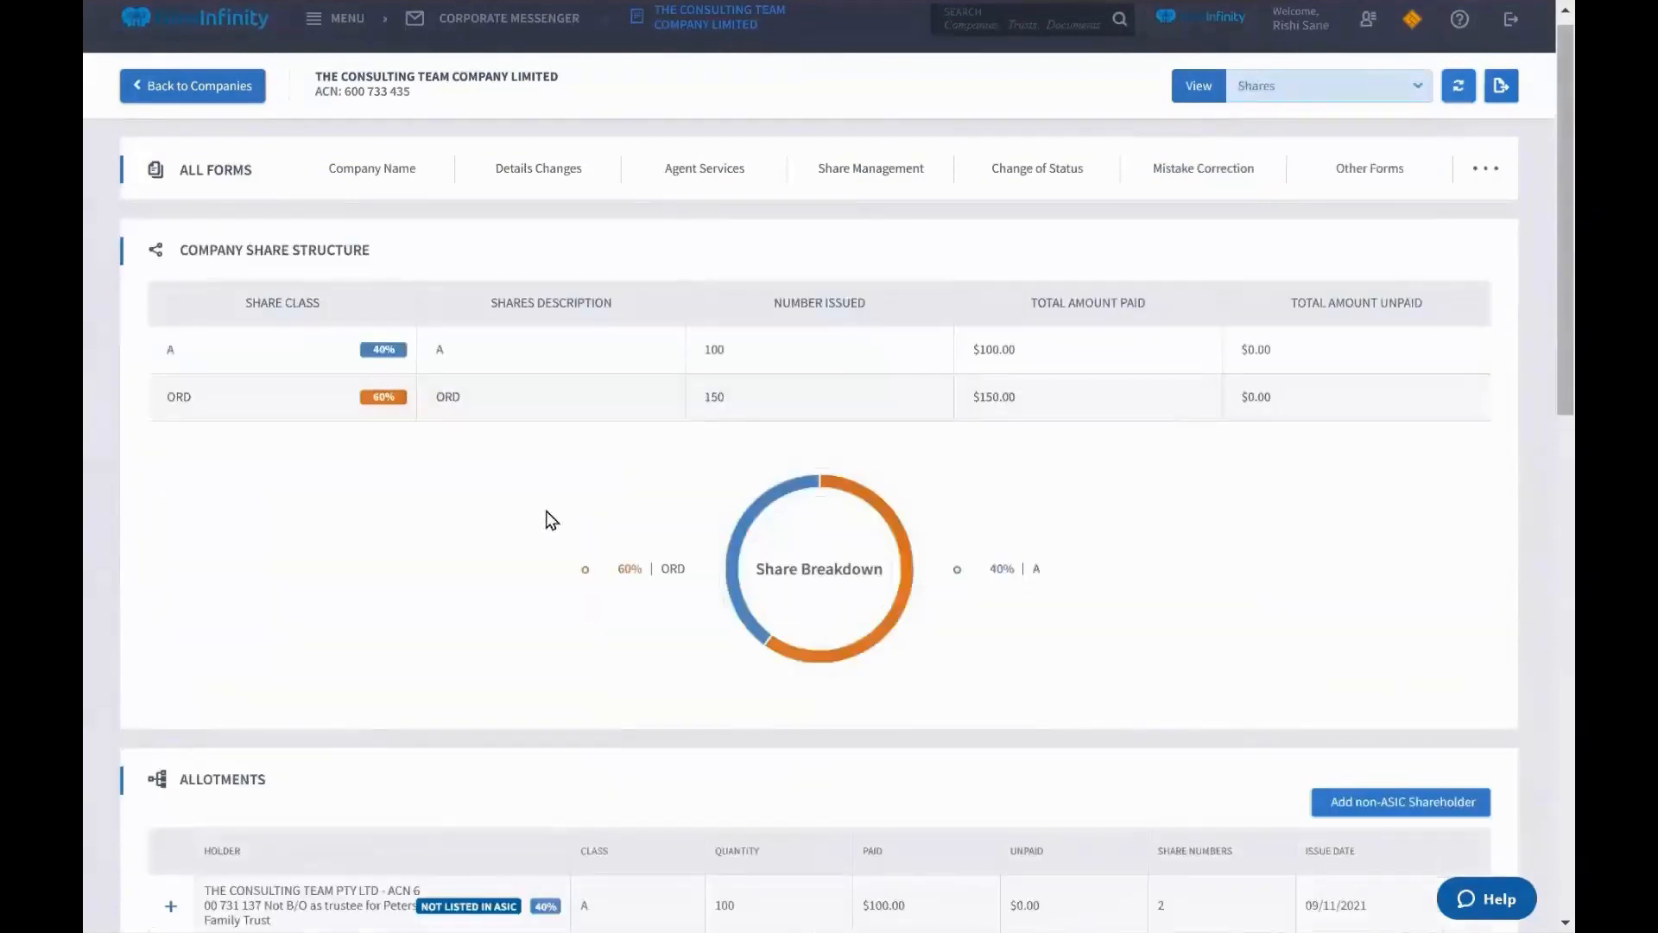
scroll(546, 520, down, 1)
scroll(546, 520, up, 1)
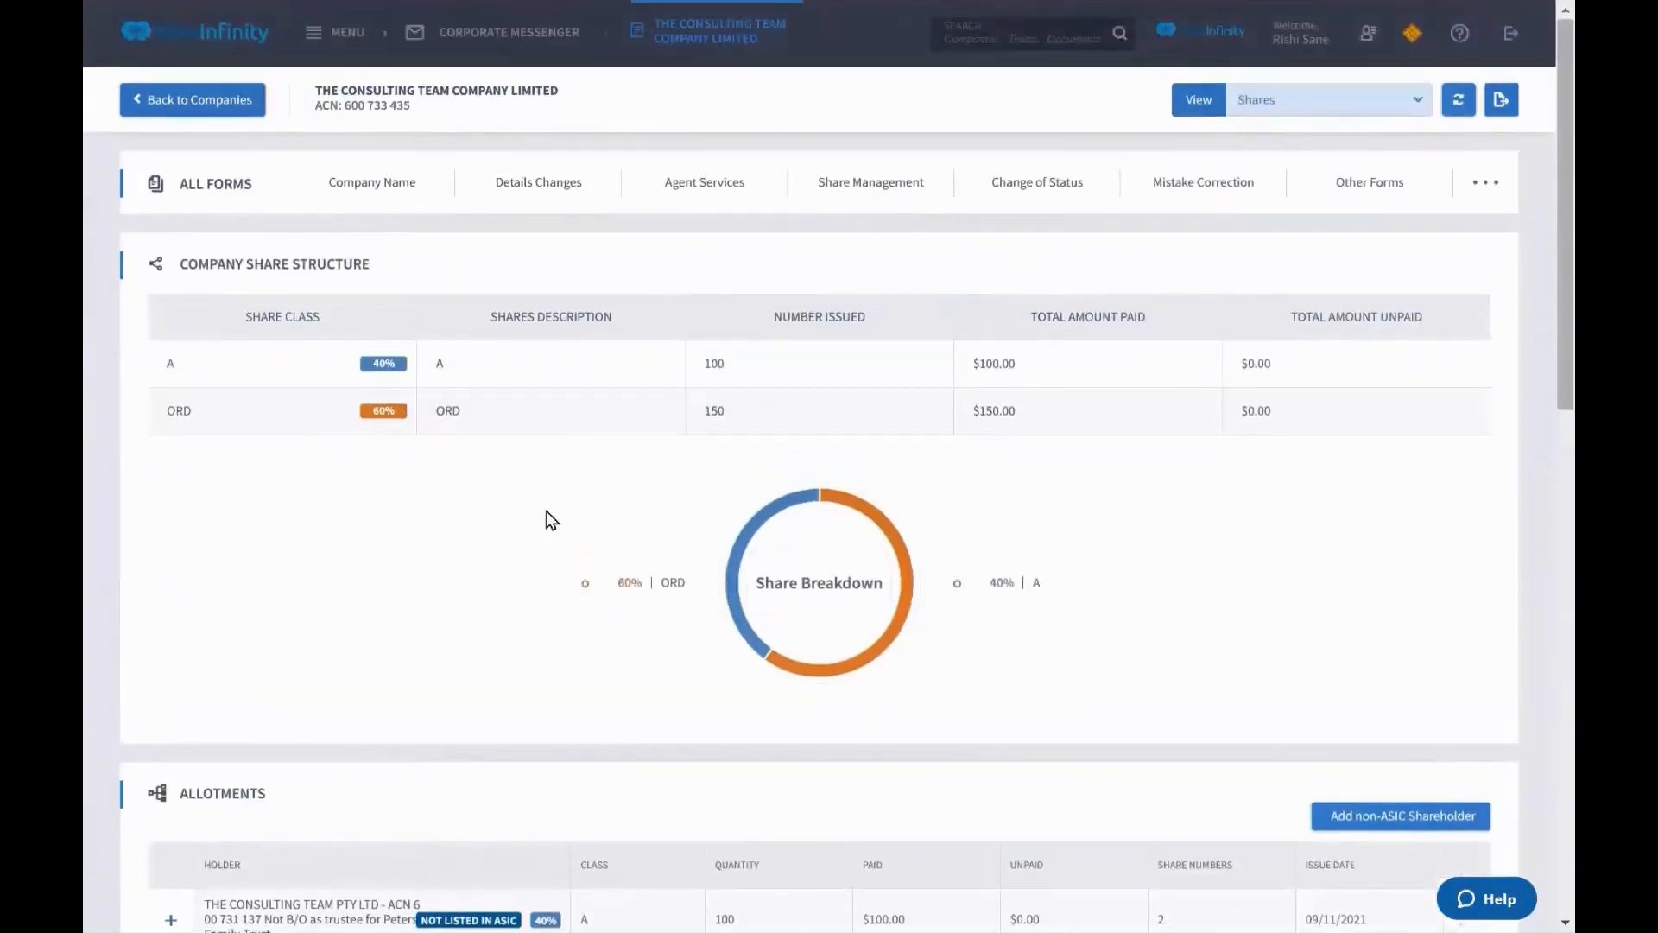
Highlight the share structure table, then scroll down to point out the allotments table
drag(767, 316, 1158, 338)
click(795, 442)
drag(178, 264, 1362, 432)
click(1363, 433)
scroll(1362, 433, down, 5)
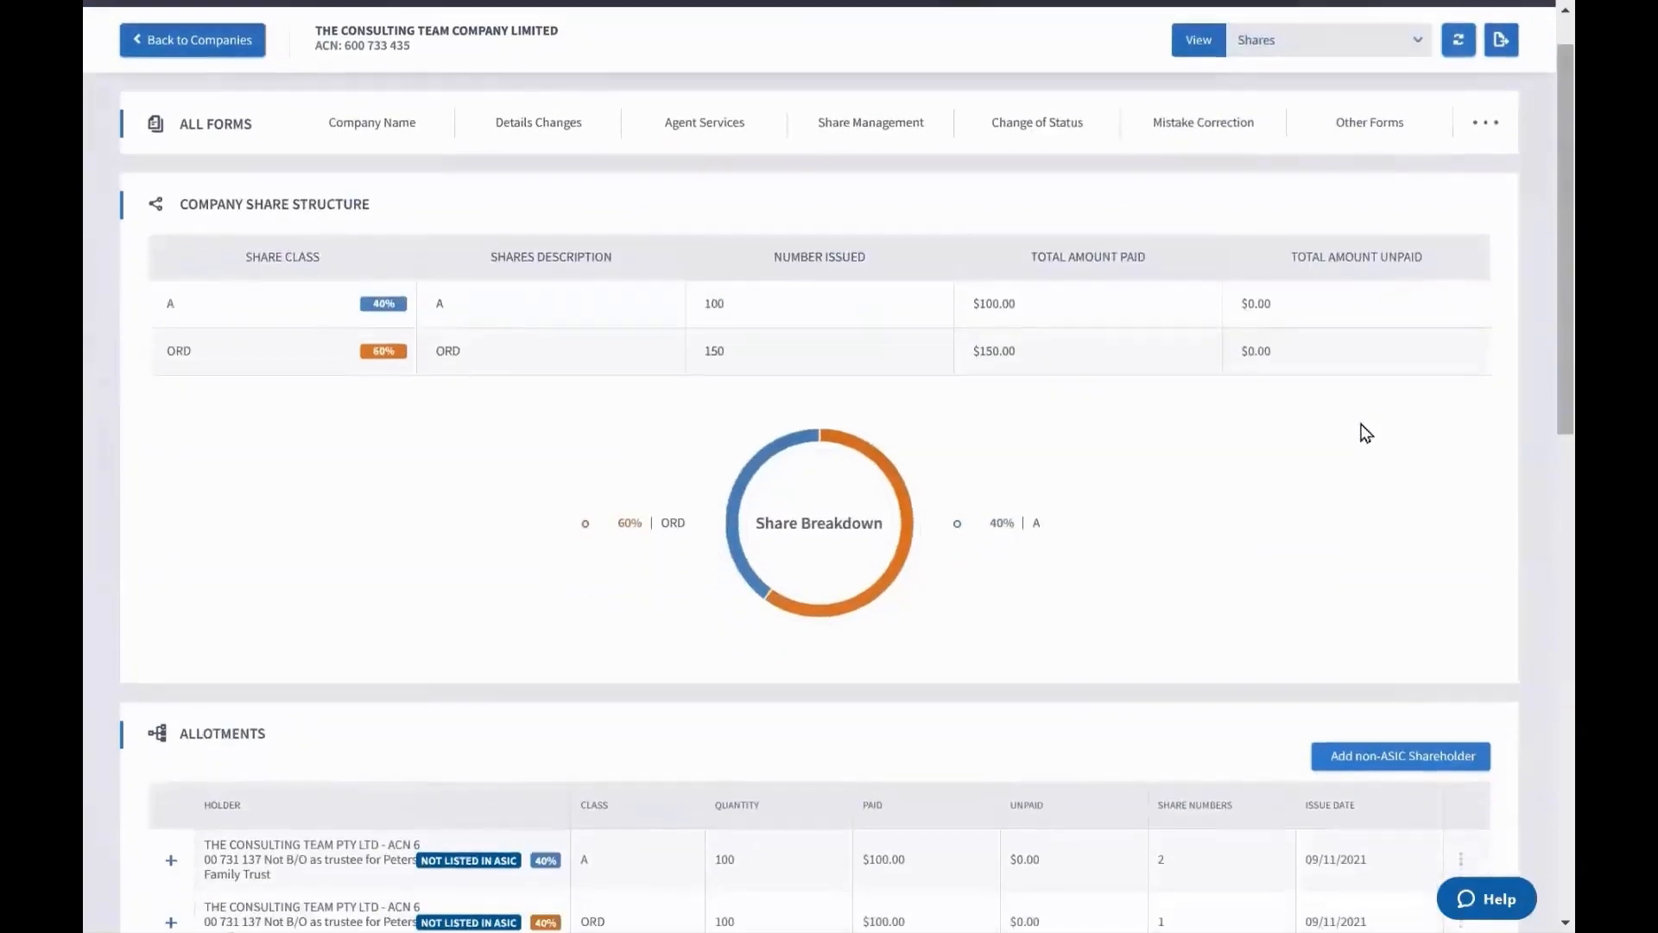
scroll(1362, 432, down, 2)
drag(160, 222, 1486, 505)
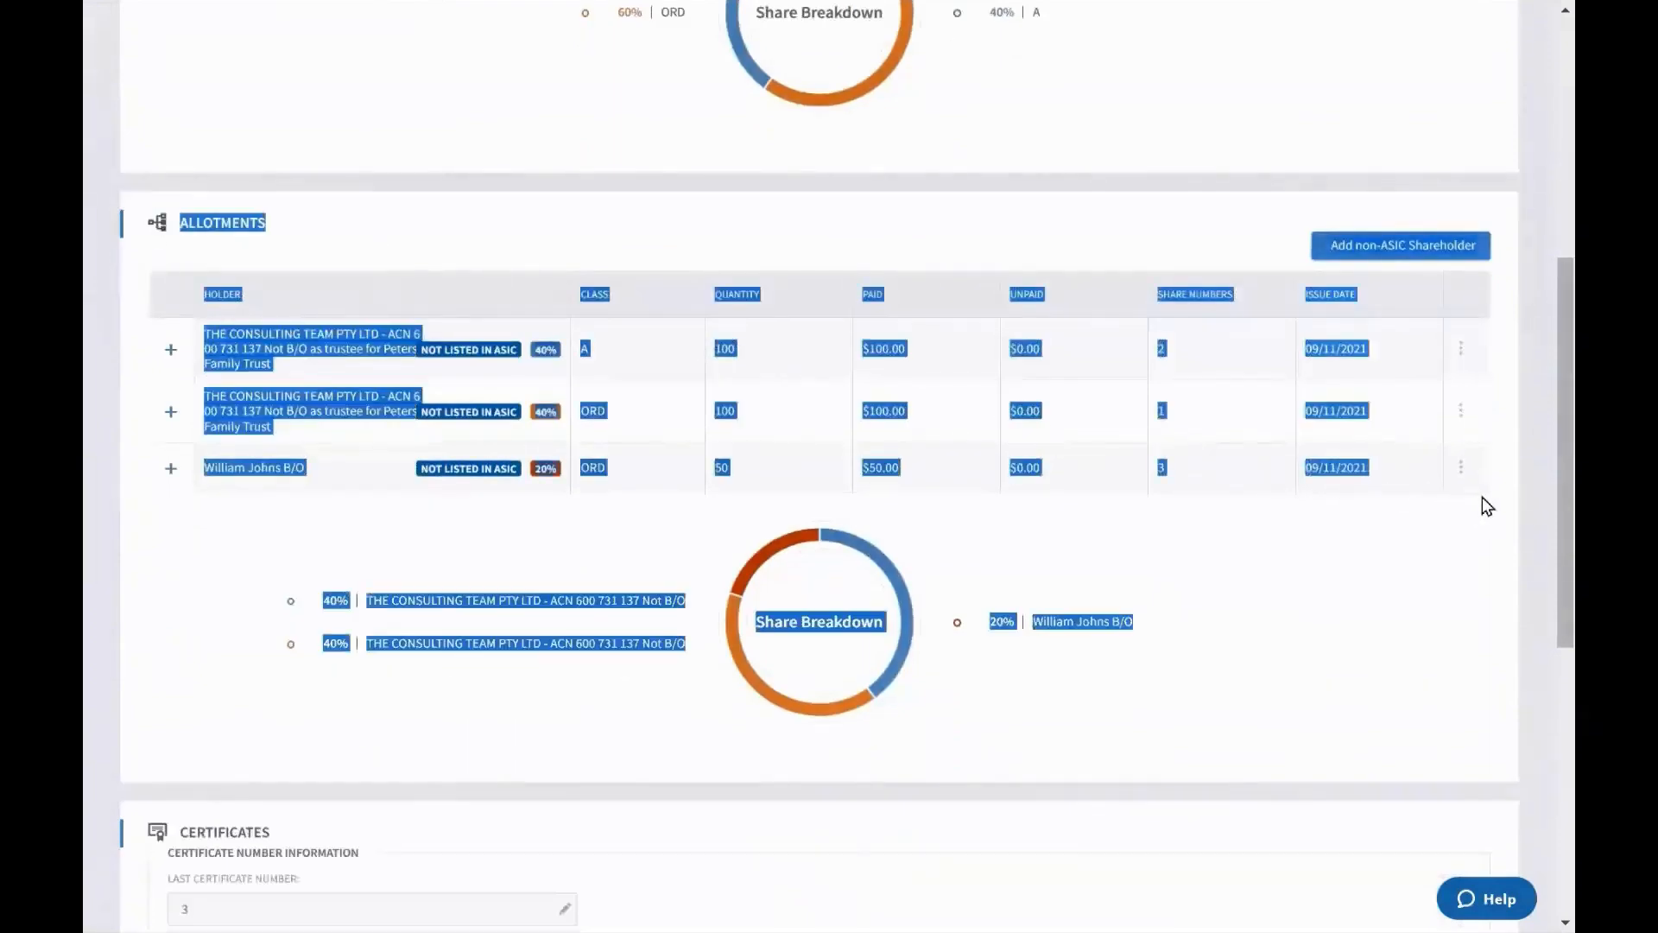
click(1483, 498)
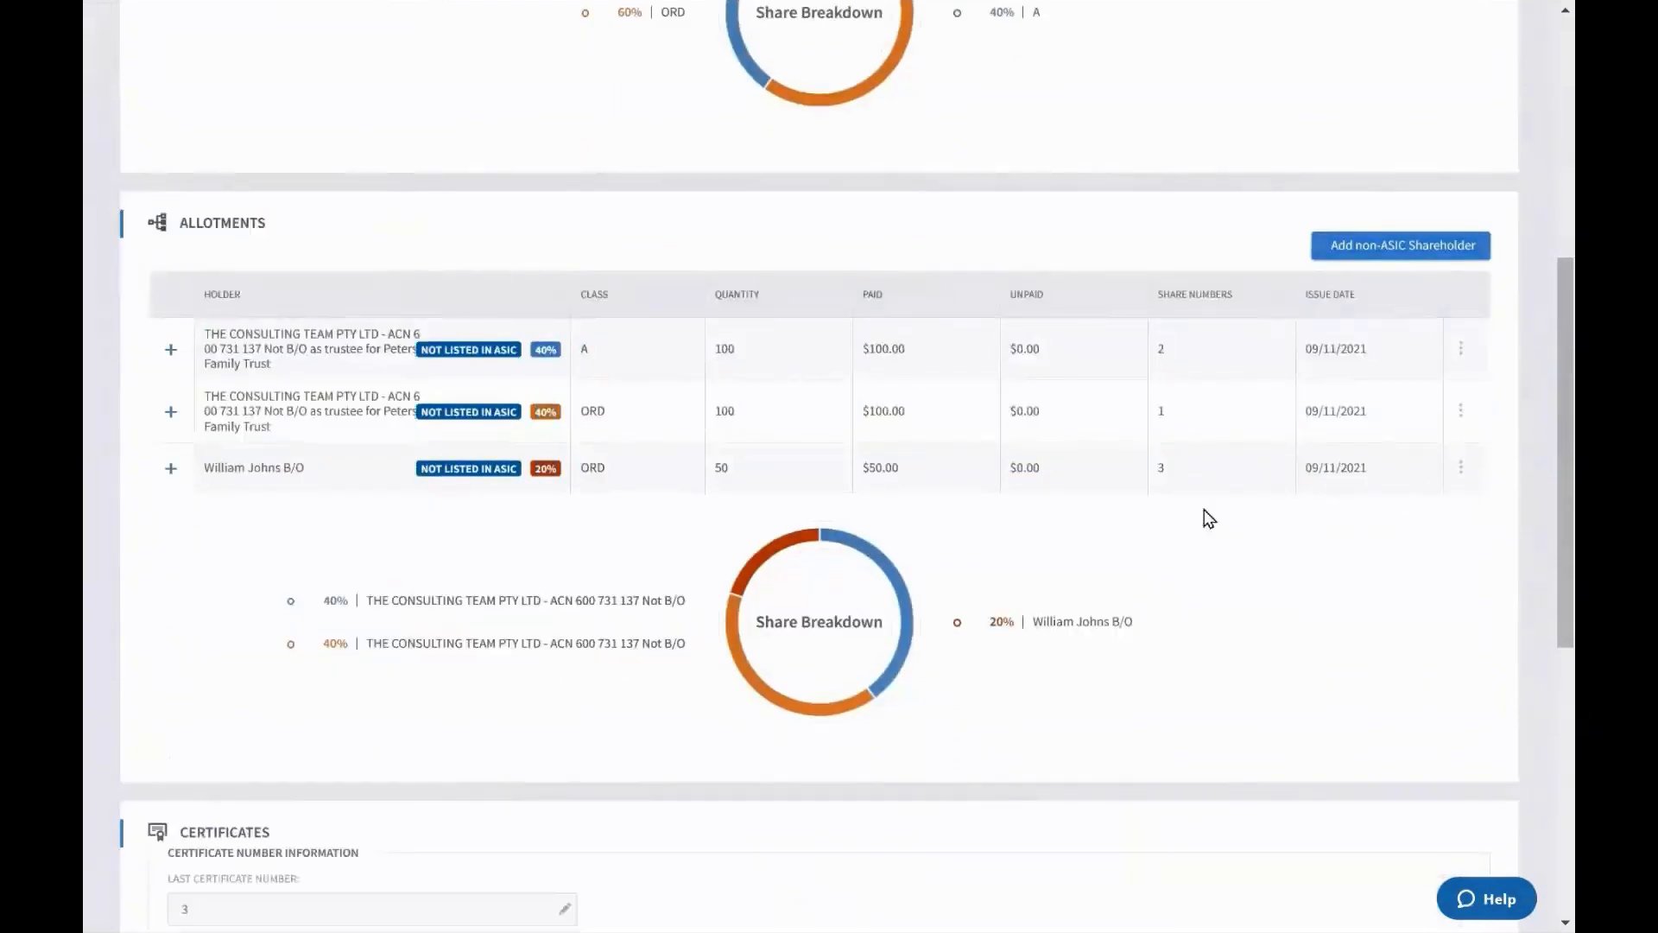
scroll(1208, 516, up, 1)
scroll(1204, 514, up, 3)
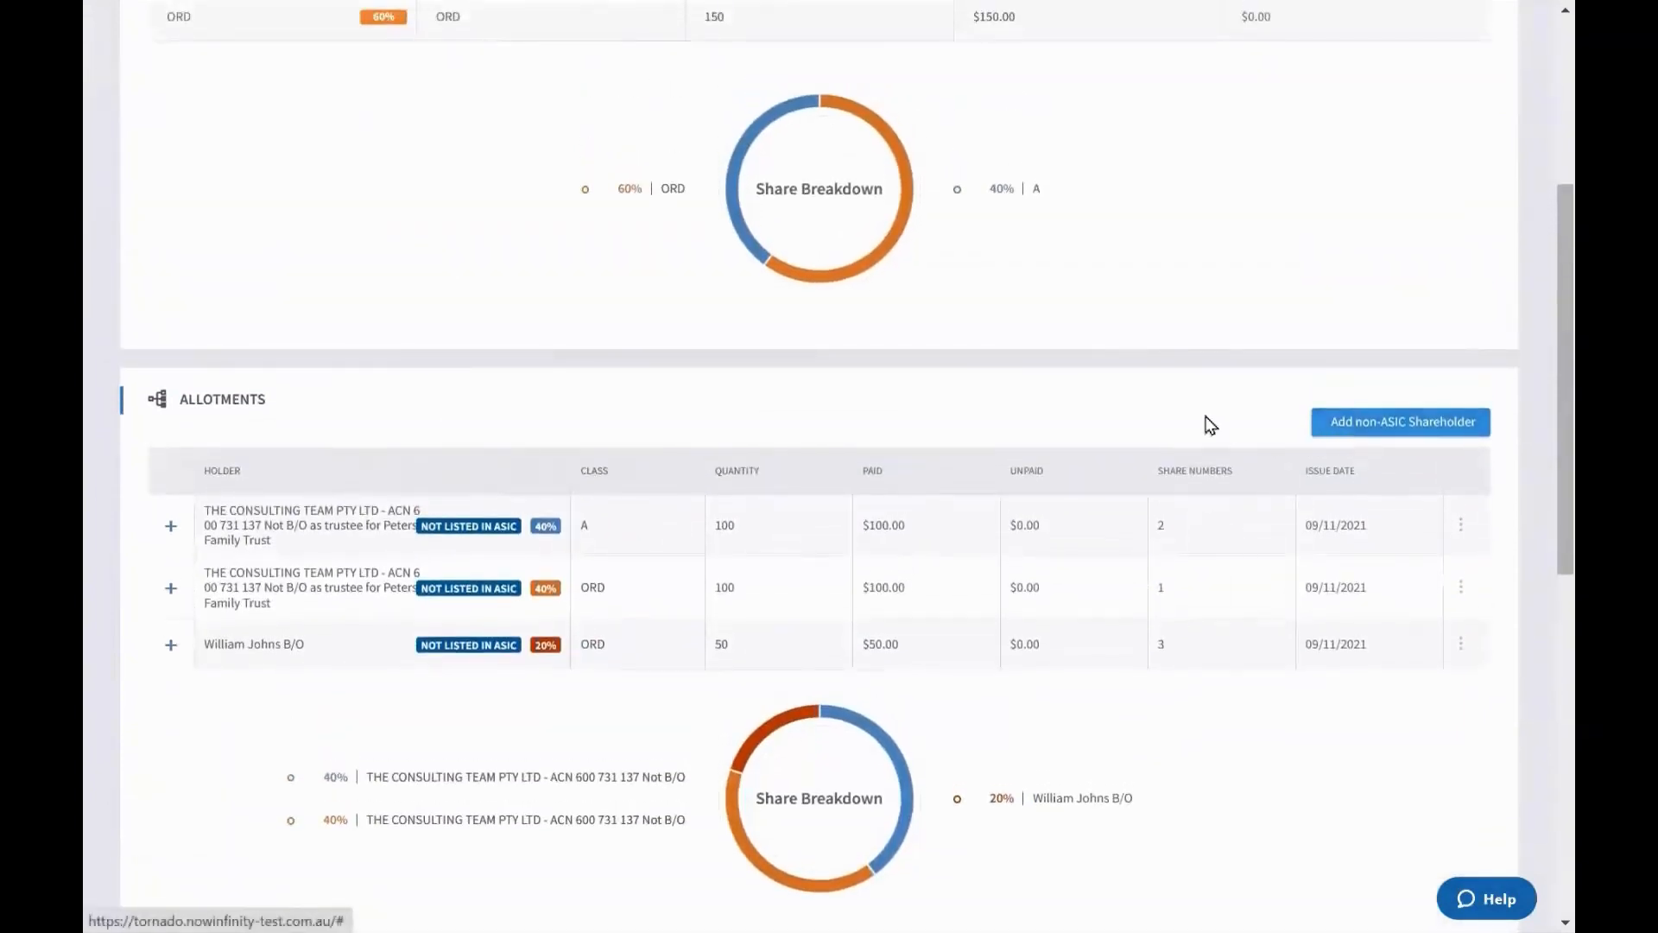
Begin a new non-ASIC shareholder with holder type Individual and scroll through its empty form
click(1353, 437)
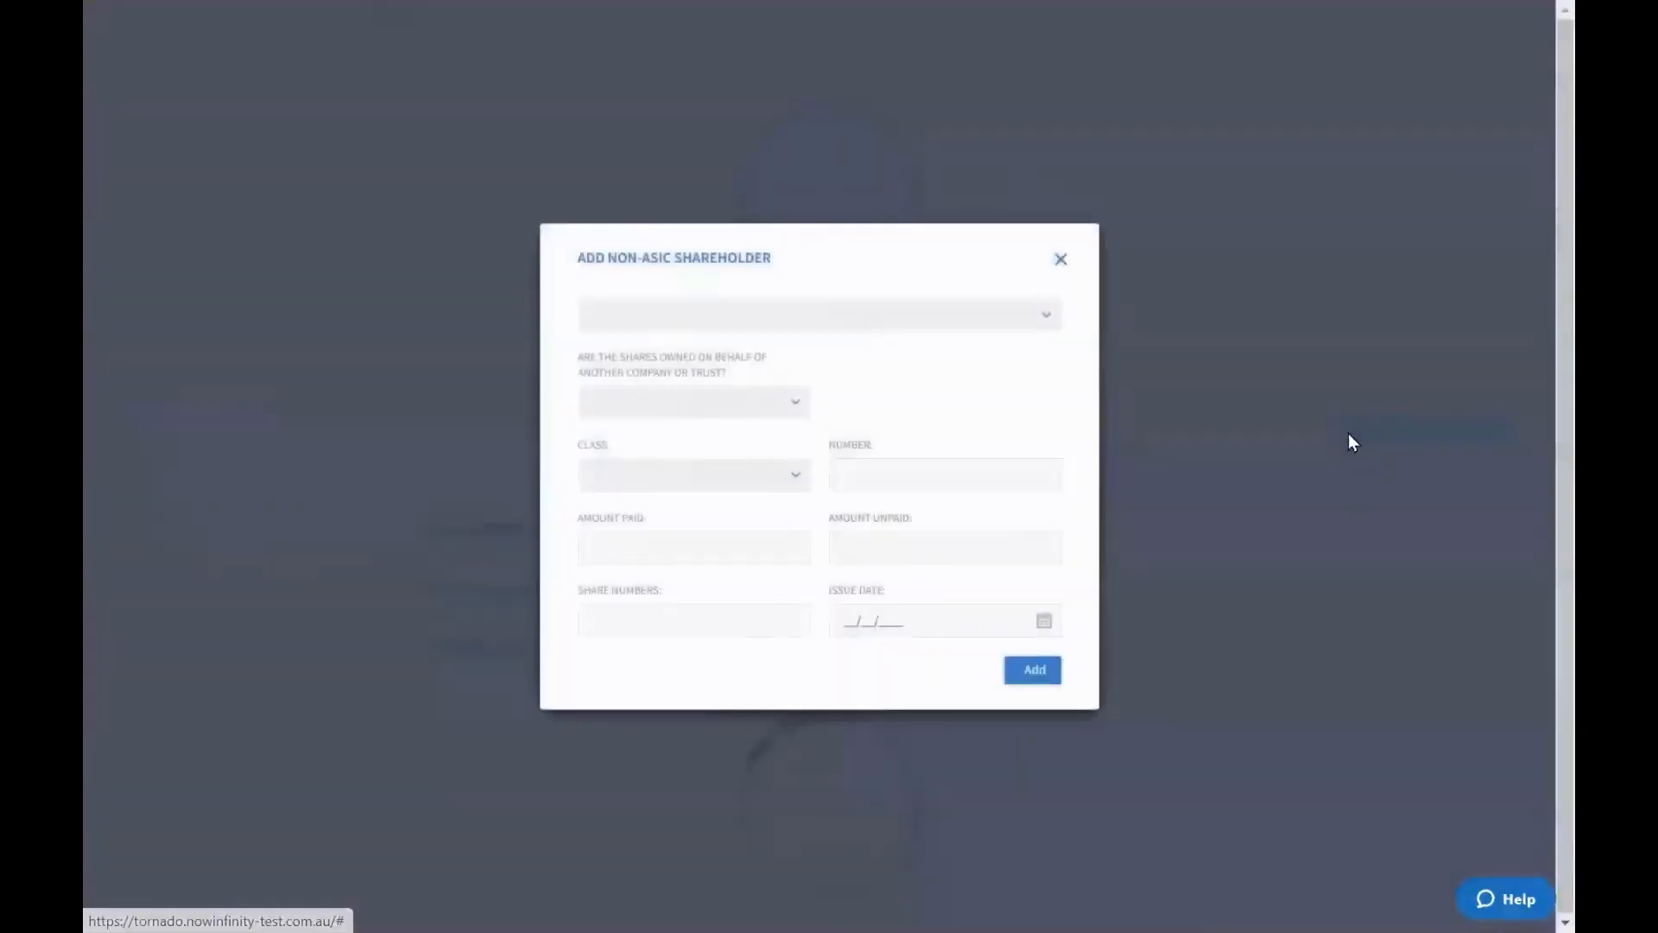
click(961, 336)
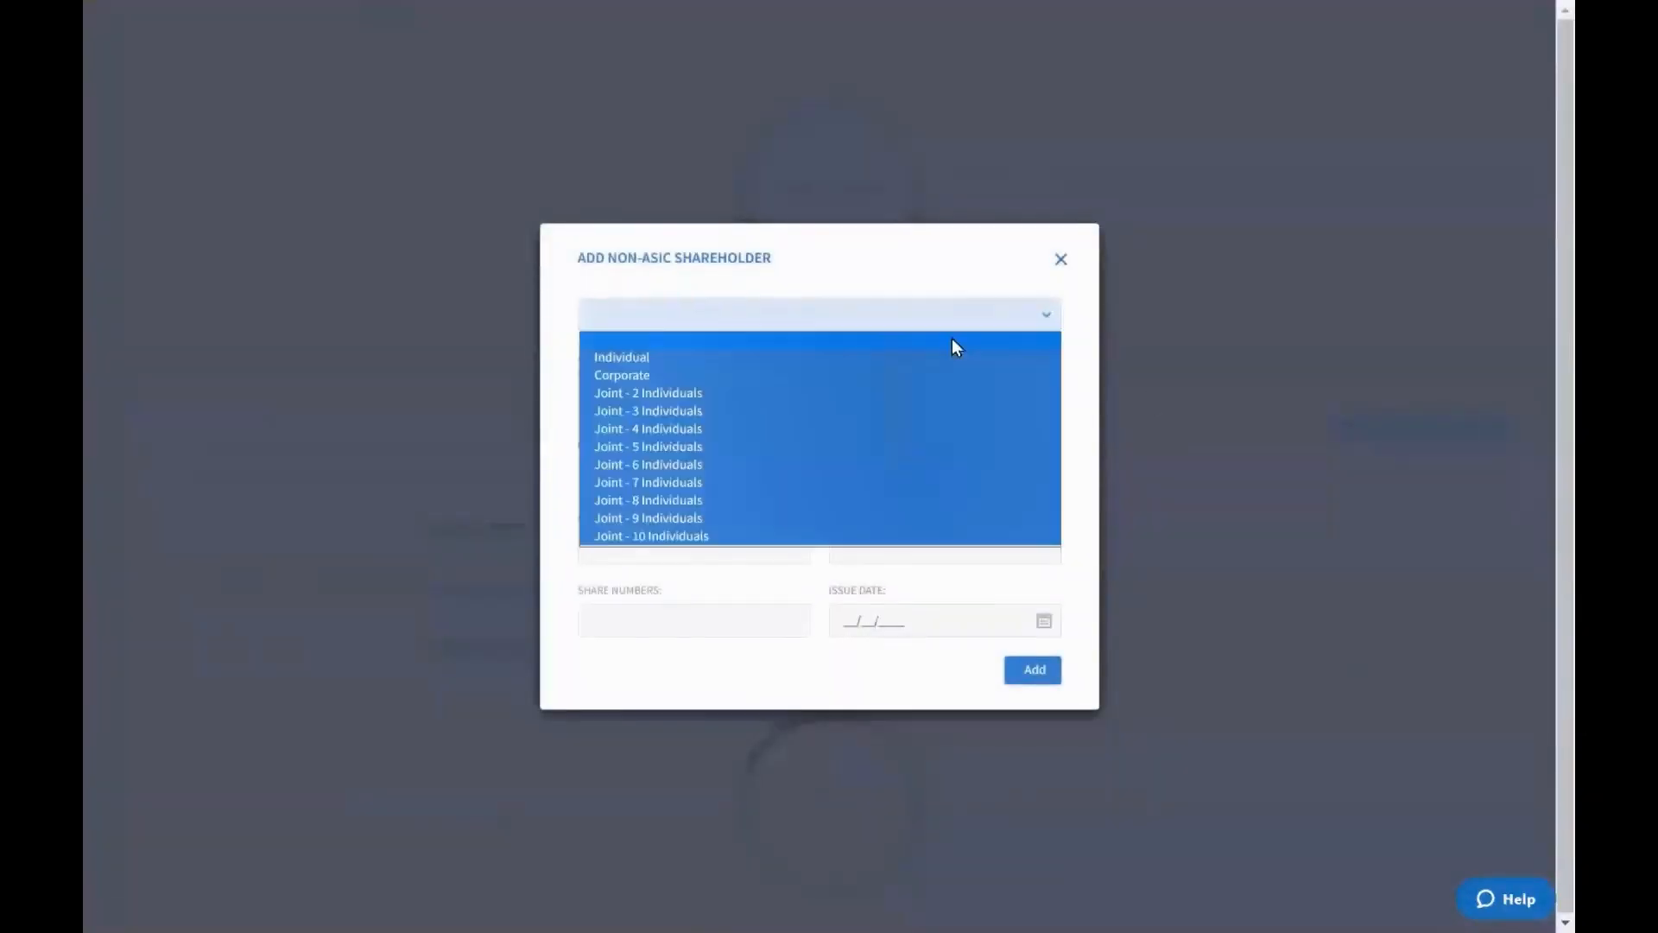
click(869, 359)
scroll(874, 438, down, 3)
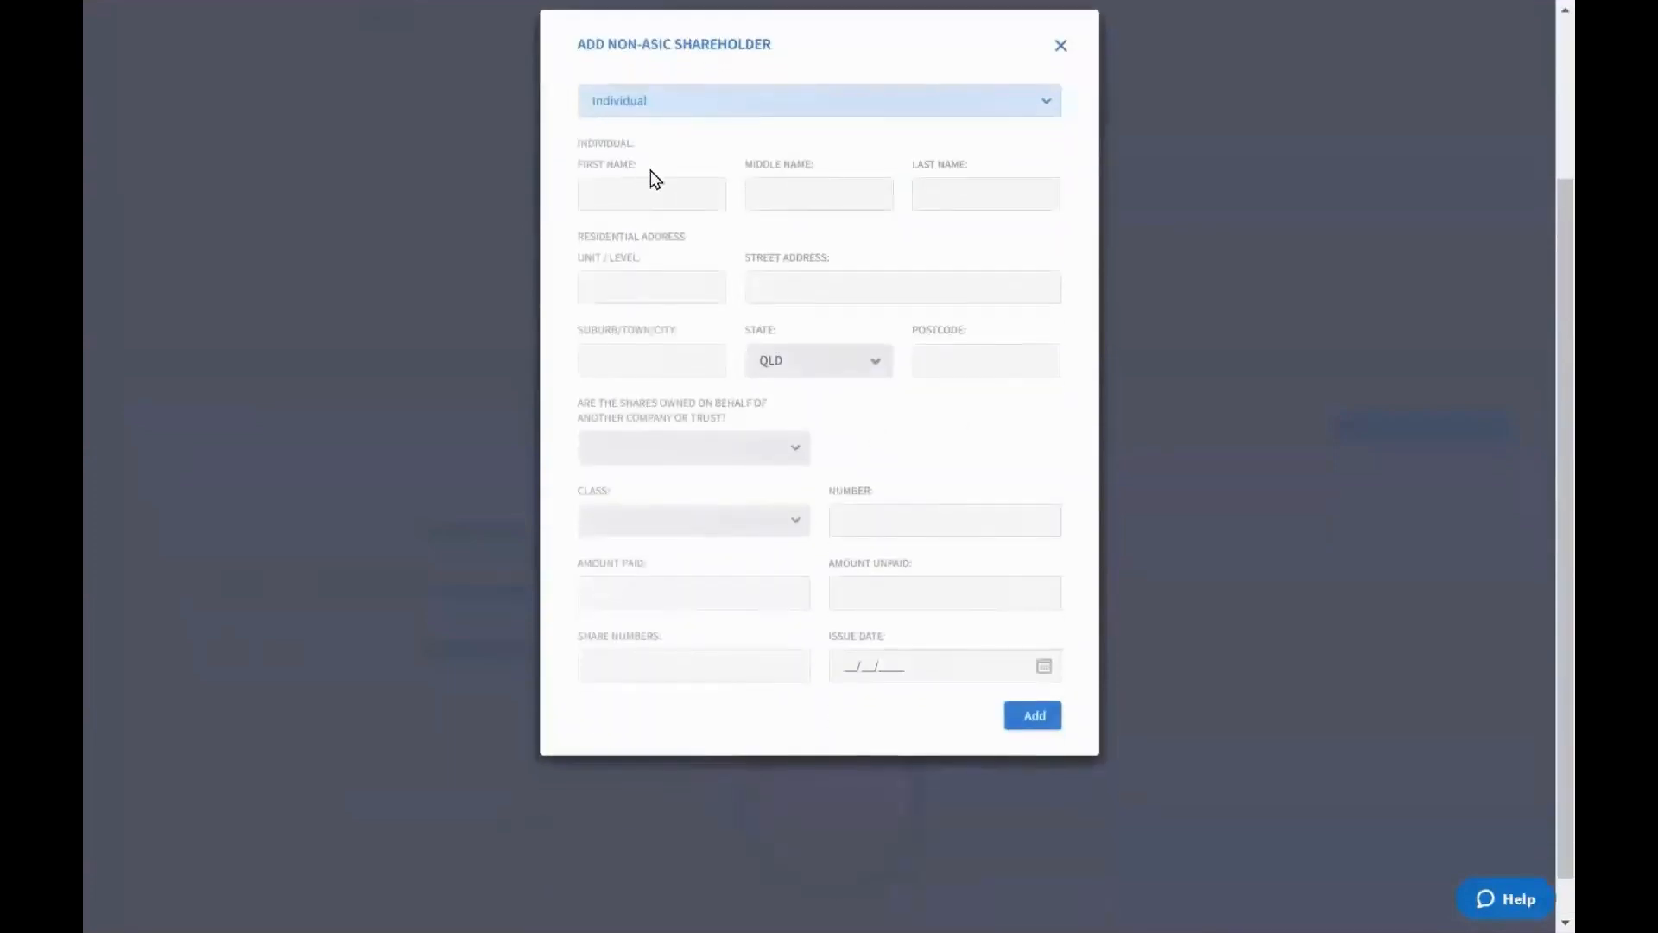
scroll(807, 289, down, 1)
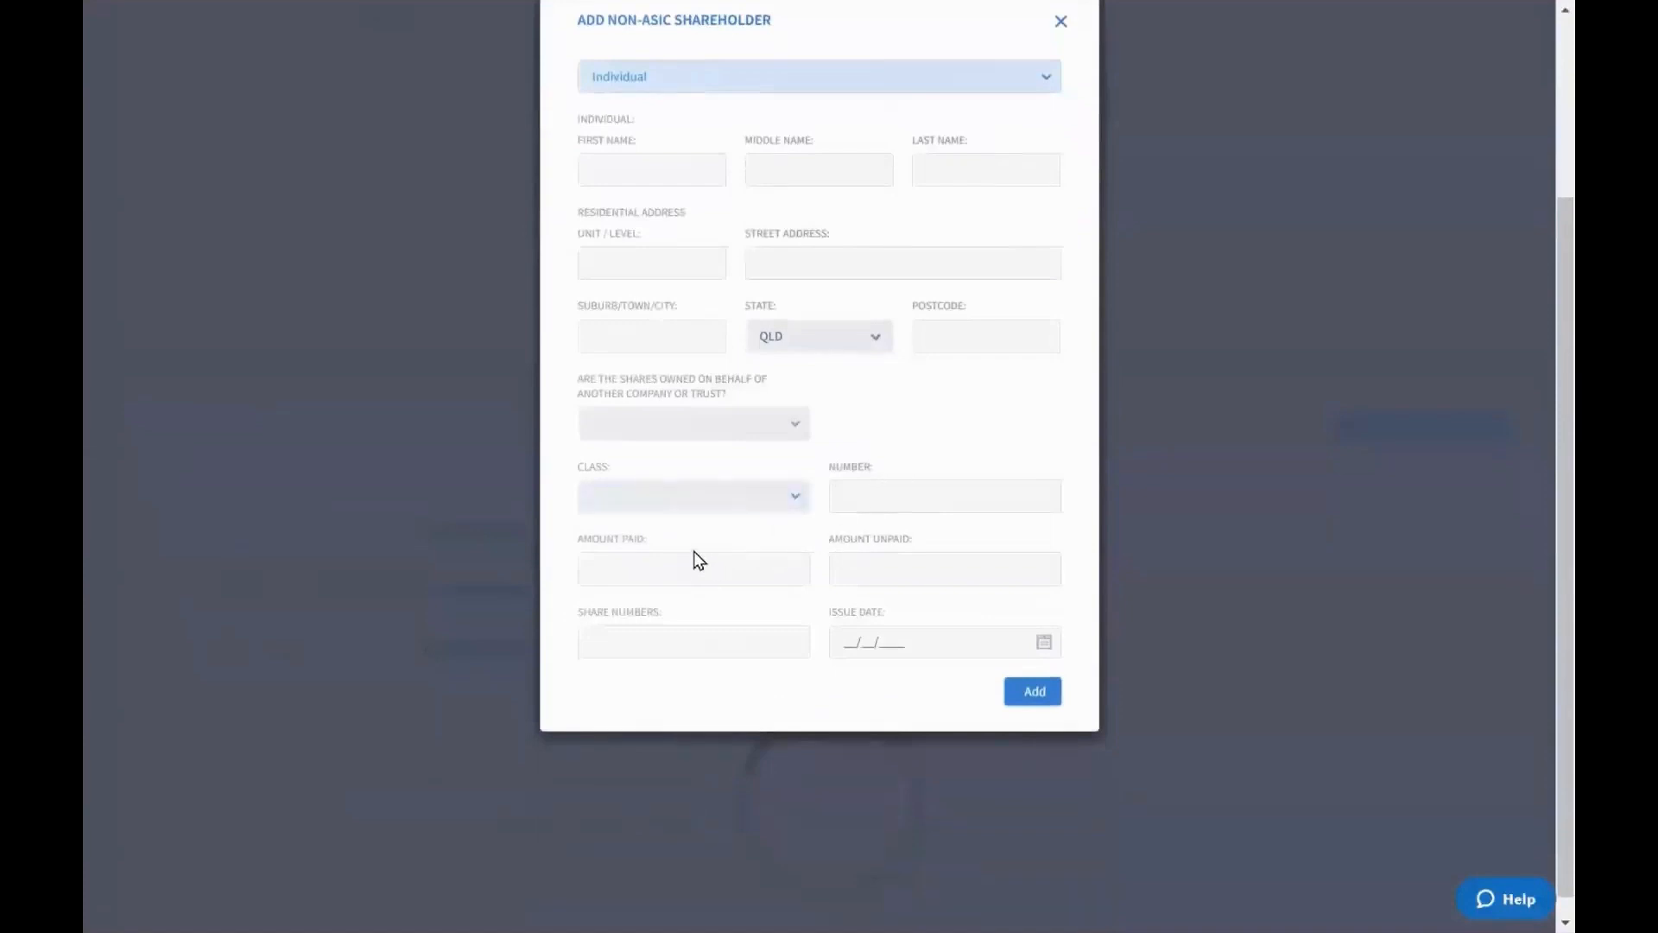
Close the Add non-ASIC Shareholder dialog and highlight the share structure table
click(1061, 33)
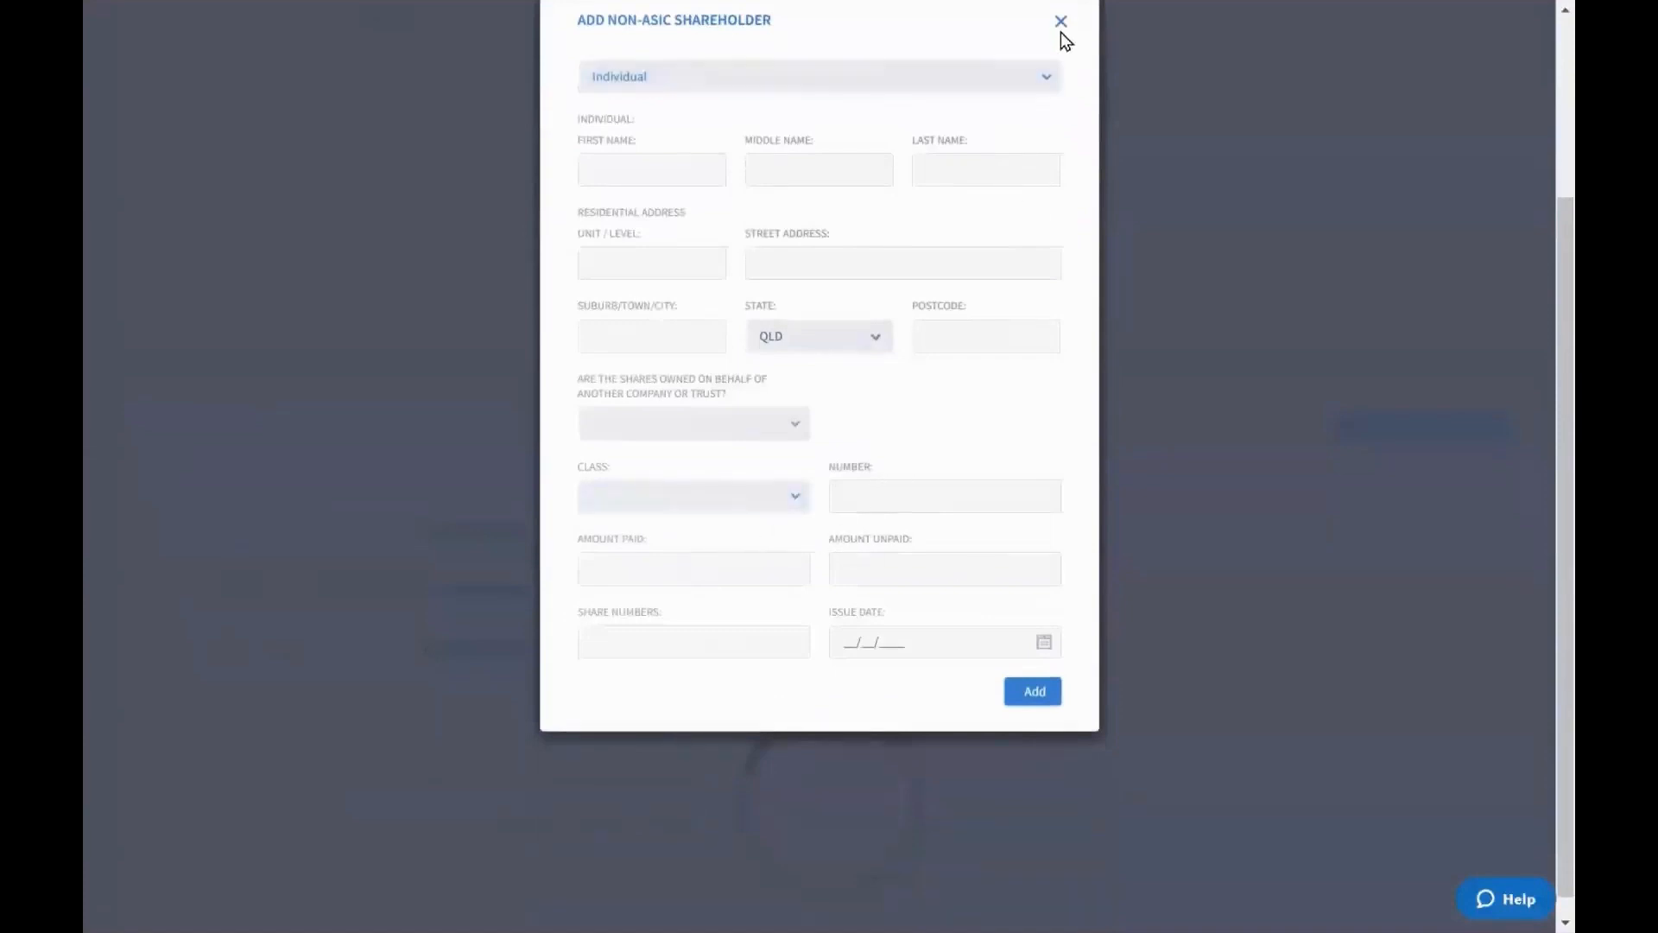
click(1061, 23)
scroll(1058, 183, up, 1)
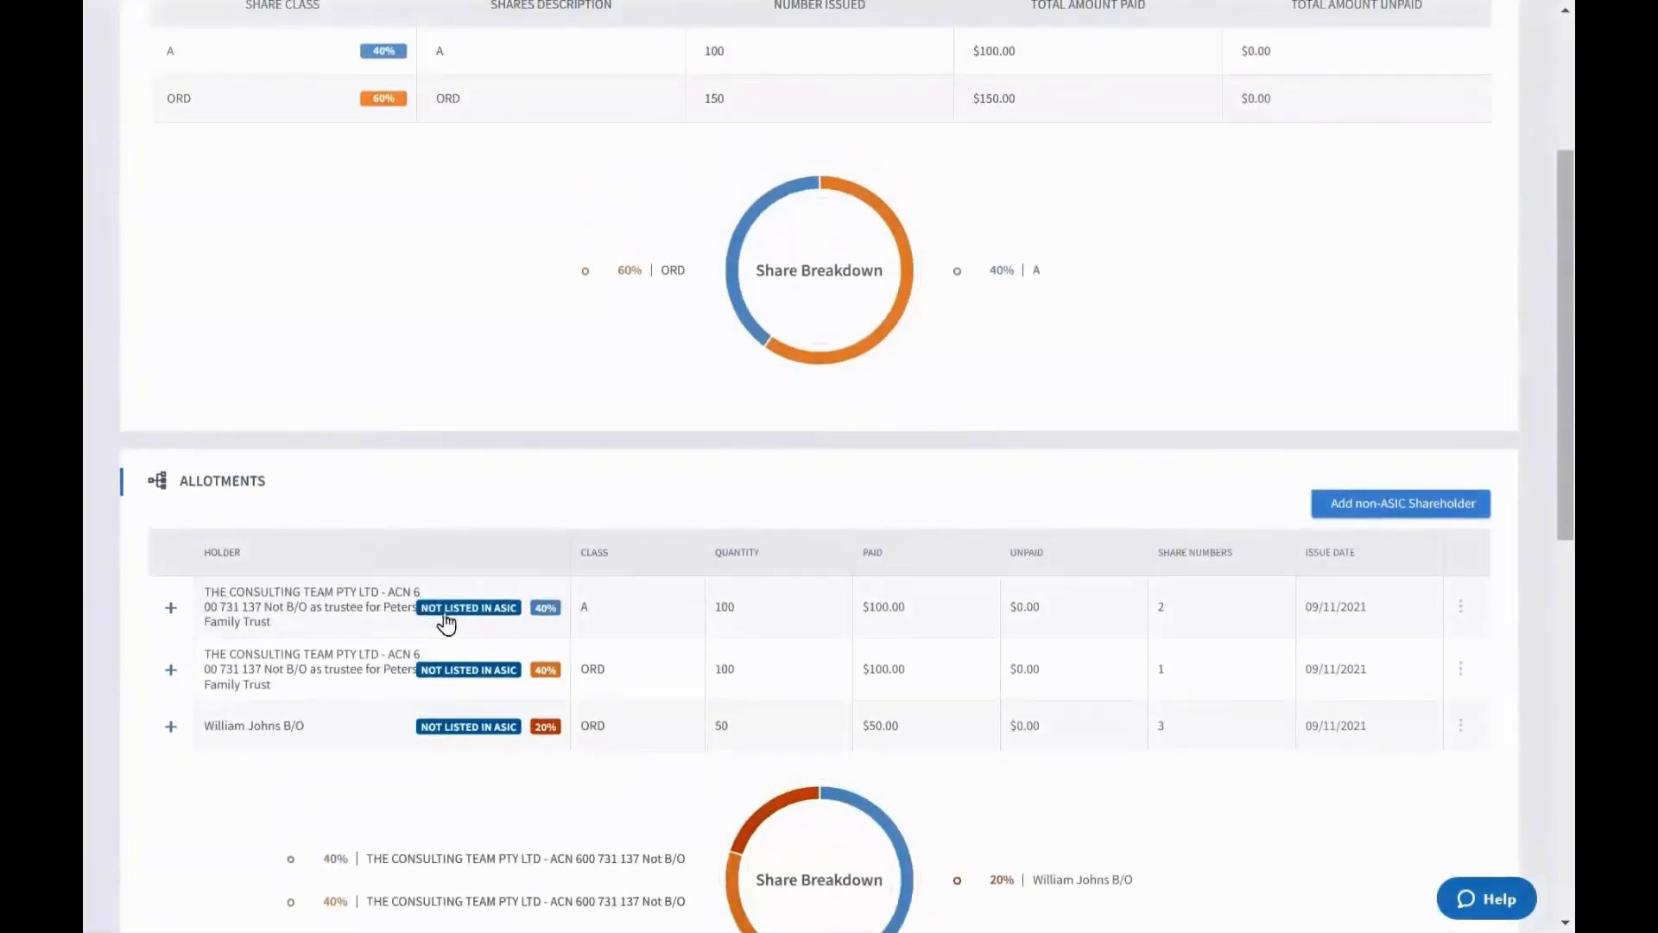
scroll(501, 619, up, 1)
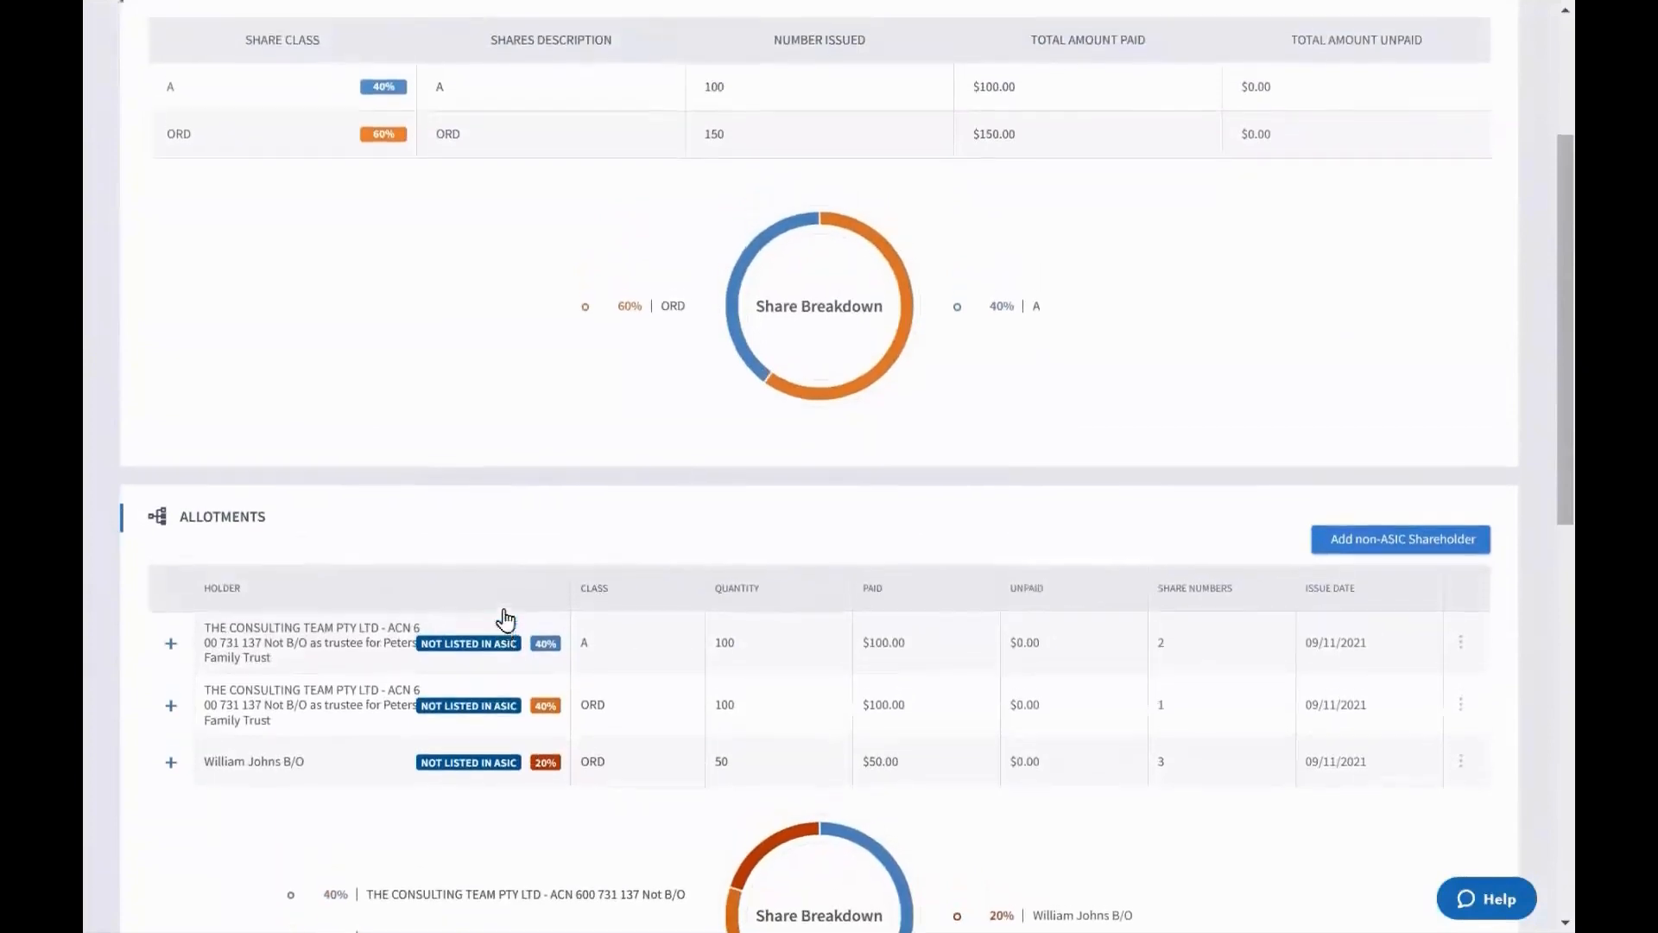
scroll(505, 620, up, 3)
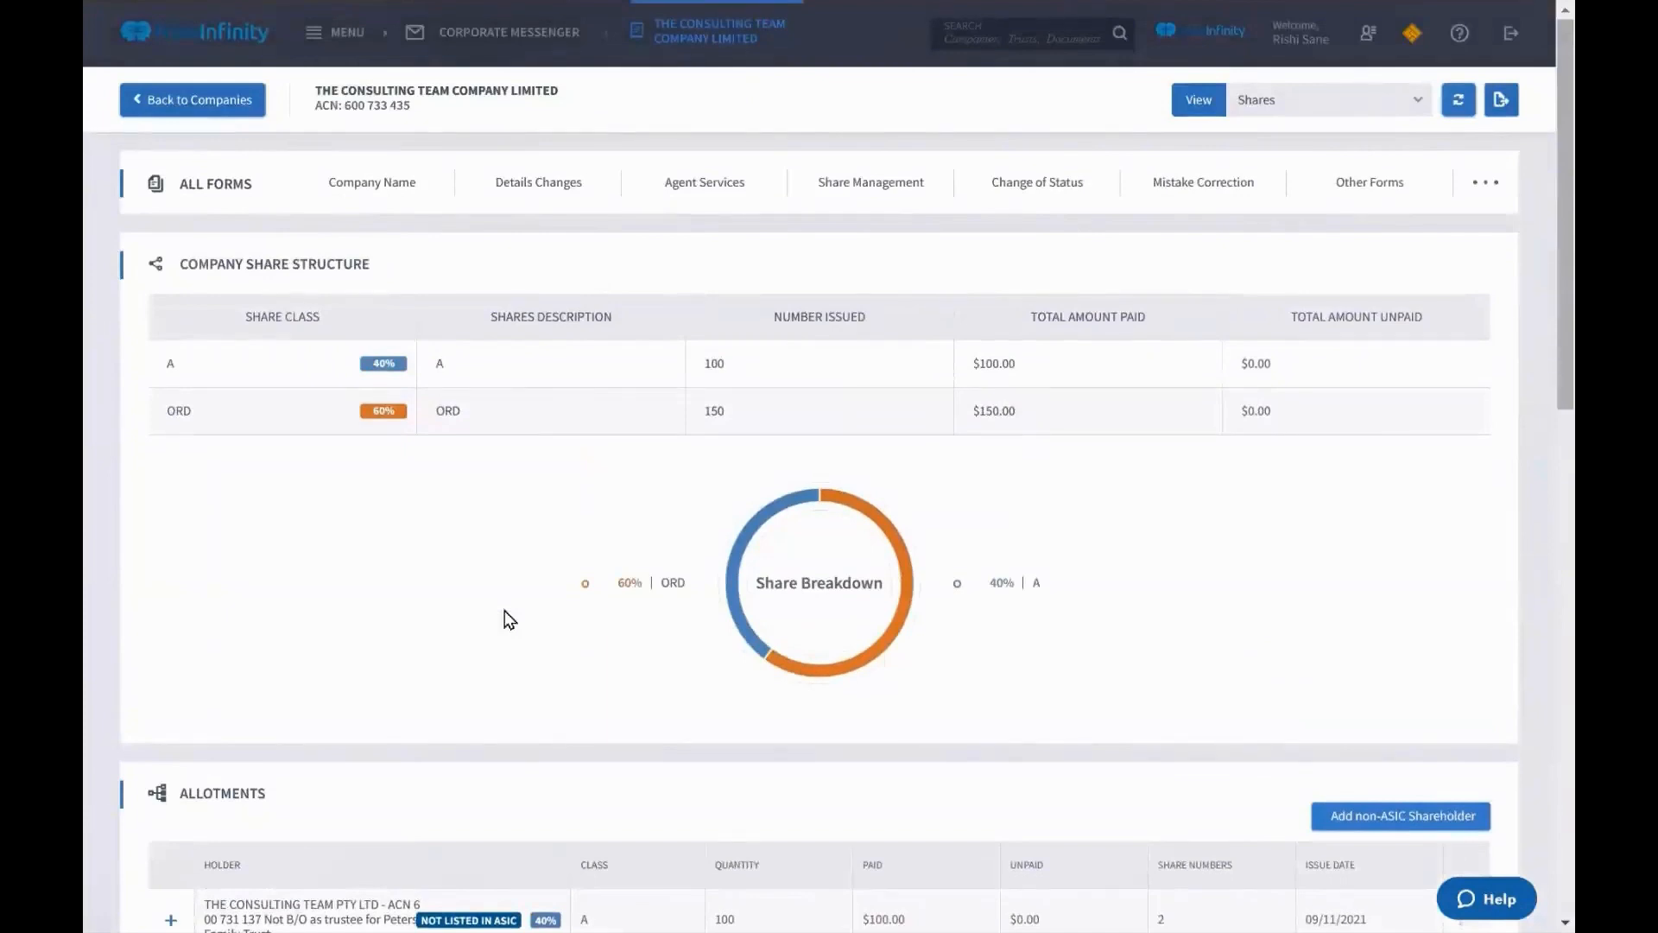
drag(188, 271, 1334, 421)
click(1328, 413)
Point out the 100 class A and 150 ORD shares issued in the share structure
drag(702, 366, 744, 364)
click(740, 425)
drag(698, 421, 690, 421)
click(689, 422)
drag(283, 266, 381, 272)
click(666, 295)
scroll(666, 298, down, 3)
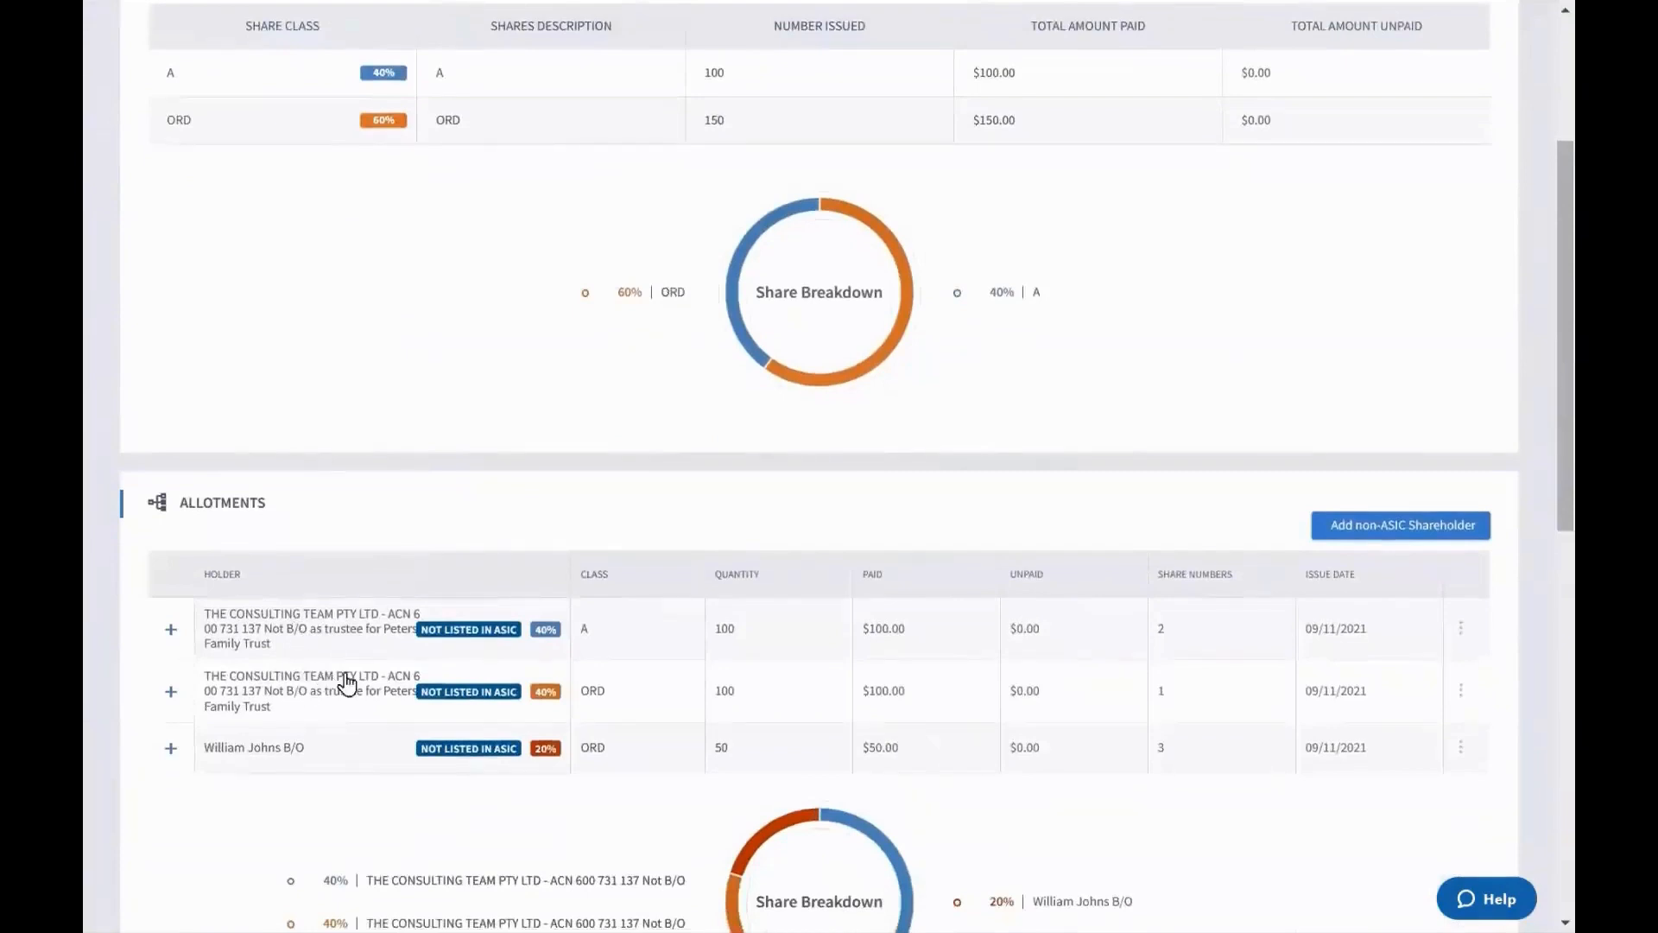
scroll(704, 758, up, 3)
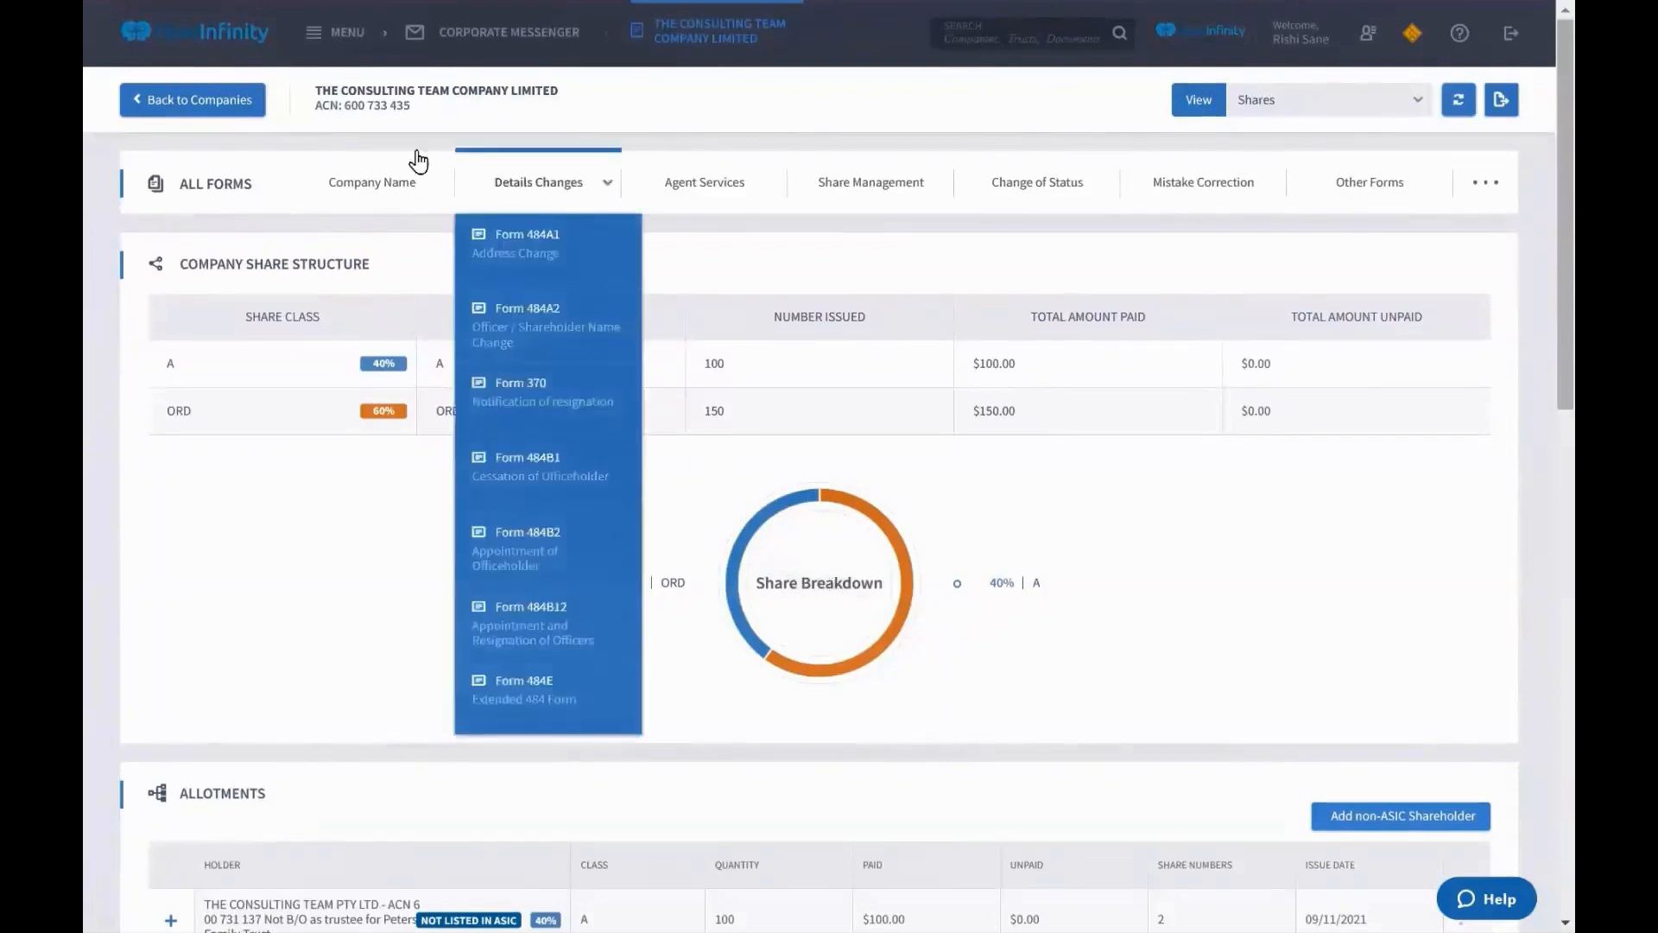
Open the Notification Centre, expand the latest debt report, then filter to Validation Reports
click(341, 35)
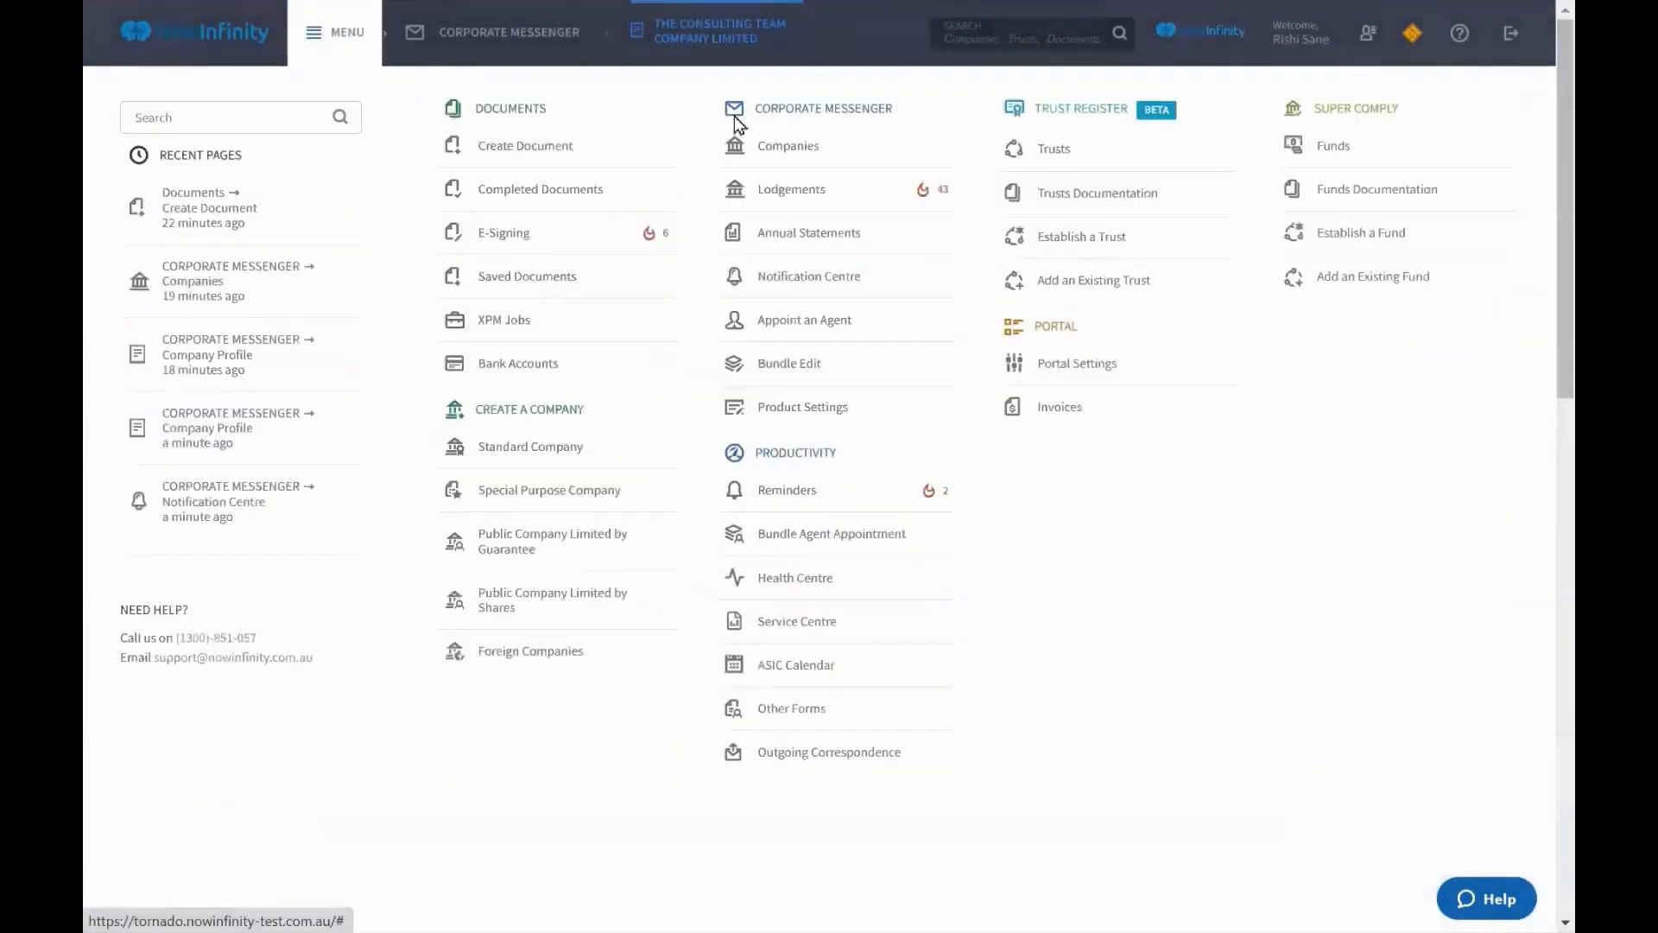
click(767, 282)
click(536, 203)
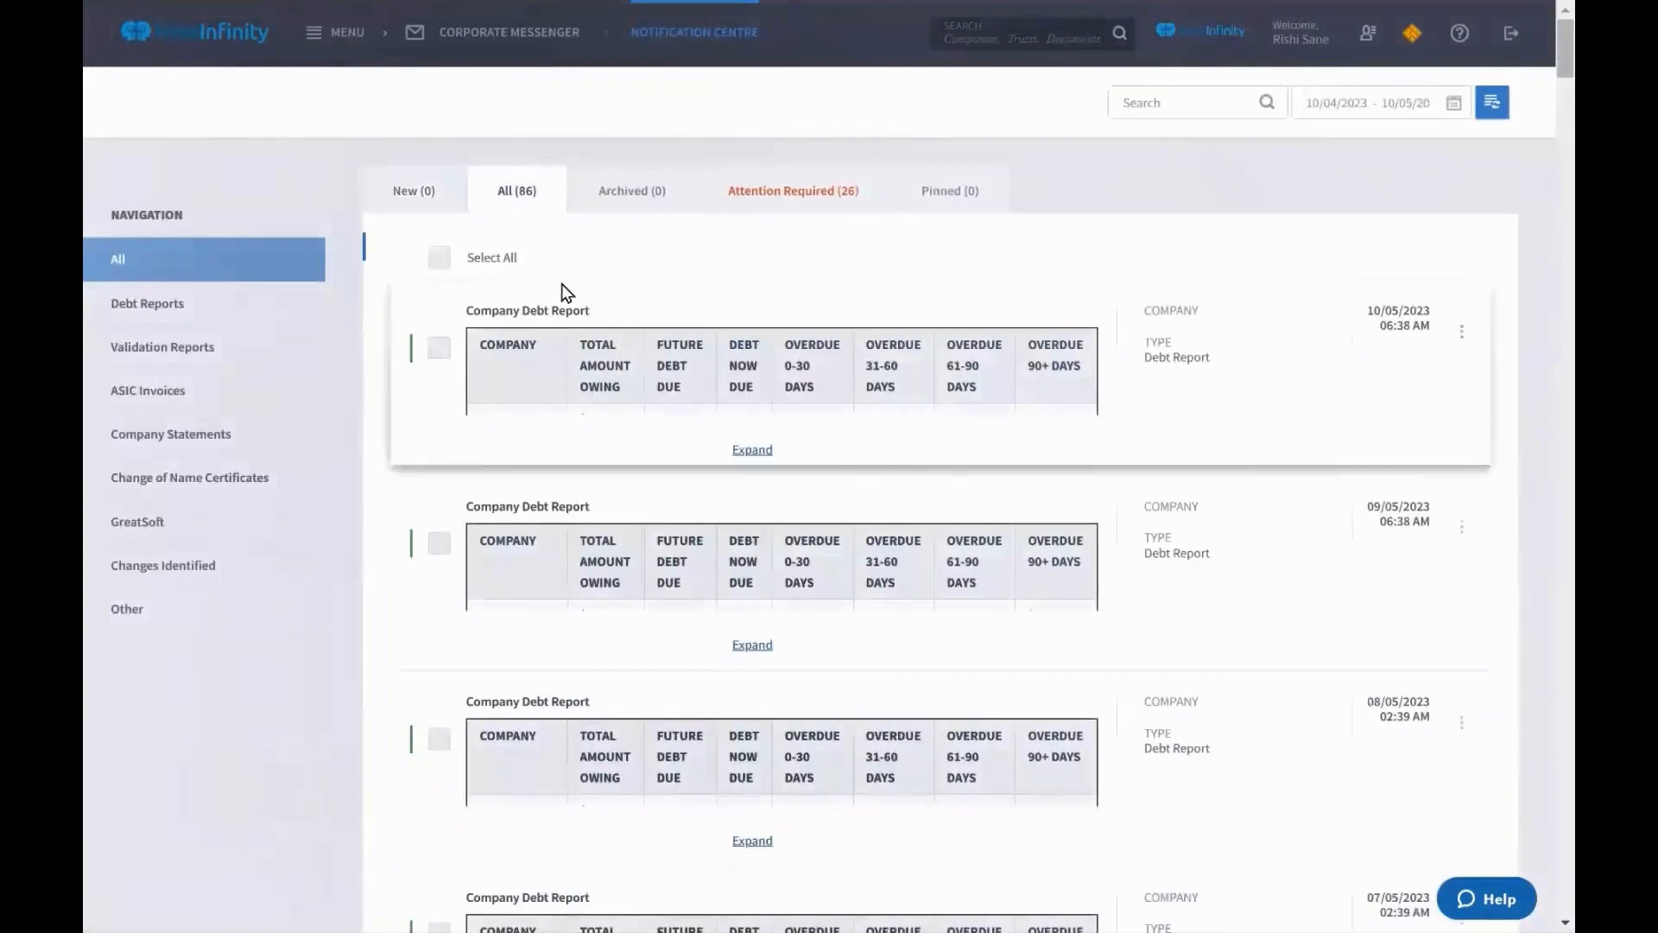
click(752, 450)
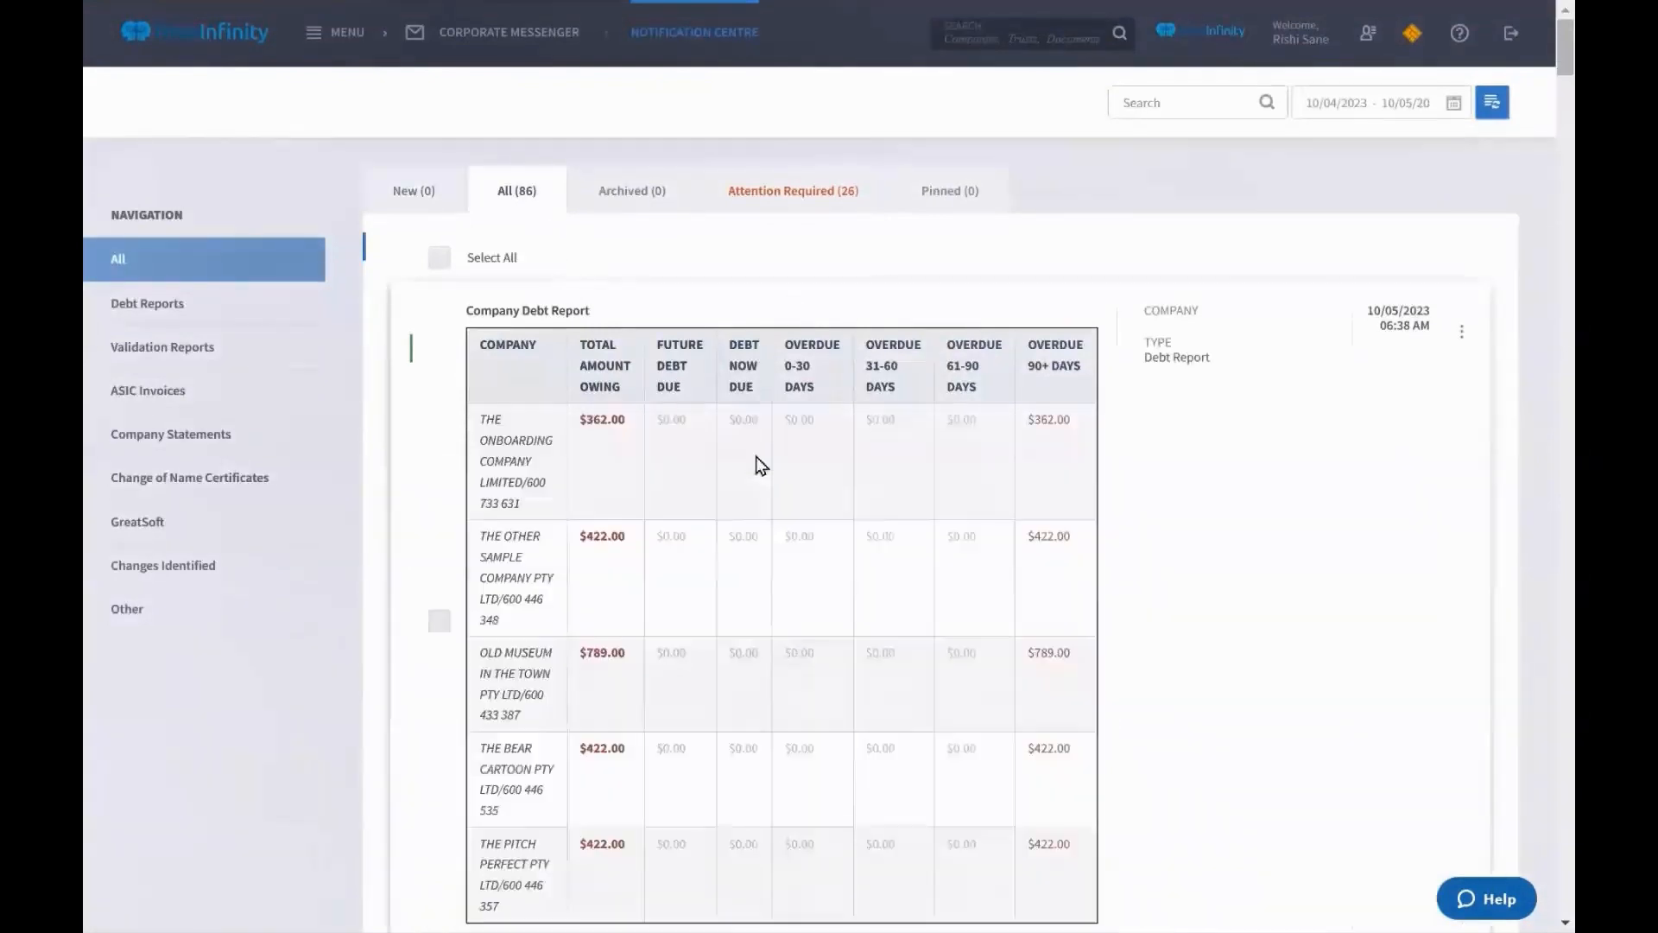
scroll(760, 436, down, 1)
click(273, 309)
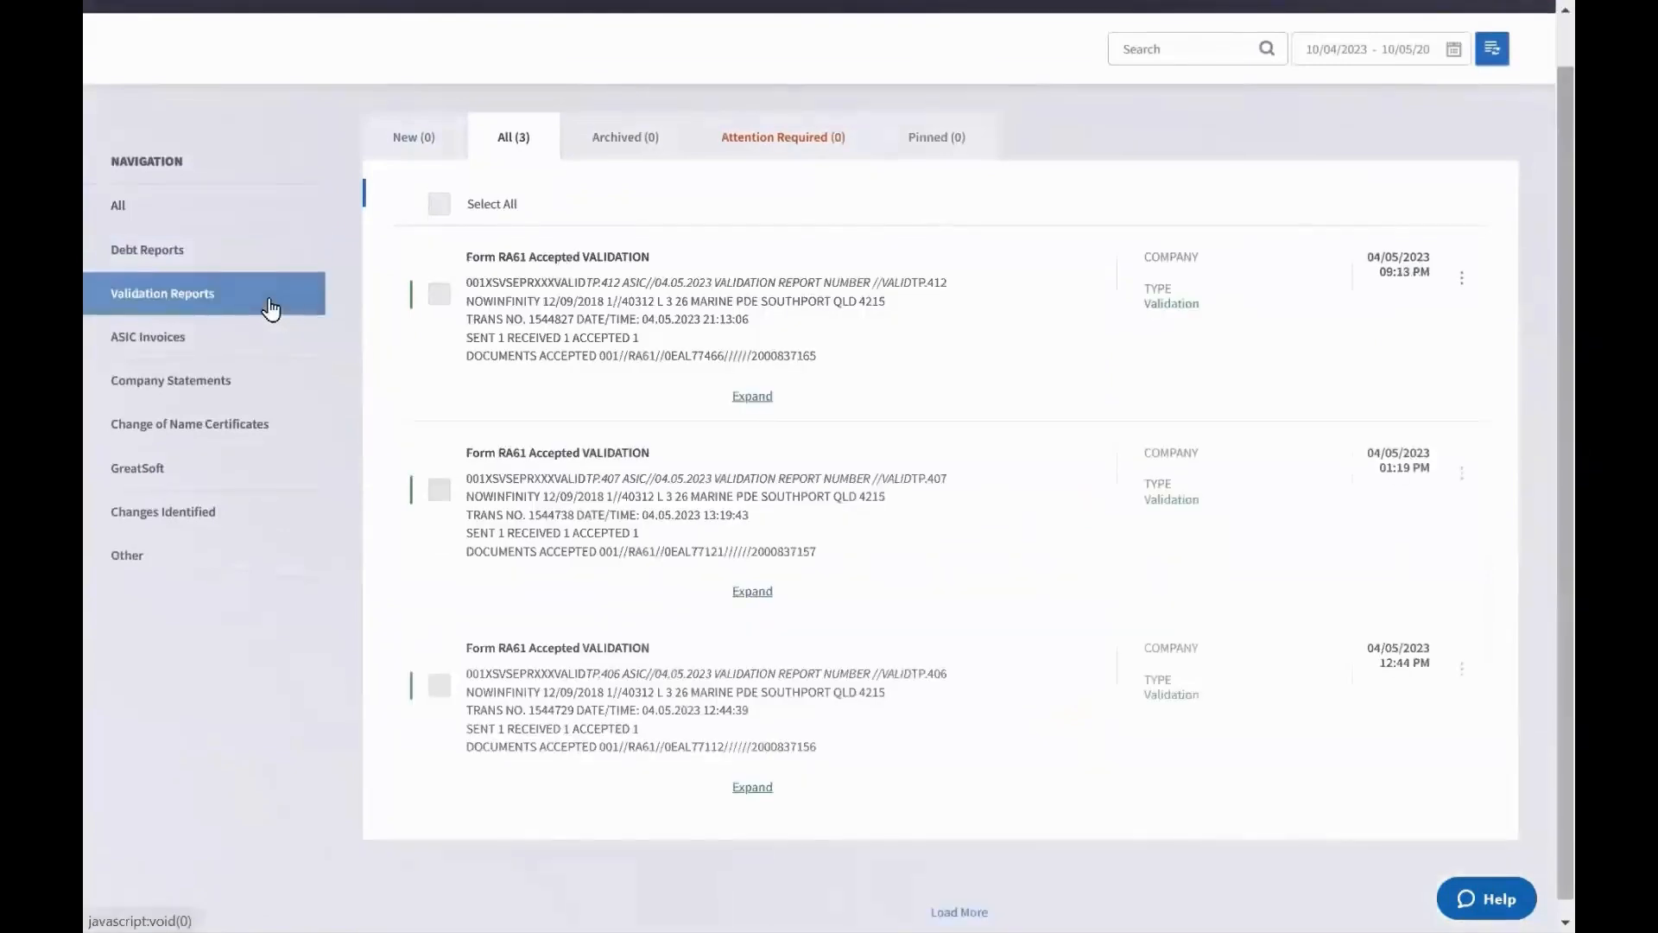
Browse ASIC Invoices, Company Statements, Name Certificates, GreatSoft, Changes Identified and Other notifications
click(251, 350)
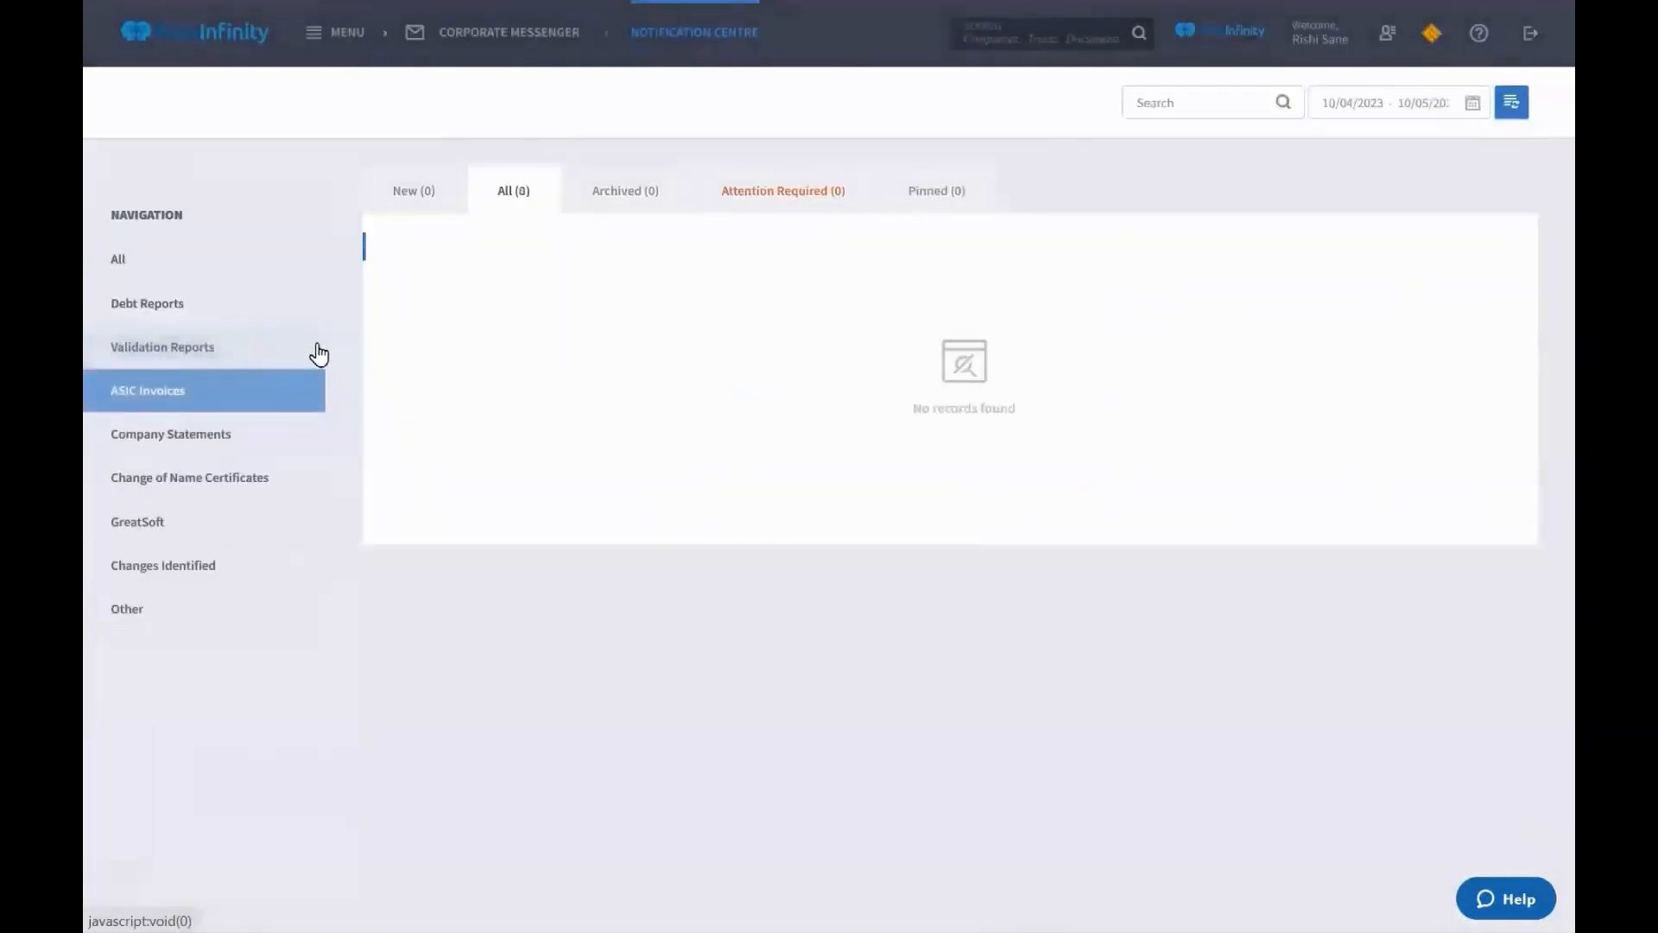
click(261, 444)
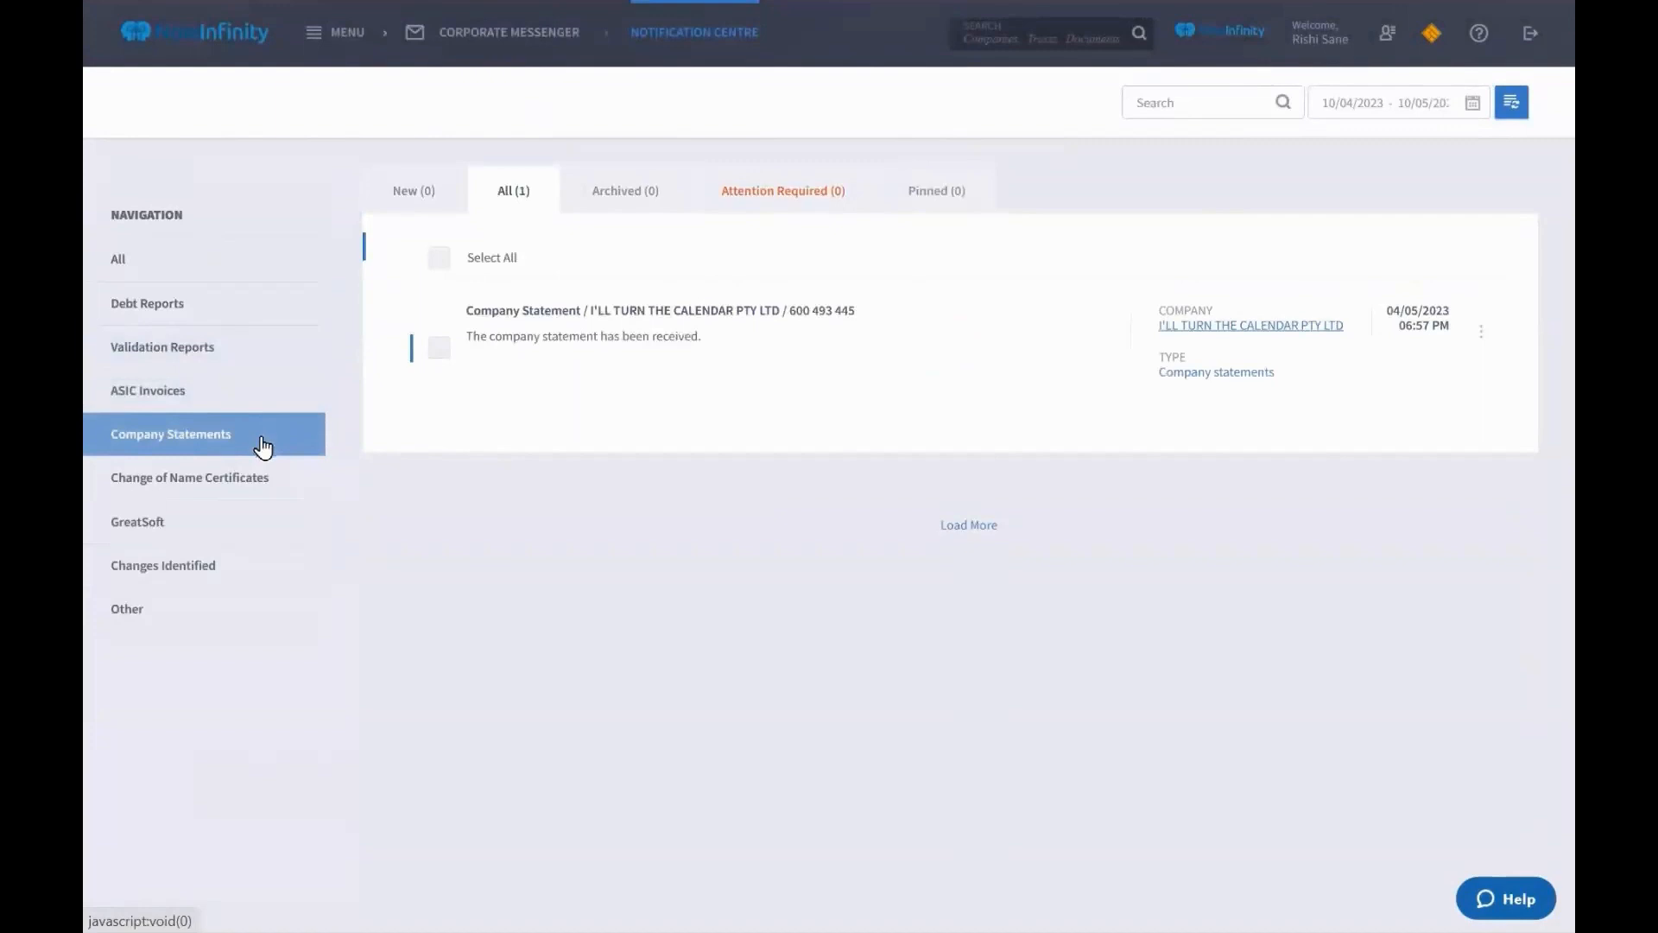
click(258, 486)
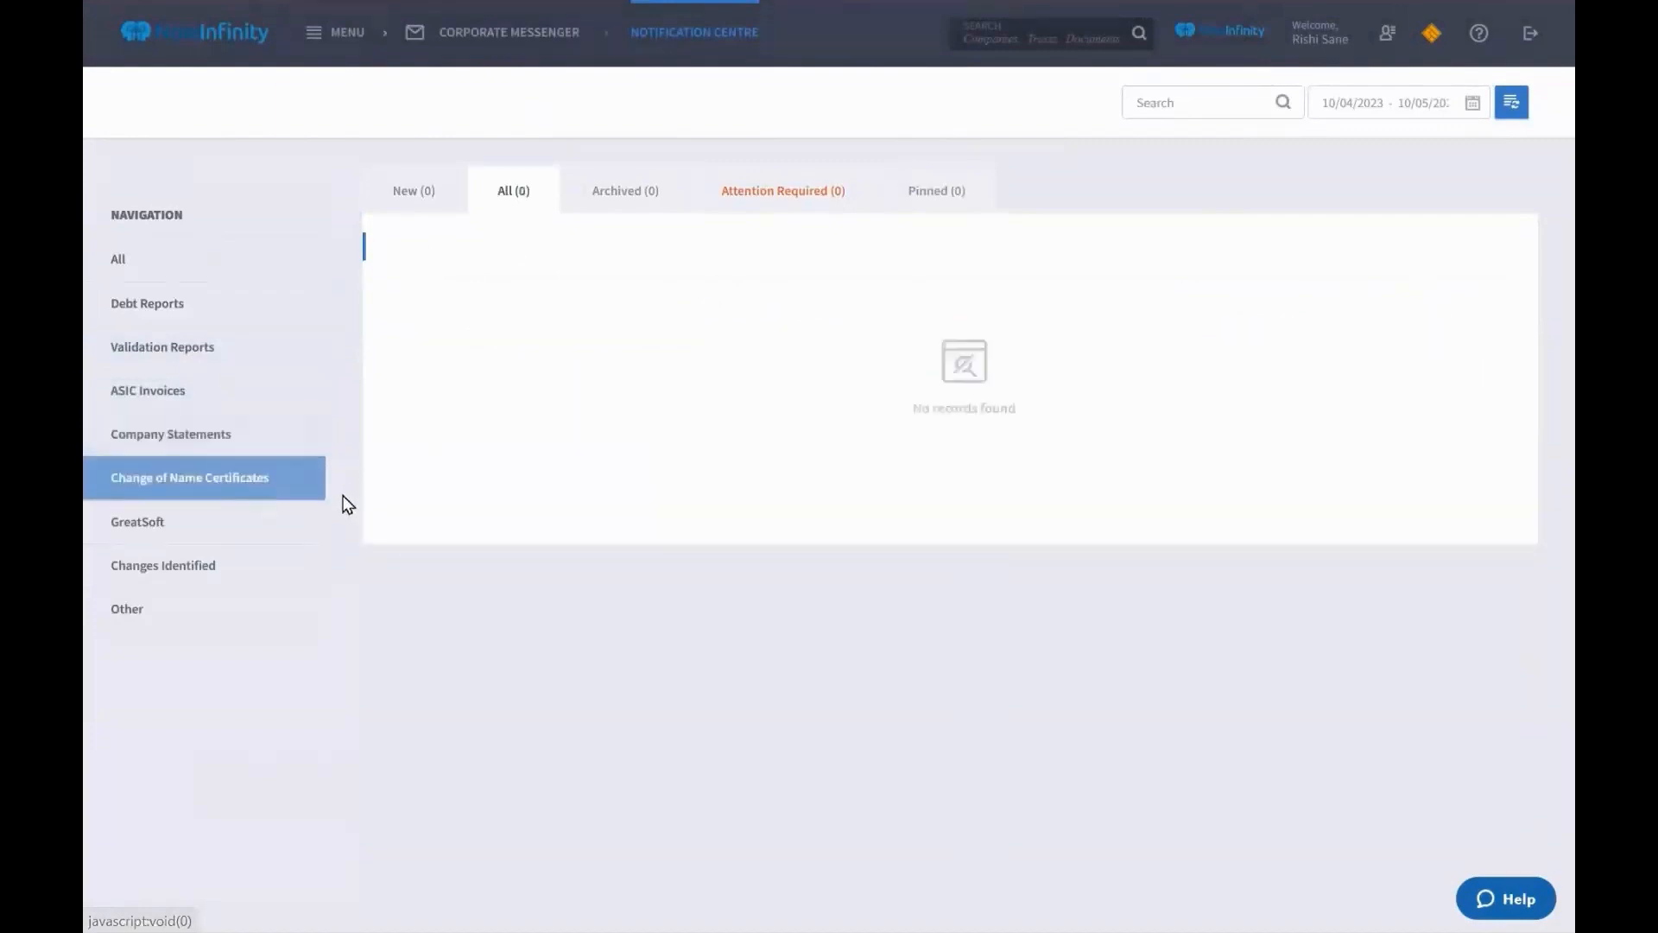
click(307, 528)
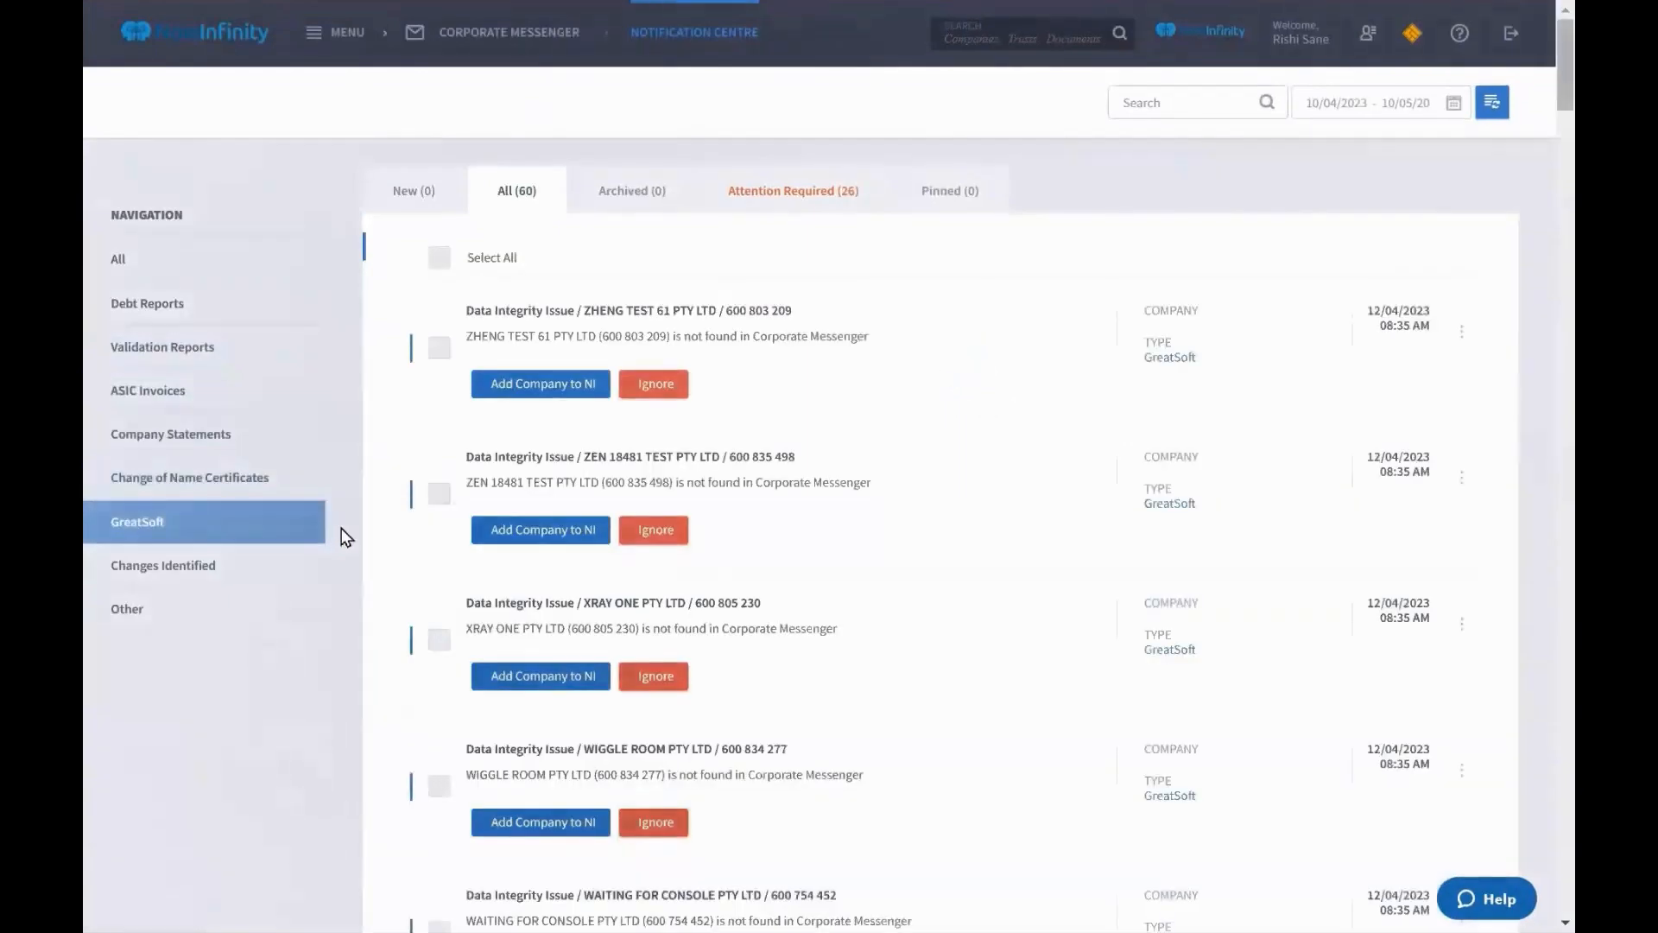
click(298, 572)
click(259, 615)
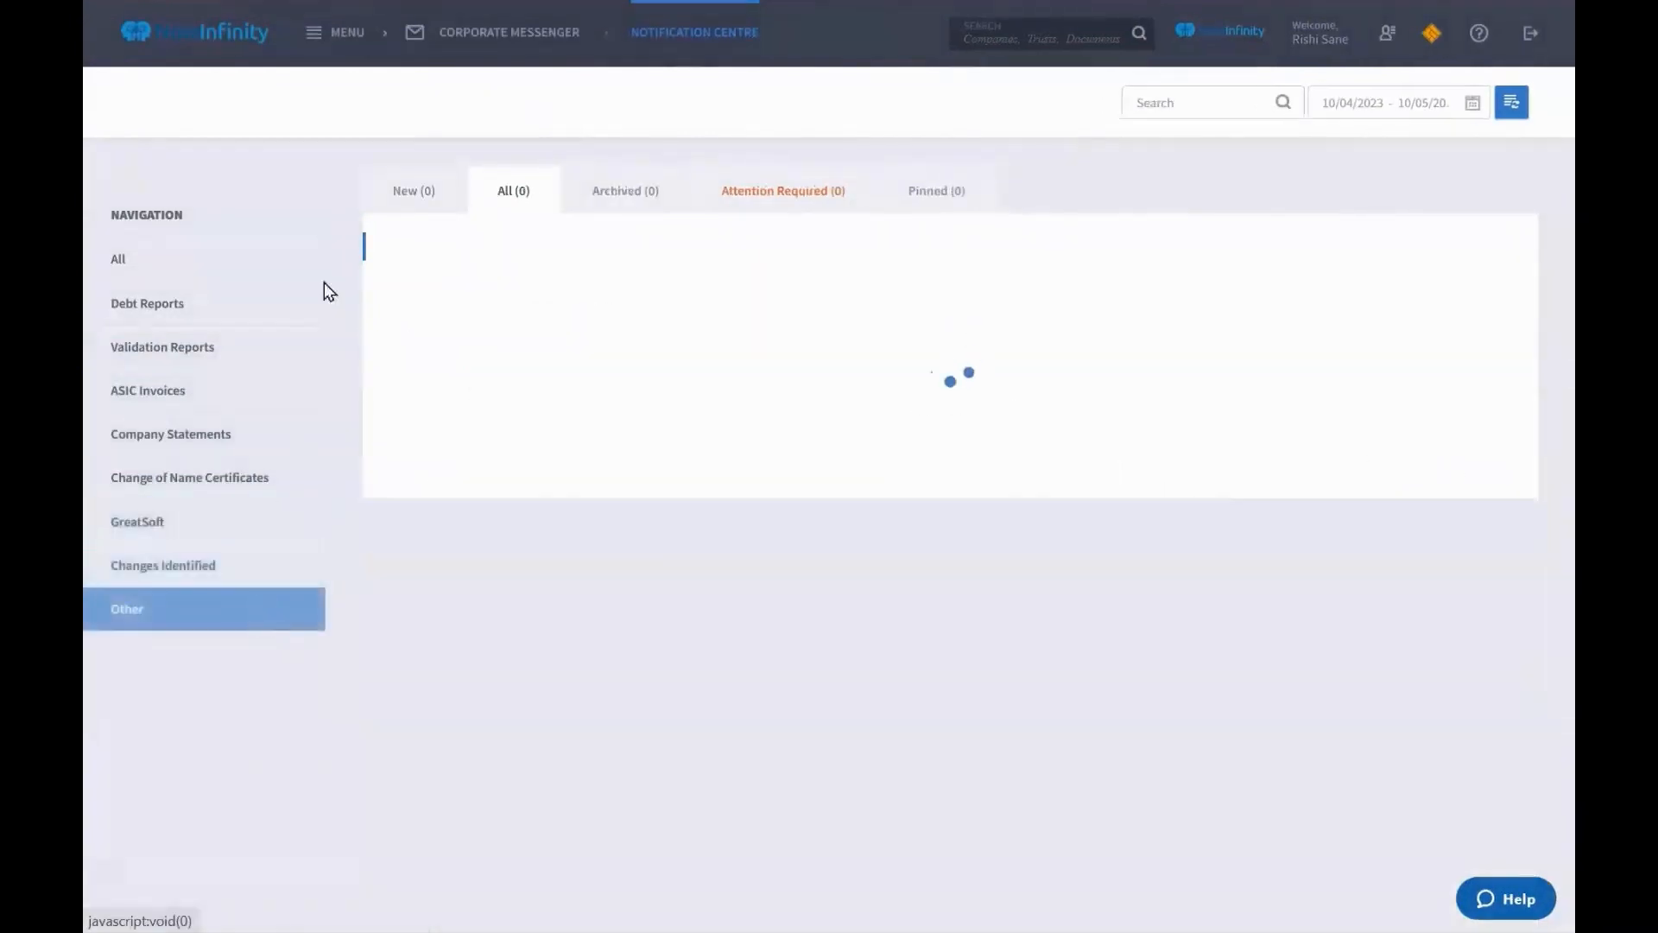
click(236, 256)
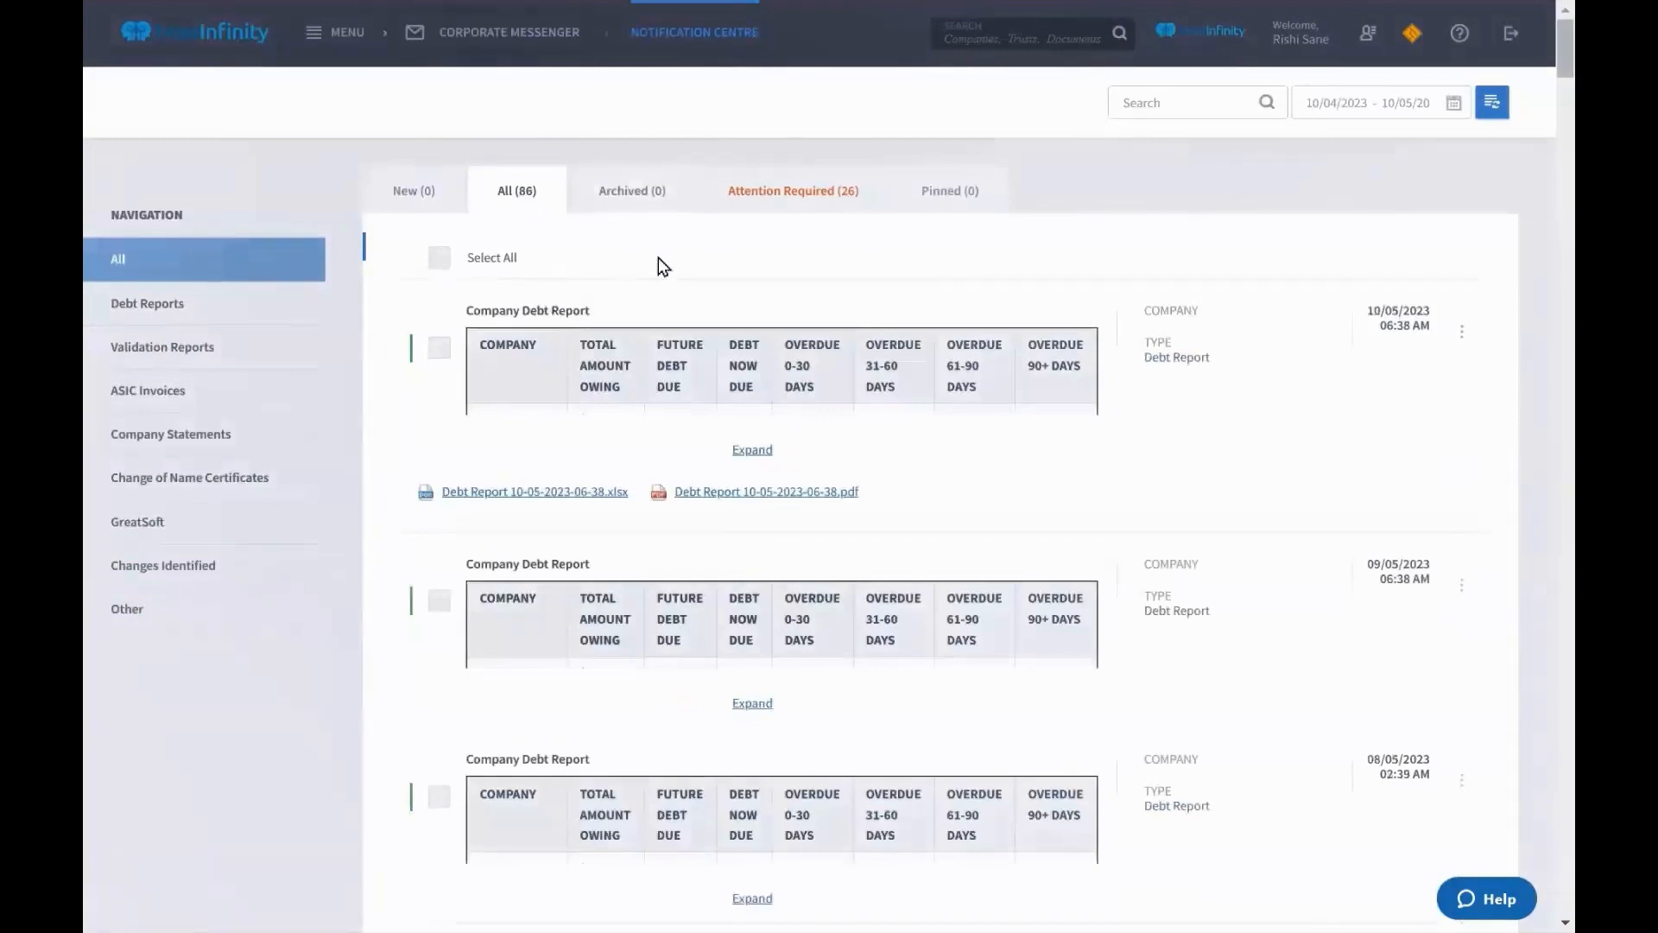
Check a debt report's options, select all notifications, and bring up the bulk Actions menu
click(1464, 335)
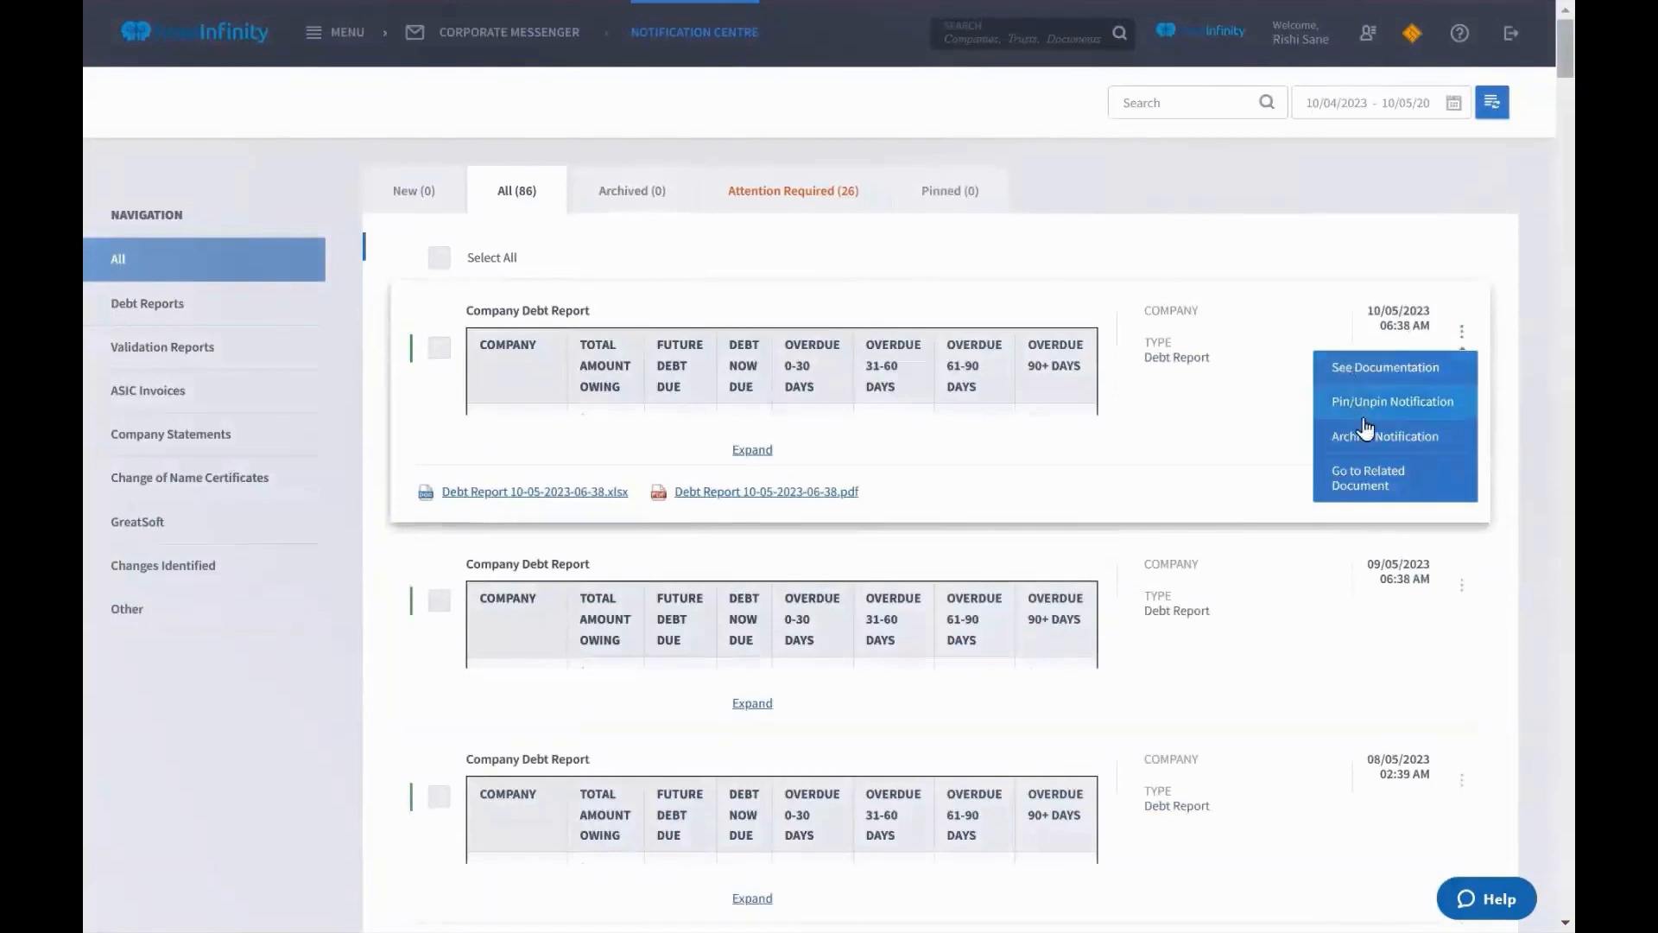
click(1463, 333)
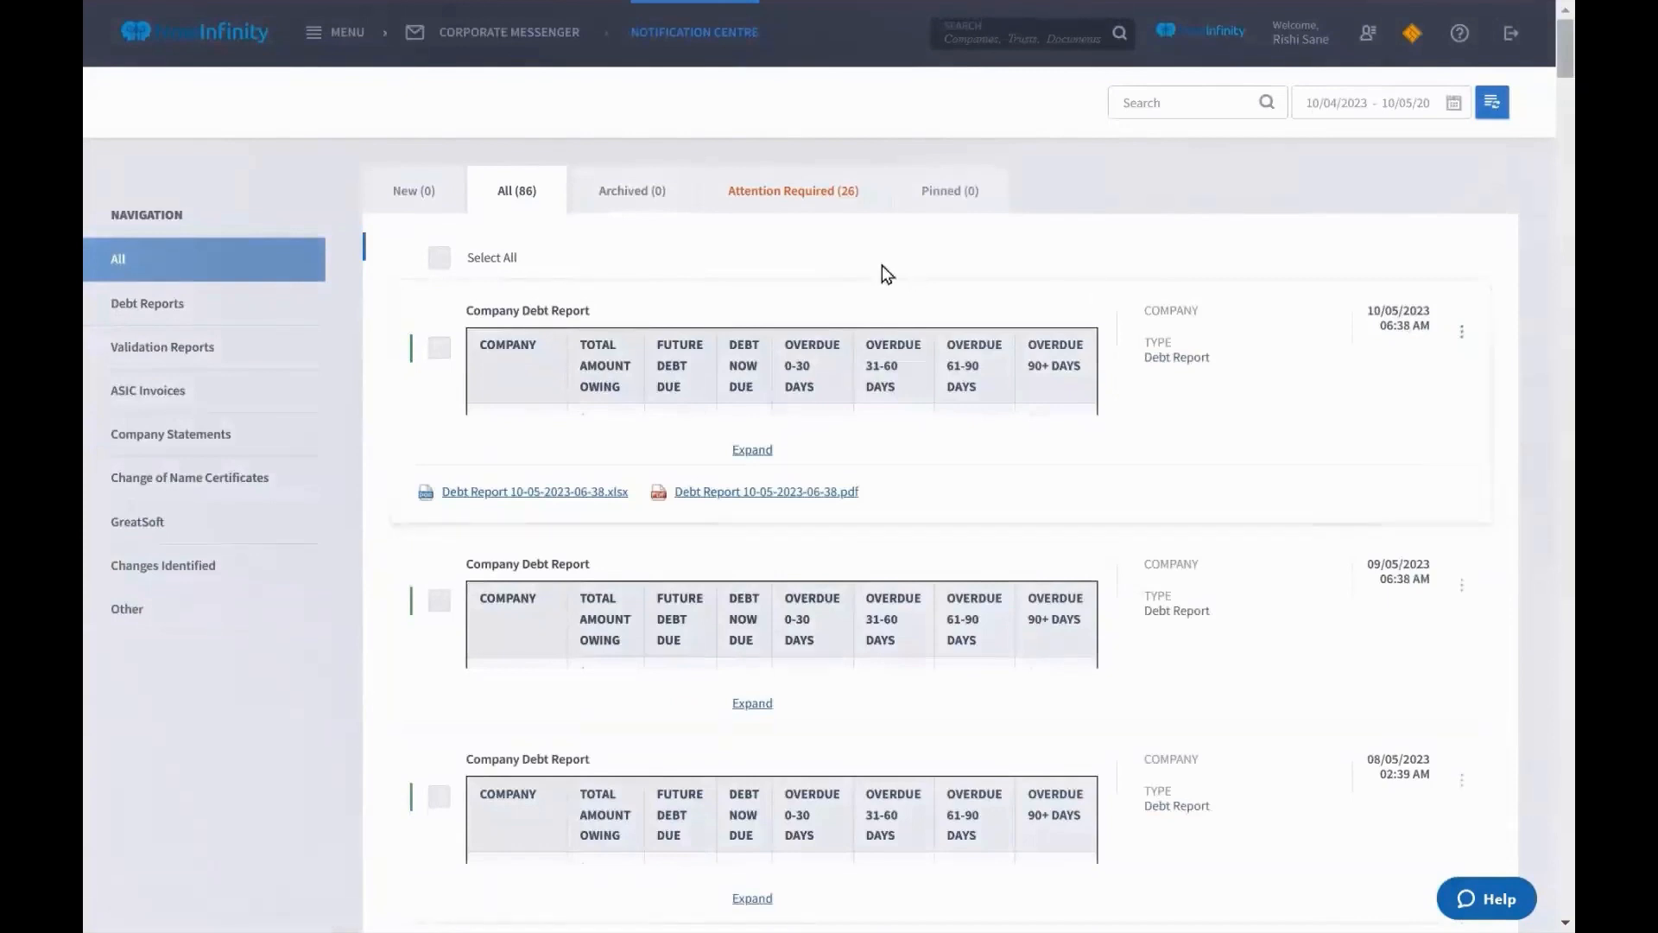
click(438, 263)
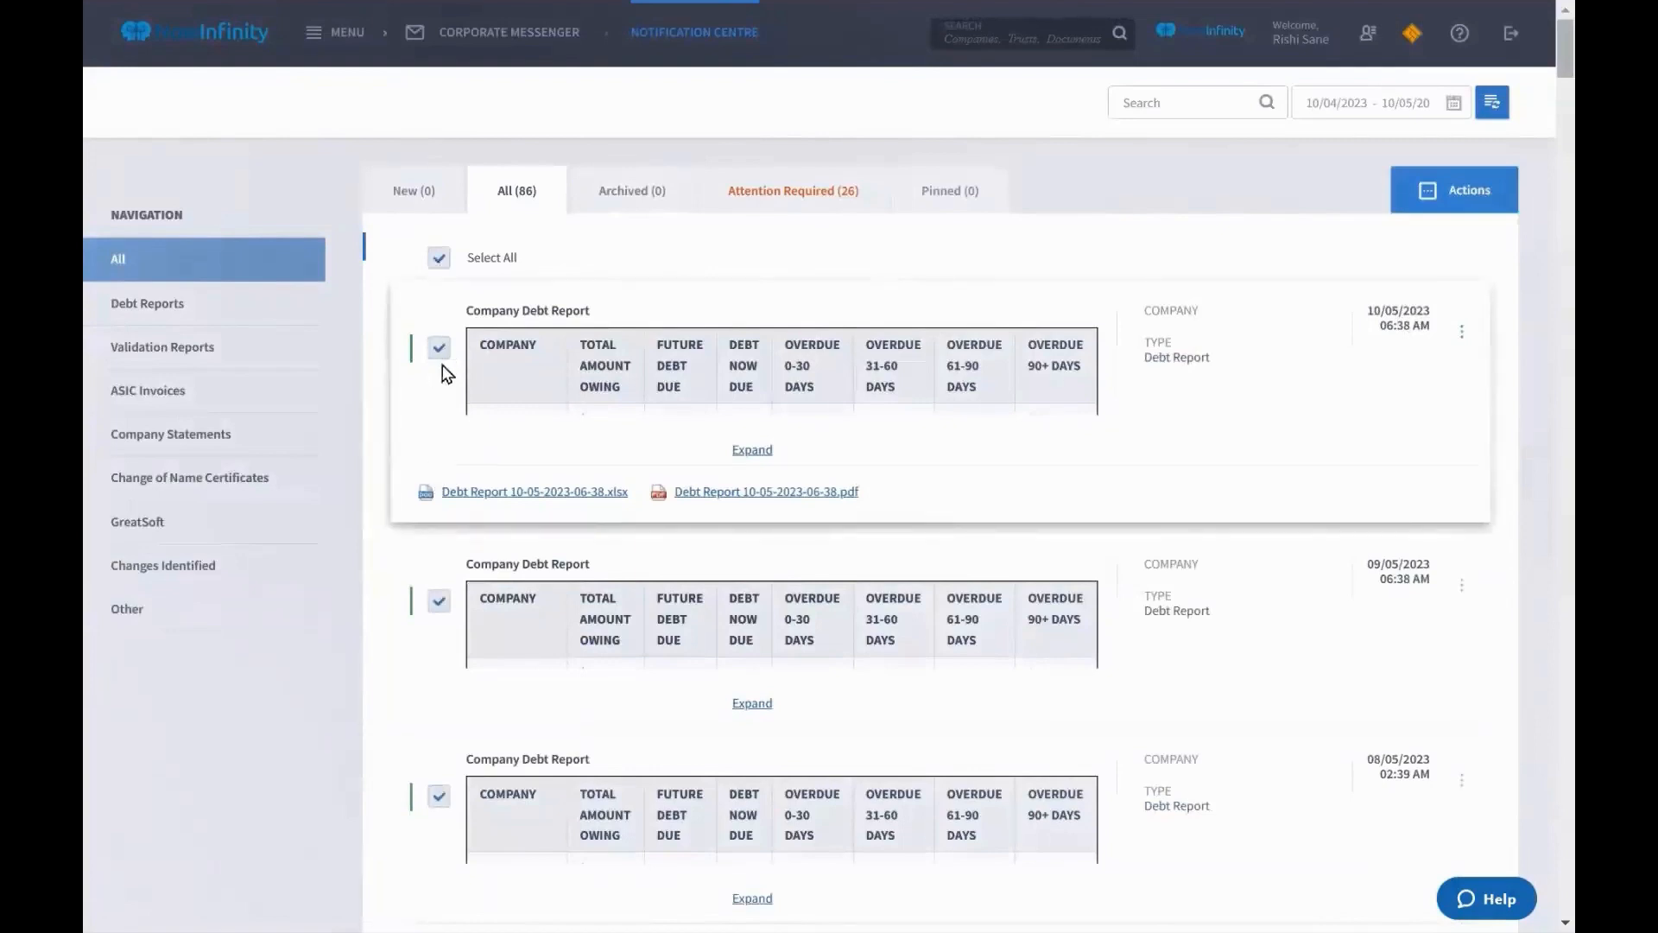
click(1495, 207)
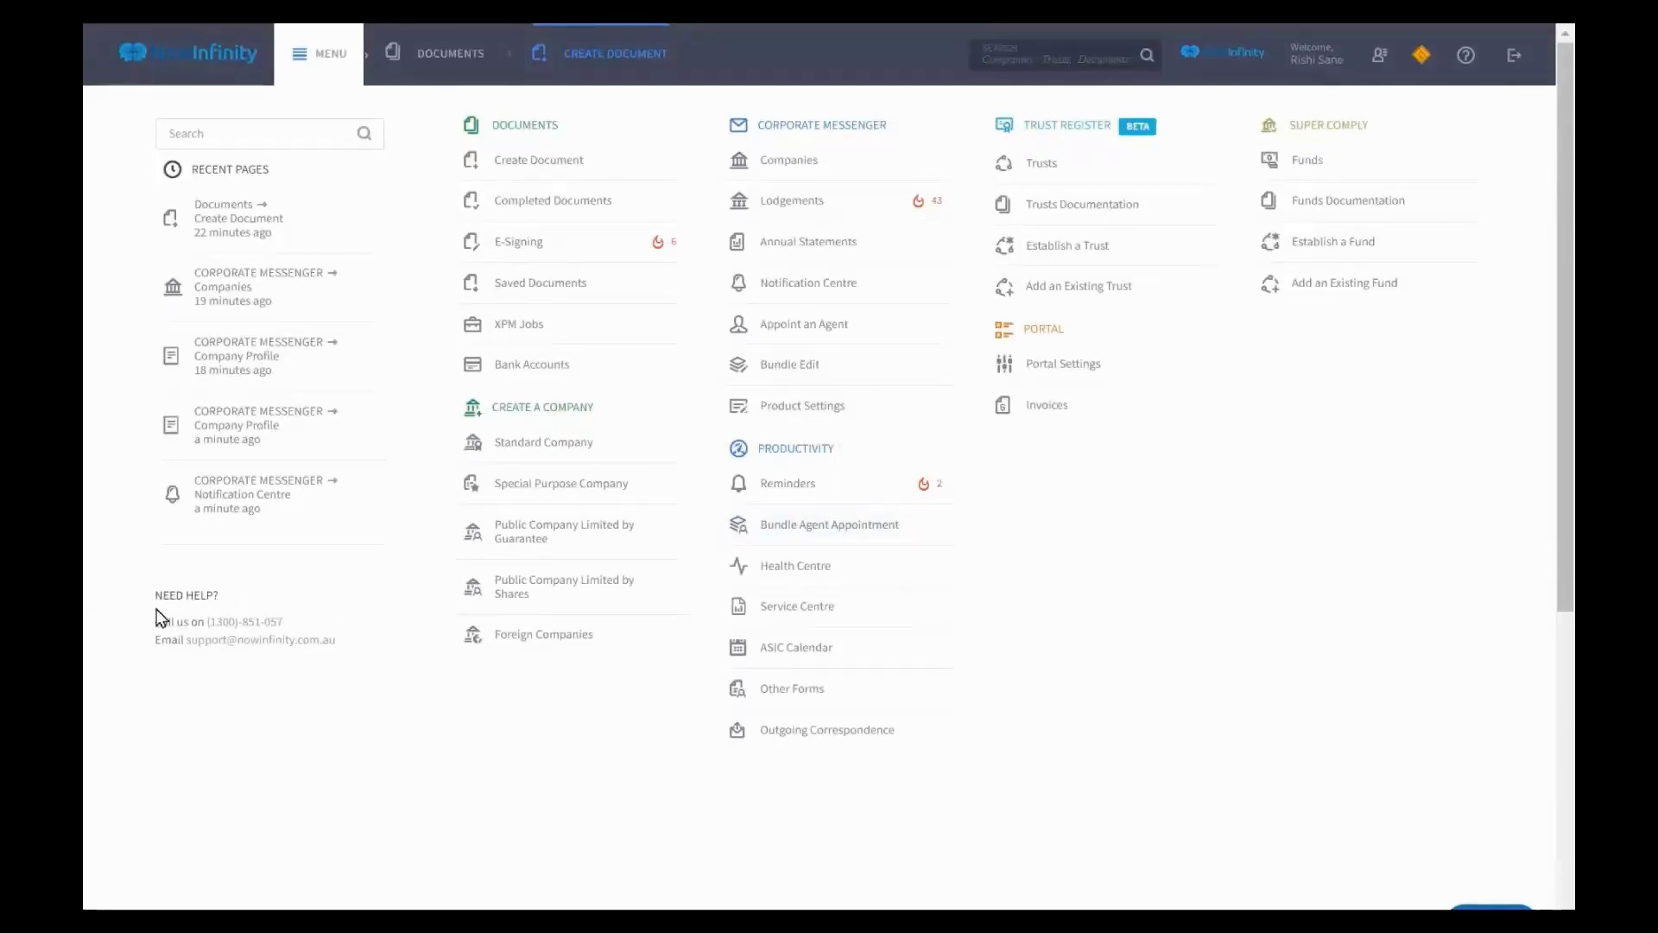
Highlight the support phone line and support e-mail address in the main navigation
triple_click(208, 622)
click(304, 605)
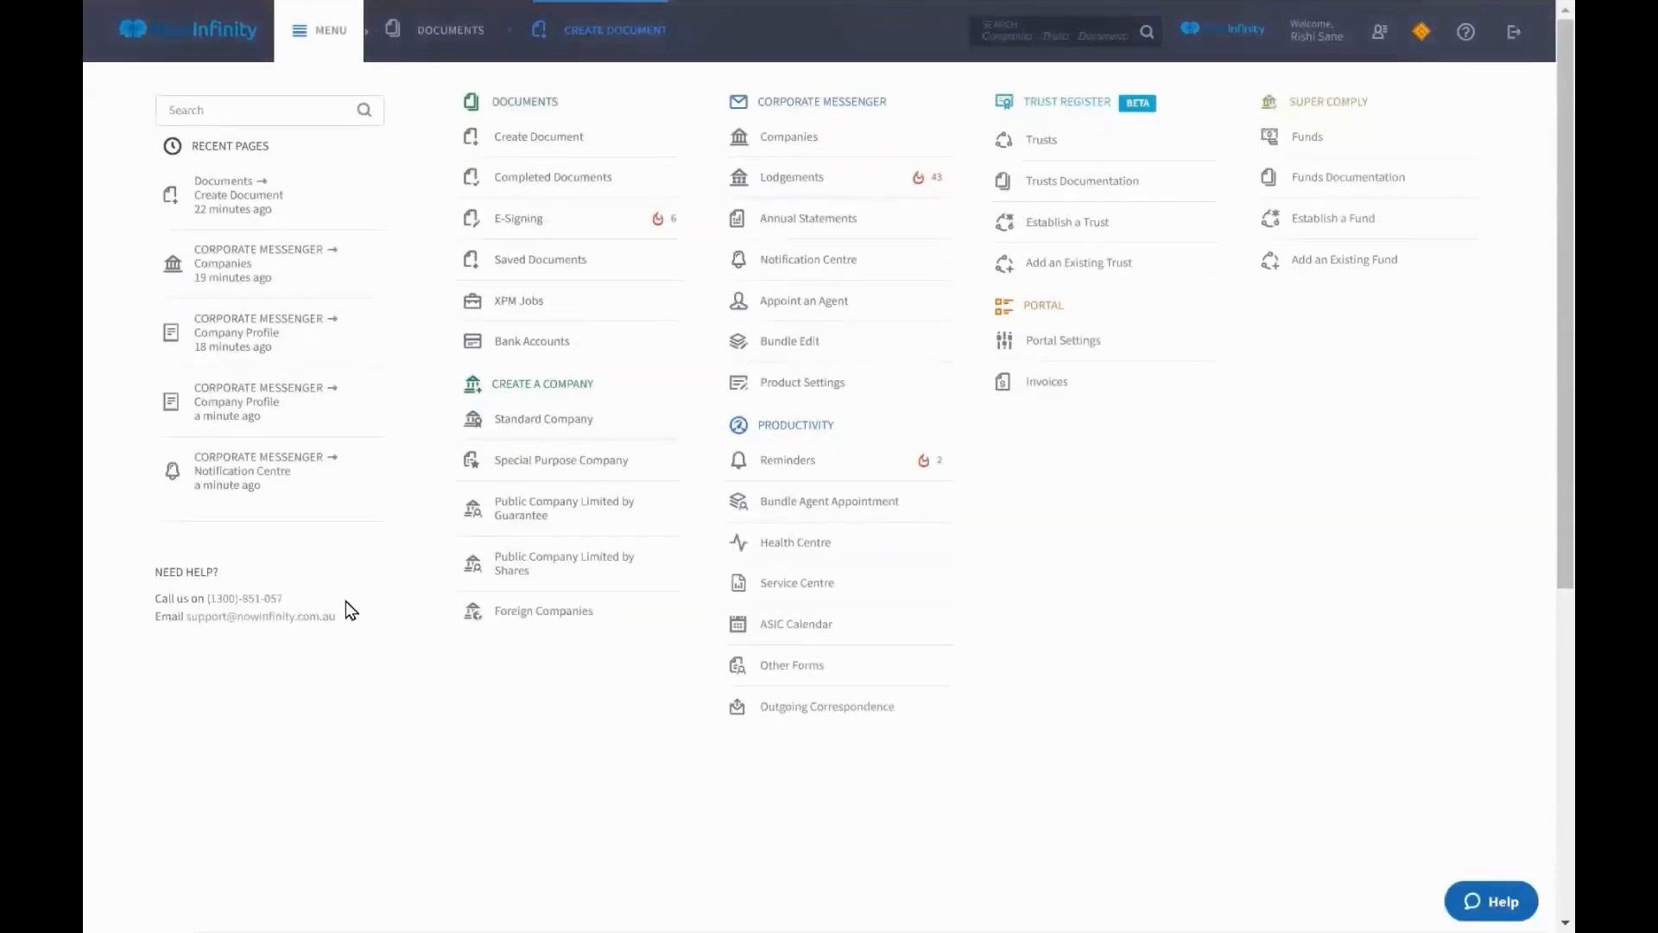
drag(351, 618, 178, 622)
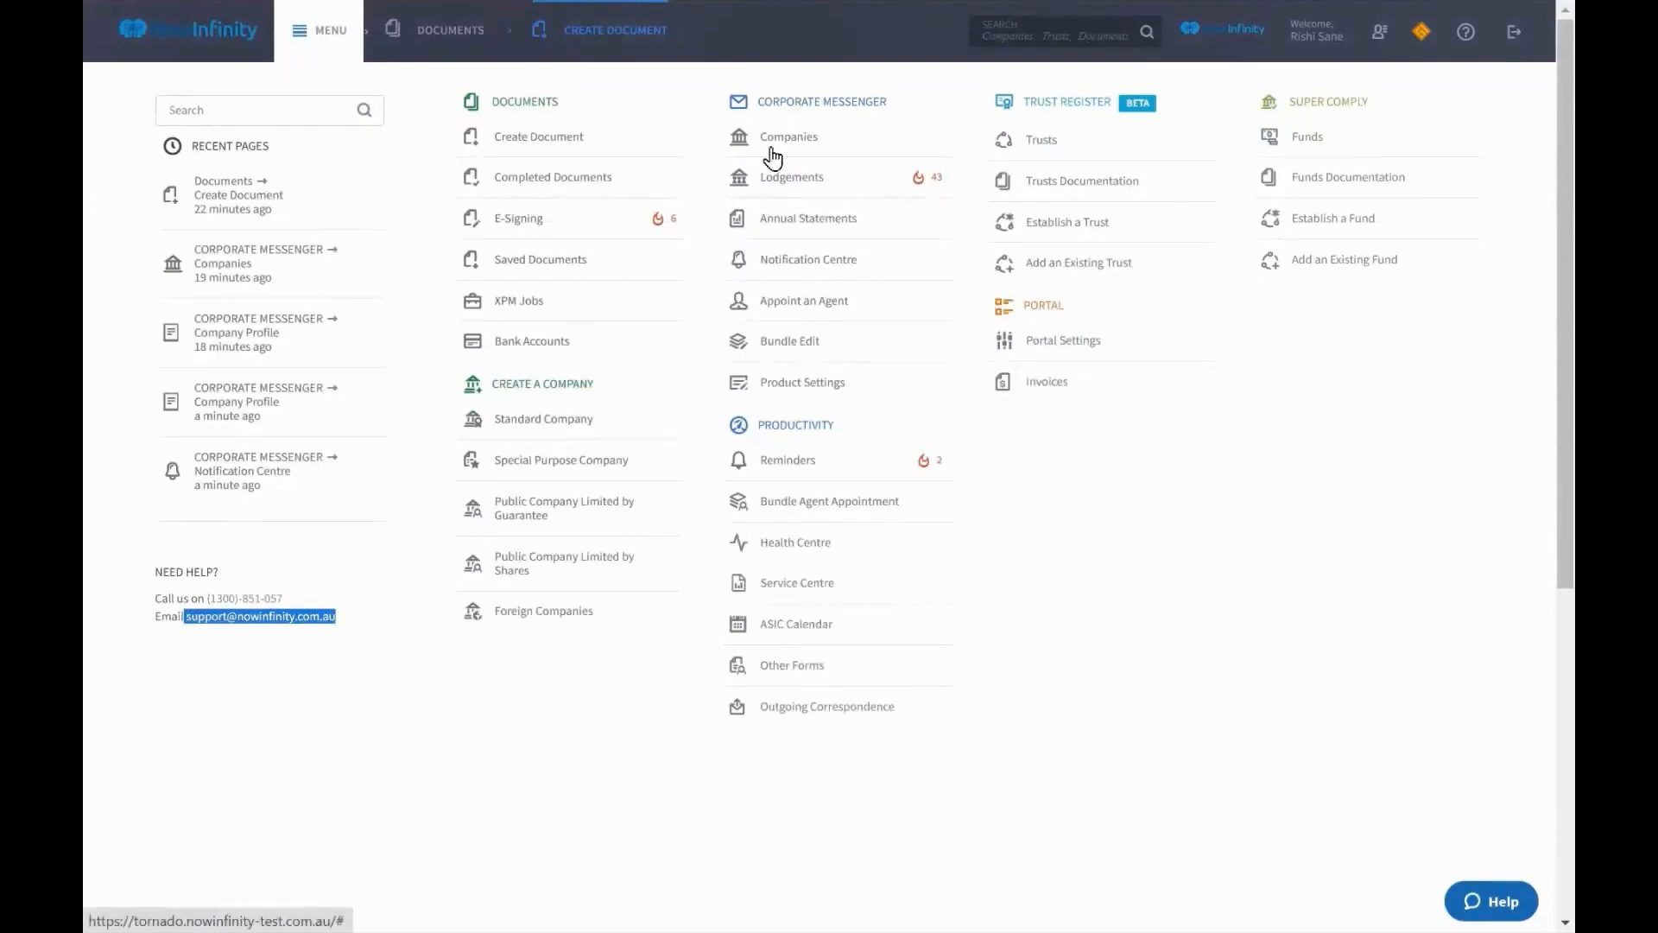
Open the Help chat, minimise it again, and close the main navigation MENU
click(1503, 902)
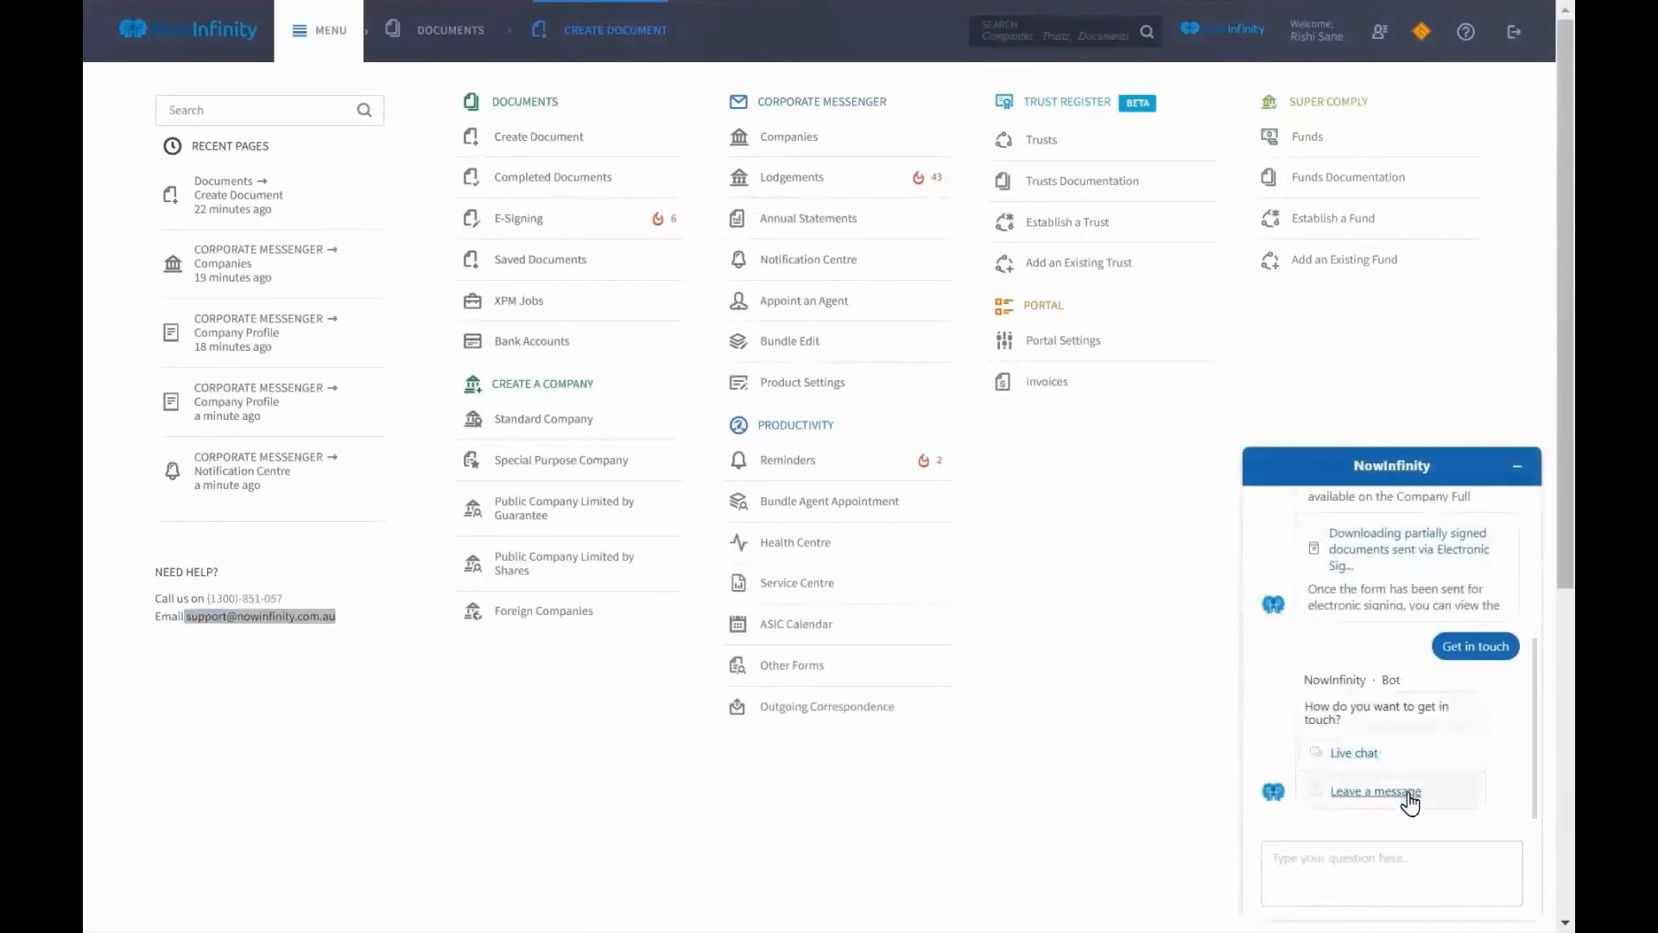
click(1517, 467)
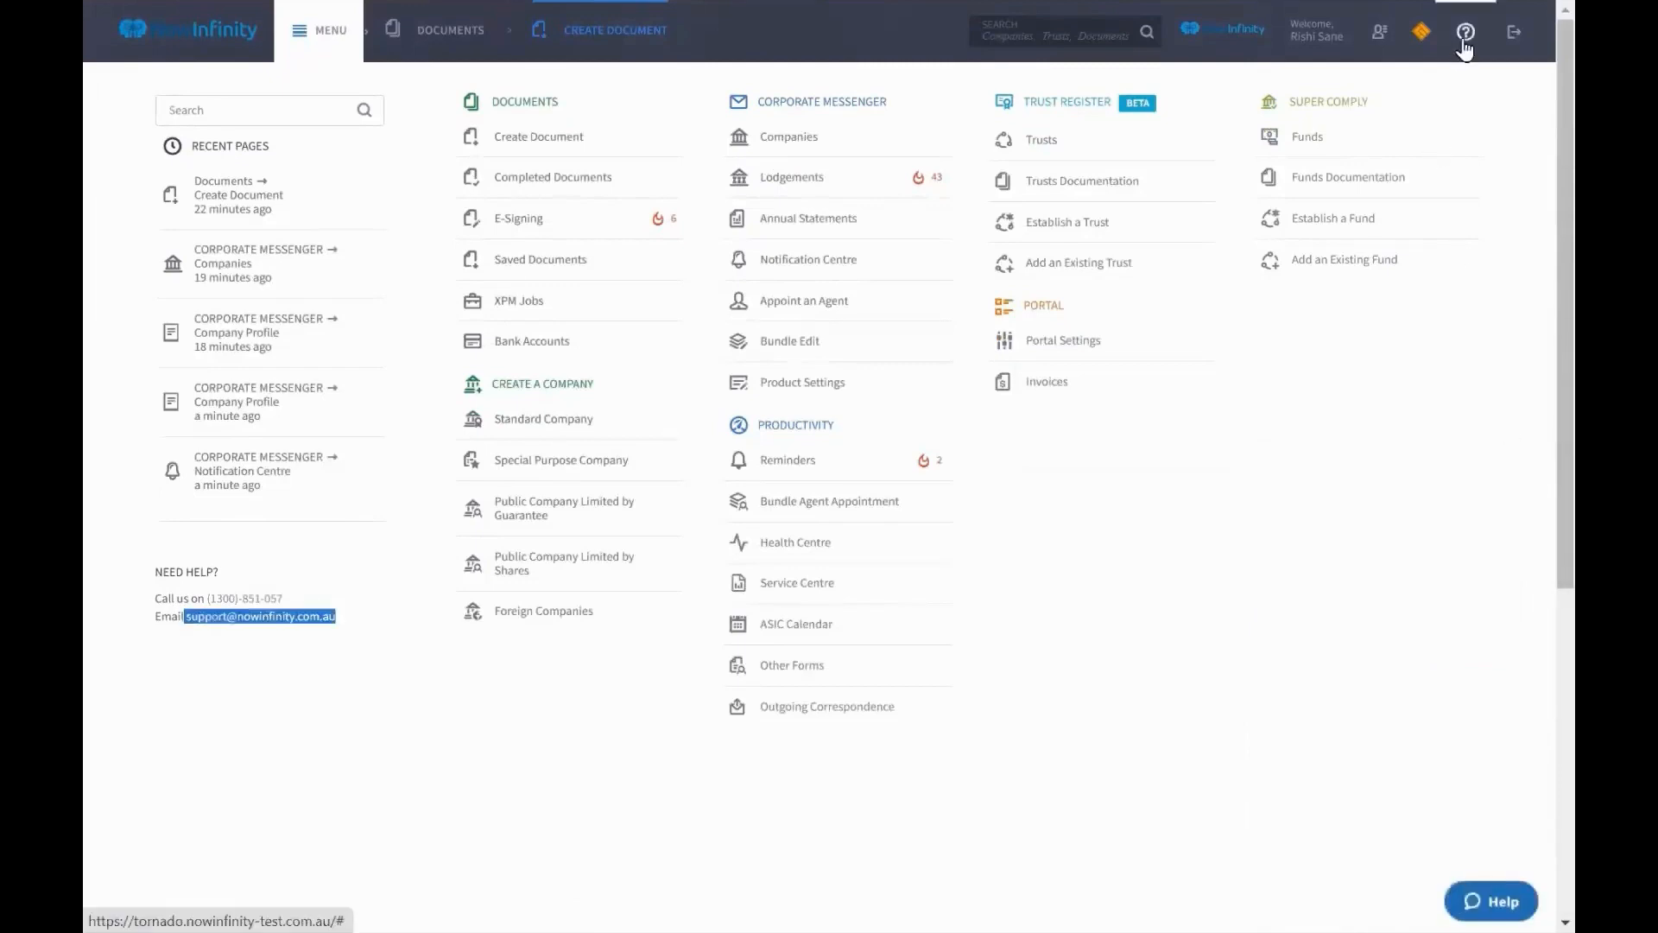
click(304, 32)
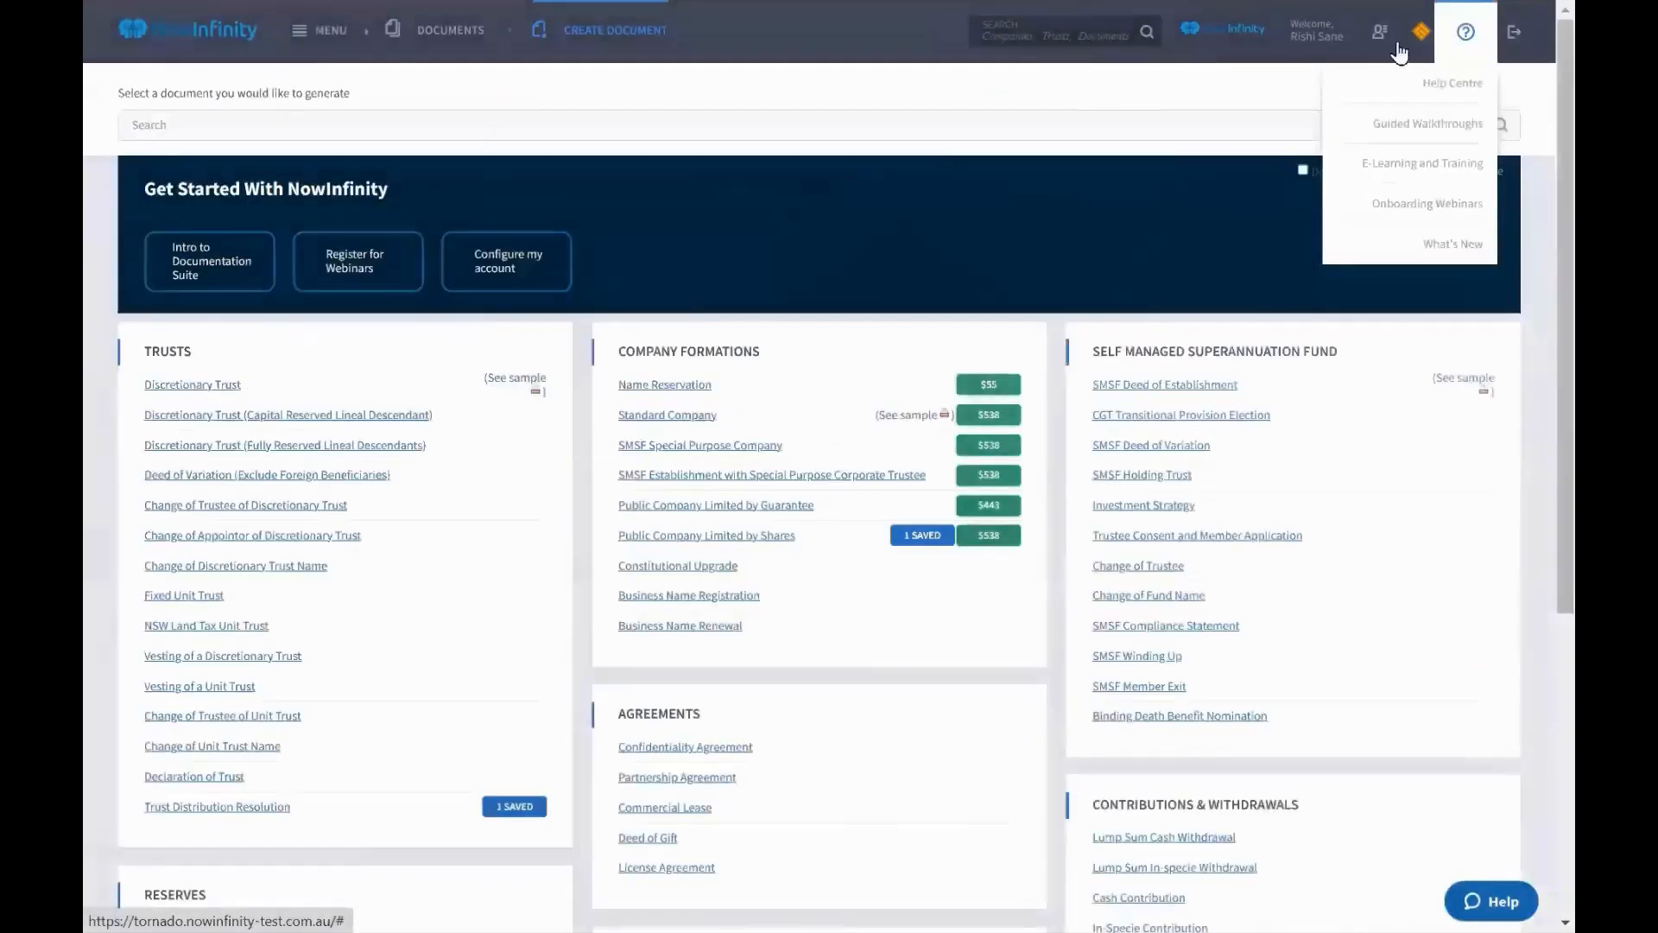
Open the Help Centre from the ? menu and scroll through its topic tiles
click(1465, 93)
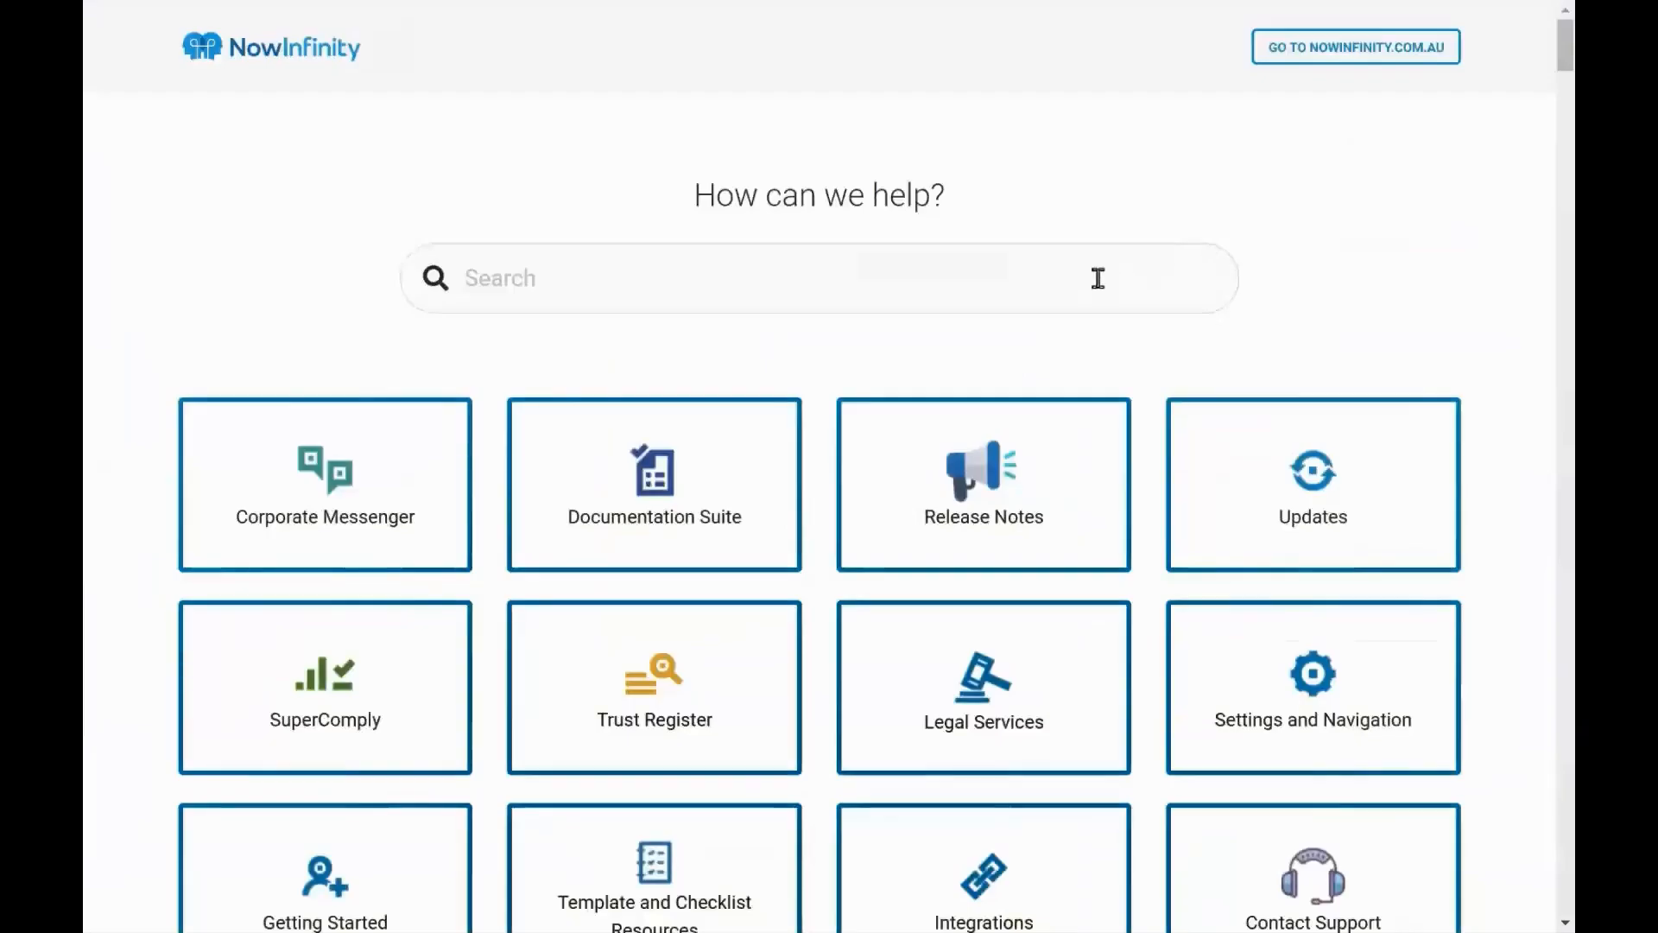
scroll(558, 416, down, 1)
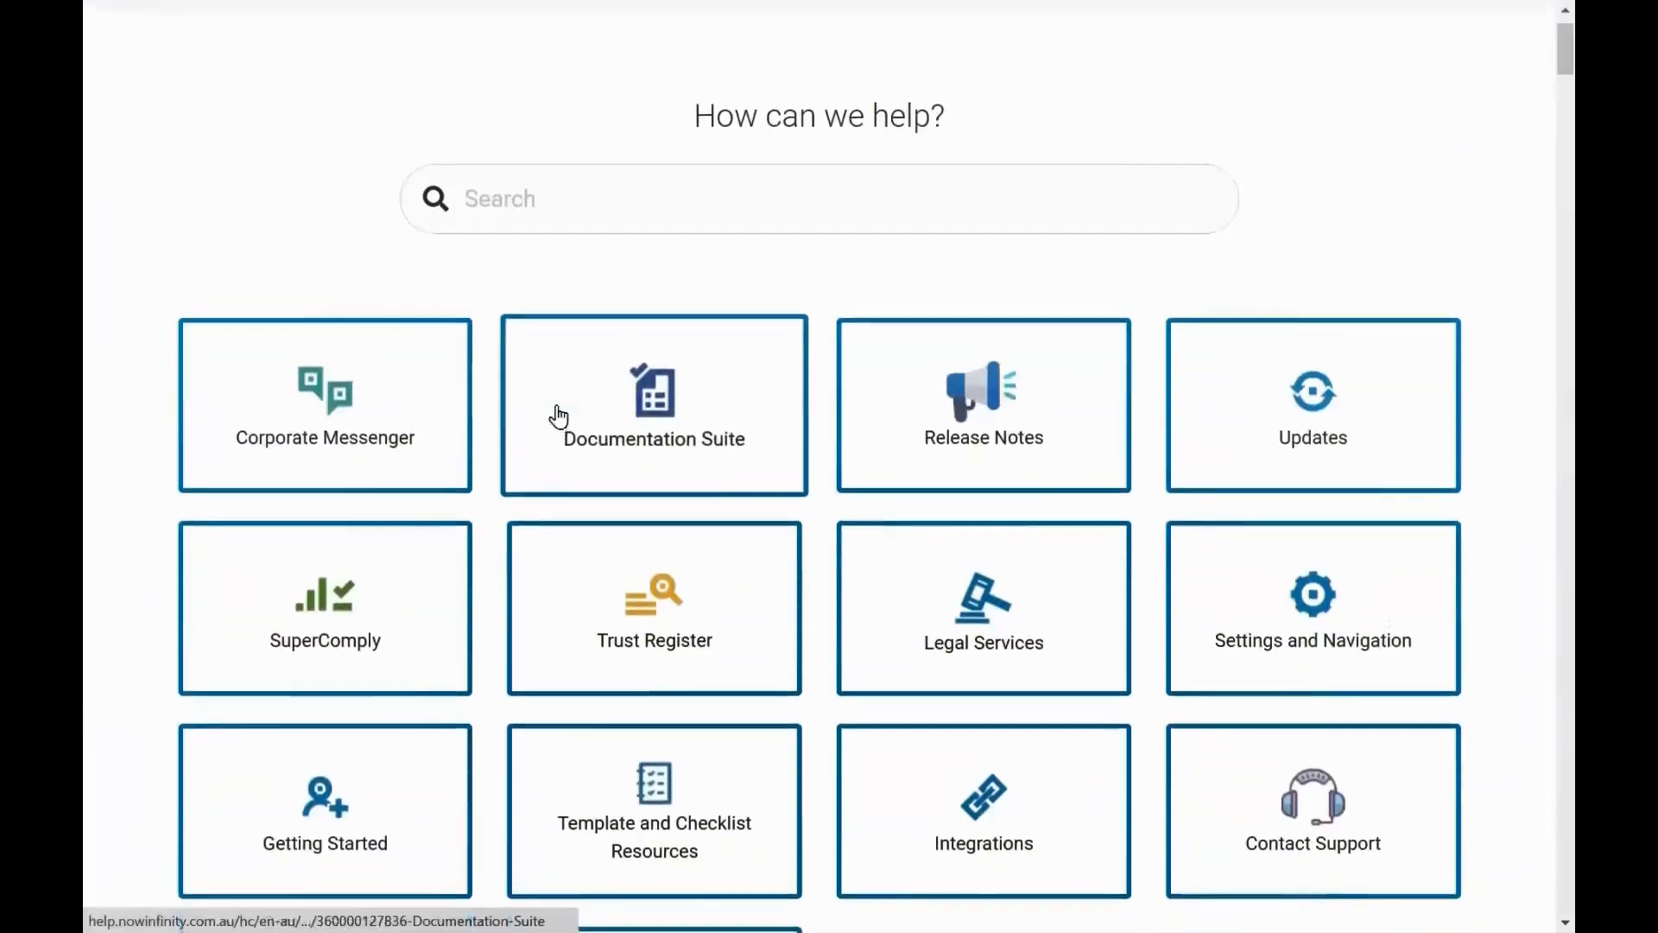
scroll(558, 418, up, 1)
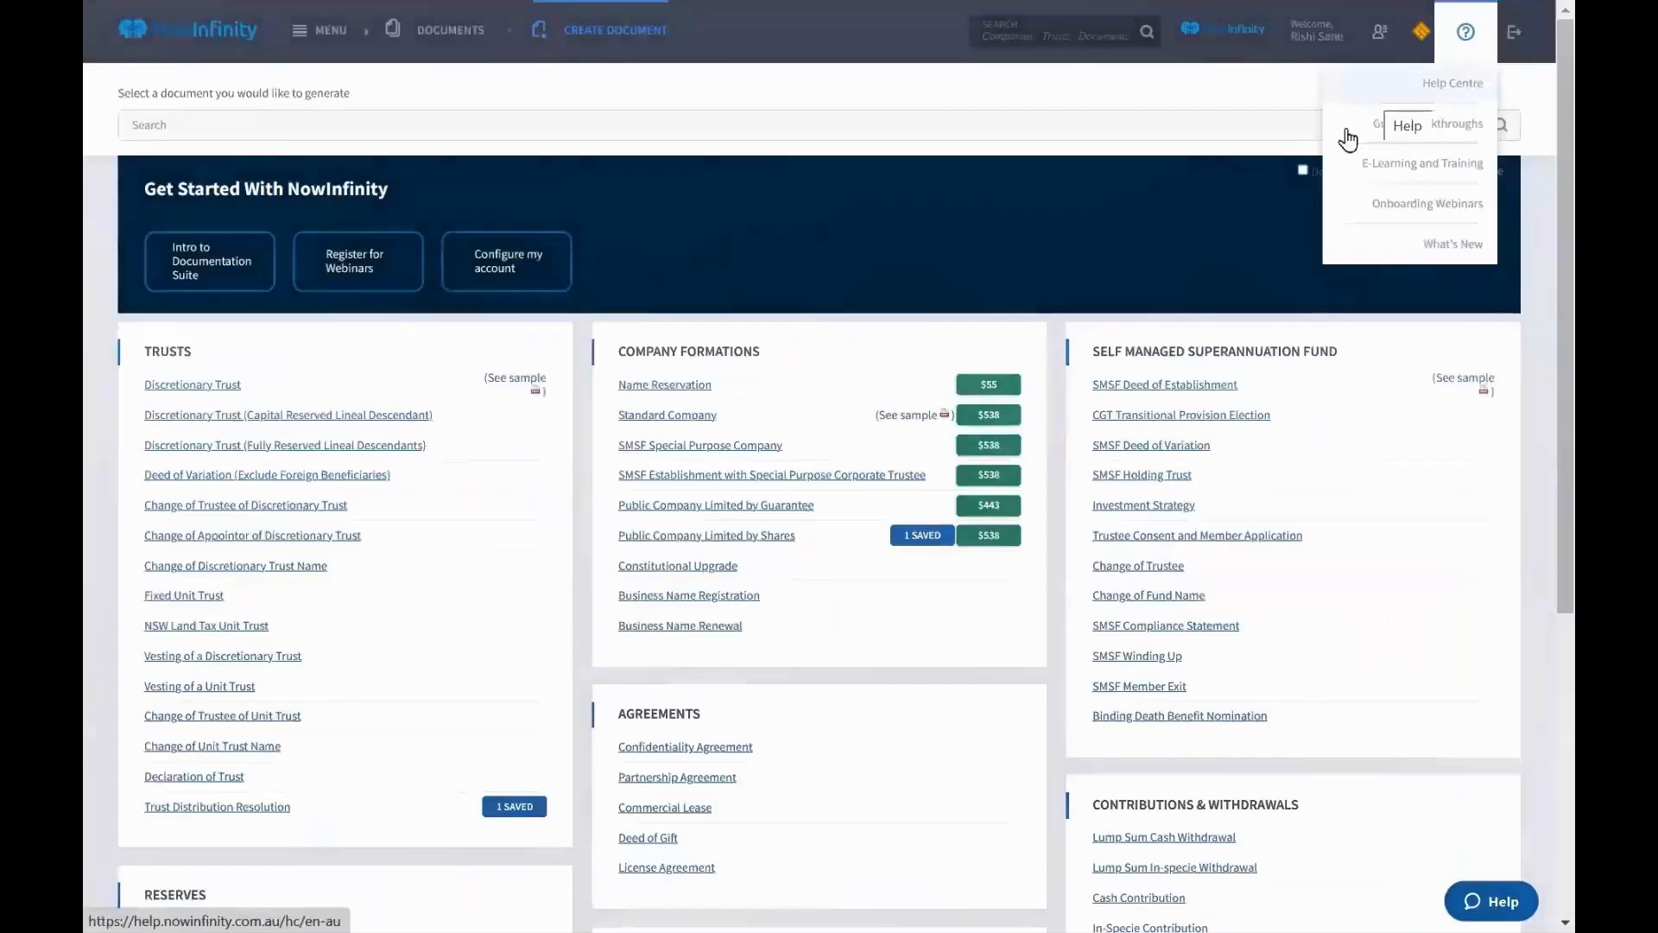